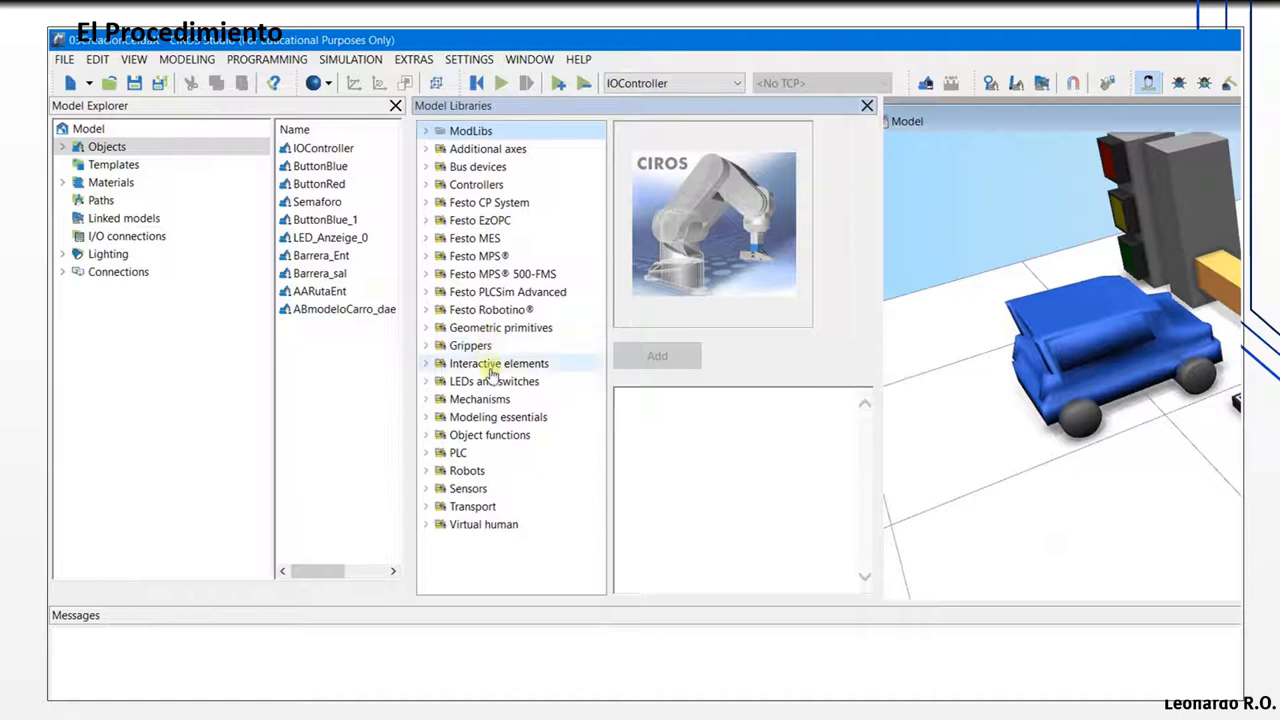
# Step: Expand the Modeling essentials library down to the elements of its Source and sink group
pyautogui.click(485, 423)
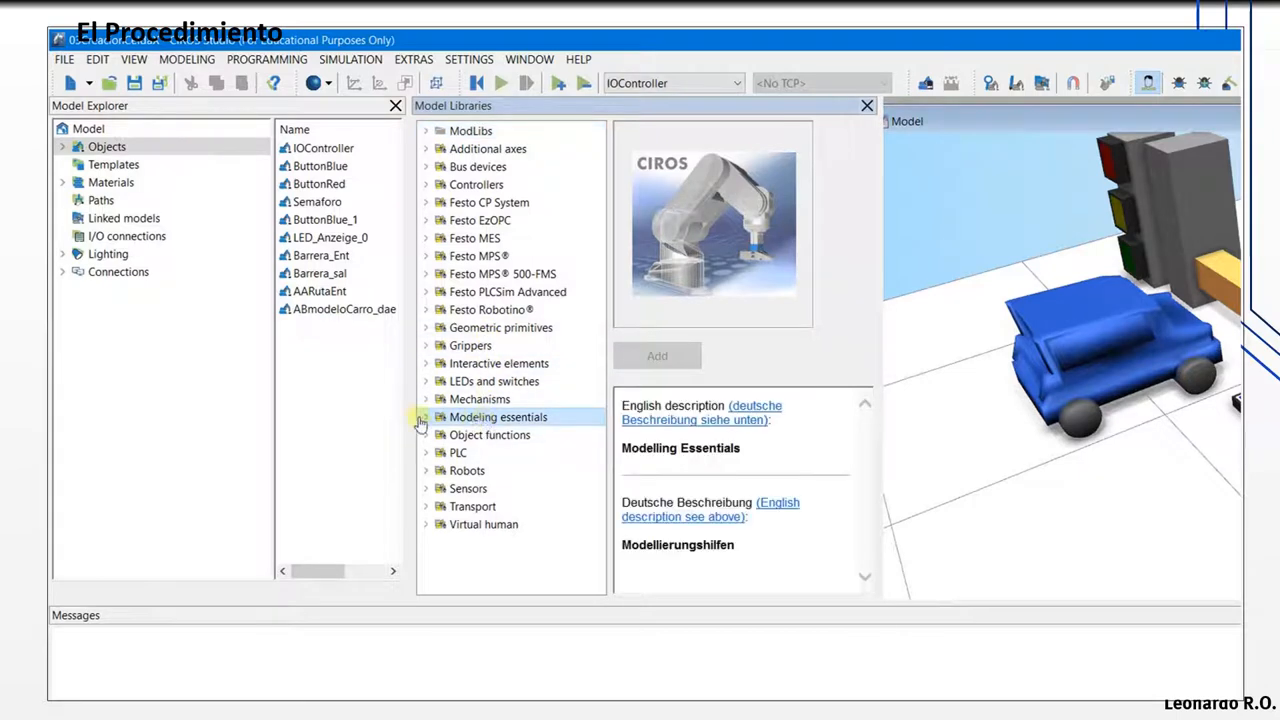
pyautogui.click(426, 417)
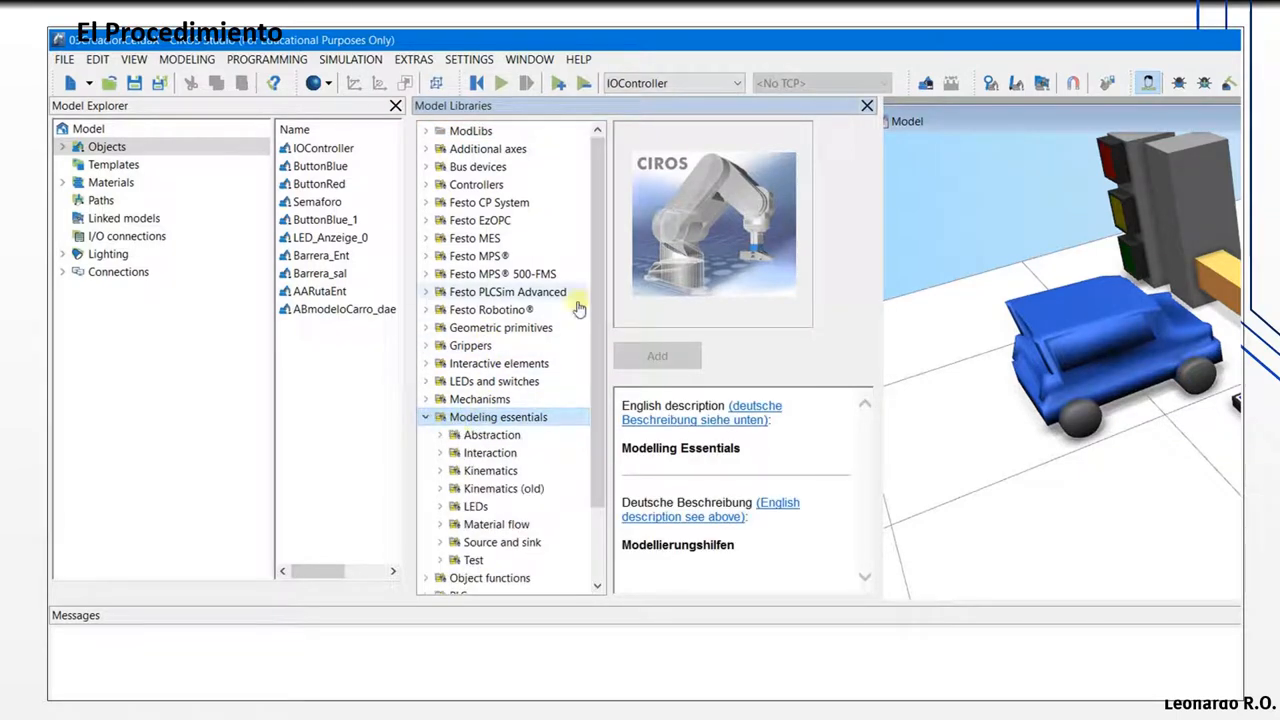
pyautogui.moveTo(597, 280); pyautogui.dragTo(594, 393)
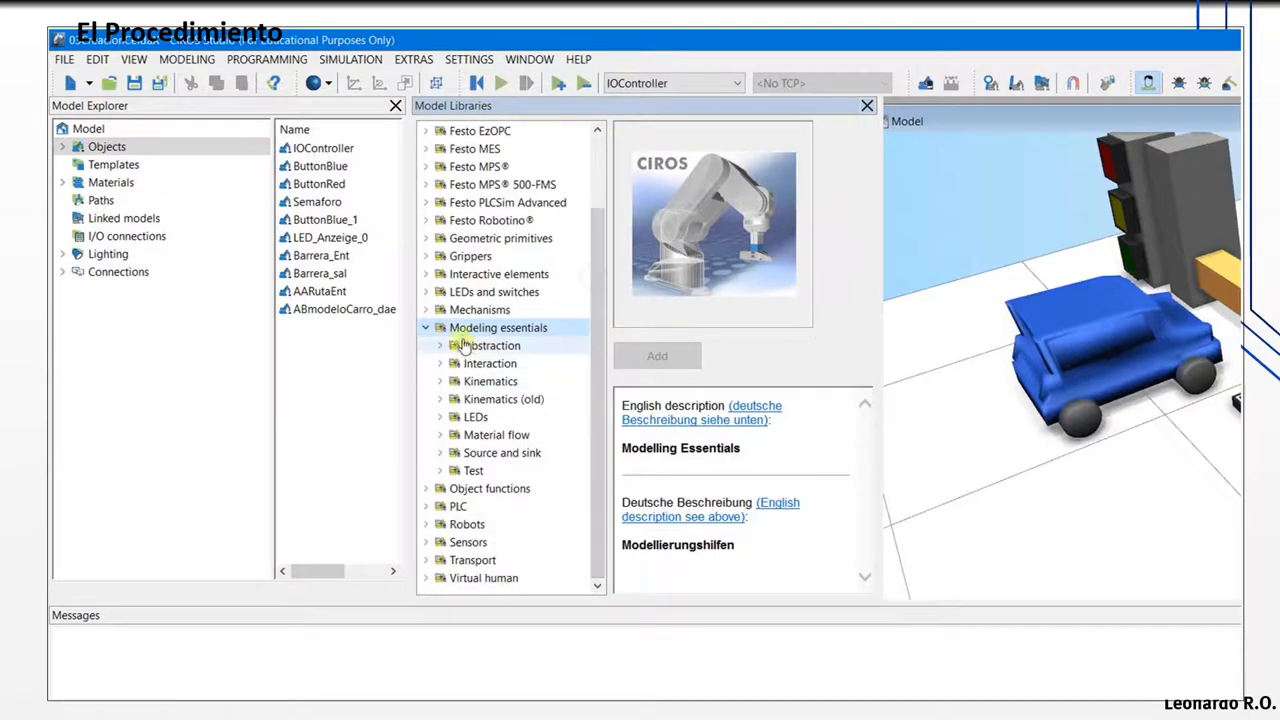
pyautogui.click(490, 456)
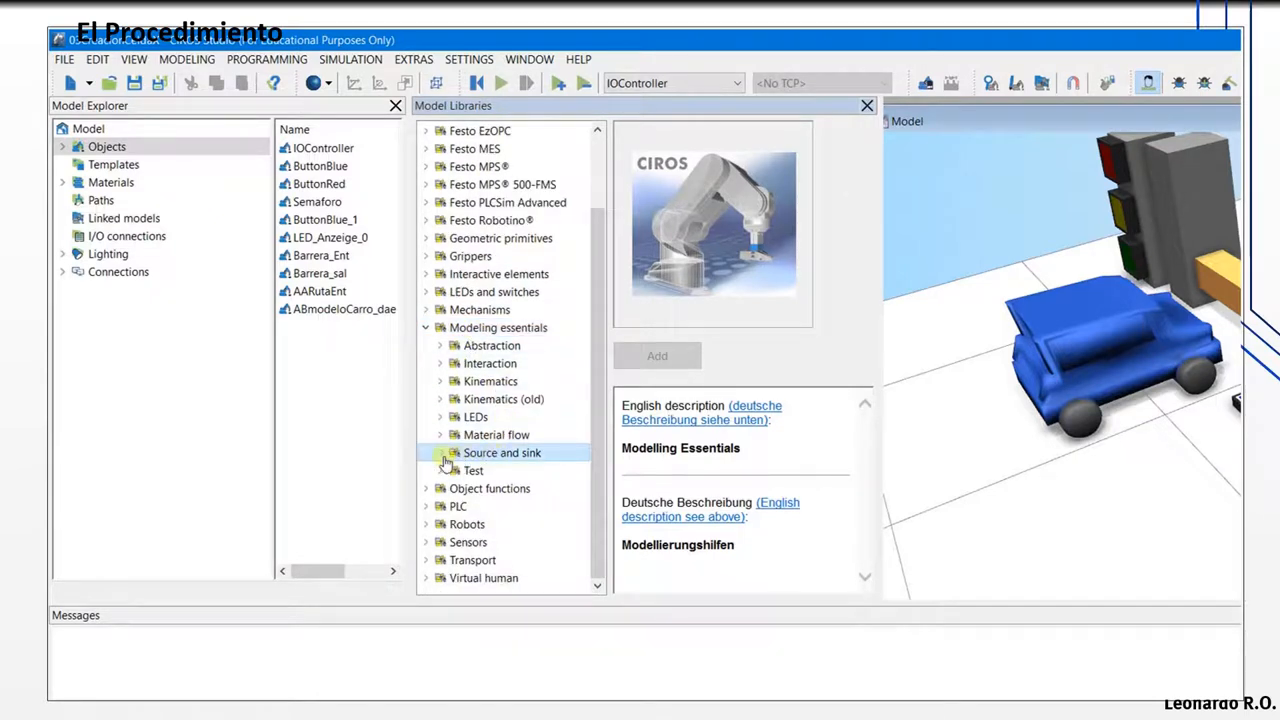
pyautogui.doubleClick(456, 454)
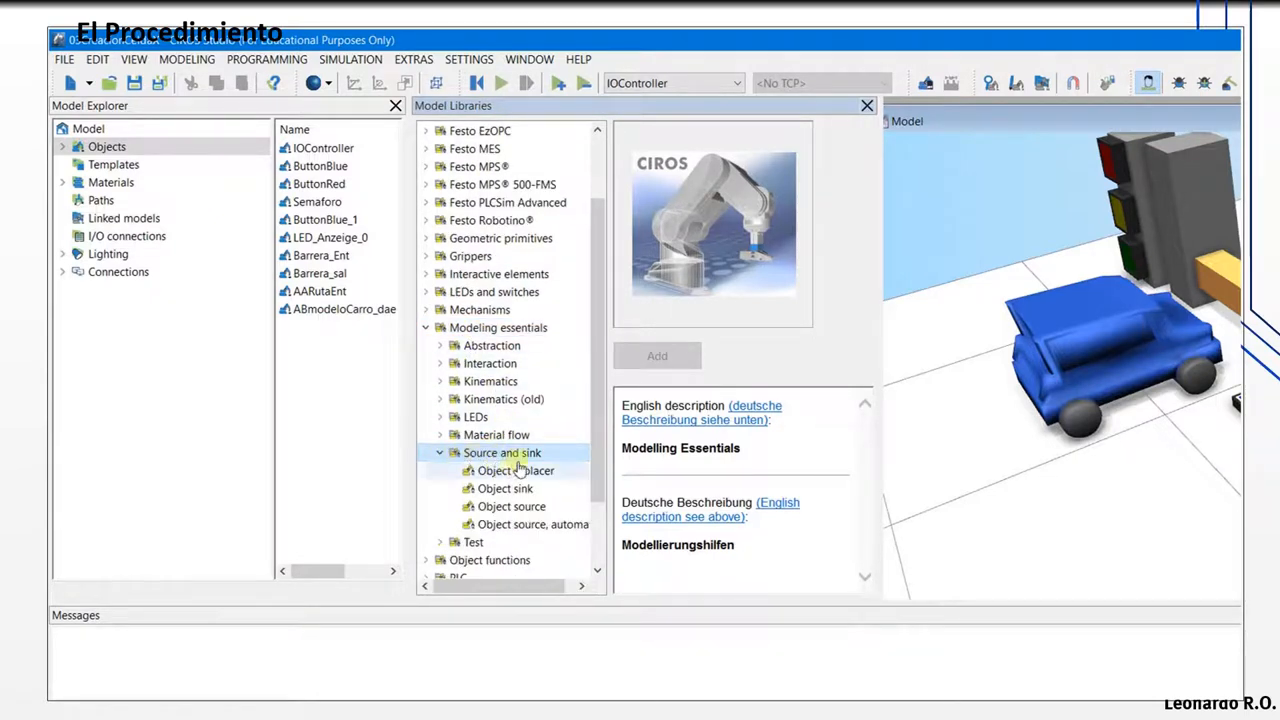
pyautogui.scroll(-2, 603, 323)
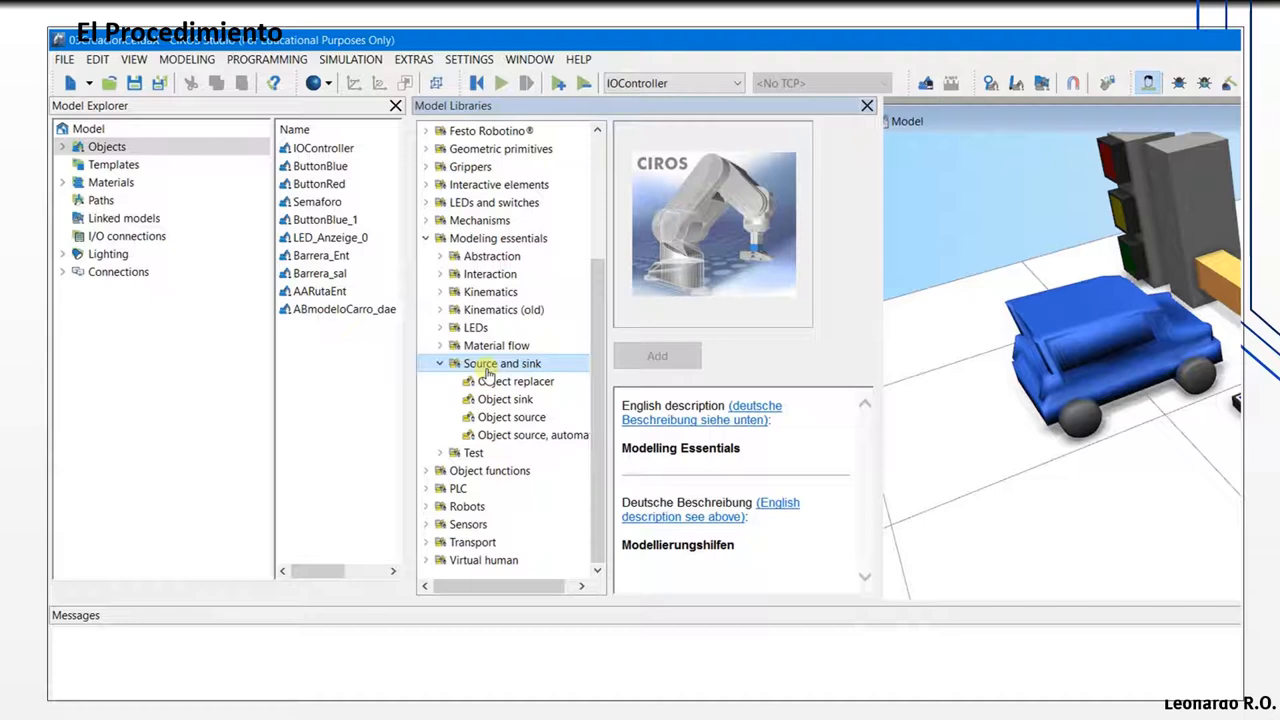
# Step: Examine the descriptions of the object source, automatic object source, object replacer and object sink library elements
pyautogui.click(522, 422)
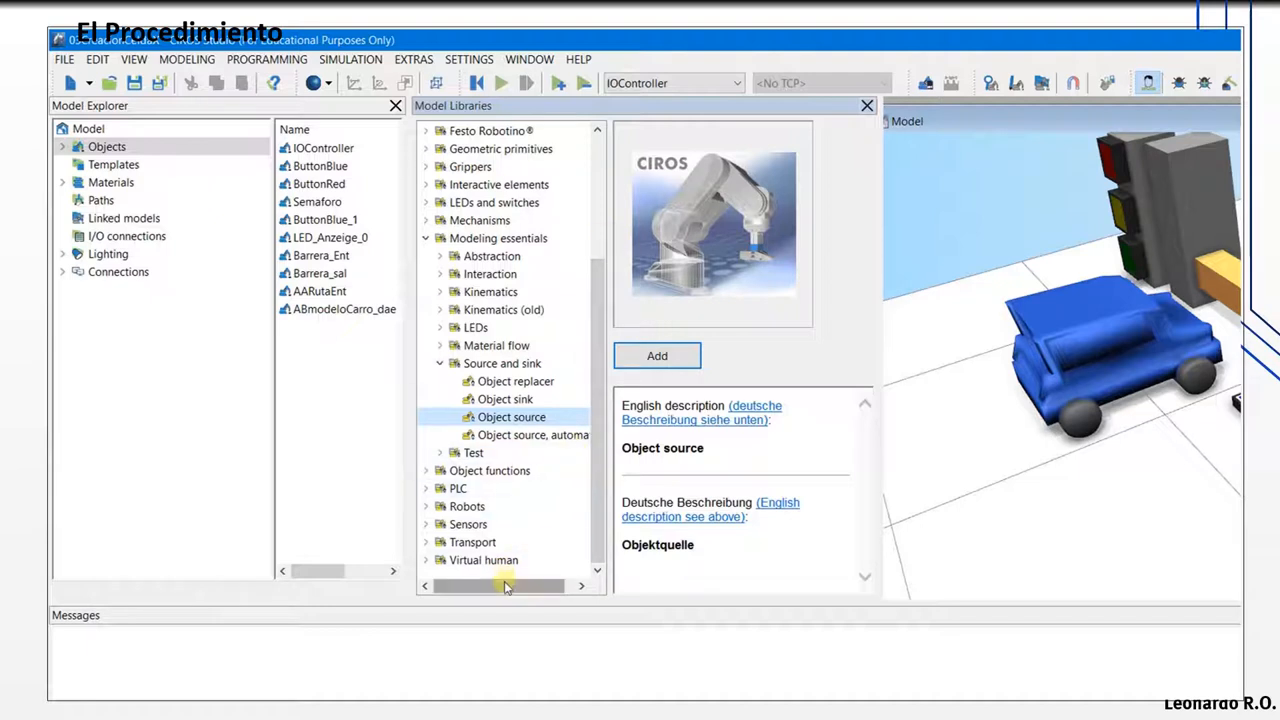
pyautogui.moveTo(505, 587); pyautogui.dragTo(517, 587)
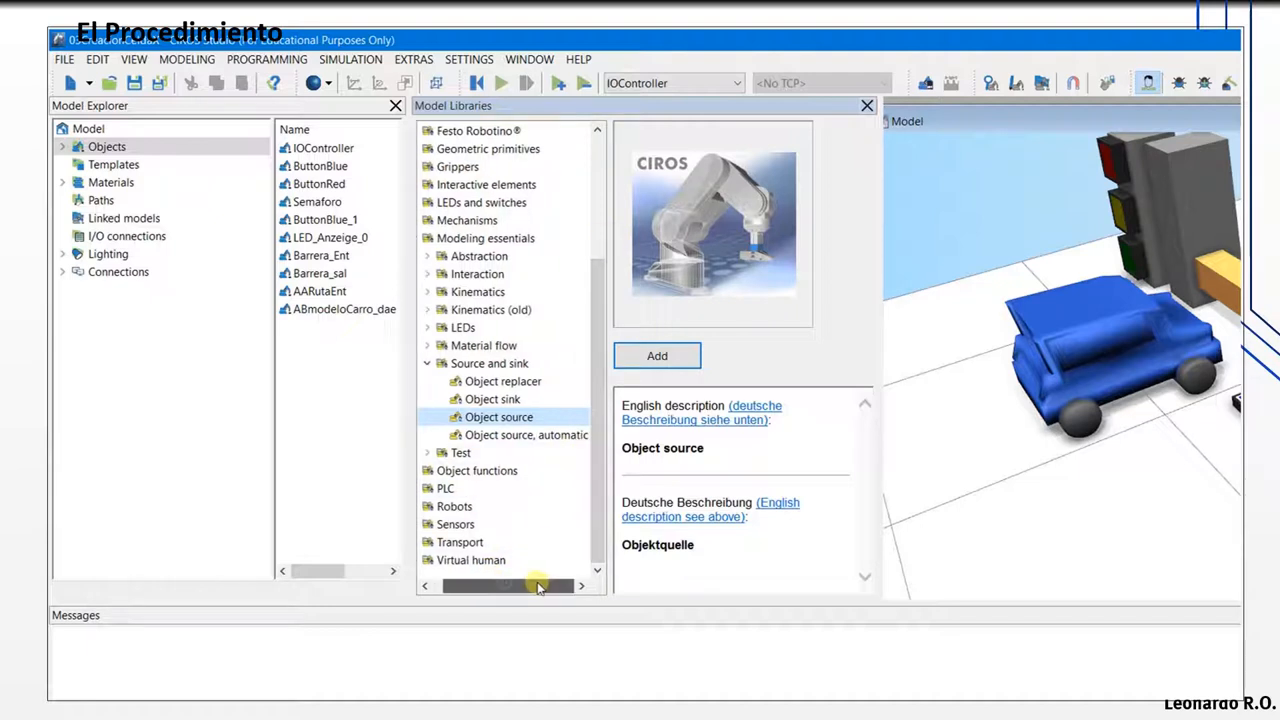
pyautogui.click(513, 438)
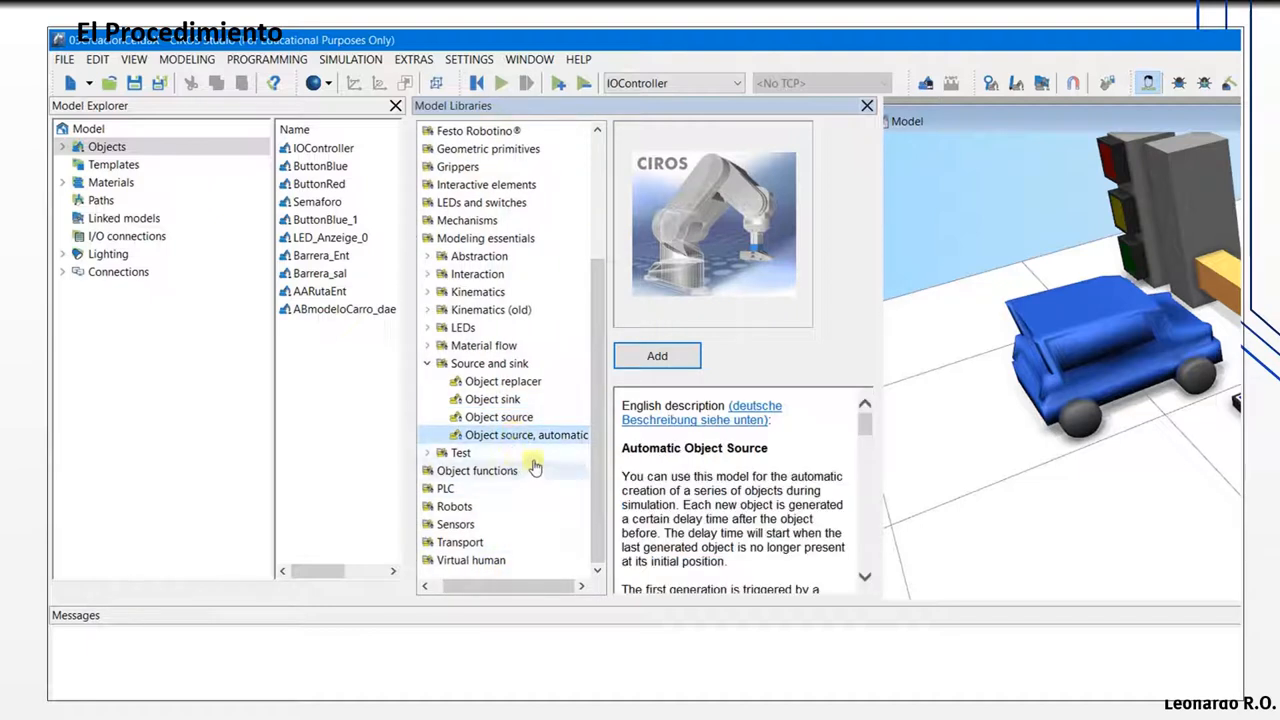
pyautogui.click(495, 381)
pyautogui.click(512, 399)
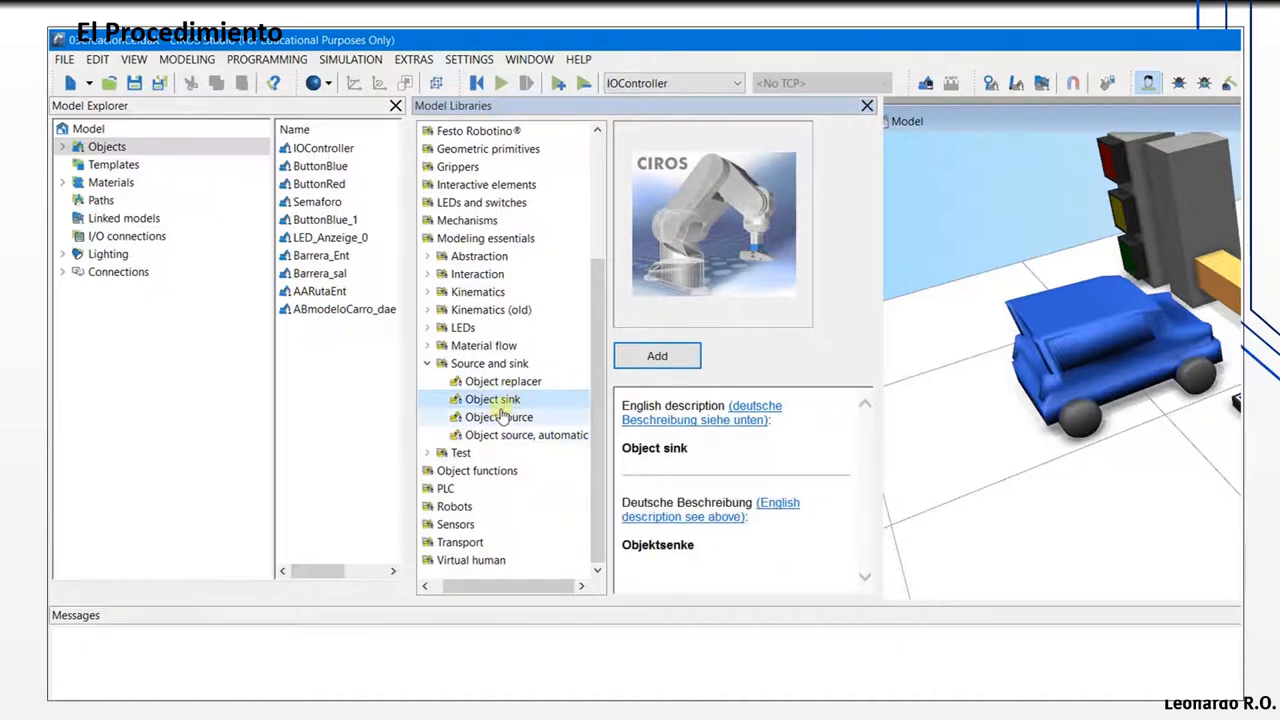
pyautogui.click(515, 424)
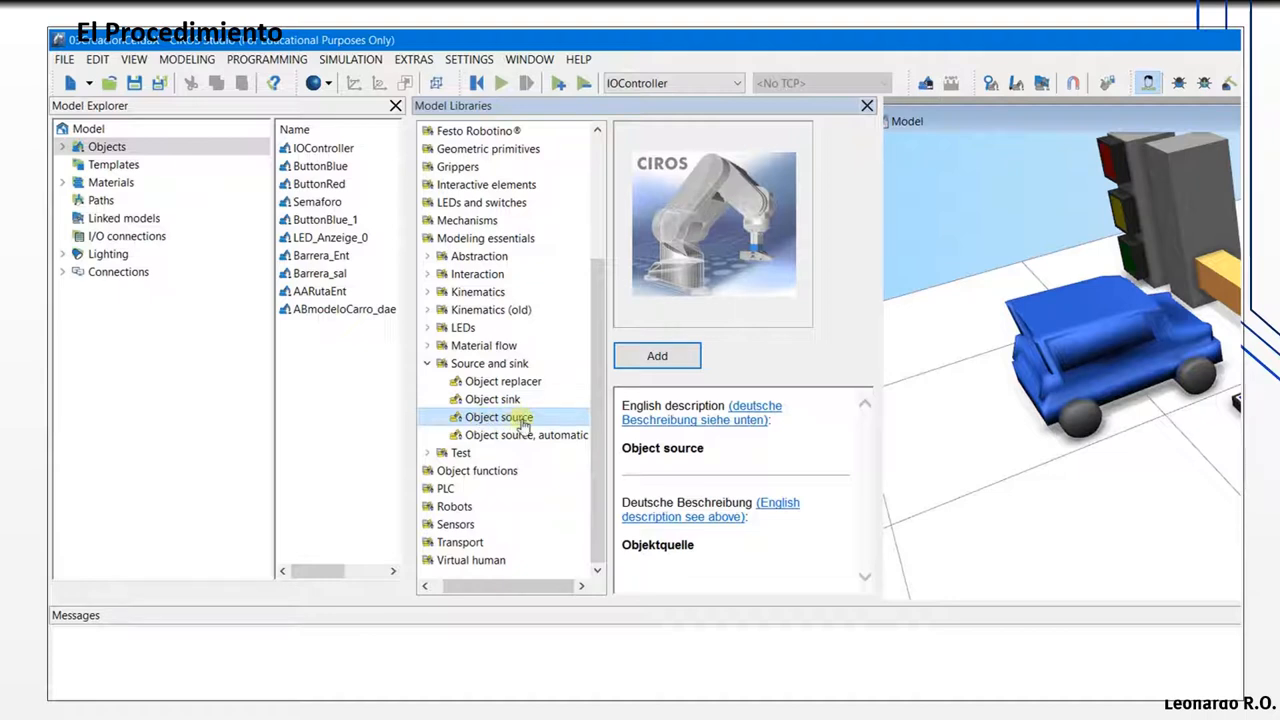
pyautogui.click(495, 401)
# Step: Add the Object source element from the Source and sink group to the model and close the model libraries
pyautogui.click(517, 419)
pyautogui.click(660, 358)
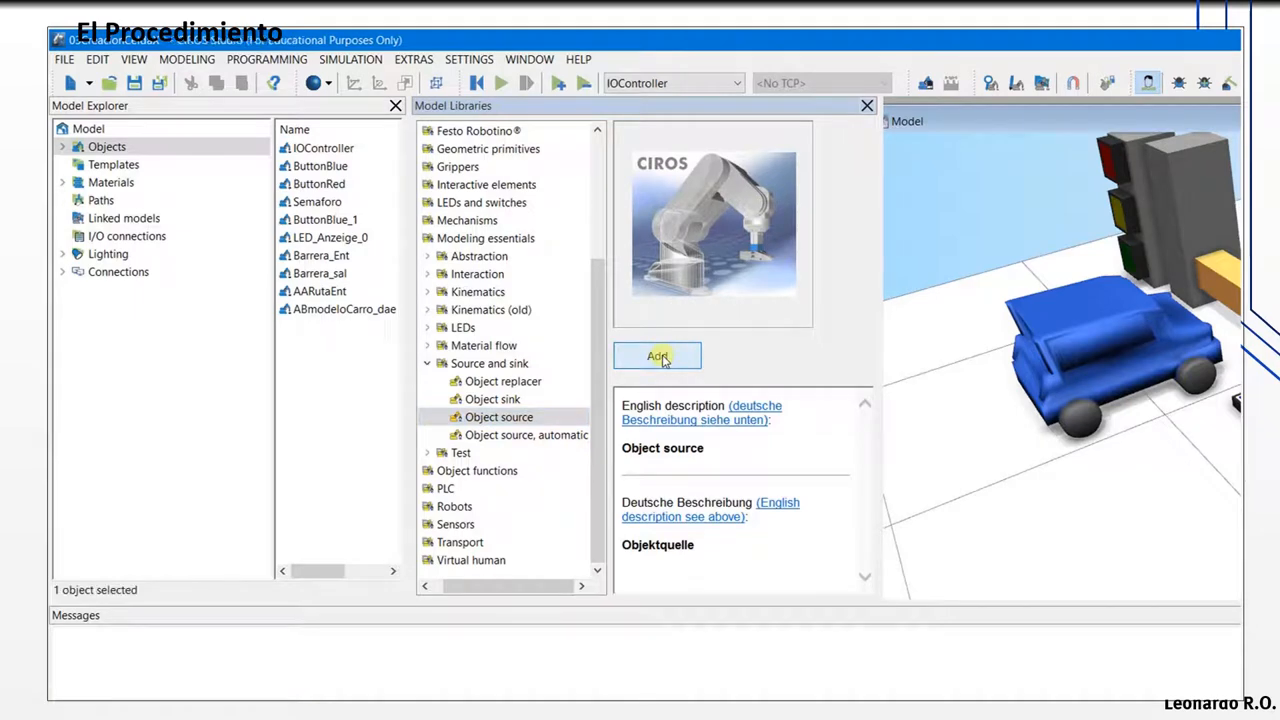
pyautogui.click(867, 107)
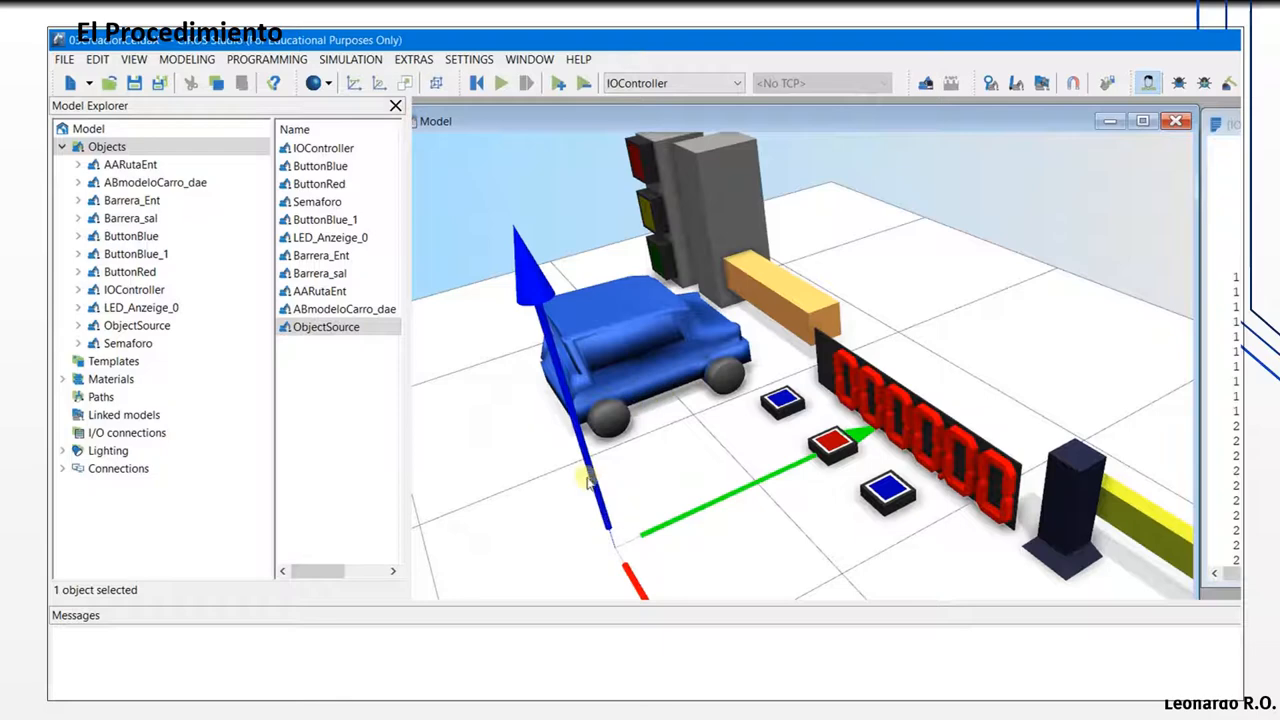
# Step: Rename the newly added object source as Fuente_objeto
pyautogui.keyDown('shift'); pyautogui.moveTo(611, 536); pyautogui.dragTo(632, 459); pyautogui.keyUp('shift')
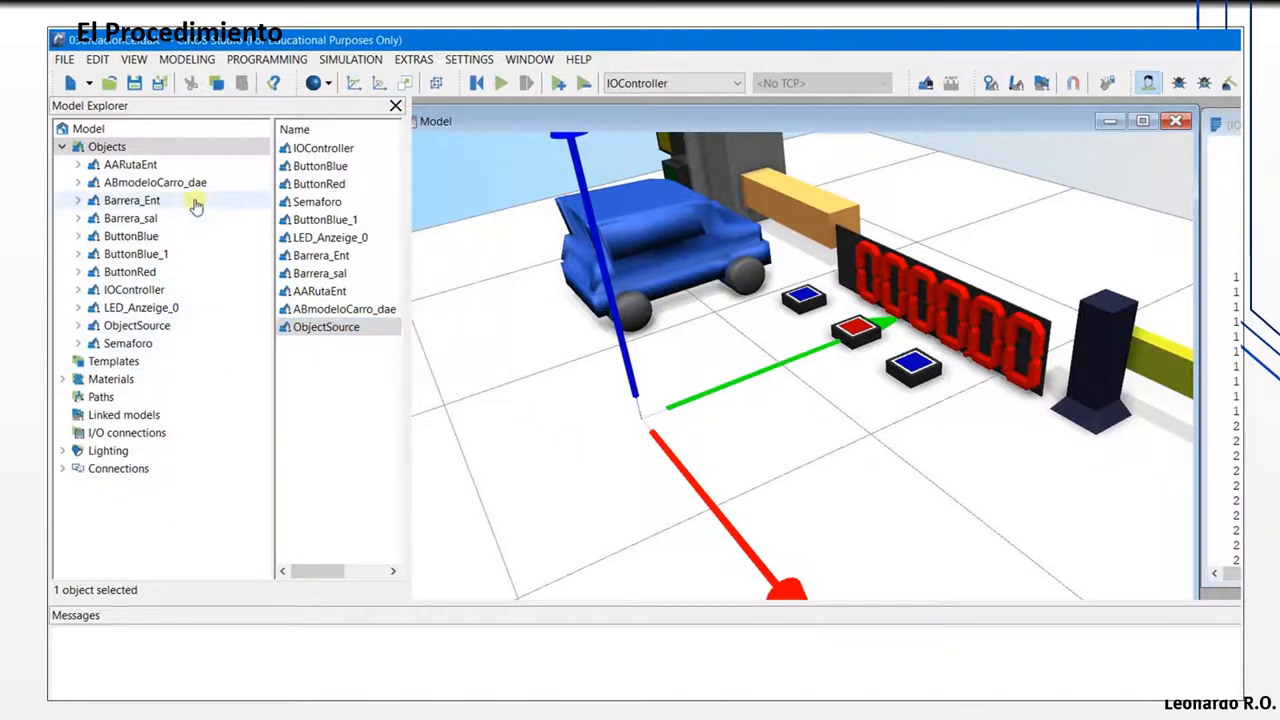
pyautogui.click(140, 333)
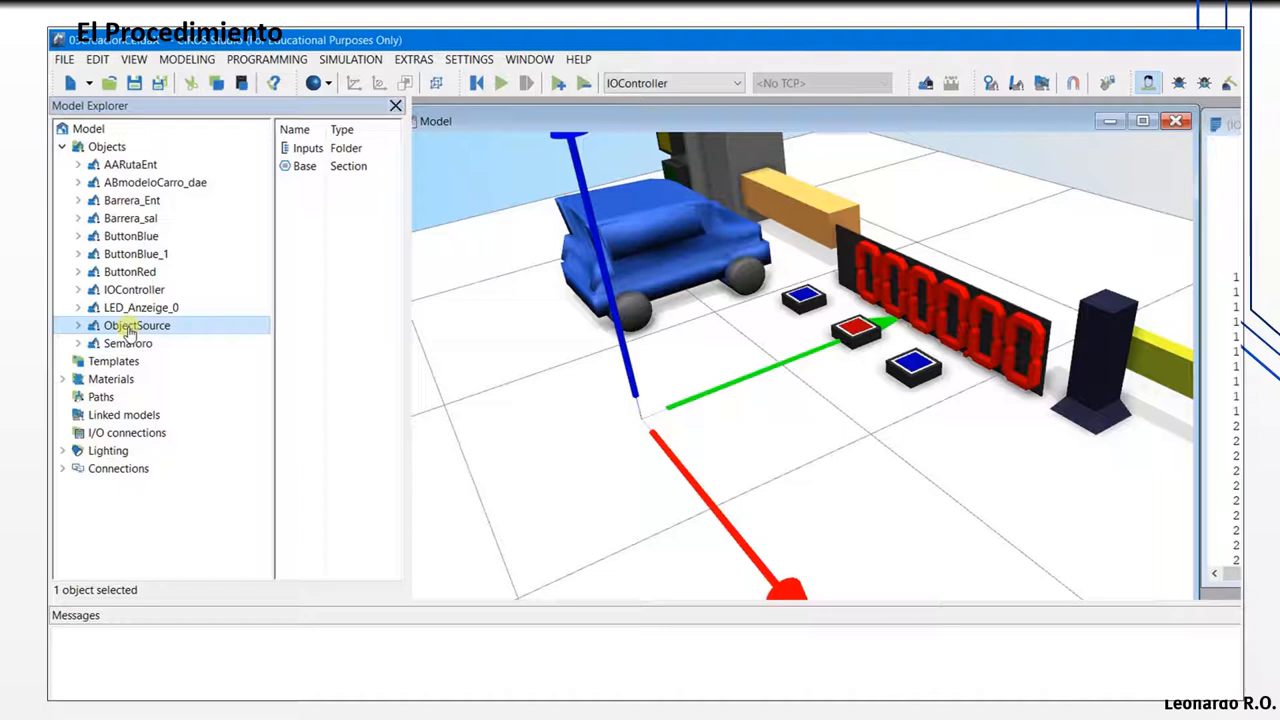
pyautogui.rightClick(130, 334)
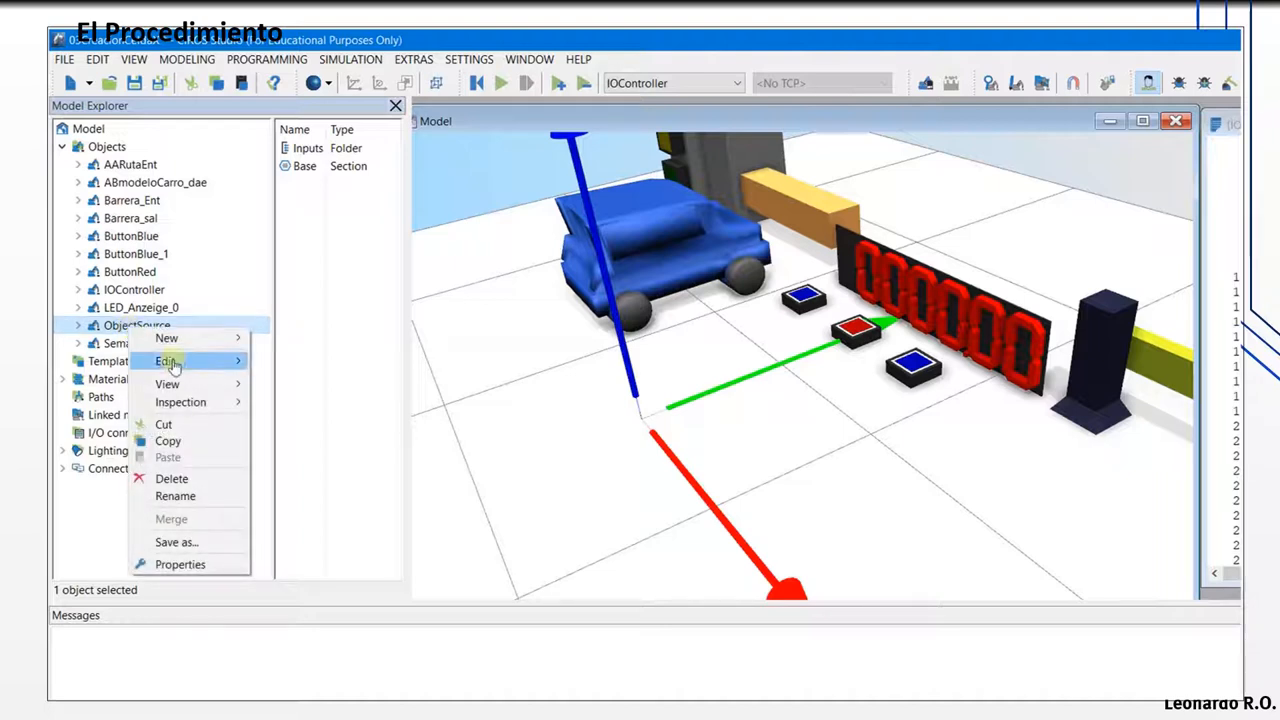
pyautogui.click(175, 496)
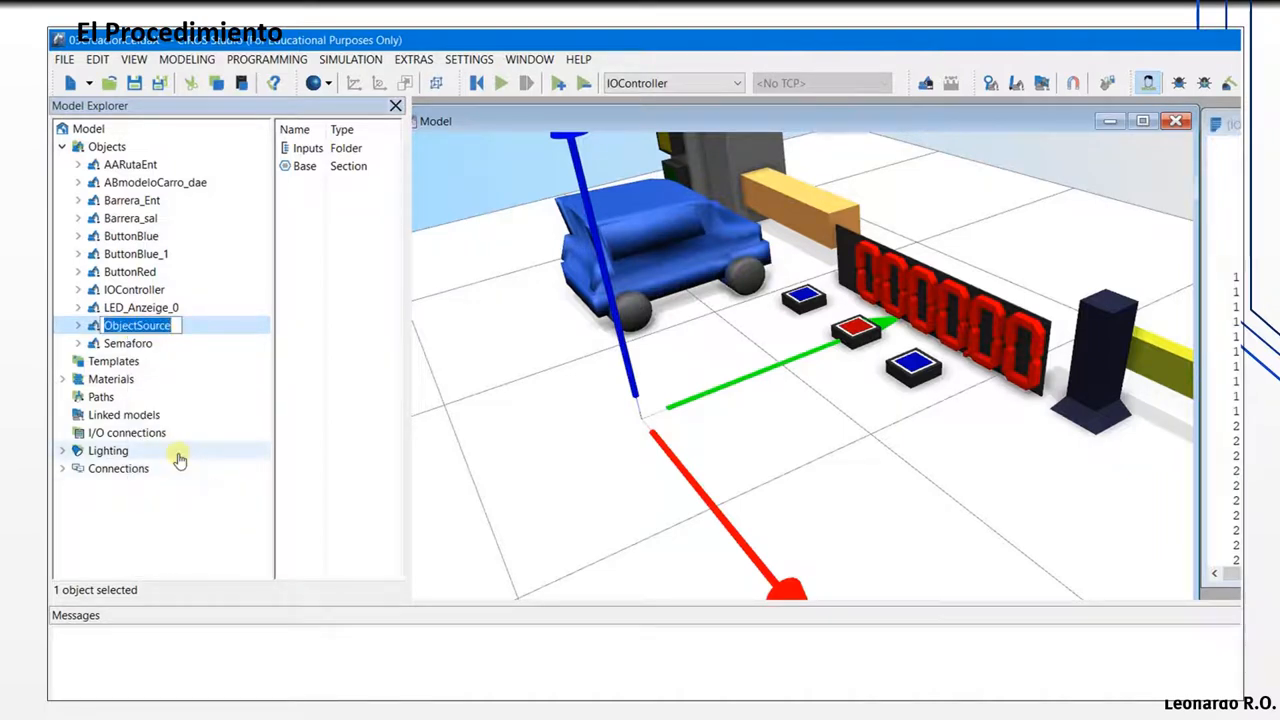
pyautogui.write('Fuete_objeto')
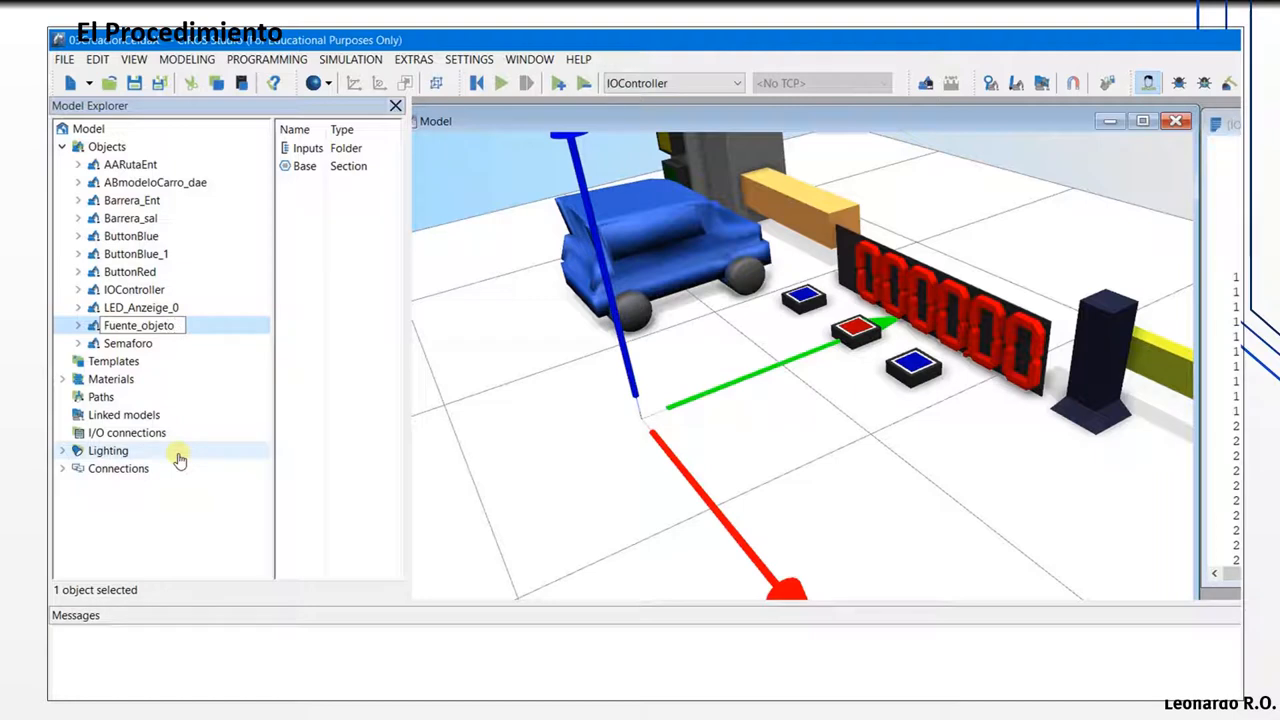
pyautogui.click(186, 364)
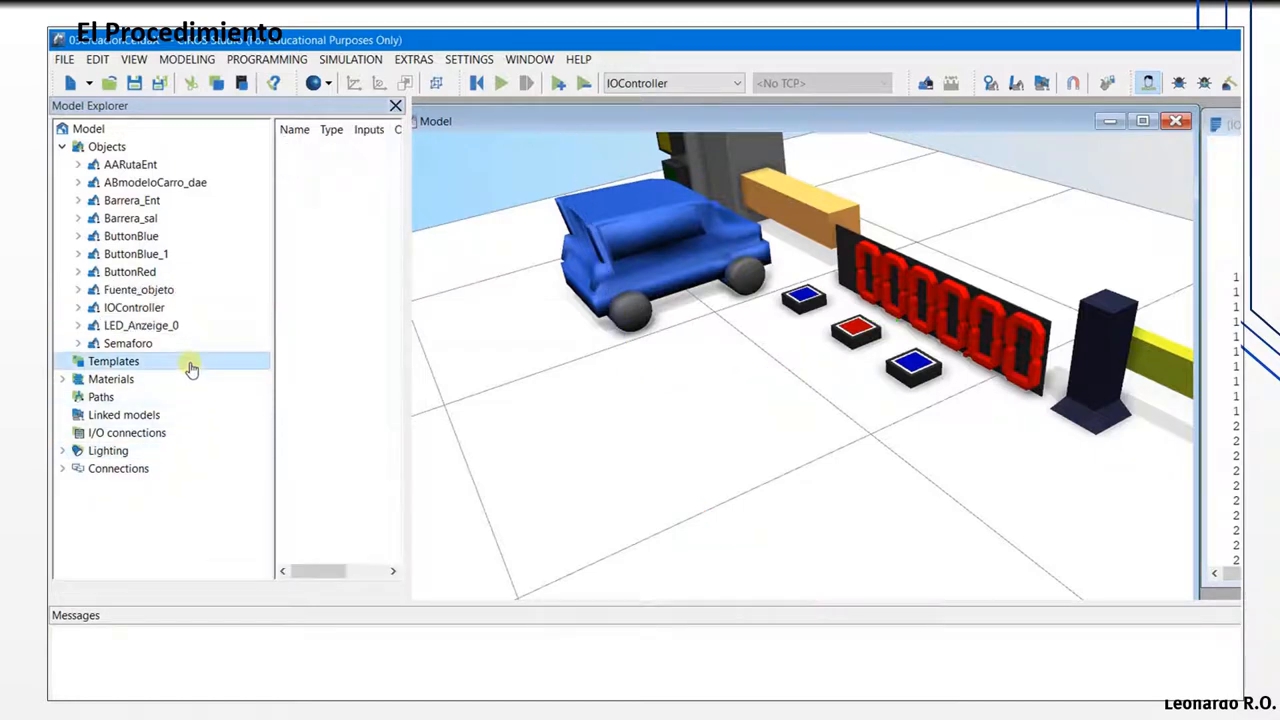
# Step: List the inputs of Fuente_objeto, widening the explorer and the input column enough to read the full input names
pyautogui.click(157, 289)
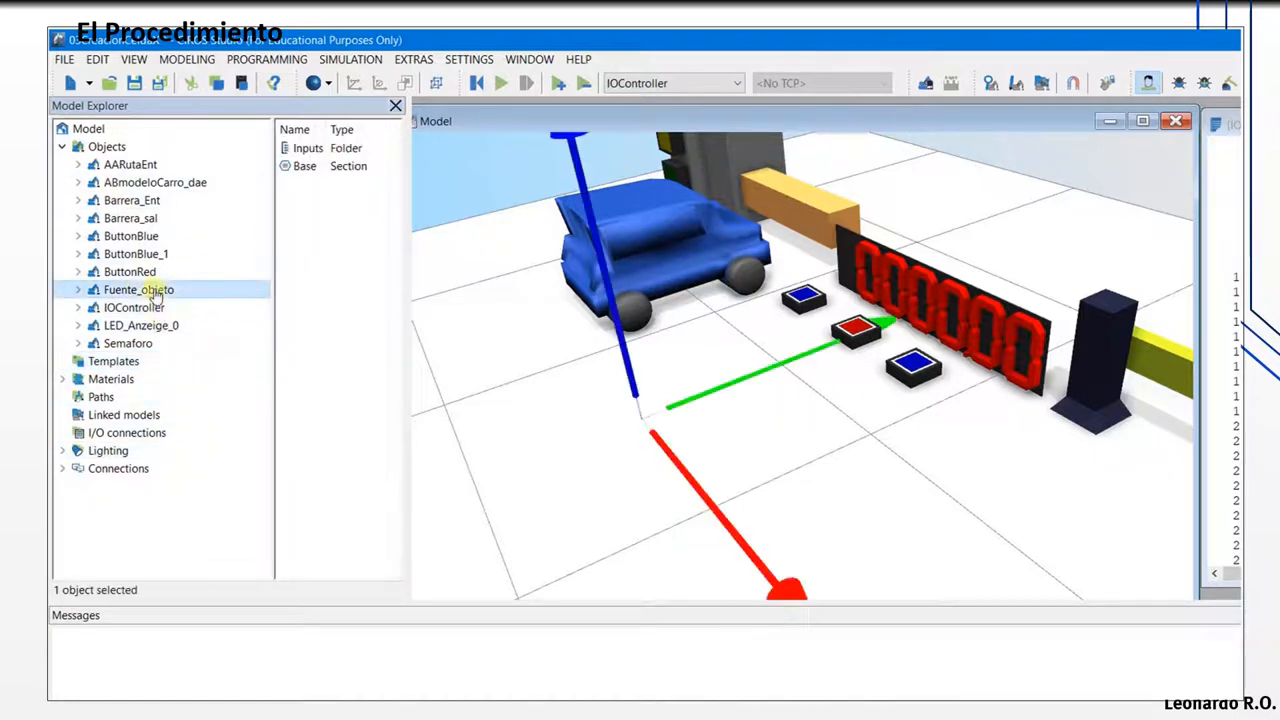
pyautogui.click(79, 289)
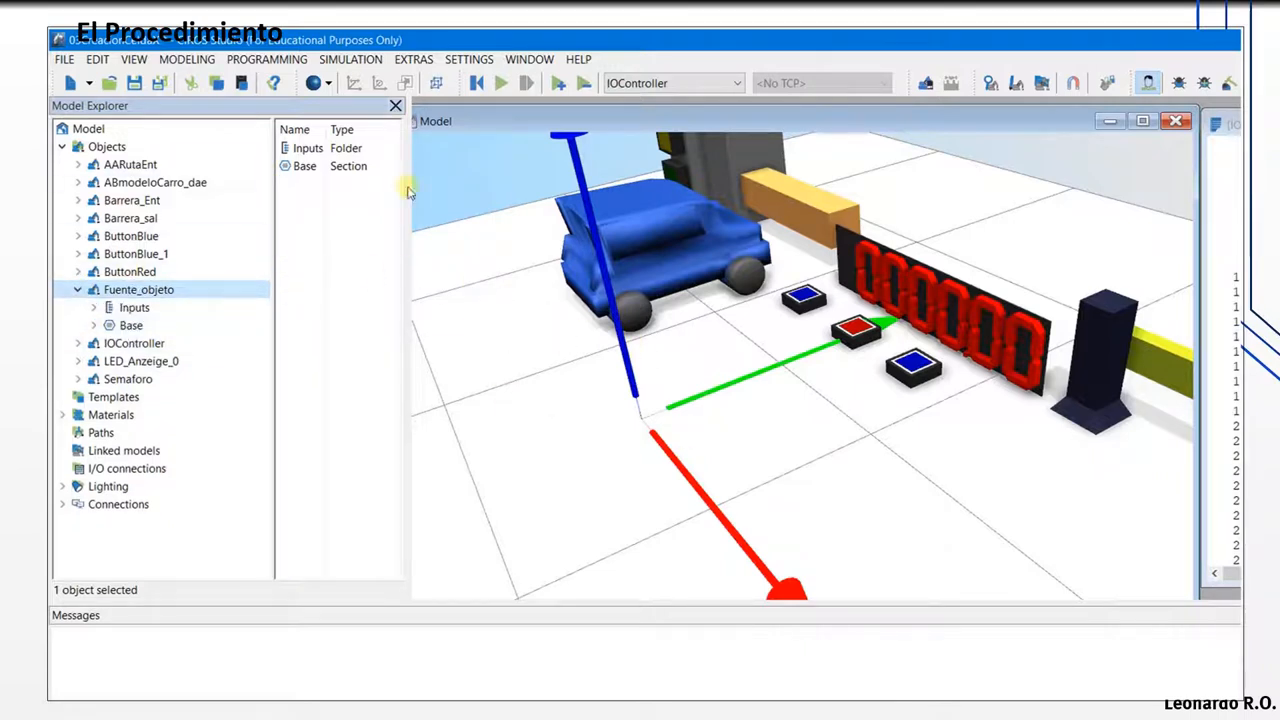
pyautogui.moveTo(408, 222); pyautogui.dragTo(480, 223)
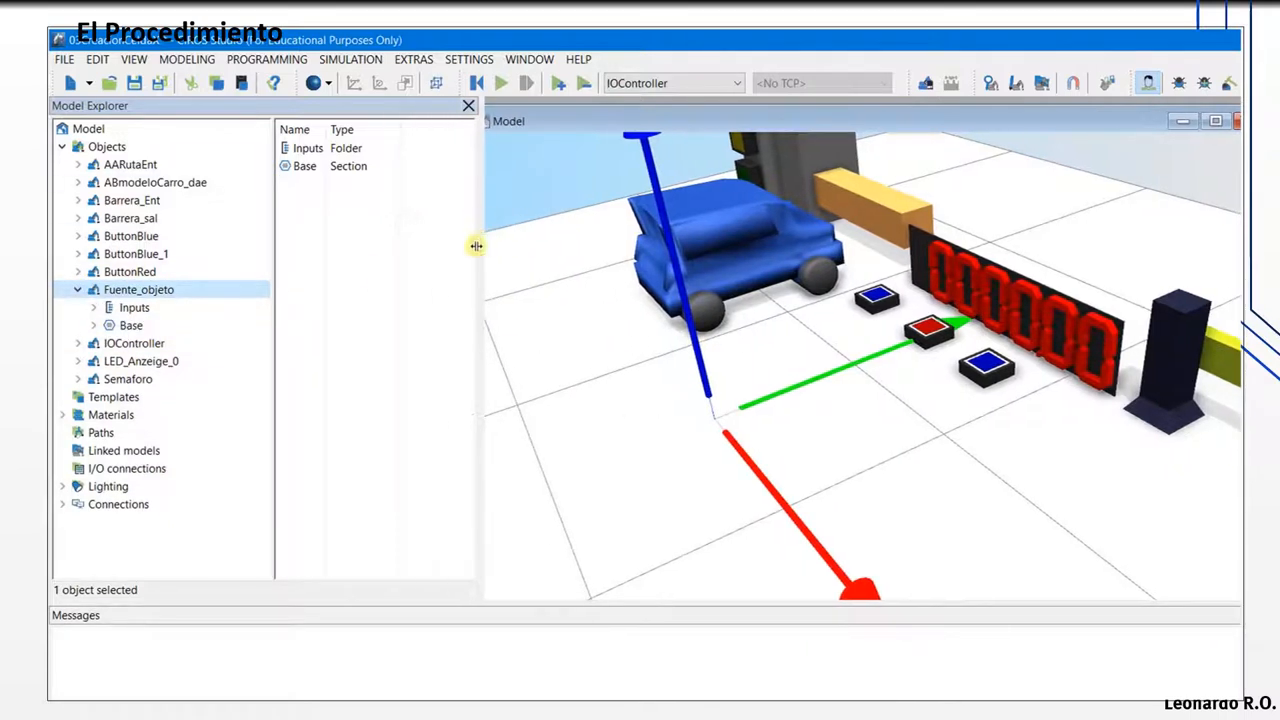
pyautogui.click(136, 309)
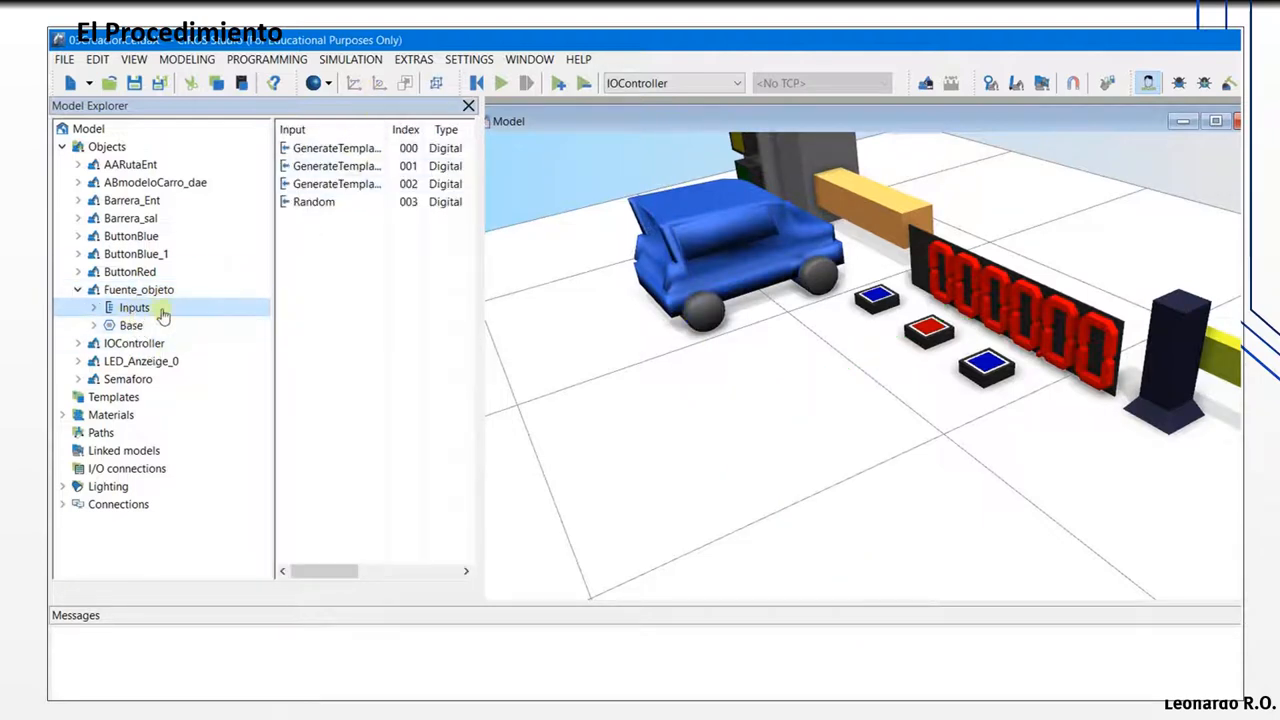
pyautogui.moveTo(389, 129); pyautogui.dragTo(420, 128)
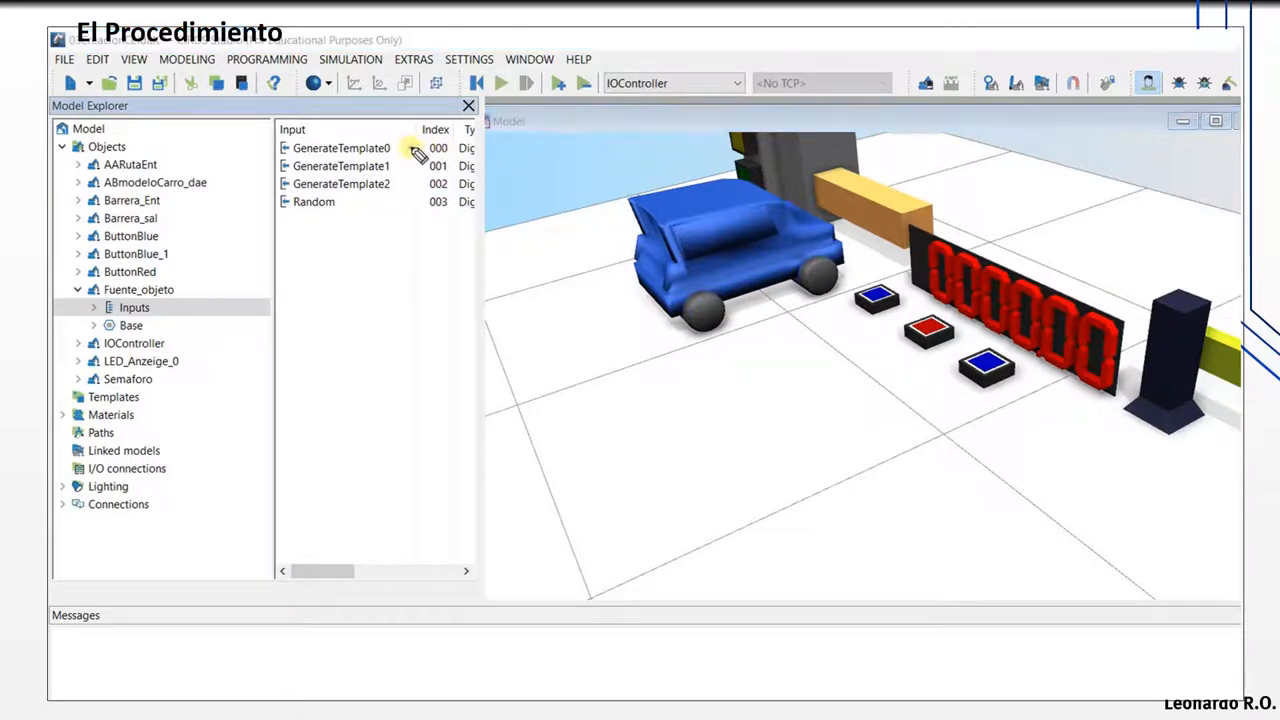
pyautogui.moveTo(555, 148); pyautogui.dragTo(422, 148)
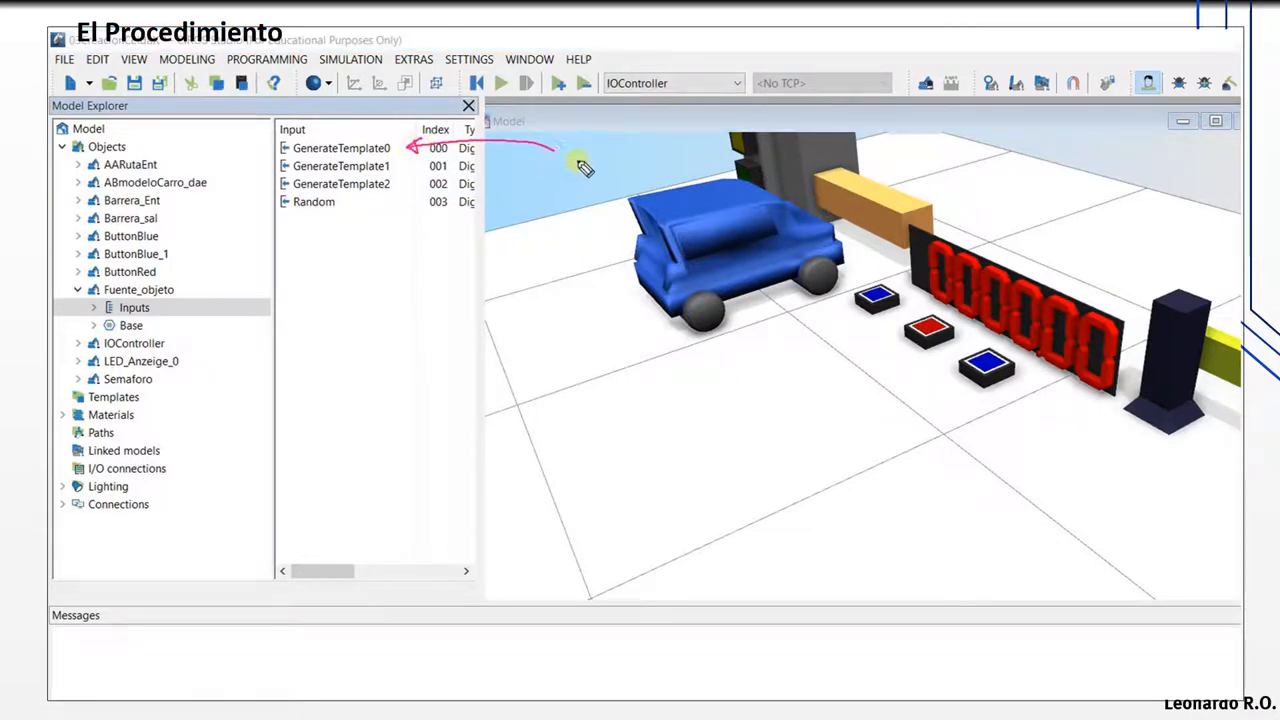
pyautogui.moveTo(590, 151); pyautogui.dragTo(597, 144)
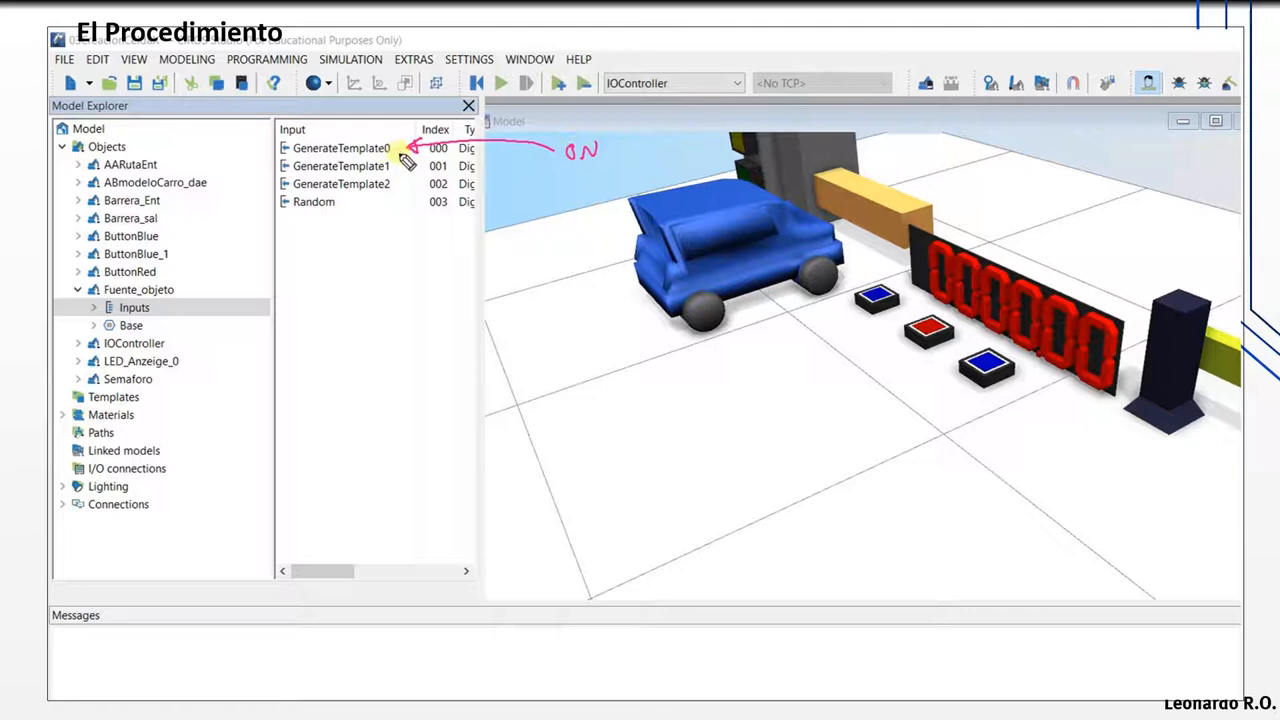
pyautogui.moveTo(540, 193)
pyautogui.mouseDown()
pyautogui.moveTo(577, 206)
pyautogui.moveTo(566, 194)
pyautogui.moveTo(586, 194)
pyautogui.moveTo(549, 188)
pyautogui.moveTo(586, 178)
pyautogui.mouseUp()
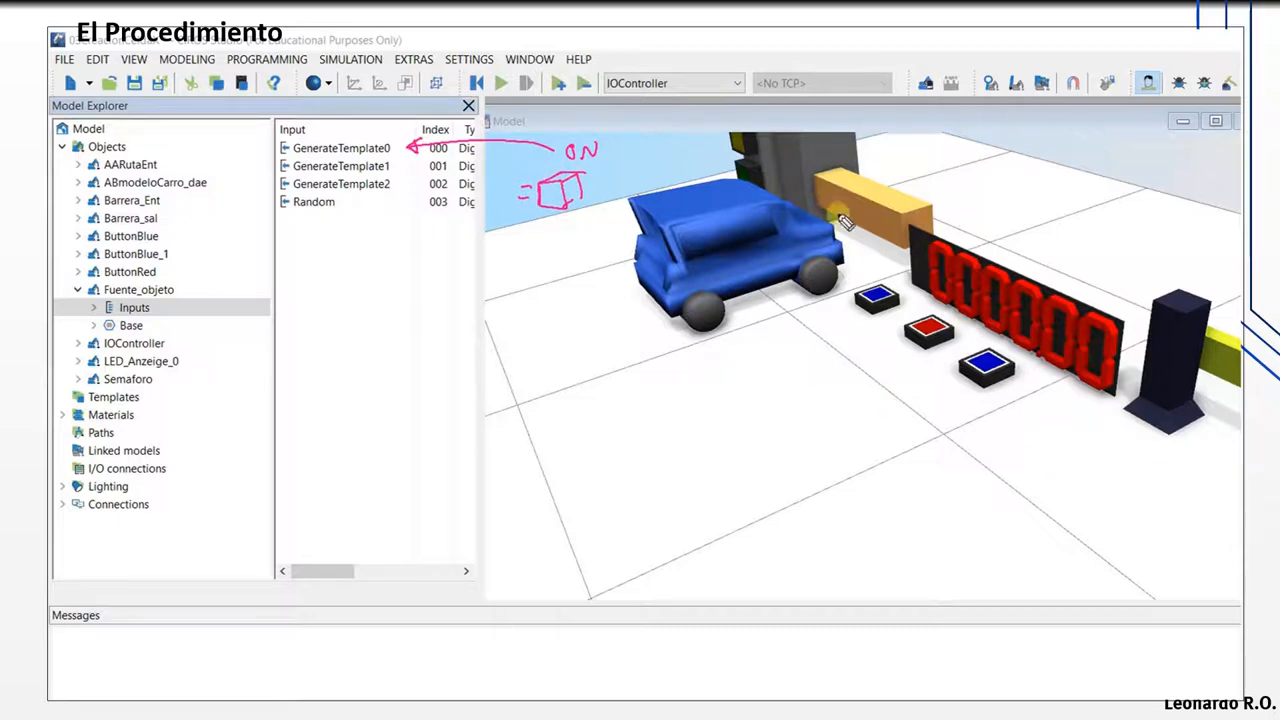
pyautogui.moveTo(590, 270)
pyautogui.mouseDown()
pyautogui.moveTo(470, 215)
pyautogui.moveTo(413, 168)
pyautogui.mouseUp()
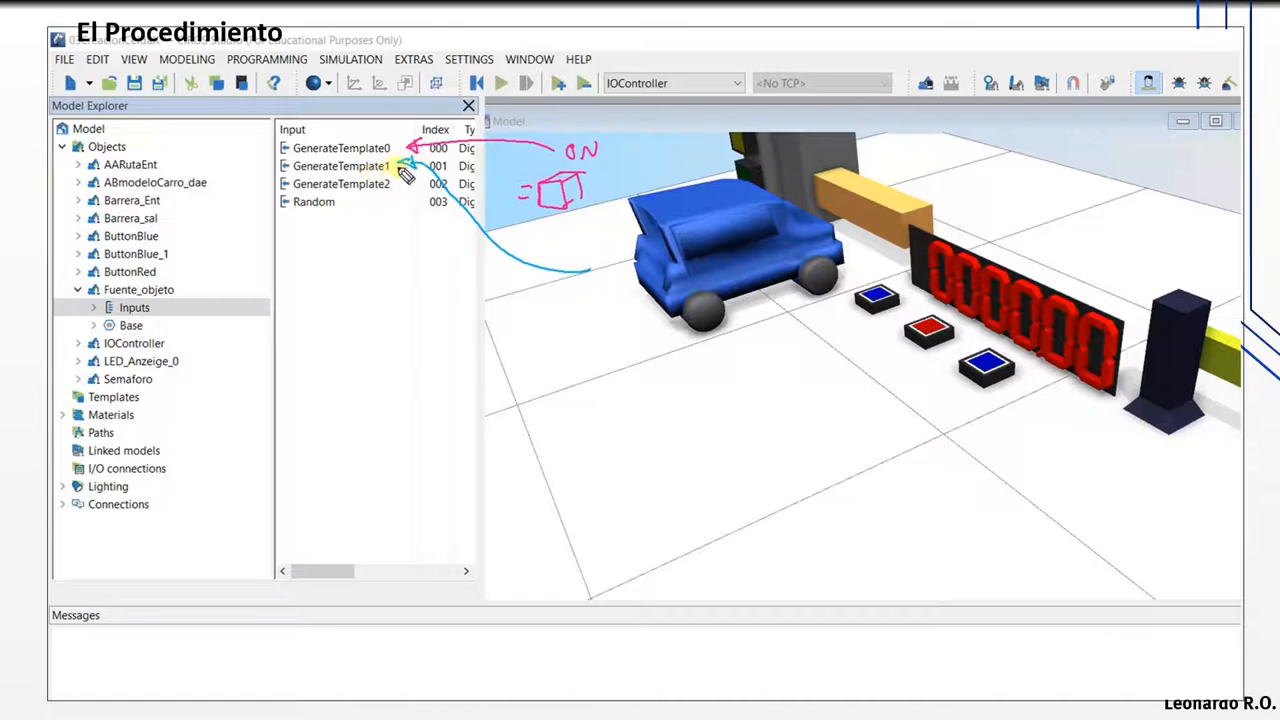
pyautogui.moveTo(568, 298)
pyautogui.mouseDown()
pyautogui.moveTo(598, 322)
pyautogui.moveTo(603, 296)
pyautogui.moveTo(589, 294)
pyautogui.moveTo(628, 290)
pyautogui.mouseUp()
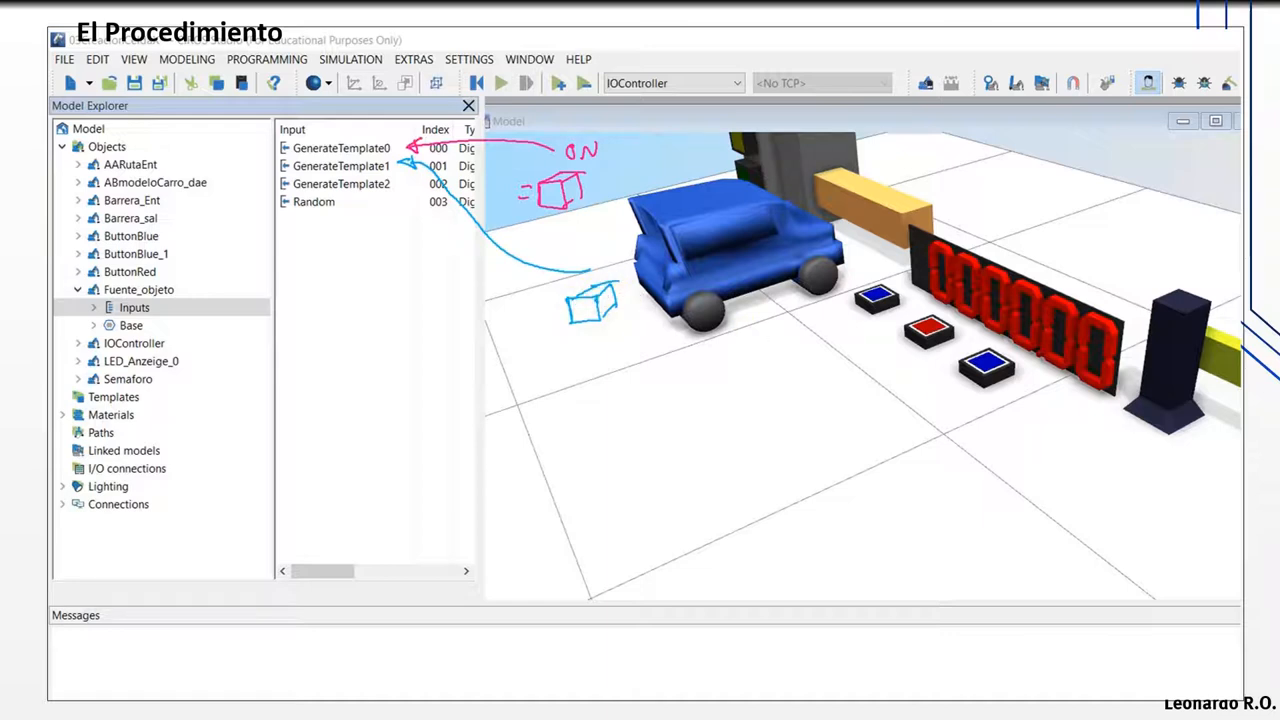
pyautogui.moveTo(607, 378)
pyautogui.mouseDown()
pyautogui.moveTo(449, 294)
pyautogui.moveTo(399, 192)
pyautogui.mouseUp()
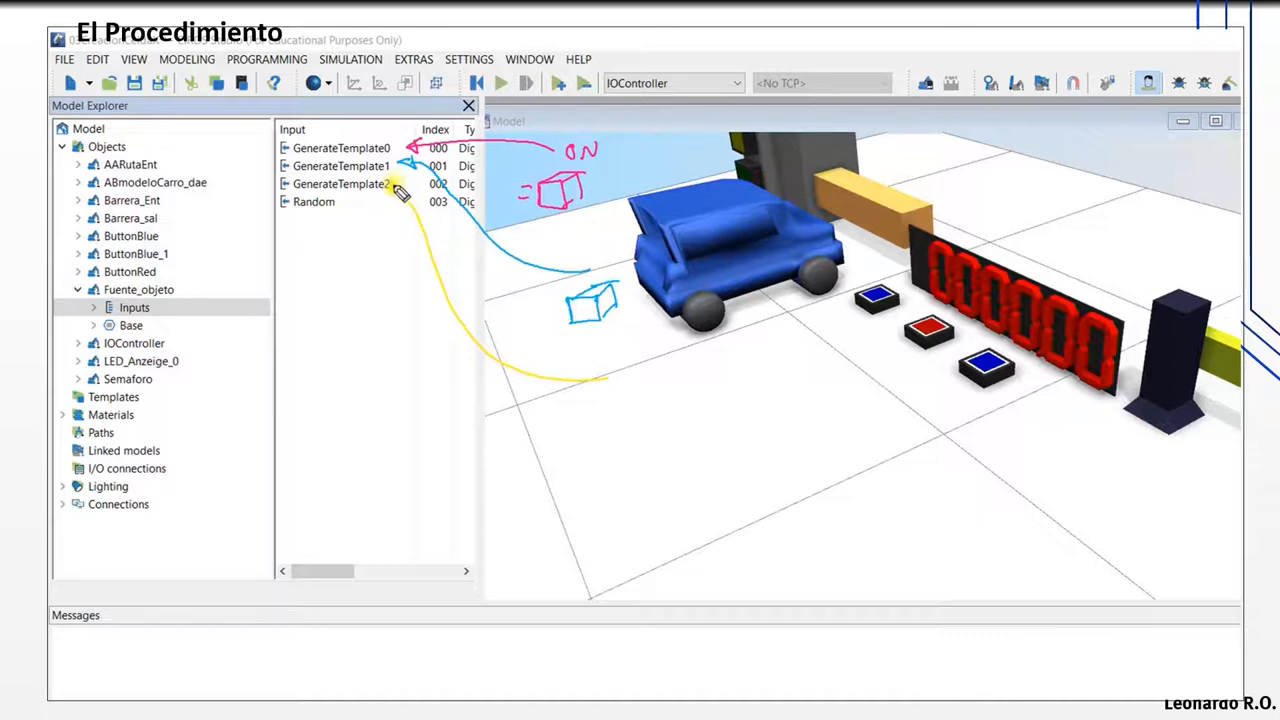
pyautogui.moveTo(620, 364); pyautogui.dragTo(627, 388)
pyautogui.moveTo(620, 359)
pyautogui.mouseDown()
pyautogui.moveTo(654, 366)
pyautogui.moveTo(660, 343)
pyautogui.moveTo(646, 356)
pyautogui.mouseUp()
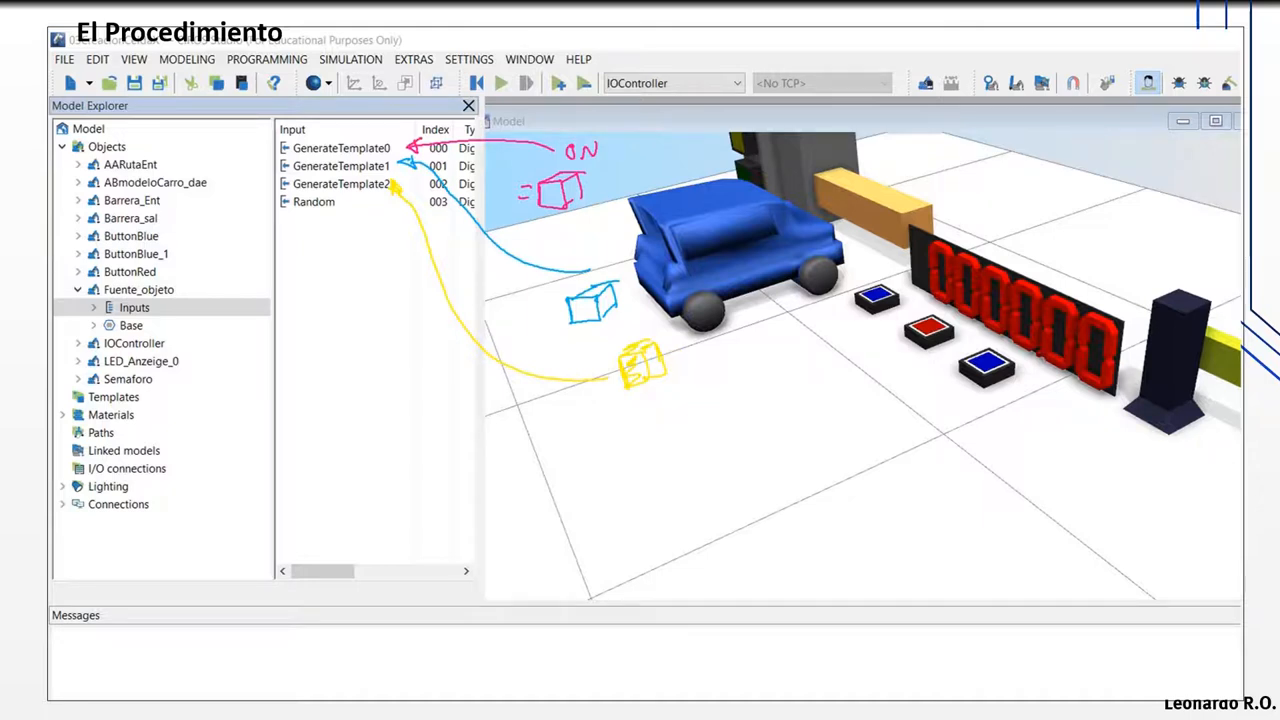
pyautogui.moveTo(597, 439)
pyautogui.mouseDown()
pyautogui.moveTo(566, 443)
pyautogui.moveTo(341, 222)
pyautogui.mouseUp()
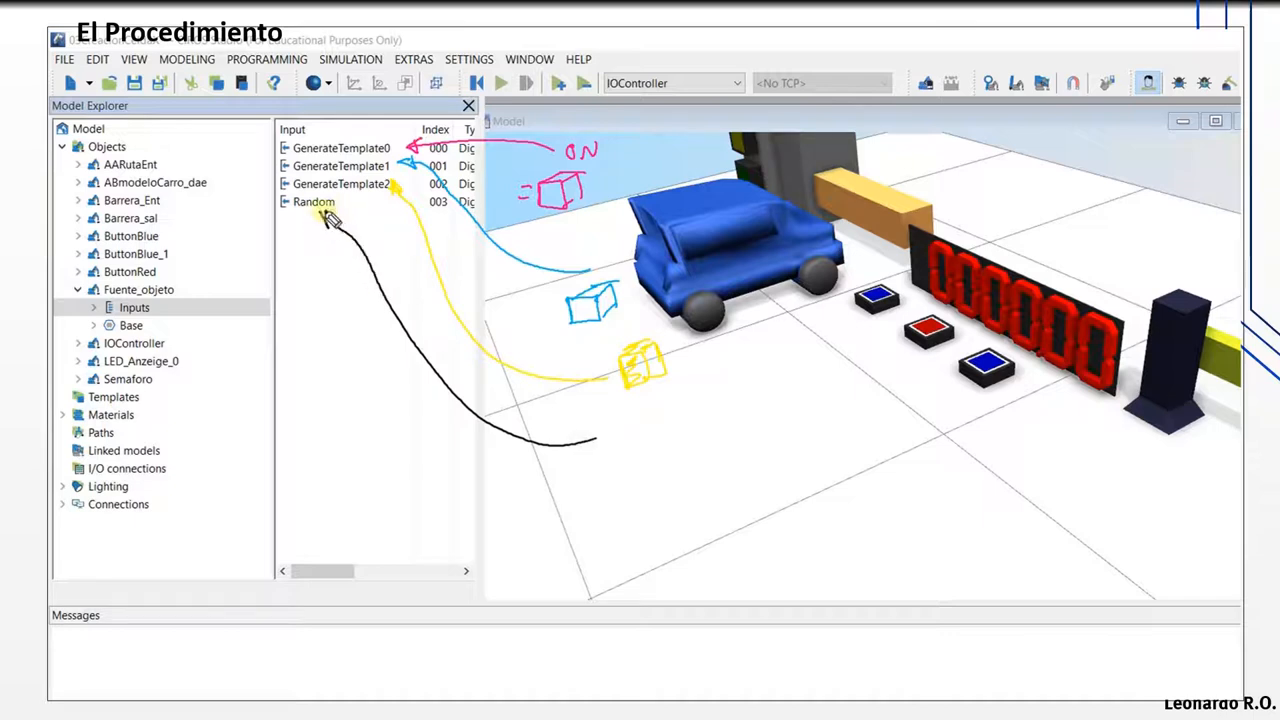
pyautogui.moveTo(591, 178); pyautogui.dragTo(602, 169)
pyautogui.moveTo(628, 291); pyautogui.dragTo(640, 282)
pyautogui.moveTo(676, 363); pyautogui.dragTo(688, 348)
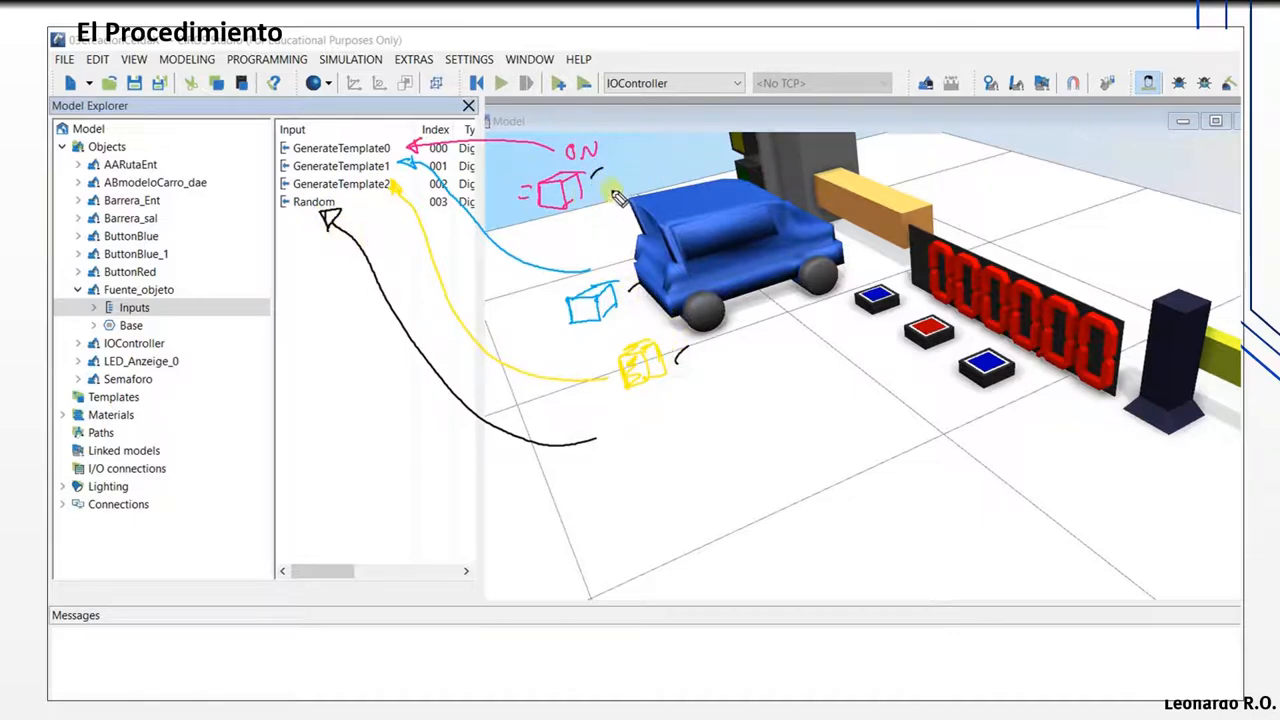
pyautogui.moveTo(590, 160)
pyautogui.mouseDown()
pyautogui.moveTo(612, 180)
pyautogui.moveTo(589, 180)
pyautogui.mouseUp()
pyautogui.moveTo(630, 279); pyautogui.dragTo(651, 267)
pyautogui.moveTo(590, 160); pyautogui.dragTo(612, 151)
pyautogui.moveTo(677, 345); pyautogui.dragTo(691, 345)
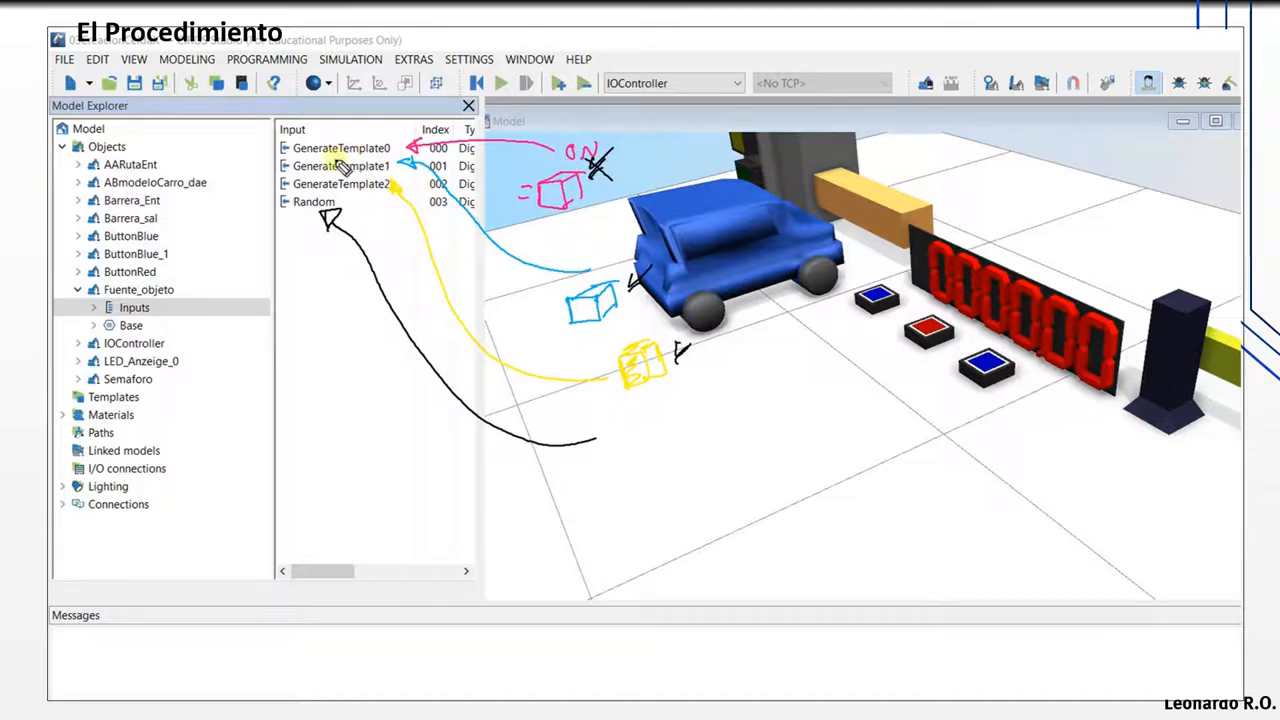
pyautogui.moveTo(340, 156); pyautogui.dragTo(398, 155)
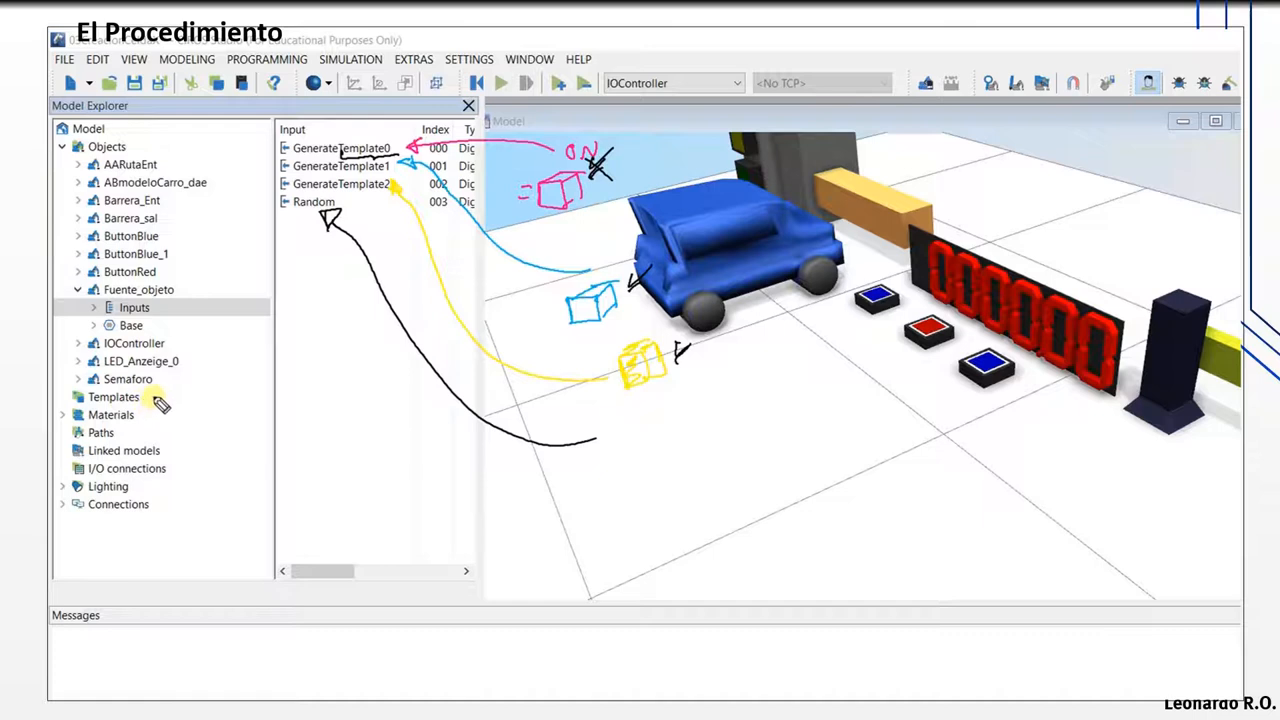
pyautogui.moveTo(145, 398); pyautogui.dragTo(165, 382)
pyautogui.moveTo(165, 392)
pyautogui.mouseDown()
pyautogui.moveTo(237, 379)
pyautogui.moveTo(239, 412)
pyautogui.moveTo(196, 410)
pyautogui.moveTo(237, 415)
pyautogui.mouseUp()
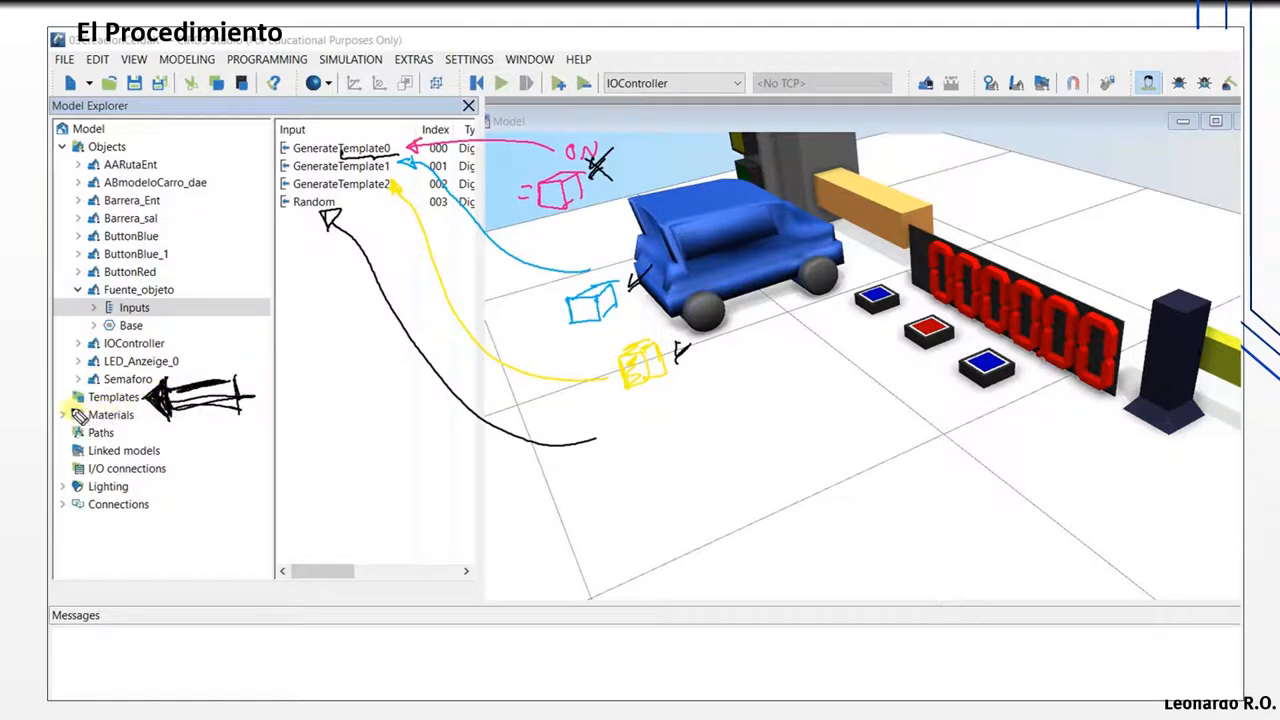
pyautogui.moveTo(80, 411); pyautogui.dragTo(120, 417)
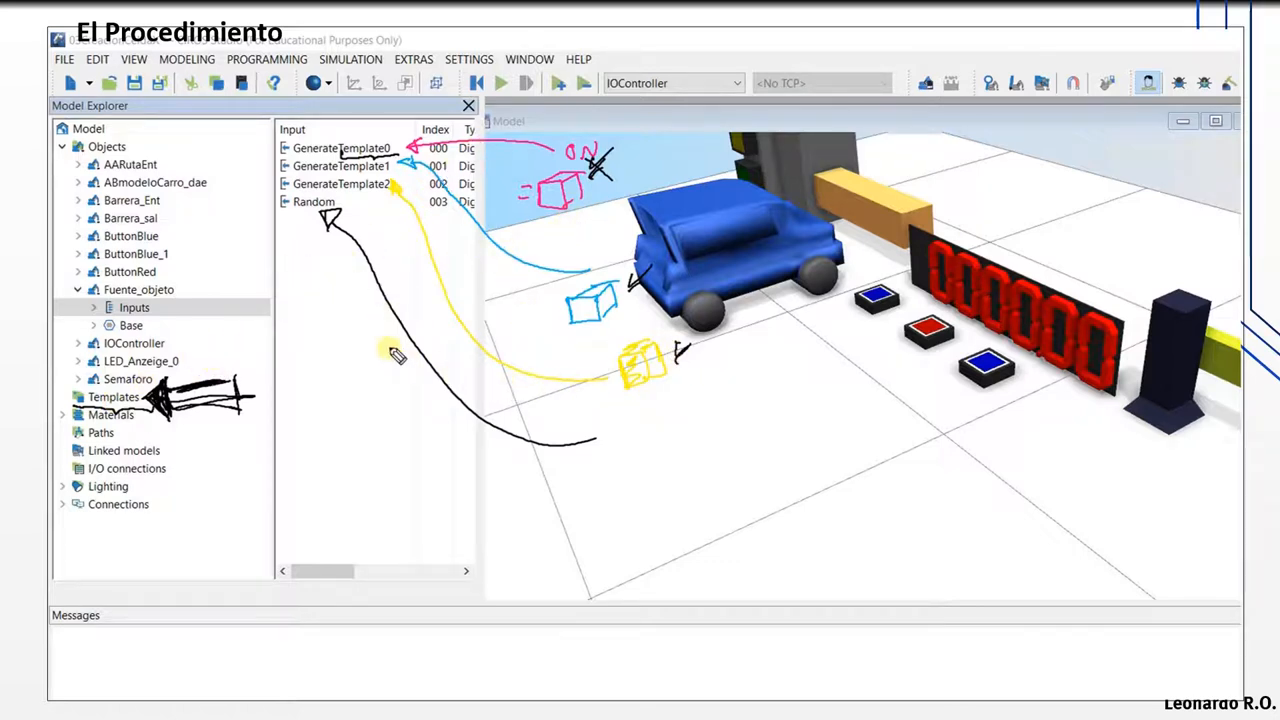
pyautogui.press('e')
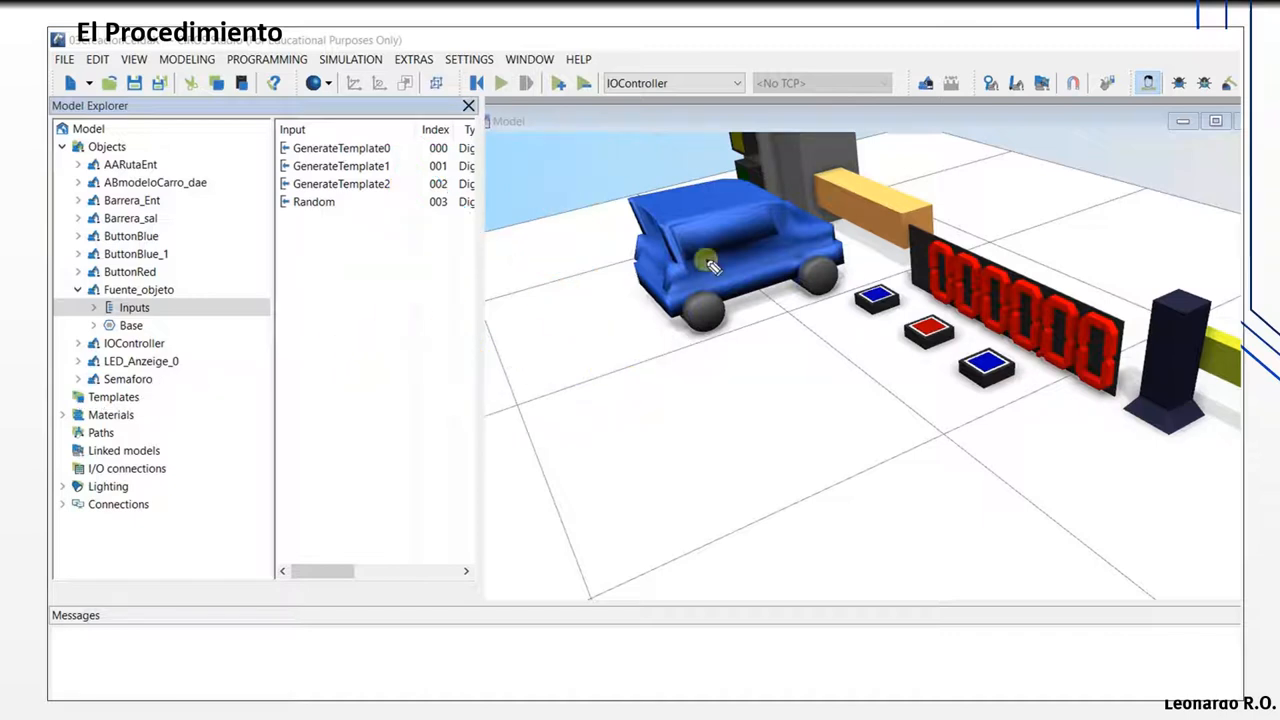
pyautogui.moveTo(564, 230)
pyautogui.mouseDown()
pyautogui.moveTo(808, 320)
pyautogui.moveTo(745, 175)
pyautogui.mouseUp()
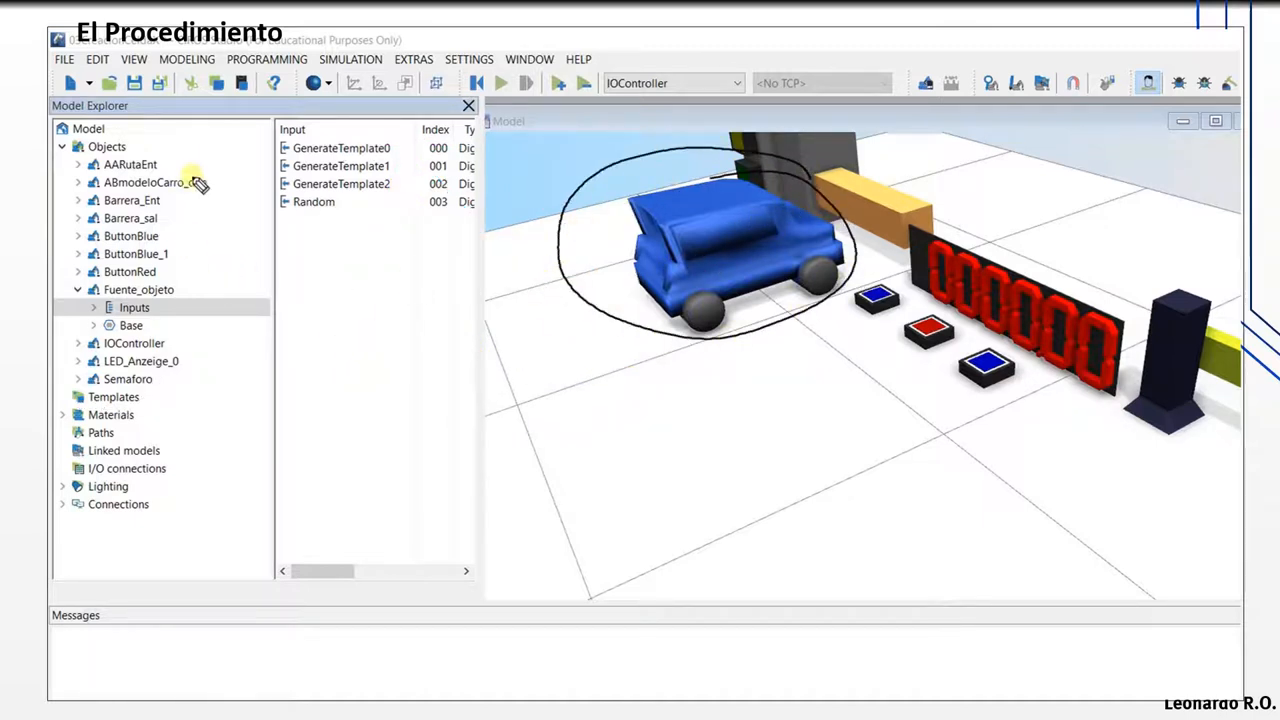
pyautogui.moveTo(106, 184)
pyautogui.mouseDown()
pyautogui.moveTo(157, 198)
pyautogui.moveTo(222, 184)
pyautogui.moveTo(268, 268)
pyautogui.moveTo(232, 352)
pyautogui.moveTo(145, 397)
pyautogui.mouseUp()
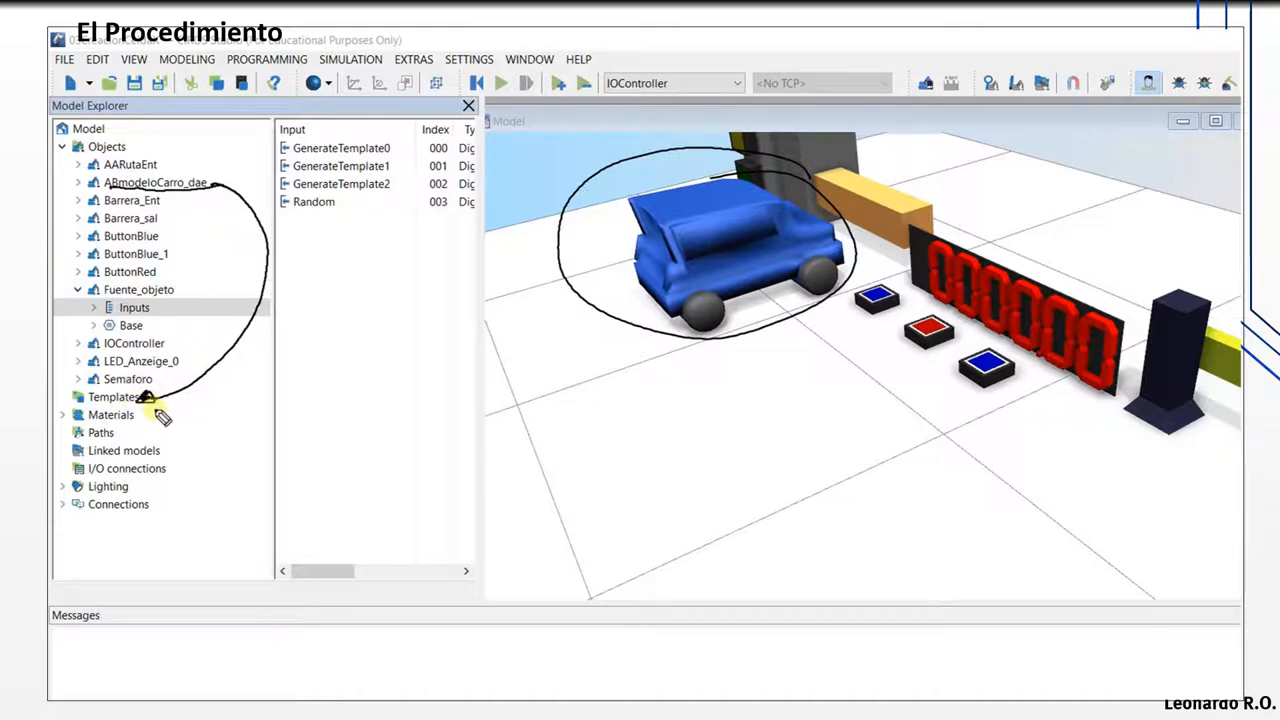
pyautogui.moveTo(160, 408)
pyautogui.mouseDown()
pyautogui.moveTo(252, 396)
pyautogui.moveTo(380, 332)
pyautogui.moveTo(426, 222)
pyautogui.moveTo(410, 160)
pyautogui.mouseUp()
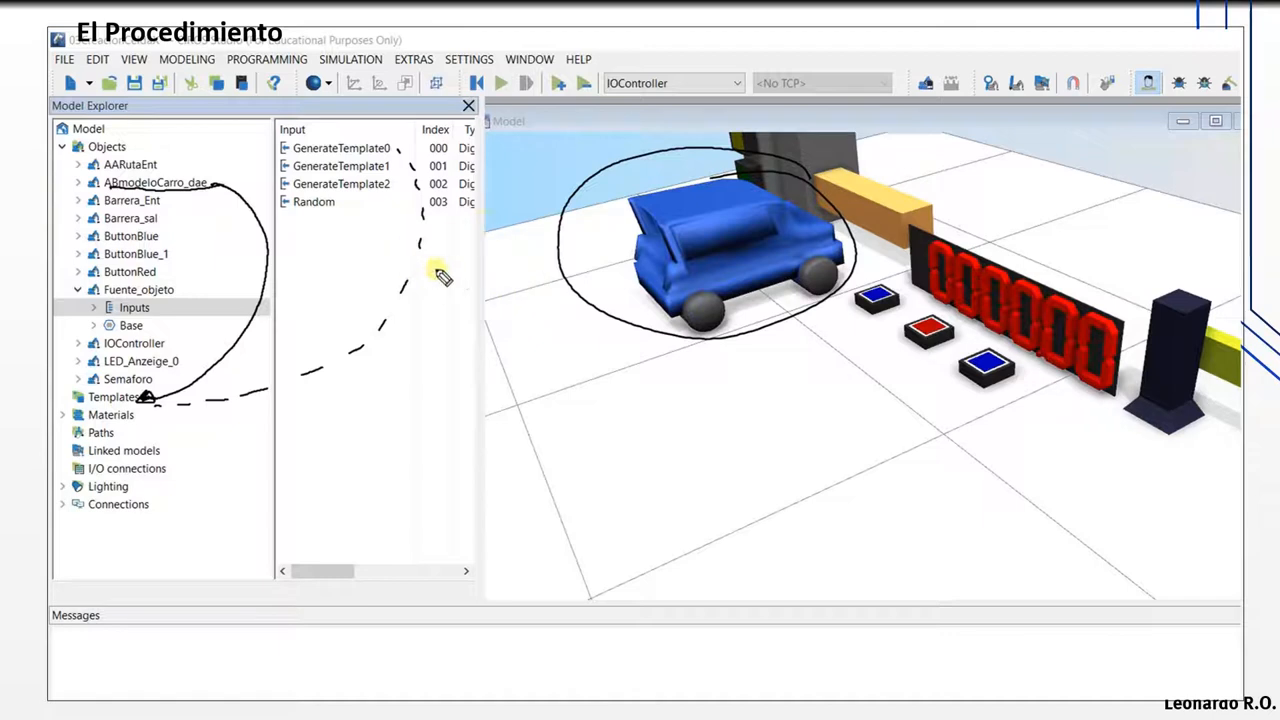
pyautogui.press('e')
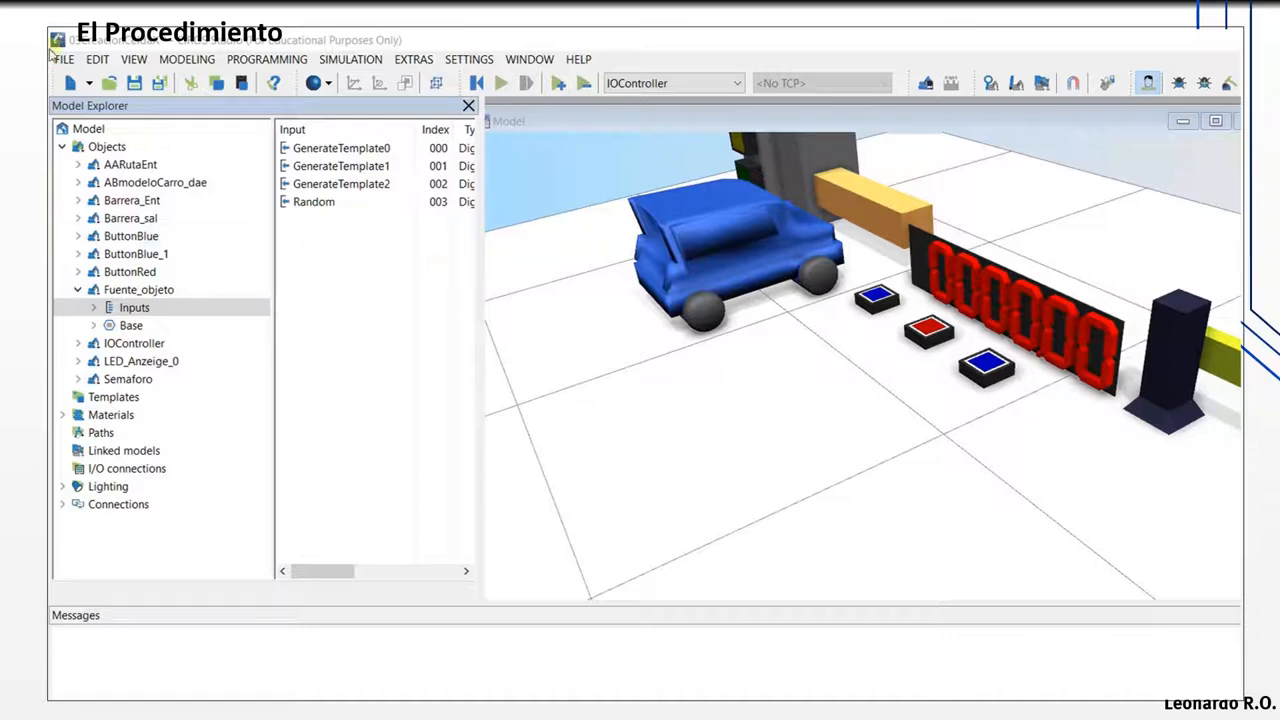
# Step: Compare the positions of ABmodeloCarro_dae and Fuente_objeto in the model, collapsing the entries under the object source
pyautogui.click(180, 183)
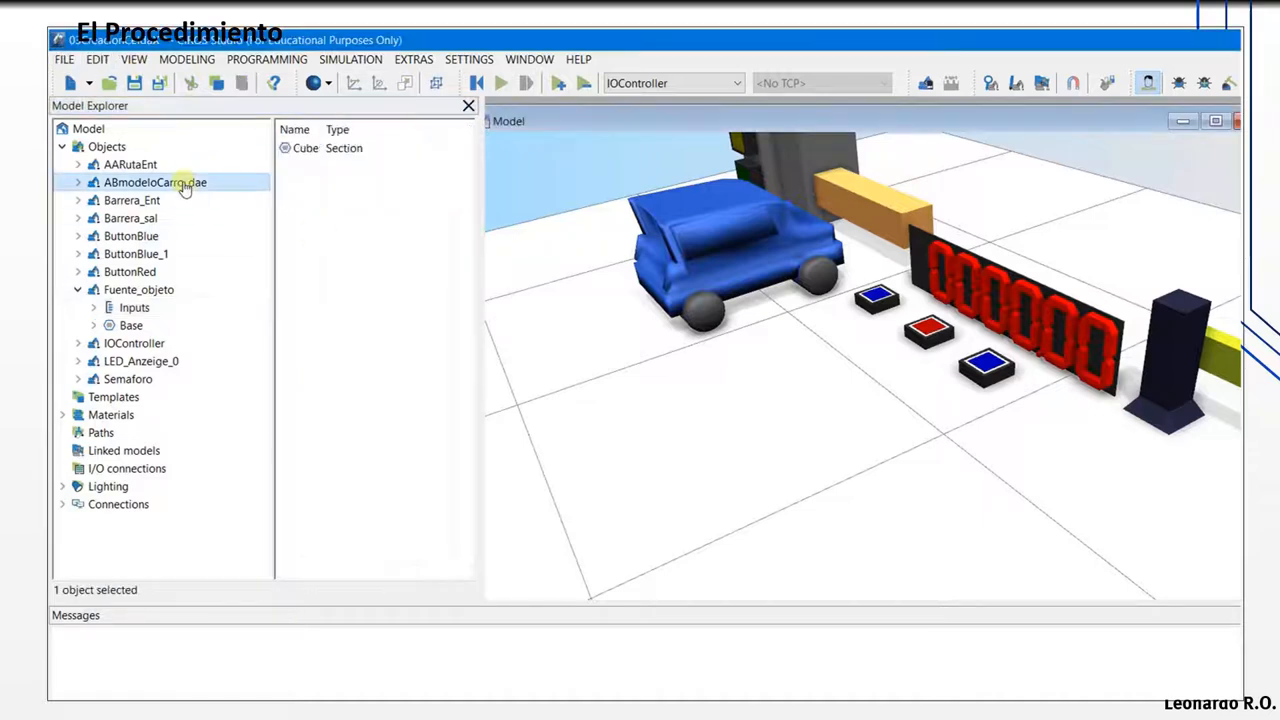
pyautogui.click(78, 290)
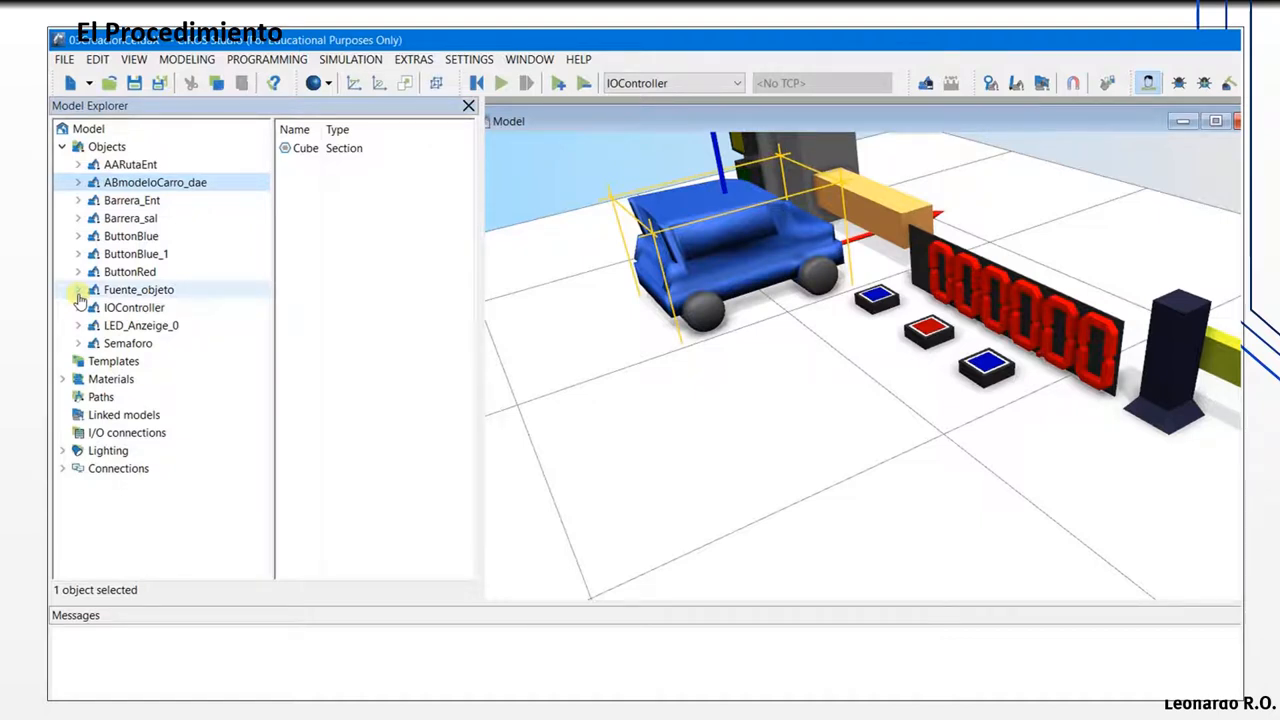
pyautogui.click(727, 241)
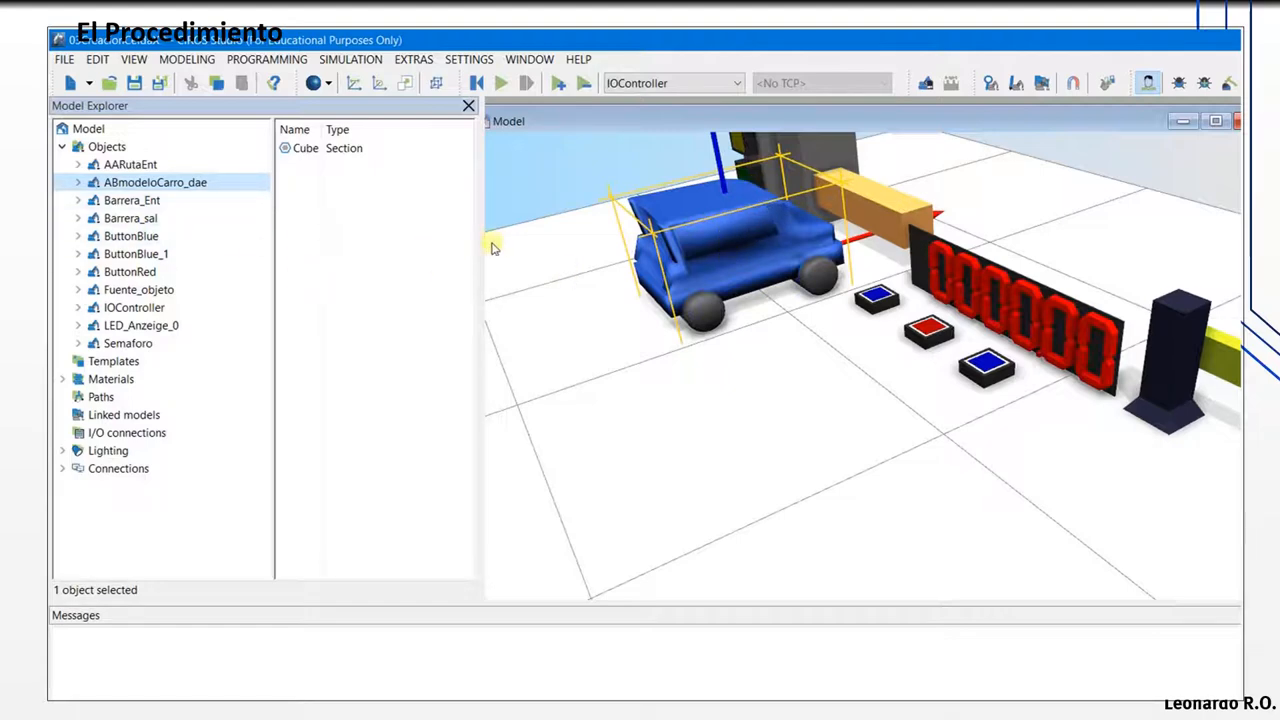
pyautogui.keyDown('shift'); pyautogui.moveTo(649, 284); pyautogui.dragTo(646, 384); pyautogui.keyUp('shift')
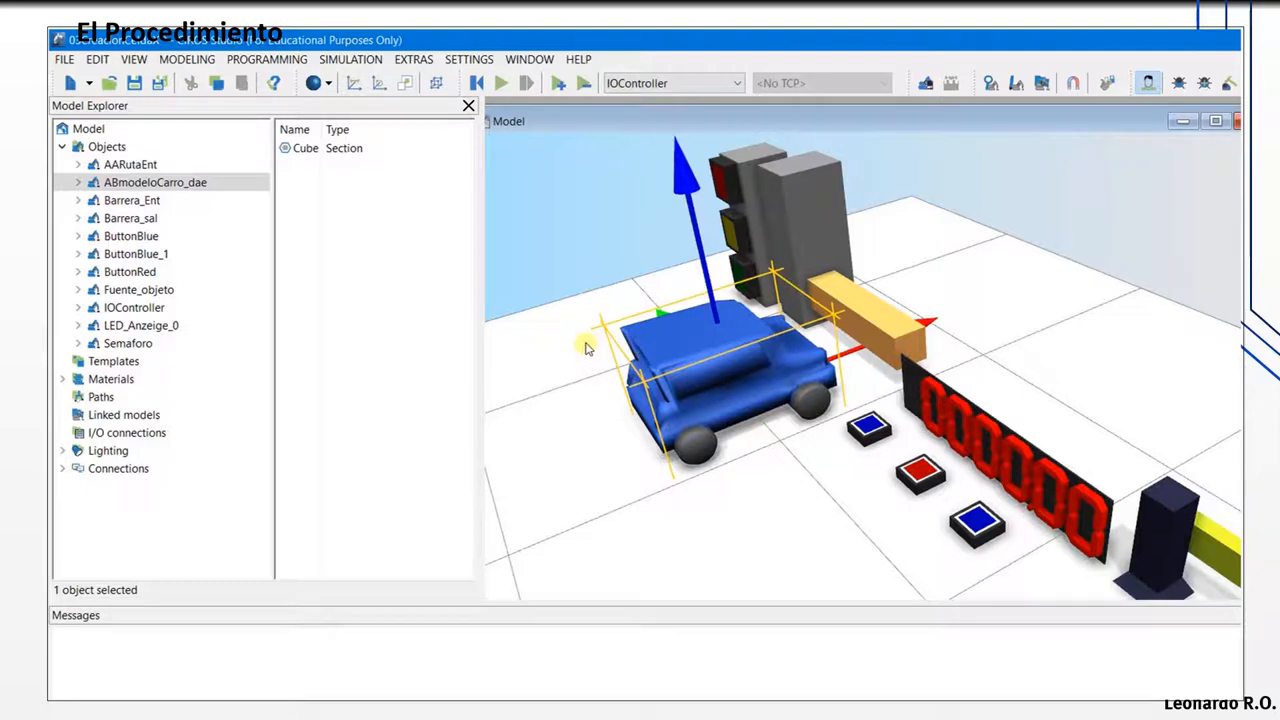
pyautogui.scroll(-1, 518, 299)
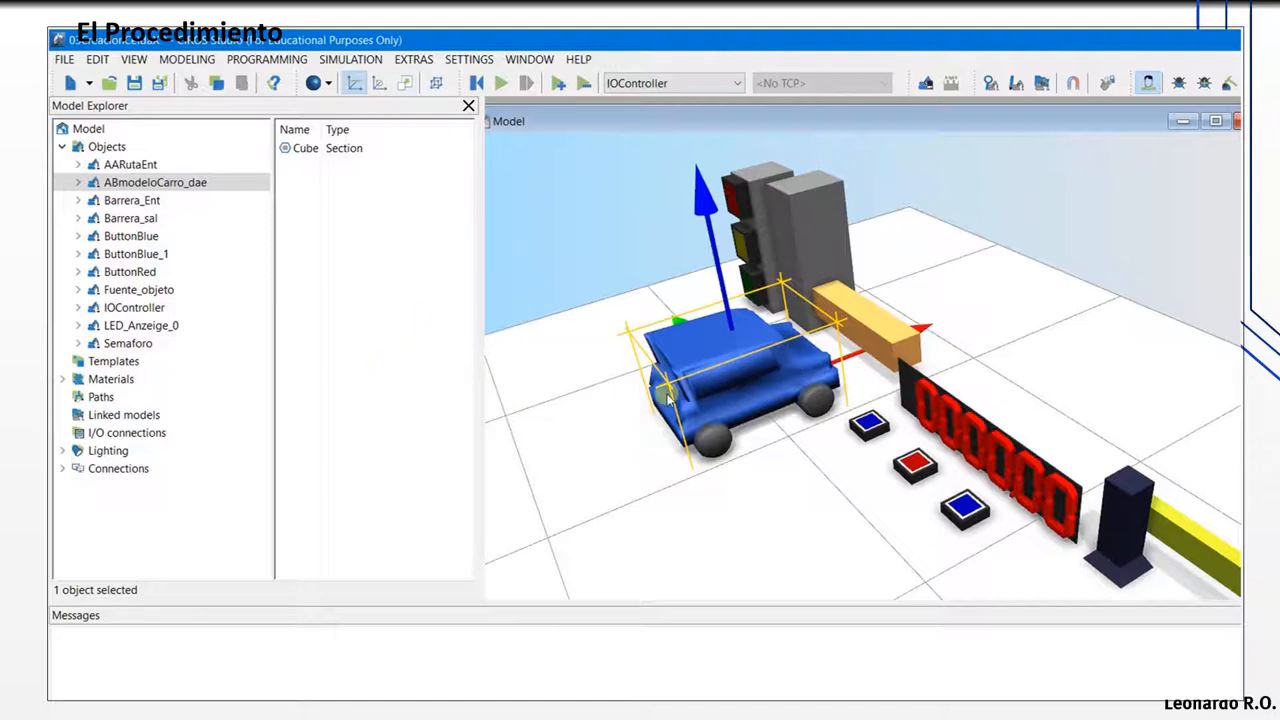
pyautogui.moveTo(666, 390); pyautogui.dragTo(633, 343, button='middle')
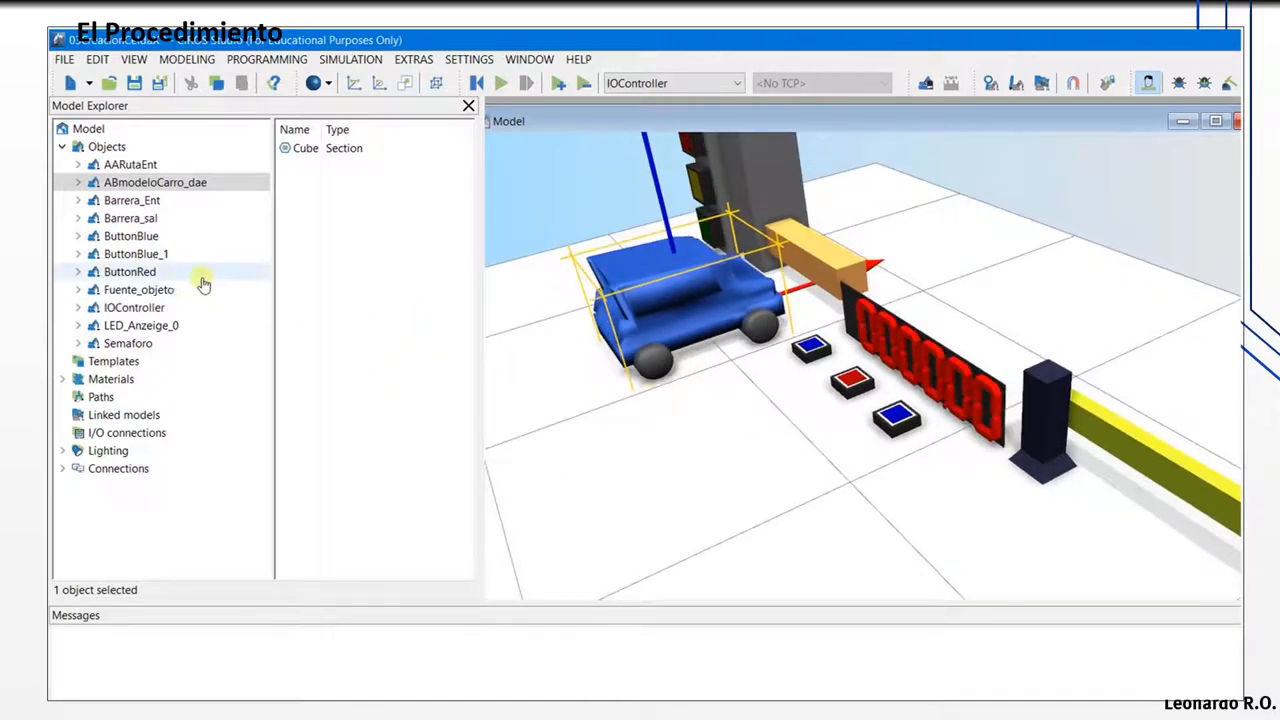
pyautogui.click(125, 290)
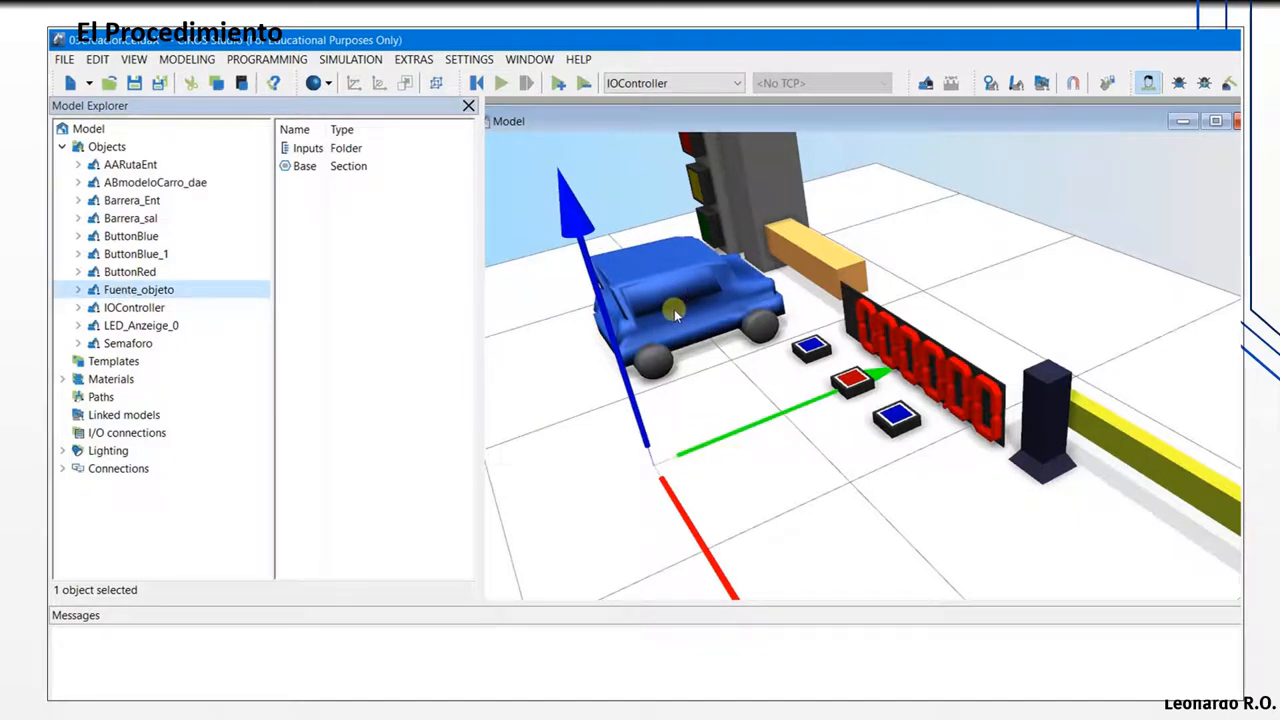
# Step: Read the position and rotation in the pose properties of ABmodeloCarro_dae, making room for the object list
pyautogui.click(137, 186)
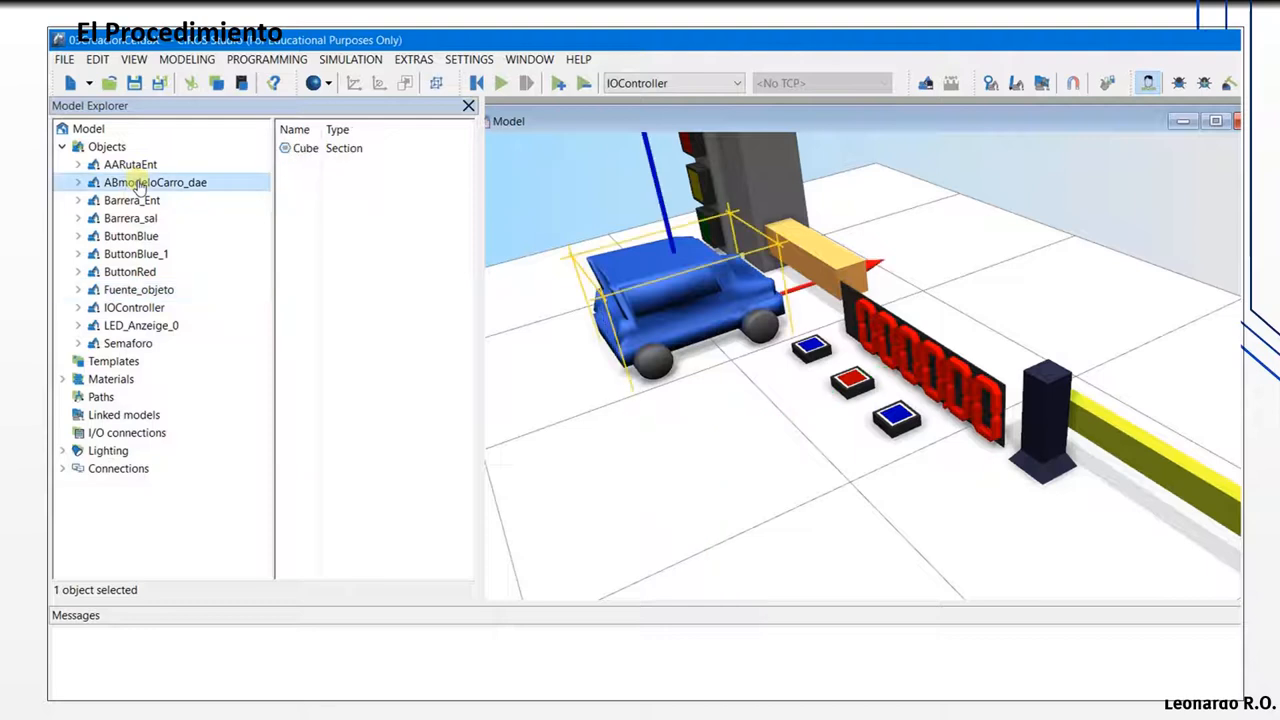
pyautogui.rightClick(138, 186)
pyautogui.click(205, 417)
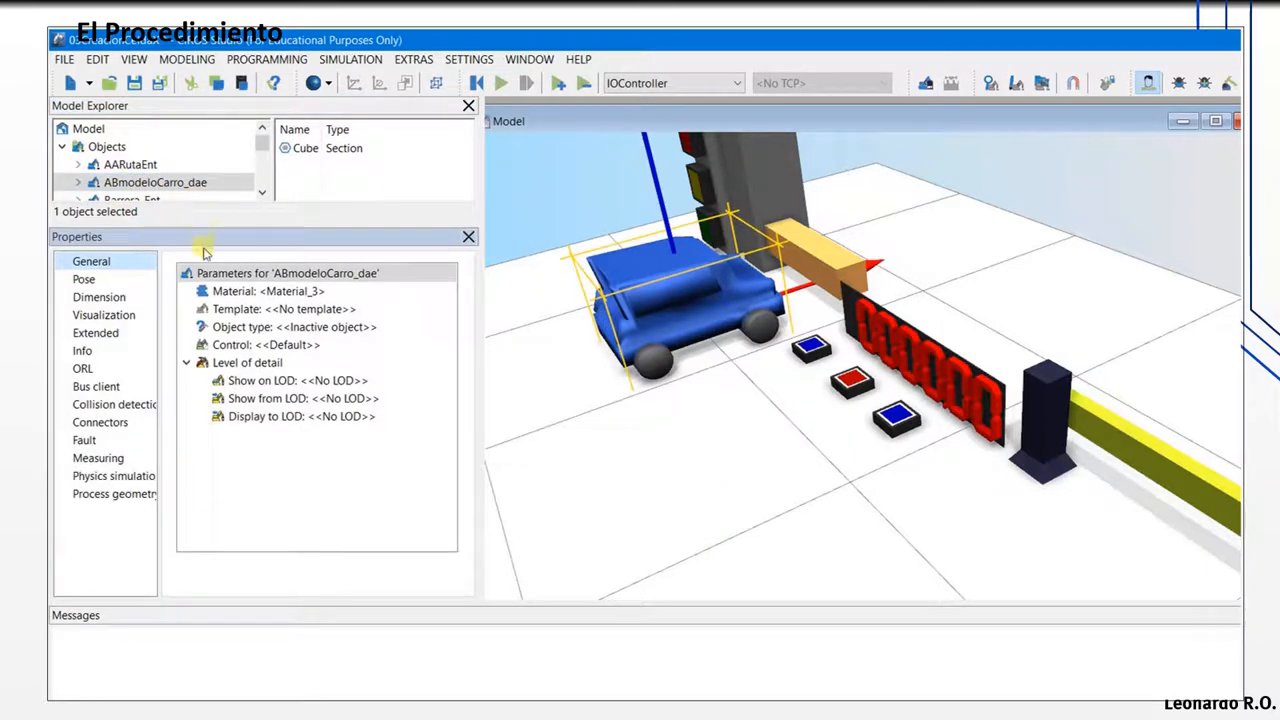
pyautogui.click(84, 279)
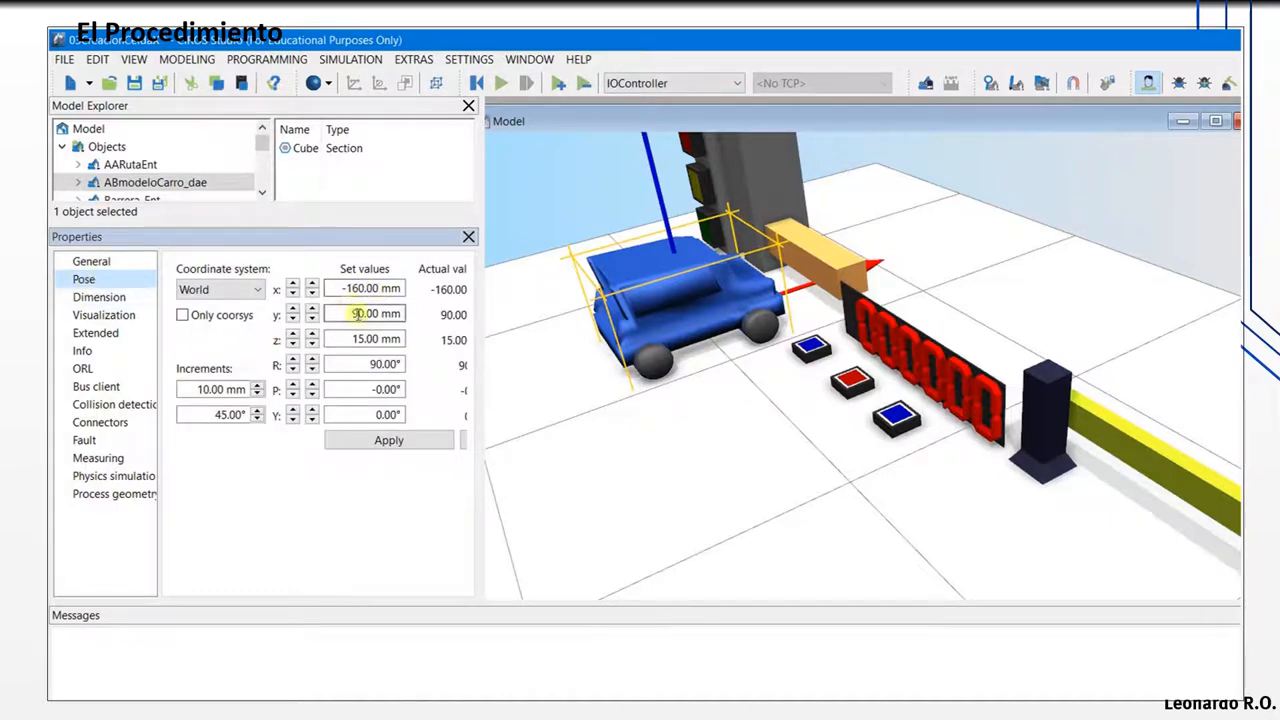
pyautogui.click(384, 364)
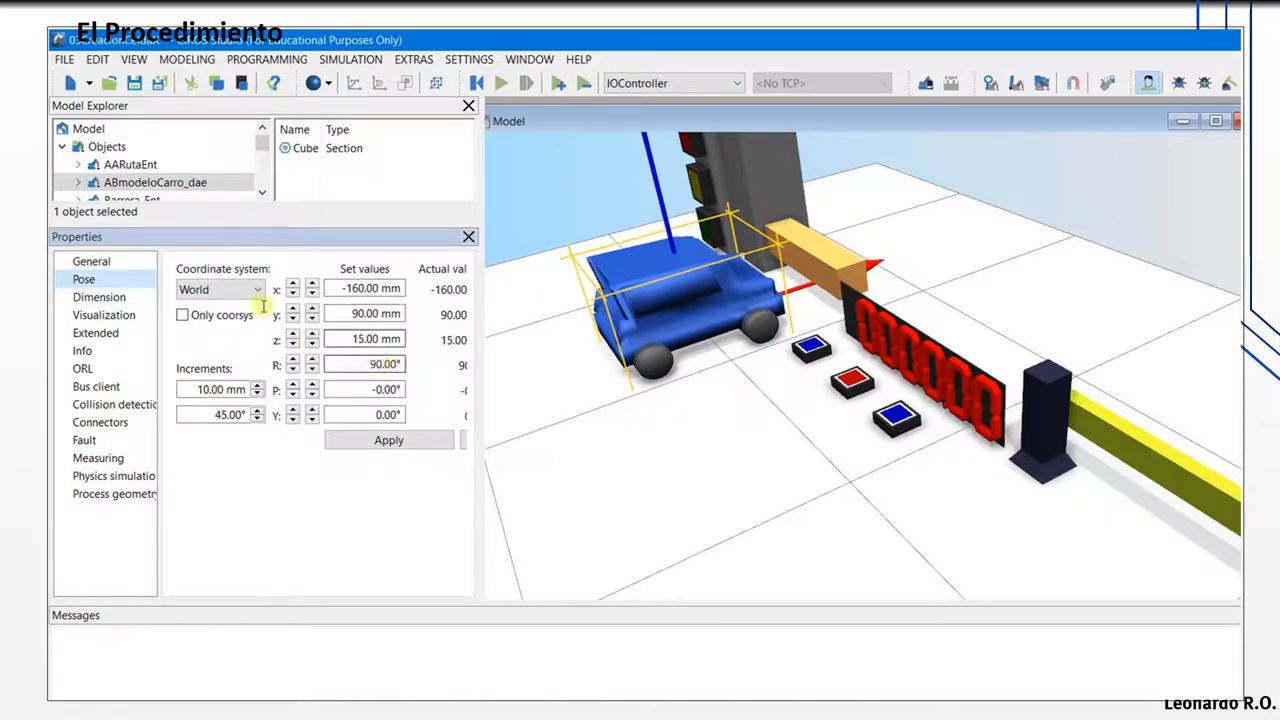
pyautogui.moveTo(224, 224); pyautogui.dragTo(234, 354)
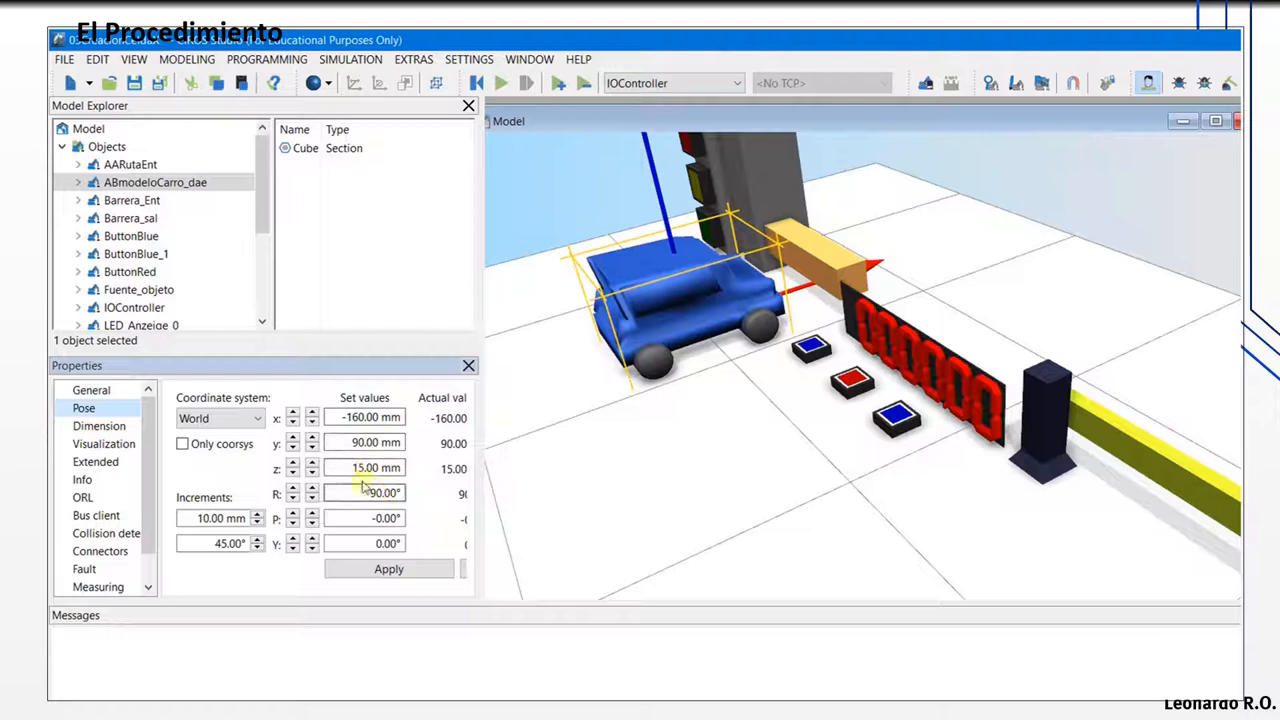
pyautogui.moveTo(262, 188); pyautogui.dragTo(268, 208)
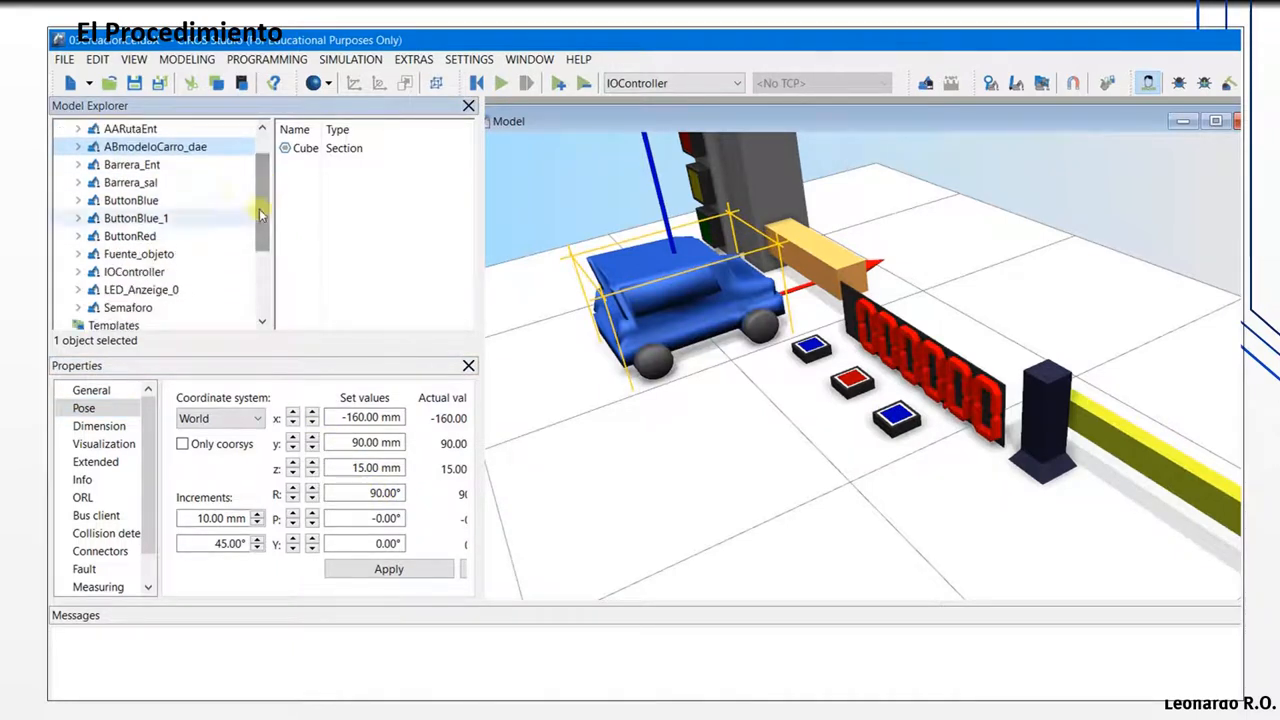
# Step: Set the pose of Fuente_objeto to x -160 mm, y 90 mm, z 15 mm and R 90°
pyautogui.click(131, 256)
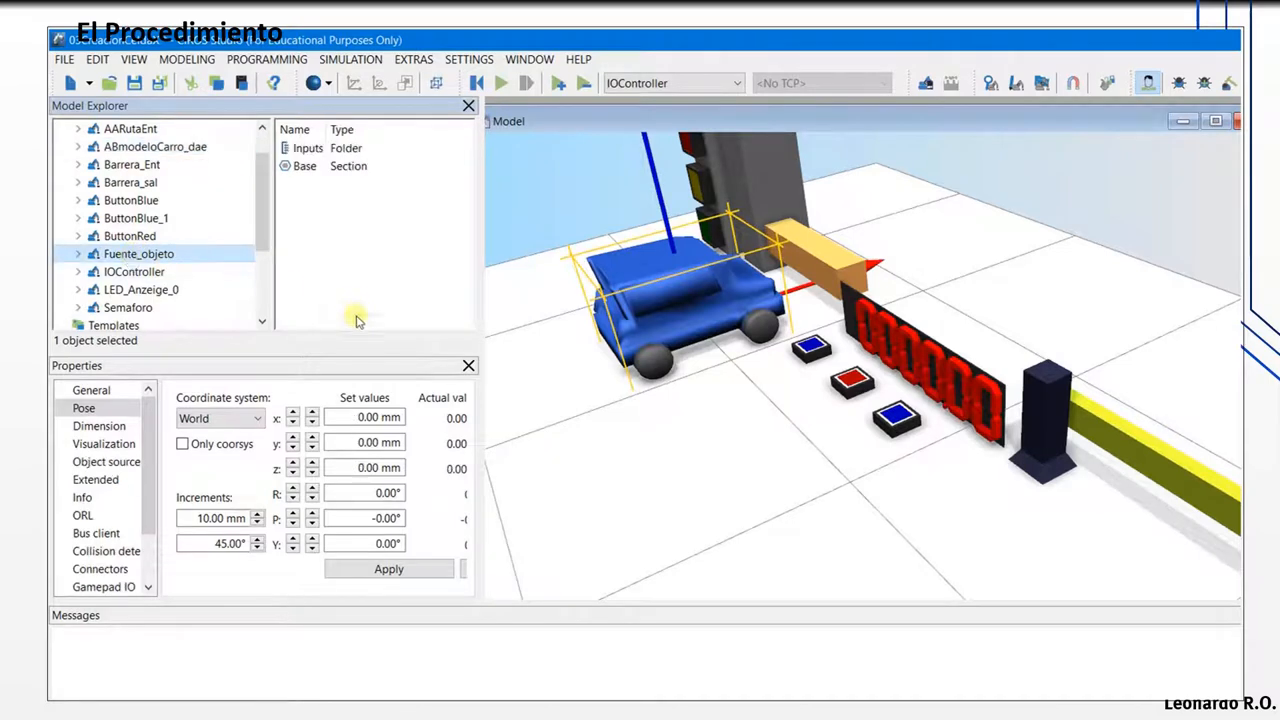
pyautogui.click(382, 492)
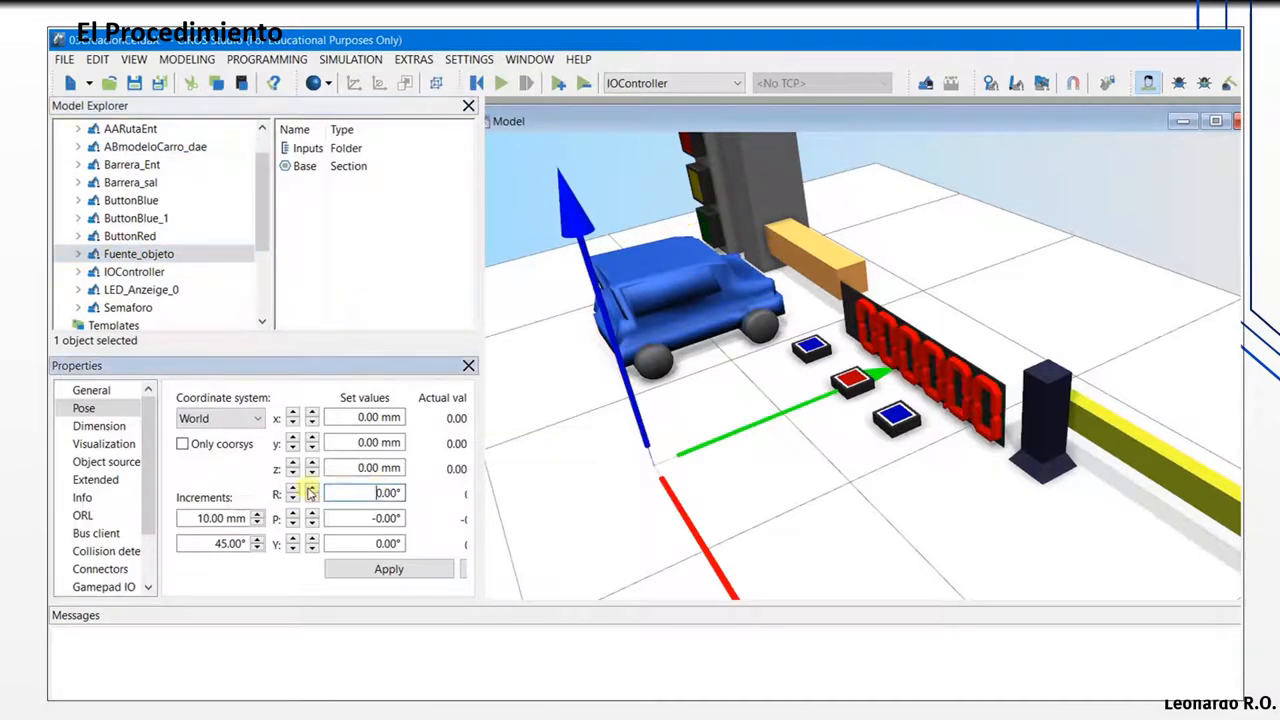
pyautogui.click(313, 488)
pyautogui.click(313, 488)
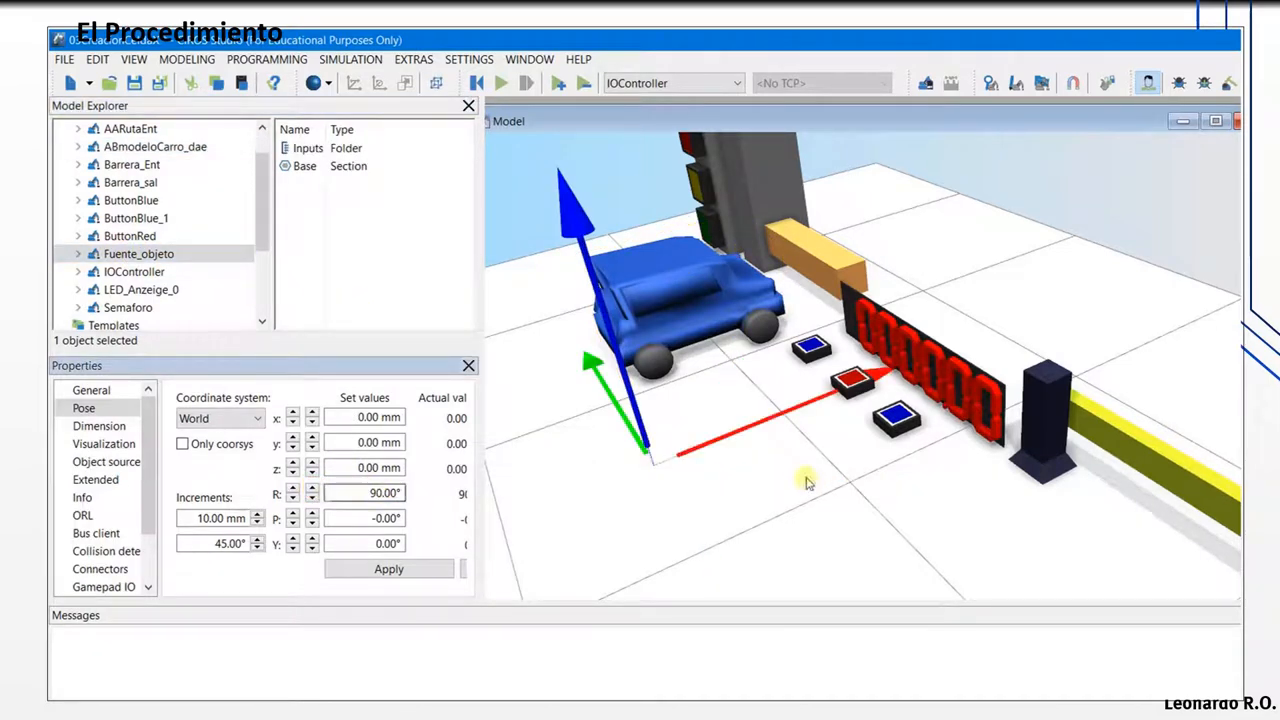
pyautogui.click(346, 416)
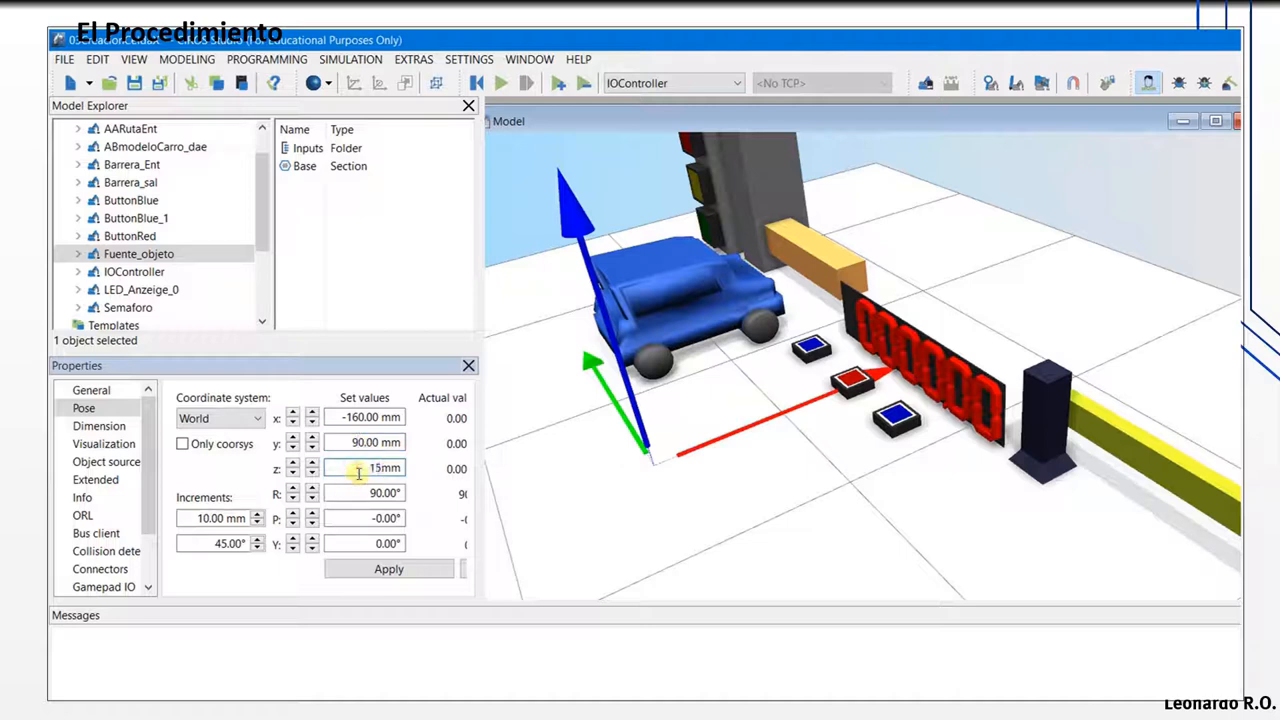
pyautogui.write('15')
pyautogui.click(388, 568)
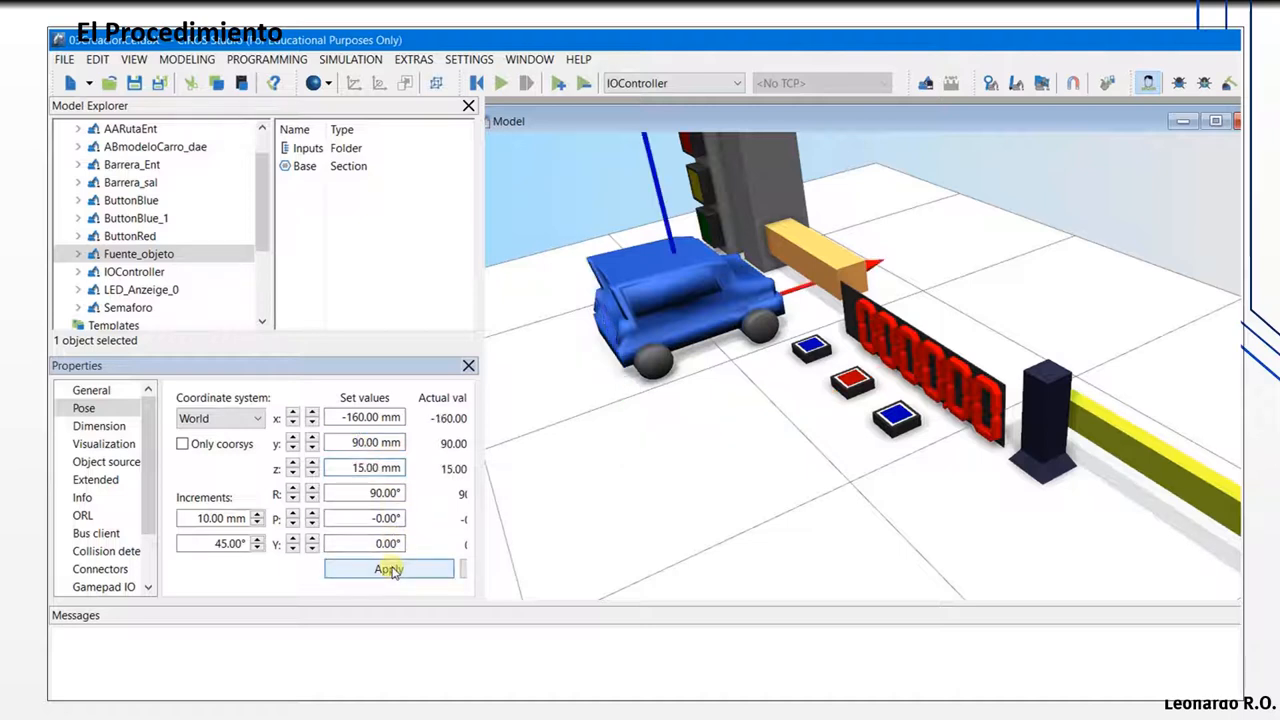
# Step: Compare the poses and coordinate axes of ABmodeloCarro_dae and Fuente_objeto by selecting them alternately
pyautogui.click(198, 150)
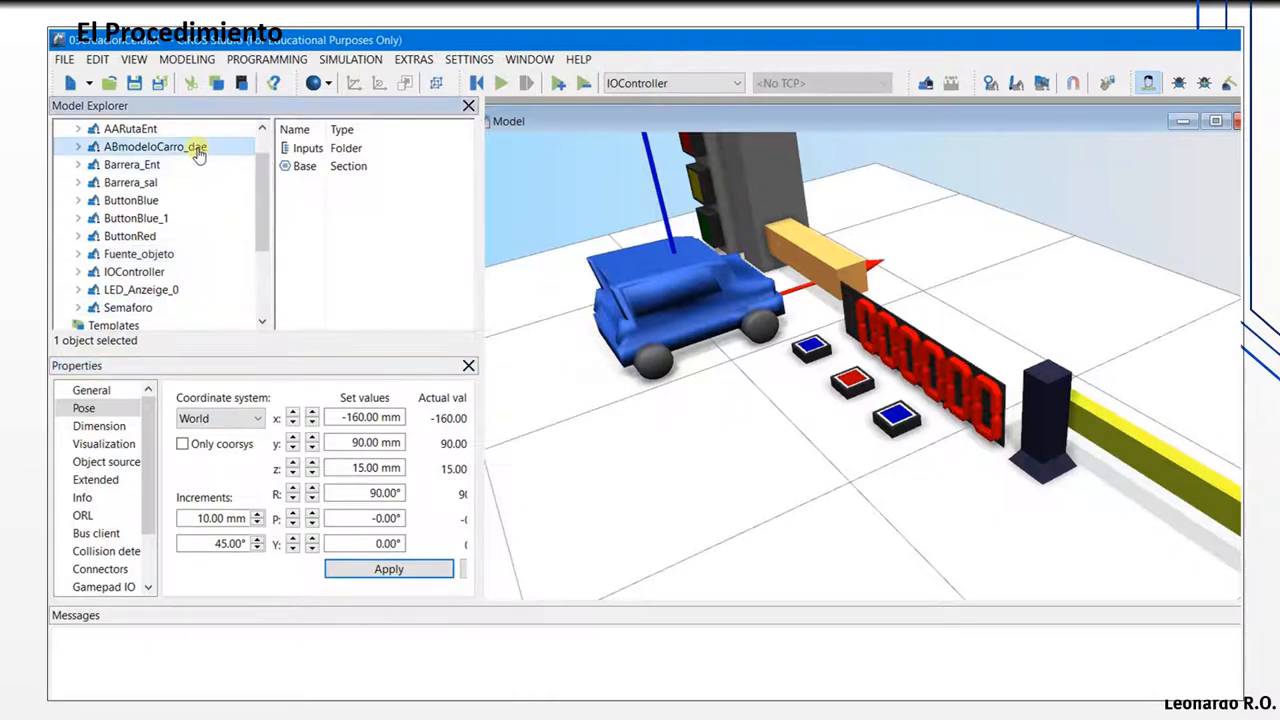
pyautogui.click(158, 257)
pyautogui.click(178, 150)
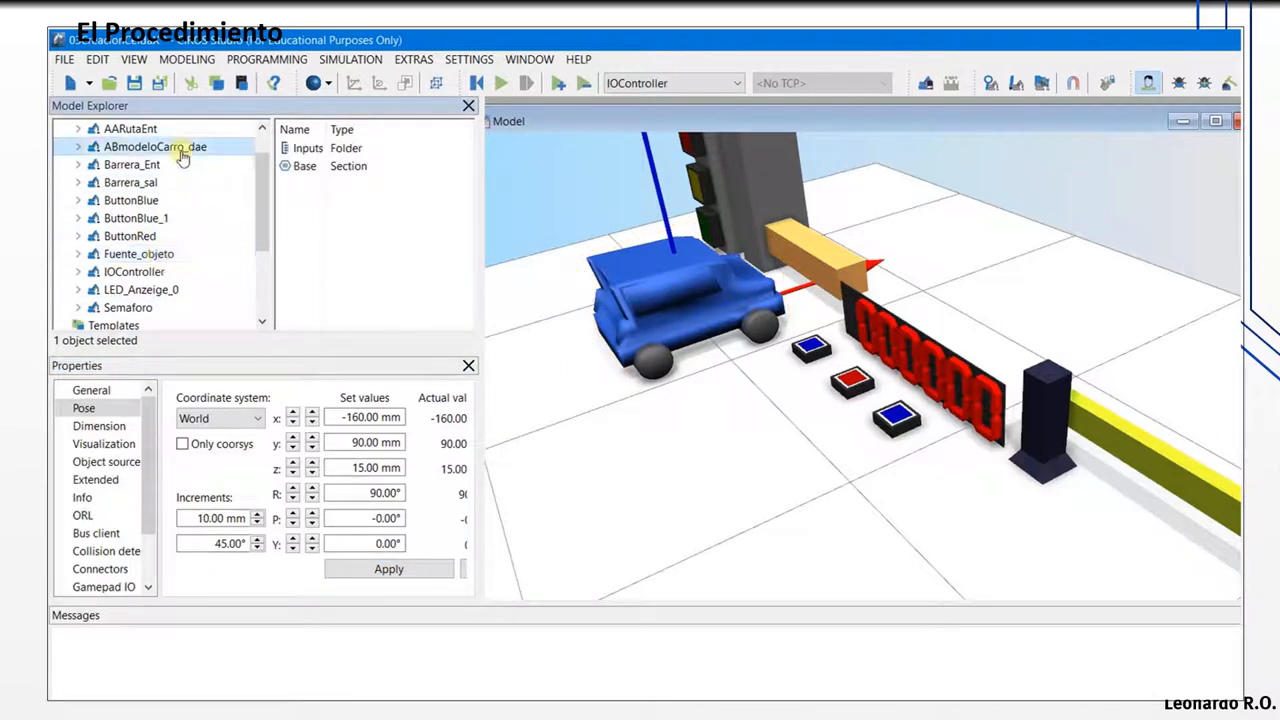
pyautogui.click(155, 256)
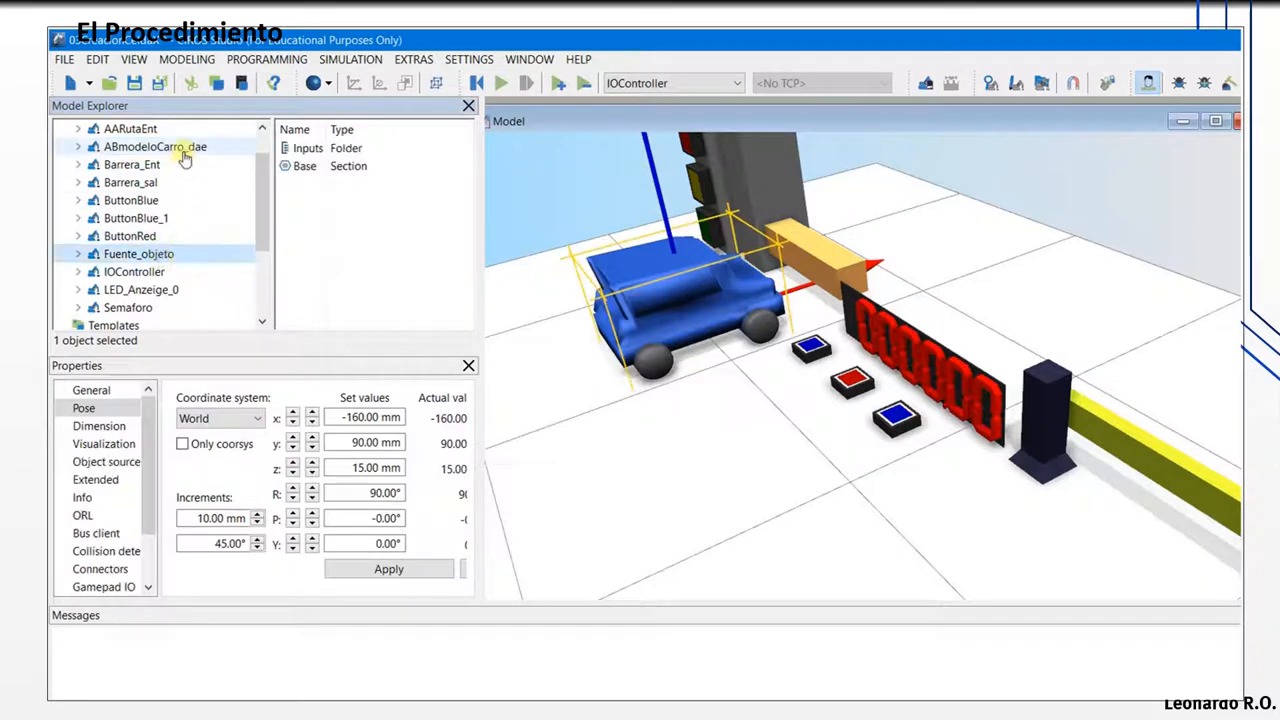
pyautogui.click(184, 152)
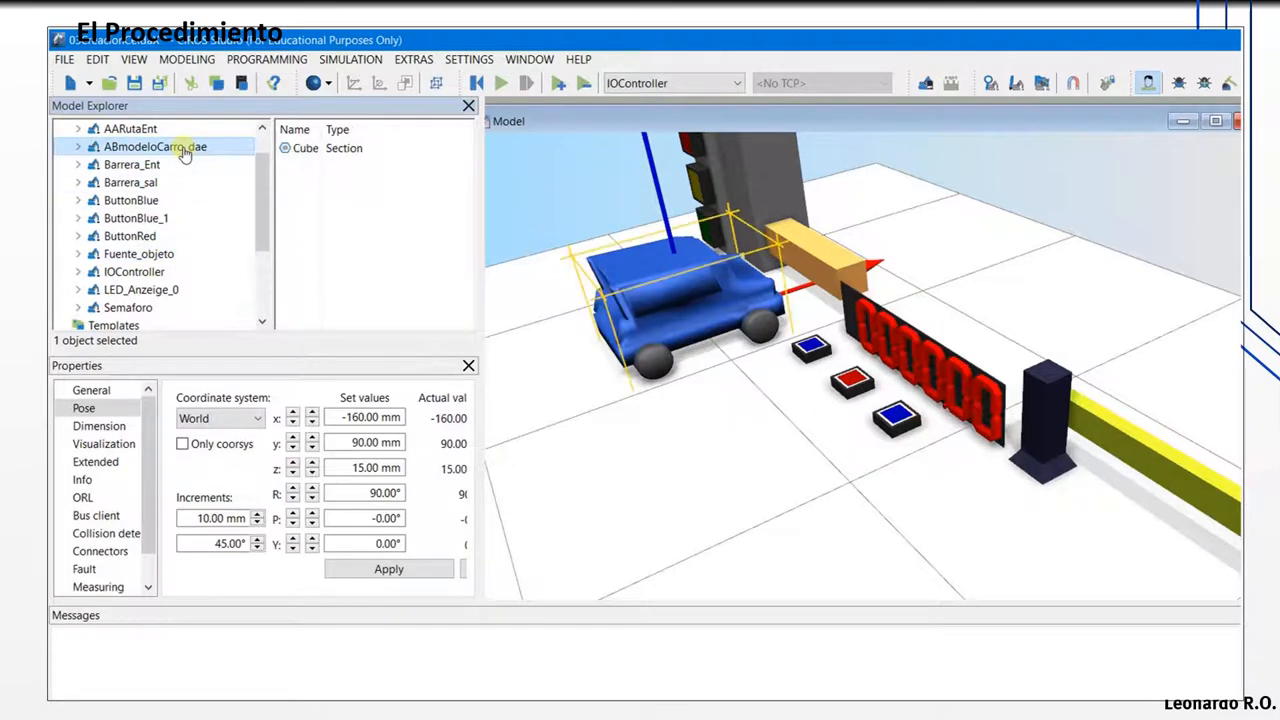
pyautogui.click(138, 254)
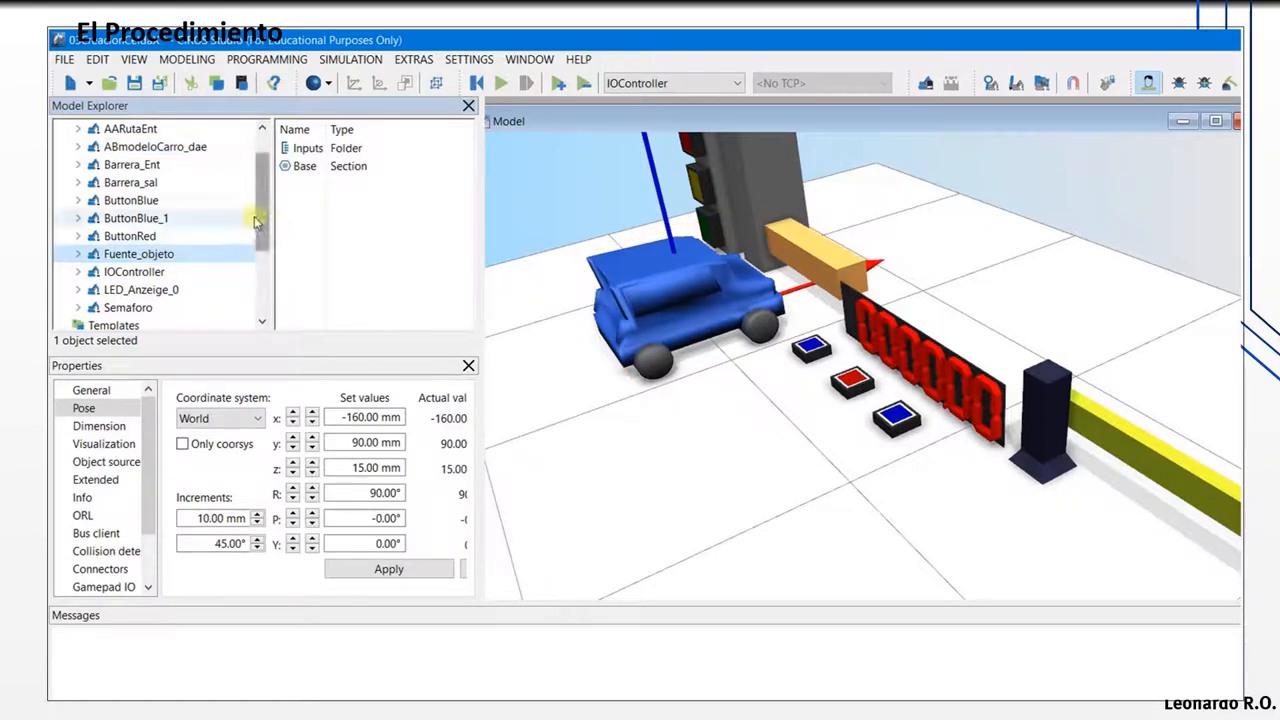
# Step: Close the properties of Fuente_objeto to make room for the full model tree
pyautogui.scroll(1, 261, 219)
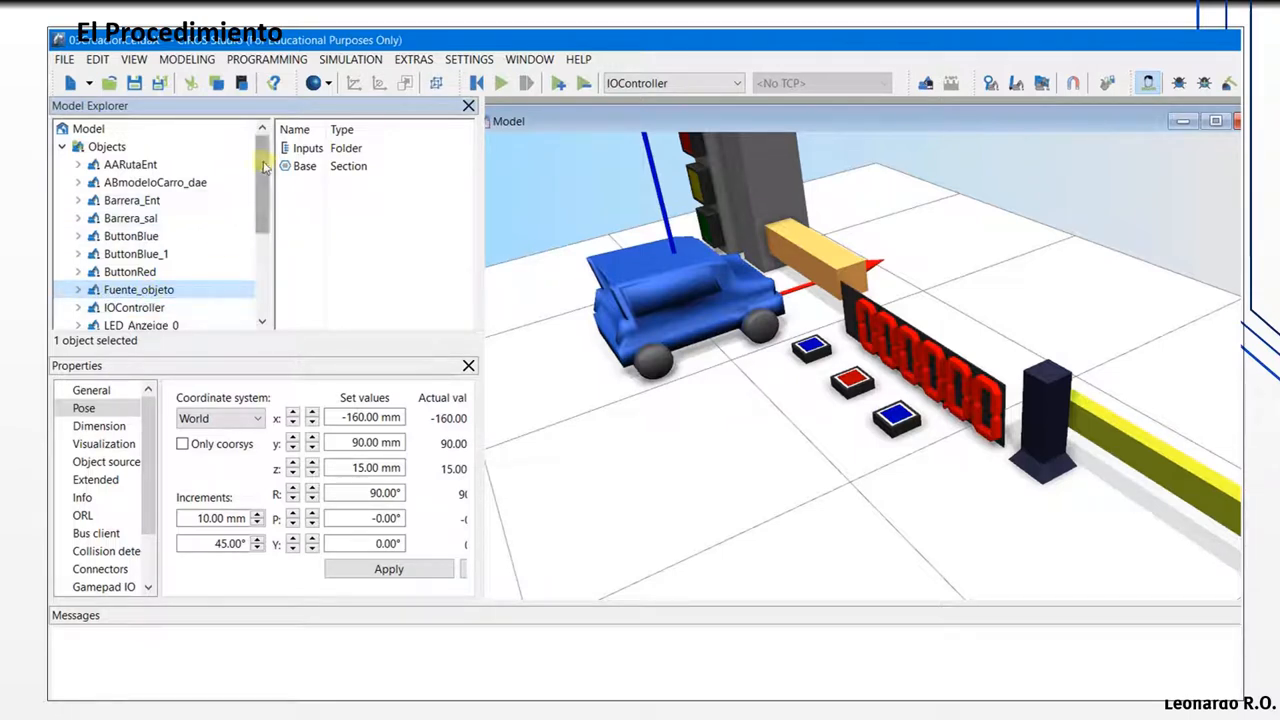
pyautogui.moveTo(264, 166); pyautogui.dragTo(264, 210)
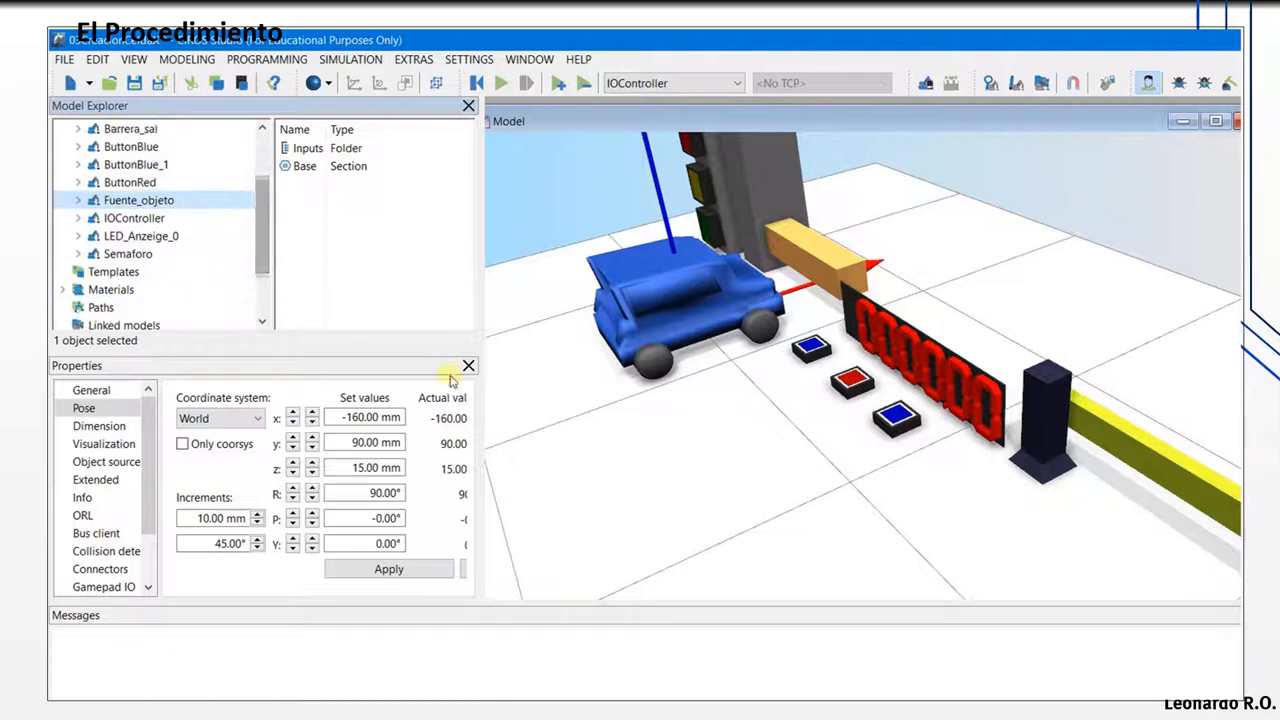
pyautogui.click(468, 367)
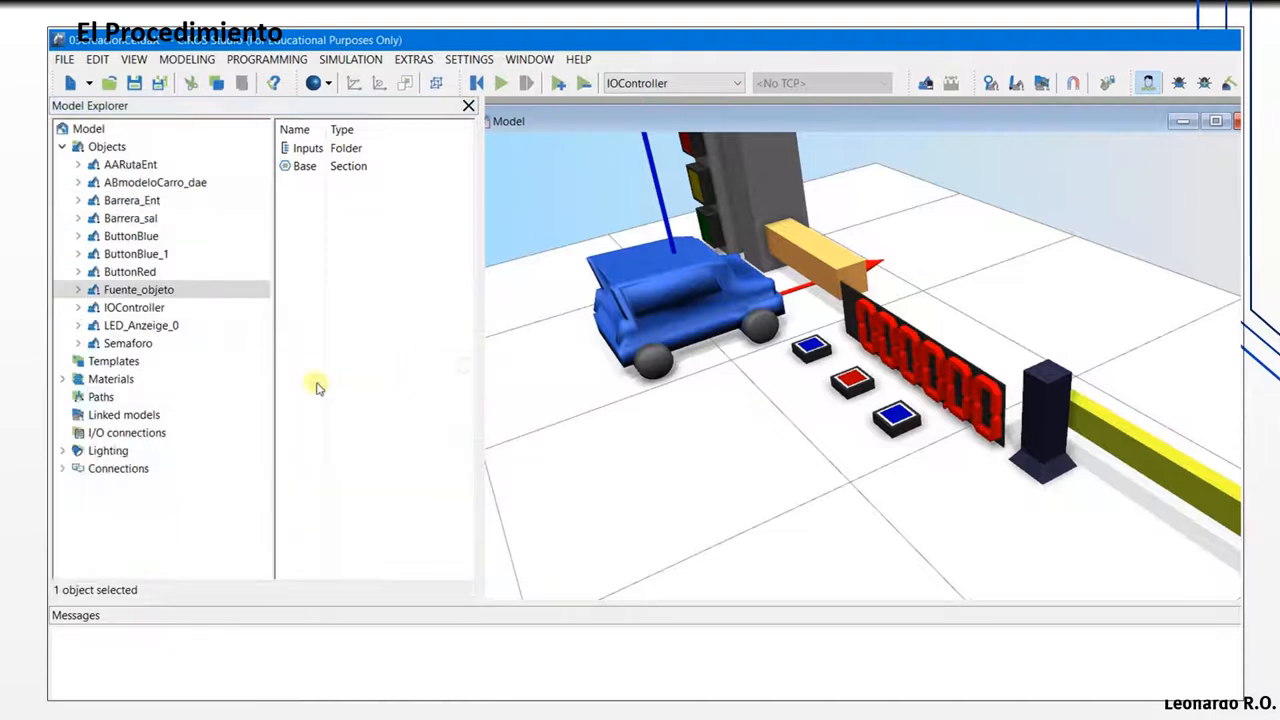
# Step: Try moving ABmodeloCarro_dae into the templates folder, and return it to the objects folder
pyautogui.click(154, 190)
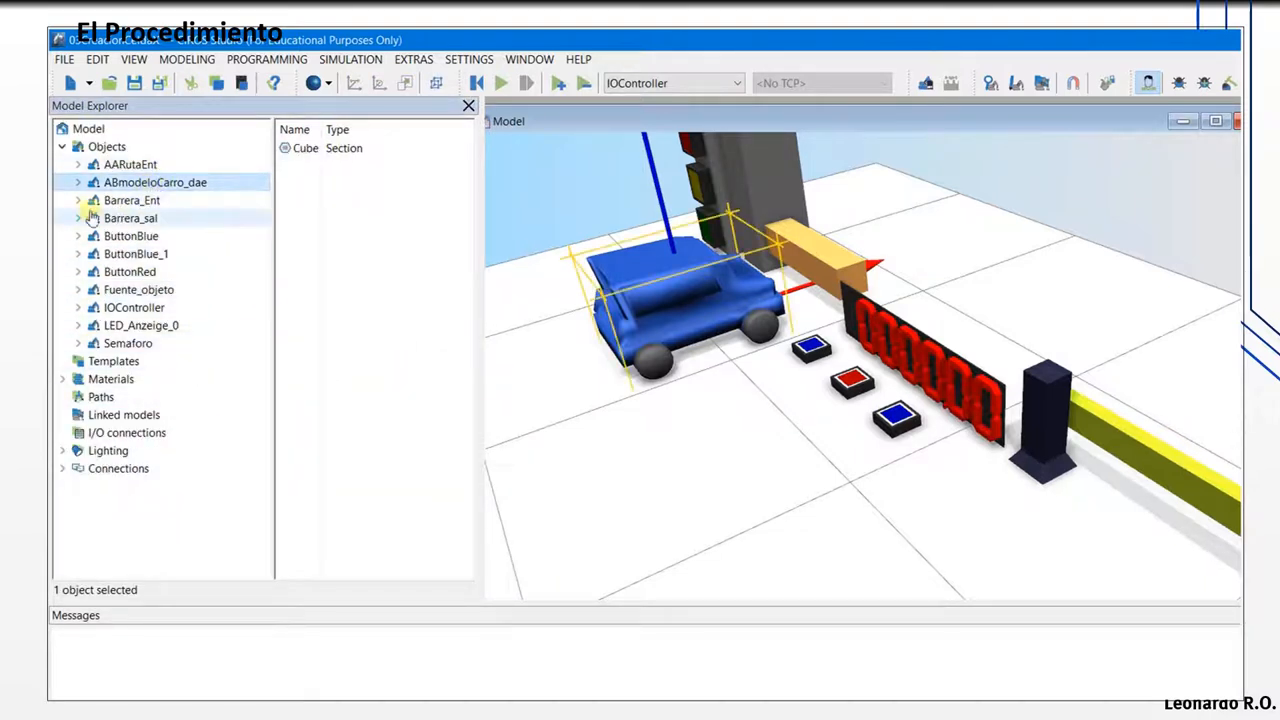
pyautogui.click(101, 366)
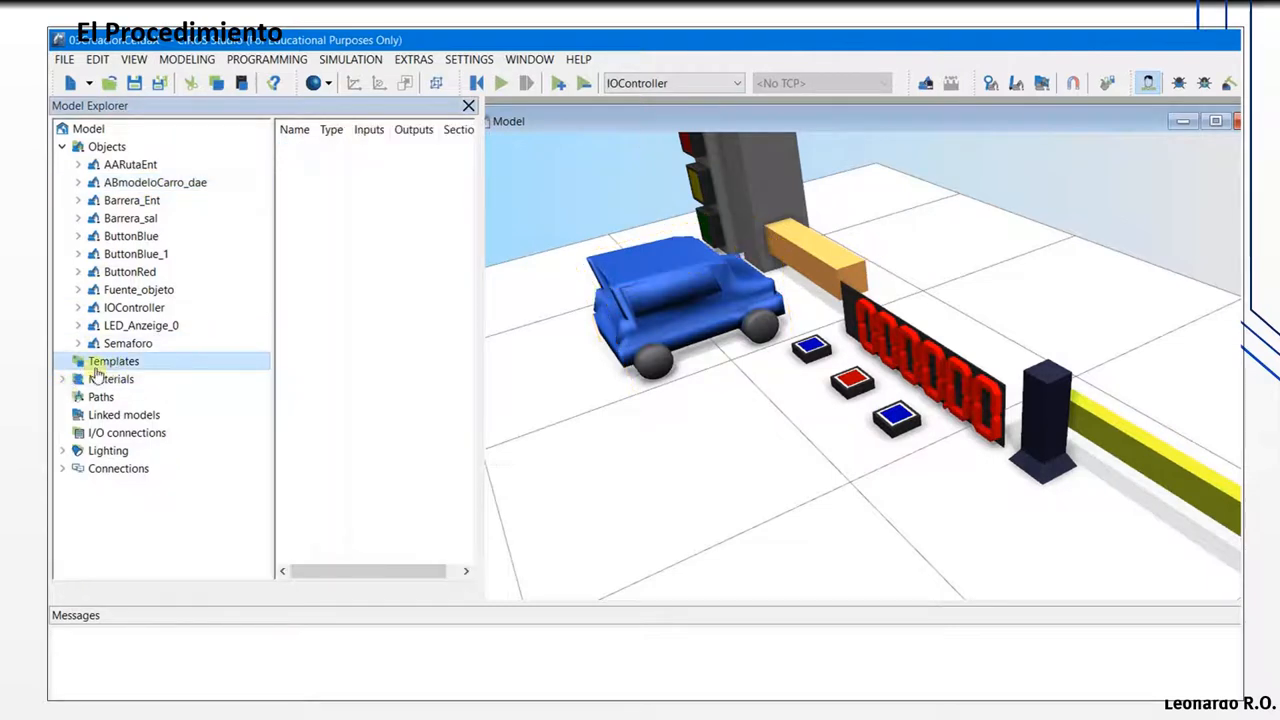
pyautogui.click(132, 187)
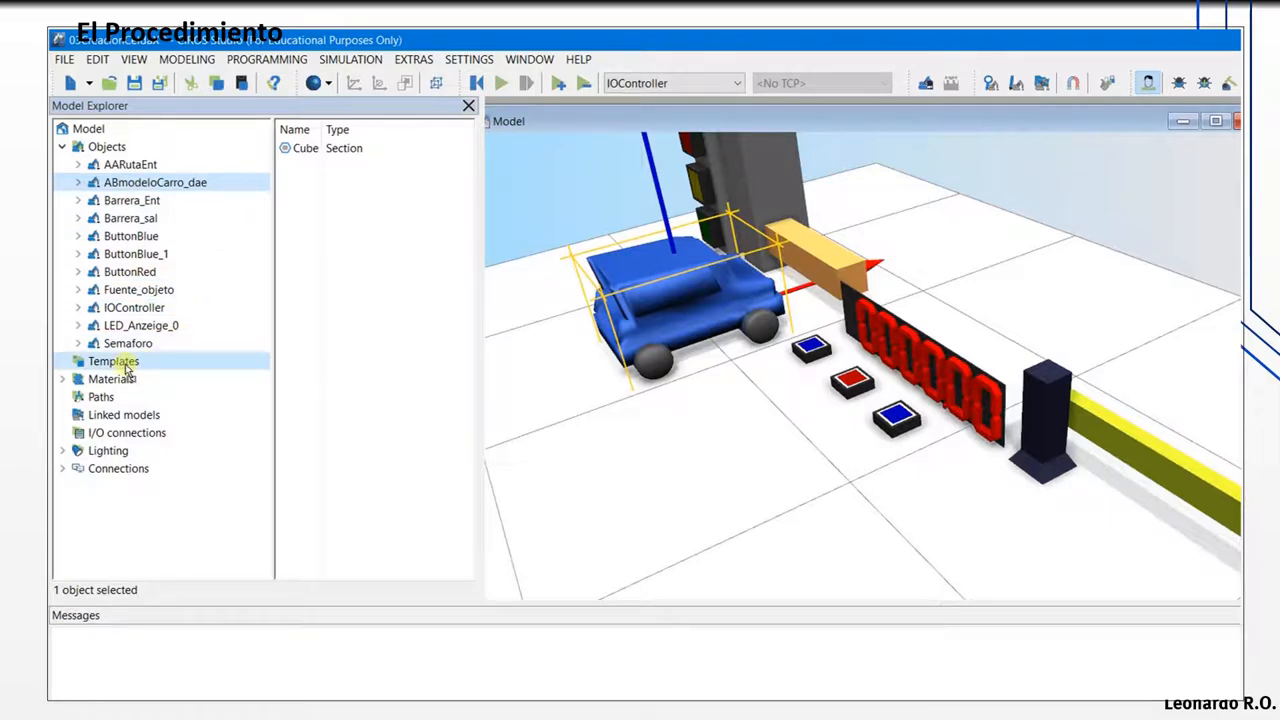
pyautogui.moveTo(127, 370); pyautogui.dragTo(124, 362)
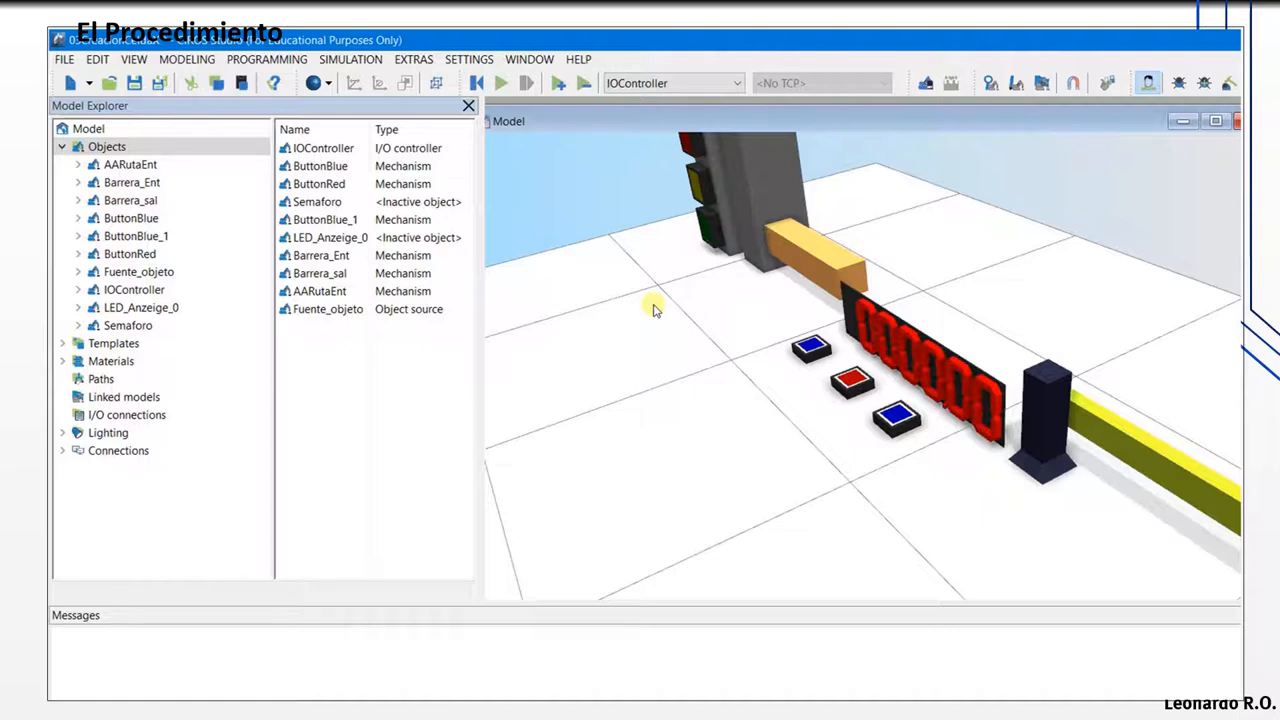
pyautogui.click(62, 344)
pyautogui.moveTo(130, 362); pyautogui.dragTo(120, 150)
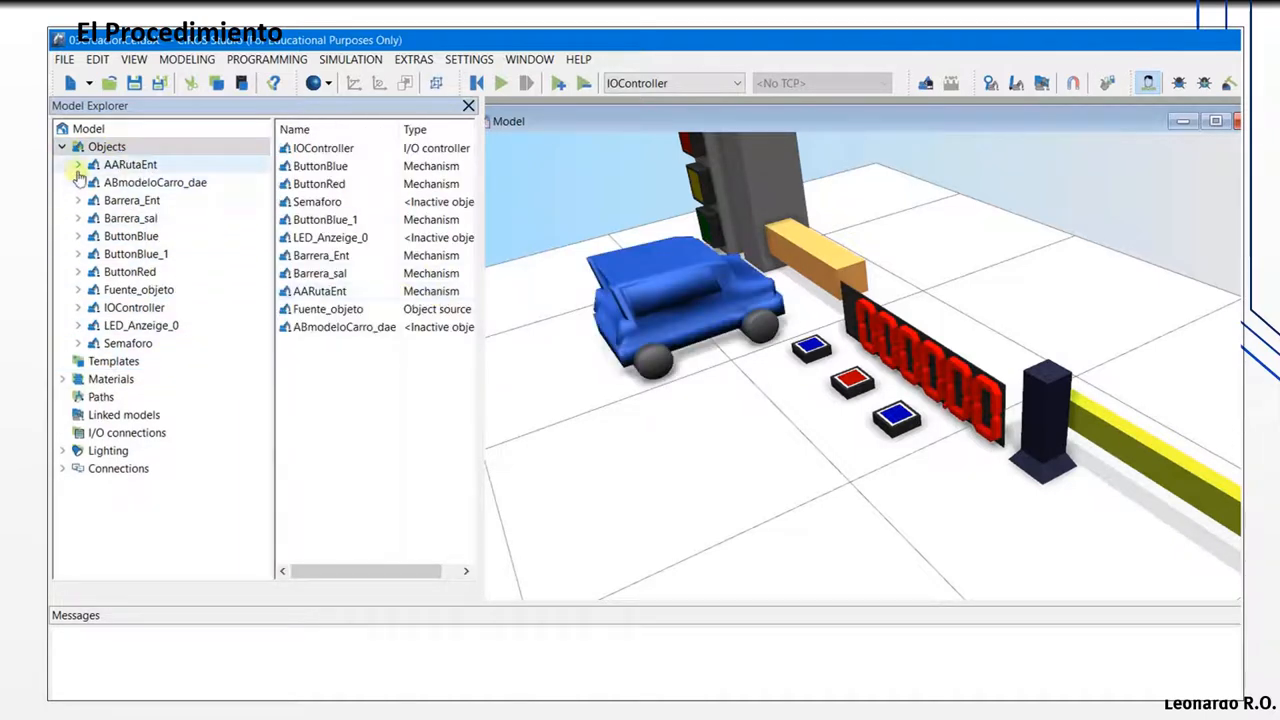
# Step: Move ABmodeloCarro_dae from the objects folder to the templates folder and select the template there
pyautogui.click(155, 183)
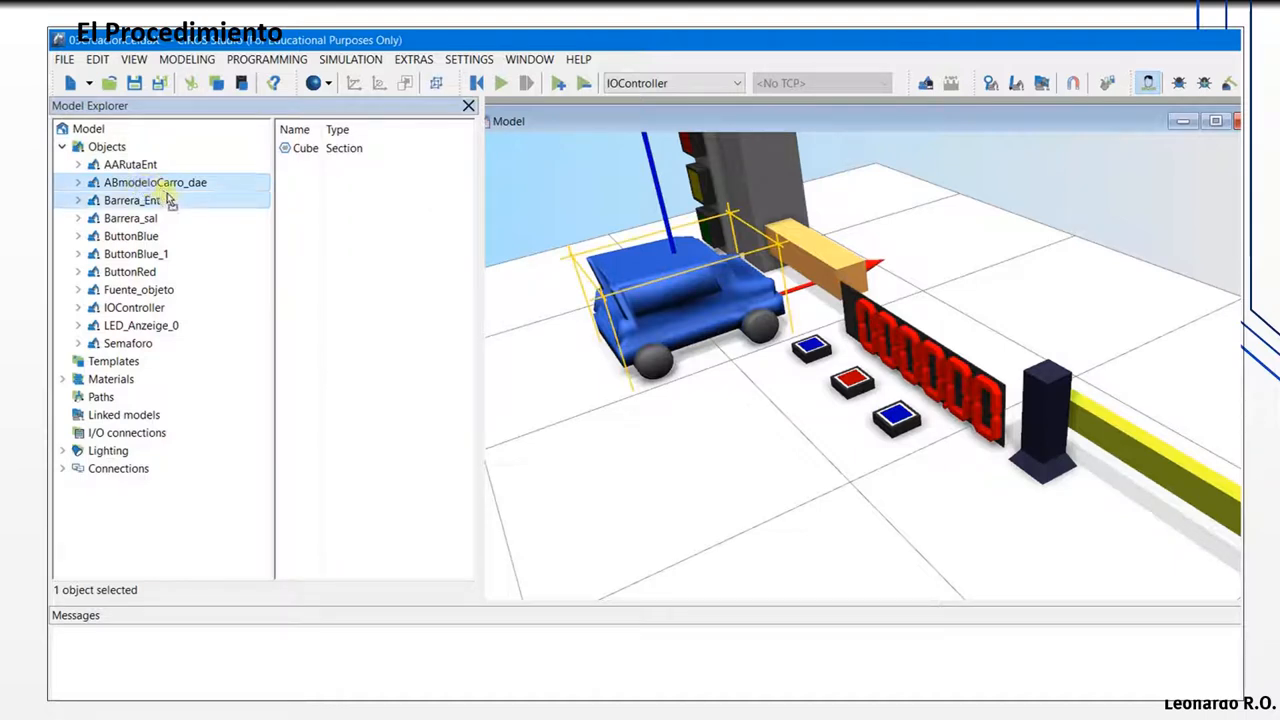
pyautogui.press('Delete')
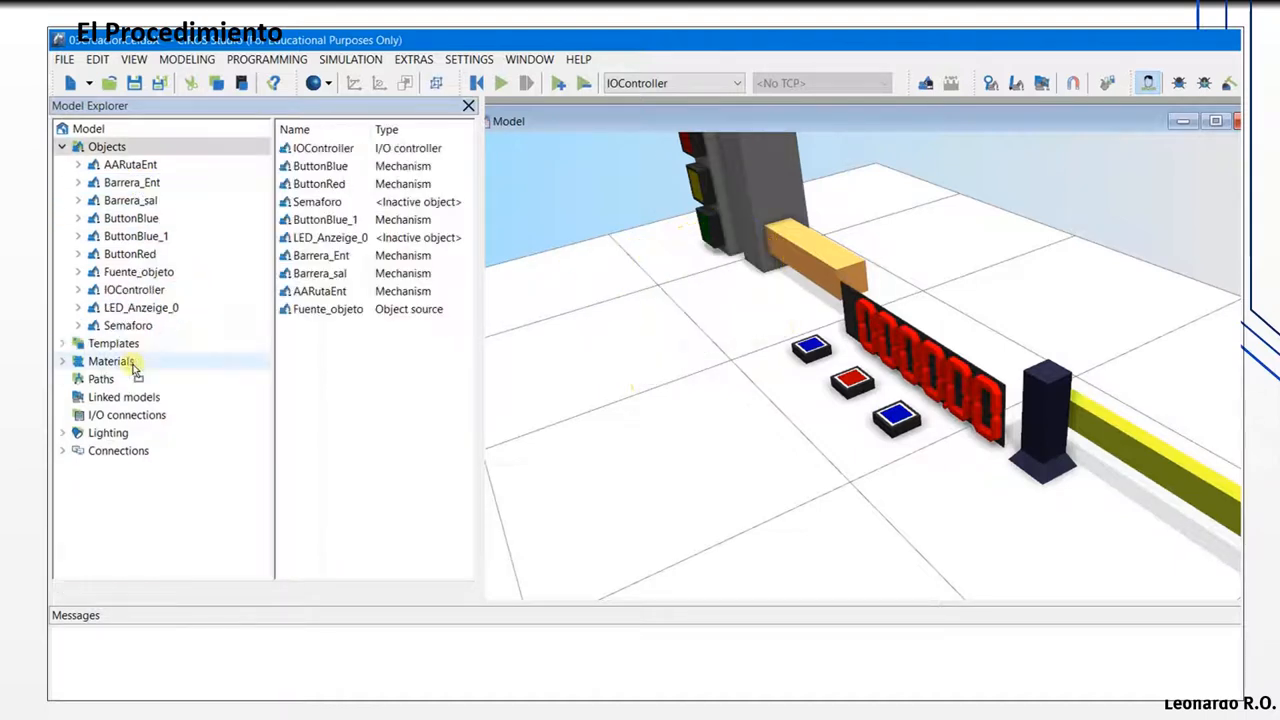
pyautogui.click(63, 343)
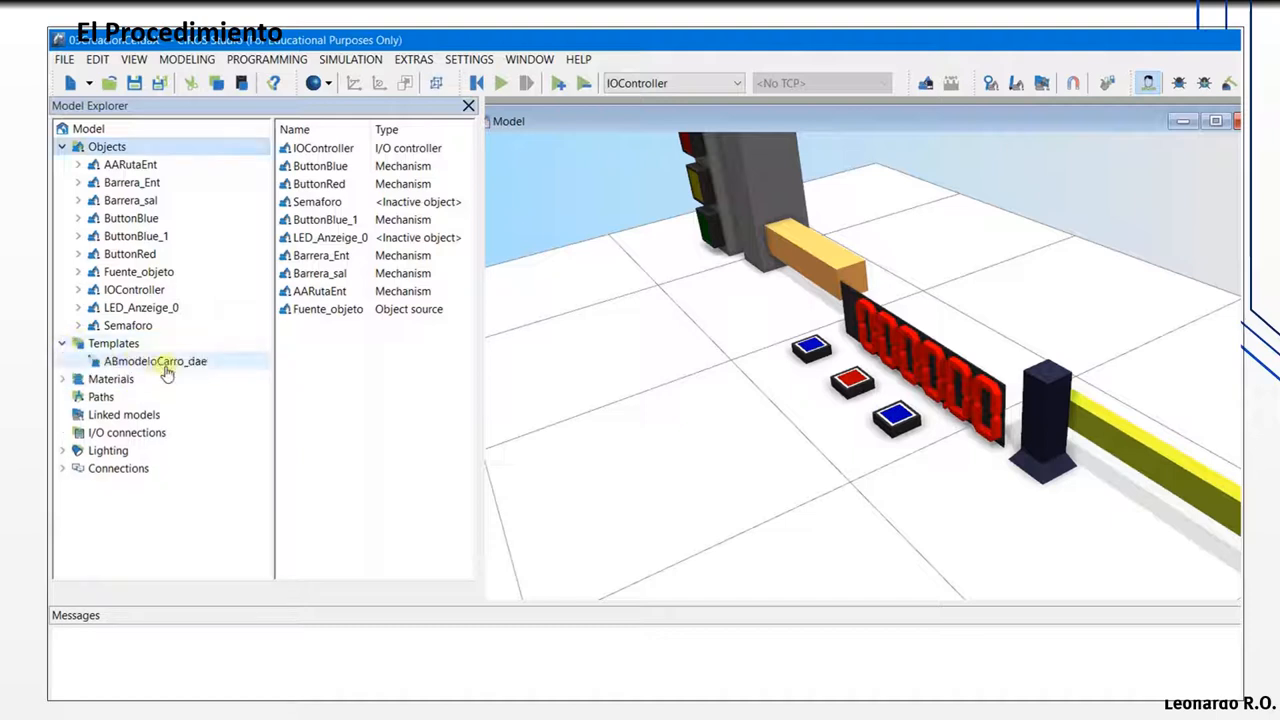
pyautogui.click(160, 362)
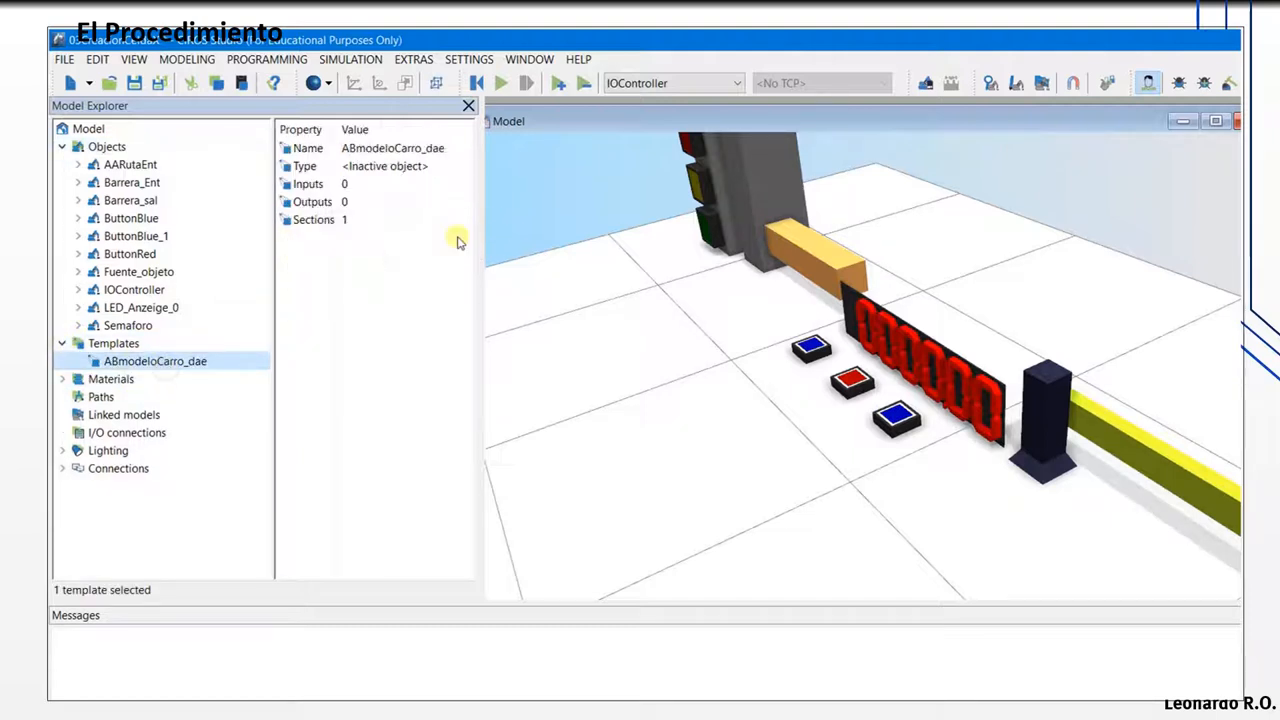
# Step: Widen the model tree, expand Fuente_objeto and open its properties
pyautogui.moveTo(481, 243); pyautogui.dragTo(521, 243)
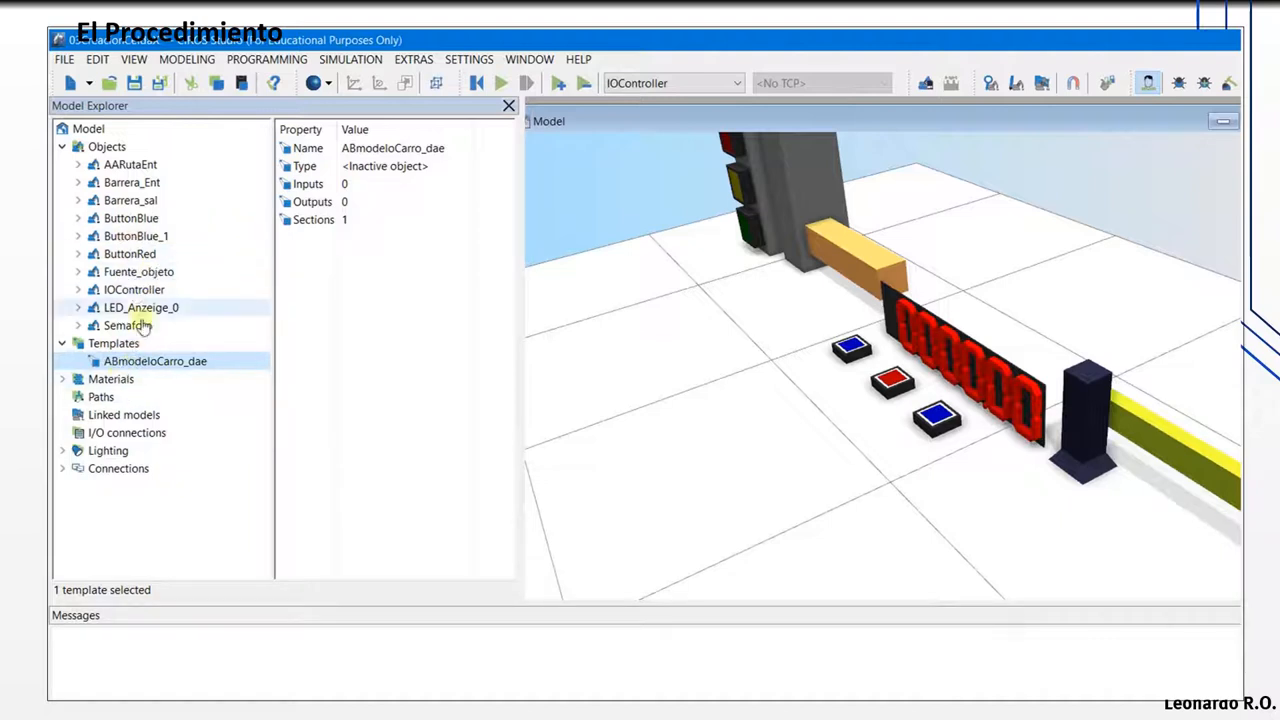
pyautogui.click(79, 272)
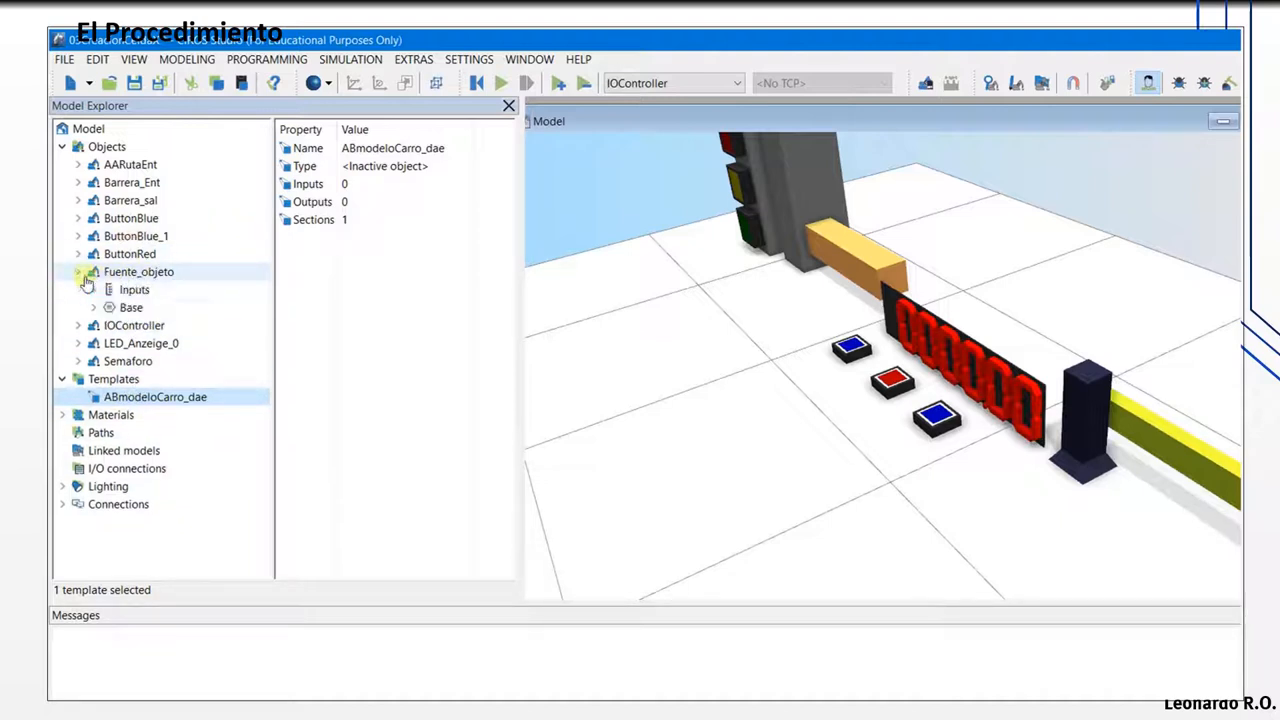
pyautogui.click(140, 273)
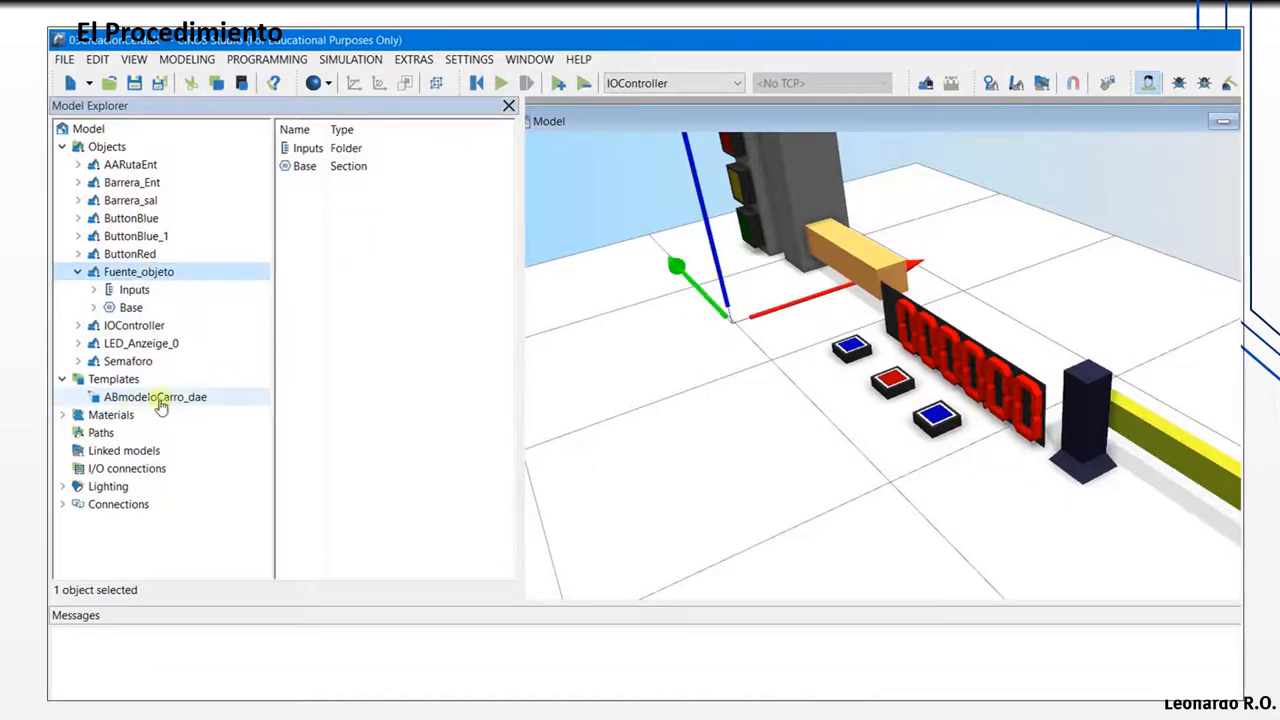
pyautogui.rightClick(170, 278)
pyautogui.click(225, 508)
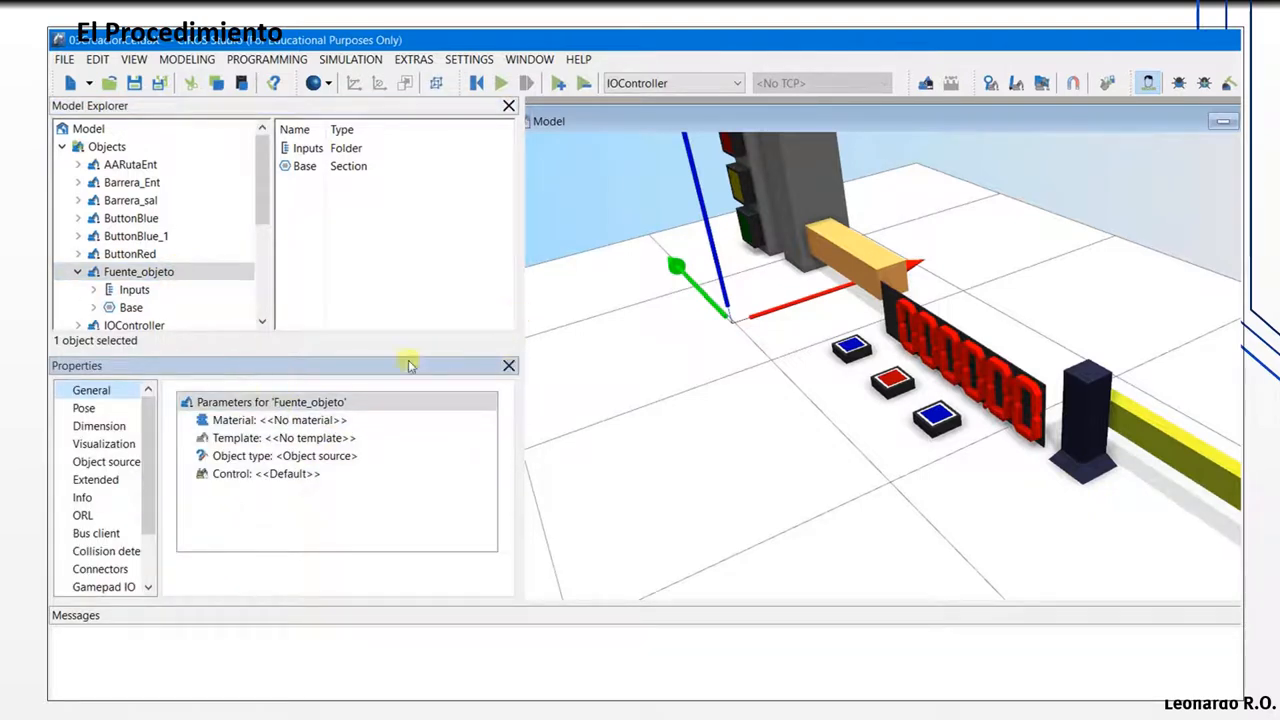
# Step: Float the properties as an enlarged separate window showing the object source settings of Fuente_objeto
pyautogui.moveTo(271, 366); pyautogui.dragTo(480, 168)
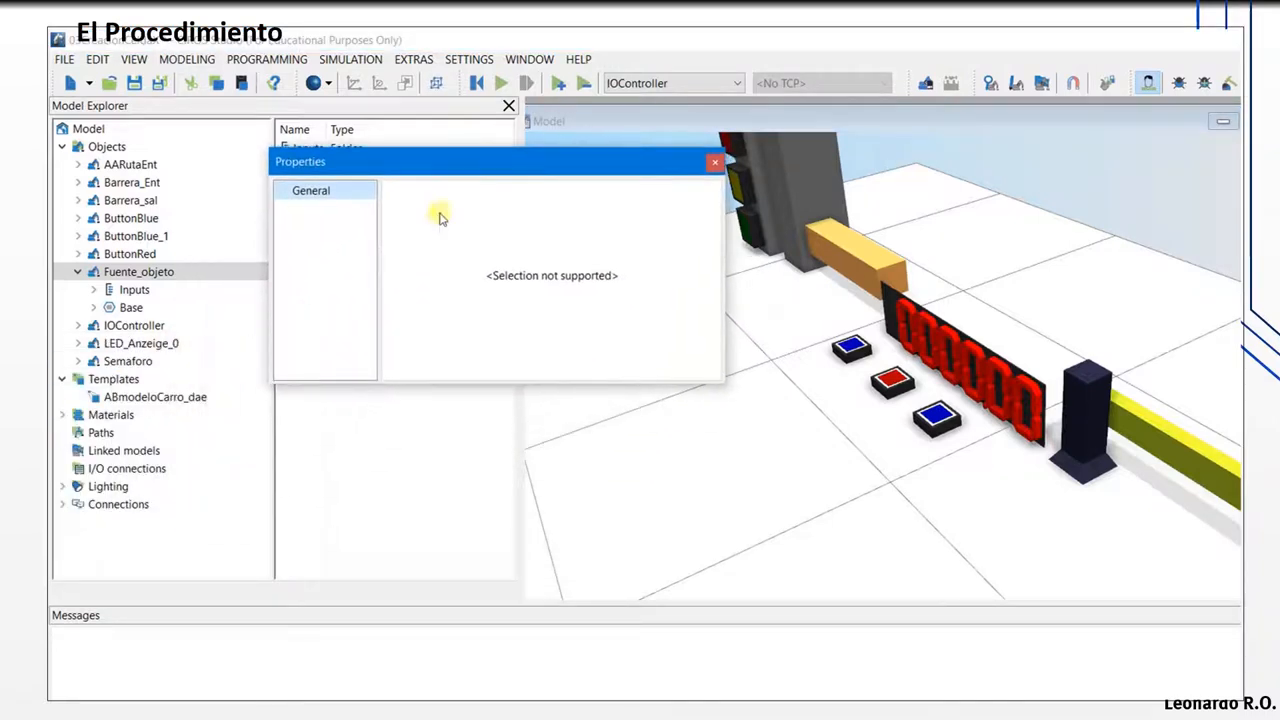
pyautogui.click(130, 278)
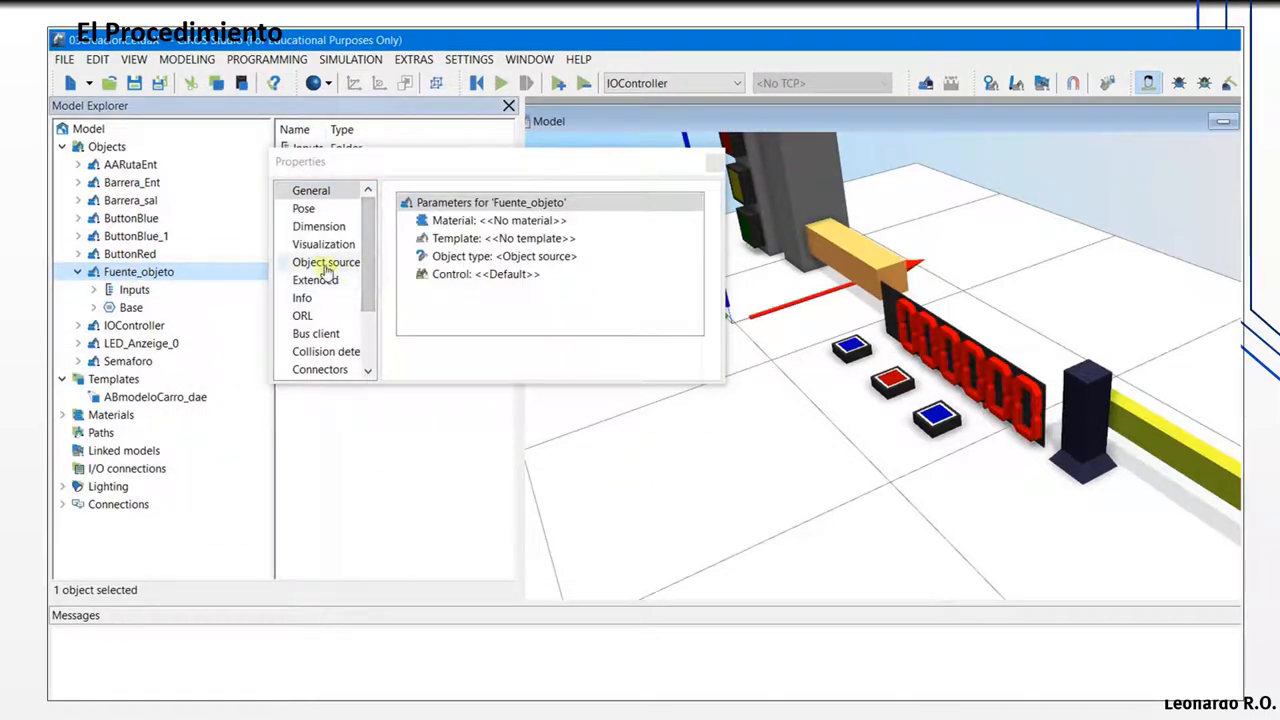
pyautogui.moveTo(380, 272); pyautogui.dragTo(421, 272)
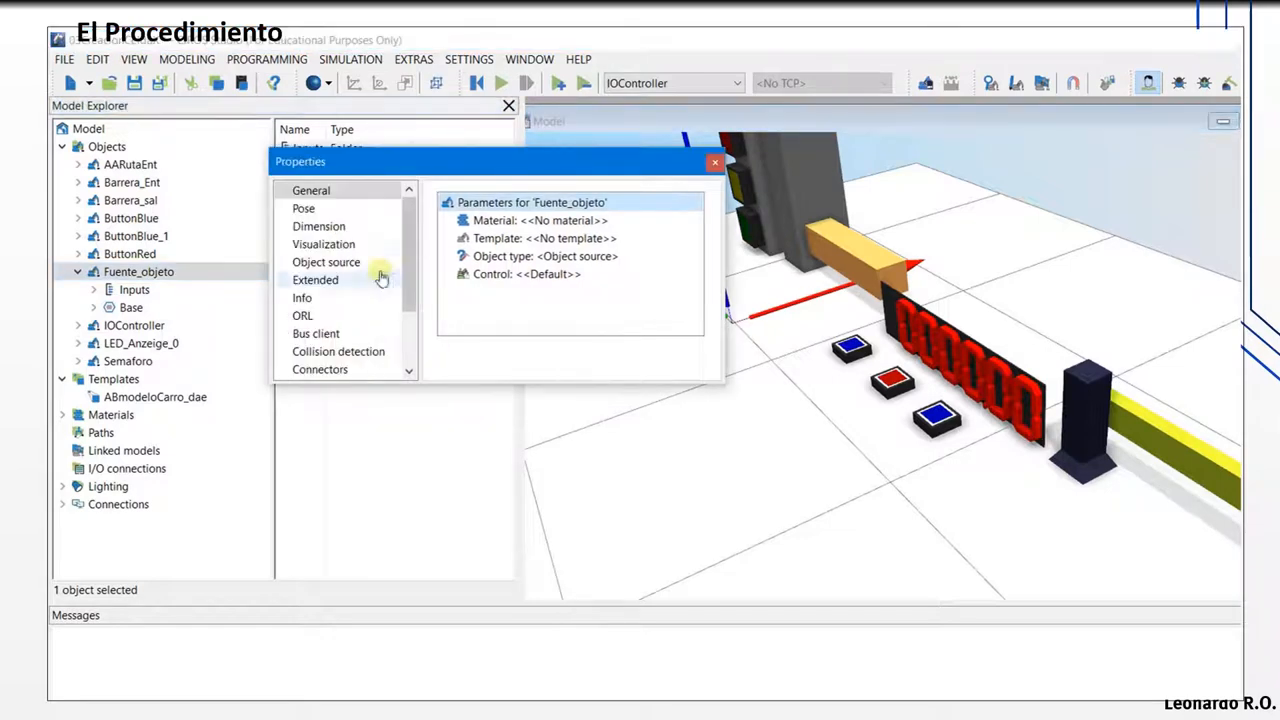
pyautogui.click(326, 266)
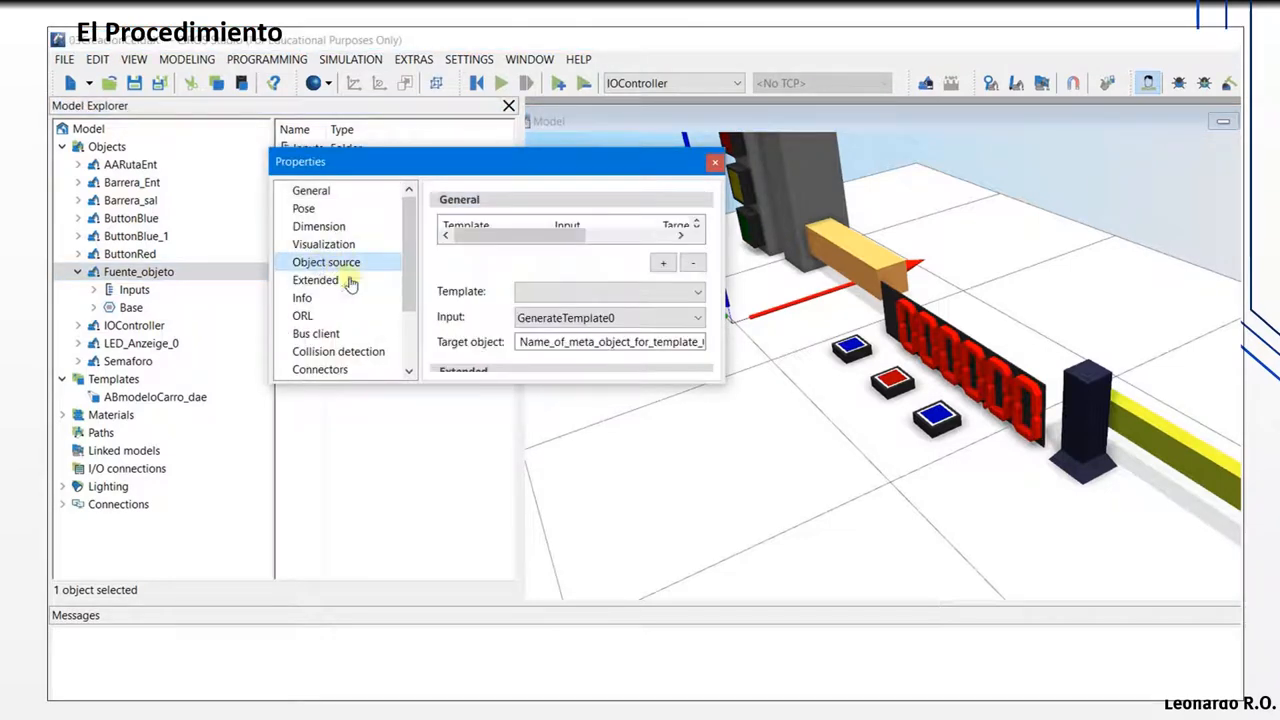
pyautogui.moveTo(720, 385); pyautogui.dragTo(912, 590)
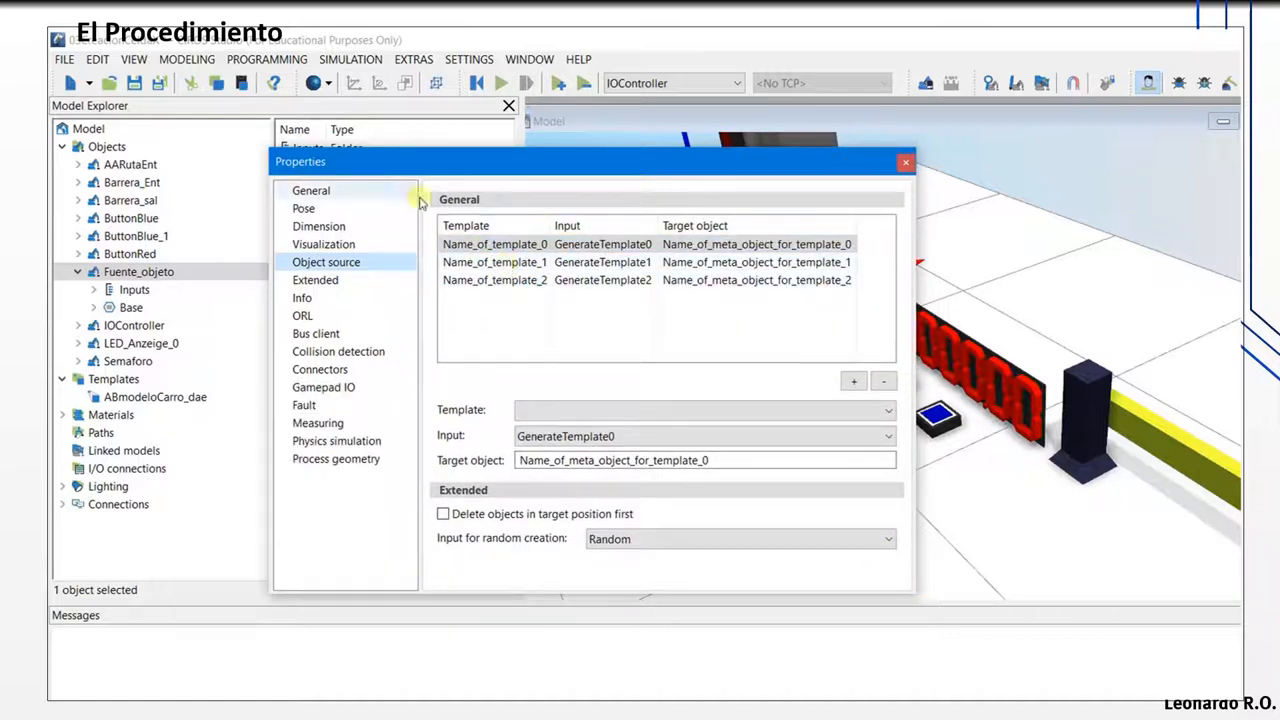
pyautogui.moveTo(409, 160); pyautogui.dragTo(380, 172)
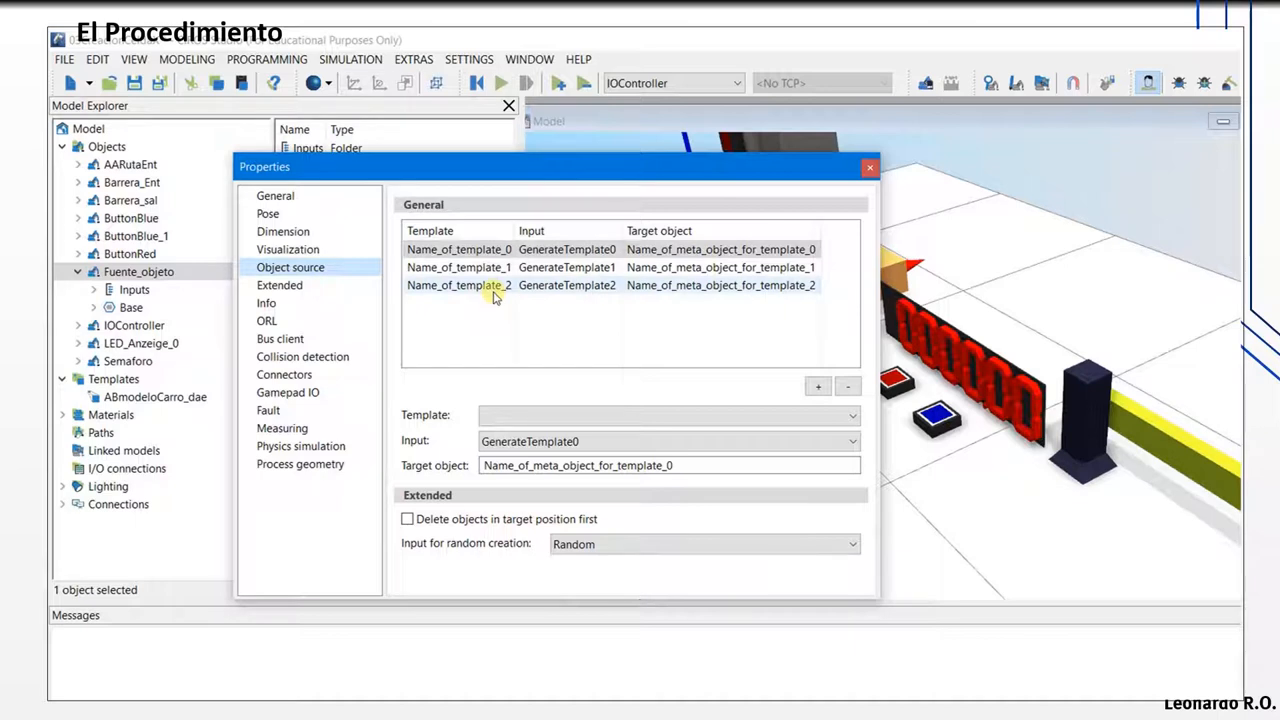
# Step: Examine the template, input and target object of each of the three entries in the object source list
pyautogui.click(461, 270)
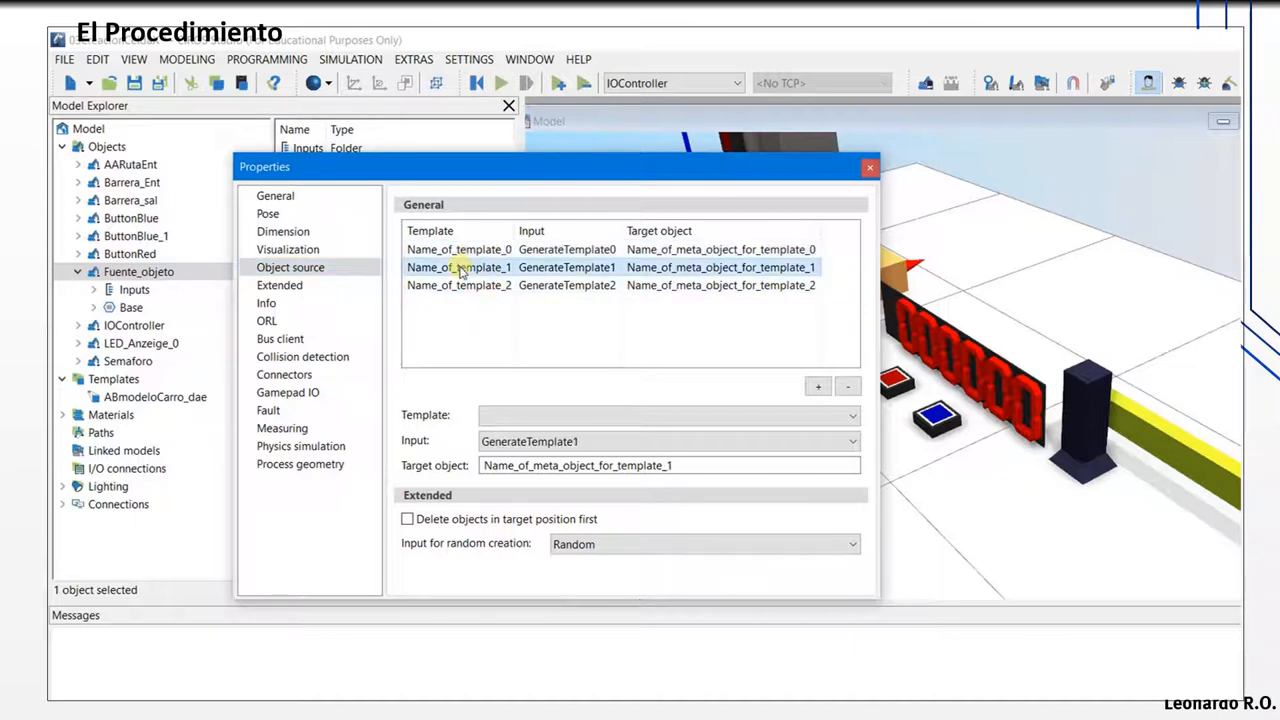
pyautogui.click(460, 285)
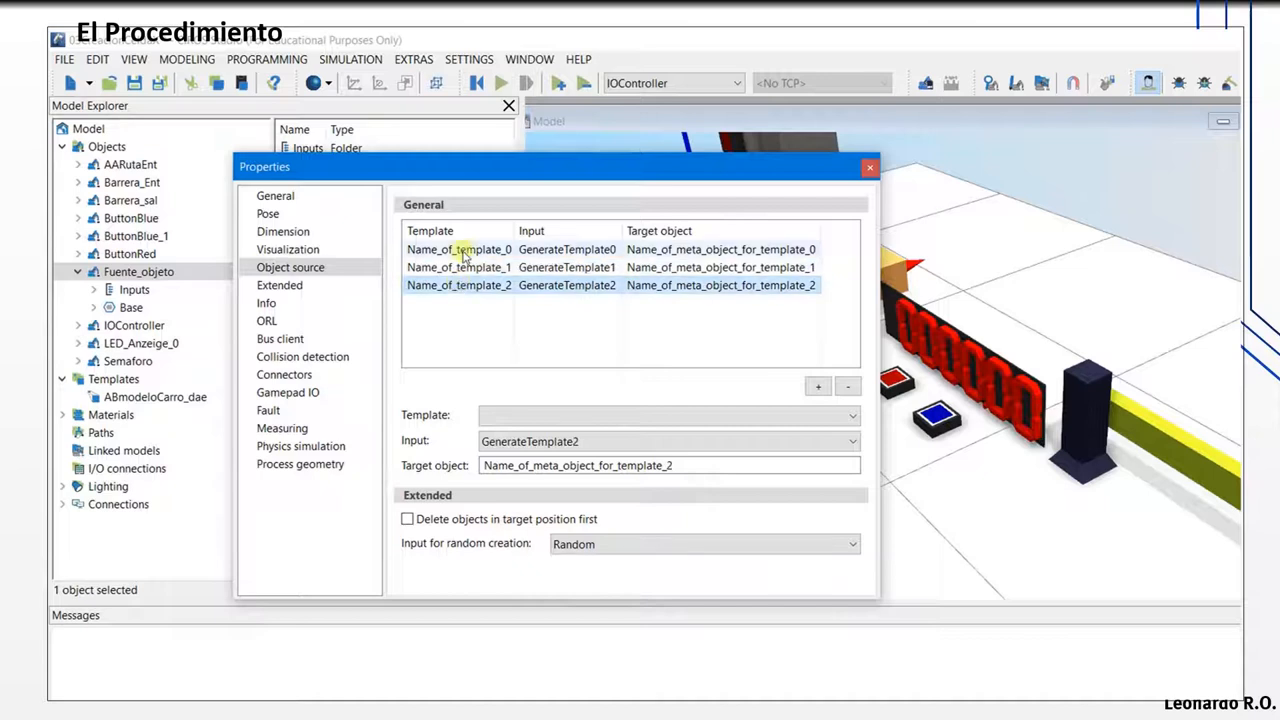
pyautogui.click(458, 250)
pyautogui.click(460, 267)
pyautogui.click(460, 285)
pyautogui.click(455, 250)
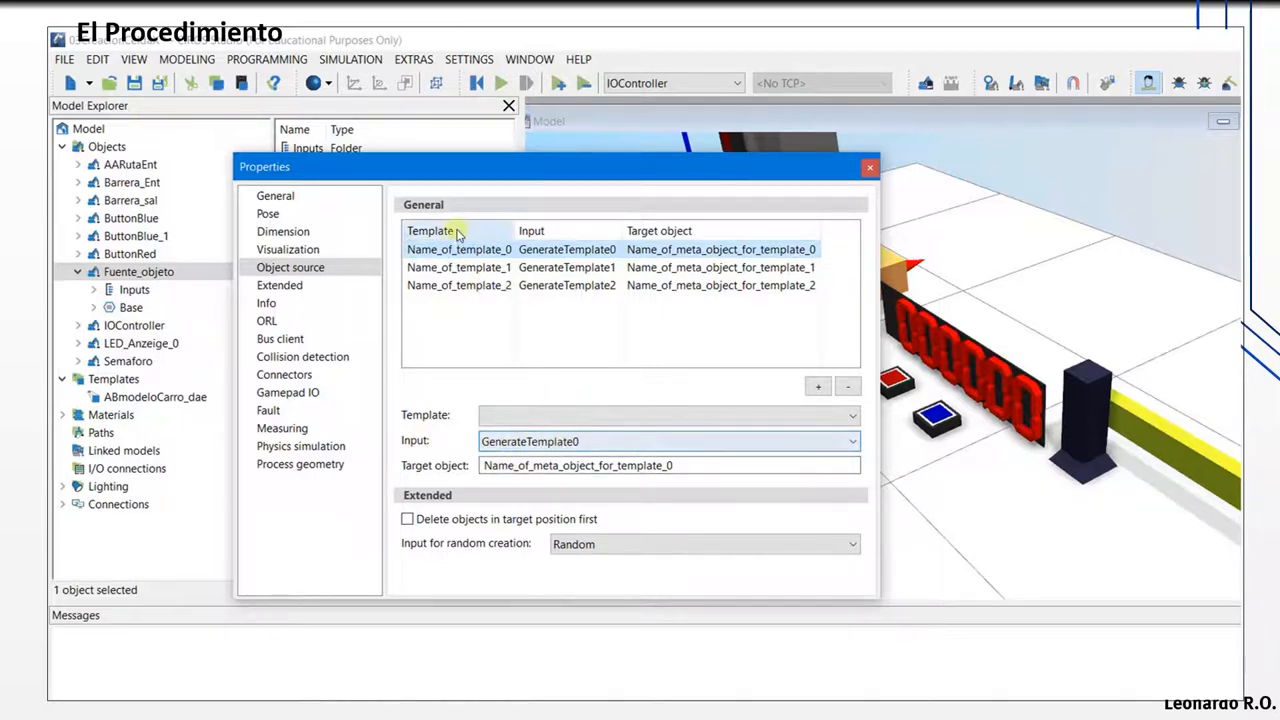
pyautogui.click(465, 267)
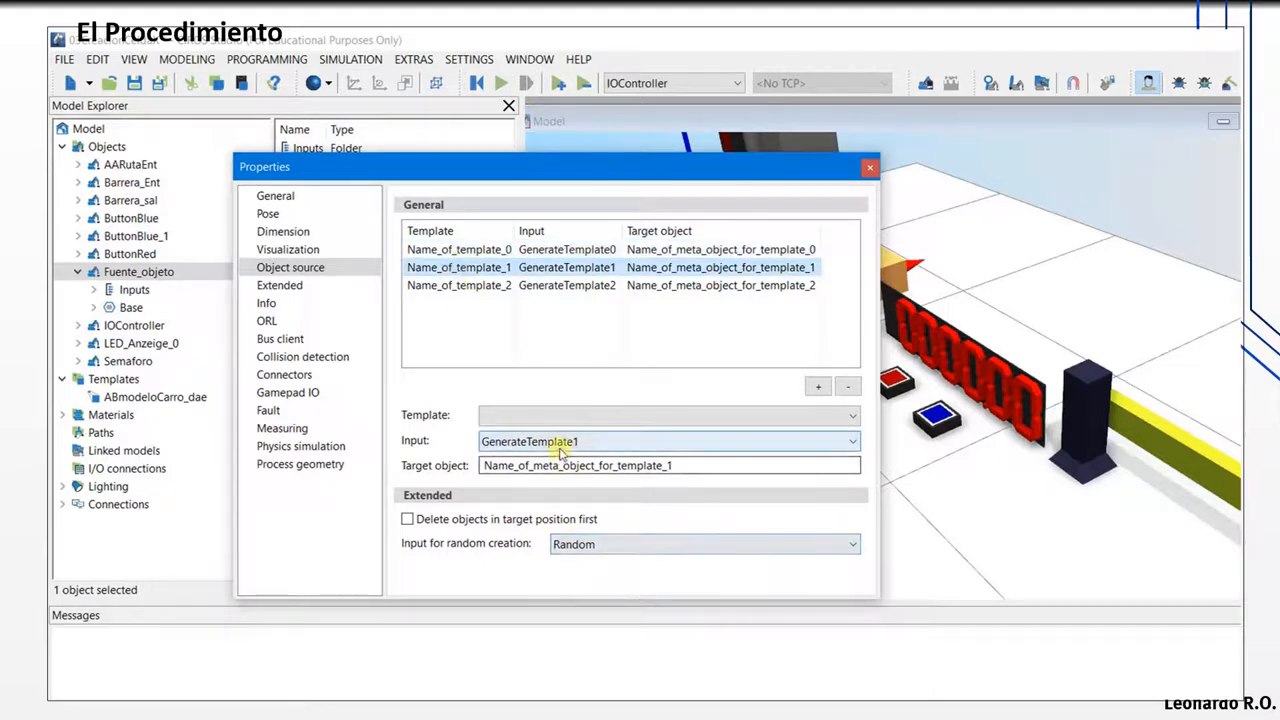
pyautogui.click(460, 285)
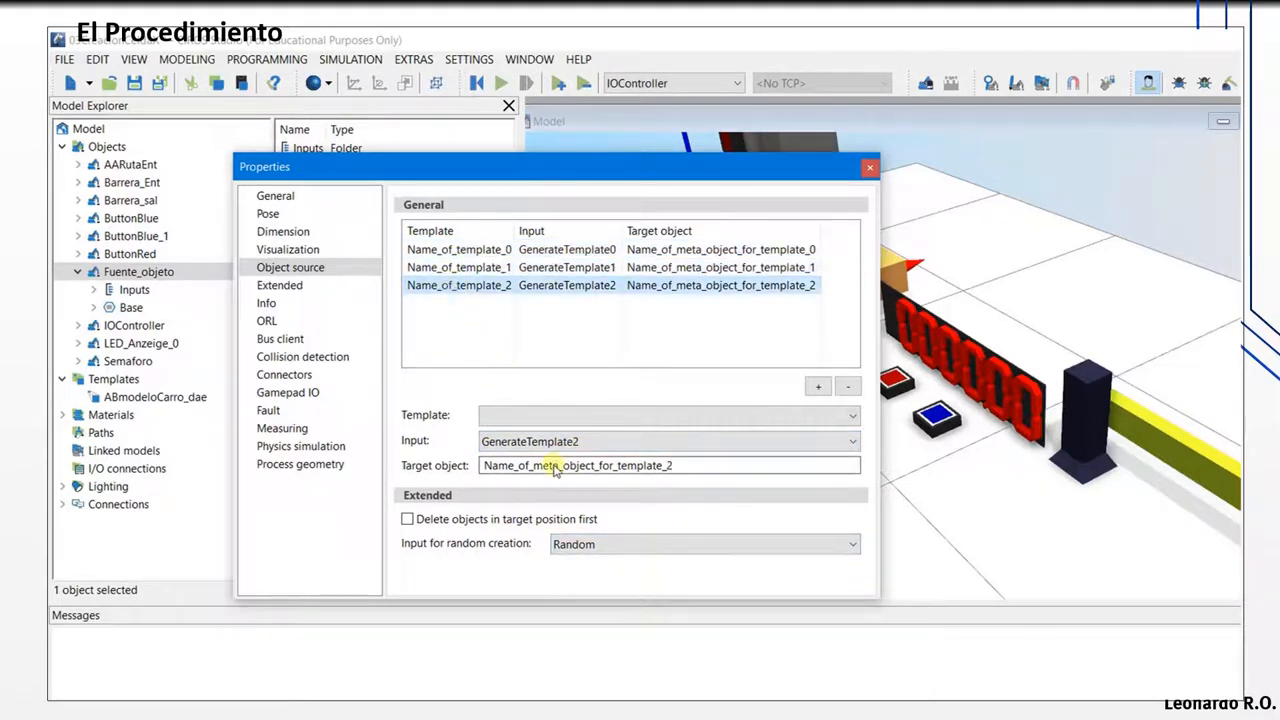
# Step: Assign the template ABmodeloCarro_dae to the object source entry that uses the input GenerateTemplate0
pyautogui.click(478, 250)
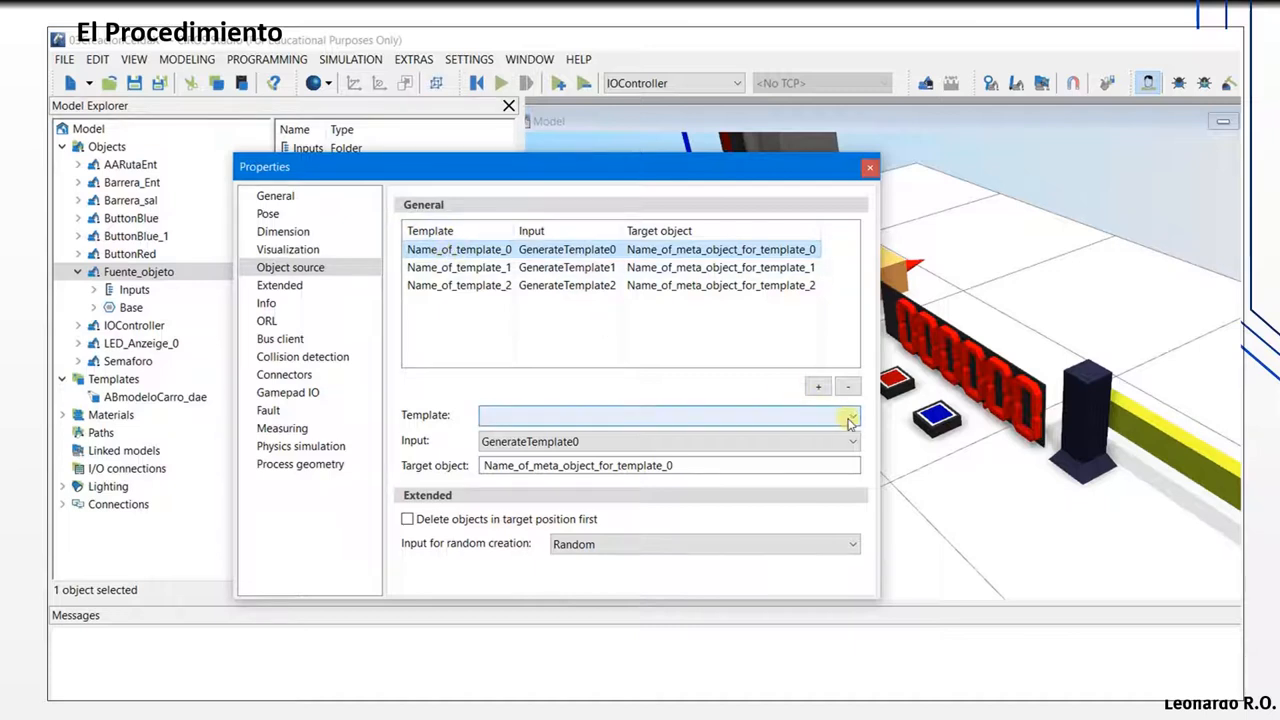
pyautogui.click(853, 416)
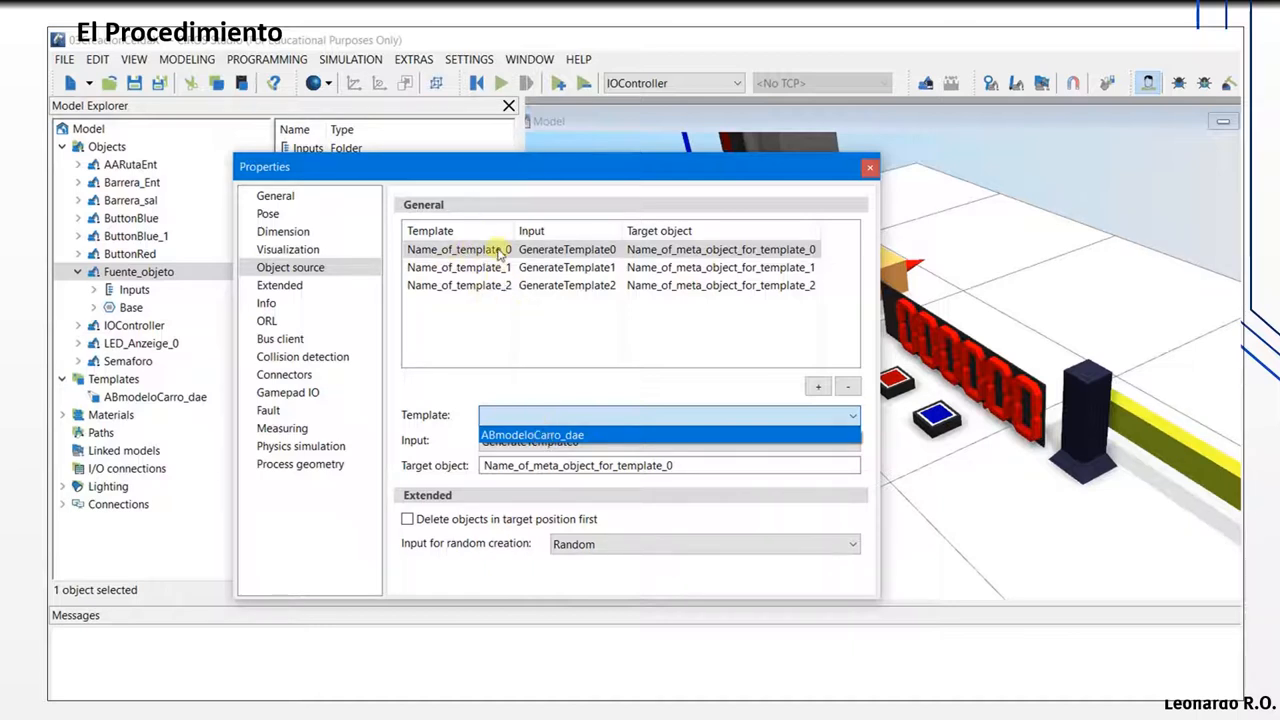
pyautogui.click(516, 436)
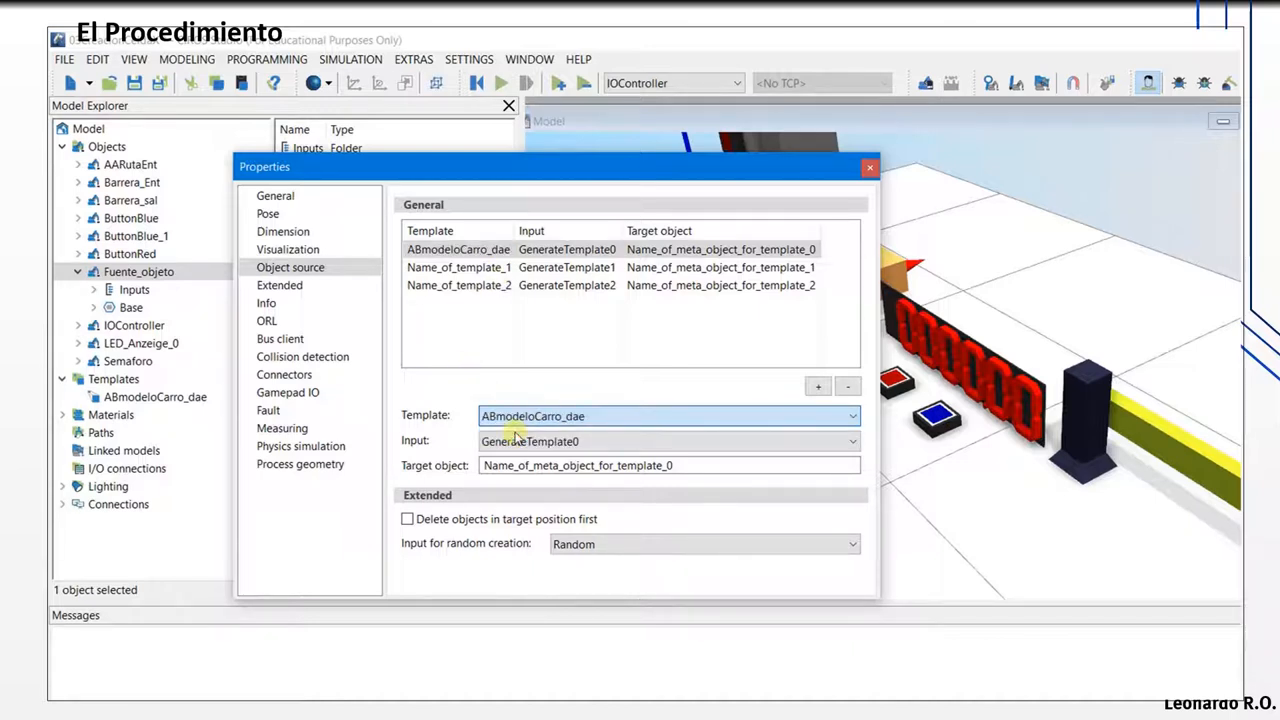
pyautogui.press('Down')
pyautogui.press('Down')
pyautogui.press('Up')
pyautogui.press('Down')
# Step: Review the two unassigned template entries and the input for random creation, and close the properties
pyautogui.click(491, 268)
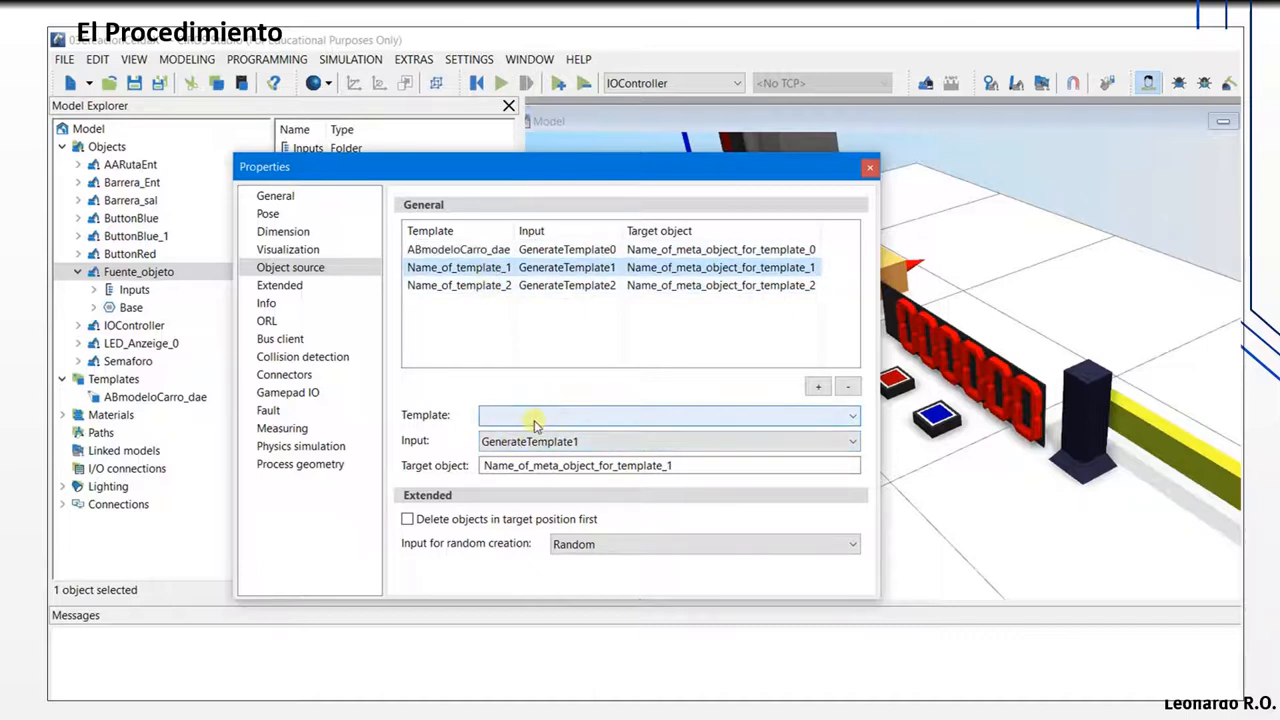
pyautogui.click(455, 285)
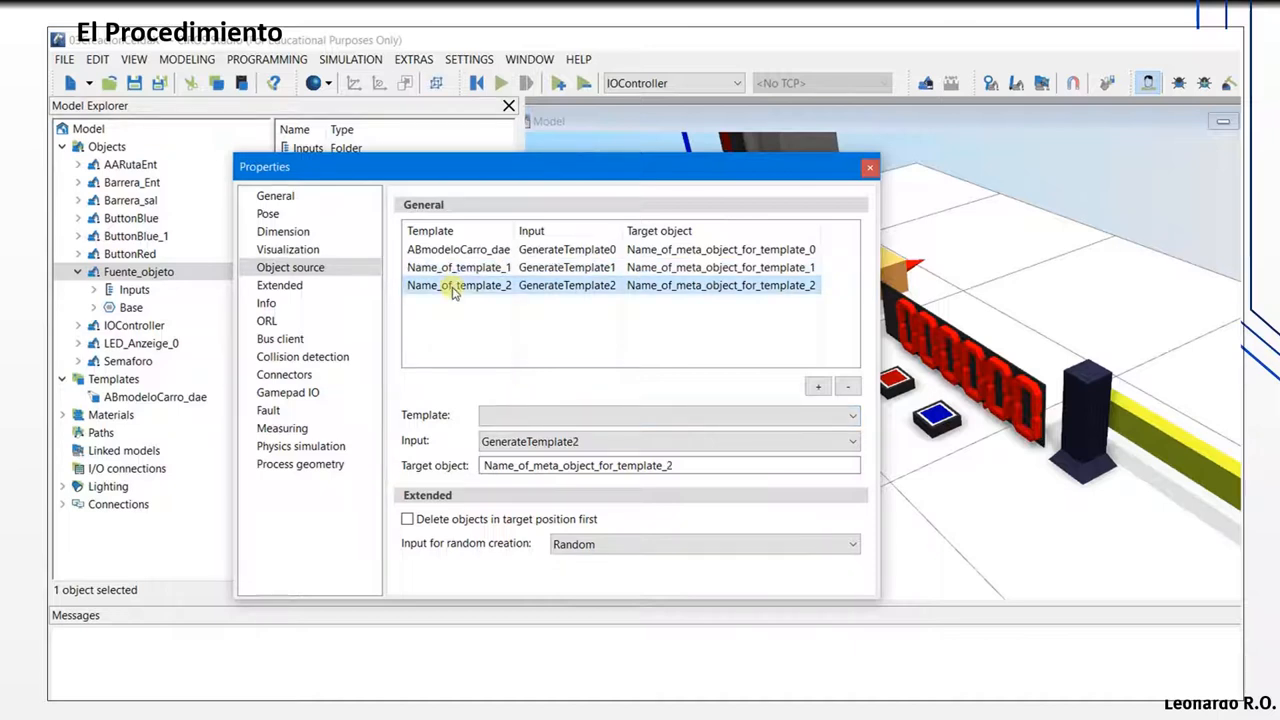
pyautogui.click(480, 268)
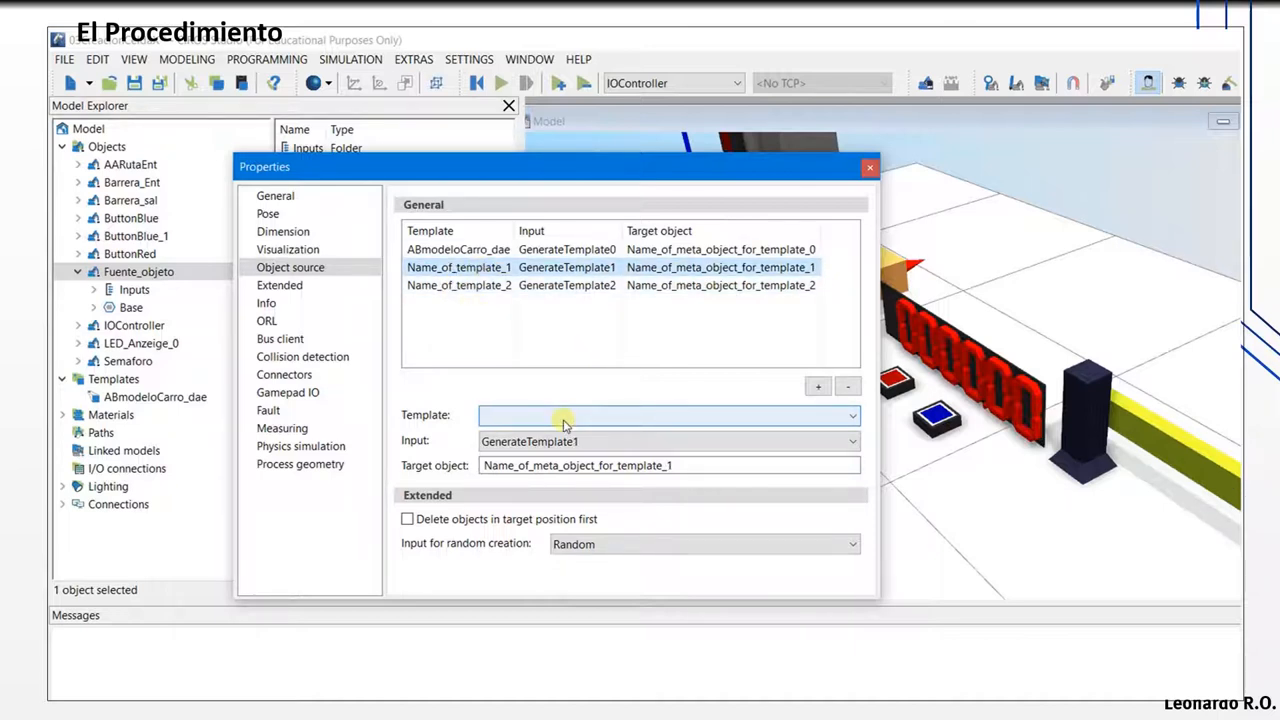
pyautogui.click(741, 545)
pyautogui.click(741, 545)
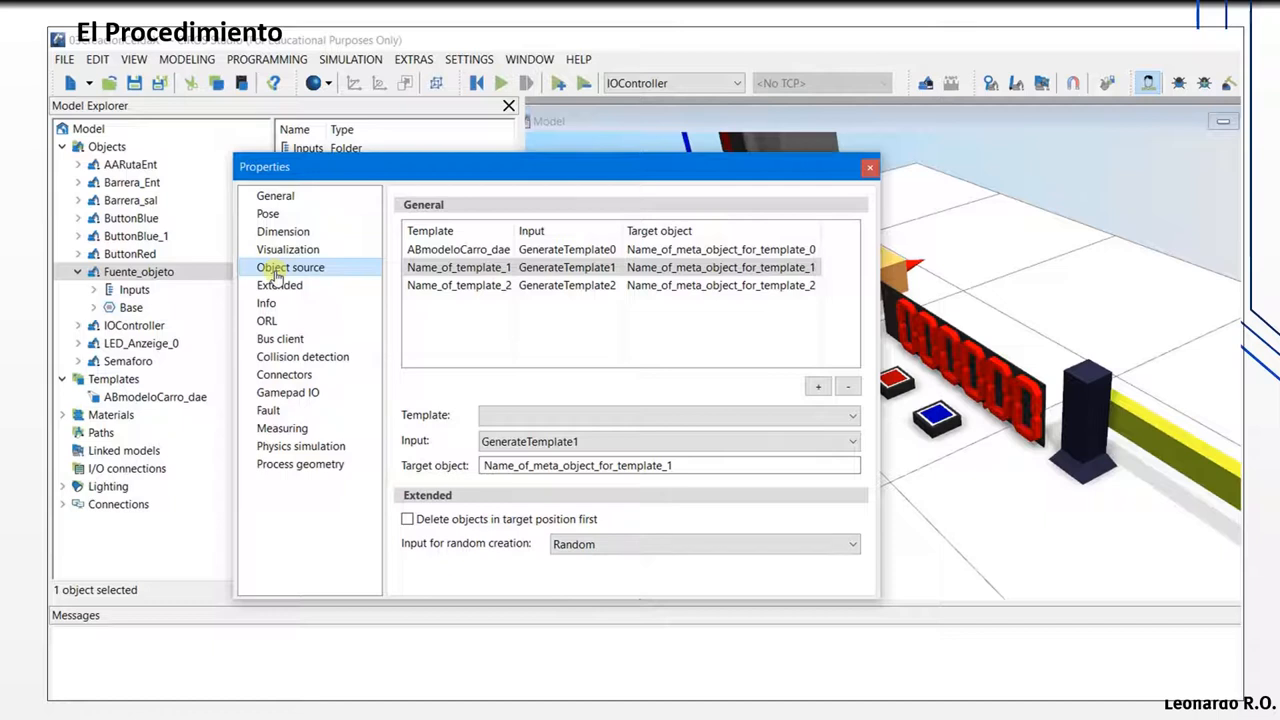
pyautogui.click(869, 170)
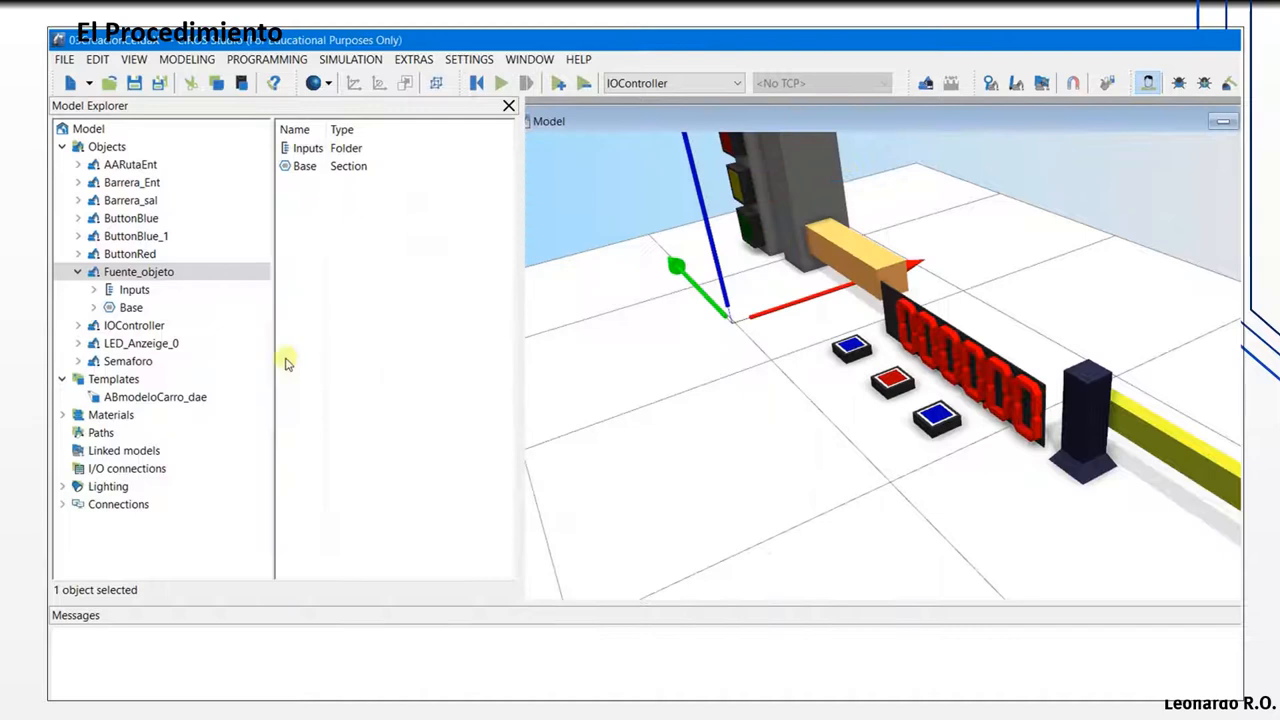
# Step: Add a rotating switch, Switch (rotating), from the LEDs and switches model library to the model
pyautogui.click(78, 272)
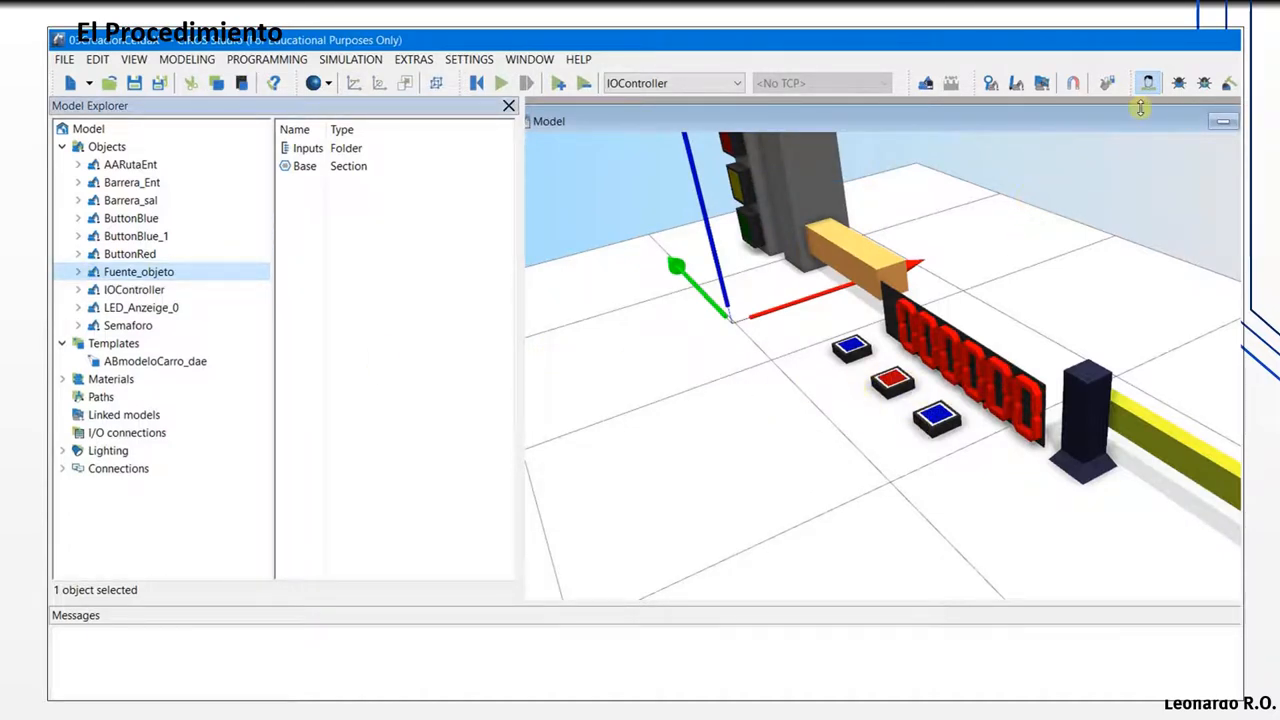
pyautogui.click(1044, 84)
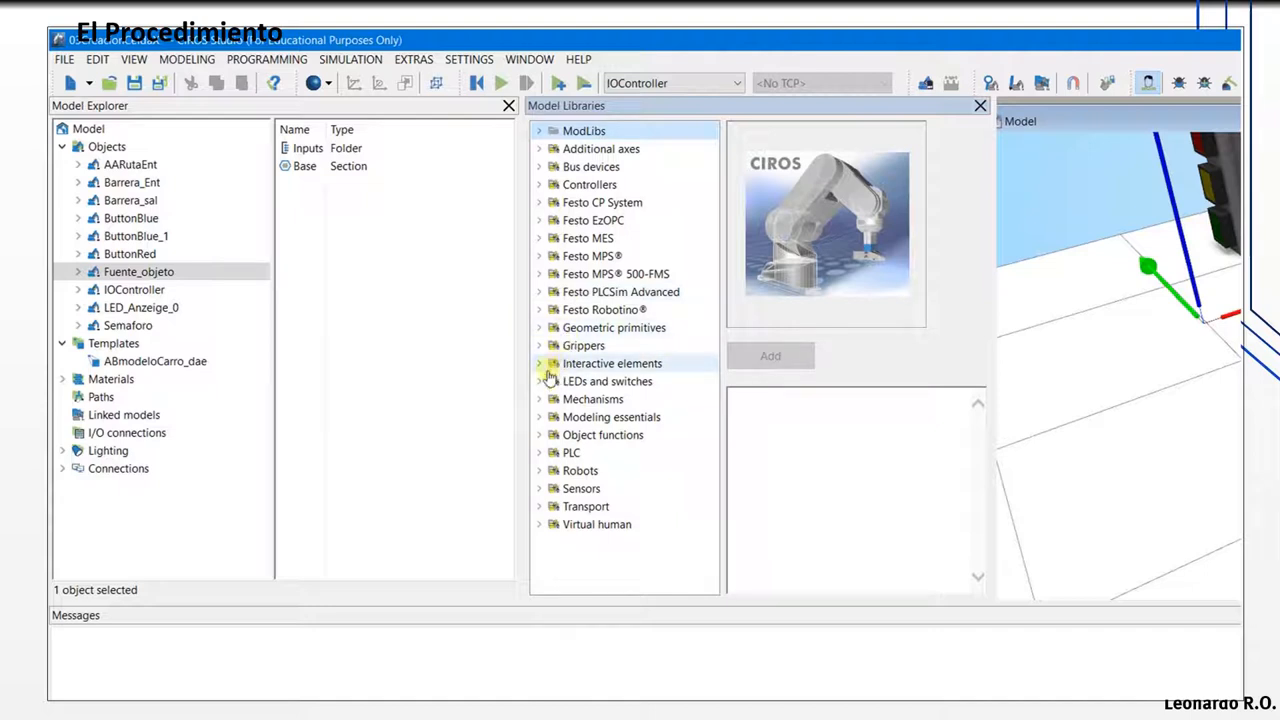
pyautogui.click(549, 380)
pyautogui.click(540, 381)
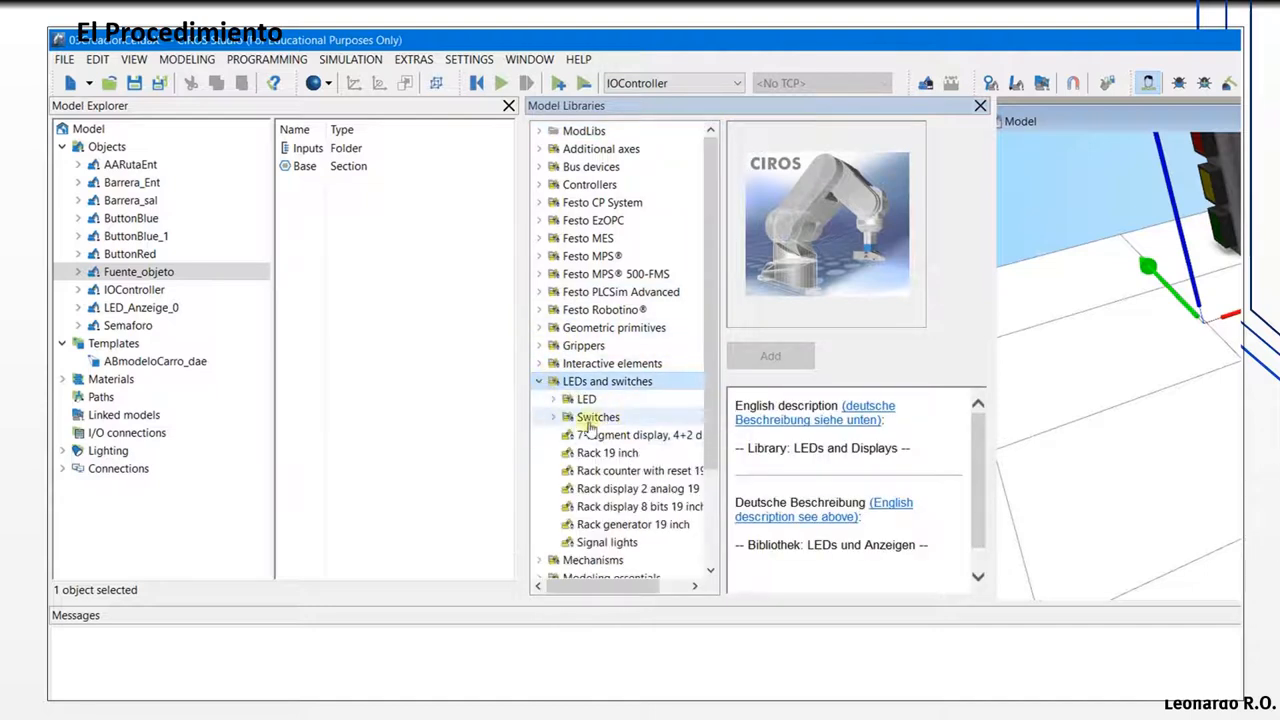
pyautogui.click(553, 417)
pyautogui.click(605, 436)
pyautogui.click(606, 472)
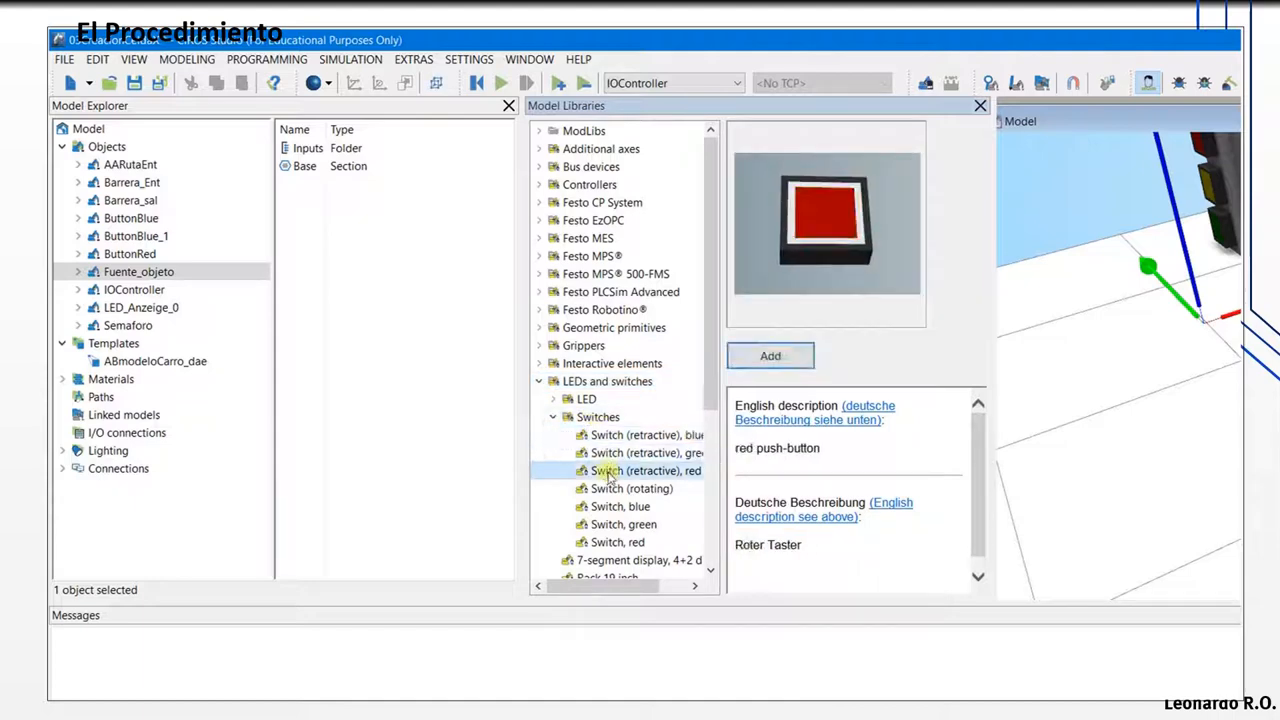
pyautogui.click(606, 488)
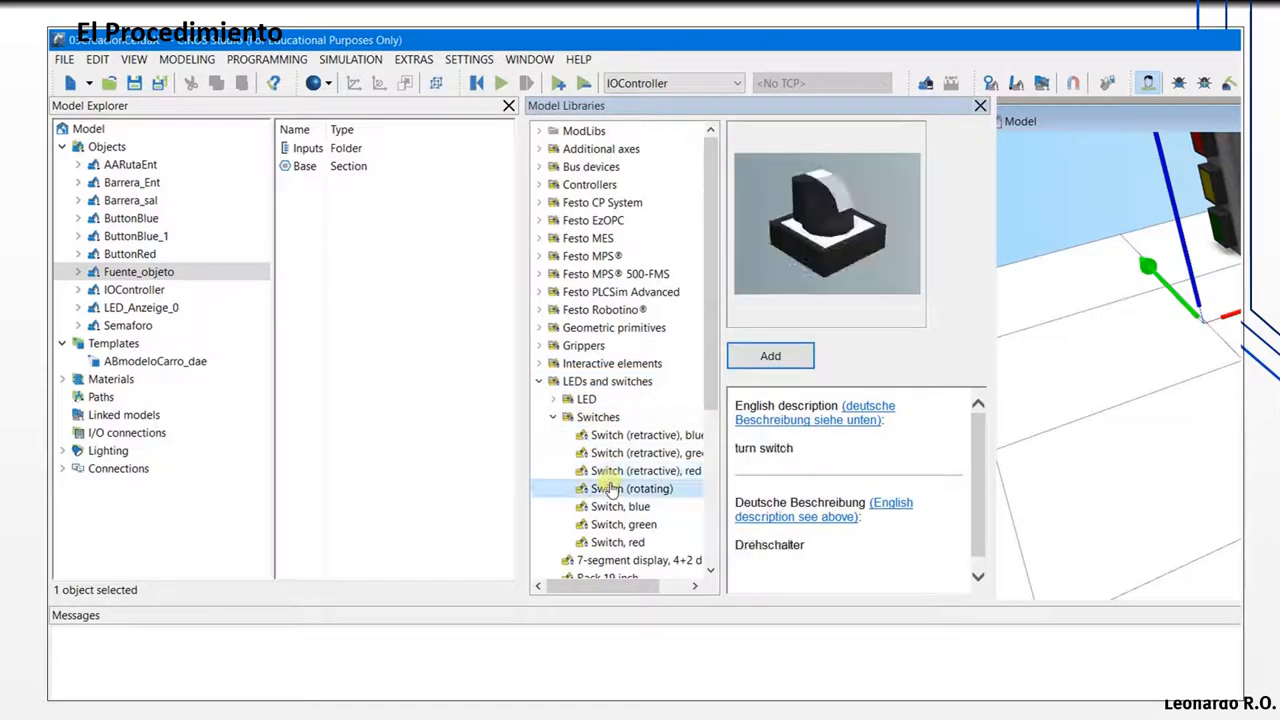
pyautogui.click(770, 358)
pyautogui.click(980, 106)
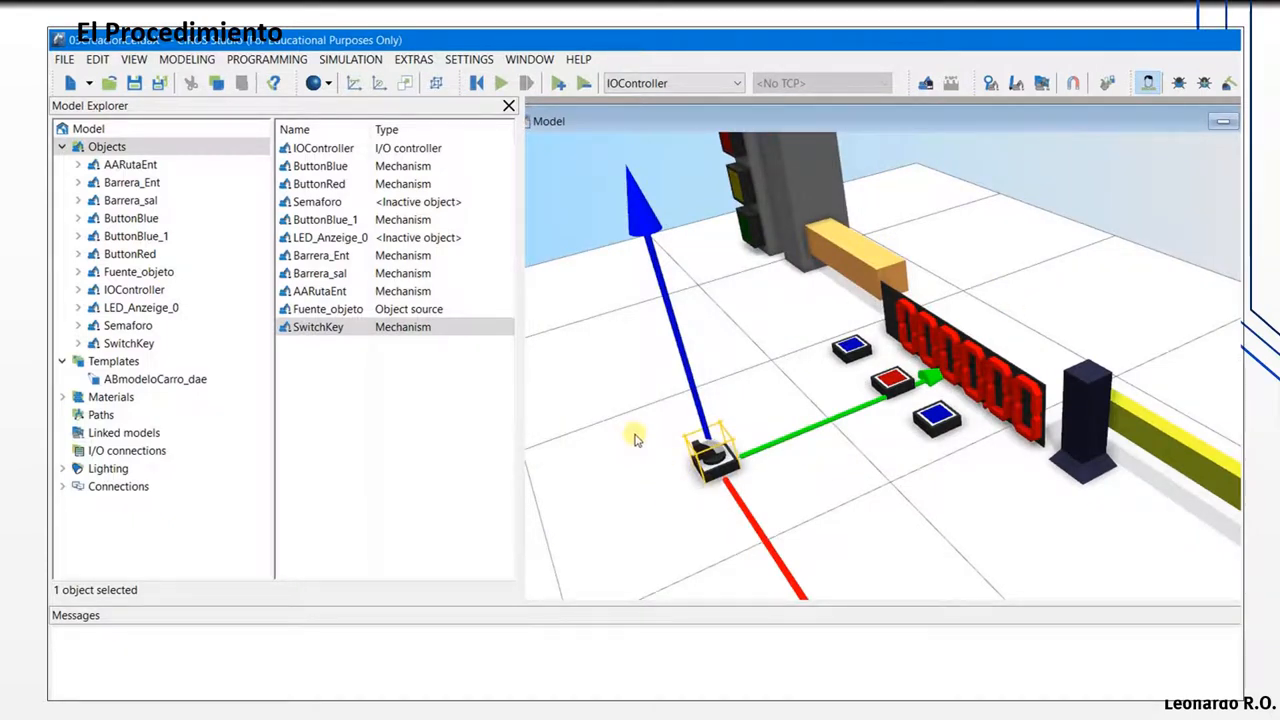
# Step: Display the inputs of the object source Fuente_objeto and the outputs of SwitchKey in the Model Explorer
pyautogui.click(107, 147)
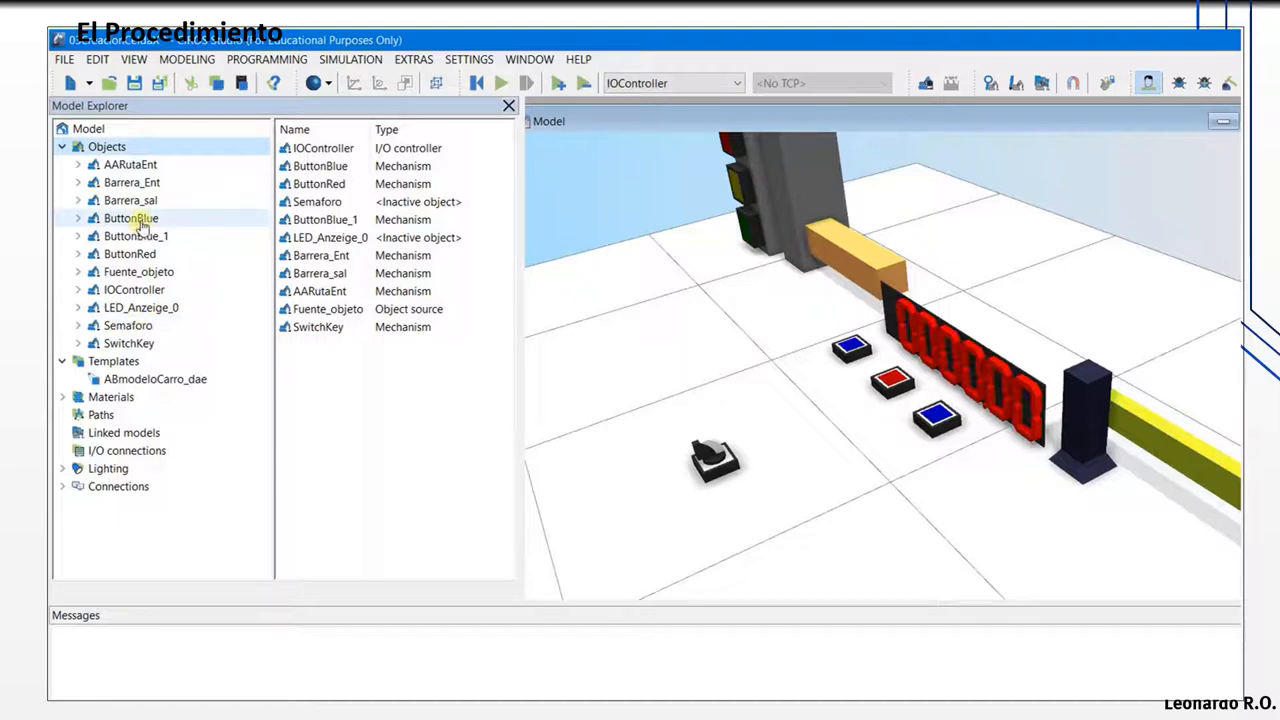
pyautogui.click(140, 272)
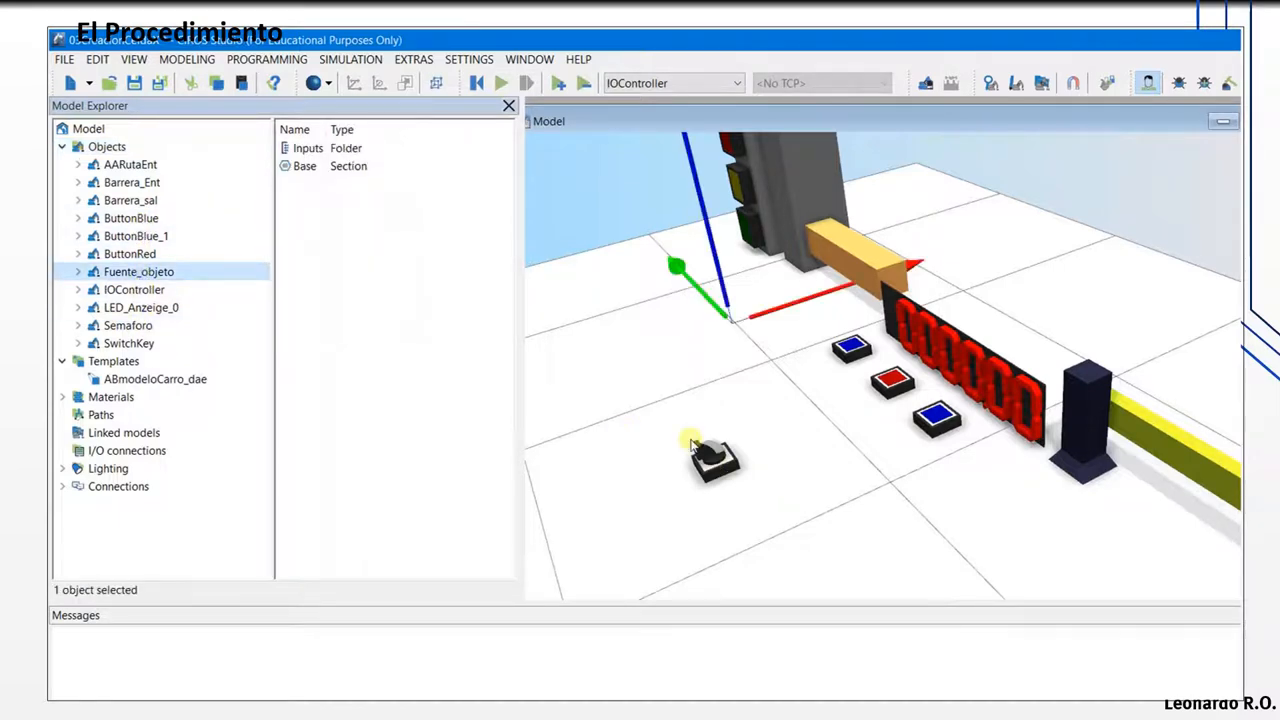
pyautogui.click(78, 272)
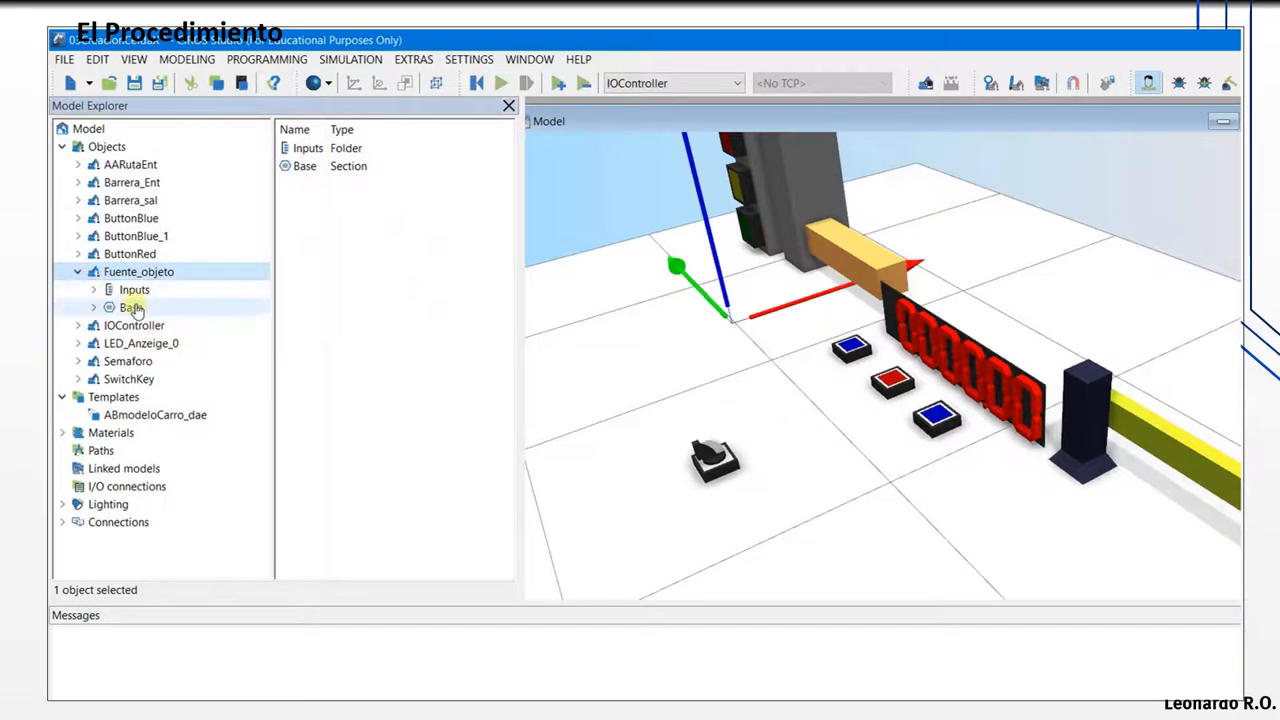
pyautogui.click(134, 289)
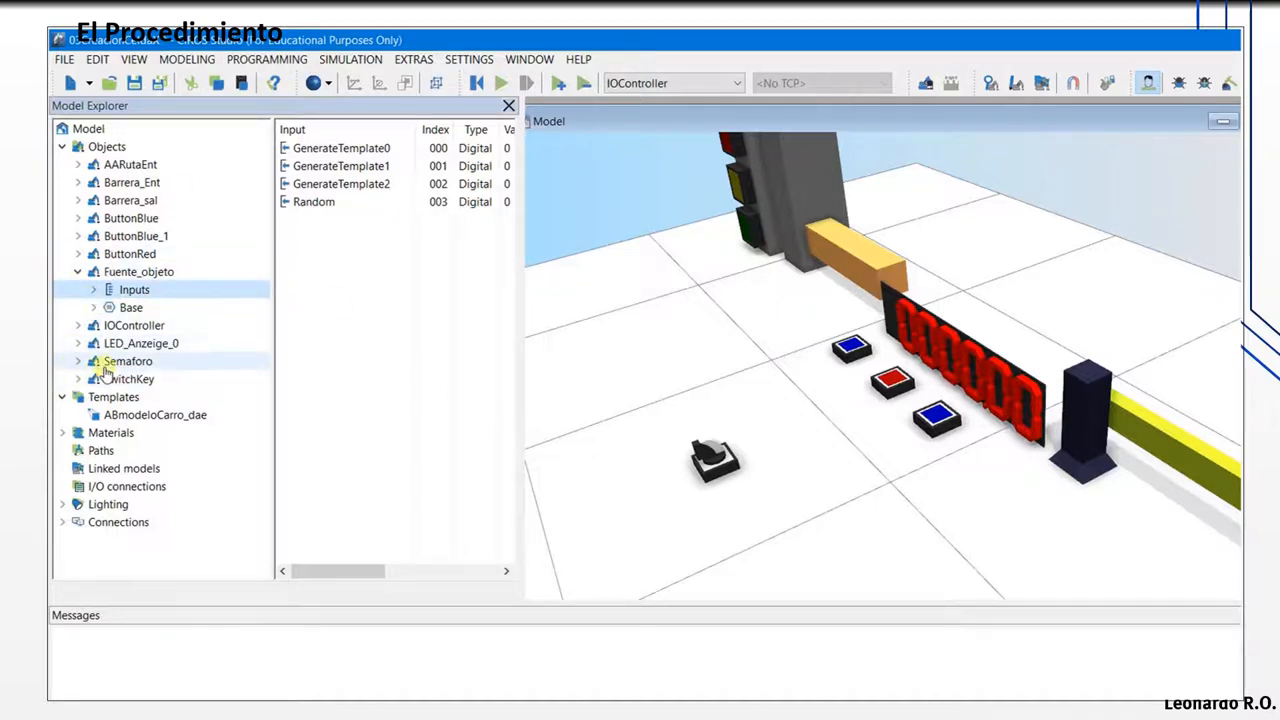
pyautogui.click(139, 382)
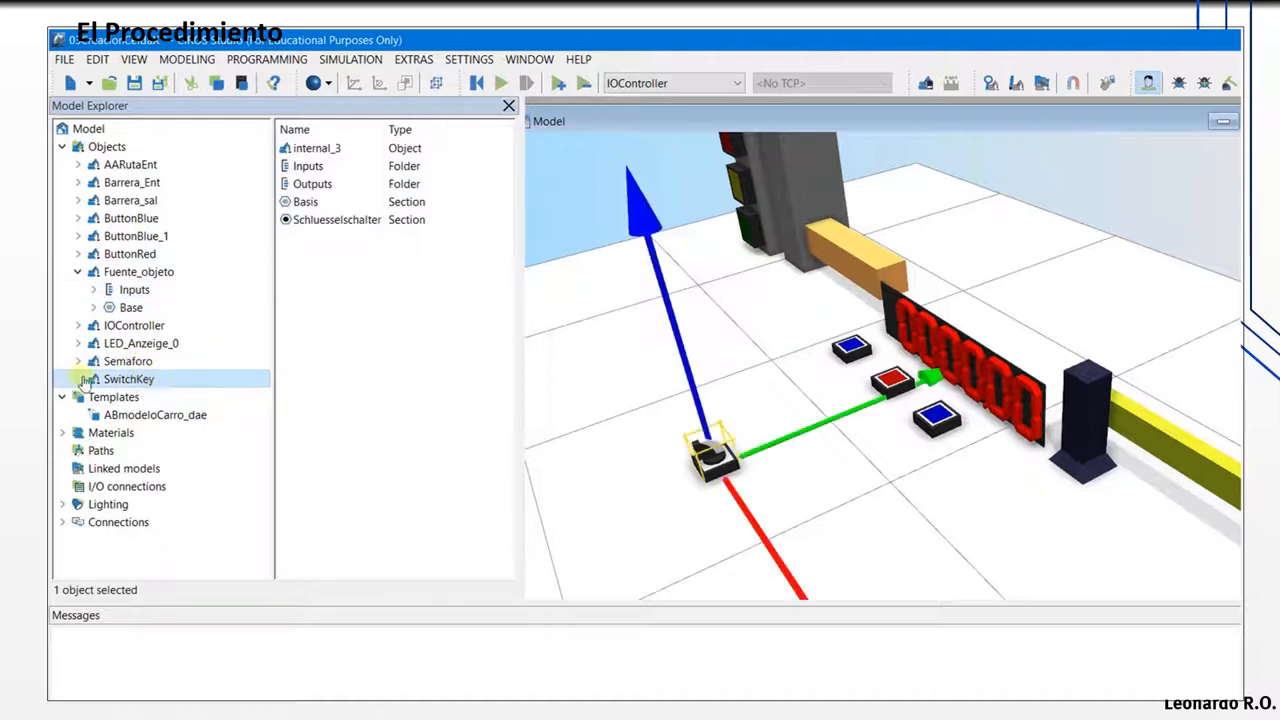
pyautogui.doubleClick(139, 382)
pyautogui.click(125, 432)
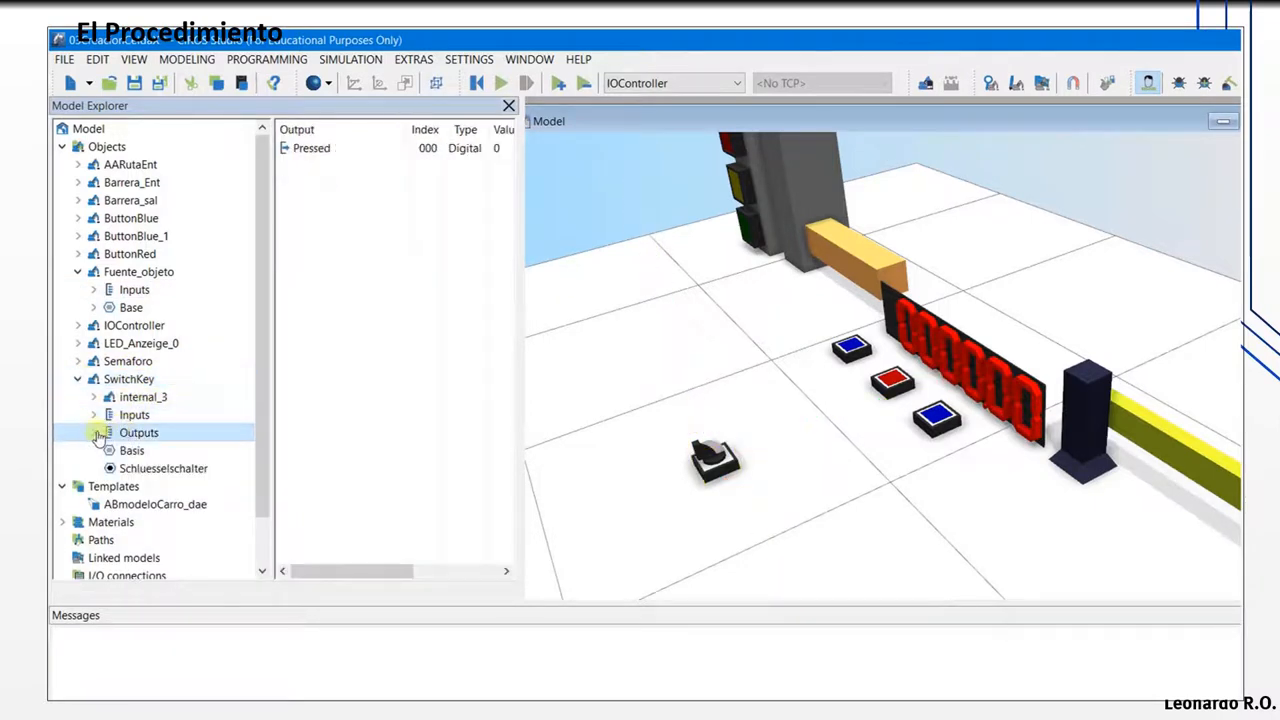
pyautogui.click(94, 432)
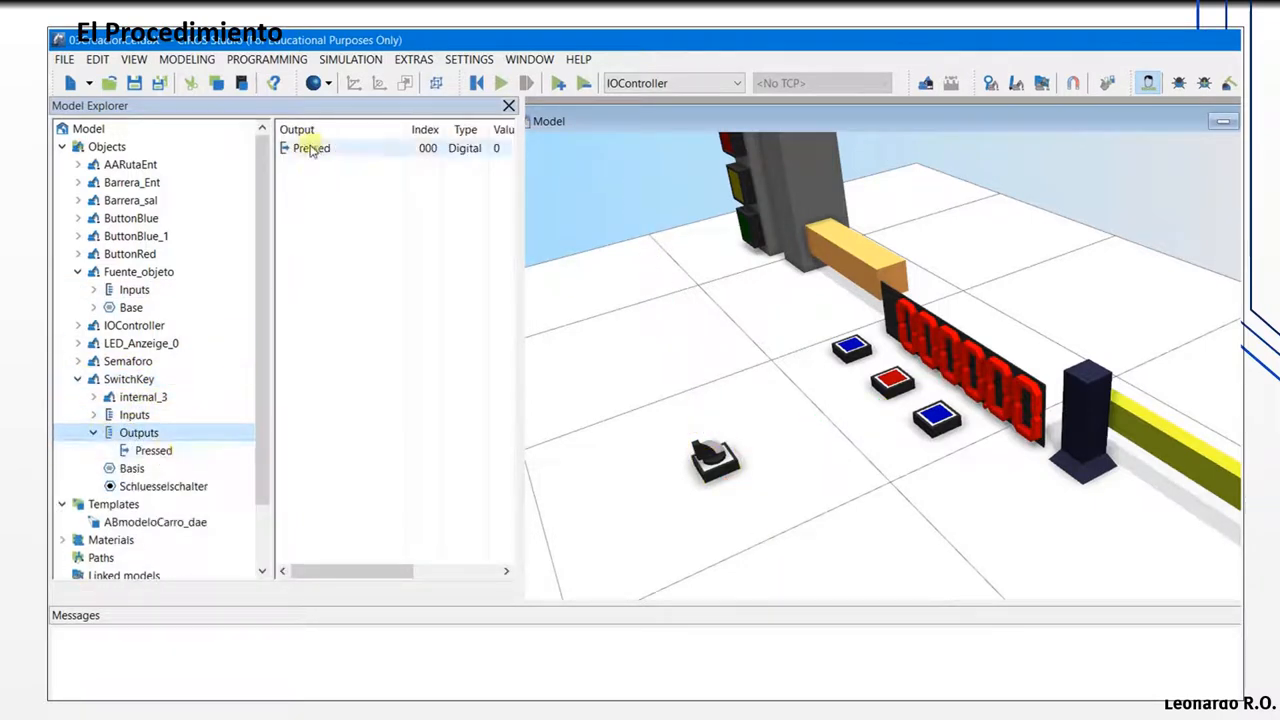
# Step: Connect SwitchKey's output Pressed to the input GenerateTemplate0 of Fuente_objeto
pyautogui.click(95, 290)
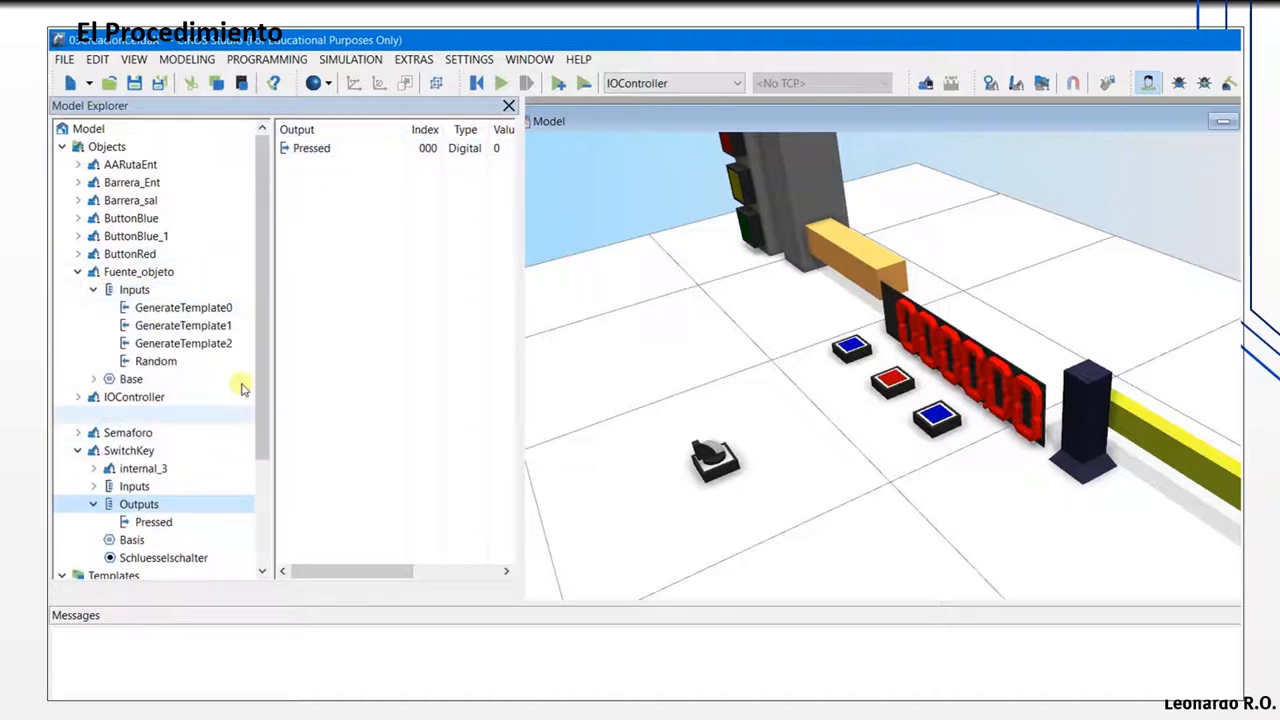
pyautogui.click(121, 451)
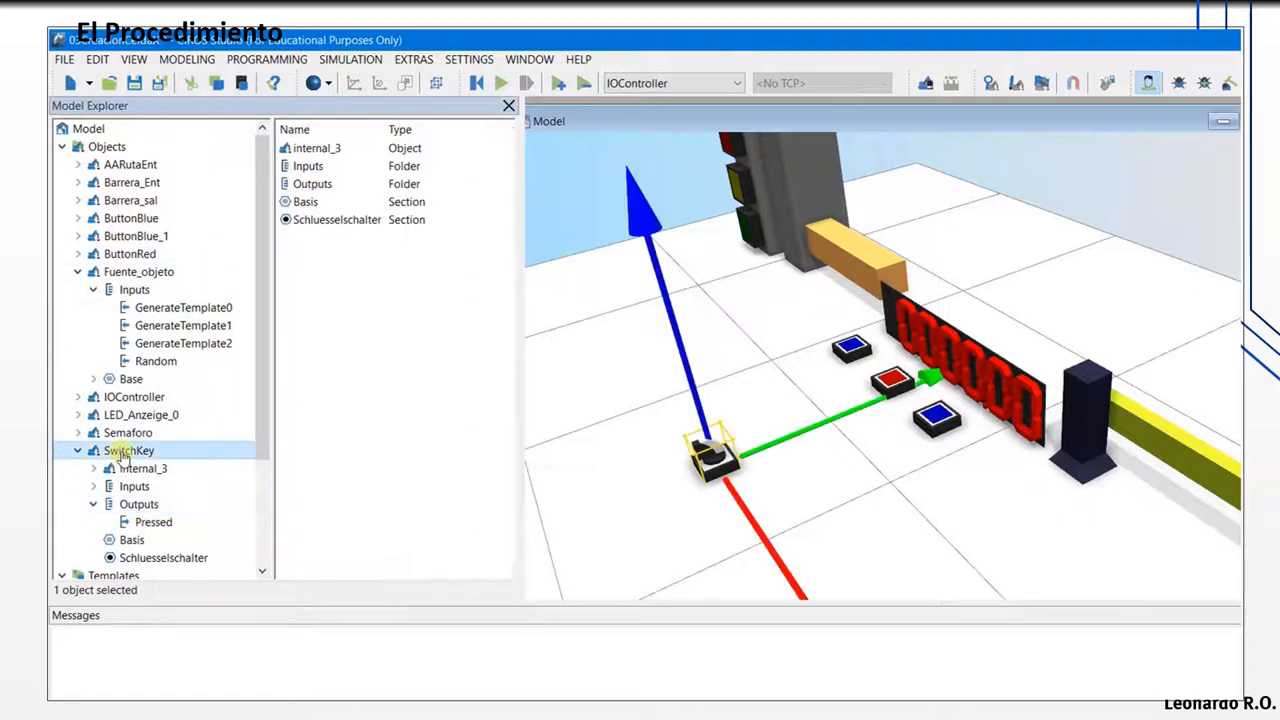
pyautogui.click(139, 504)
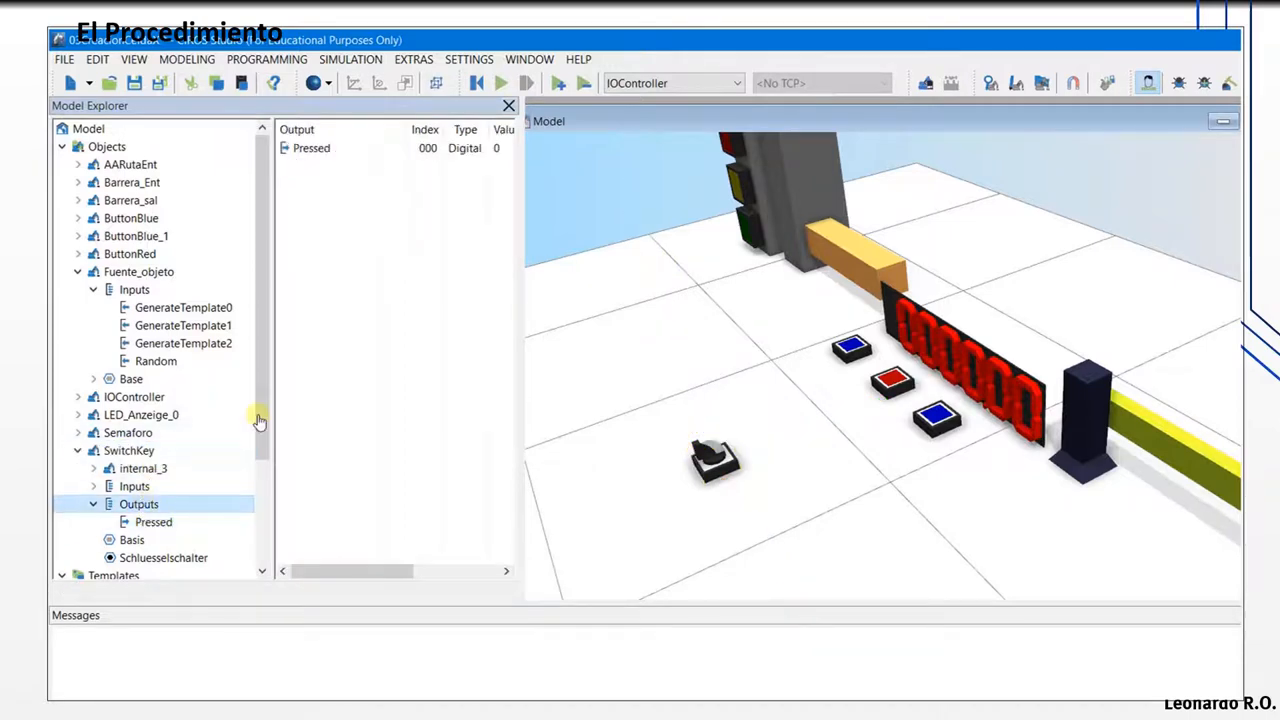
pyautogui.click(307, 151)
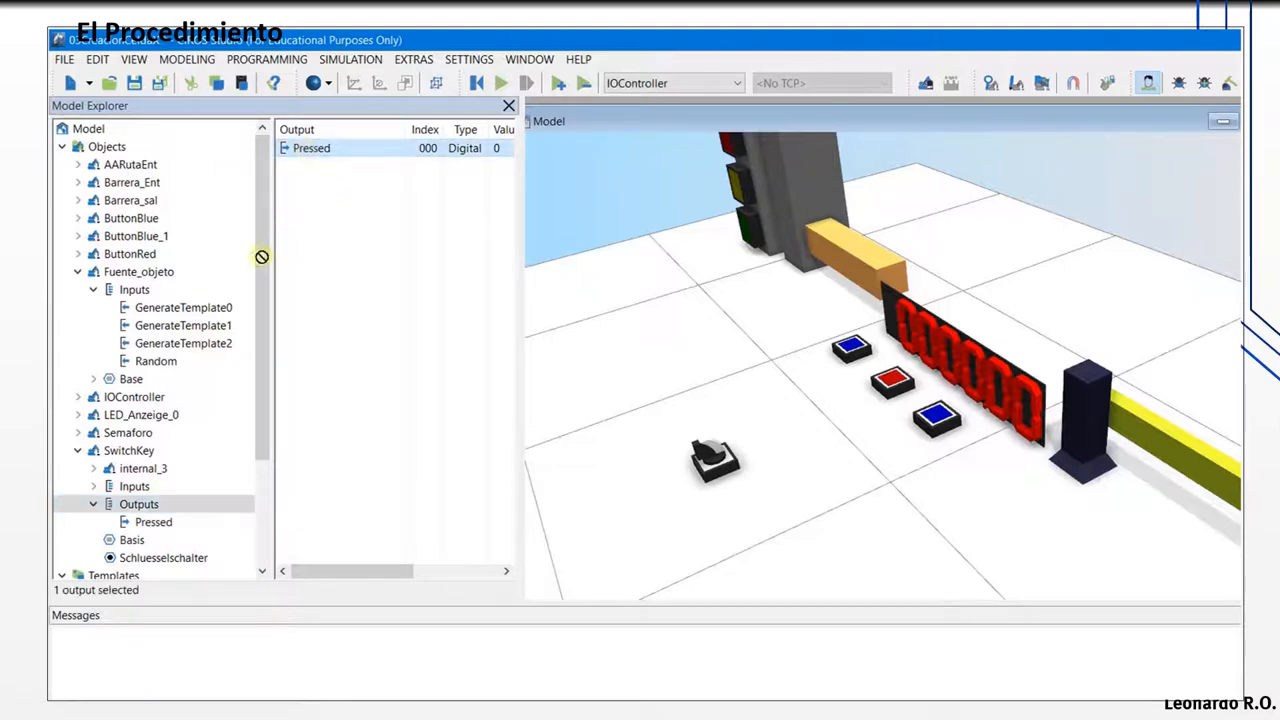
pyautogui.click(172, 316)
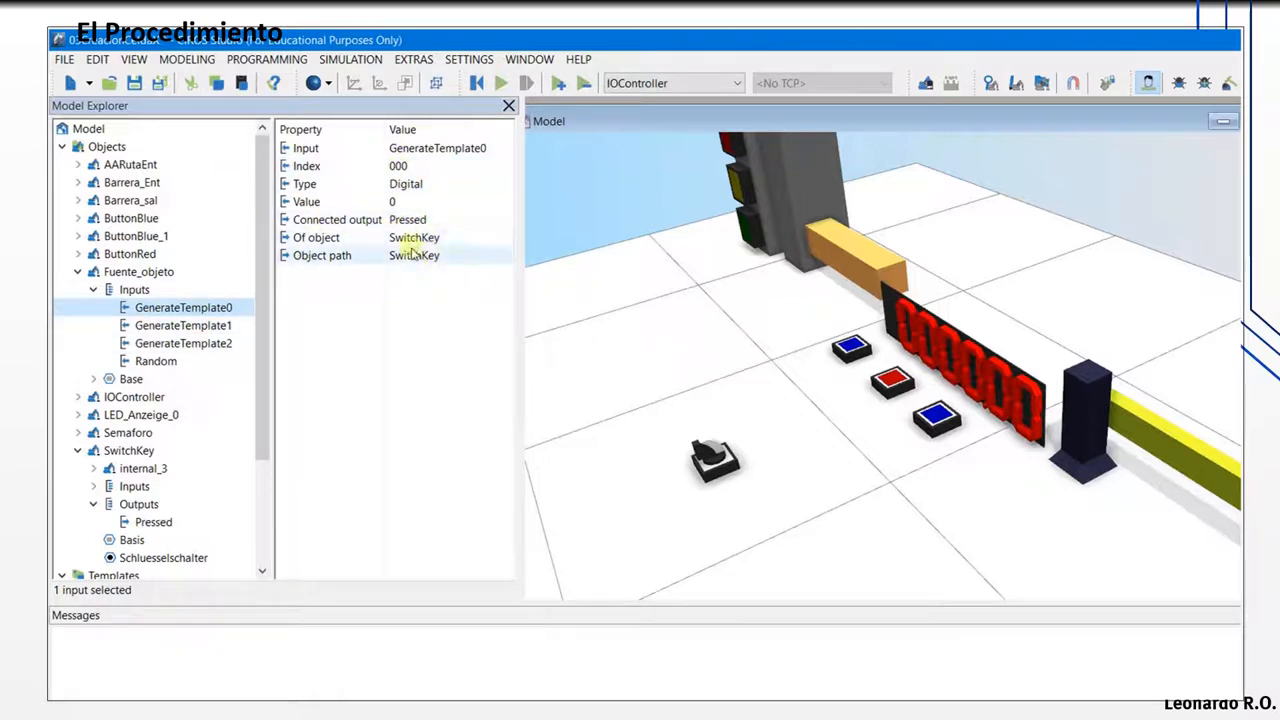
# Step: Collapse the listed inputs and outputs, narrow the Model Explorer to enlarge the model view, and save the model
pyautogui.click(94, 289)
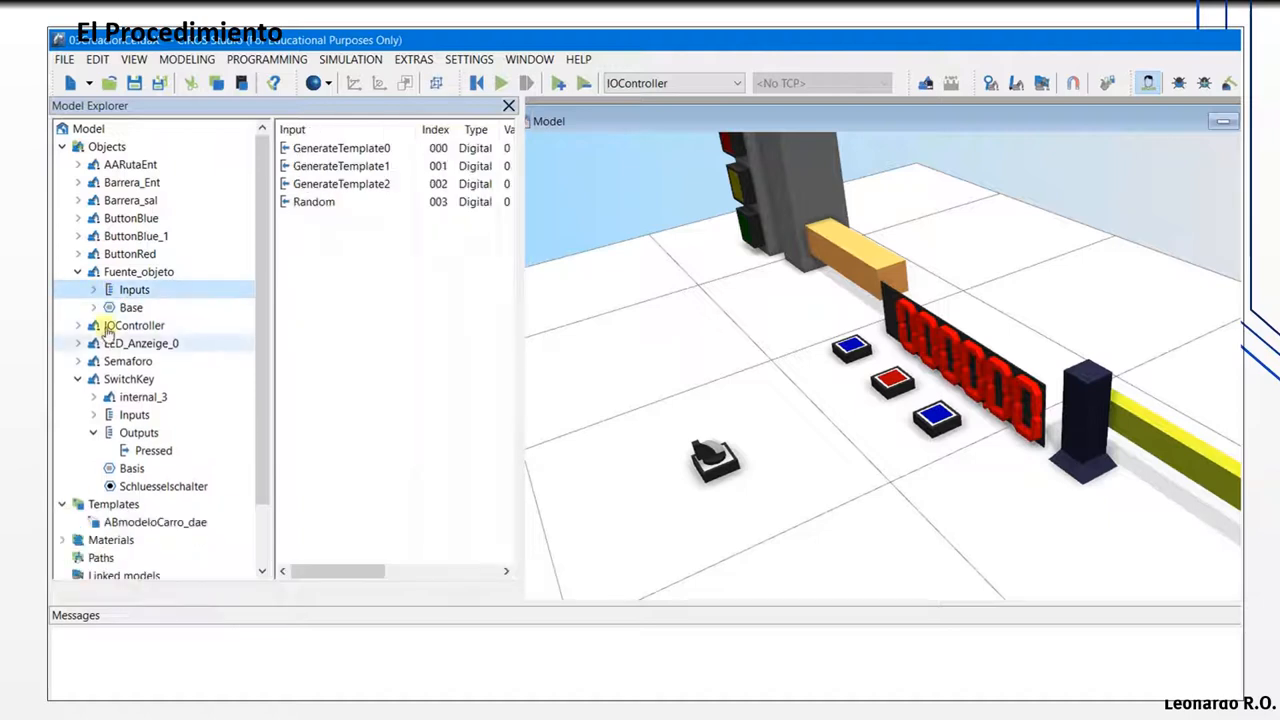
pyautogui.click(94, 433)
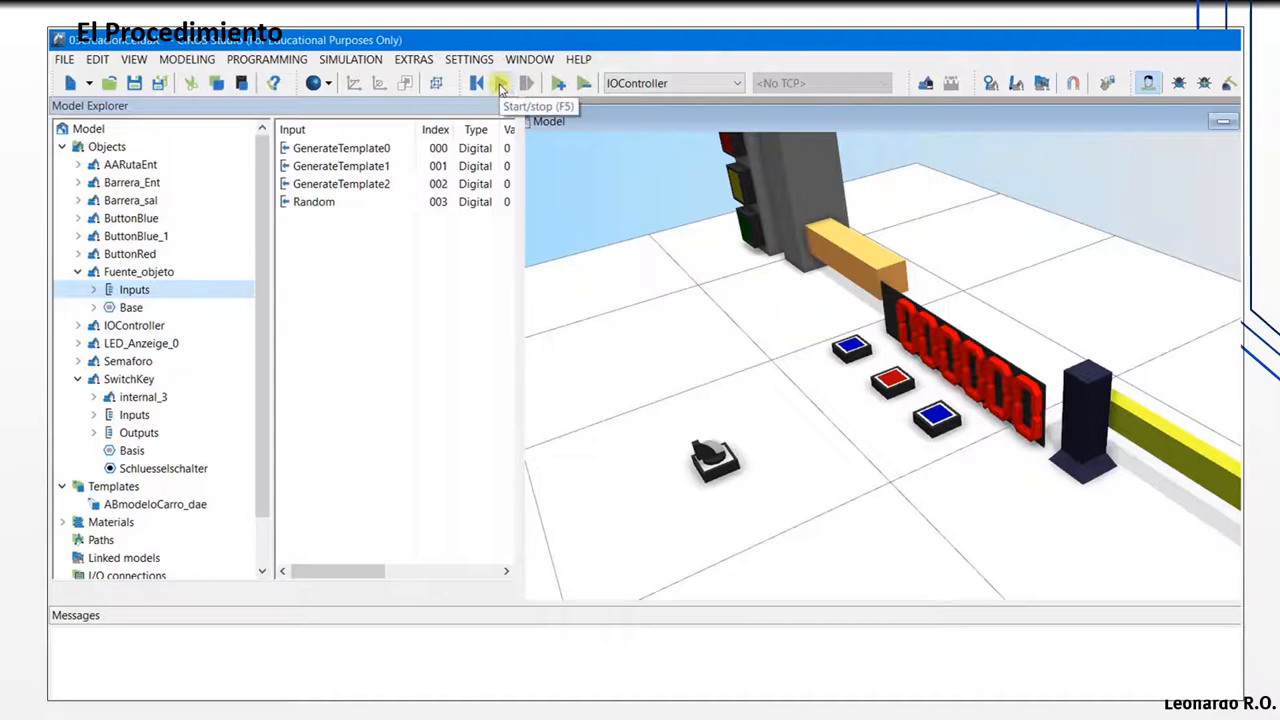
pyautogui.moveTo(520, 172); pyautogui.dragTo(355, 196)
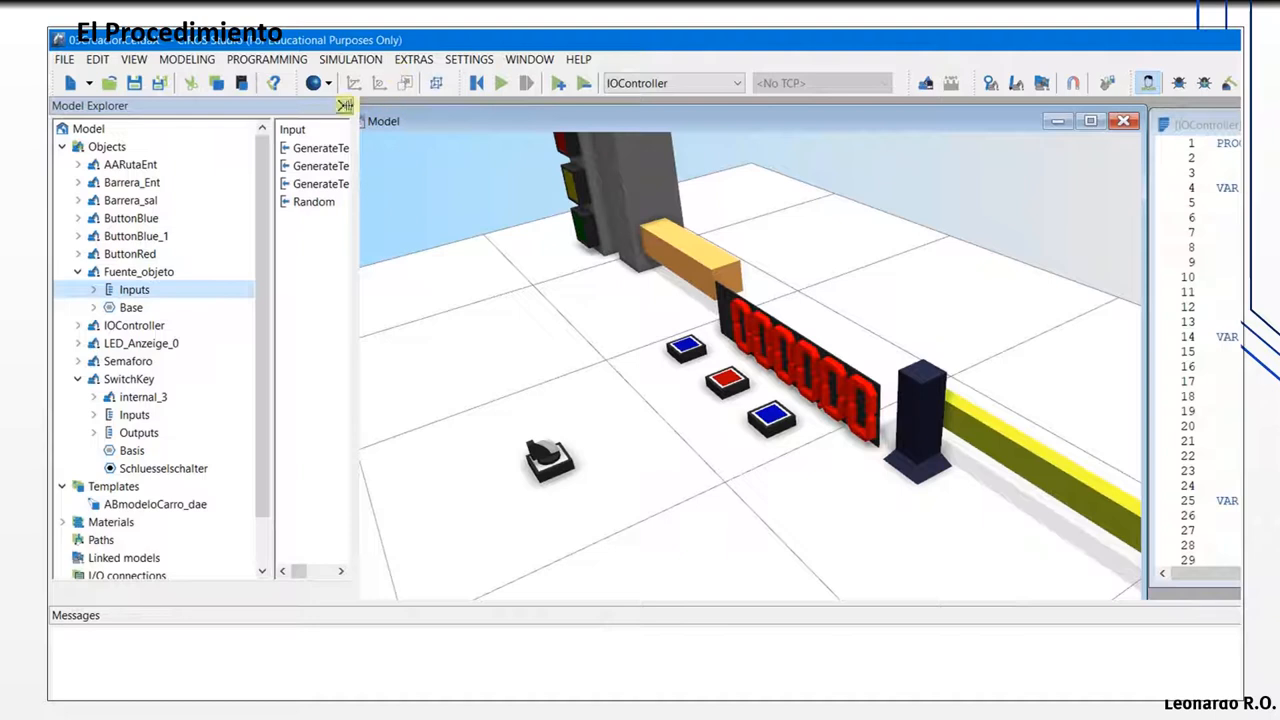
pyautogui.click(160, 84)
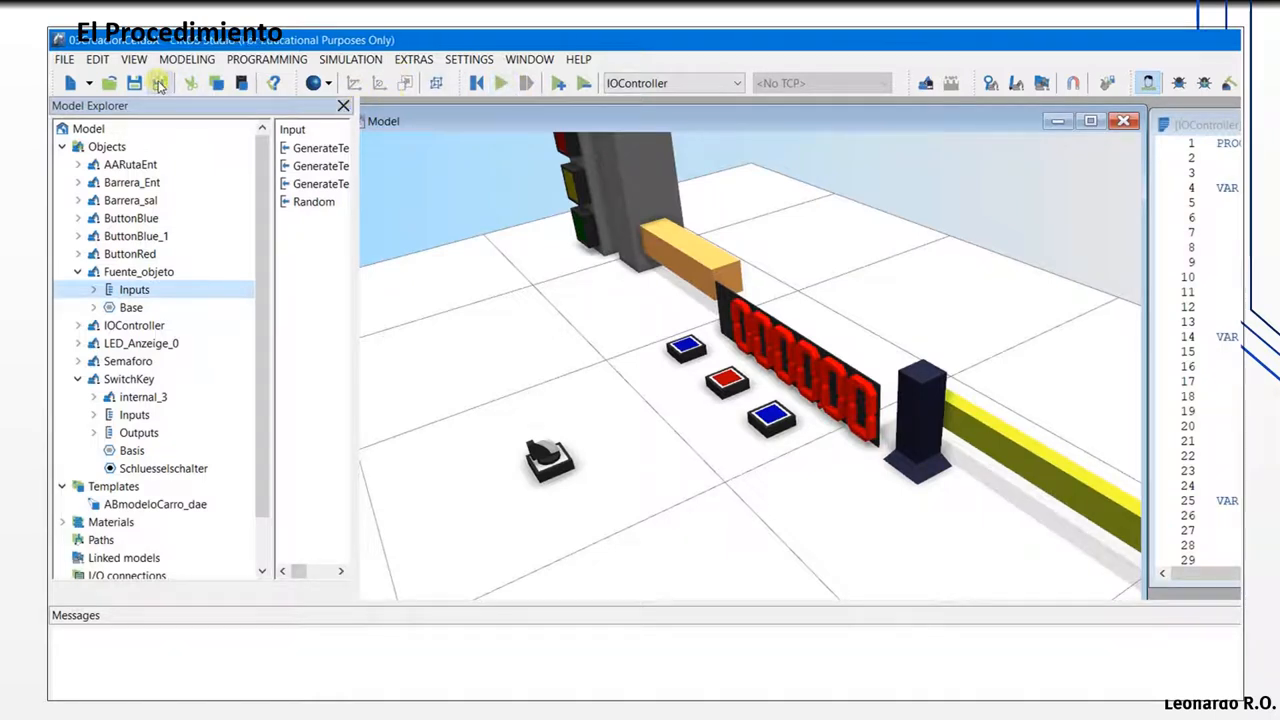
# Step: Run the simulation, generate a car with the rotating switch, and admit it with the blue button nearest the traffic light
pyautogui.click(503, 85)
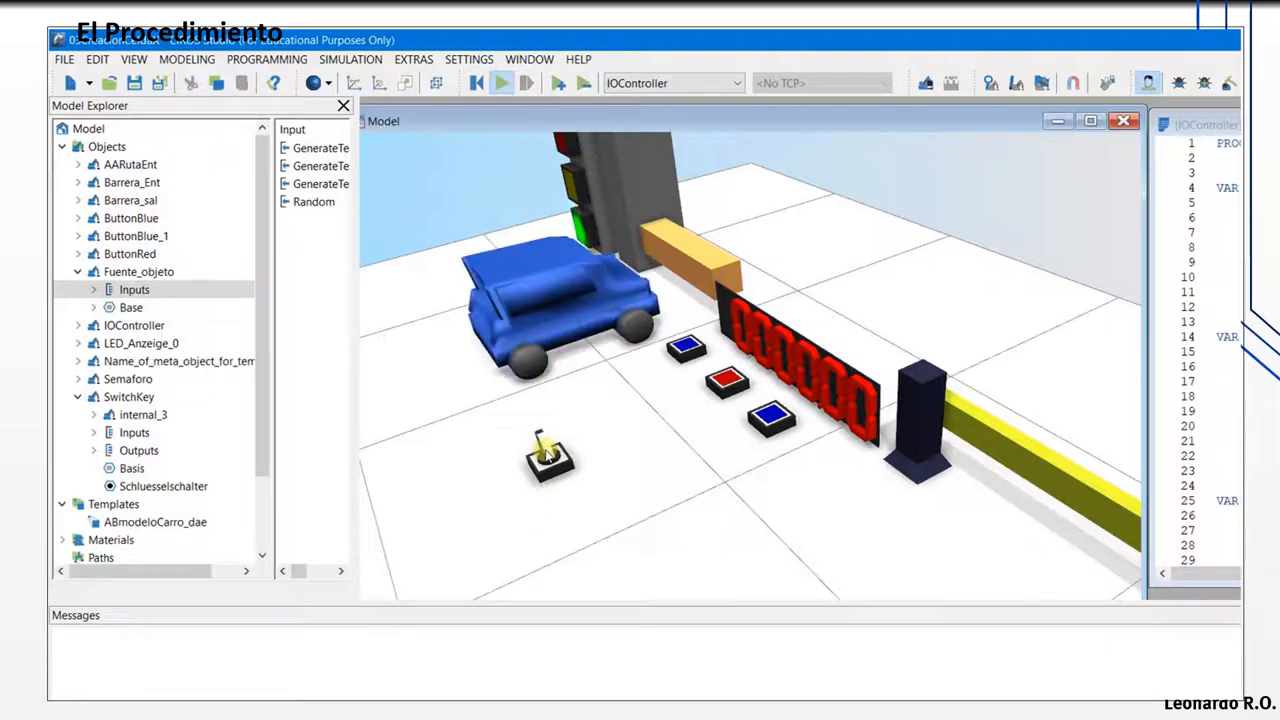
pyautogui.click(547, 455)
pyautogui.moveTo(587, 409); pyautogui.dragTo(560, 442, button='middle')
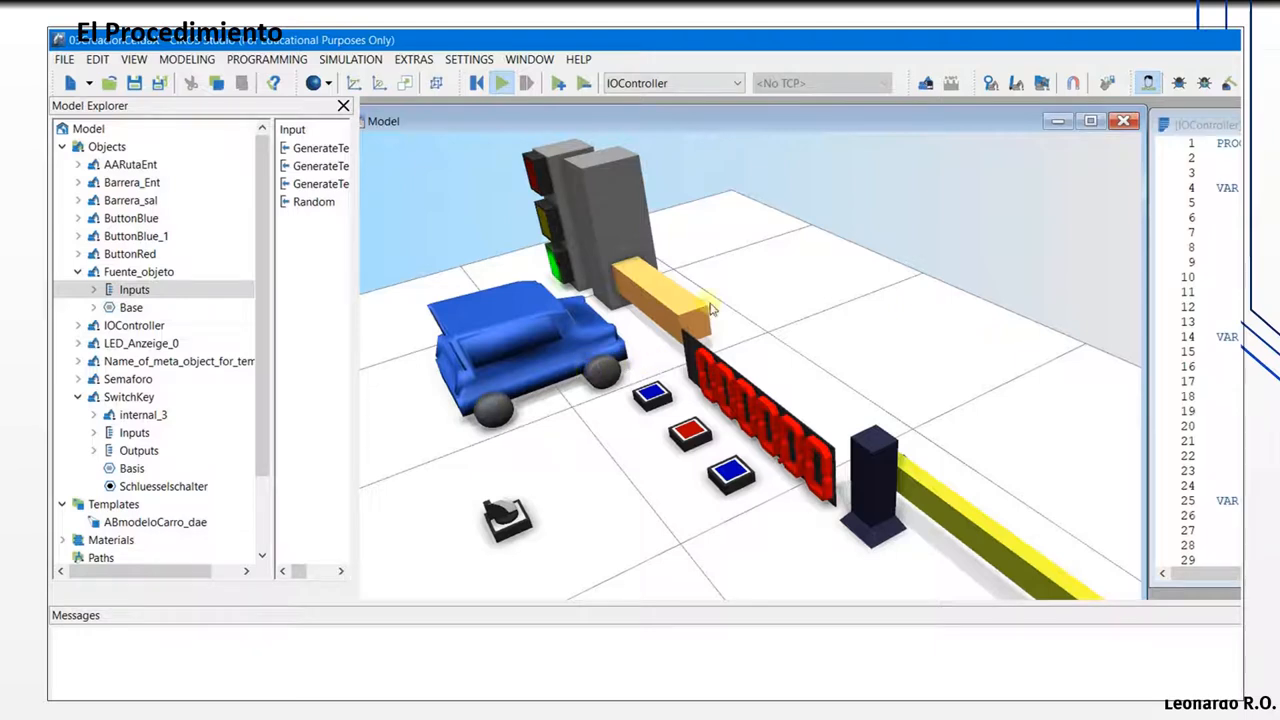
pyautogui.click(651, 398)
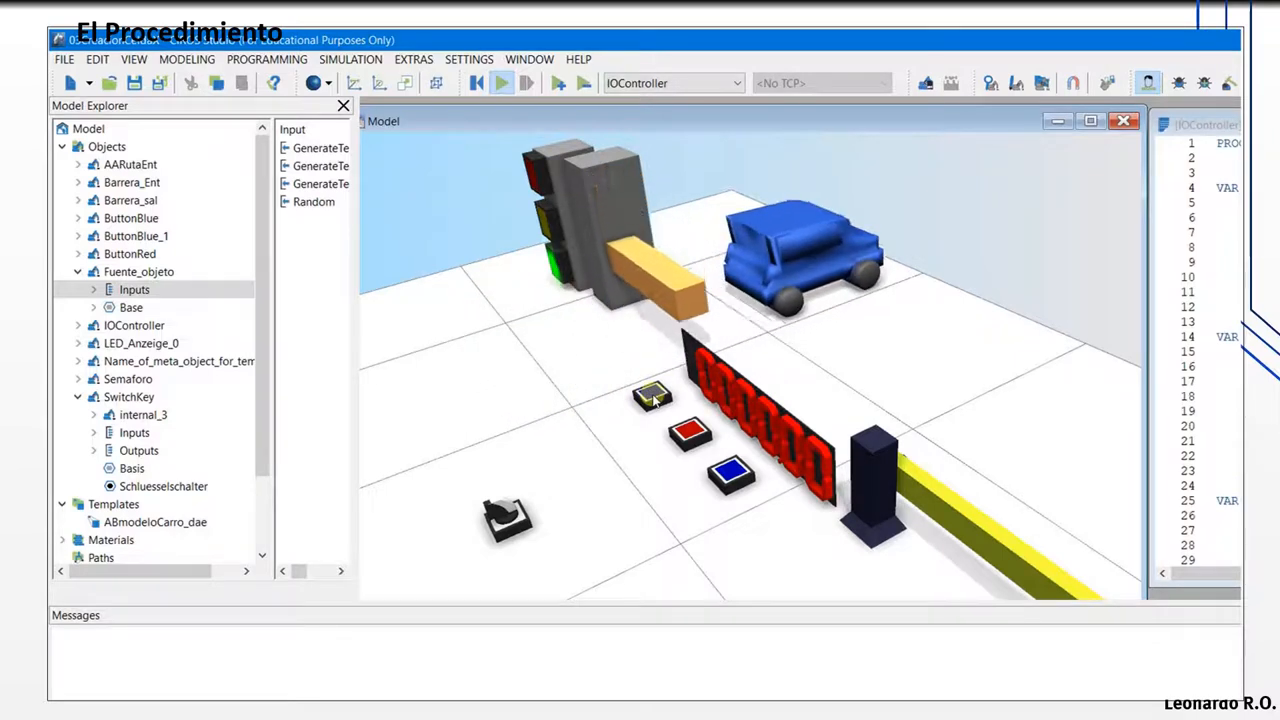
# Step: Generate a second car with the rotating switch, admit it with the same blue button, and stop the simulation
pyautogui.click(505, 512)
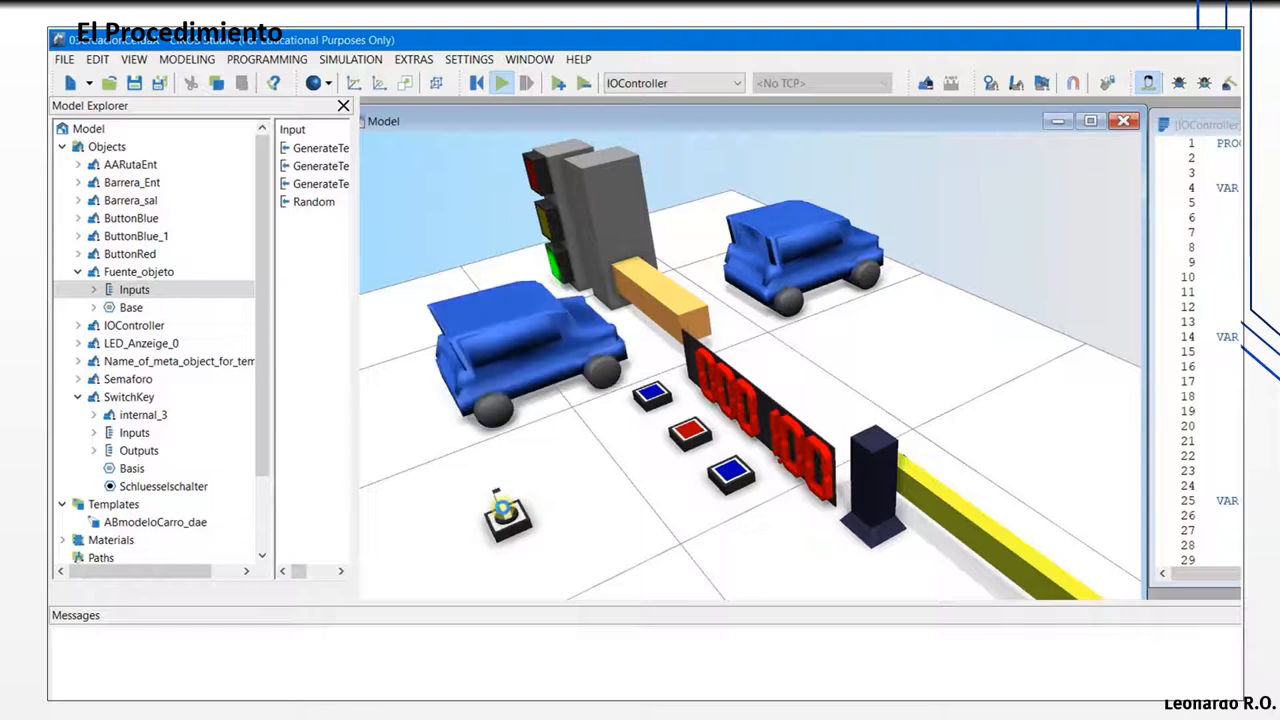
pyautogui.click(651, 398)
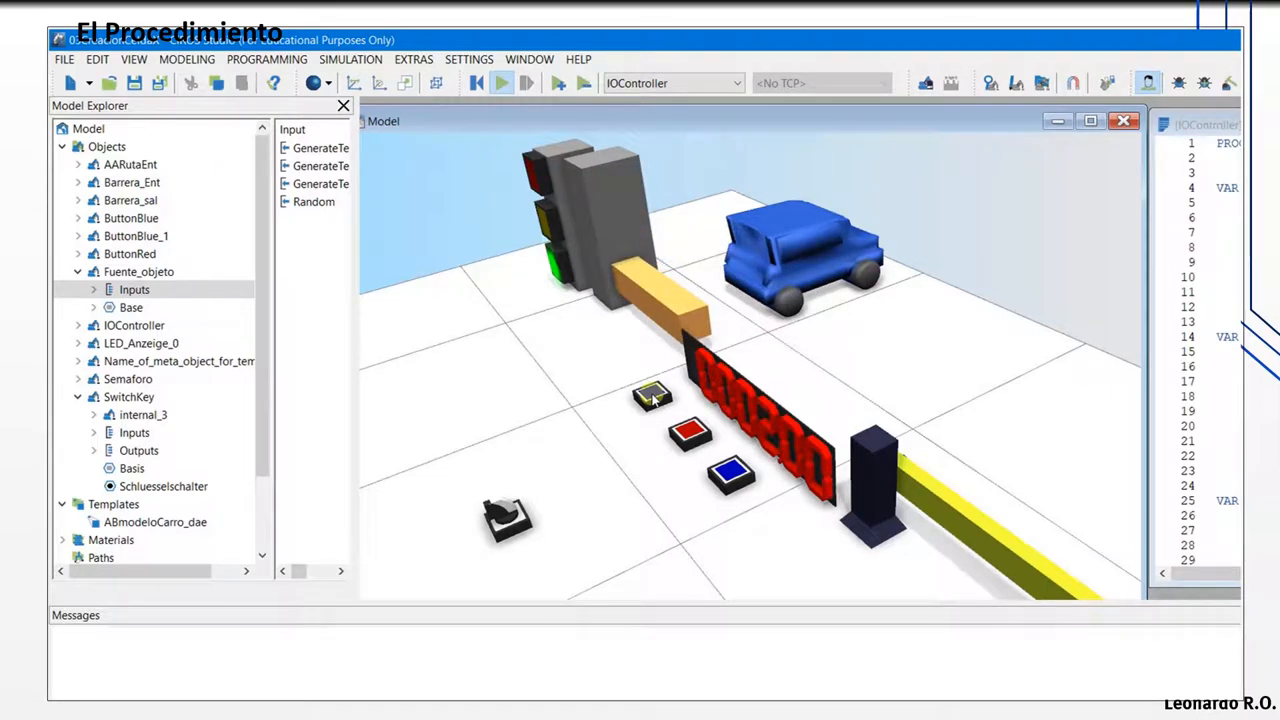
pyautogui.click(503, 508)
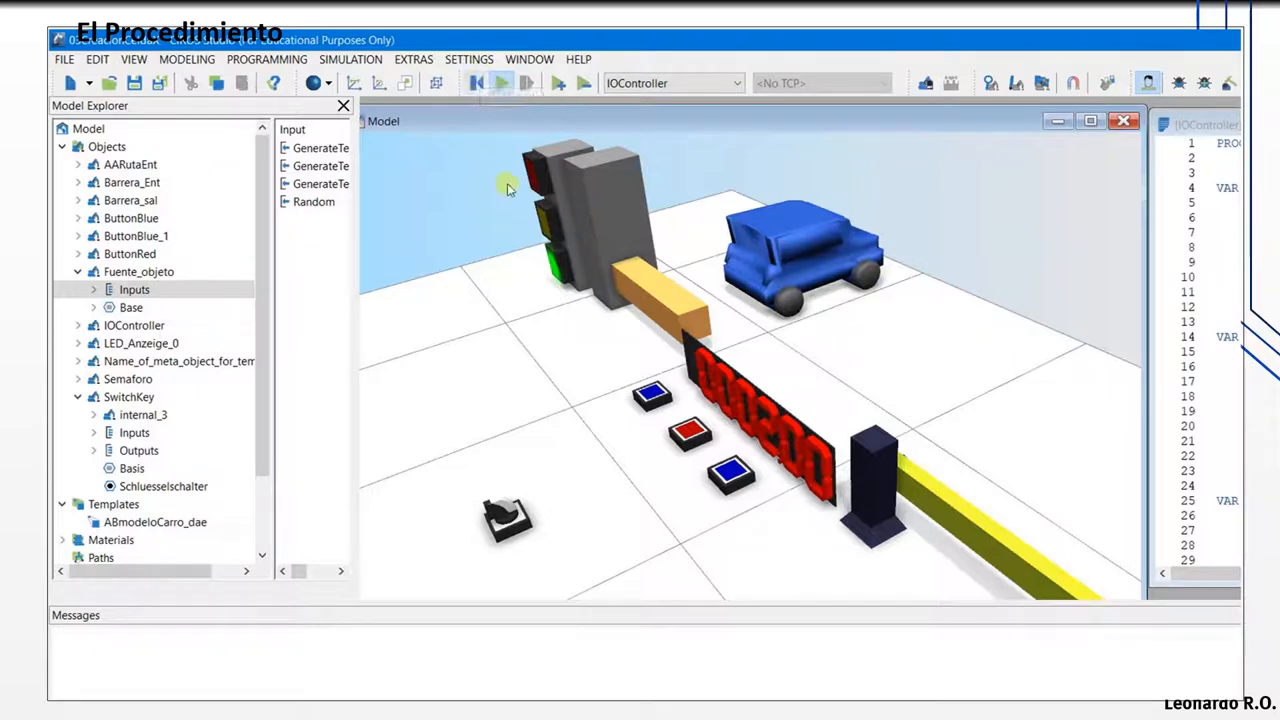
pyautogui.click(501, 83)
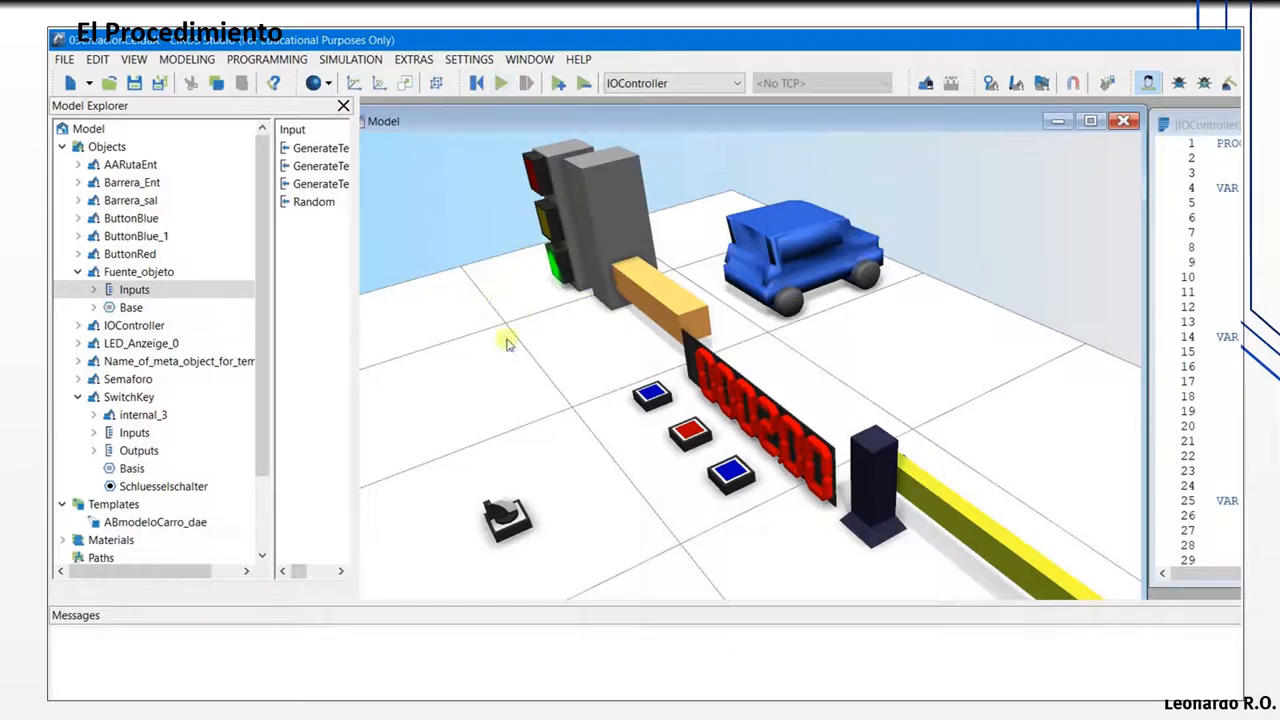
# Step: Widen the Model Explorer and examine the generated cars under Name_of_meta_object_for_template_0 and the template ABmodeloCarro_dae
pyautogui.click(78, 397)
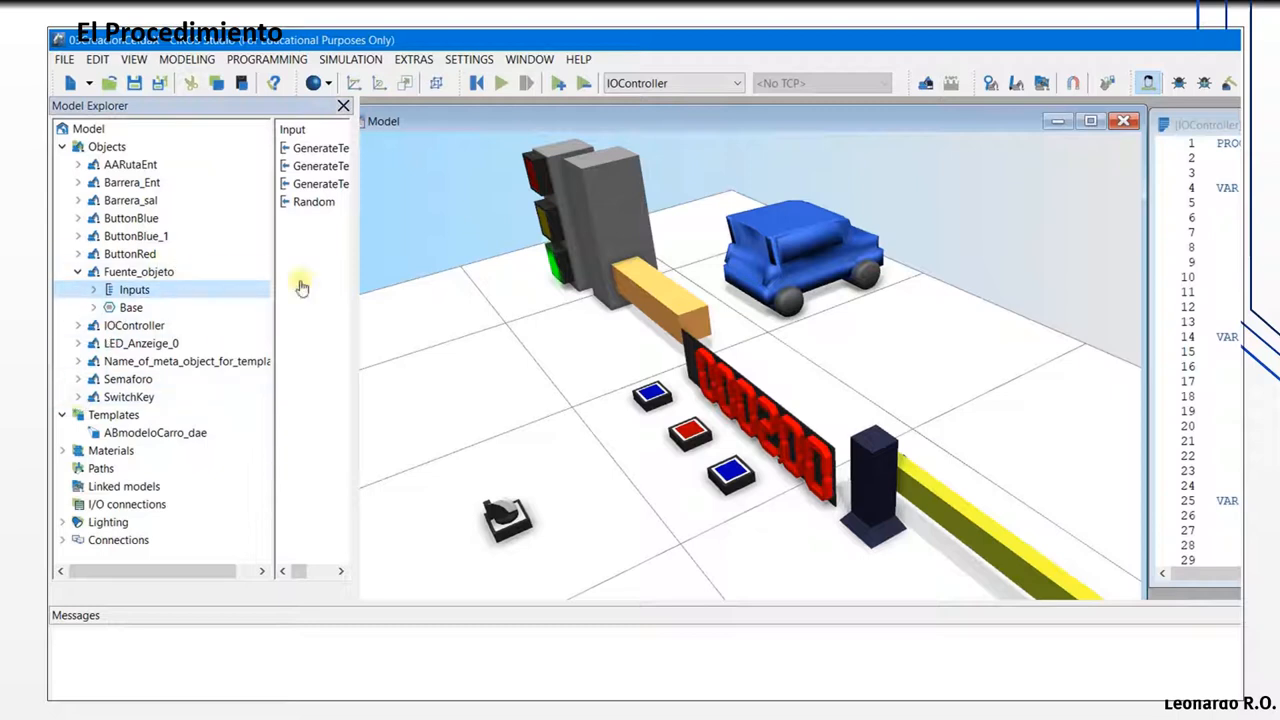
pyautogui.click(80, 273)
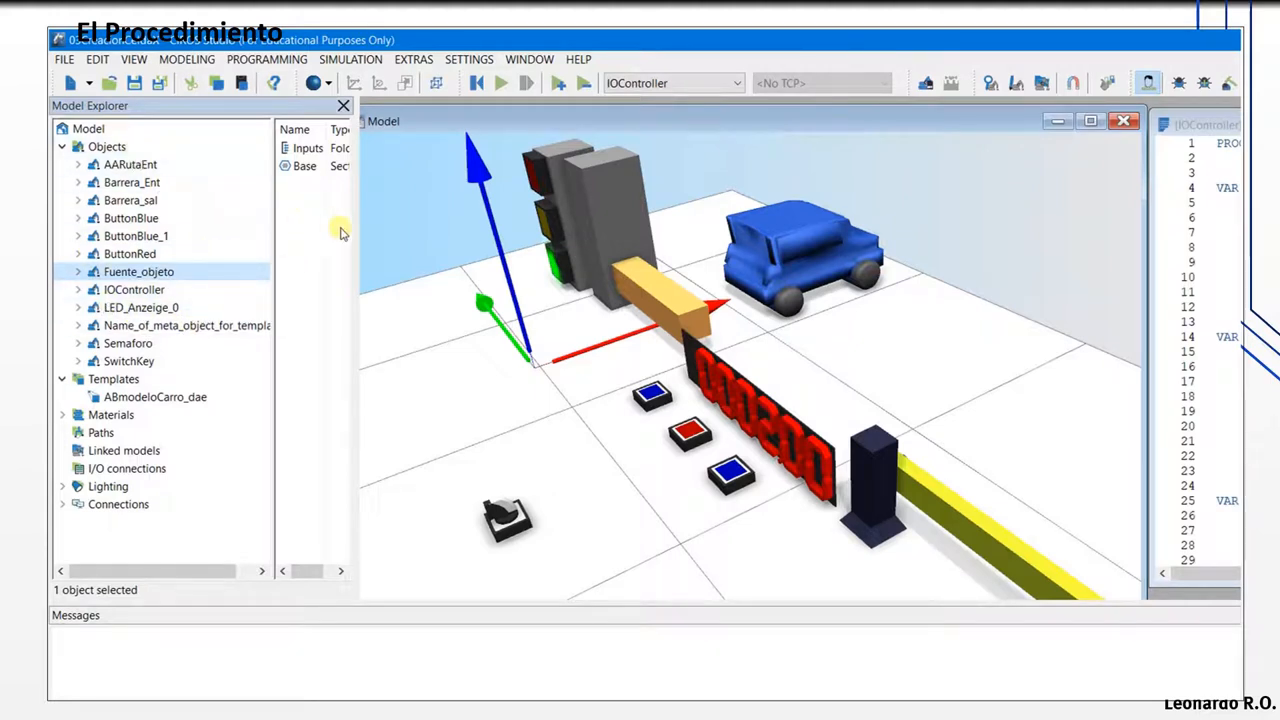
pyautogui.moveTo(355, 232); pyautogui.dragTo(465, 238)
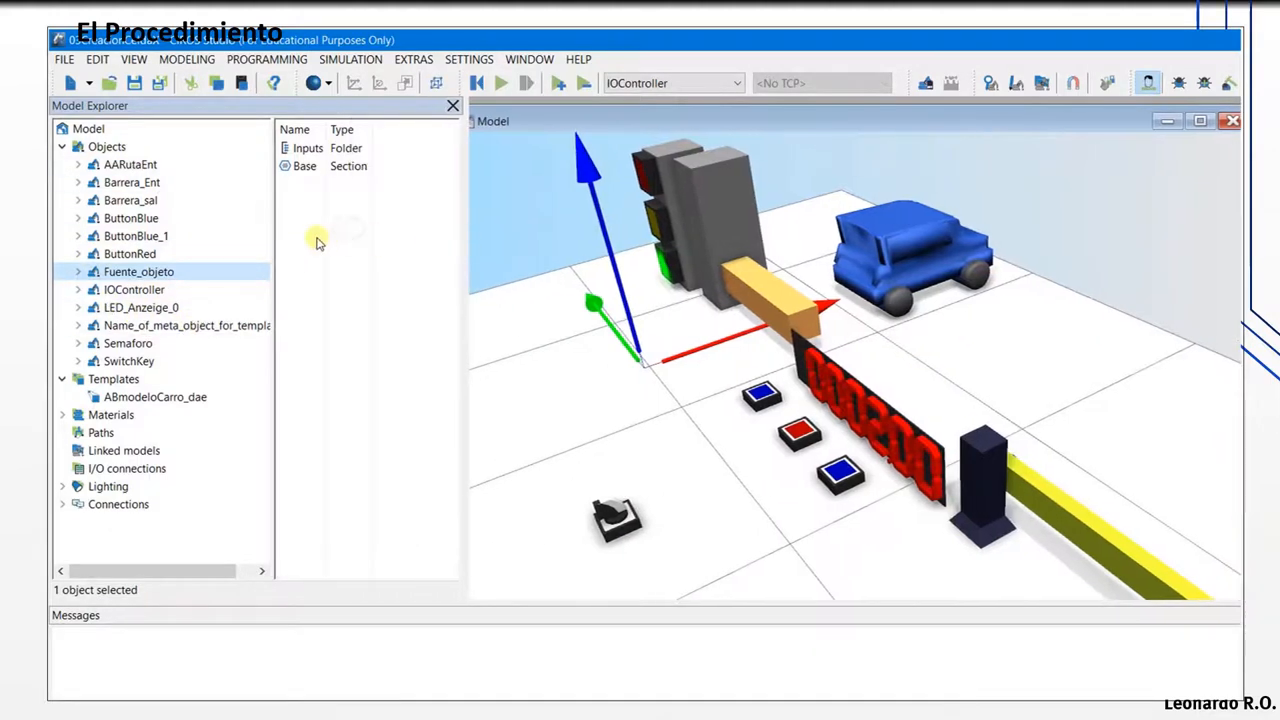
pyautogui.moveTo(274, 236); pyautogui.dragTo(323, 234)
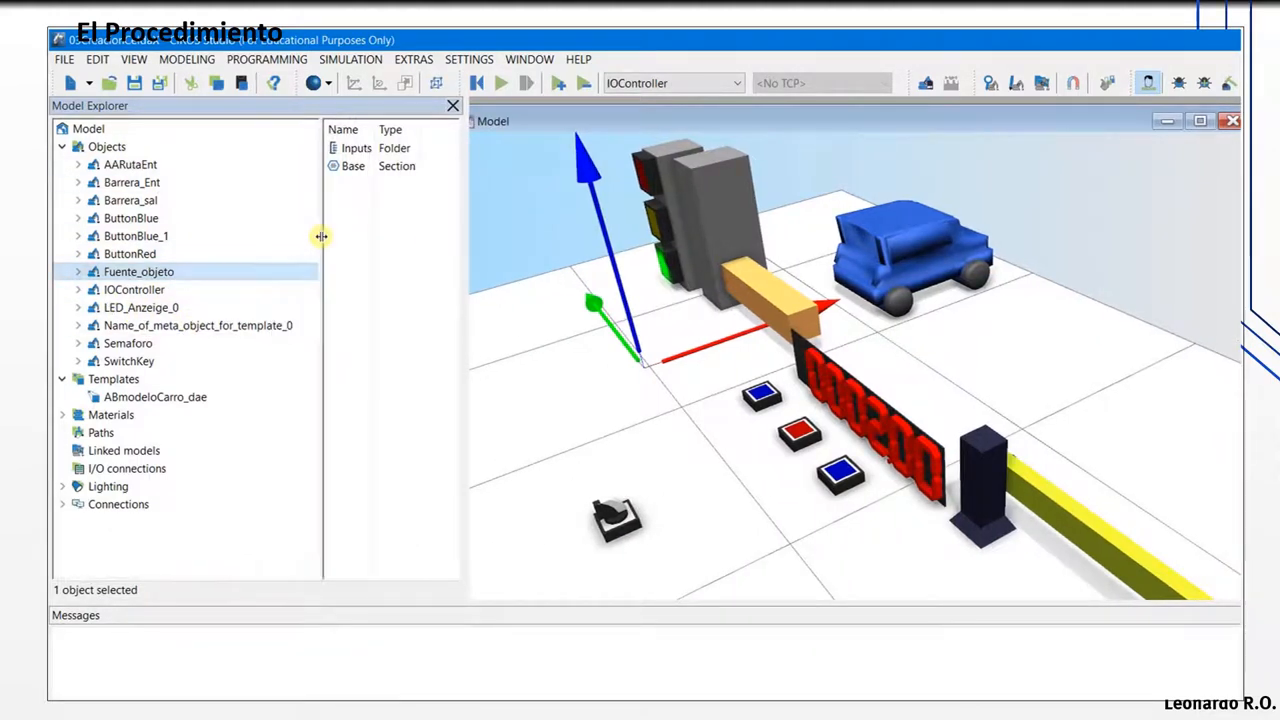
pyautogui.click(158, 328)
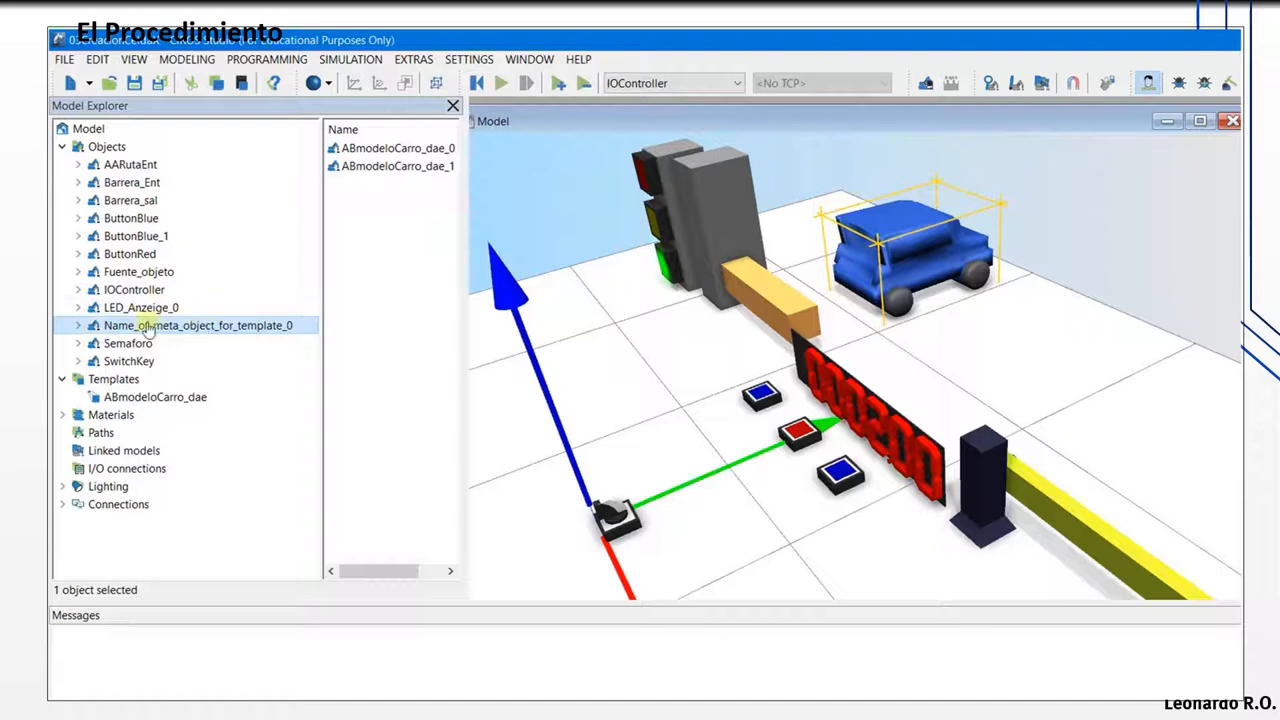
pyautogui.click(130, 400)
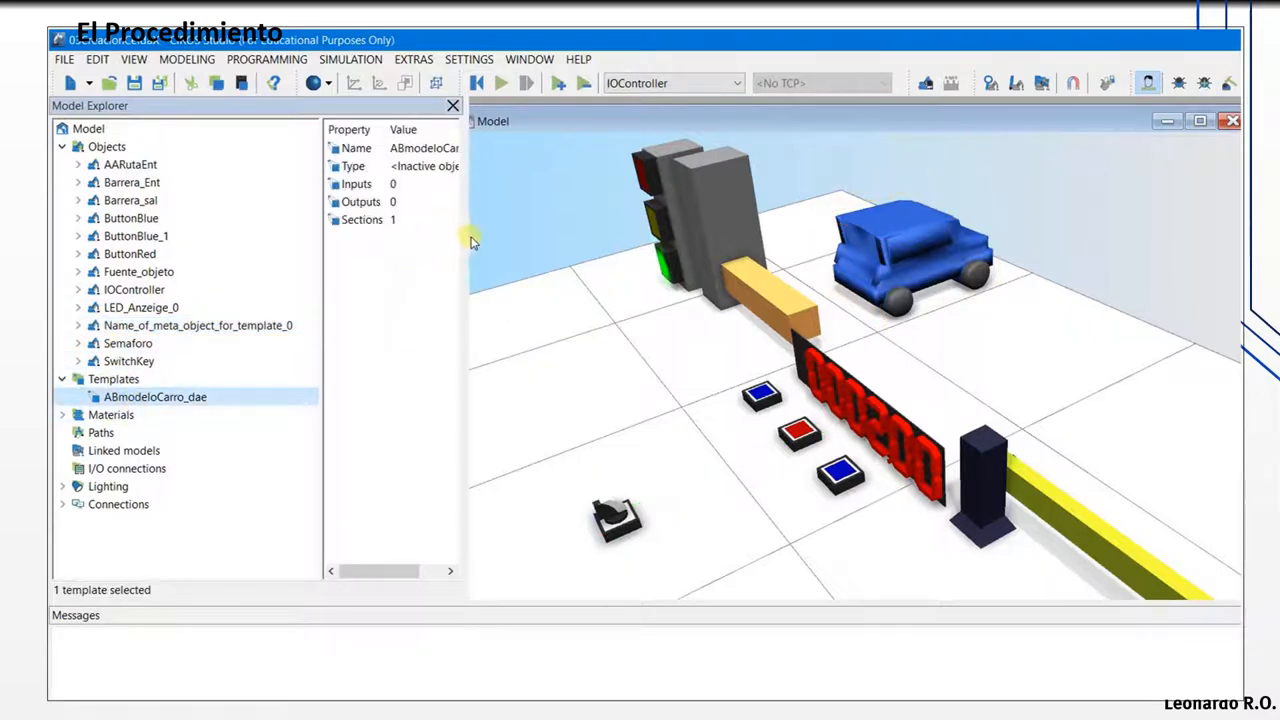
# Step: Set the target object for template ABmodeloCarro_dae in the object source properties of Fuente_objeto to Carros_generados
pyautogui.moveTo(464, 244); pyautogui.dragTo(529, 243)
pyautogui.doubleClick(80, 382)
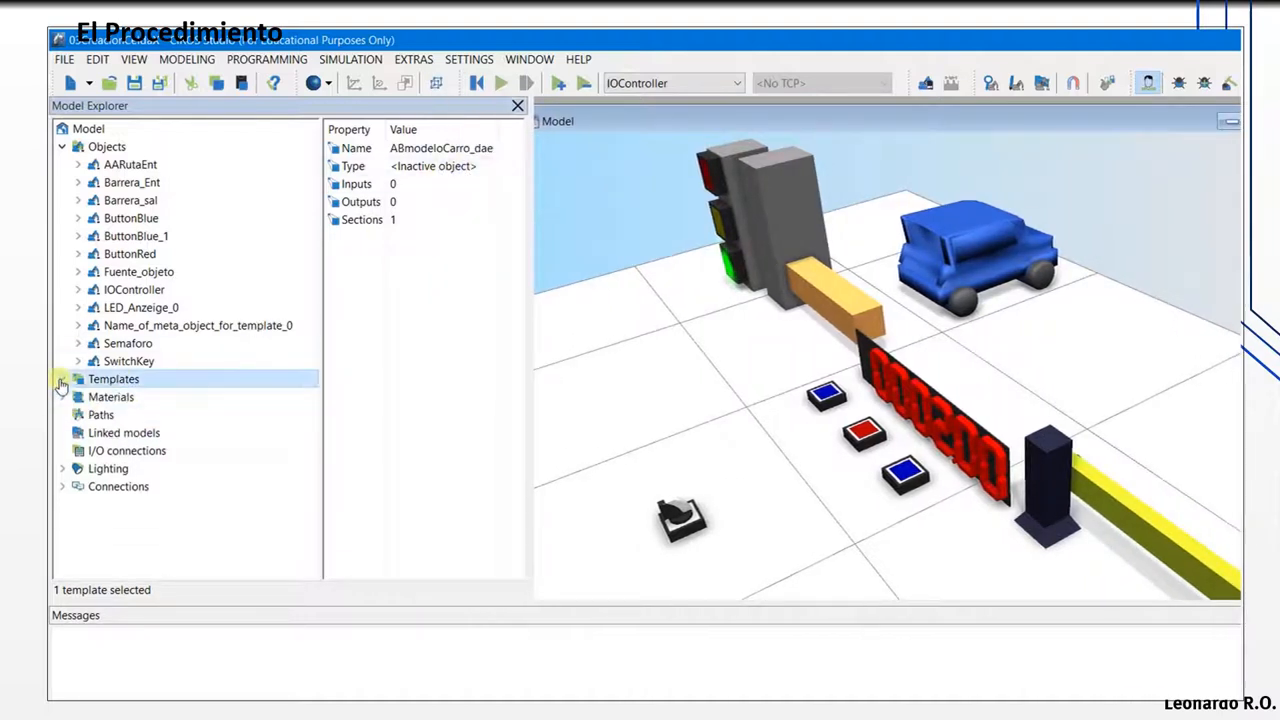
pyautogui.click(142, 274)
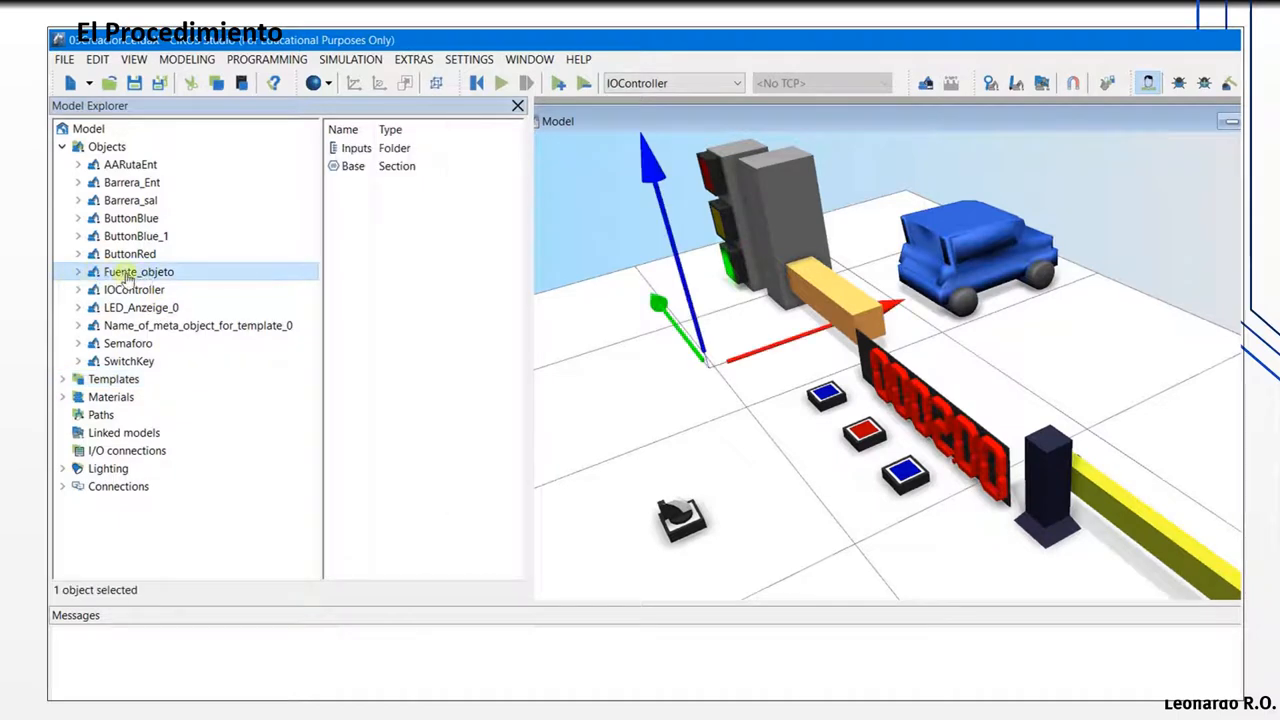
pyautogui.rightClick(127, 279)
pyautogui.click(176, 511)
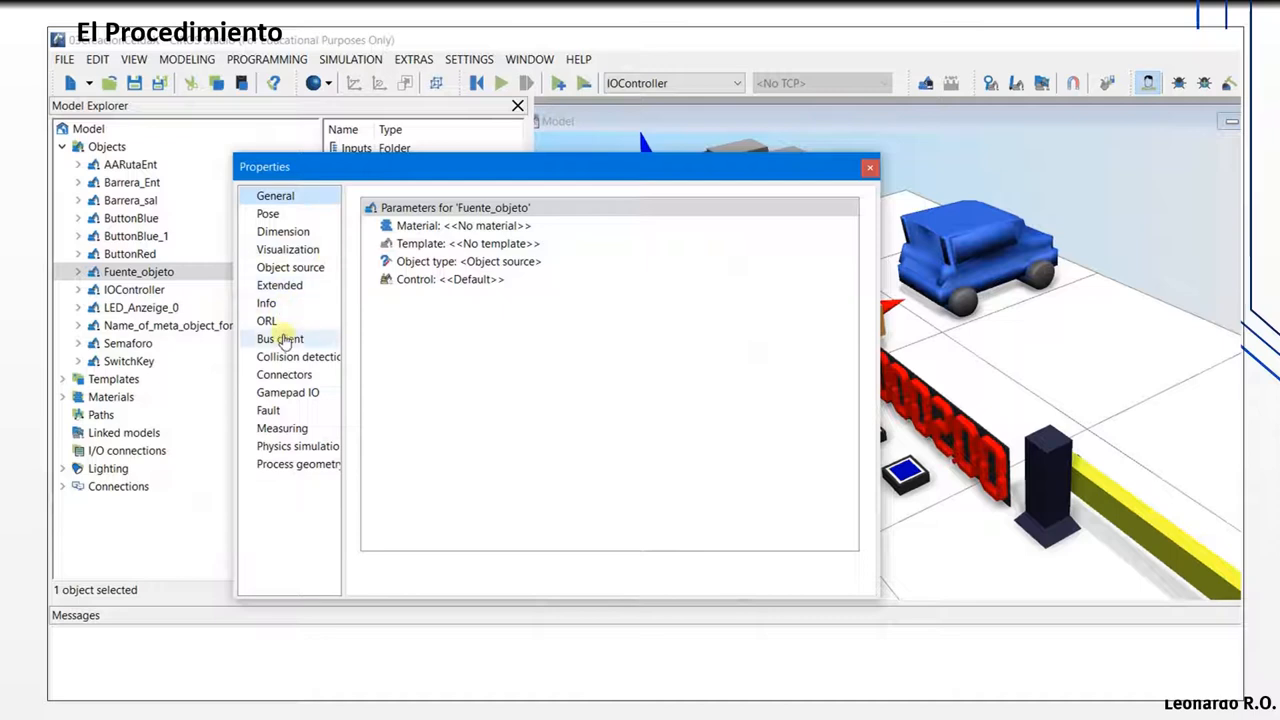
pyautogui.click(290, 268)
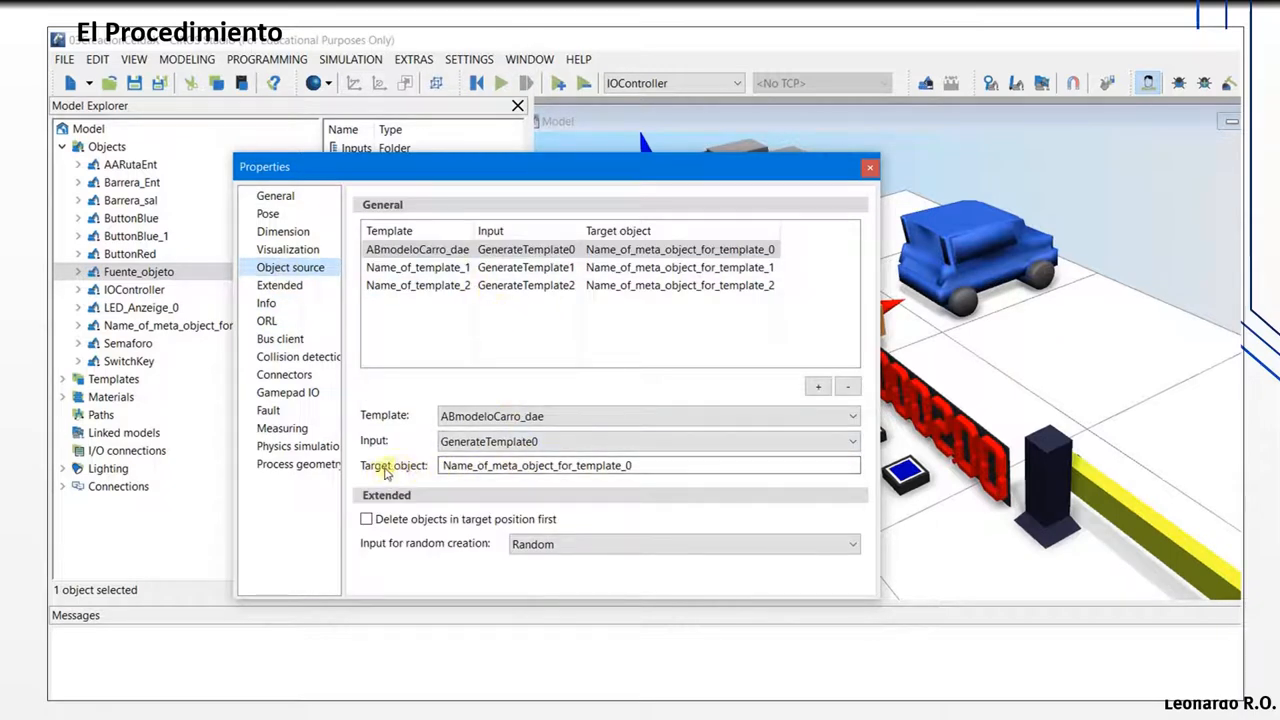
pyautogui.moveTo(643, 466); pyautogui.dragTo(455, 476)
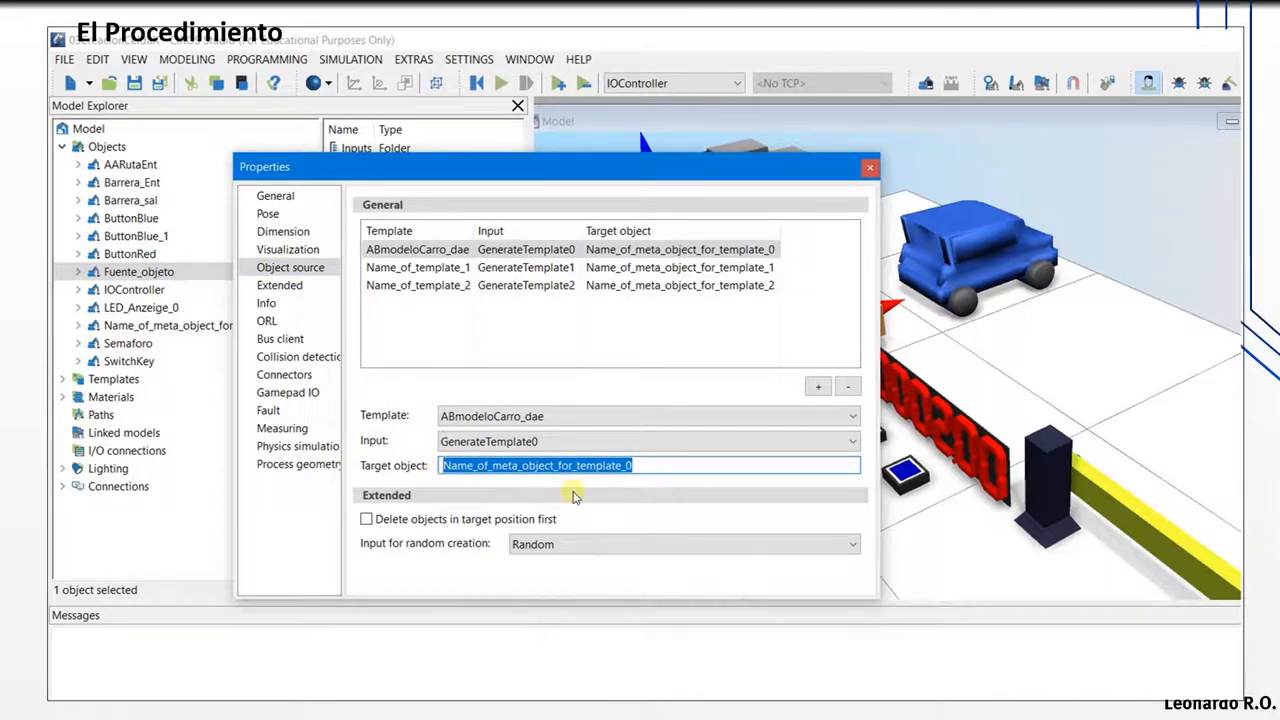
pyautogui.write('Carros_generados')
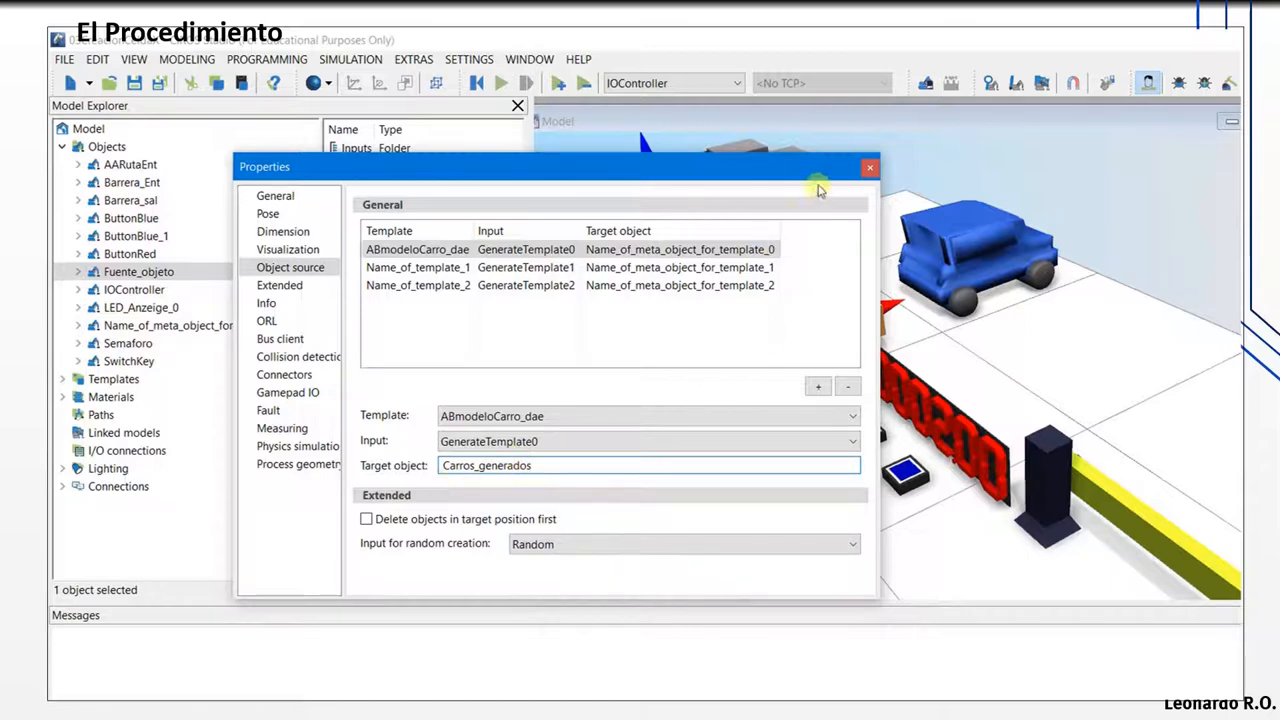
pyautogui.click(869, 168)
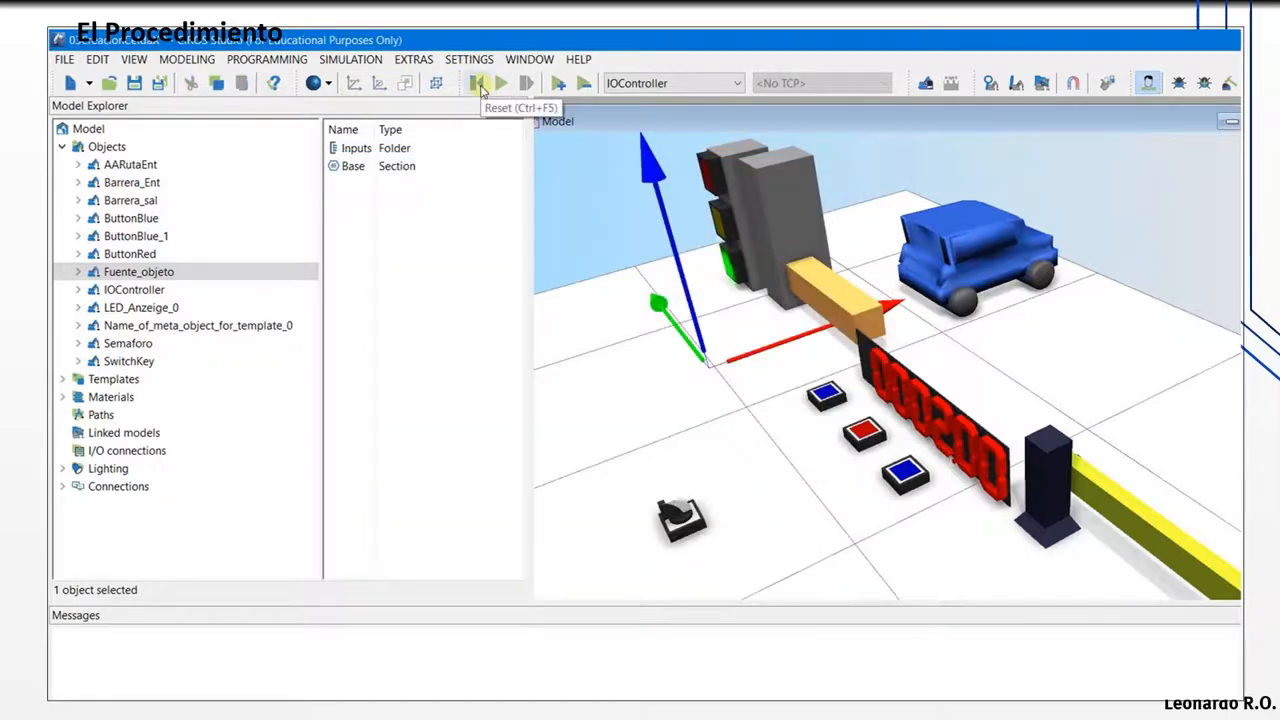
# Step: Check which cars are grouped under Name_of_meta_object_for_template_0, then reset the simulation
pyautogui.click(140, 326)
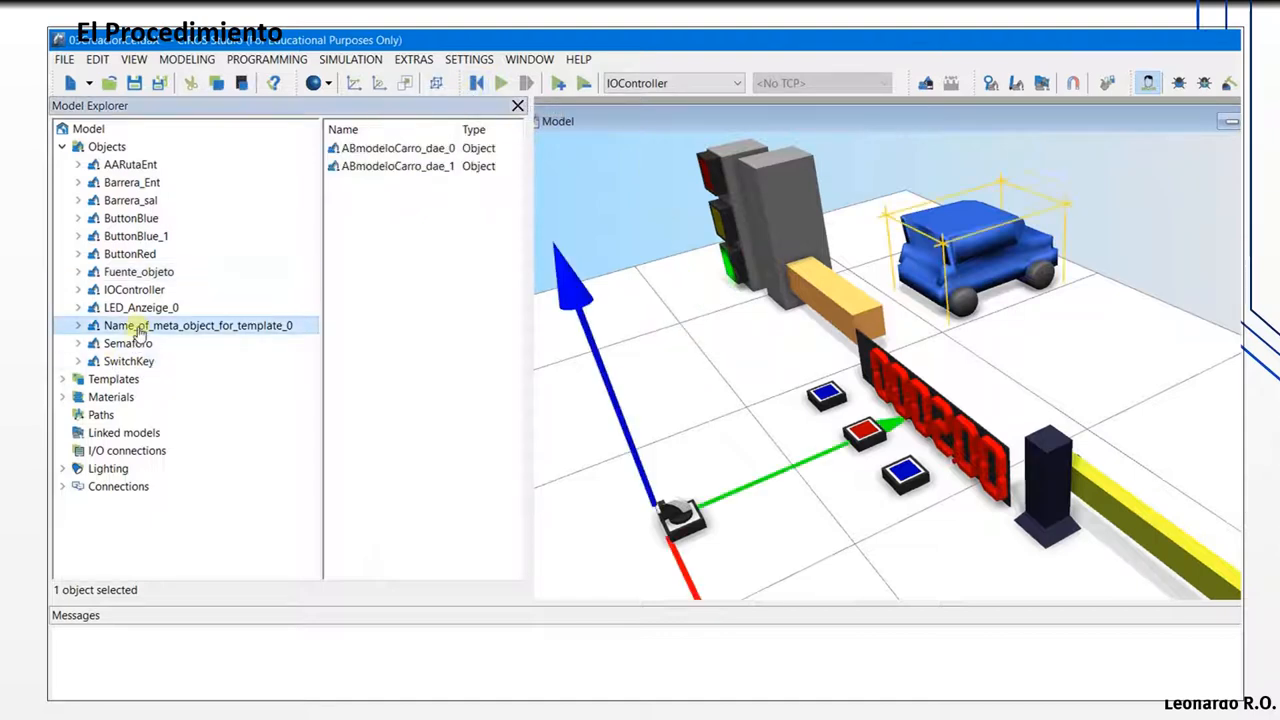
pyautogui.click(79, 326)
pyautogui.click(199, 344)
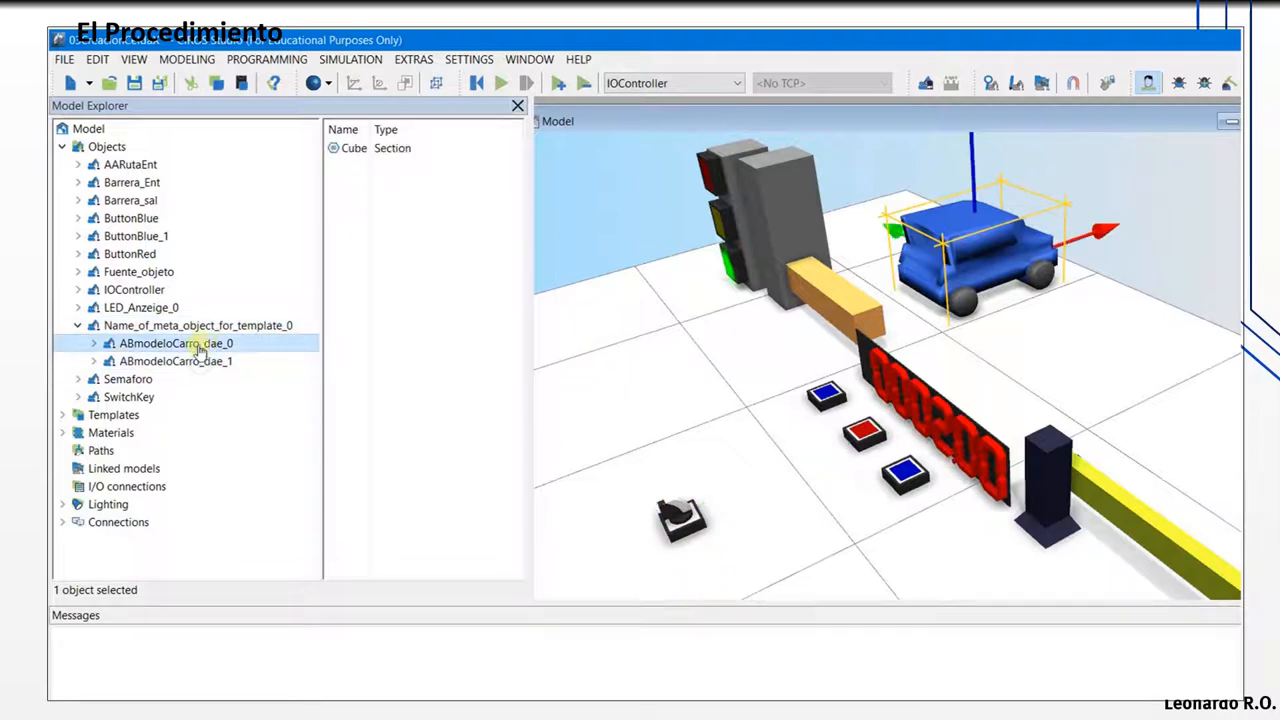
pyautogui.click(207, 359)
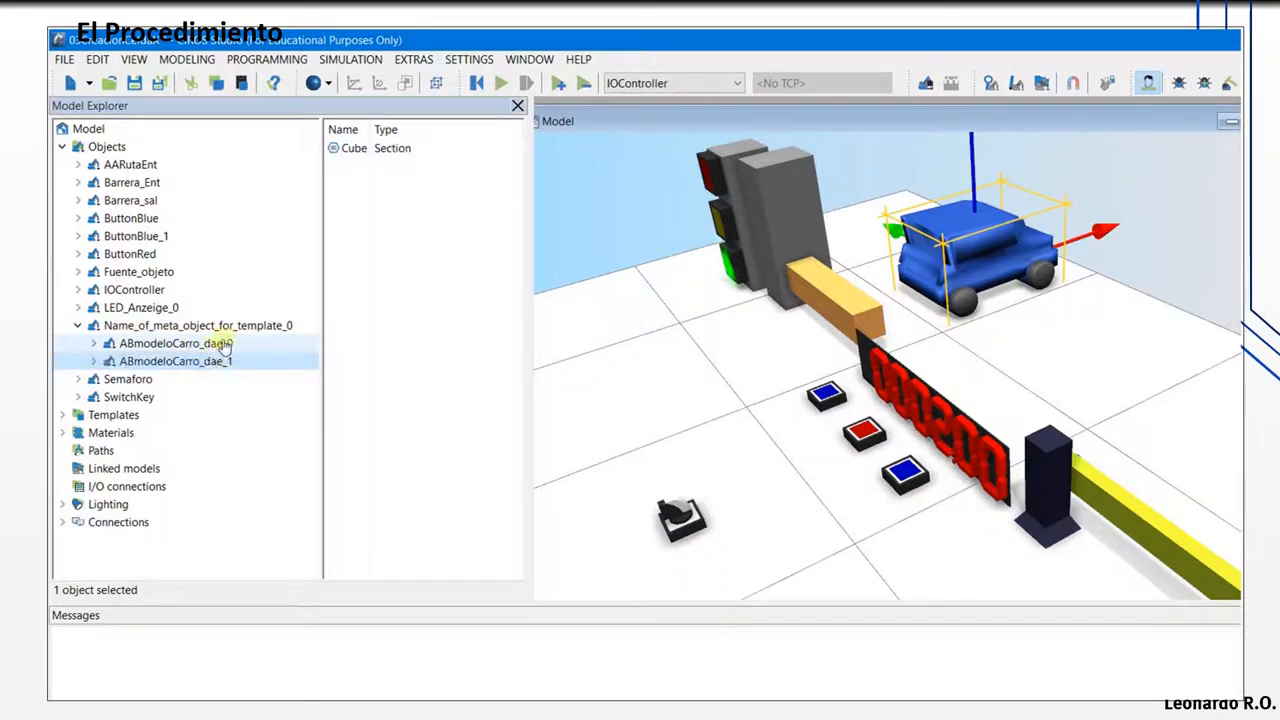
pyautogui.click(86, 328)
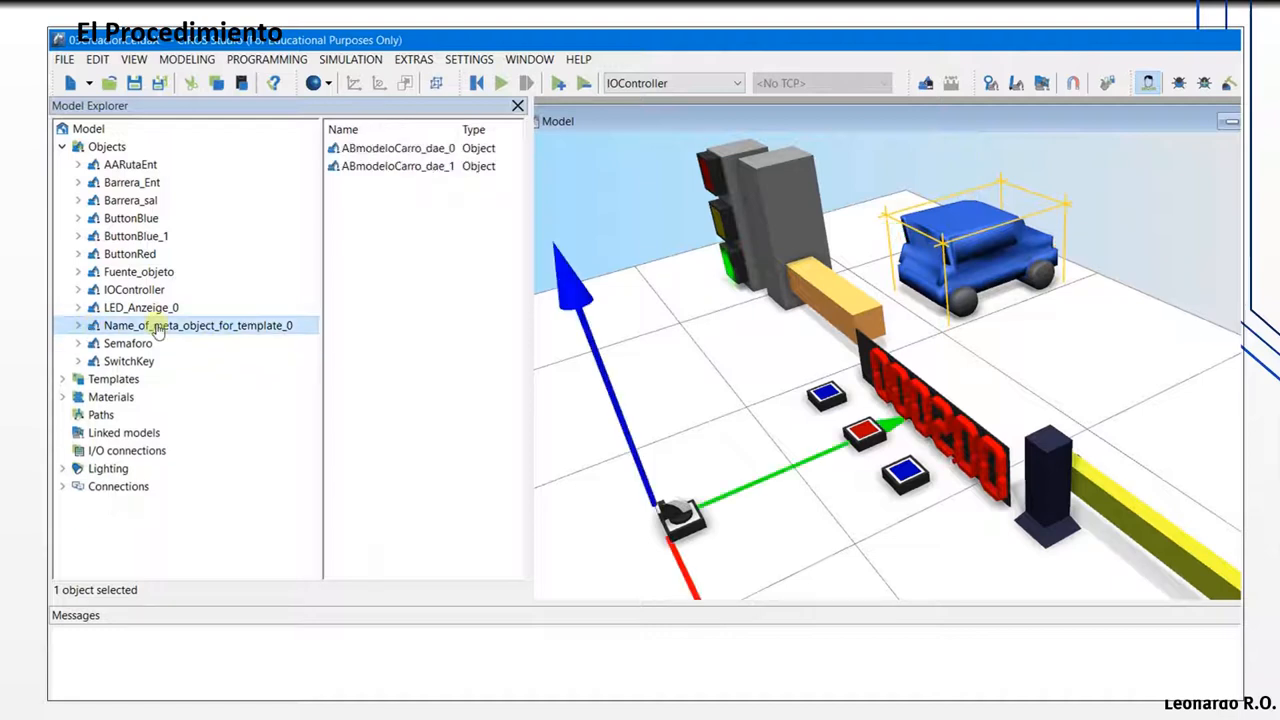
pyautogui.click(477, 85)
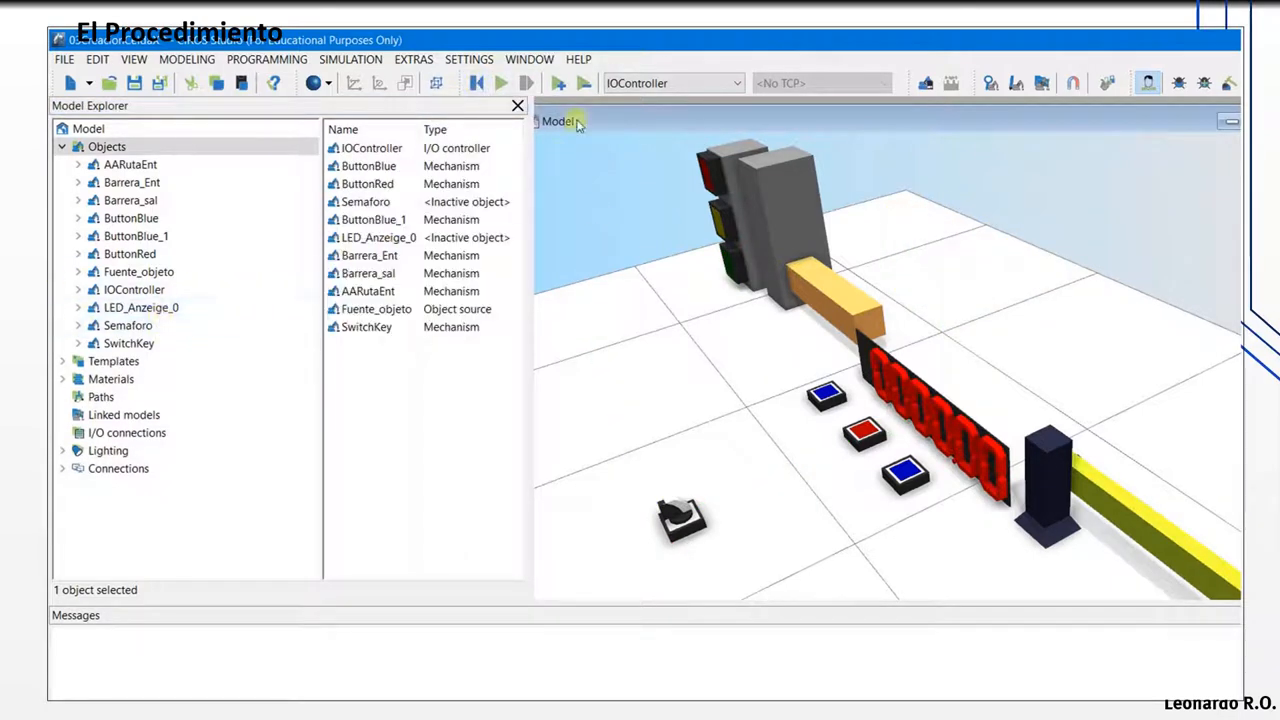
# Step: Run the simulation, generate a car with the rotating switch, and admit it with the blue button nearest the traffic light
pyautogui.click(502, 85)
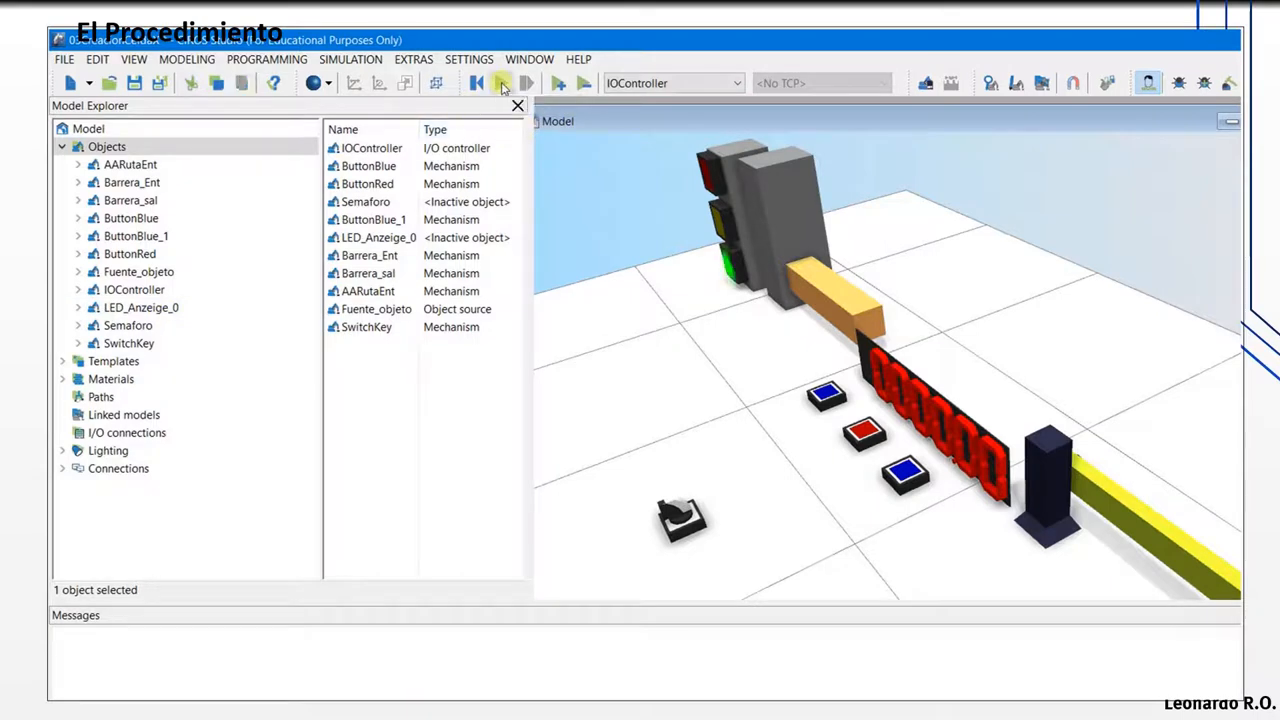
pyautogui.click(680, 508)
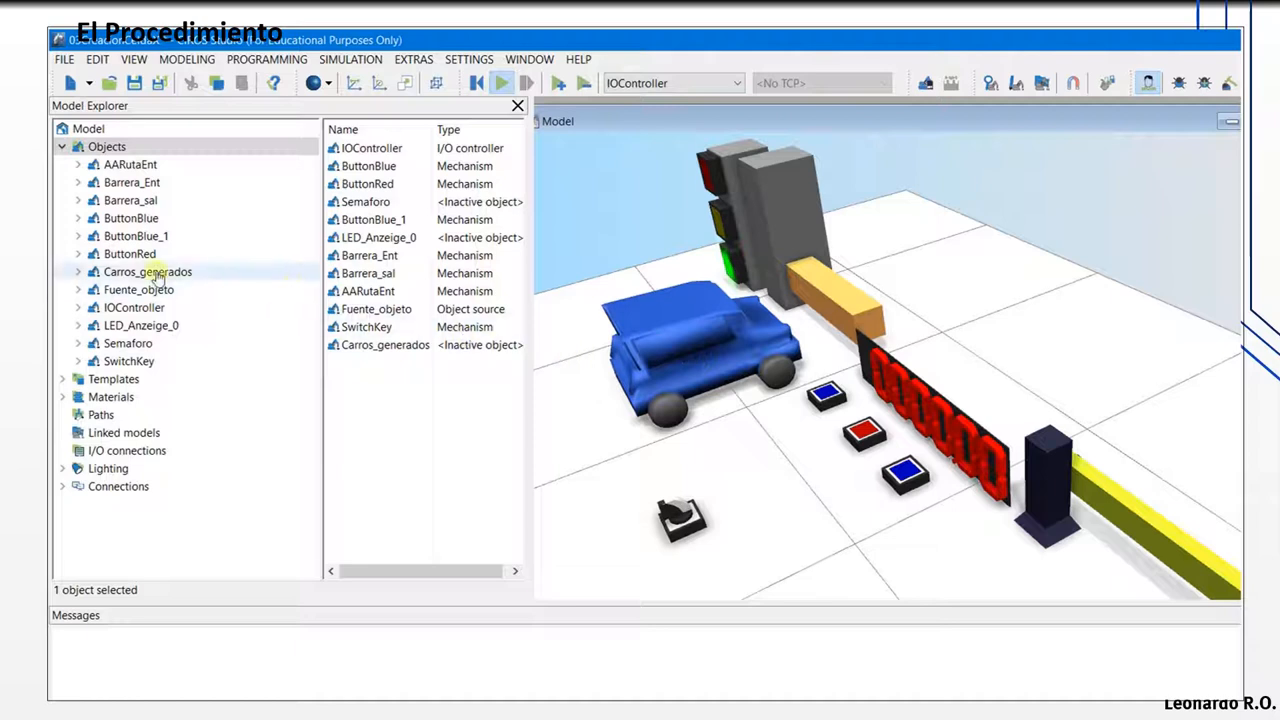
pyautogui.click(79, 273)
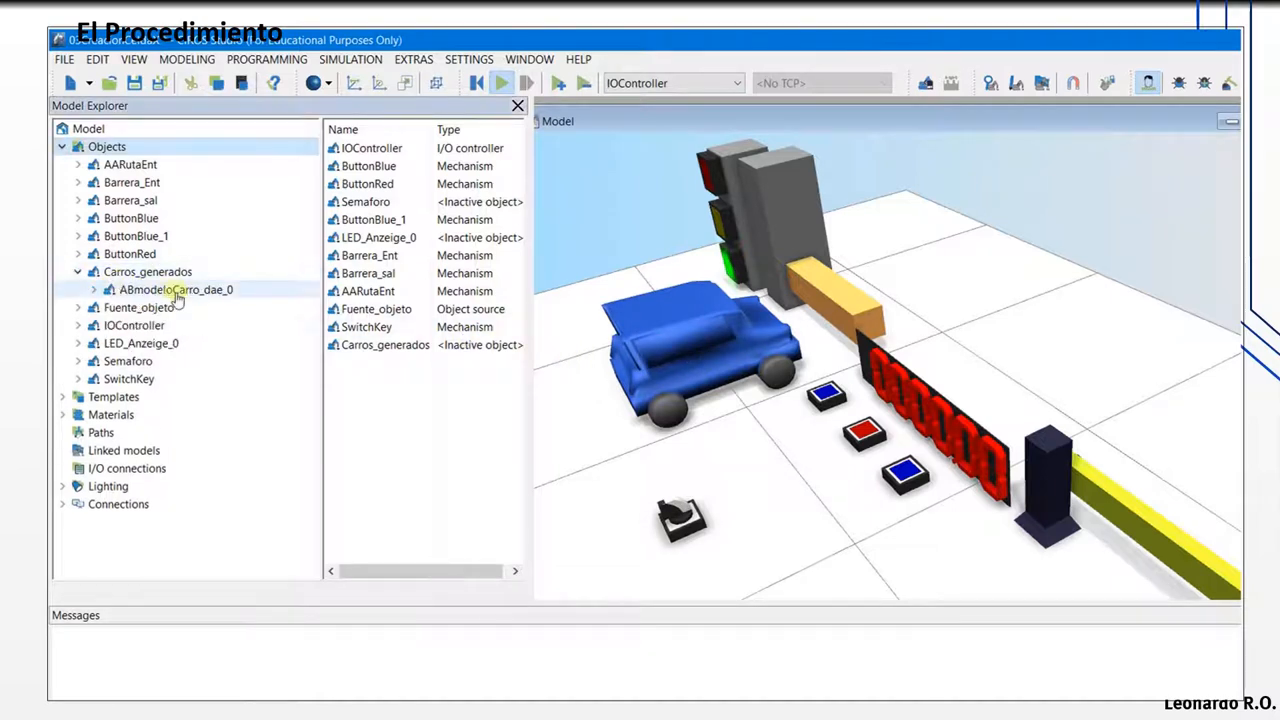
pyautogui.click(822, 396)
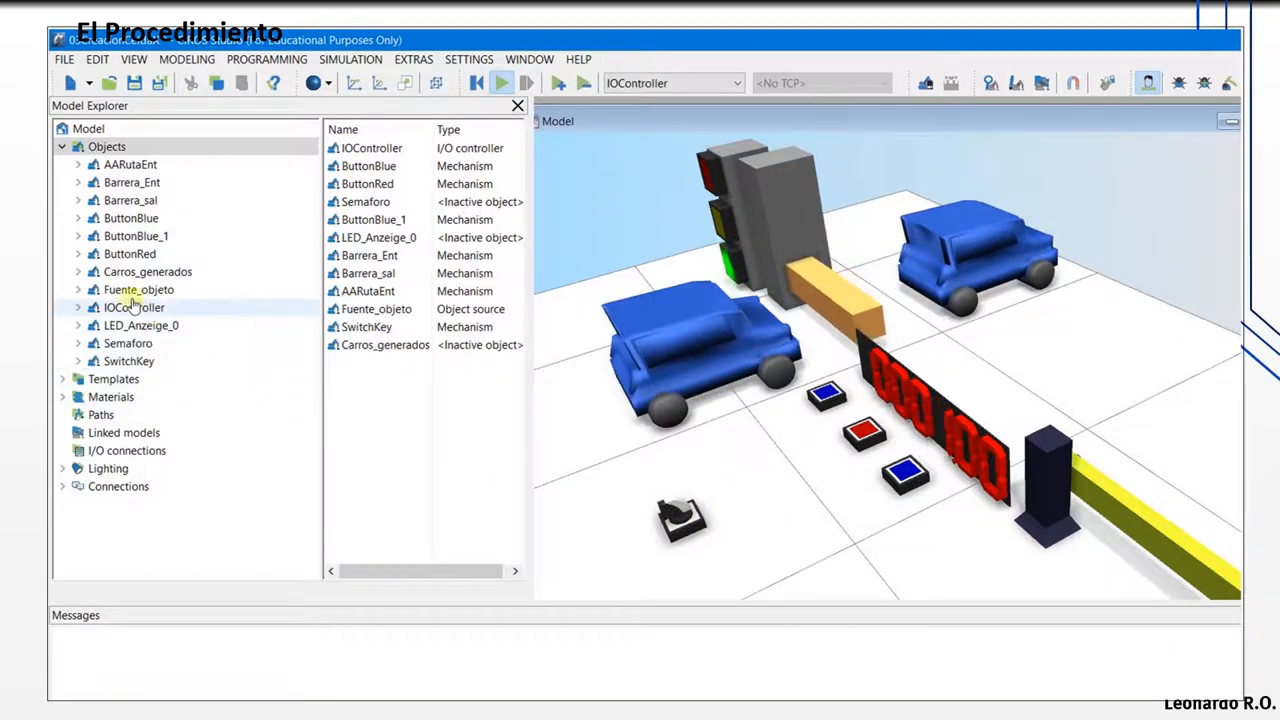
# Step: Examine the generated cars ABmodeloCarro_dae_0 and ABmodeloCarro_dae_1 under Carros_generados and match each one to its car in the model
pyautogui.click(80, 273)
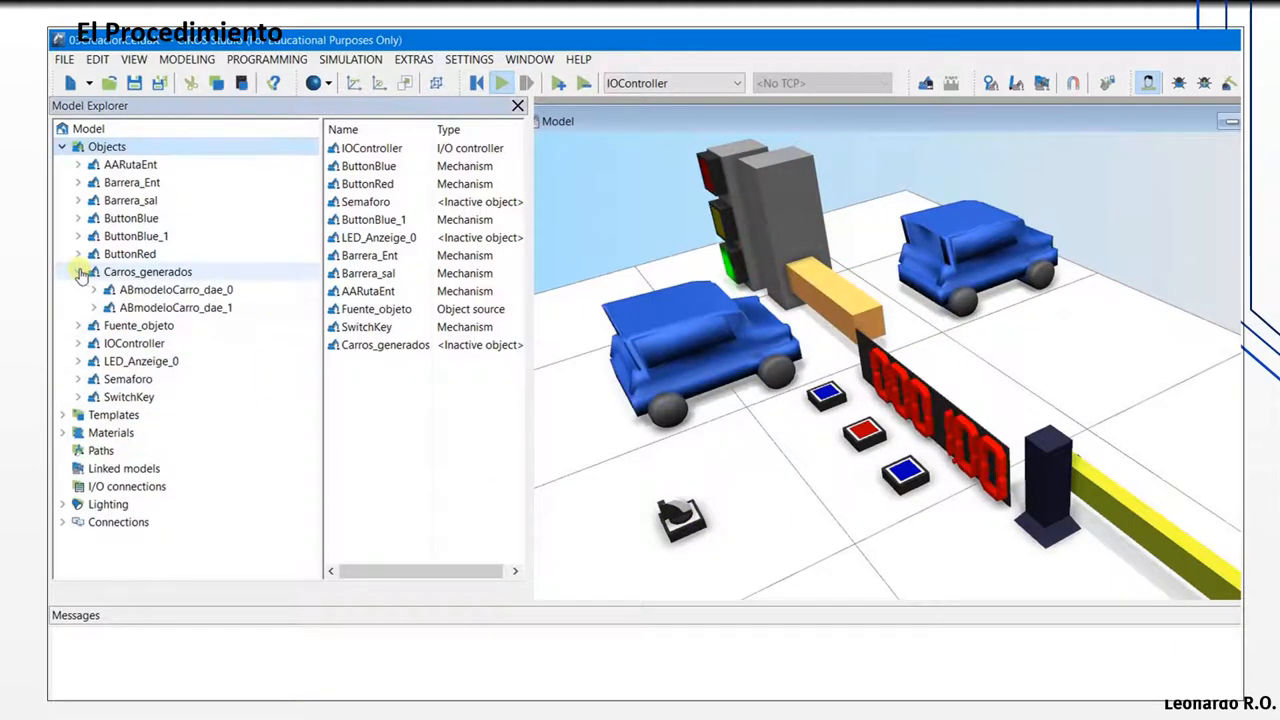
pyautogui.click(205, 290)
pyautogui.click(208, 308)
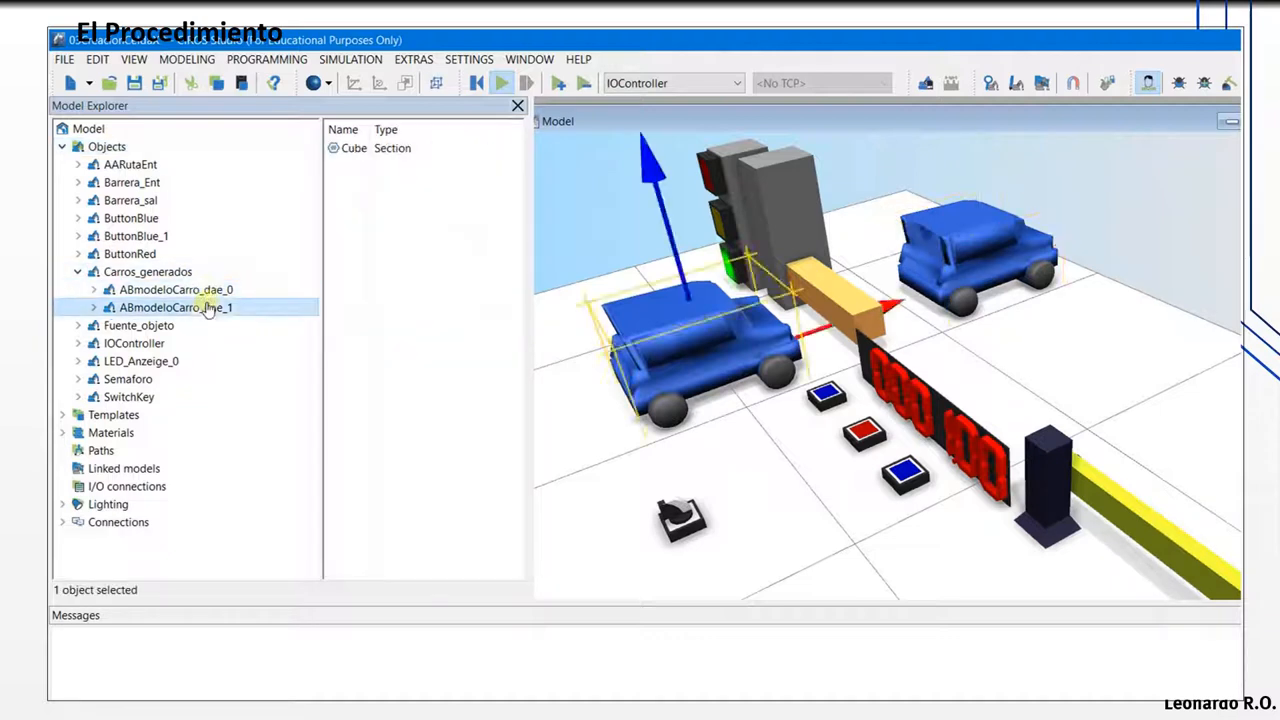
pyautogui.click(205, 290)
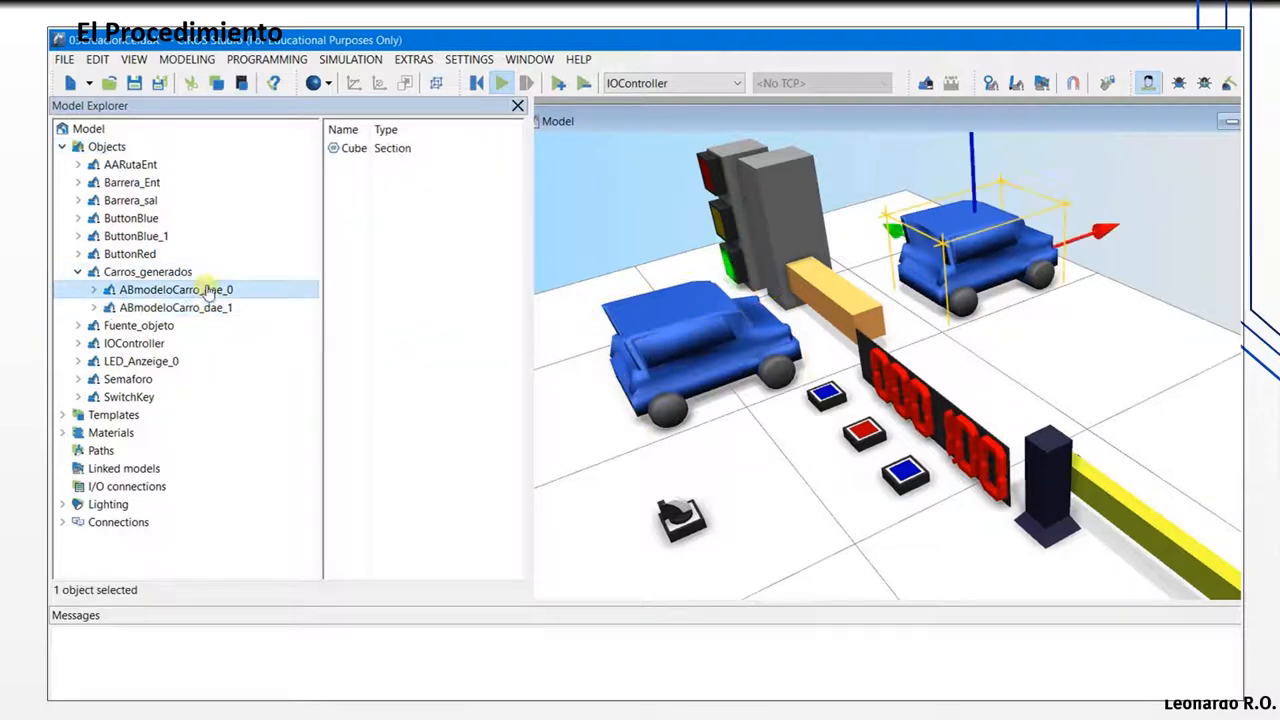
pyautogui.click(79, 272)
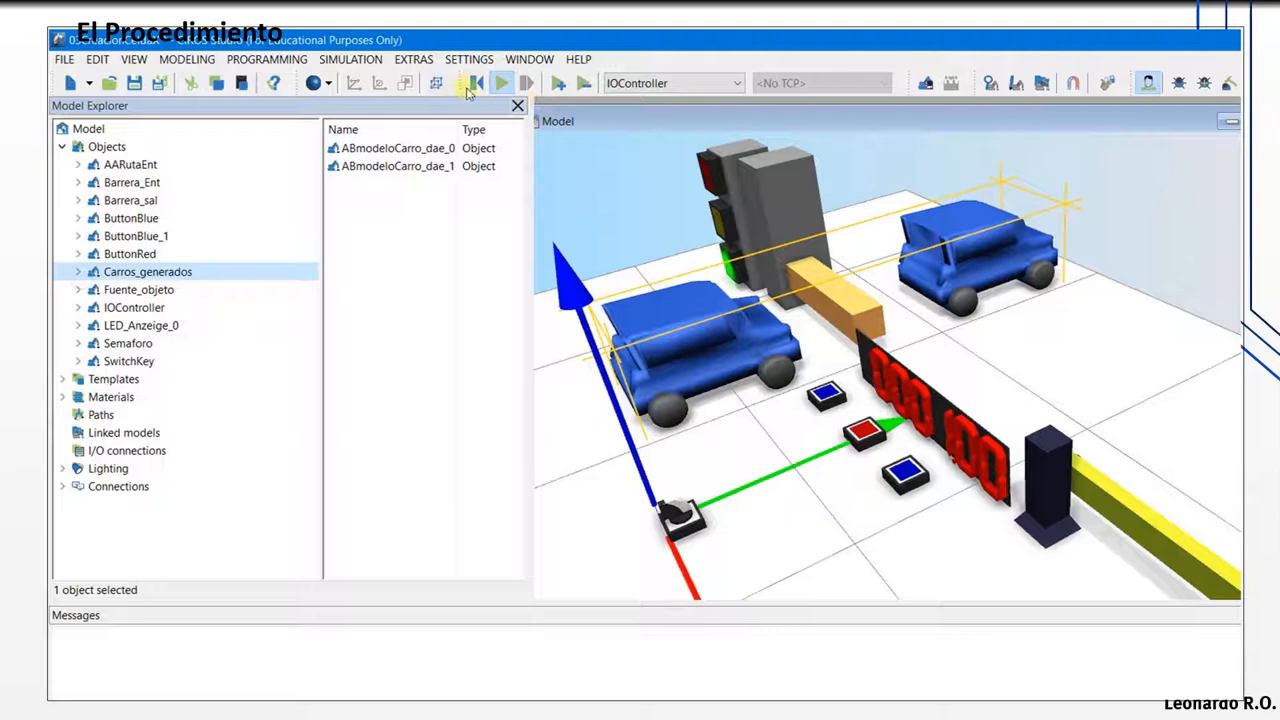
pyautogui.click(499, 84)
pyautogui.click(78, 272)
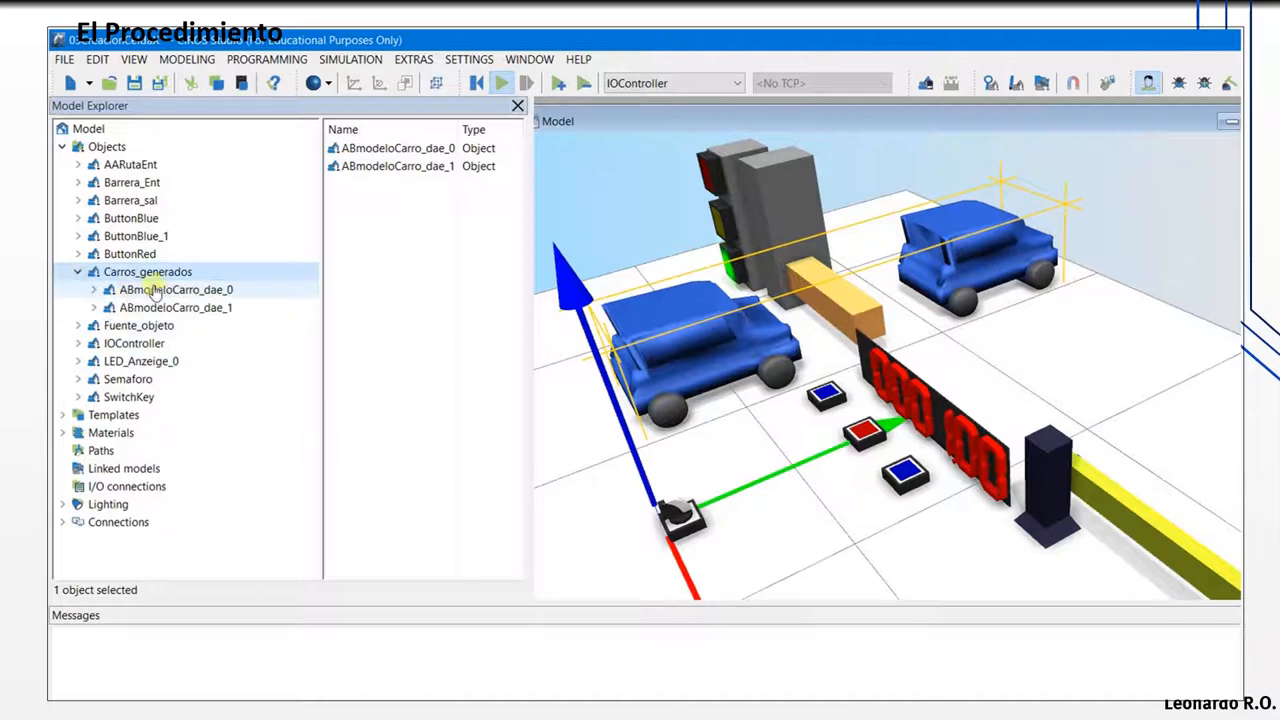
pyautogui.click(160, 290)
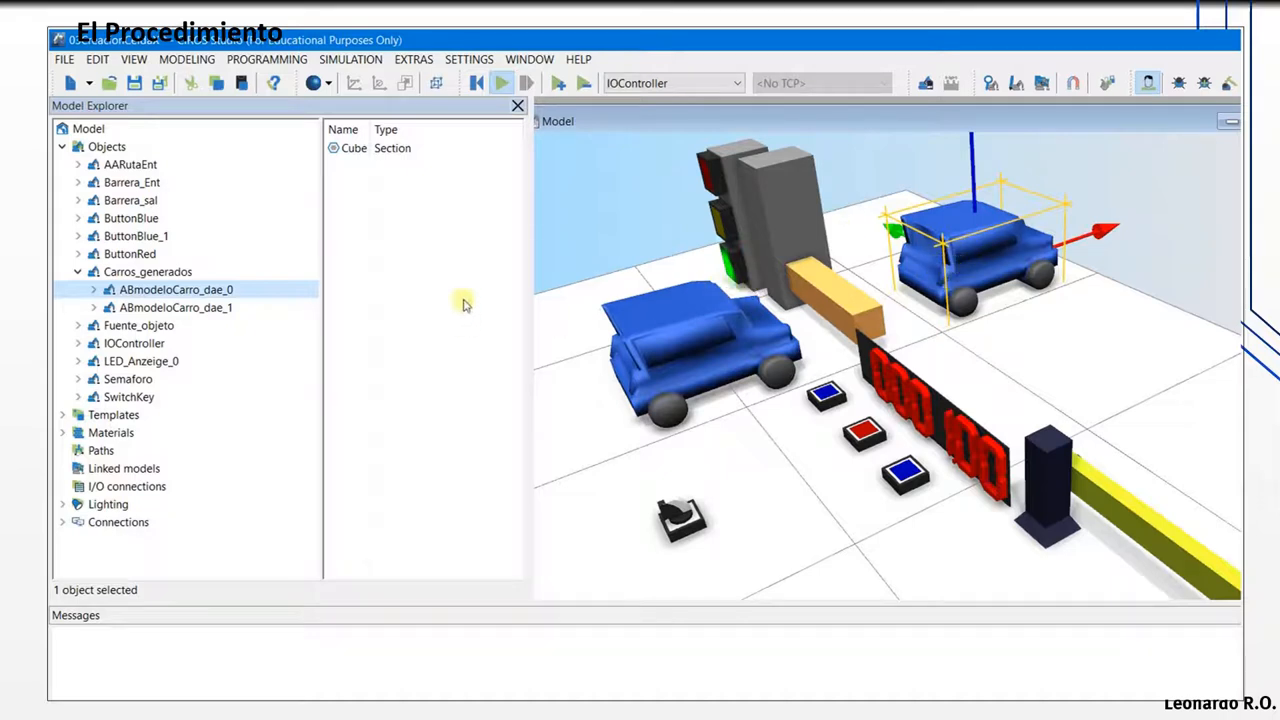
# Step: Add an Object sink to the model from the Source and sink group of the Modeling essentials library and close the libraries
pyautogui.click(1042, 87)
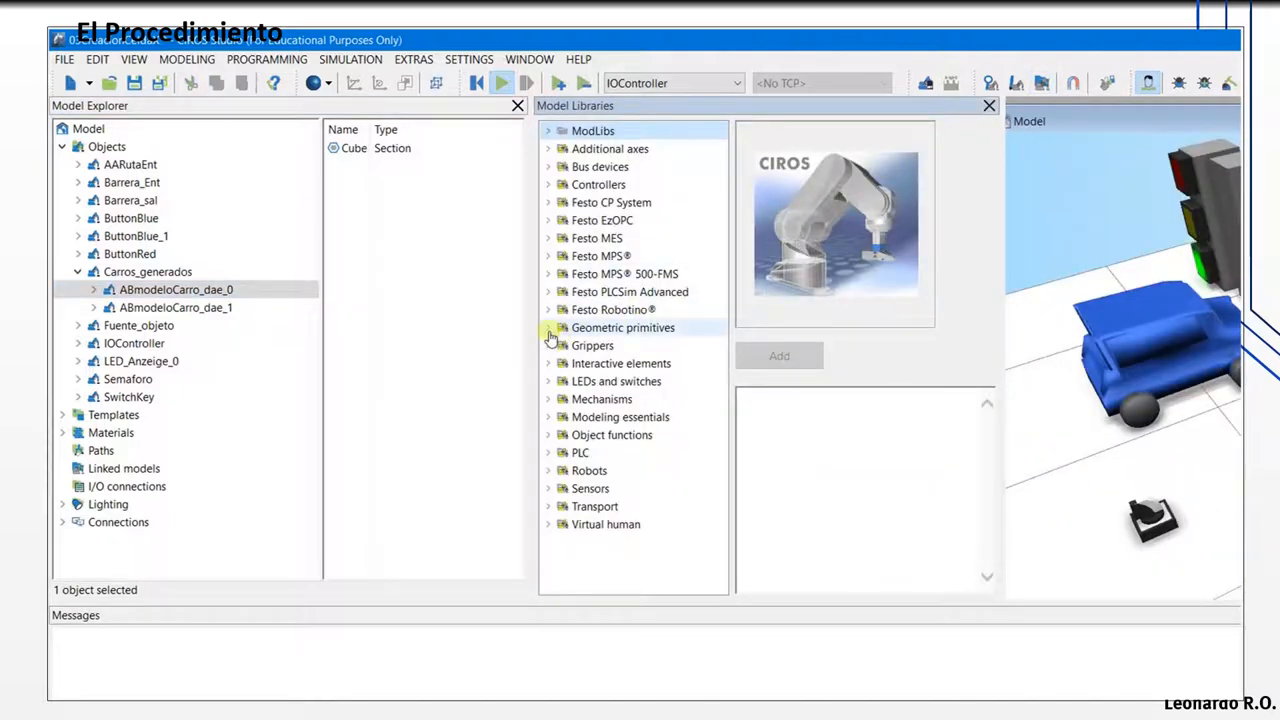
pyautogui.click(549, 417)
pyautogui.scroll(-2, 577, 422)
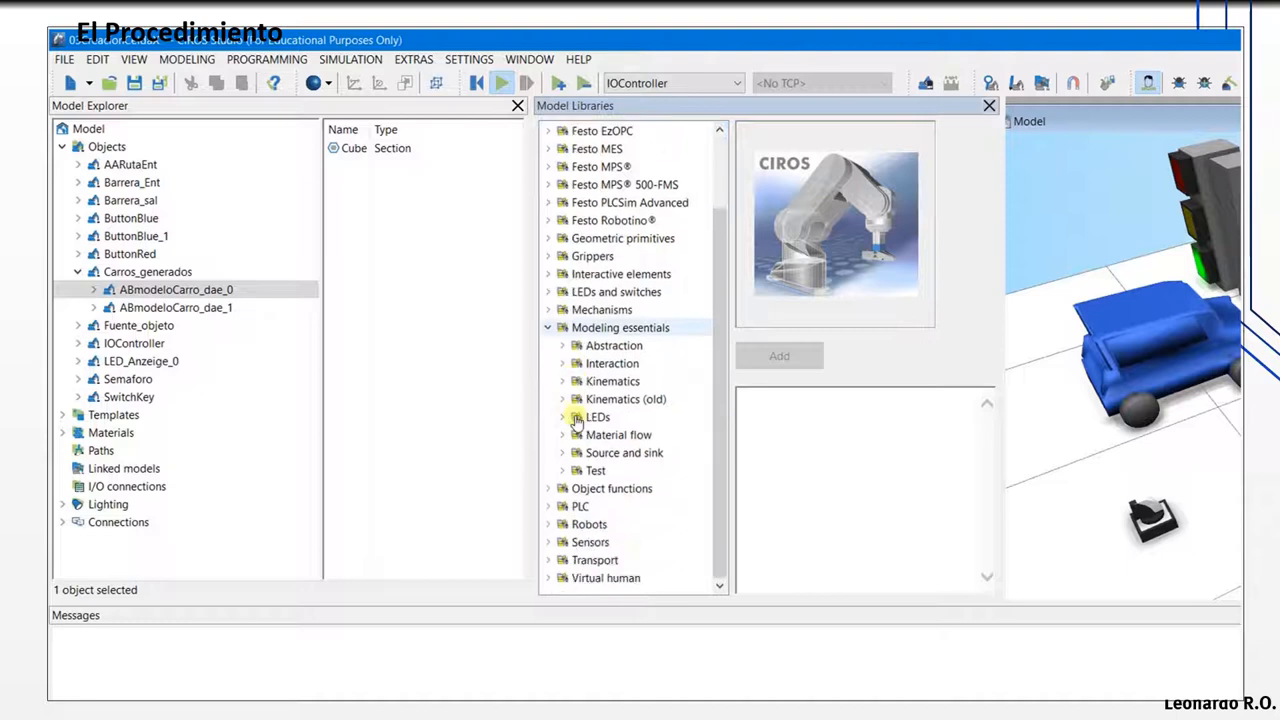
pyautogui.click(563, 453)
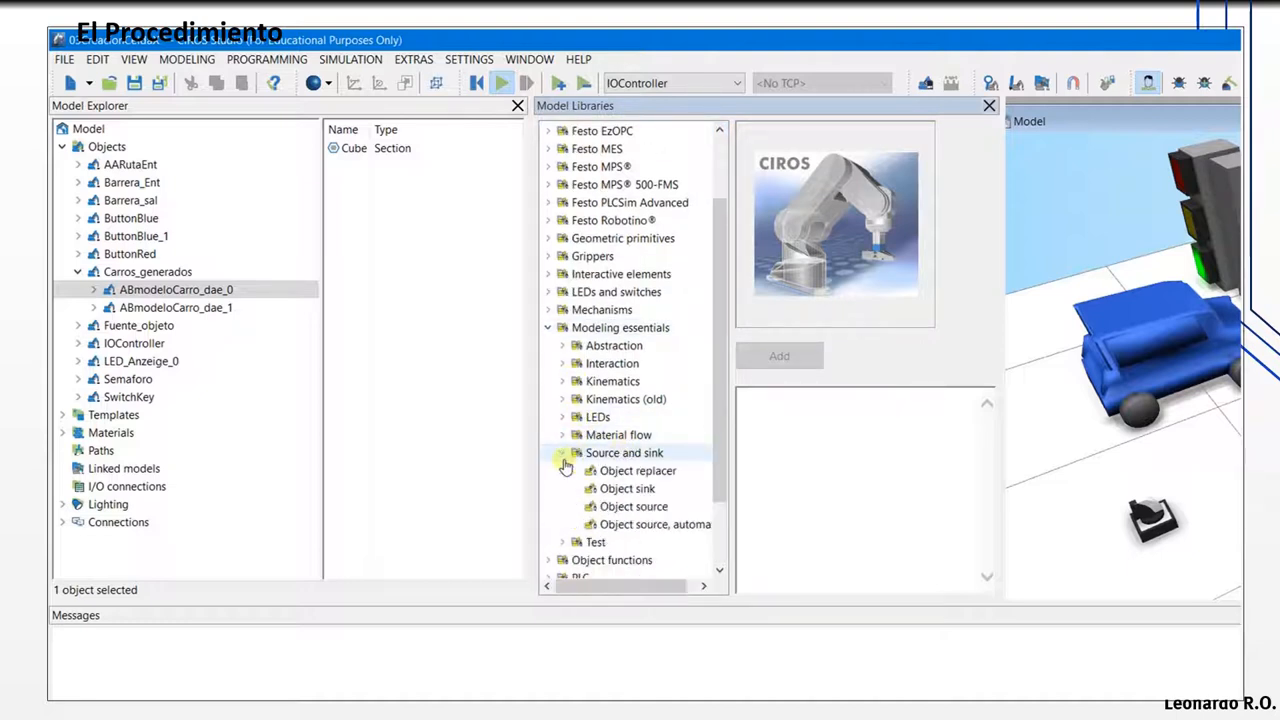
pyautogui.scroll(-2, 620, 462)
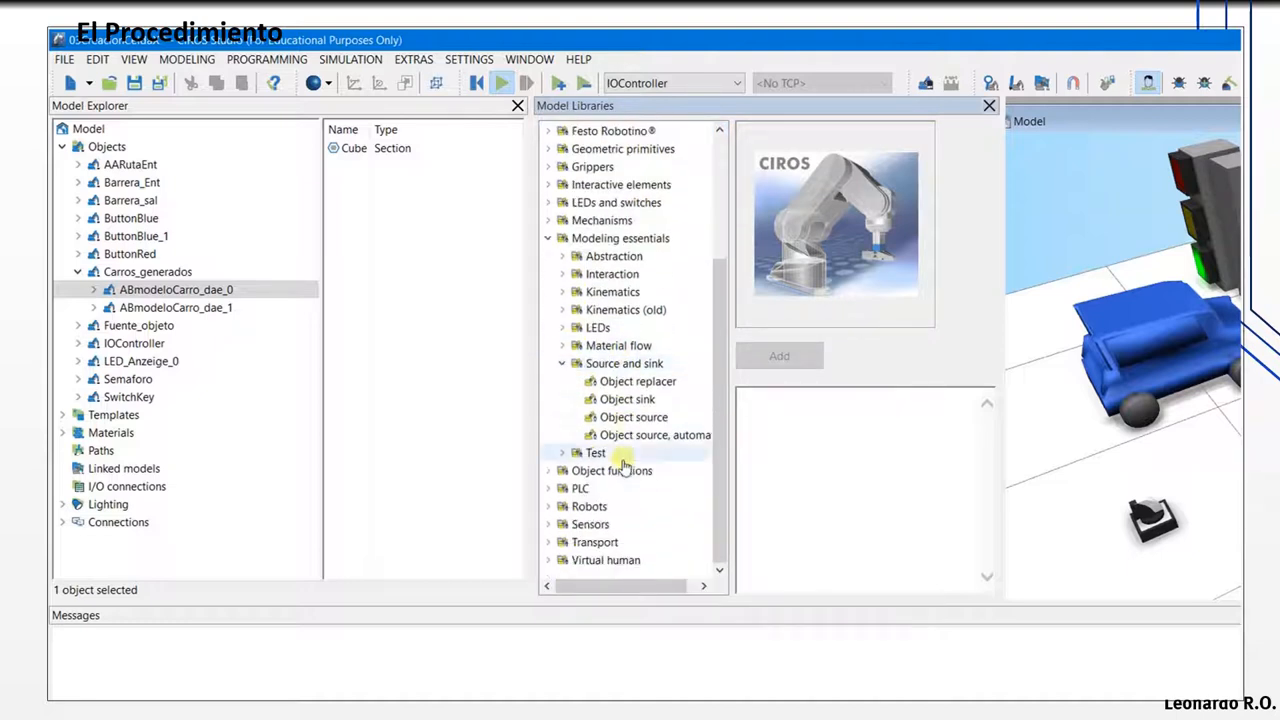
pyautogui.click(646, 400)
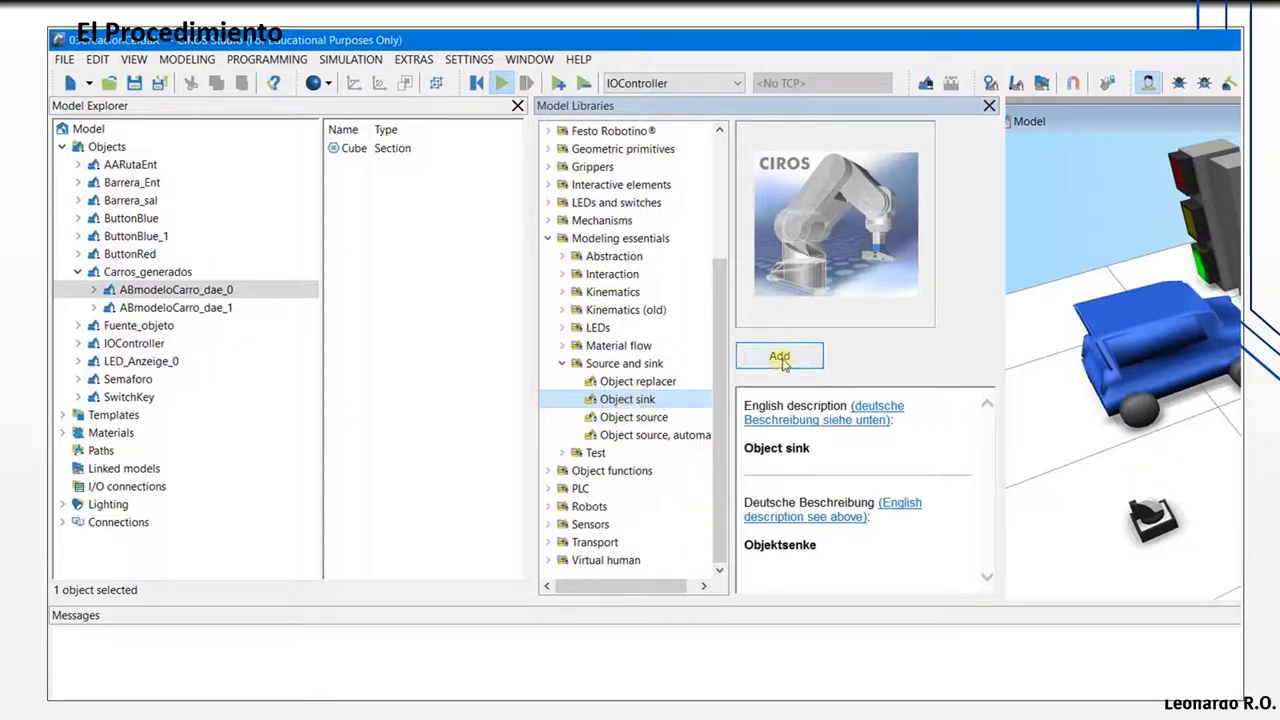
pyautogui.click(779, 358)
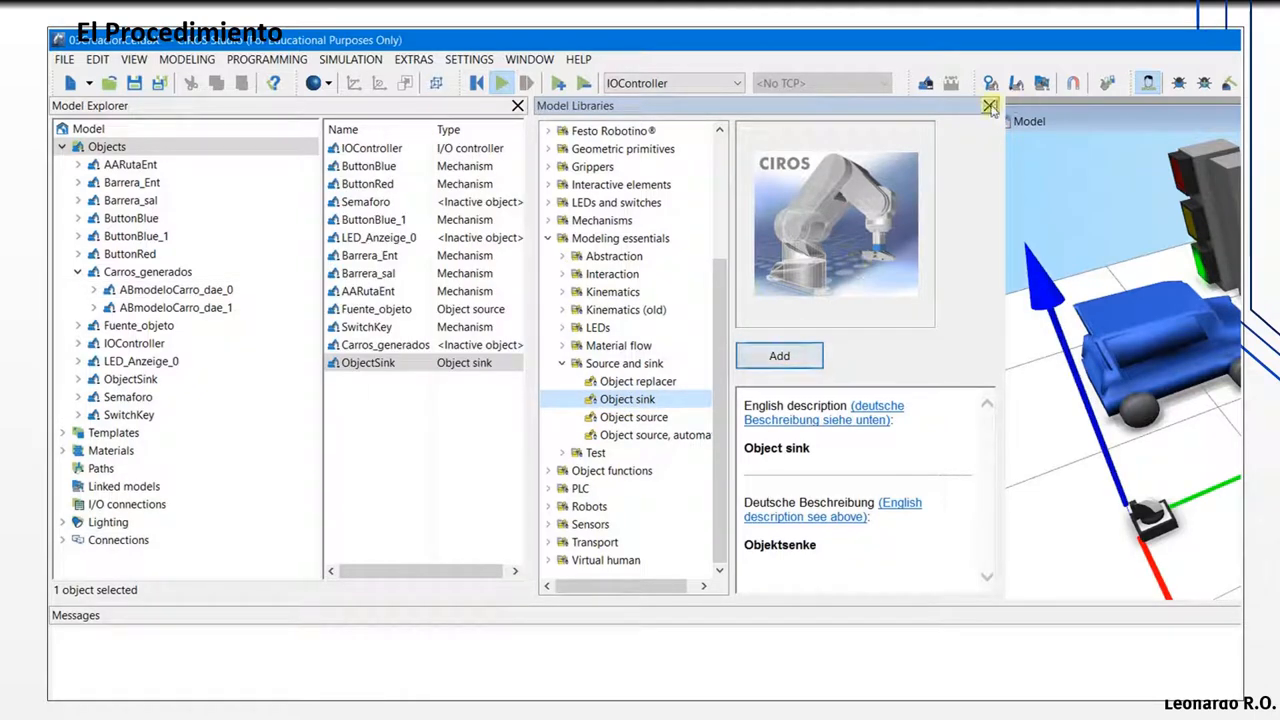
pyautogui.click(990, 106)
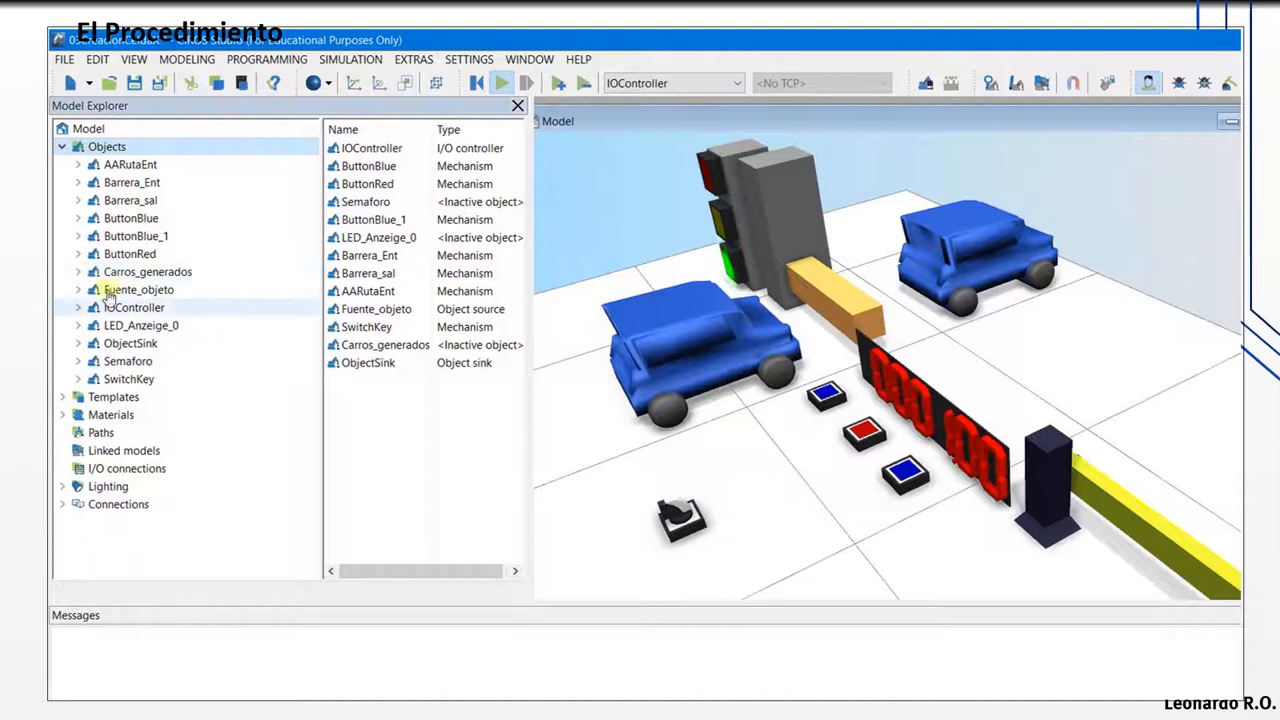
# Step: Rename the object ObjectSink as Vertedero_Objeto
pyautogui.click(131, 343)
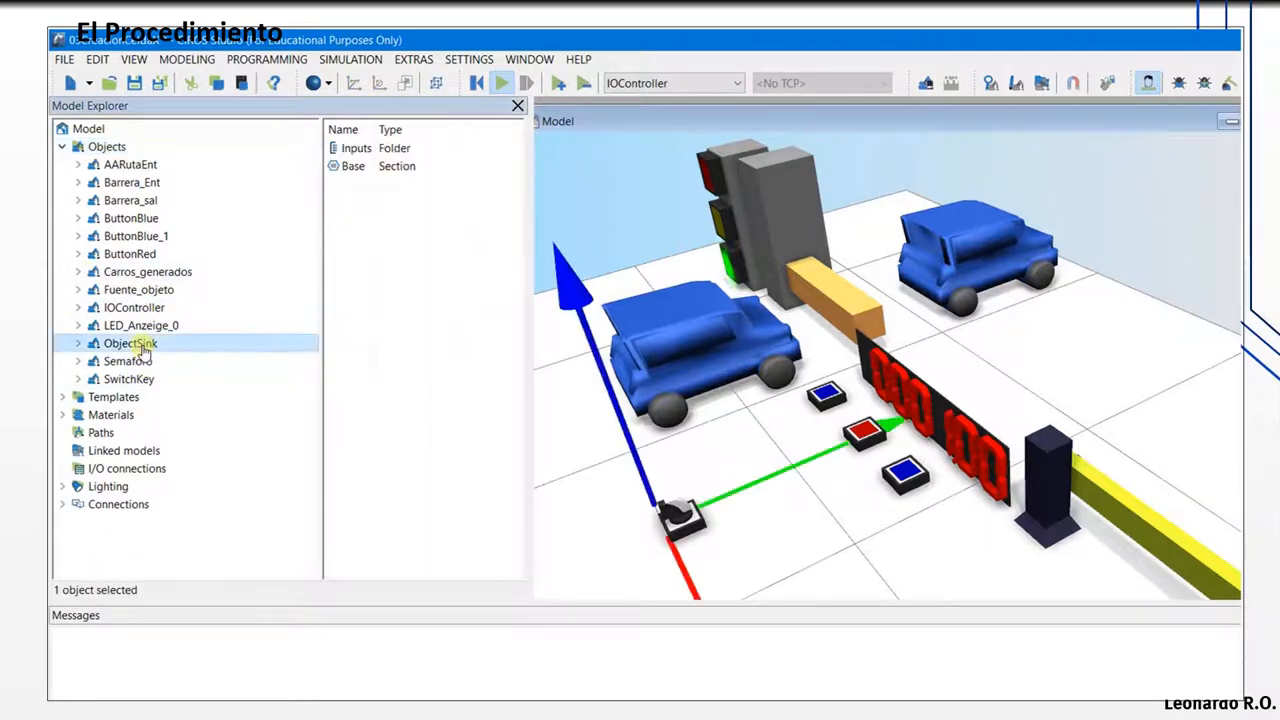
pyautogui.rightClick(145, 346)
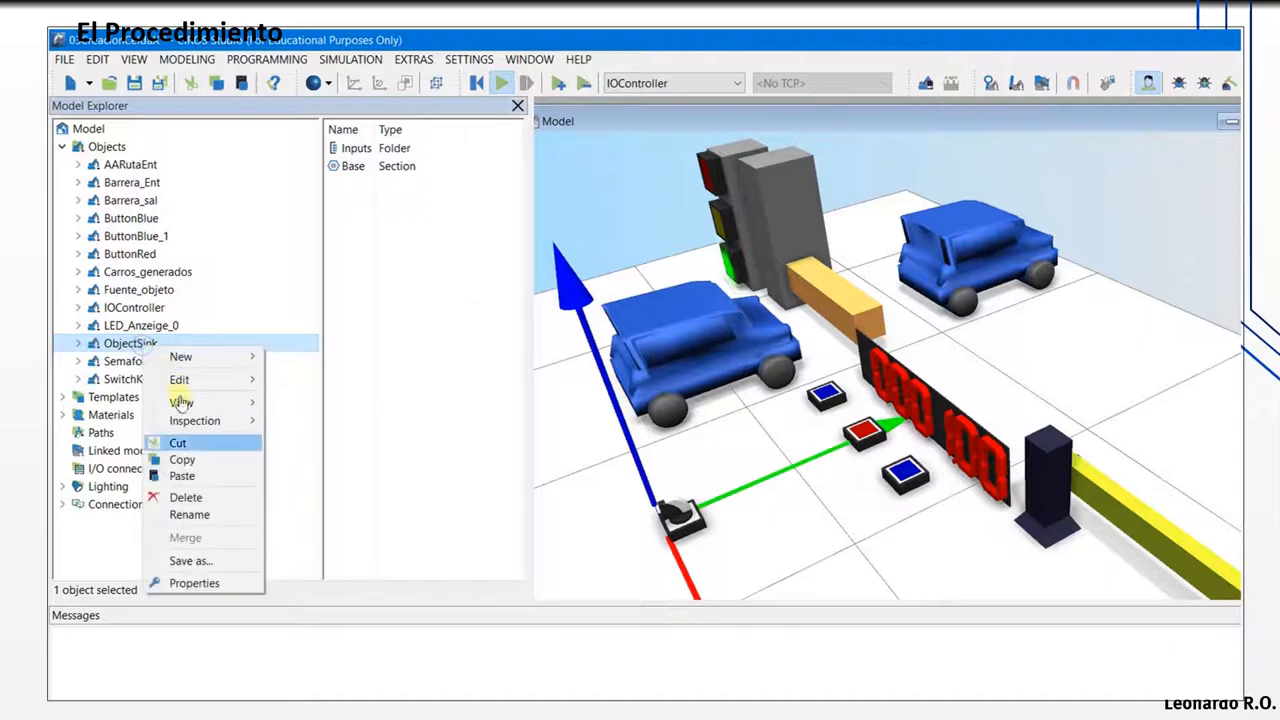
pyautogui.click(198, 514)
pyautogui.write('Vertedero_Objet')
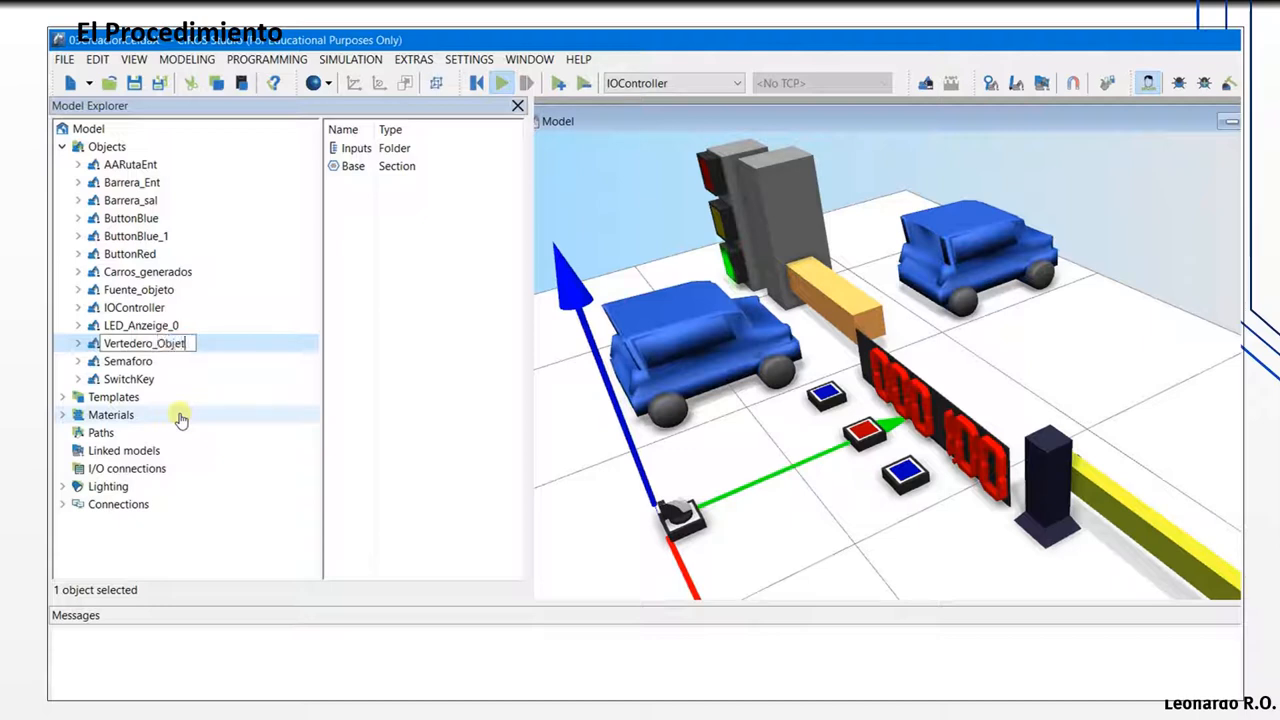
pyautogui.write('o')
pyautogui.press('Return')
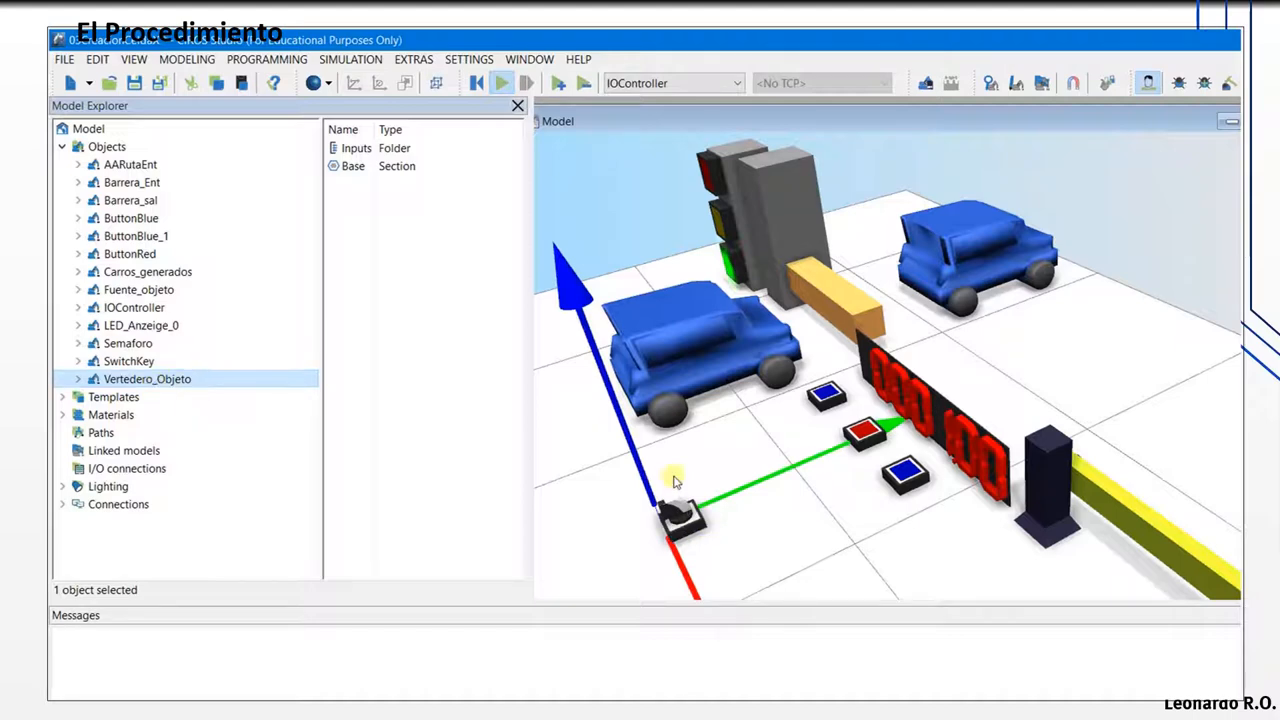
# Step: Check the world-coordinate pose of the generated car ABmodeloCarro_dae_0 under Carros_generados
pyautogui.keyDown('ctrl'); pyautogui.moveTo(720, 509); pyautogui.dragTo(762, 428); pyautogui.keyUp('ctrl')
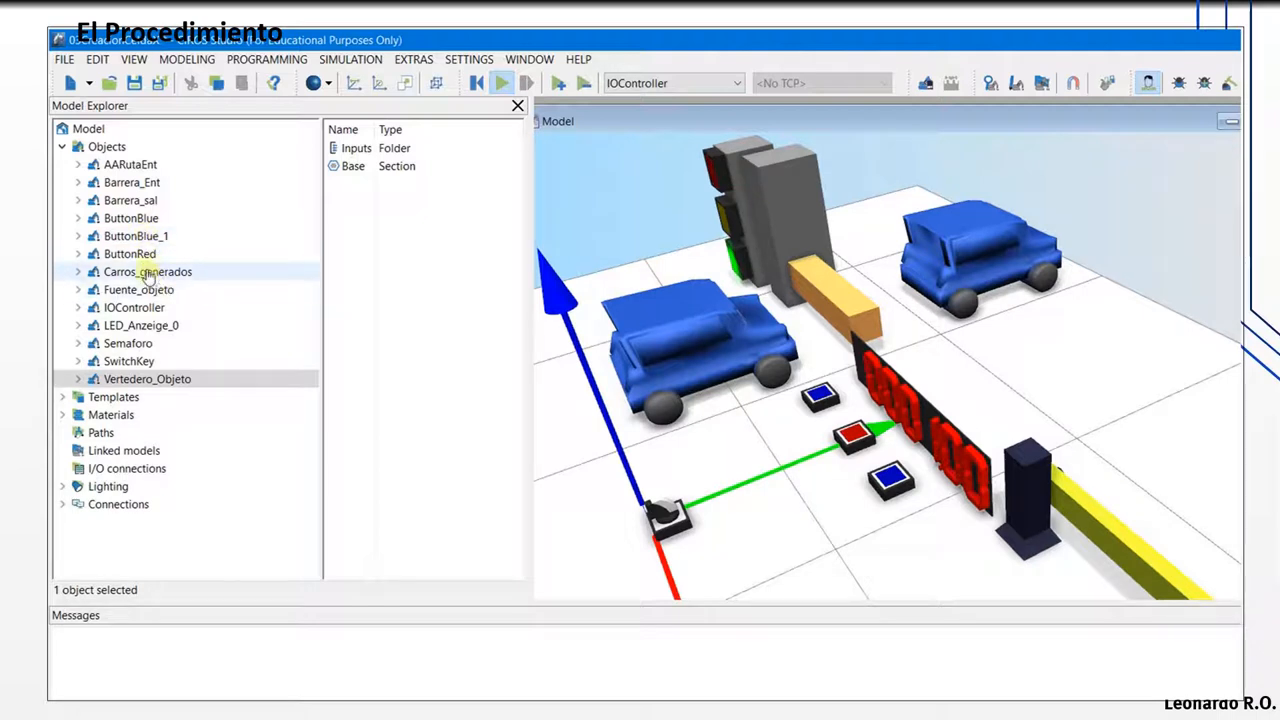
pyautogui.click(80, 272)
pyautogui.click(205, 310)
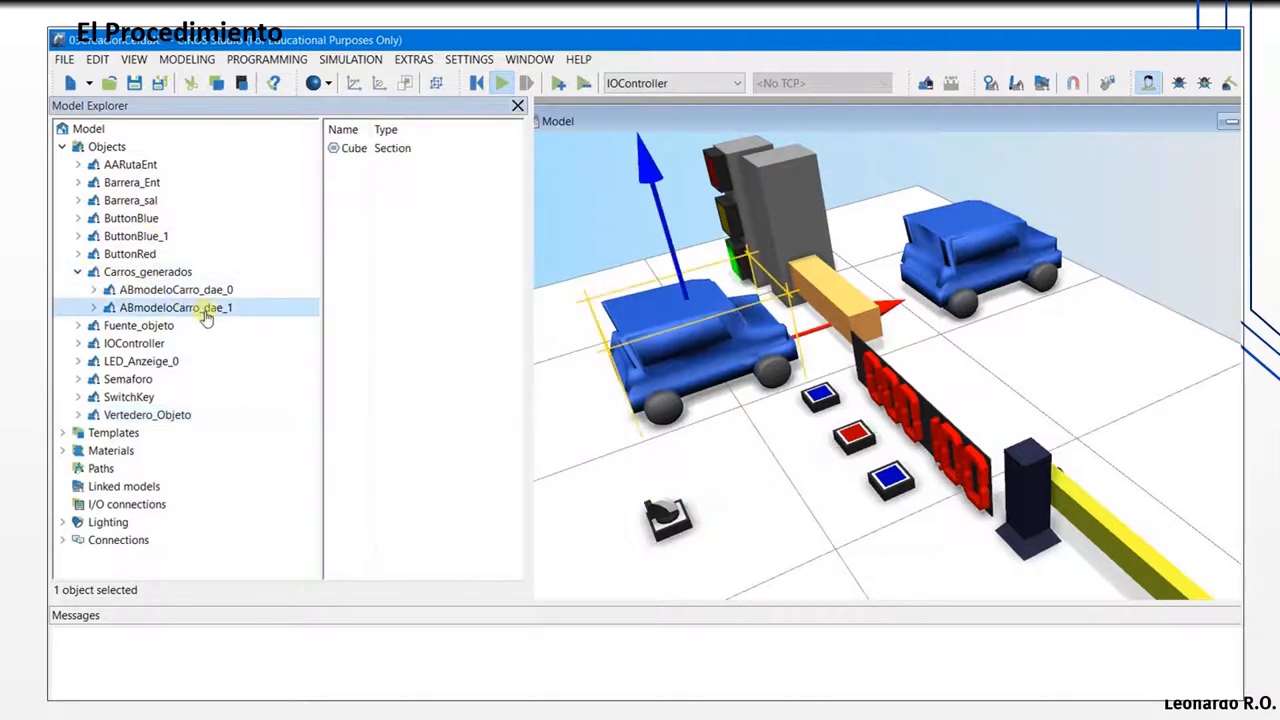
pyautogui.click(196, 290)
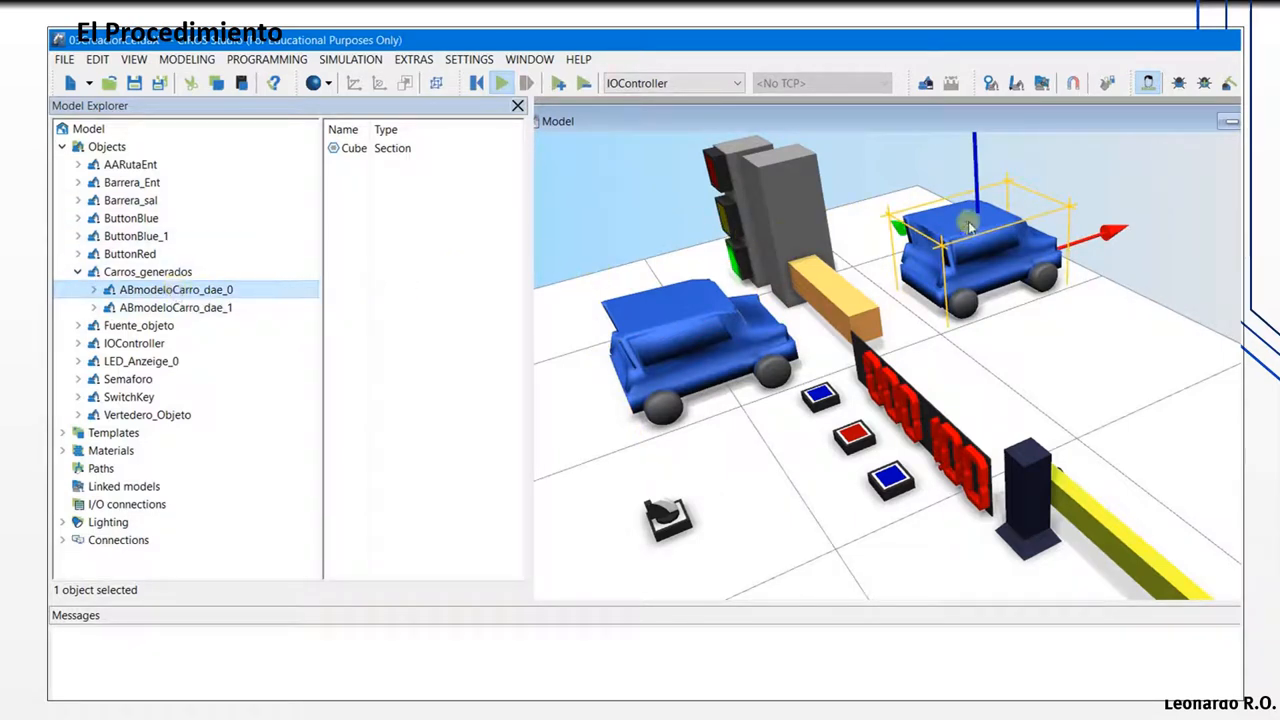
pyautogui.rightClick(185, 292)
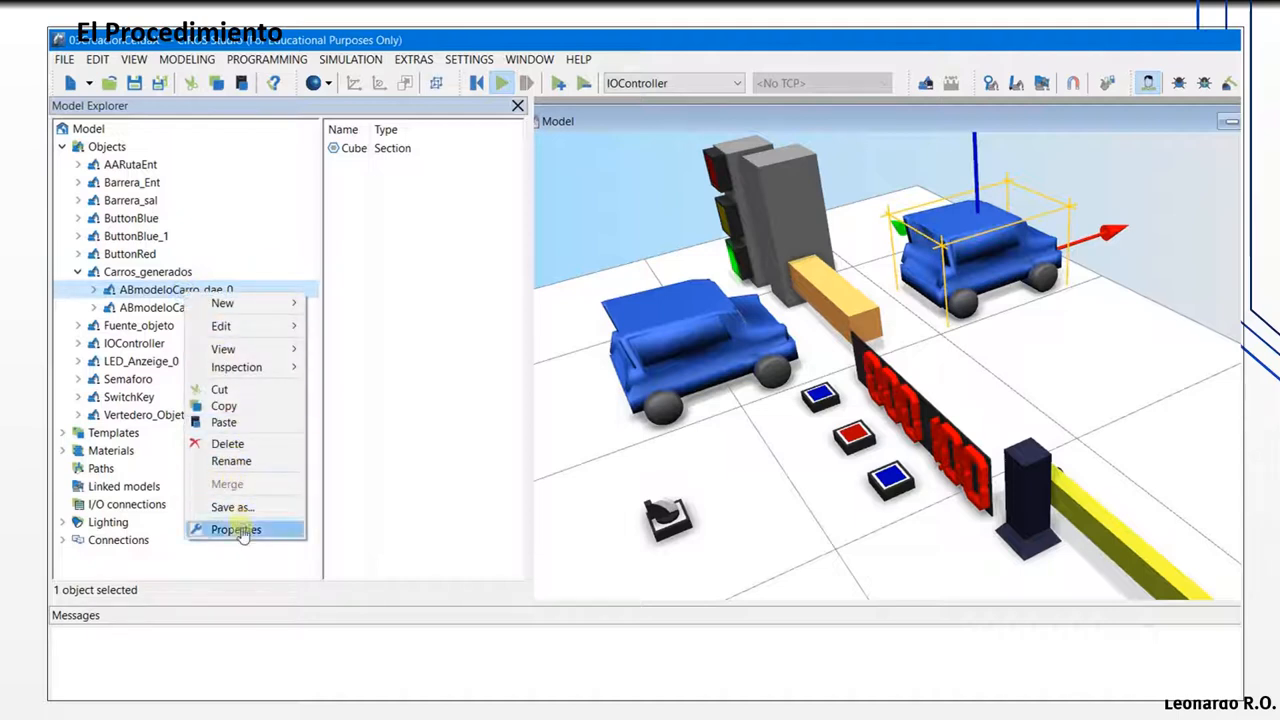
pyautogui.click(238, 529)
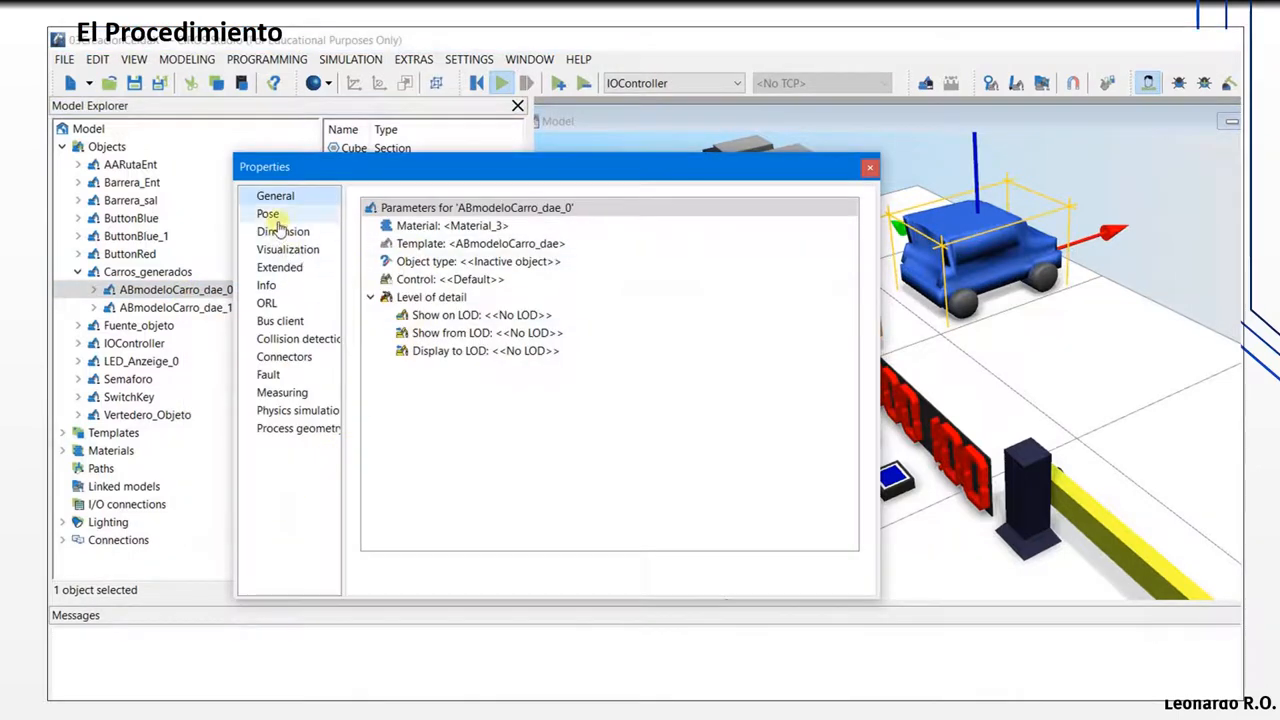
pyautogui.click(272, 214)
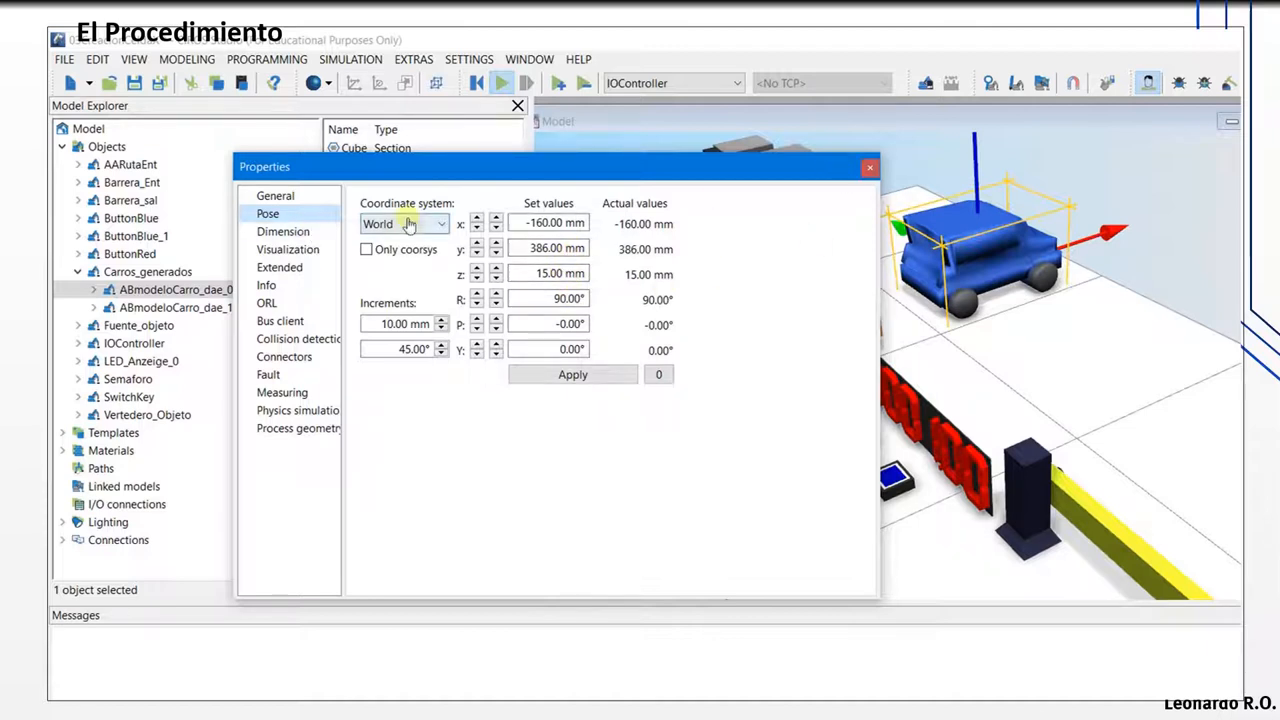
pyautogui.moveTo(422, 180); pyautogui.dragTo(501, 193)
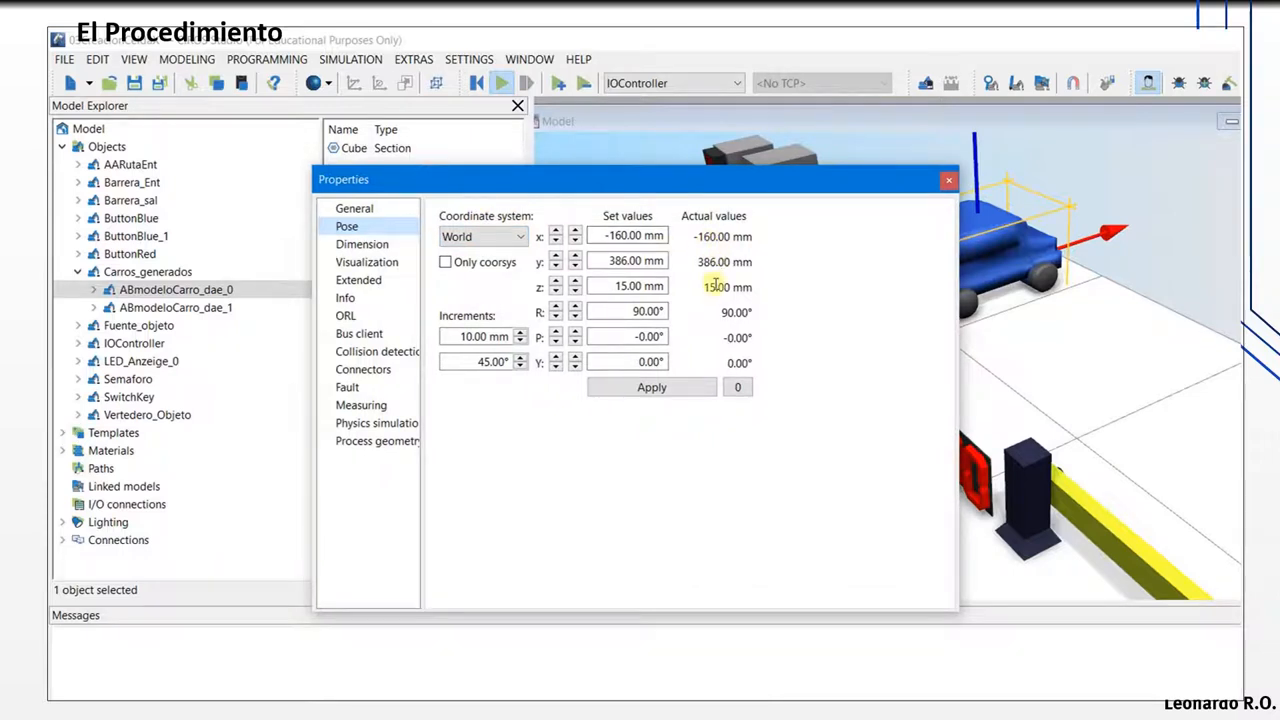
# Step: Set the R rotation of Vertedero_Objeto to 90° in its world-coordinate pose
pyautogui.click(128, 415)
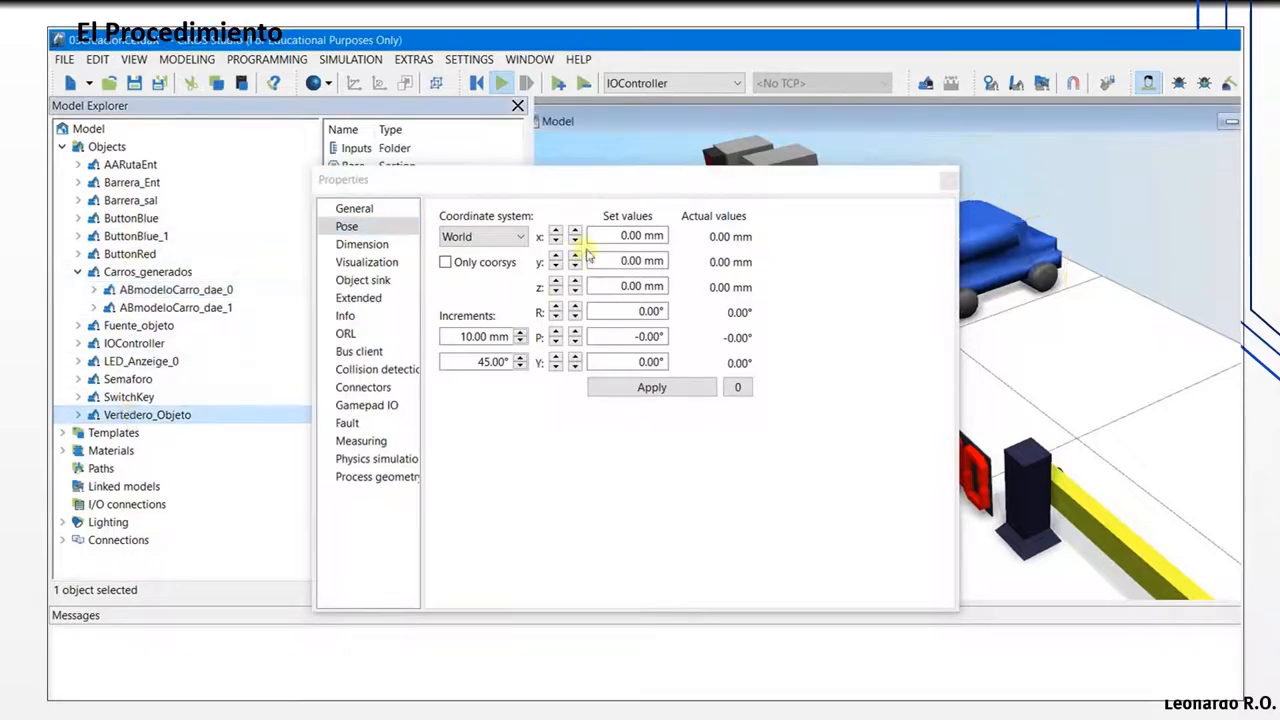
pyautogui.click(630, 312)
pyautogui.click(575, 312)
pyautogui.moveTo(869, 189); pyautogui.dragTo(591, 524)
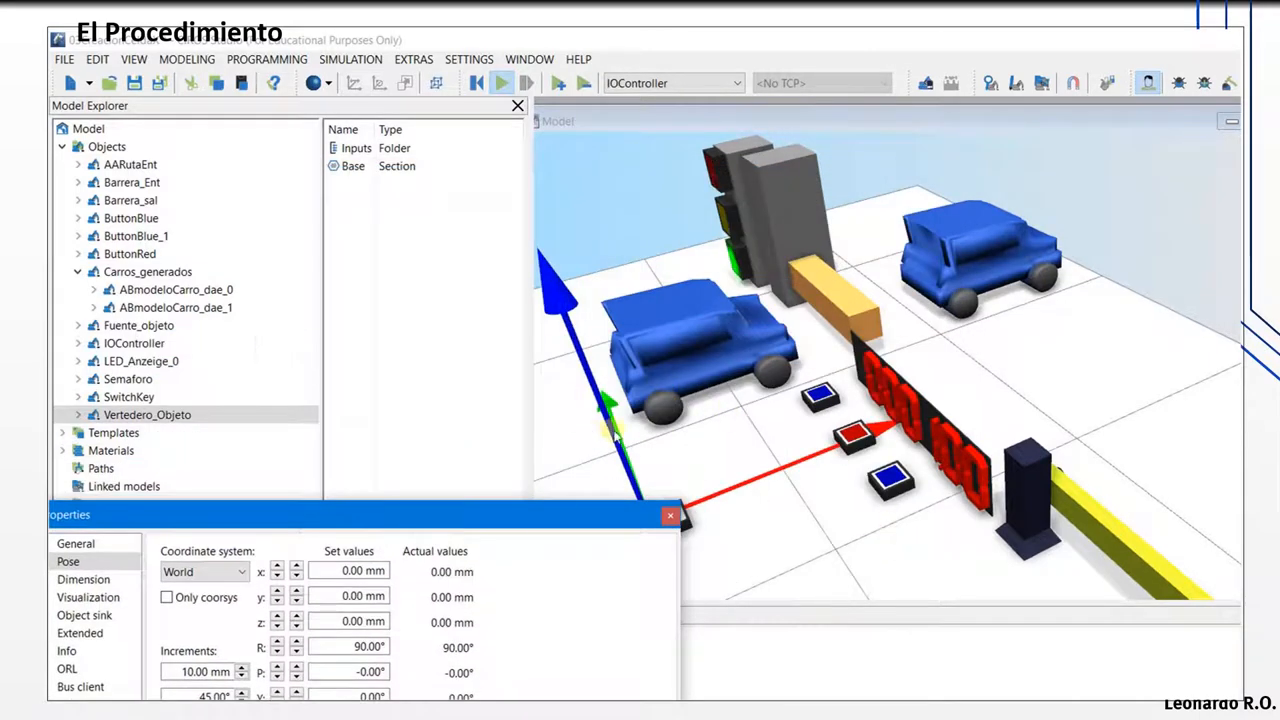
# Step: Position Vertedero_Objeto at x -160 mm, y 386 mm, z 15 mm and apply the pose
pyautogui.moveTo(491, 514); pyautogui.dragTo(735, 173)
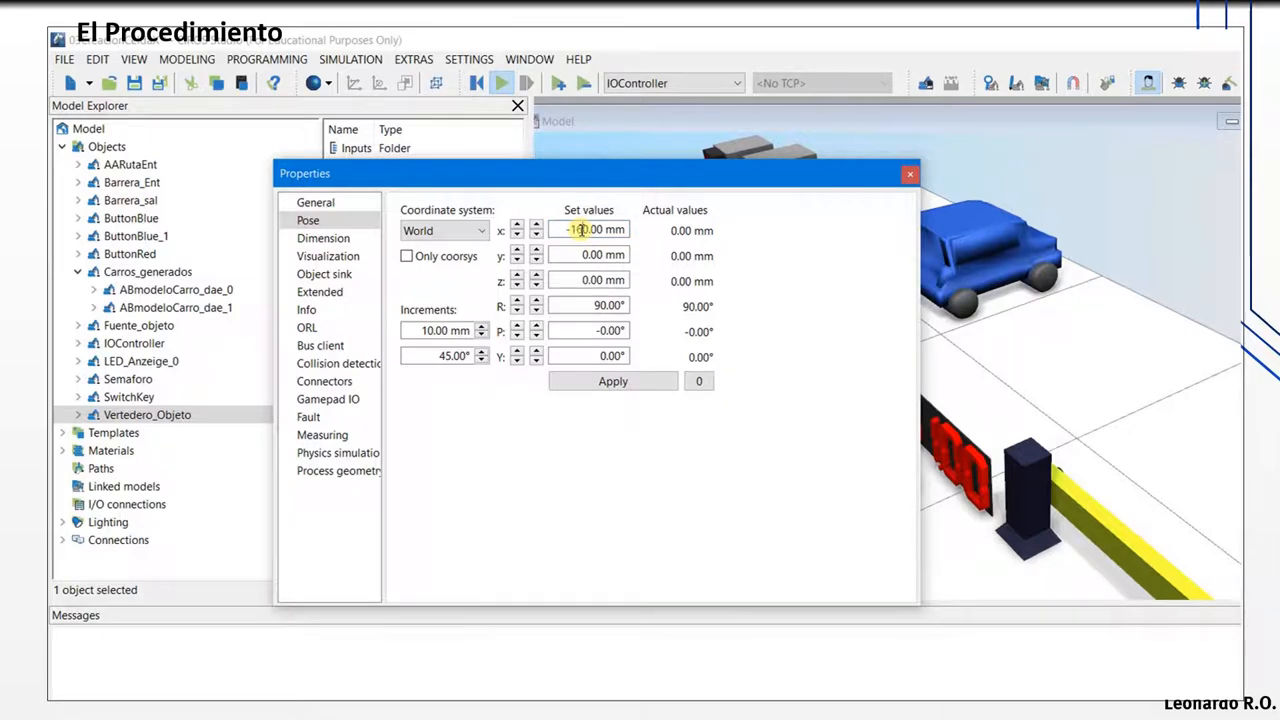
pyautogui.click(580, 255)
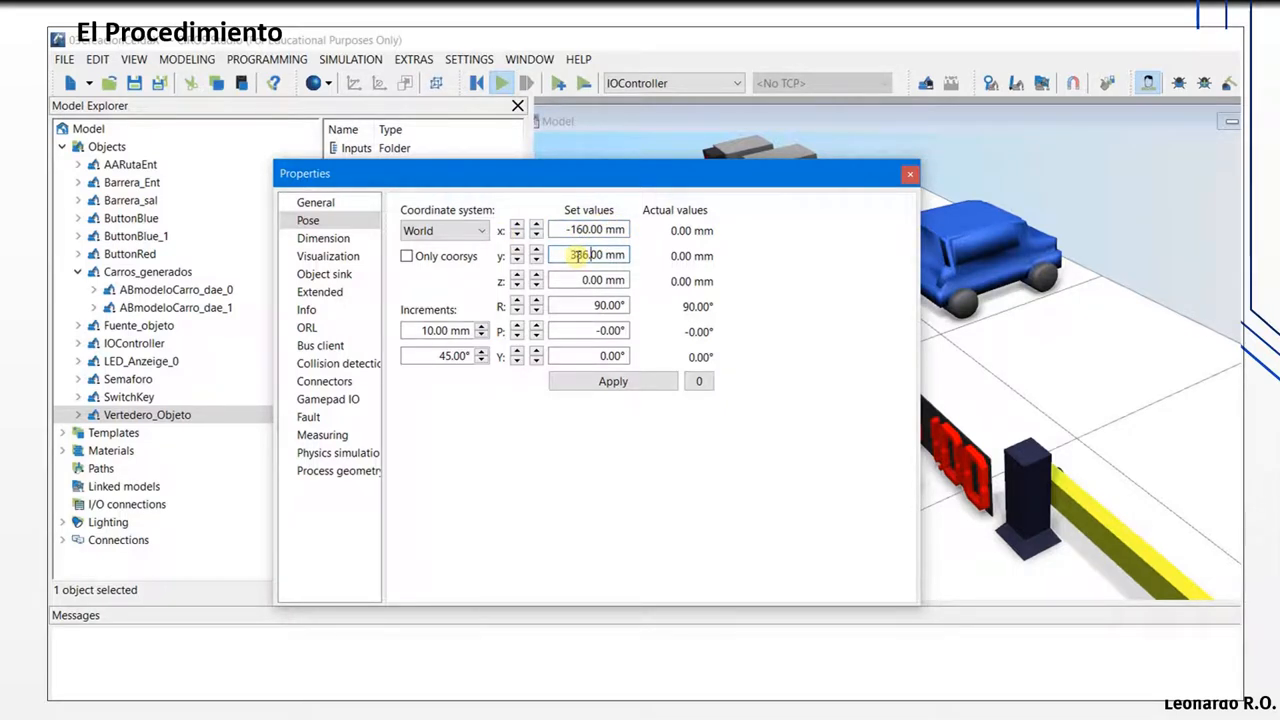
pyautogui.click(592, 280)
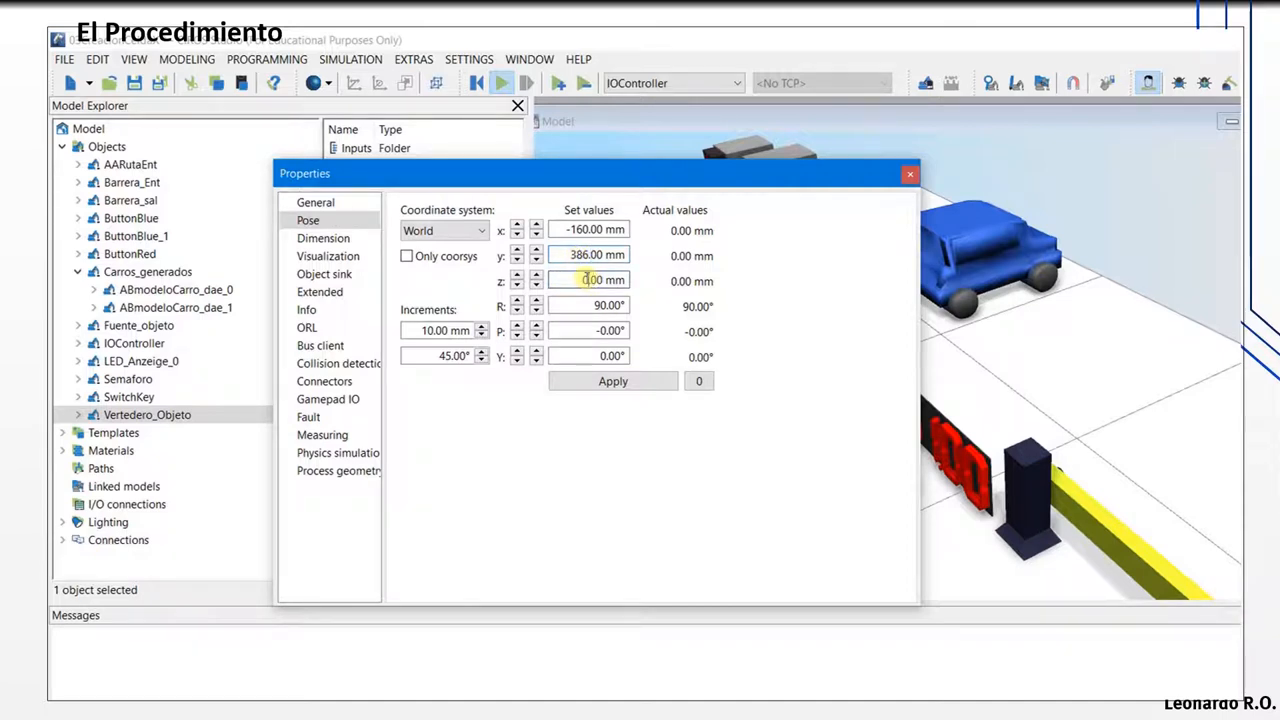
pyautogui.click(610, 381)
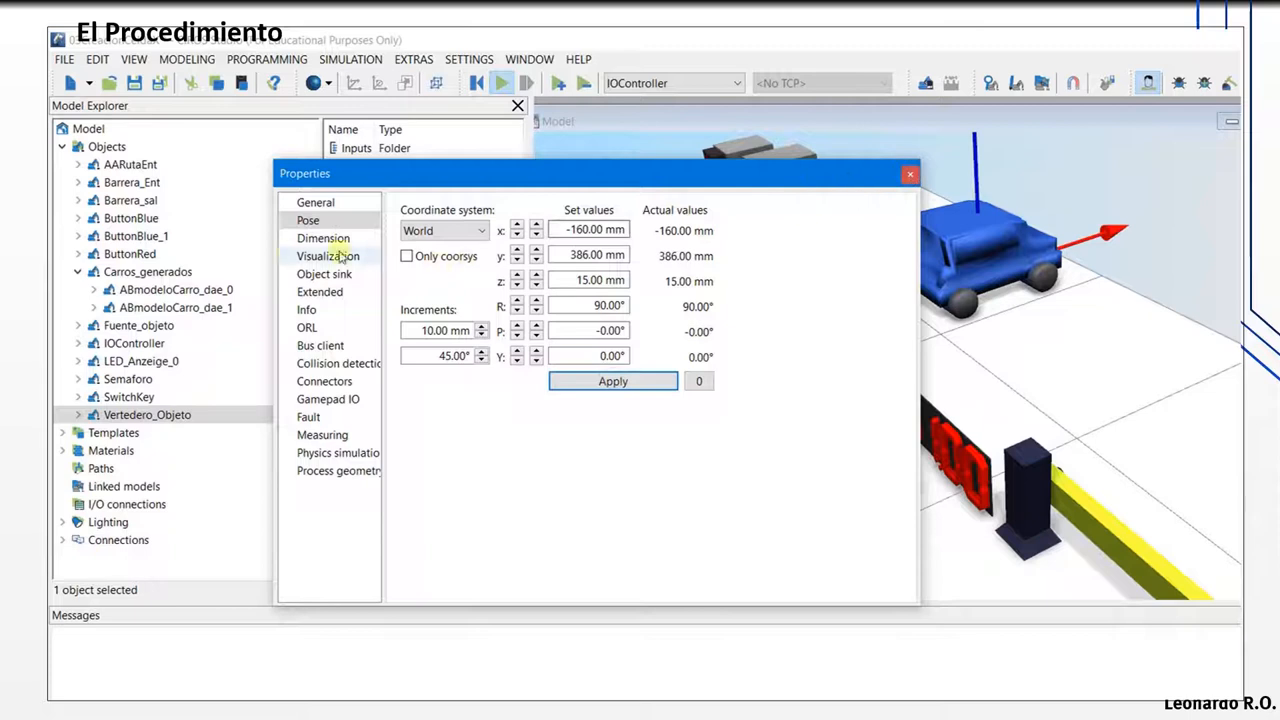
# Step: Compare the poses of ABmodeloCarro_dae_0 and Vertedero_Objeto, and close the properties
pyautogui.click(183, 312)
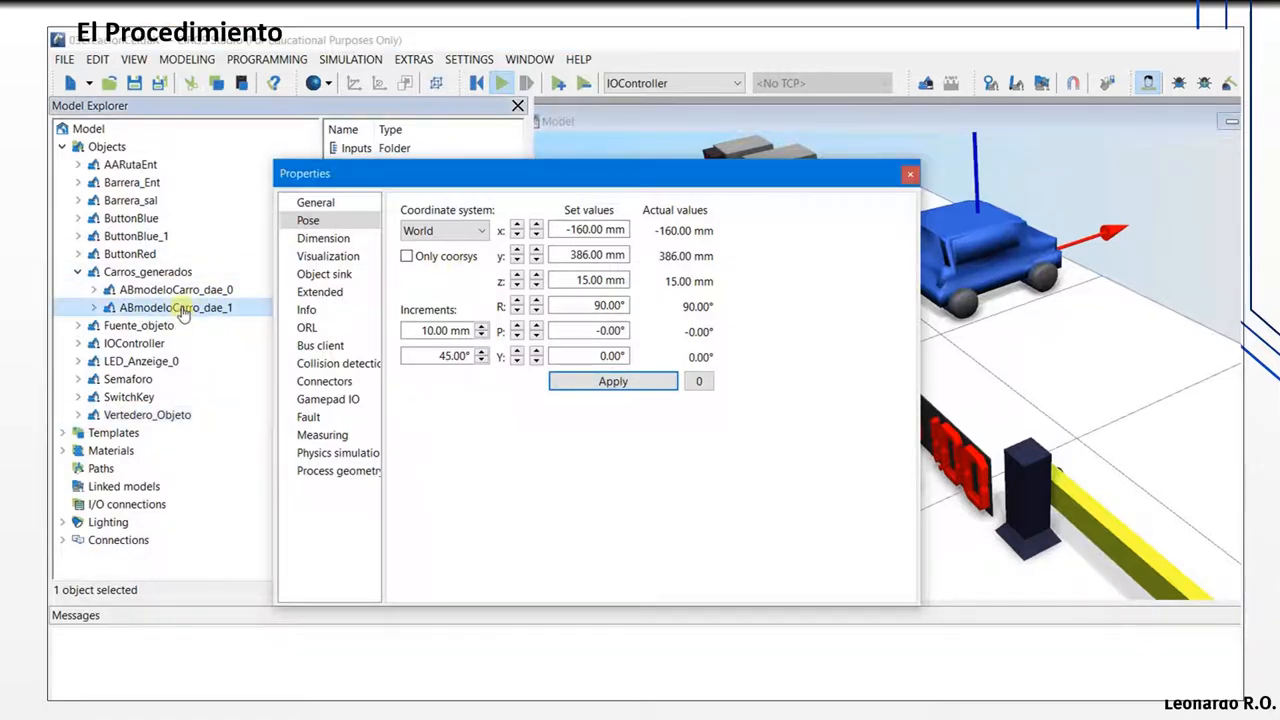
pyautogui.click(178, 290)
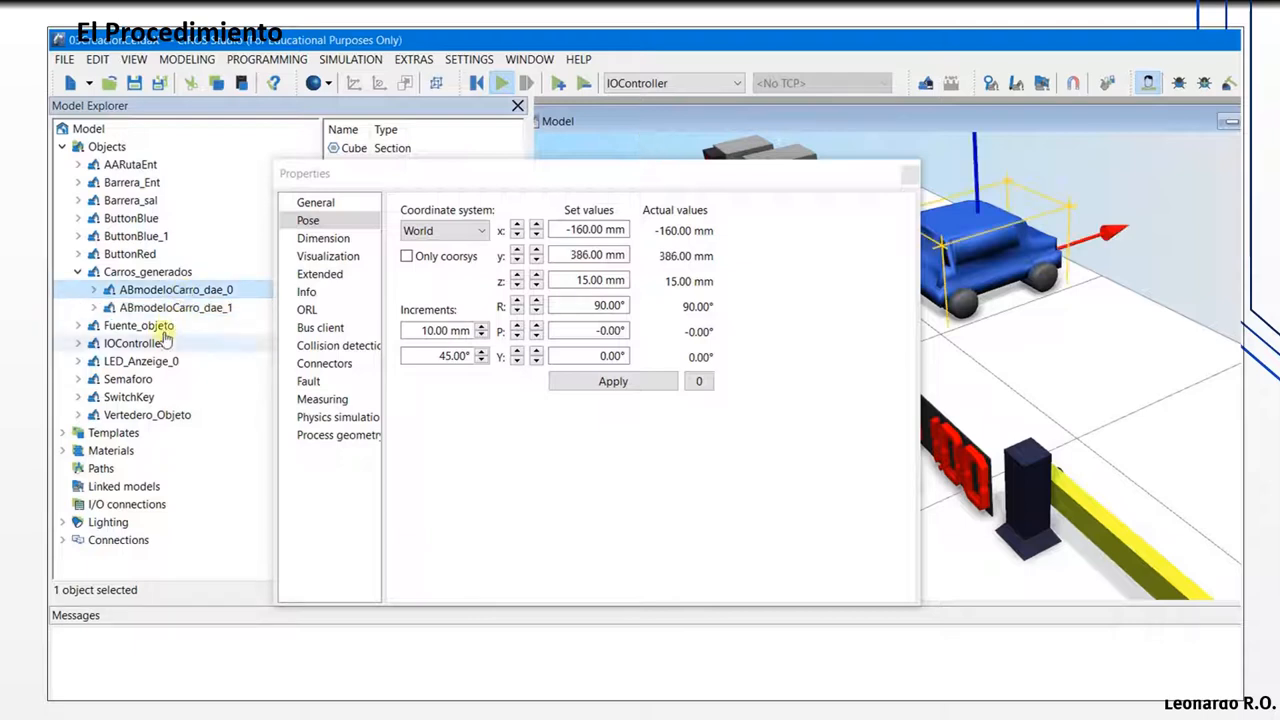
pyautogui.click(155, 416)
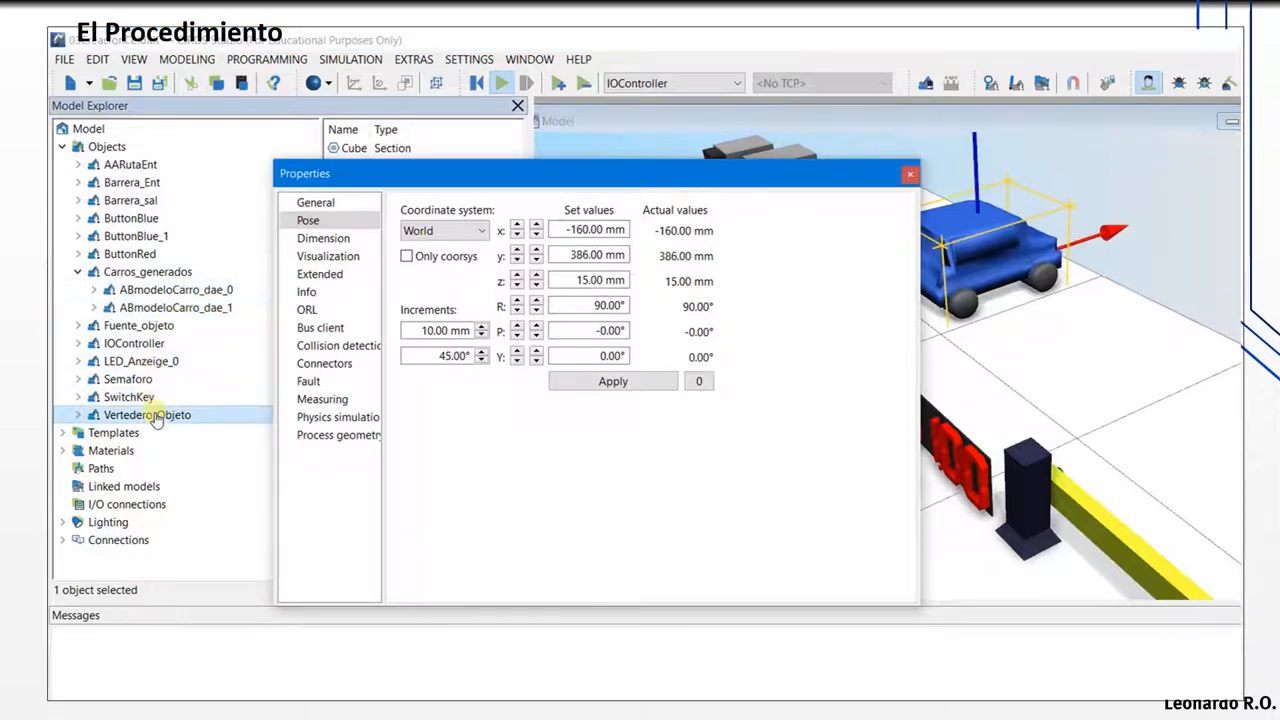
pyautogui.click(171, 290)
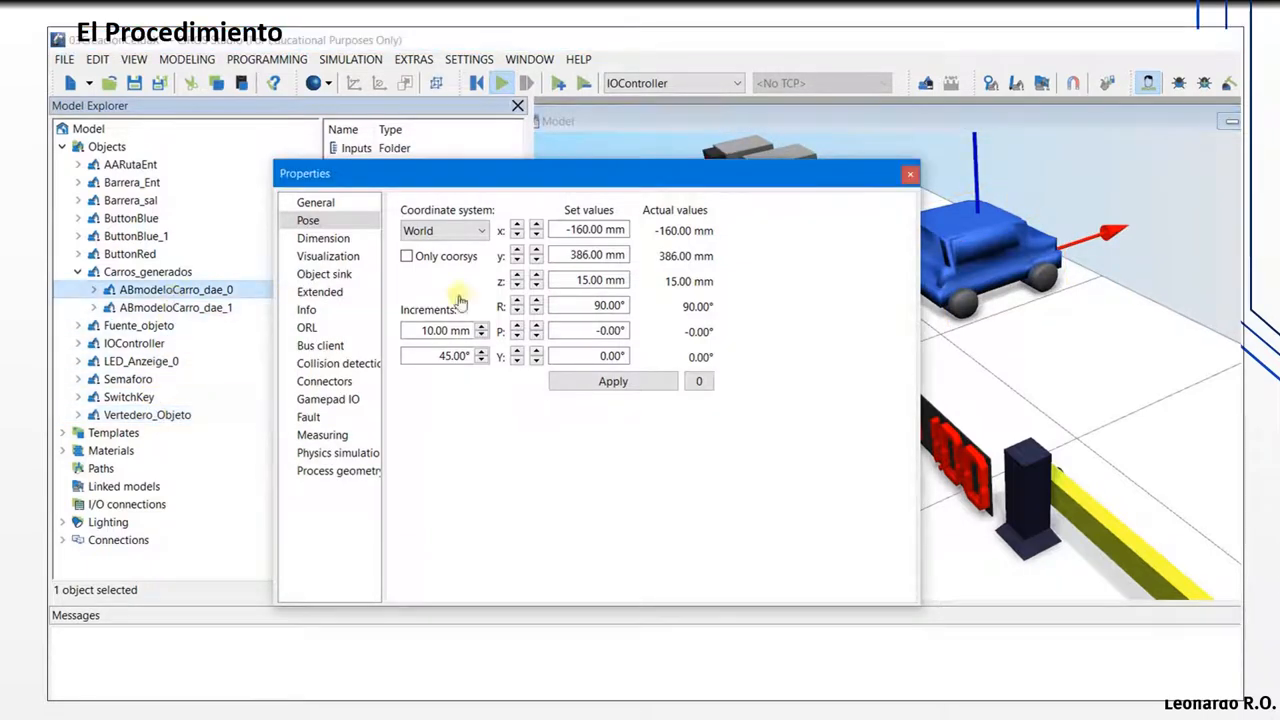
pyautogui.click(177, 418)
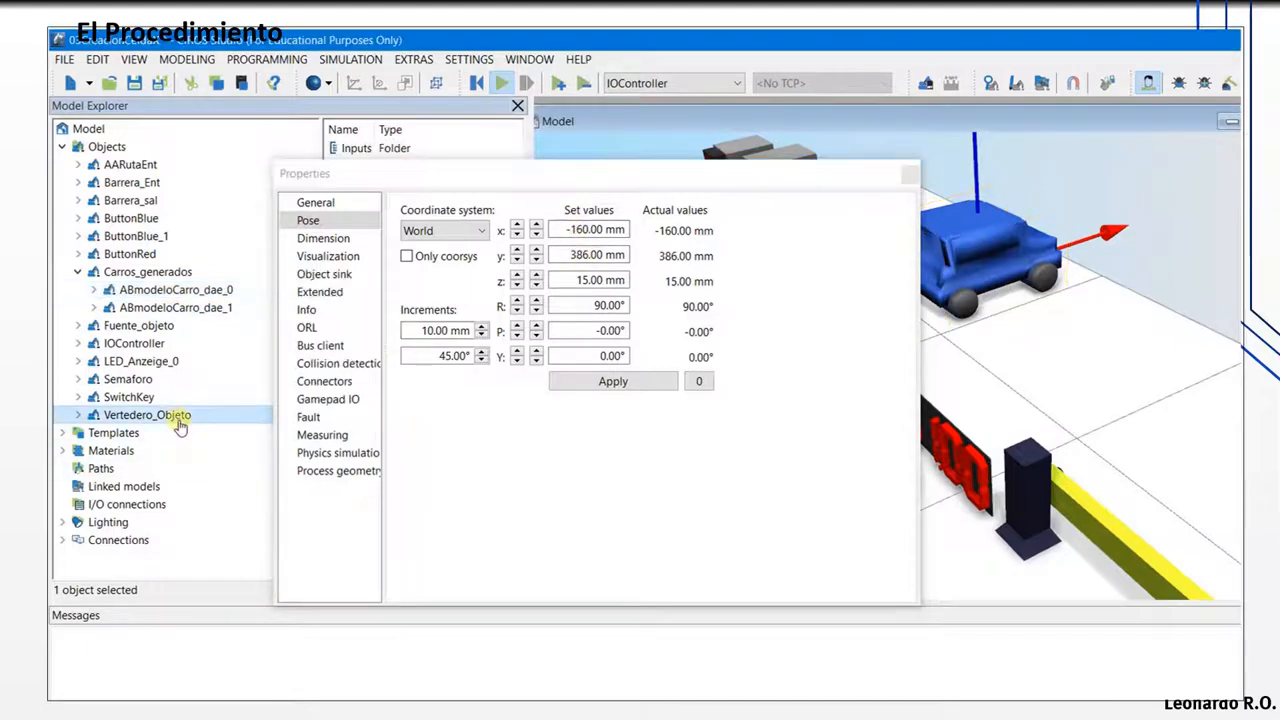
pyautogui.click(910, 176)
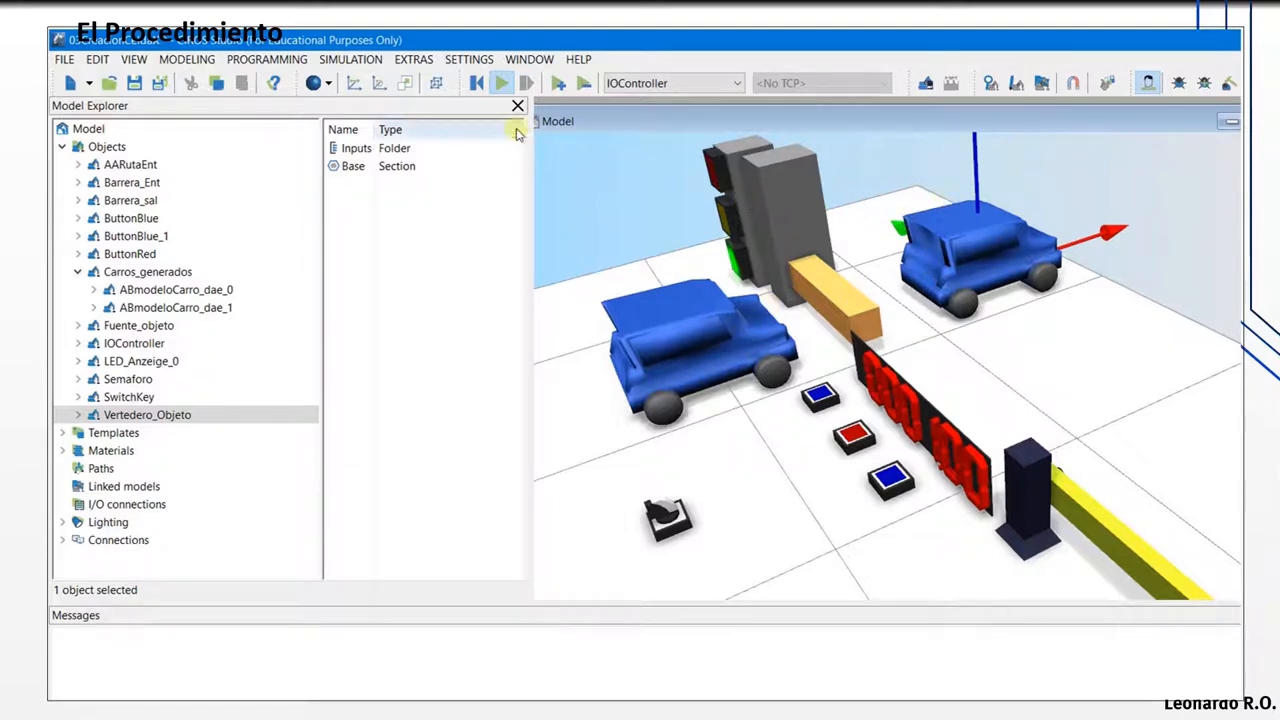
# Step: Reset the simulation and display the inputs of Vertedero_Objeto with their type and value columns in view
pyautogui.click(479, 84)
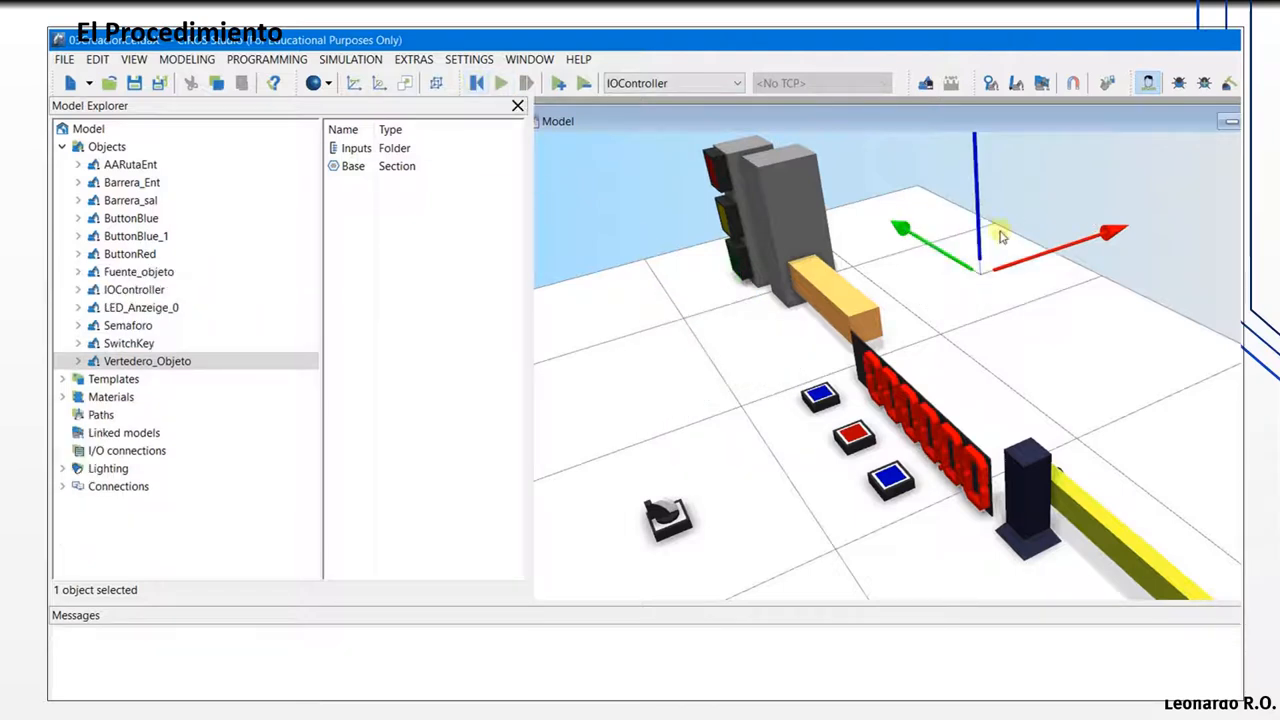
pyautogui.click(190, 368)
pyautogui.click(79, 362)
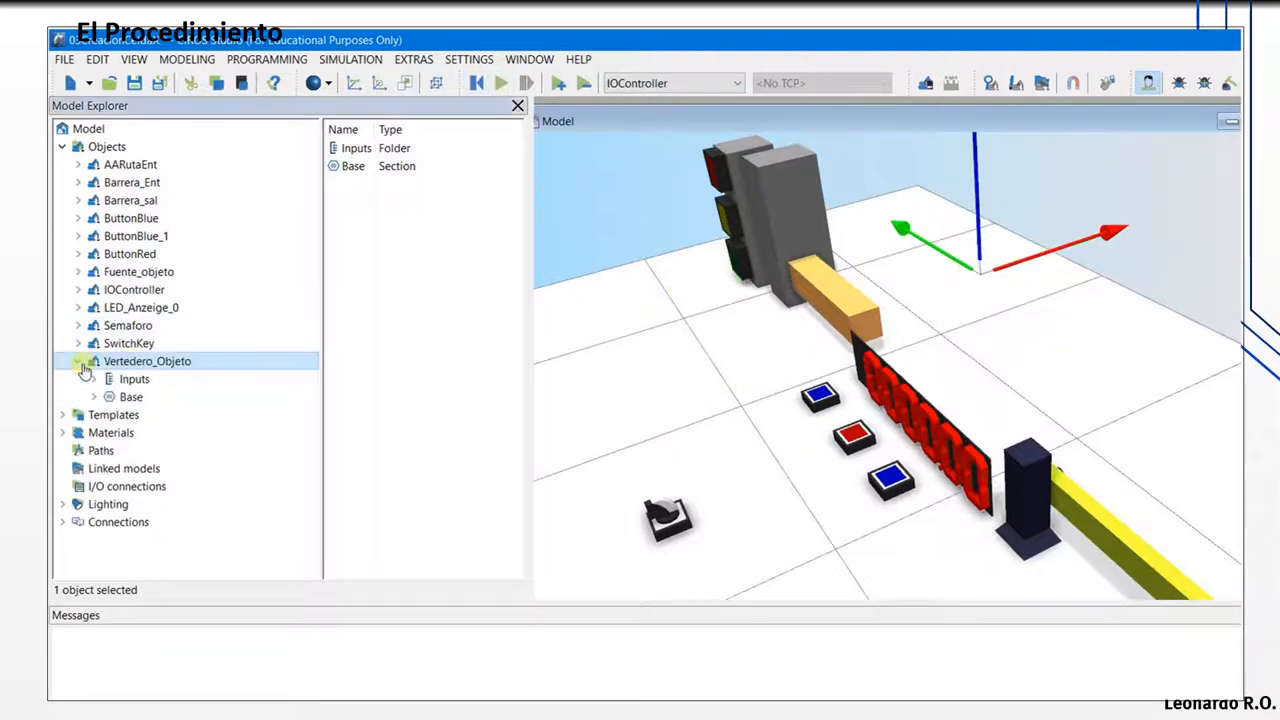
pyautogui.click(128, 385)
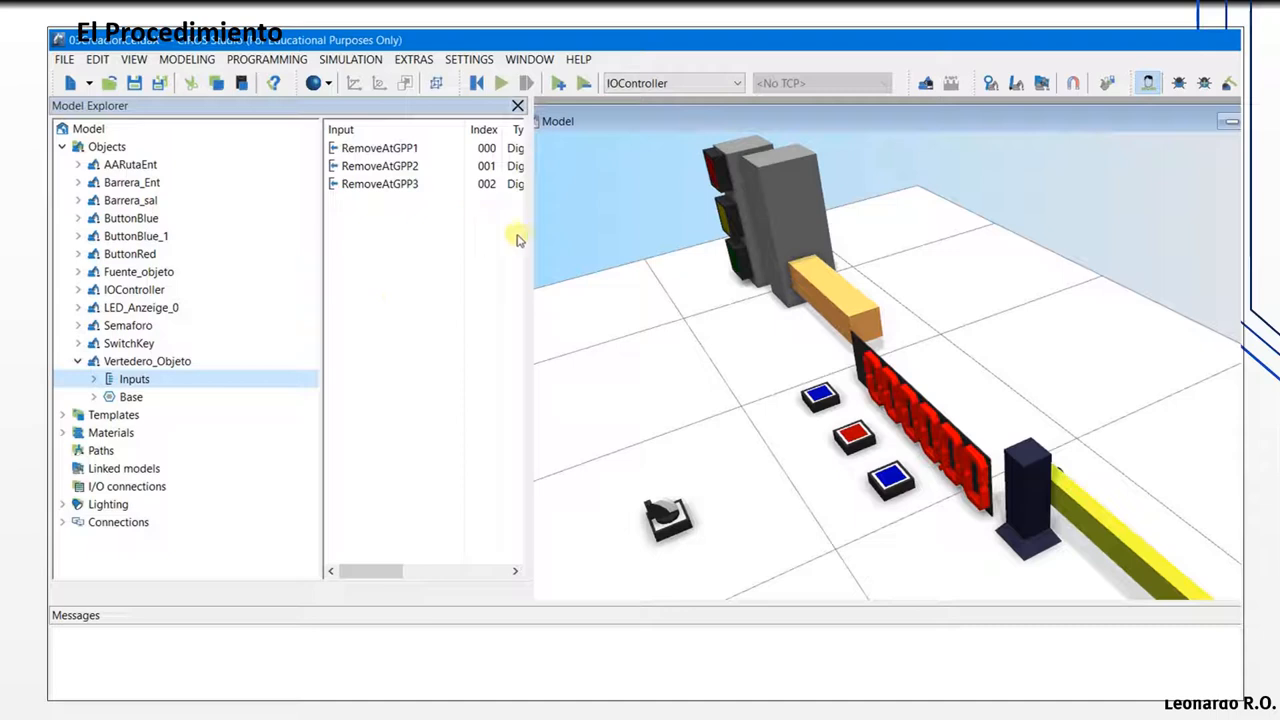
pyautogui.moveTo(530, 240); pyautogui.dragTo(606, 240)
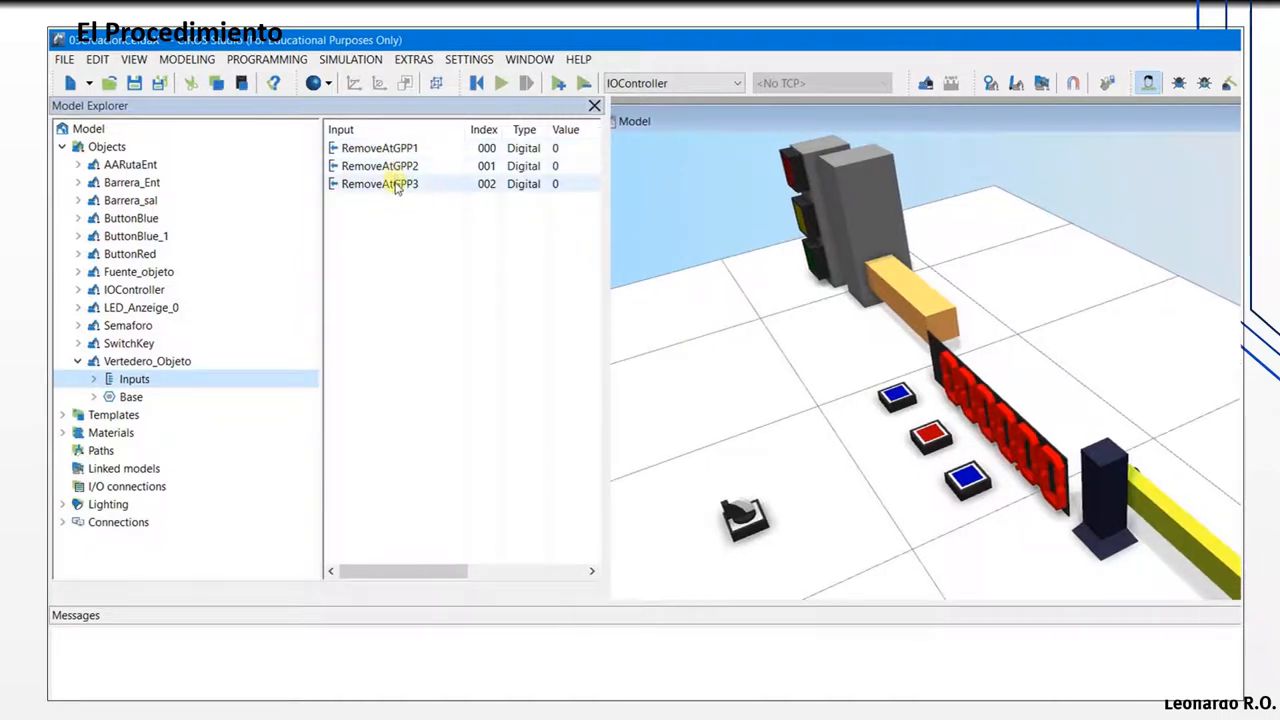
# Step: Examine the gripper points ObjectSink_GPP1, ObjectSink_GPP2 and ObjectSink_GPP3 in the Base section of Vertedero_Objeto and their locations in the model
pyautogui.click(94, 397)
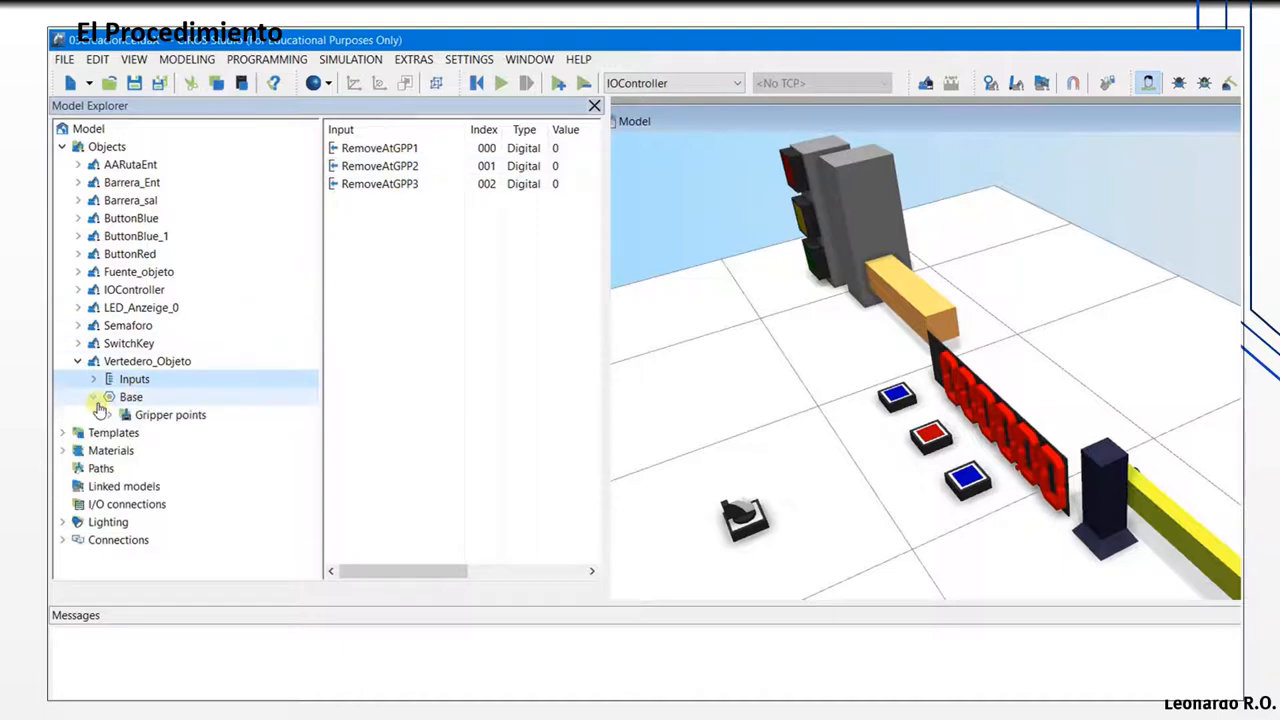
pyautogui.click(132, 420)
pyautogui.click(109, 414)
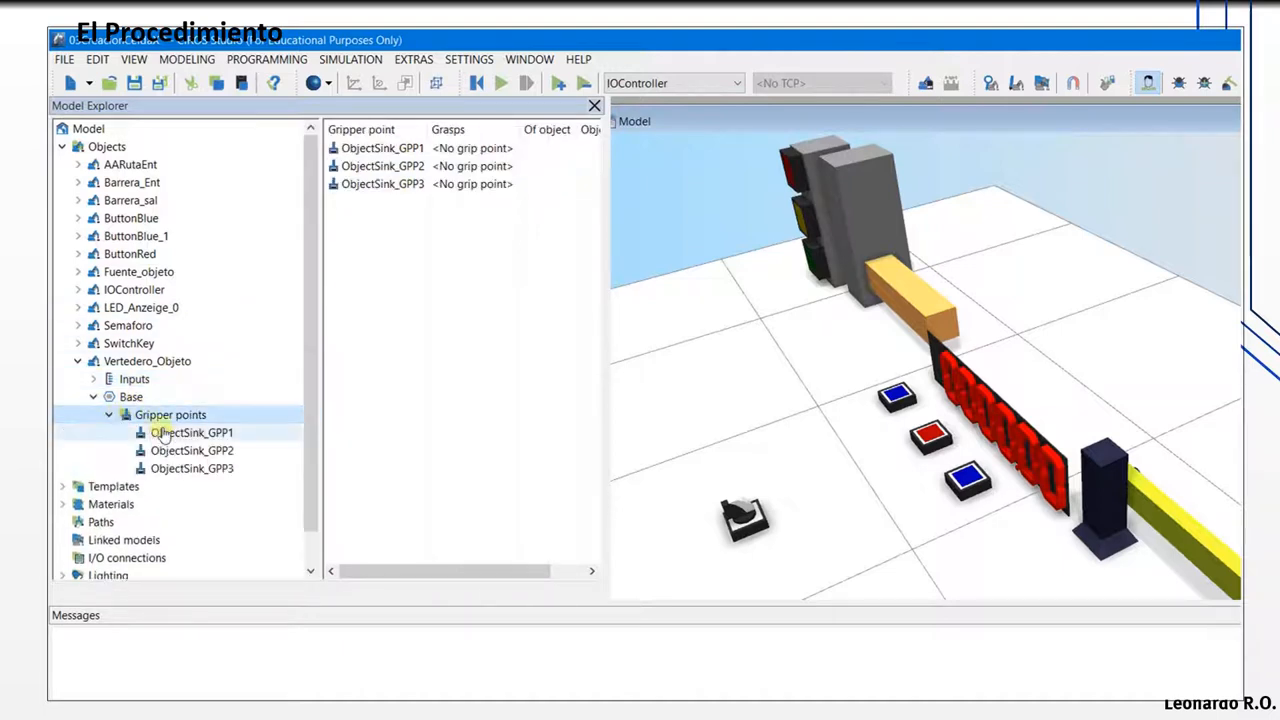
pyautogui.click(198, 438)
pyautogui.click(205, 450)
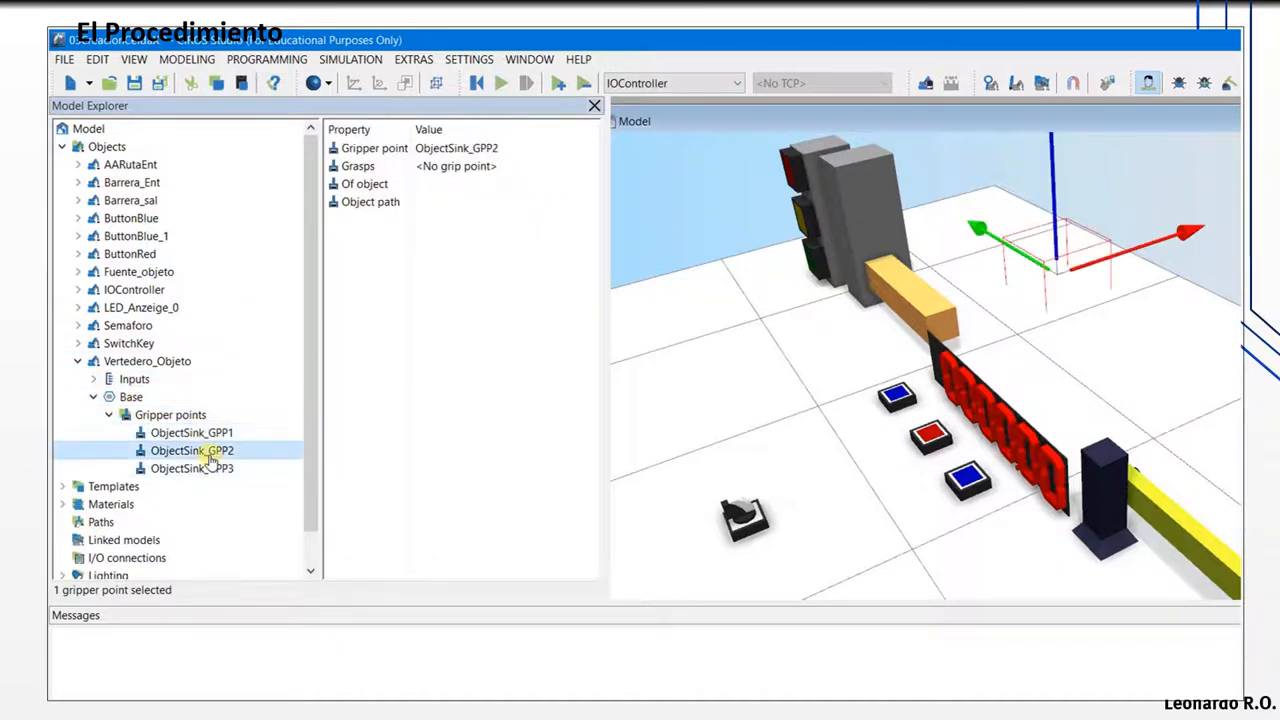
pyautogui.click(212, 470)
pyautogui.click(209, 434)
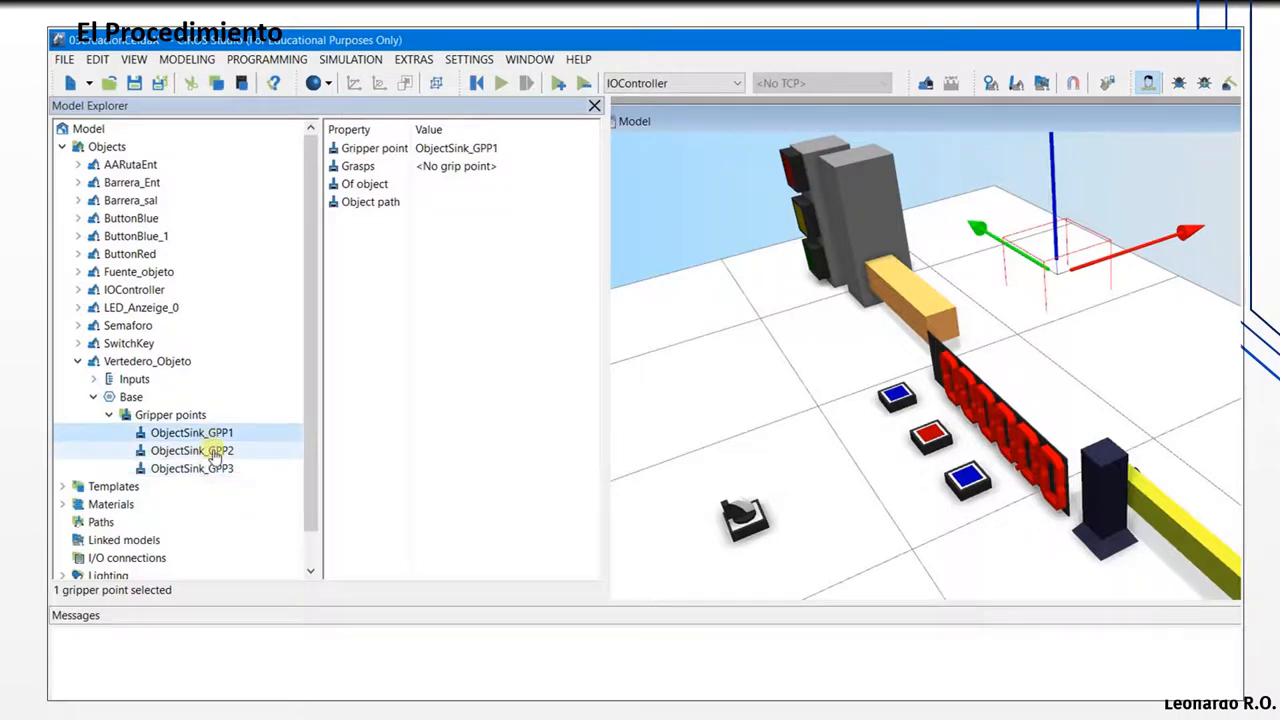
pyautogui.click(213, 452)
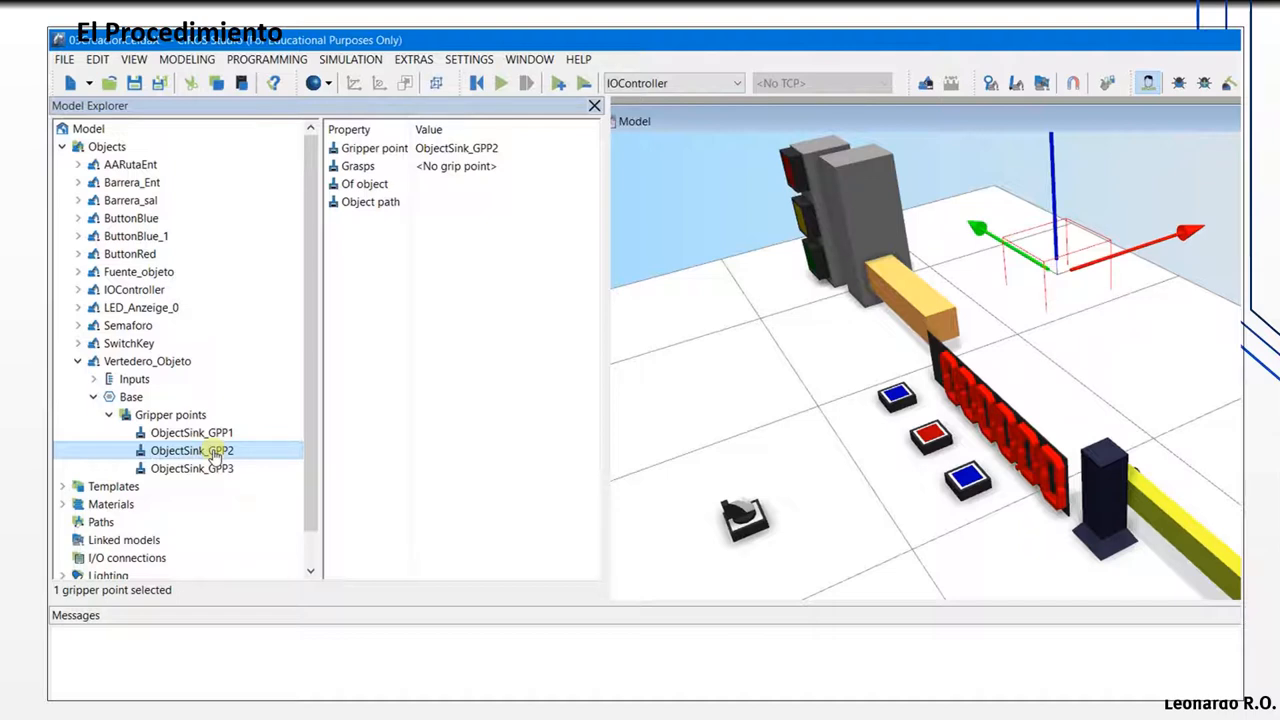
pyautogui.moveTo(243, 418)
pyautogui.mouseDown()
pyautogui.moveTo(268, 487)
pyautogui.moveTo(340, 464)
pyautogui.moveTo(650, 451)
pyautogui.moveTo(1075, 266)
pyautogui.mouseUp()
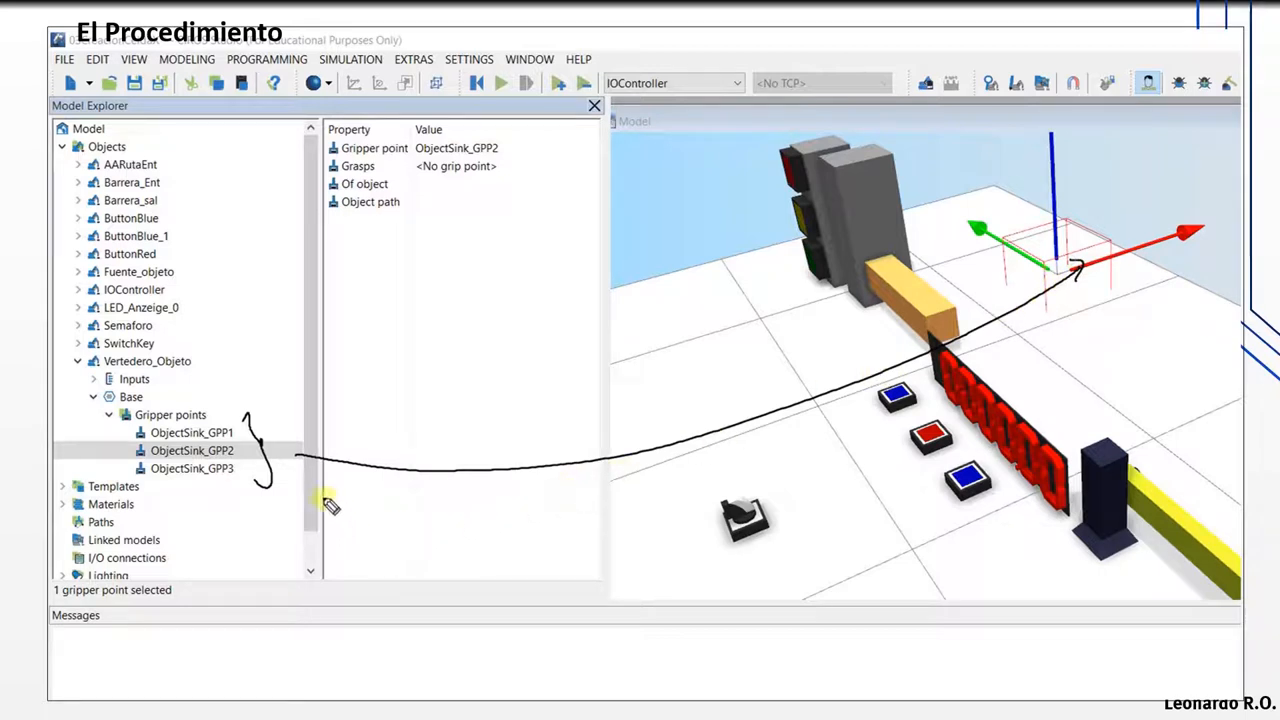
pyautogui.press('e')
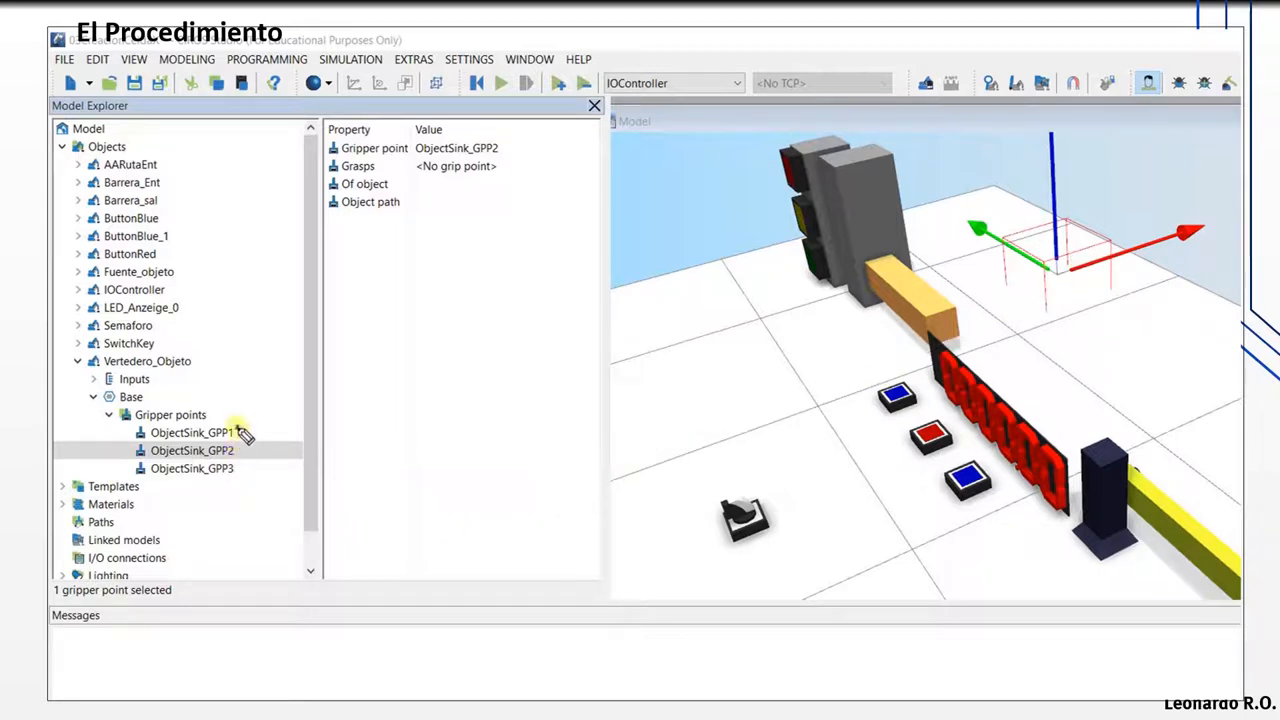
pyautogui.moveTo(238, 428)
pyautogui.mouseDown()
pyautogui.moveTo(651, 274)
pyautogui.moveTo(720, 271)
pyautogui.moveTo(730, 288)
pyautogui.mouseUp()
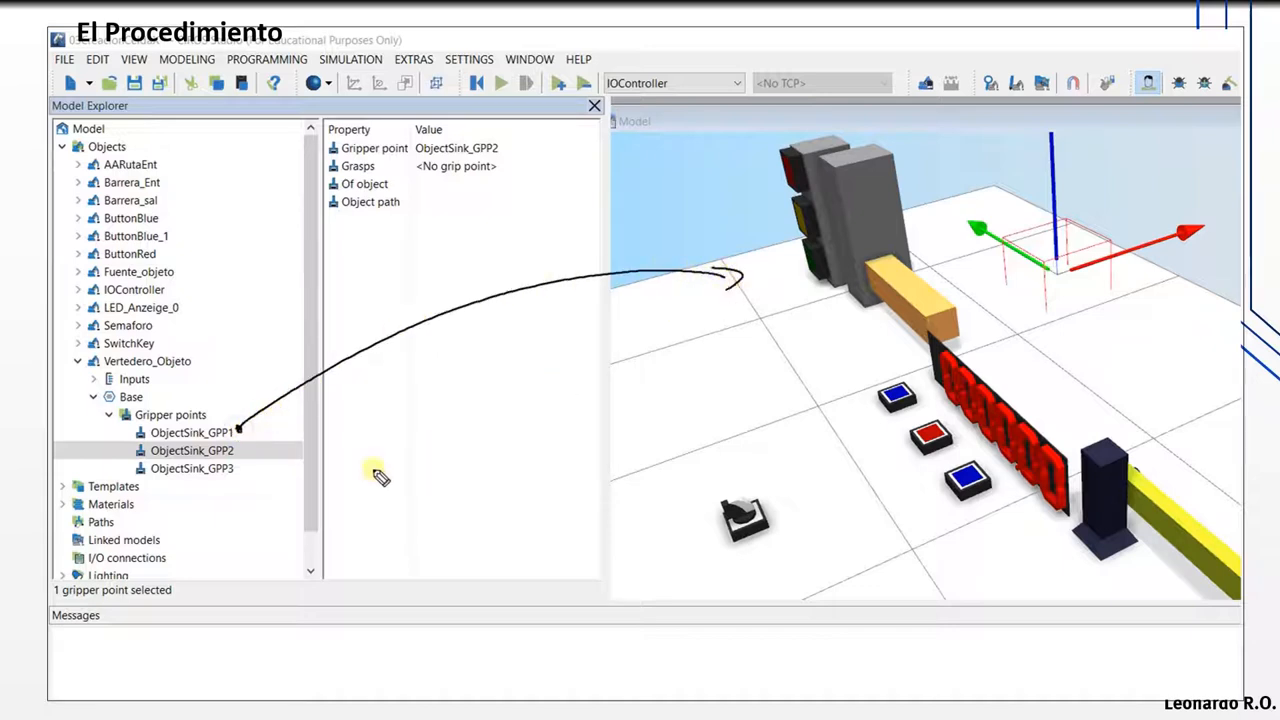
pyautogui.moveTo(248, 452)
pyautogui.mouseDown()
pyautogui.moveTo(423, 449)
pyautogui.moveTo(795, 362)
pyautogui.mouseUp()
pyautogui.moveTo(248, 474)
pyautogui.mouseDown()
pyautogui.moveTo(749, 510)
pyautogui.moveTo(1126, 306)
pyautogui.moveTo(1133, 324)
pyautogui.mouseUp()
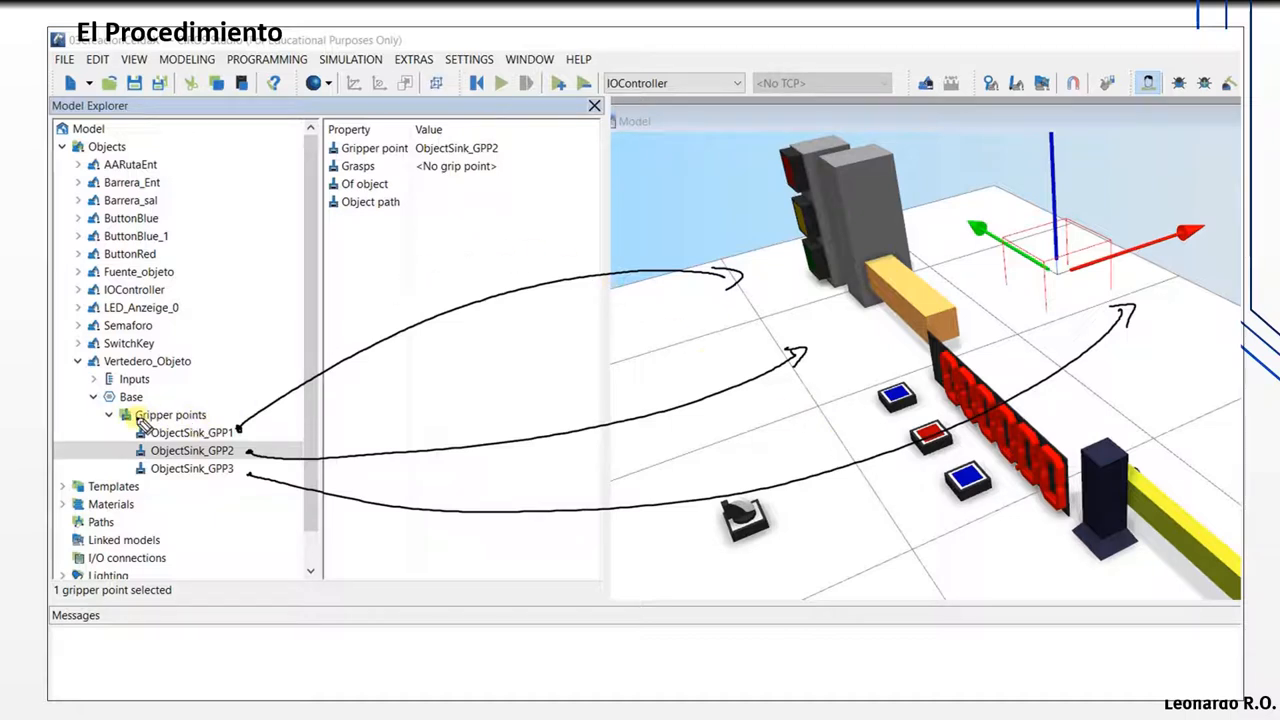
# Step: Examine the inputs RemoveAtGPP1, RemoveAtGPP2 and RemoveAtGPP3 of Vertedero_Objeto and the removal locations in the model they correspond to
pyautogui.click(130, 379)
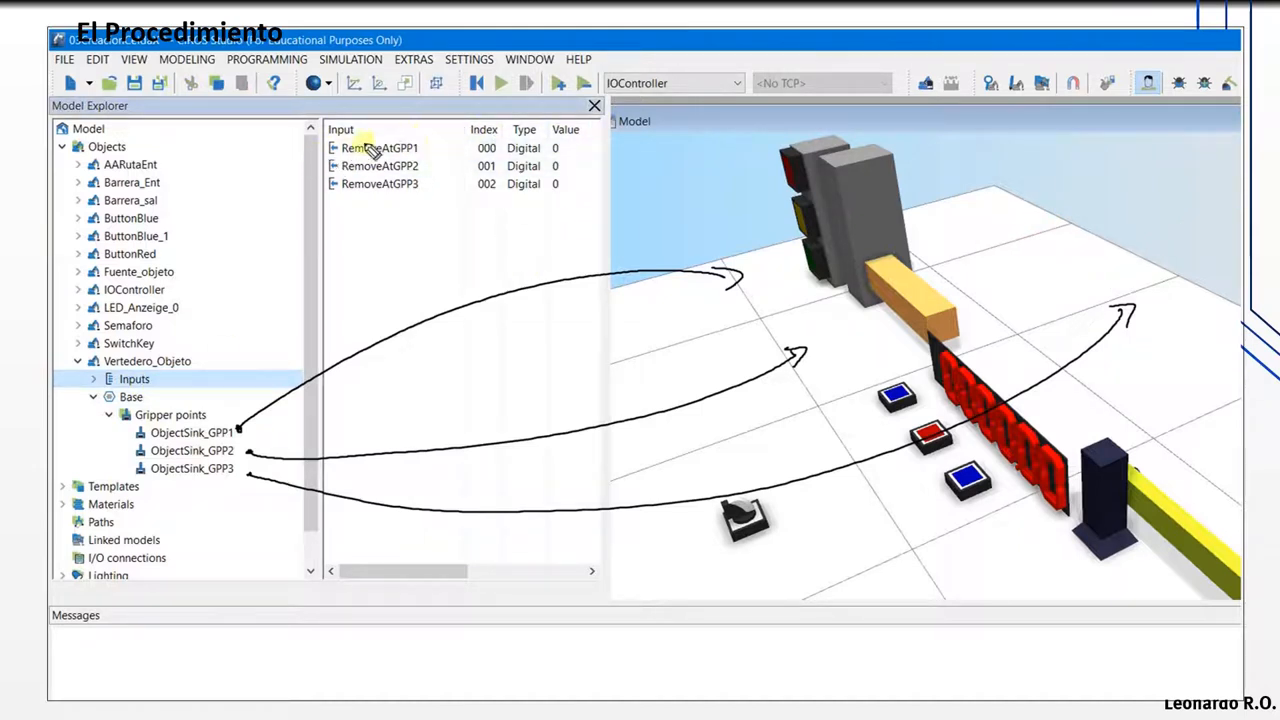
pyautogui.moveTo(484, 146)
pyautogui.mouseDown()
pyautogui.moveTo(440, 149)
pyautogui.moveTo(655, 189)
pyautogui.moveTo(714, 243)
pyautogui.moveTo(719, 230)
pyautogui.mouseUp()
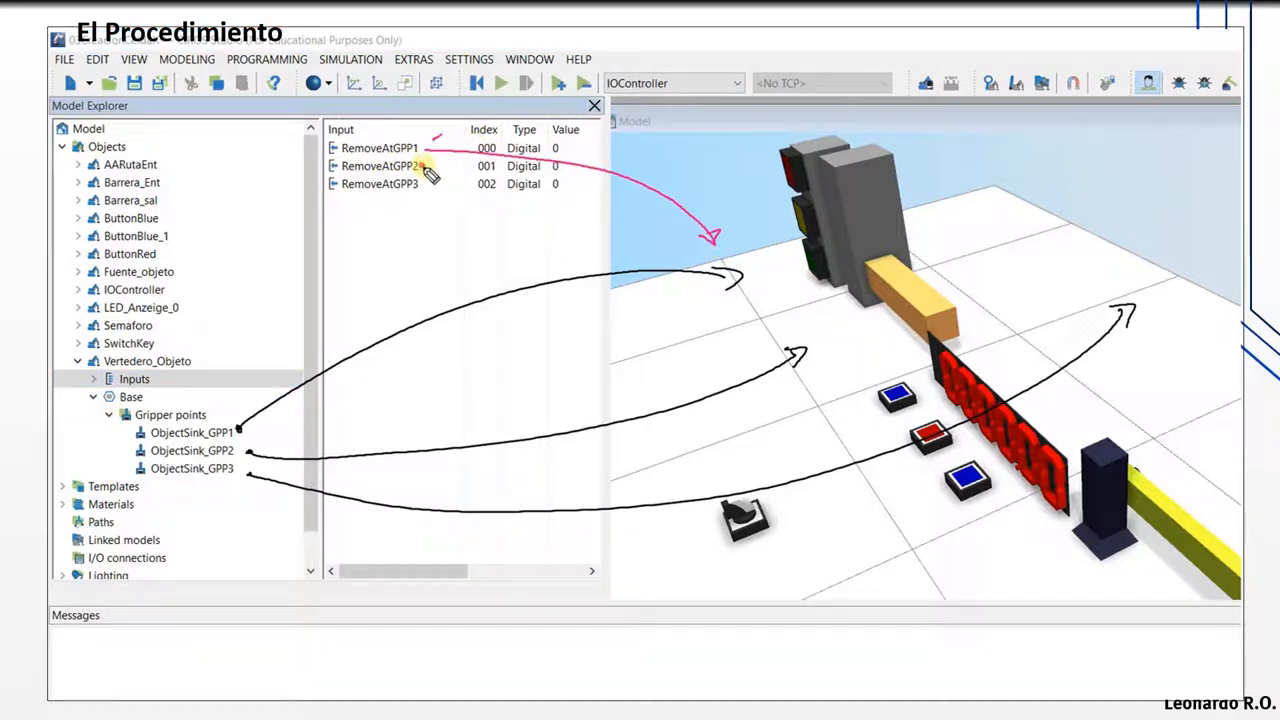
pyautogui.moveTo(422, 166)
pyautogui.mouseDown()
pyautogui.moveTo(455, 215)
pyautogui.moveTo(686, 349)
pyautogui.moveTo(766, 337)
pyautogui.moveTo(780, 352)
pyautogui.mouseUp()
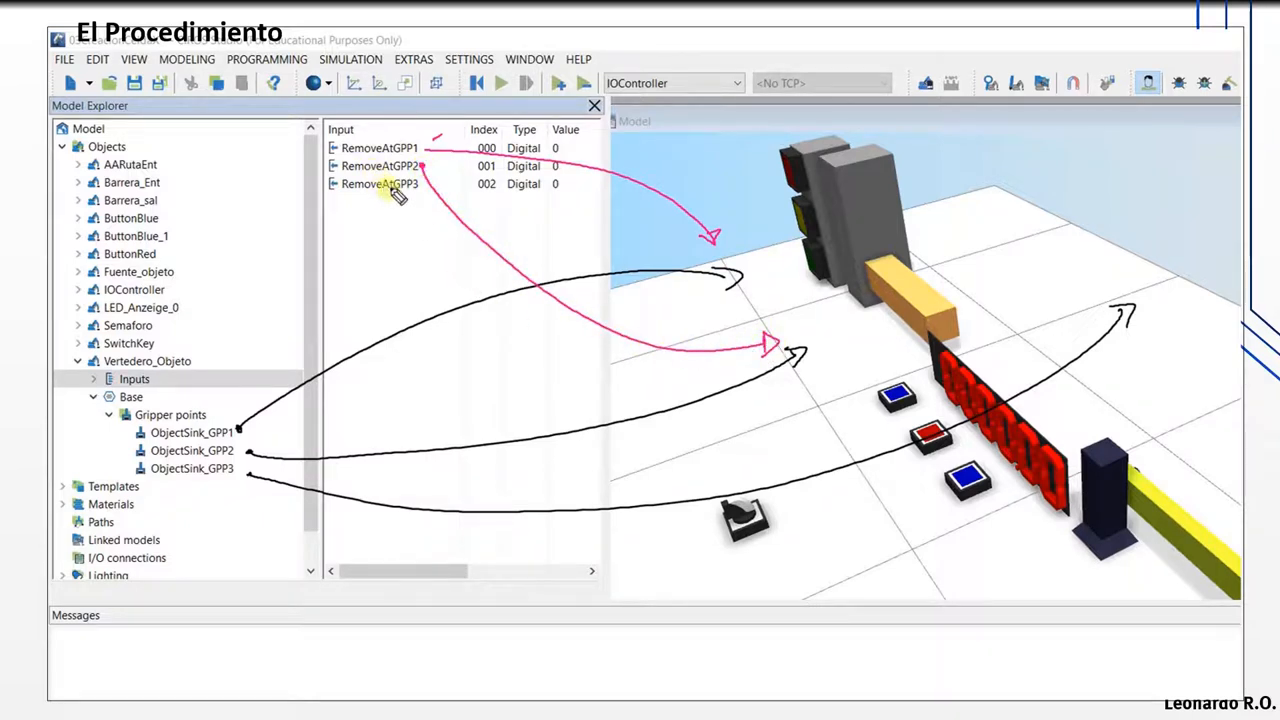
pyautogui.moveTo(390, 188)
pyautogui.mouseDown()
pyautogui.moveTo(462, 340)
pyautogui.moveTo(866, 408)
pyautogui.moveTo(1070, 305)
pyautogui.moveTo(1087, 310)
pyautogui.mouseUp()
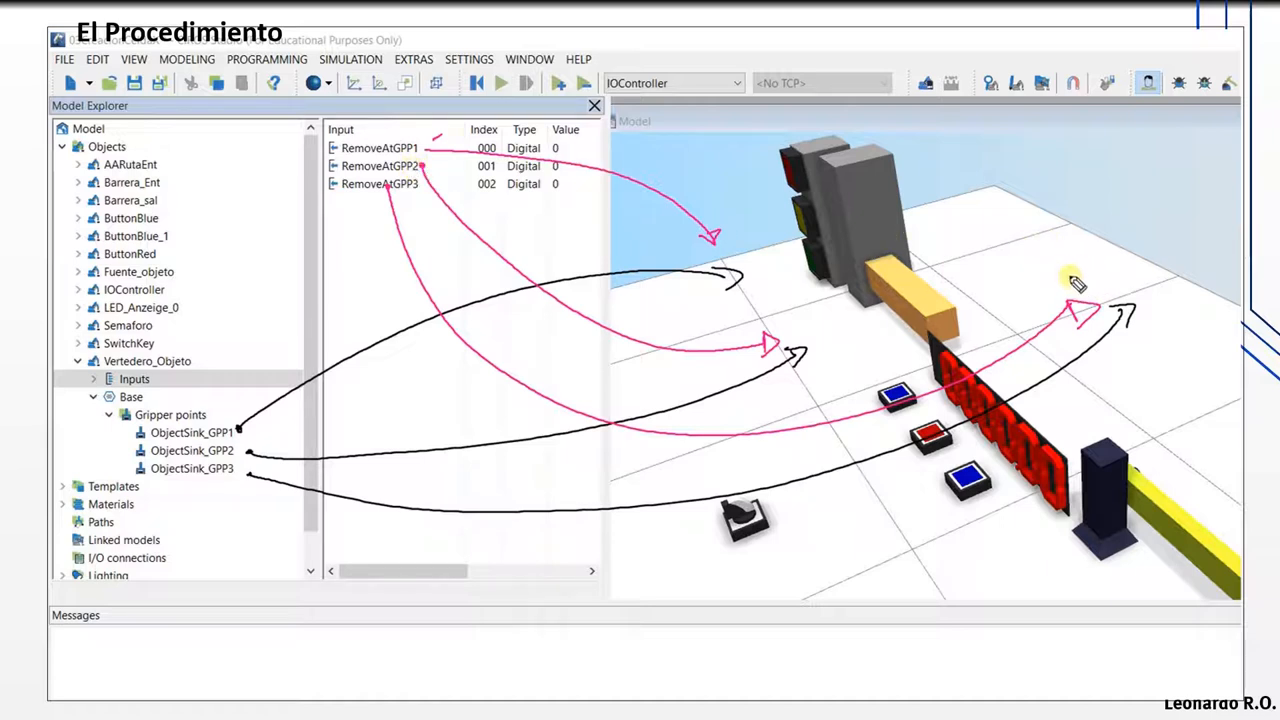
pyautogui.press('e')
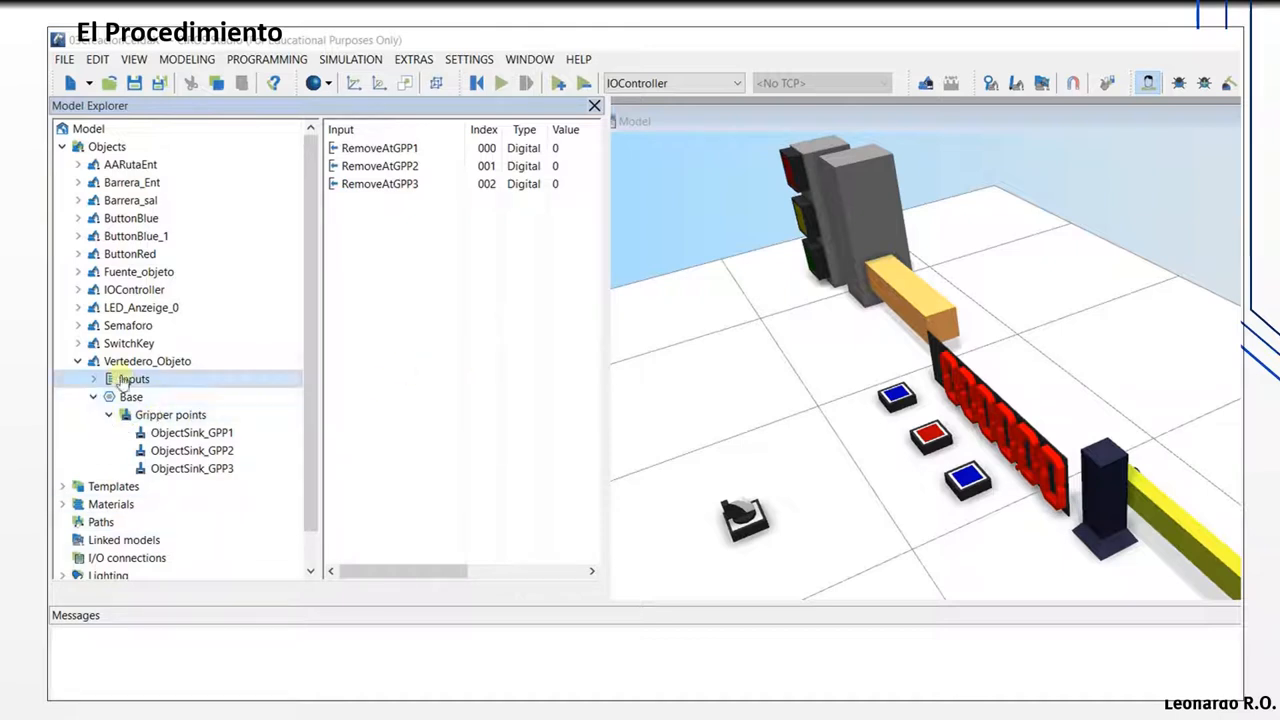
# Step: Open the Object sink settings in the properties of Vertedero_Objeto
pyautogui.click(163, 360)
pyautogui.rightClick(165, 360)
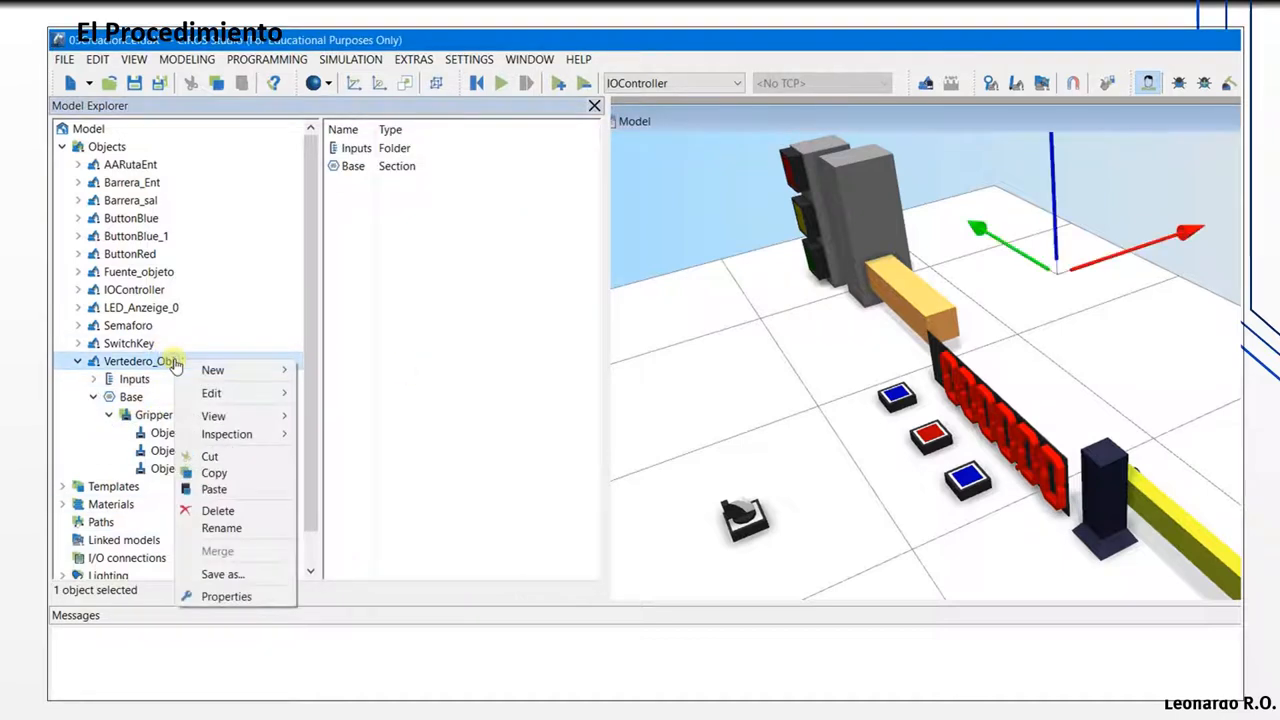
pyautogui.click(228, 596)
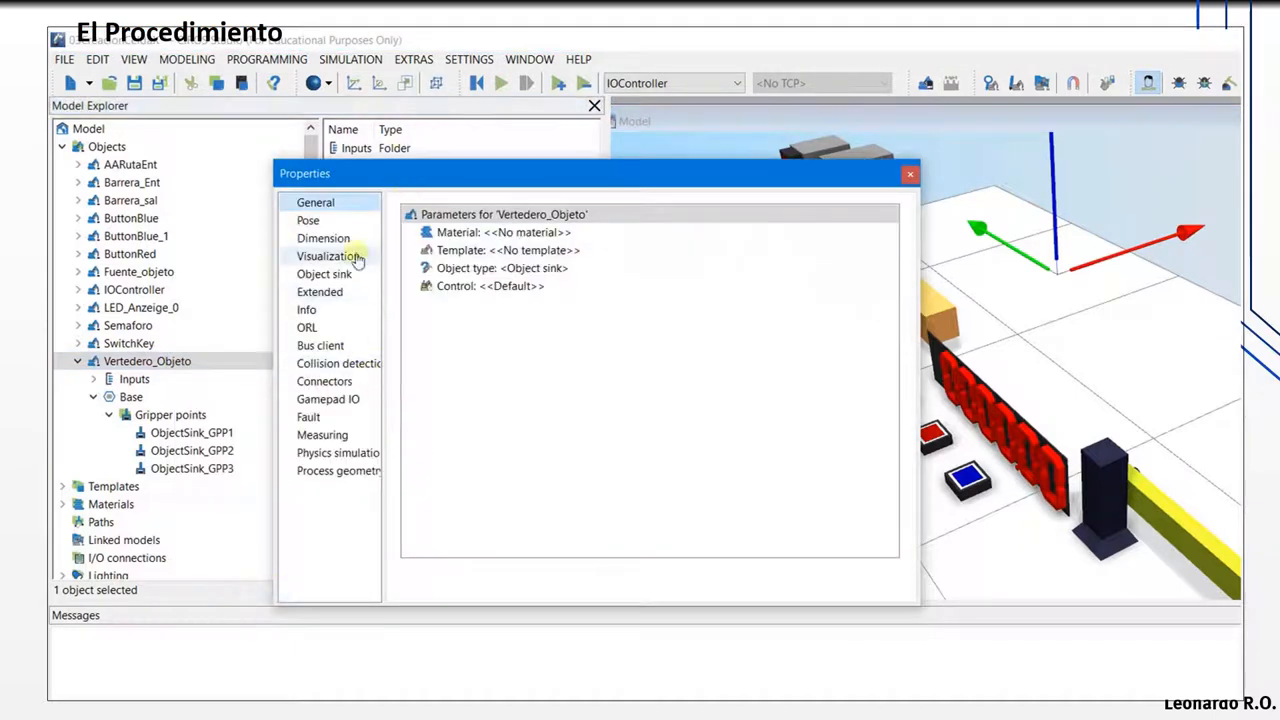
pyautogui.click(308, 274)
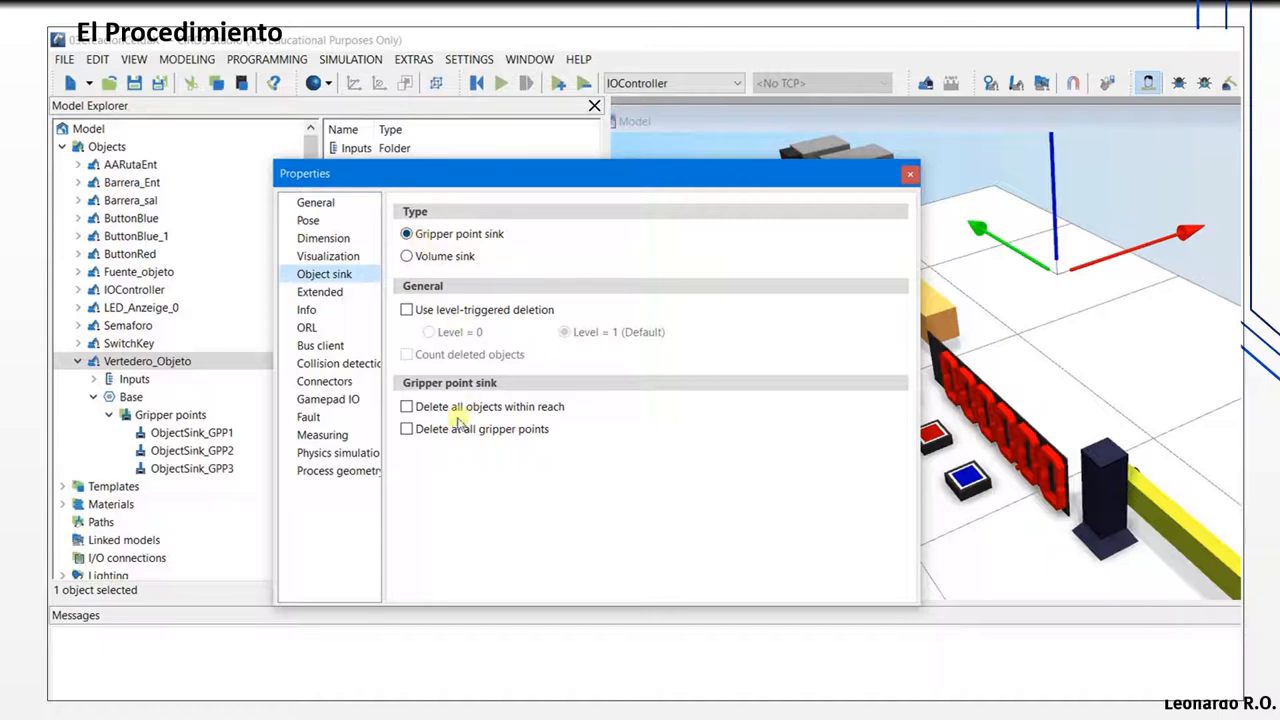
# Step: Try the Volume sink type for Vertedero_Objeto and return the type to Gripper point sink
pyautogui.click(413, 261)
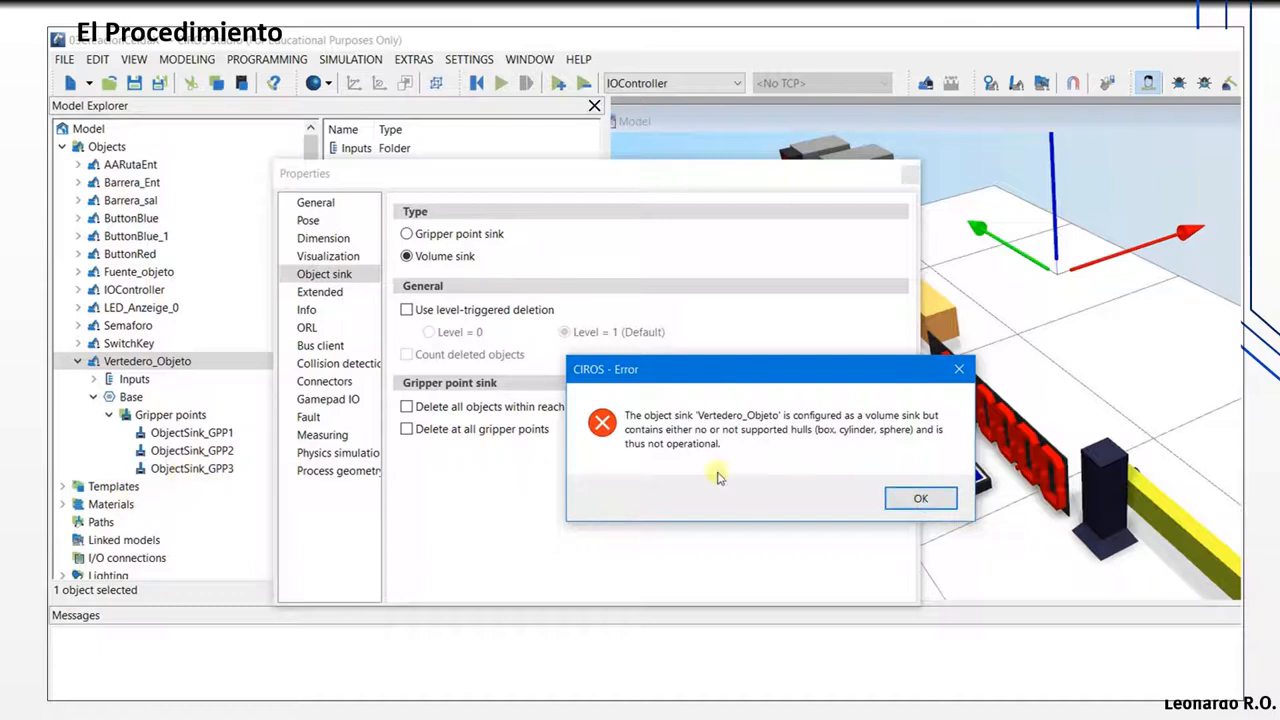
pyautogui.click(908, 500)
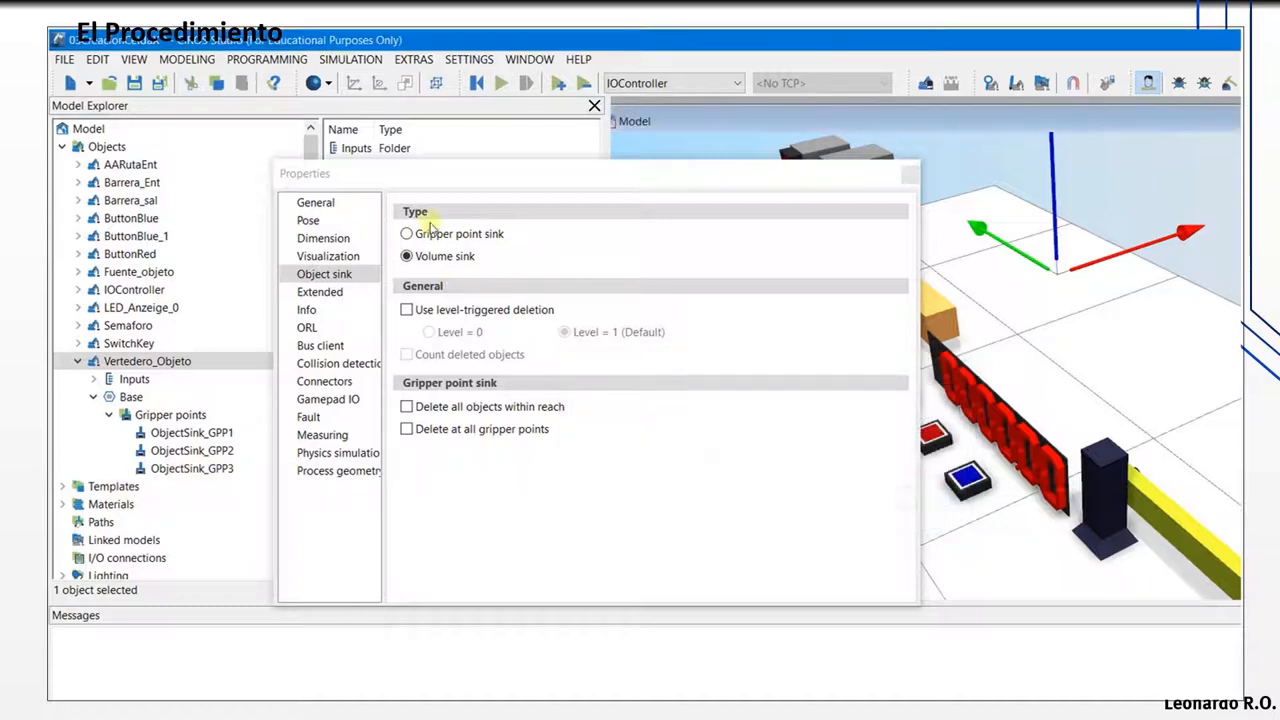
pyautogui.click(408, 234)
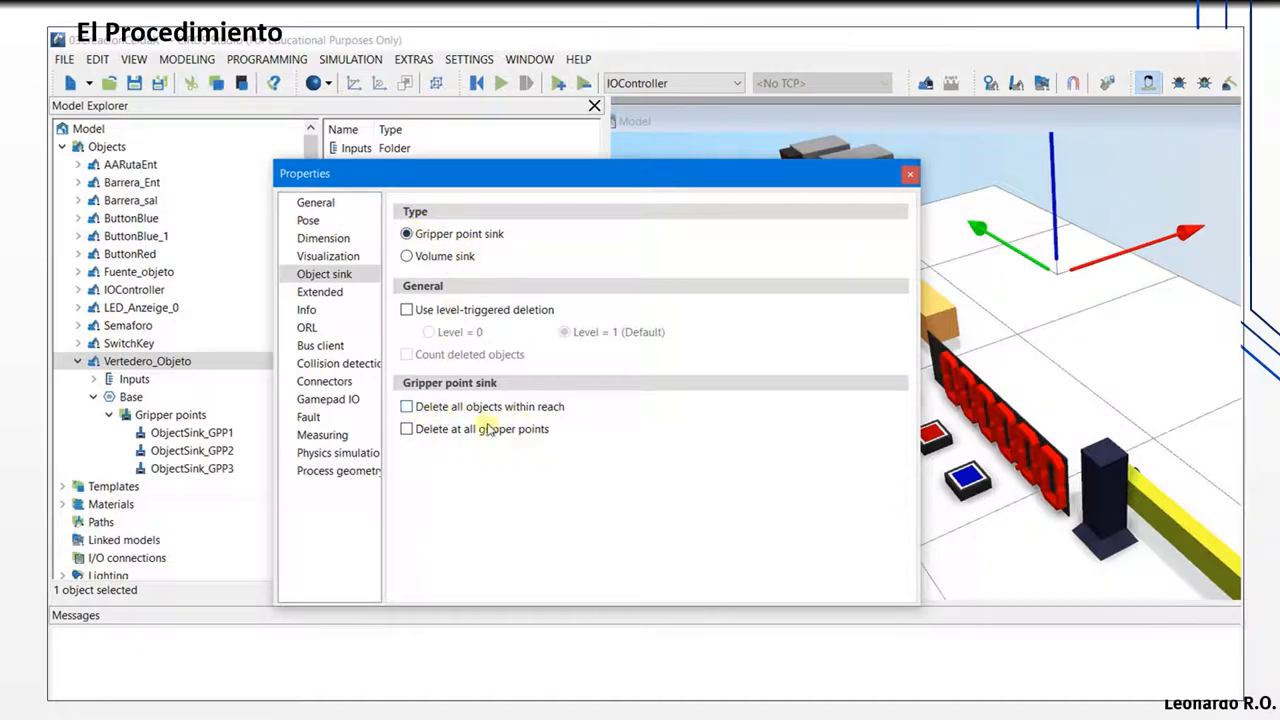
# Step: Switch Delete all objects within reach on and back off, enable Delete at all gripper points for Vertedero_Objeto, and close the properties
pyautogui.click(406, 408)
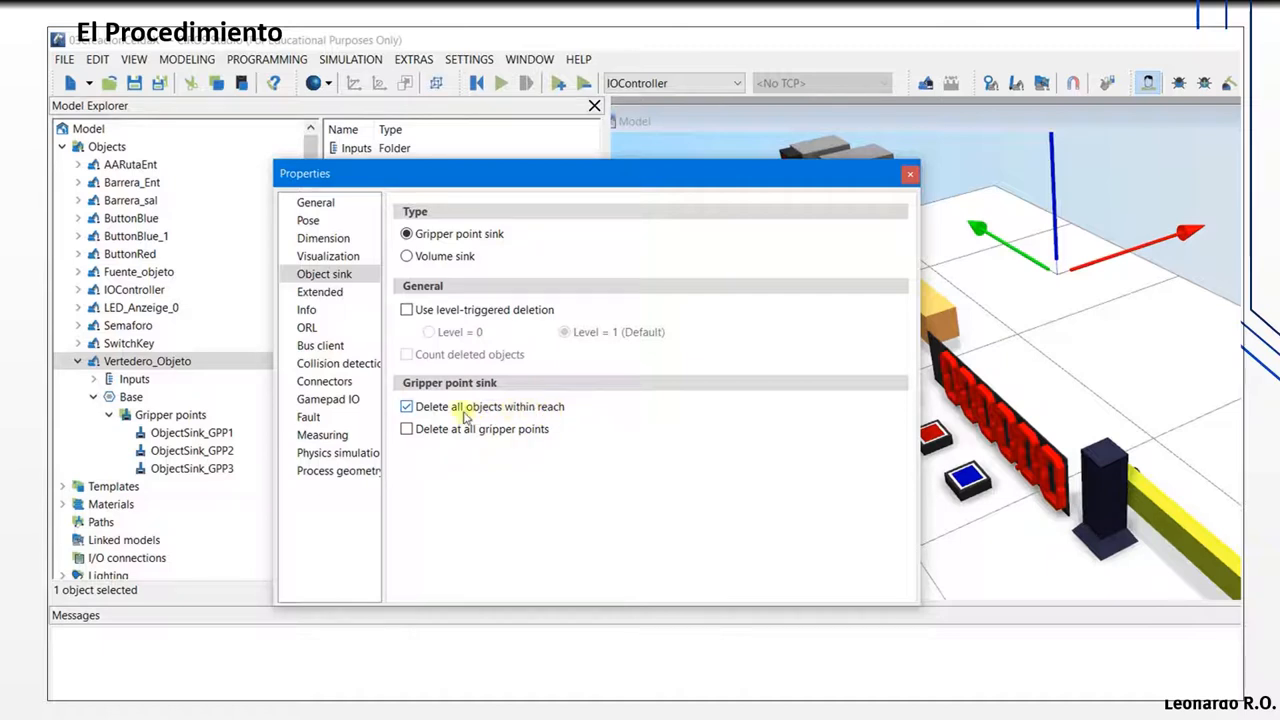
pyautogui.click(408, 430)
pyautogui.click(406, 408)
pyautogui.click(909, 176)
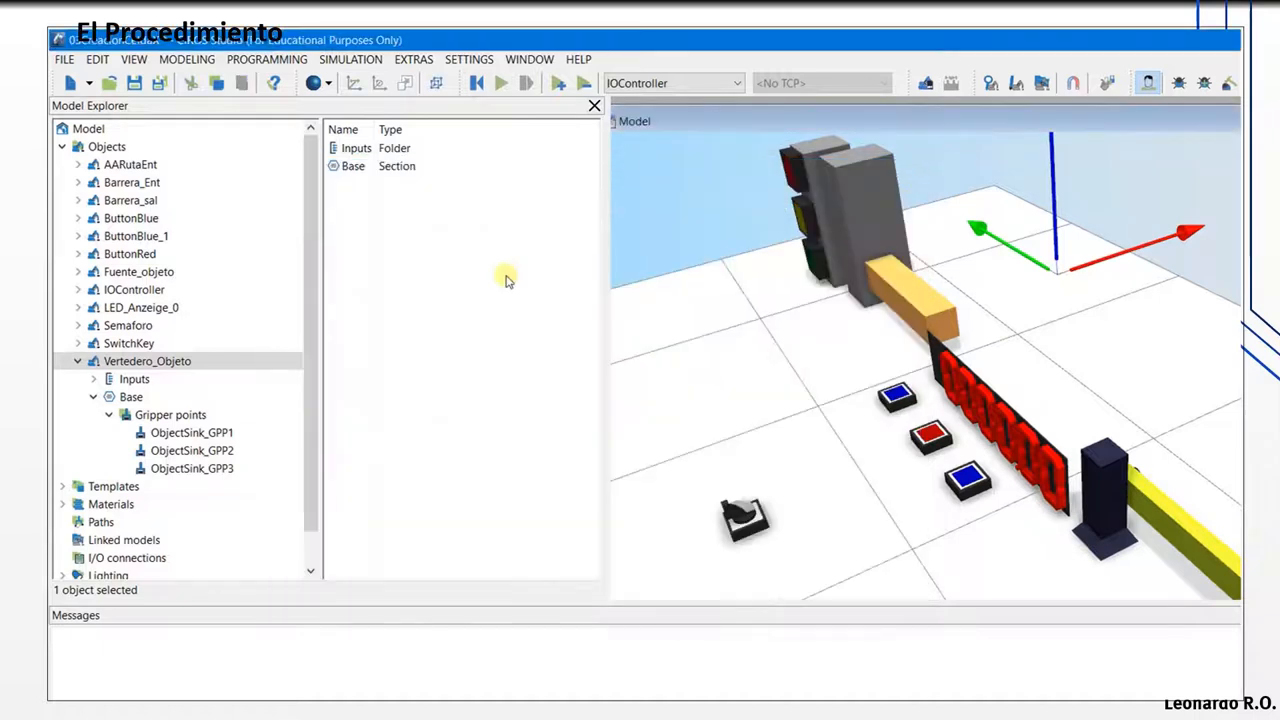
# Step: Duplicate the SwitchKey object by copying it and pasting it into the model's Objects folder
pyautogui.click(136, 383)
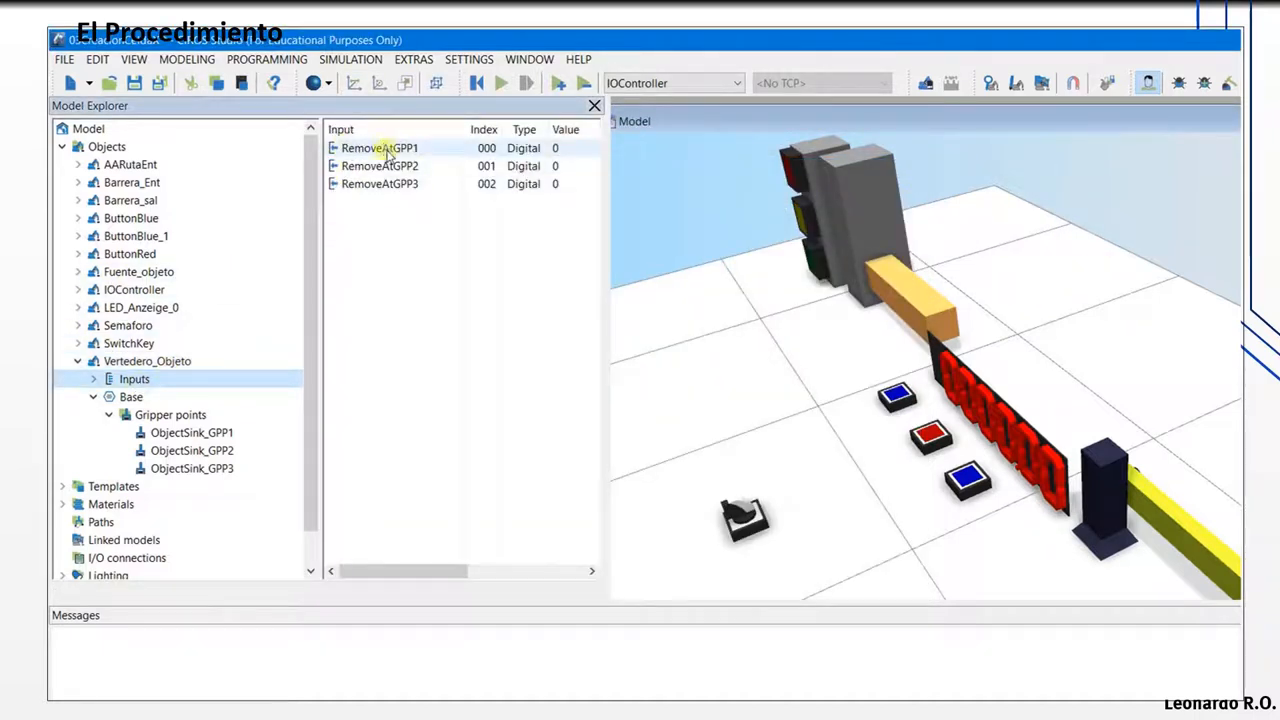
pyautogui.click(128, 344)
pyautogui.rightClick(129, 345)
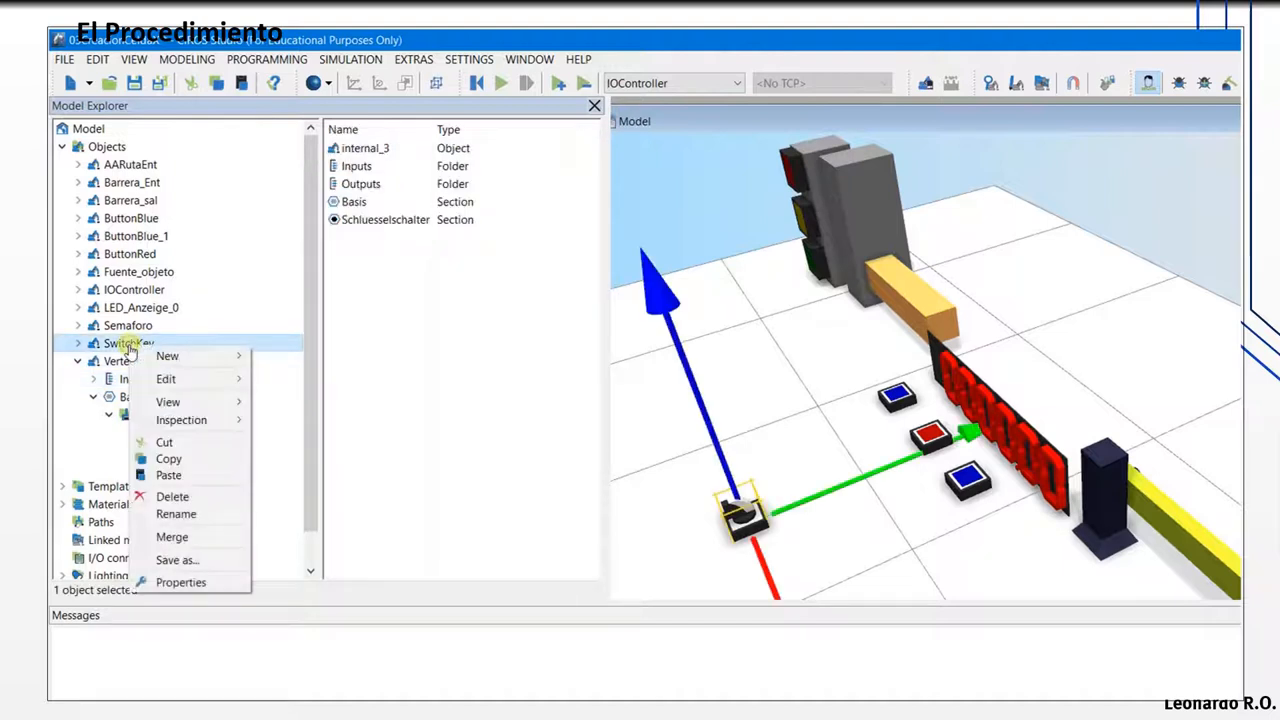
pyautogui.click(186, 461)
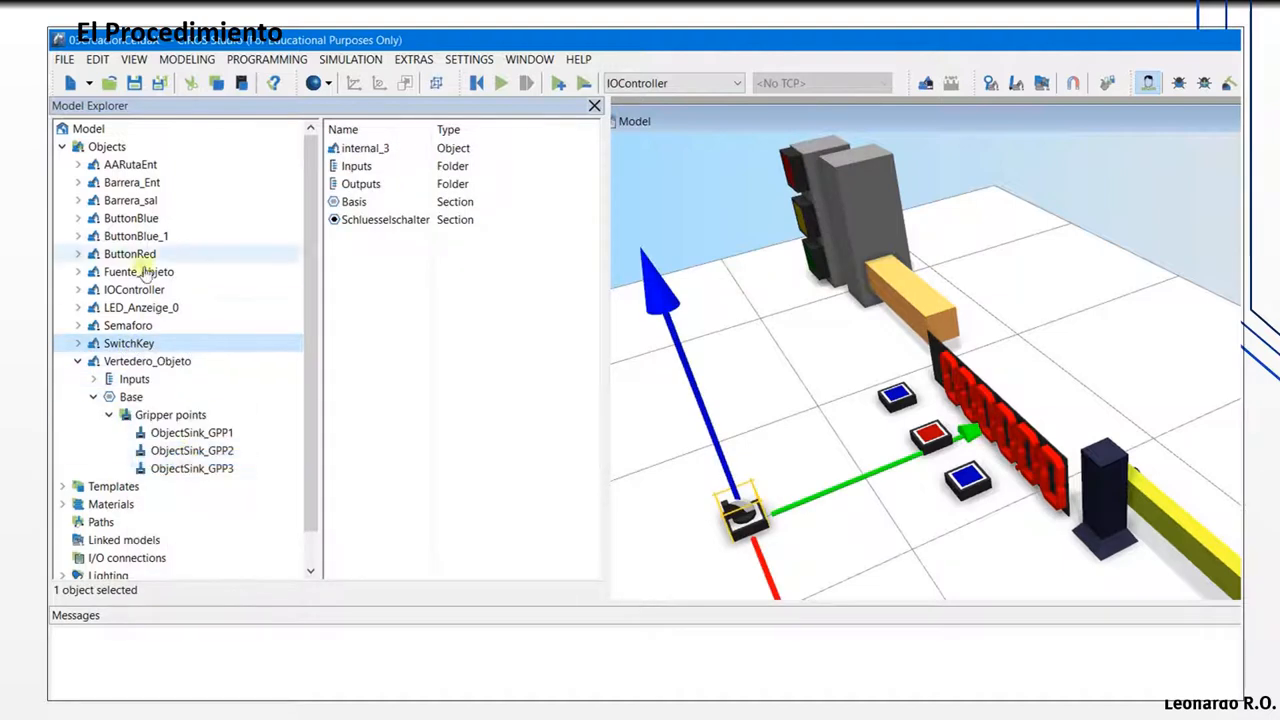
pyautogui.click(110, 150)
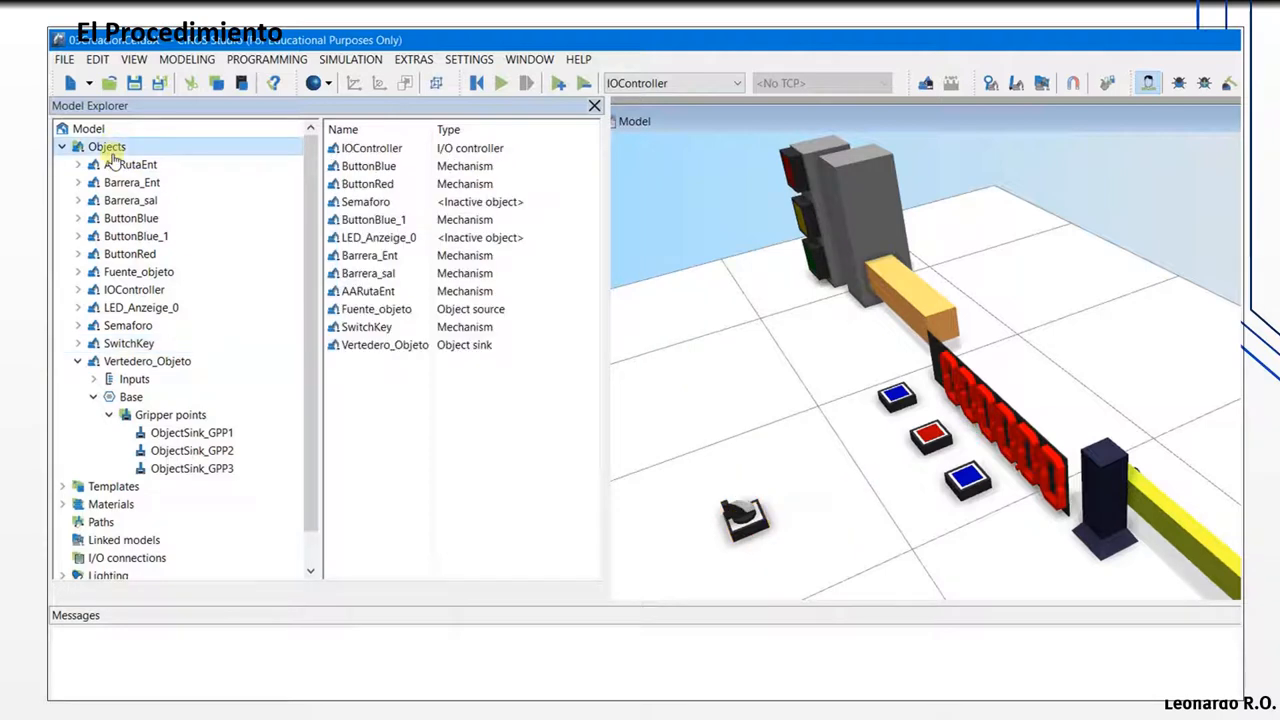
pyautogui.rightClick(113, 158)
pyautogui.click(135, 181)
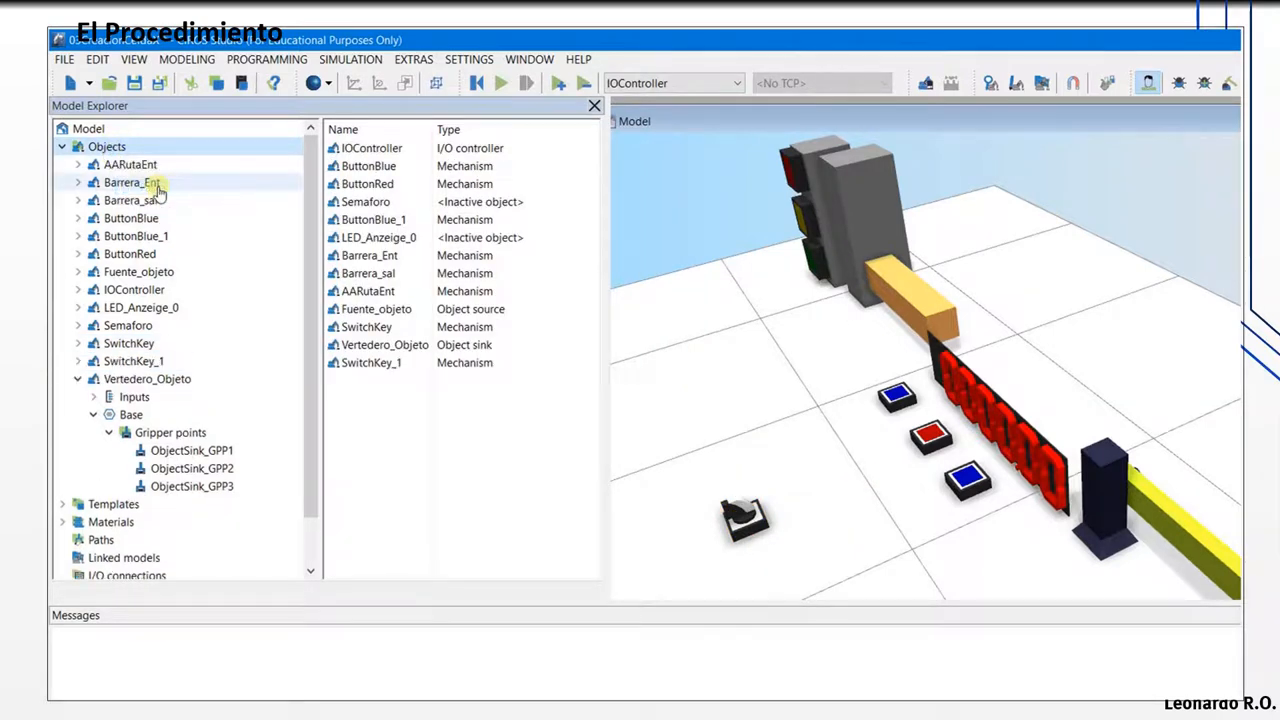
# Step: Move the copied switch SwitchKey_1 along y to 62.50 mm in world coordinates and close its properties
pyautogui.click(145, 363)
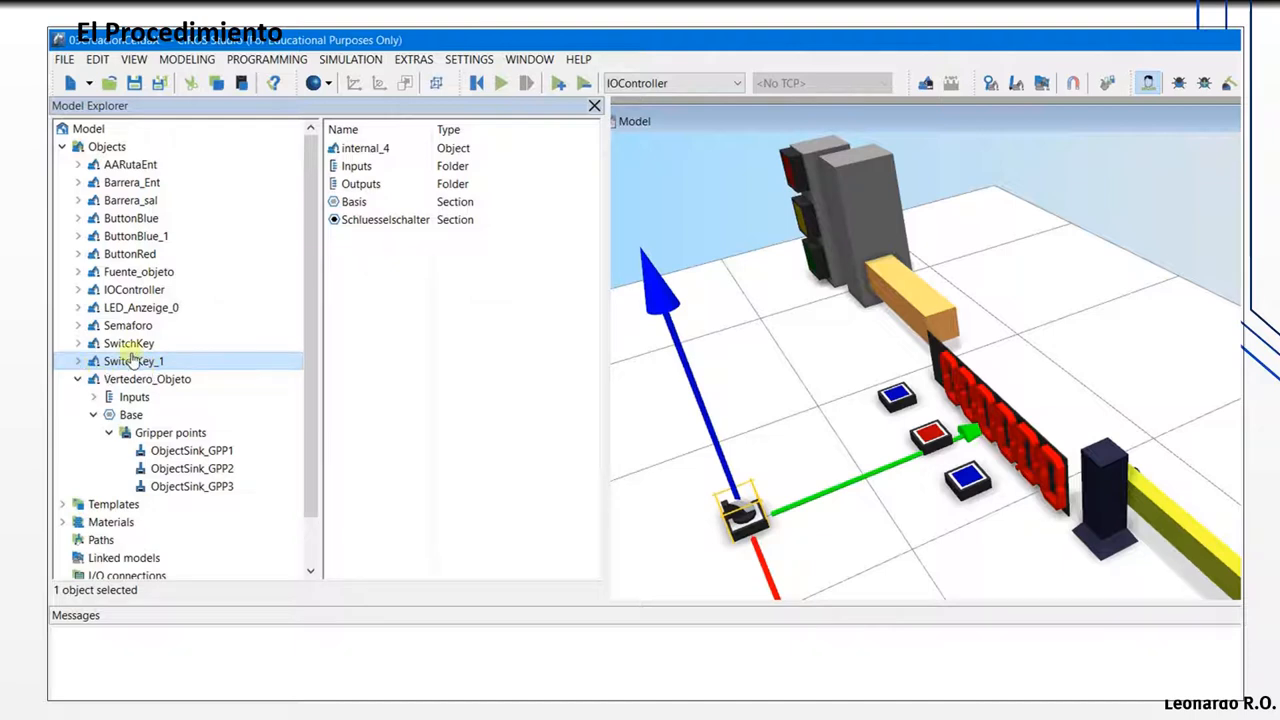
pyautogui.rightClick(137, 363)
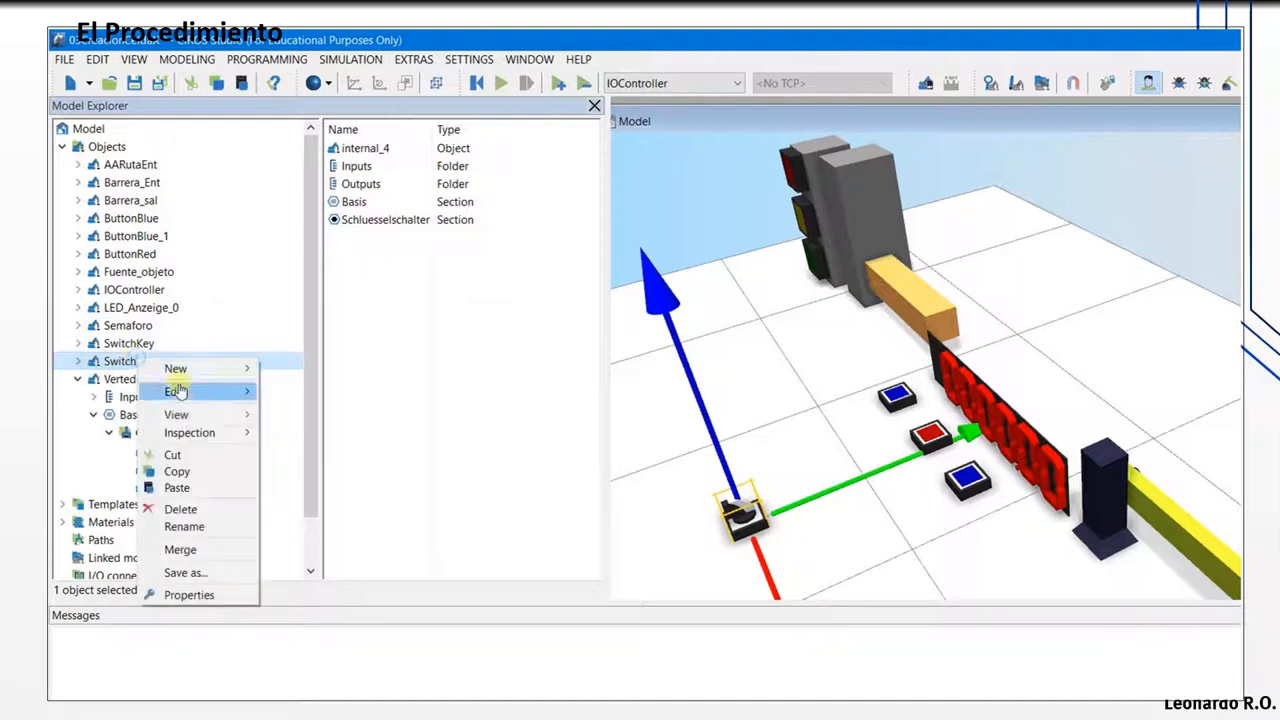
pyautogui.click(189, 595)
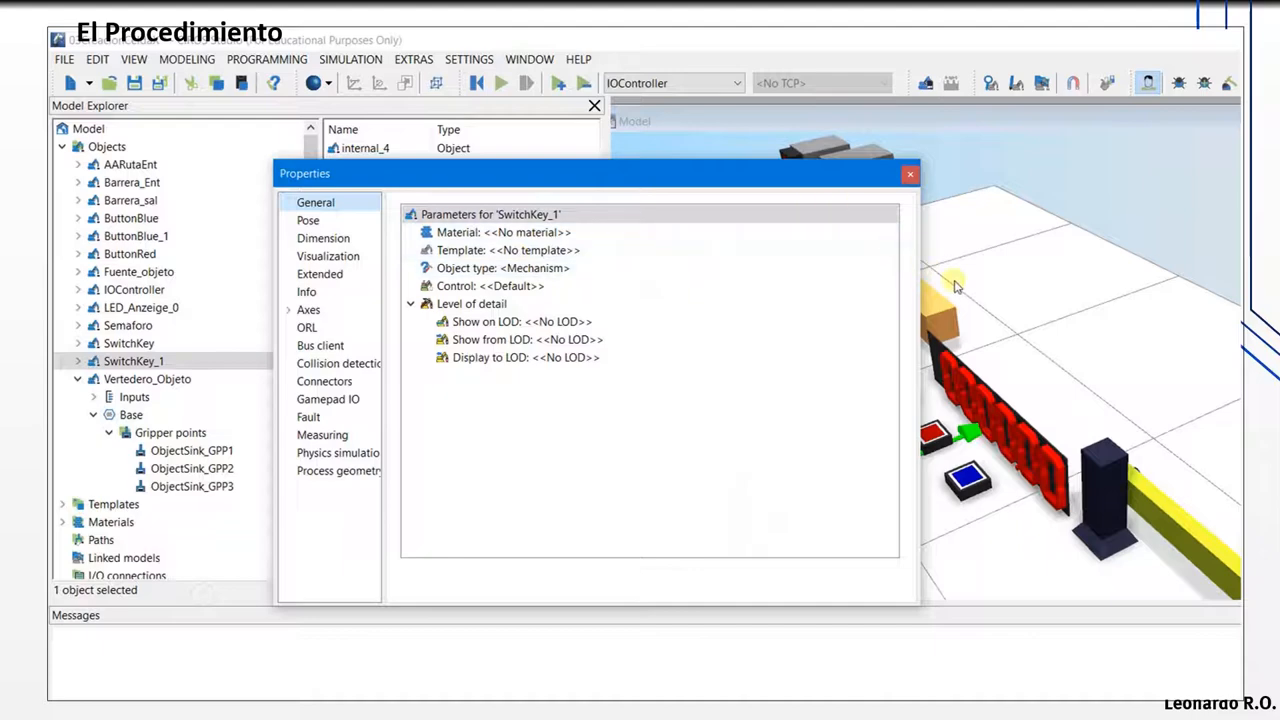
pyautogui.moveTo(740, 191); pyautogui.dragTo(540, 179)
pyautogui.click(112, 209)
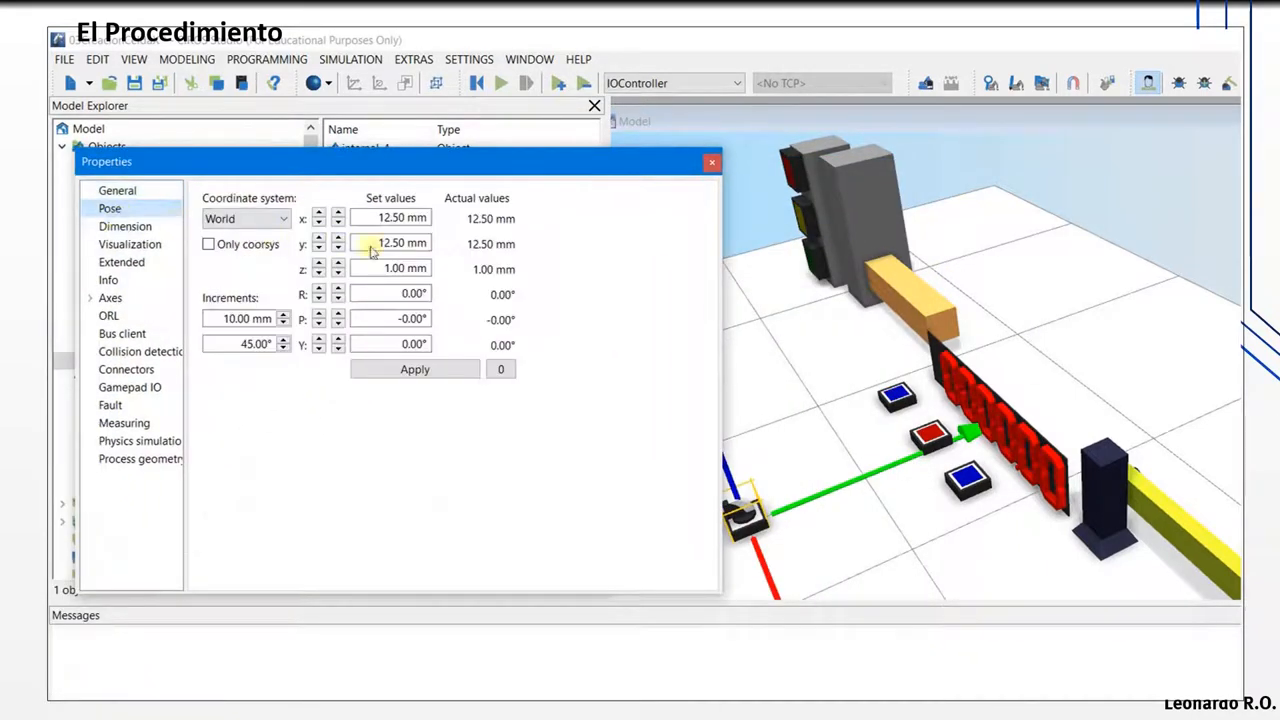
pyautogui.click(339, 242)
pyautogui.click(339, 242)
pyautogui.click(339, 242)
pyautogui.click(339, 242)
pyautogui.click(339, 242)
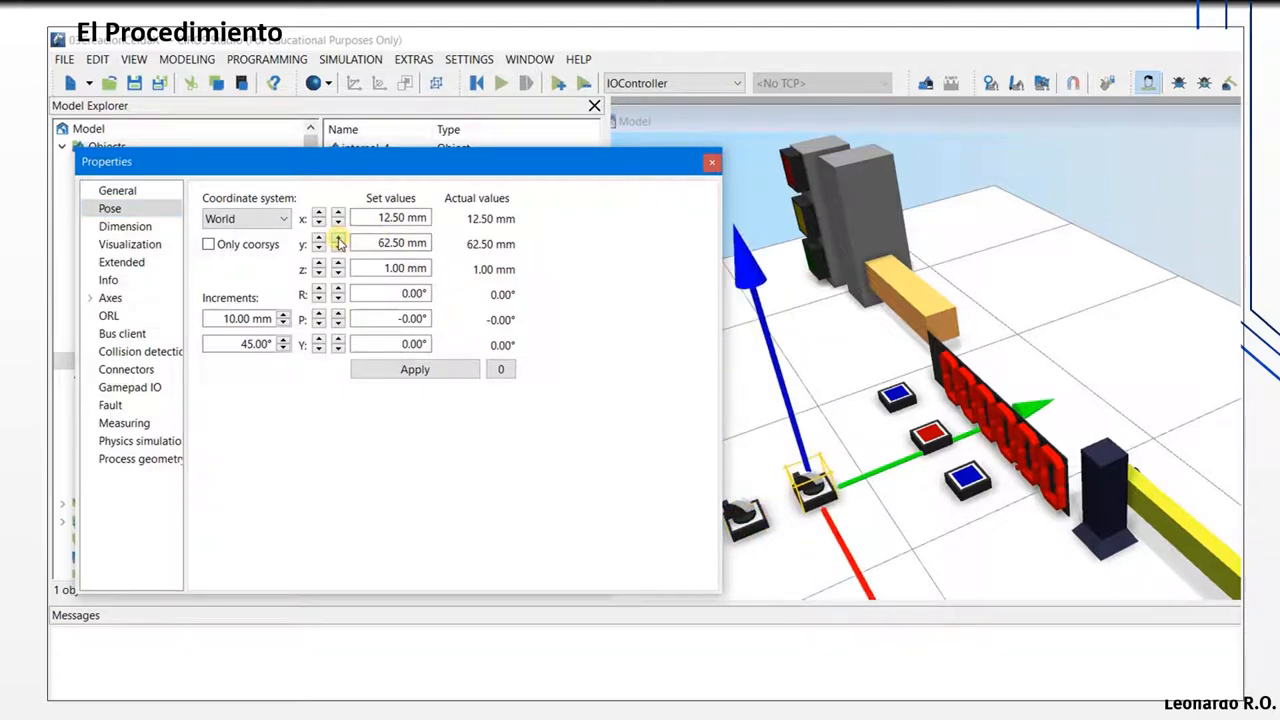
pyautogui.click(709, 163)
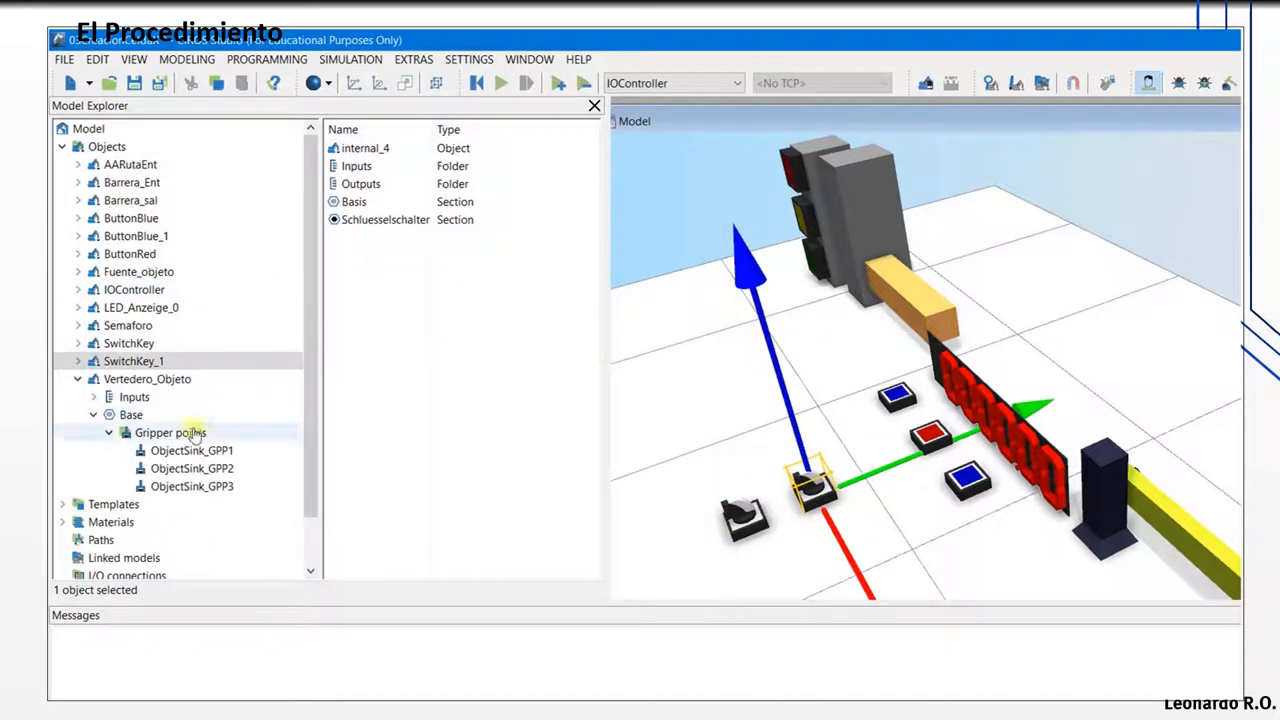
# Step: Connect the Pressed output of SwitchKey_1 to the RemoveAtGPP1 input of Vertedero_Objeto
pyautogui.click(79, 362)
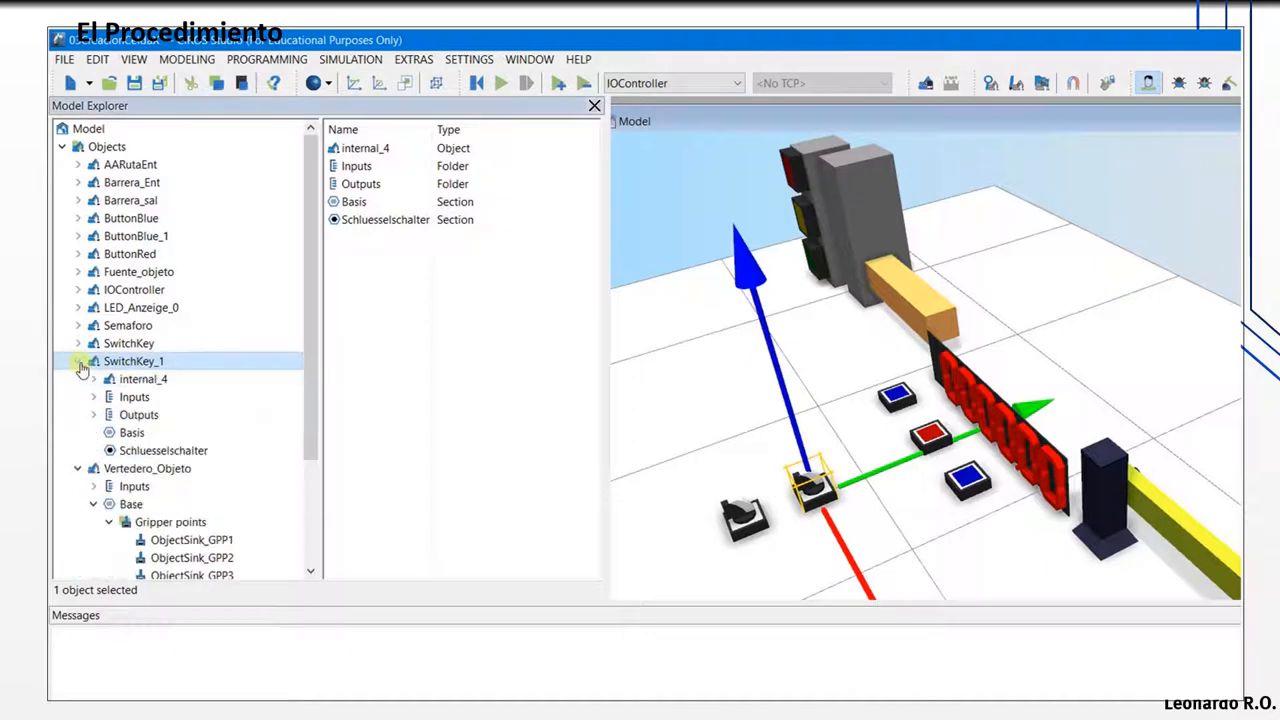
pyautogui.click(140, 414)
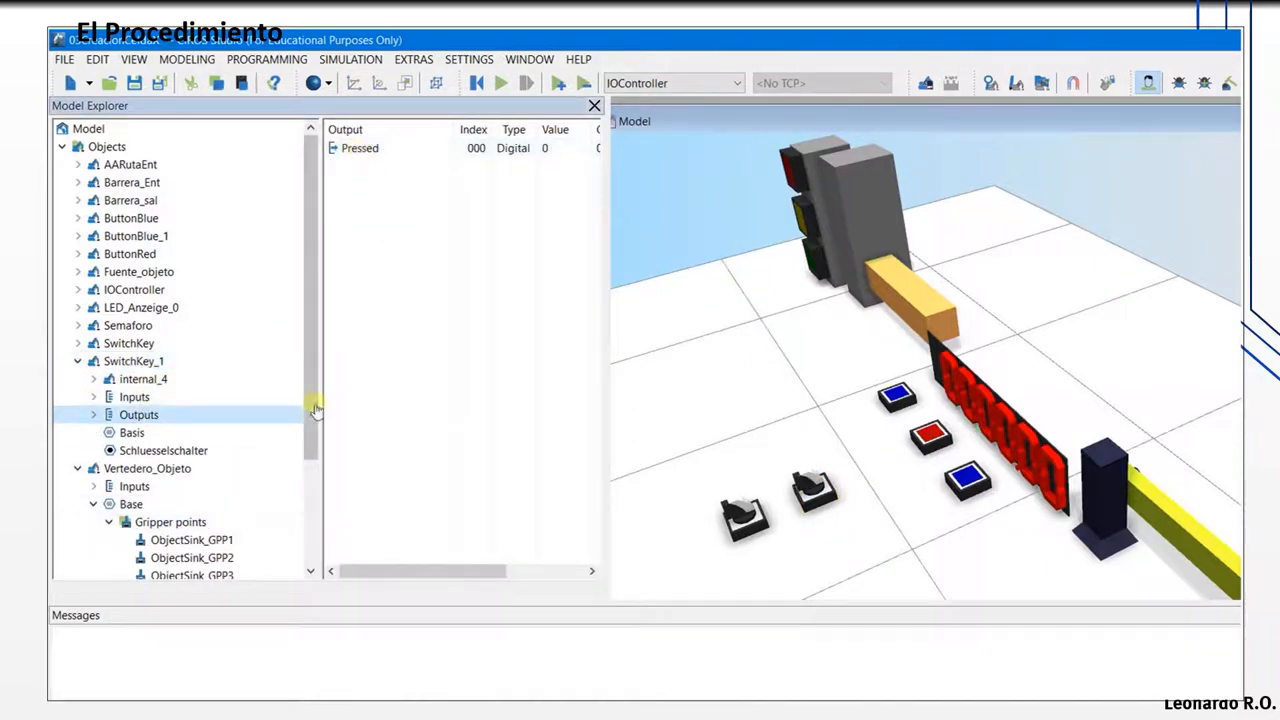
pyautogui.moveTo(317, 324); pyautogui.dragTo(314, 424)
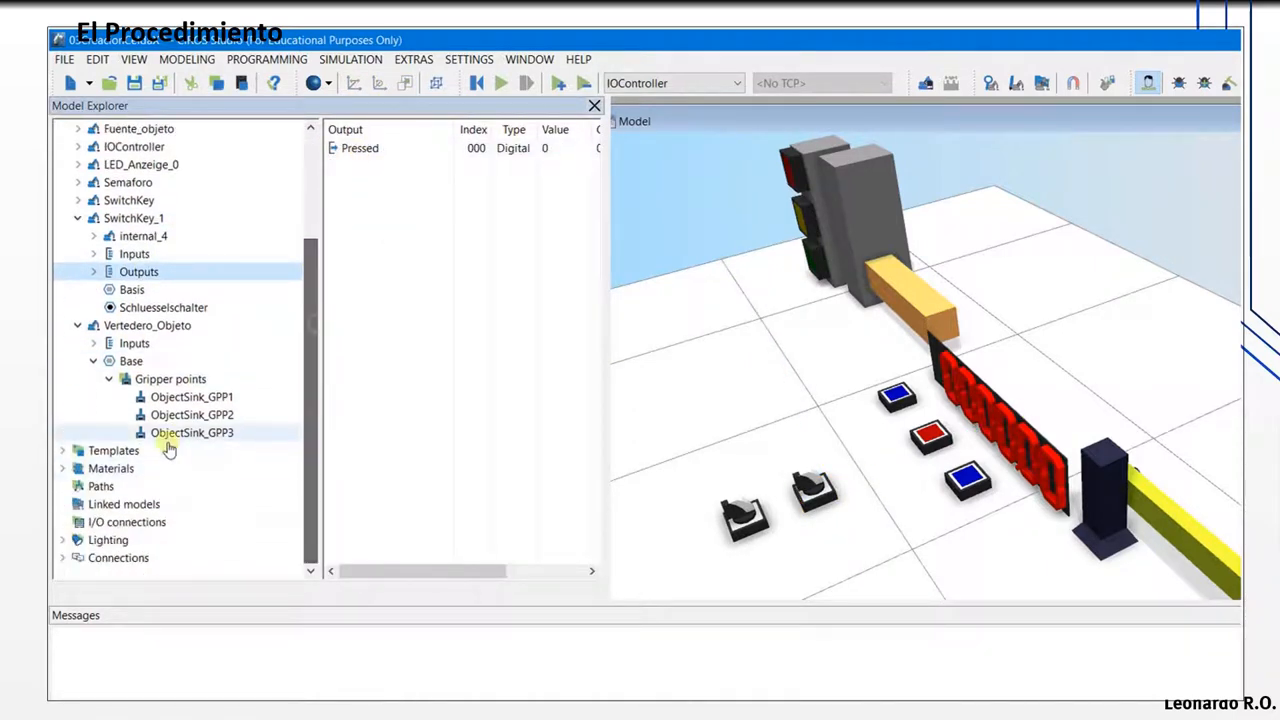
pyautogui.click(107, 343)
pyautogui.click(96, 343)
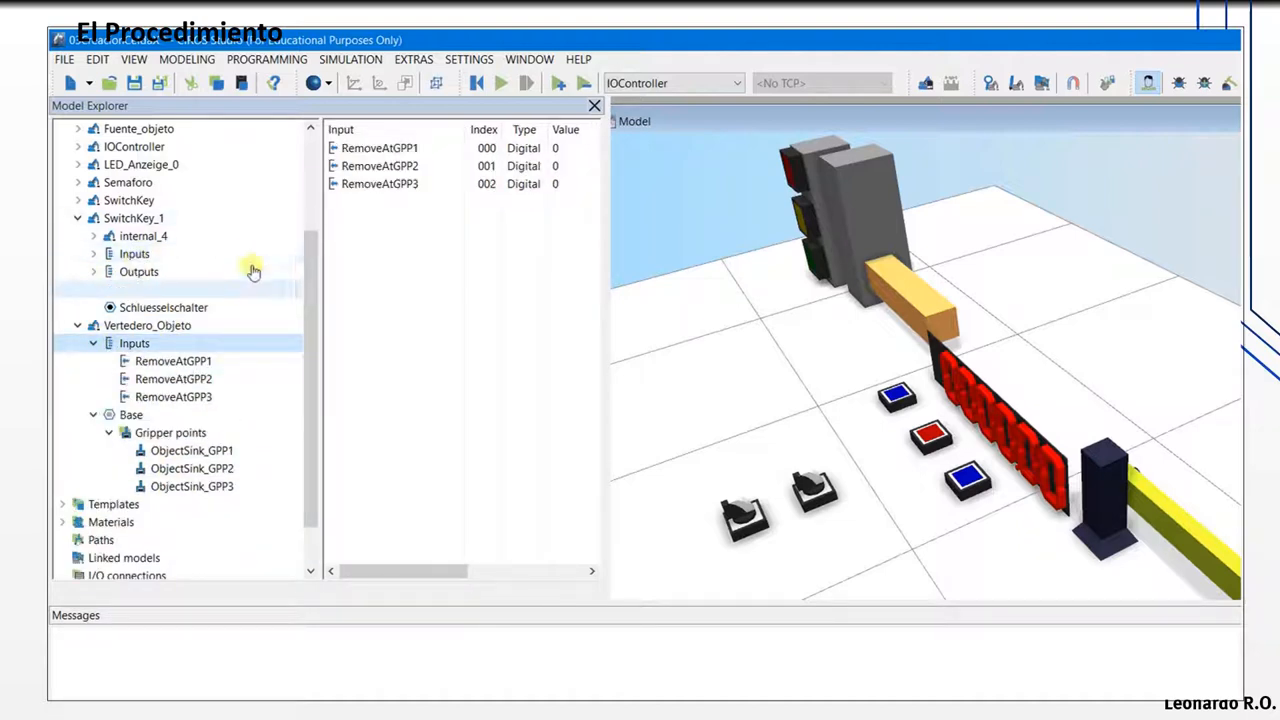
pyautogui.click(140, 272)
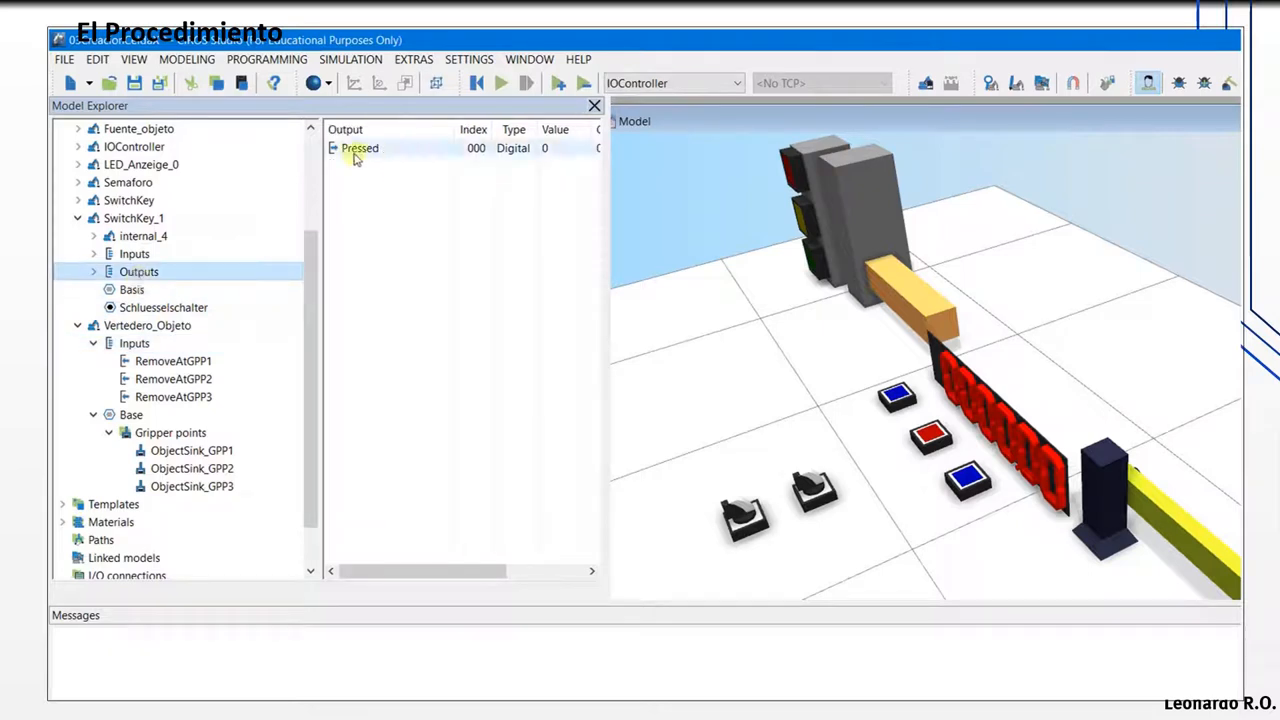
pyautogui.moveTo(354, 151); pyautogui.dragTo(178, 372)
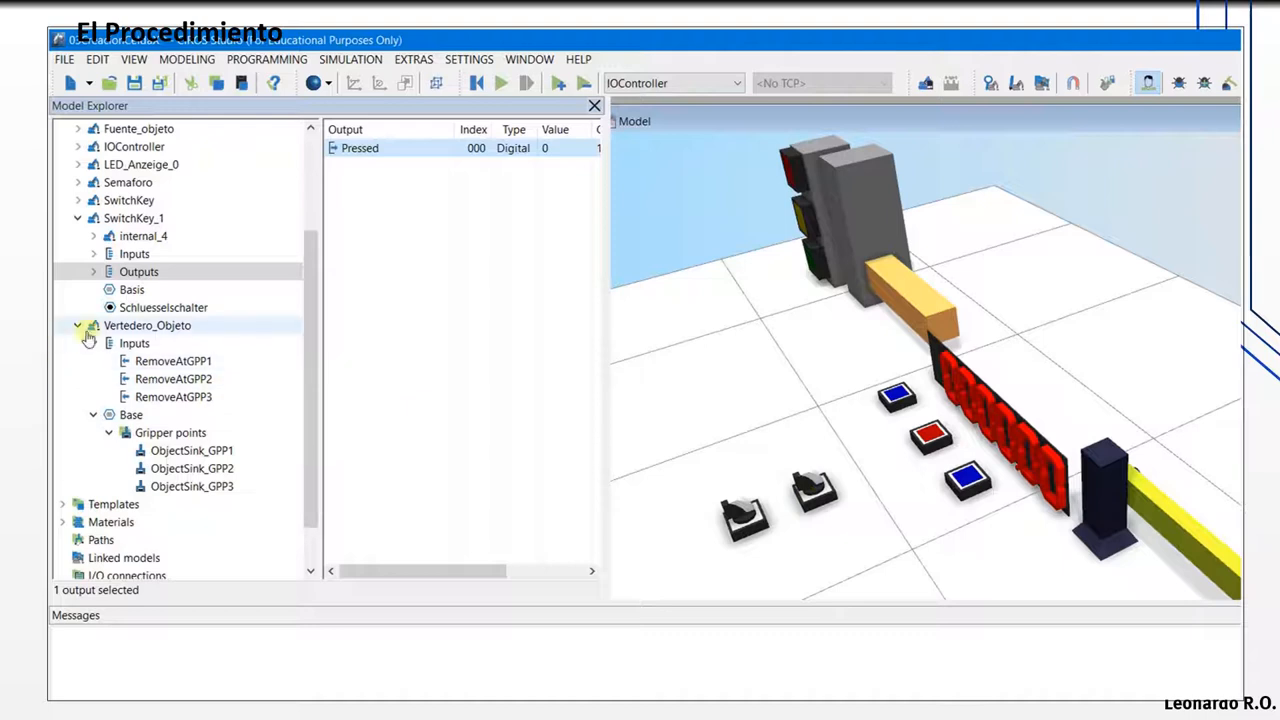
# Step: Enlarge the model view and test the simulation: generate a car with SwitchKey, move it with the far blue button, and remove it with SwitchKey_1
pyautogui.moveTo(609, 182); pyautogui.dragTo(455, 209)
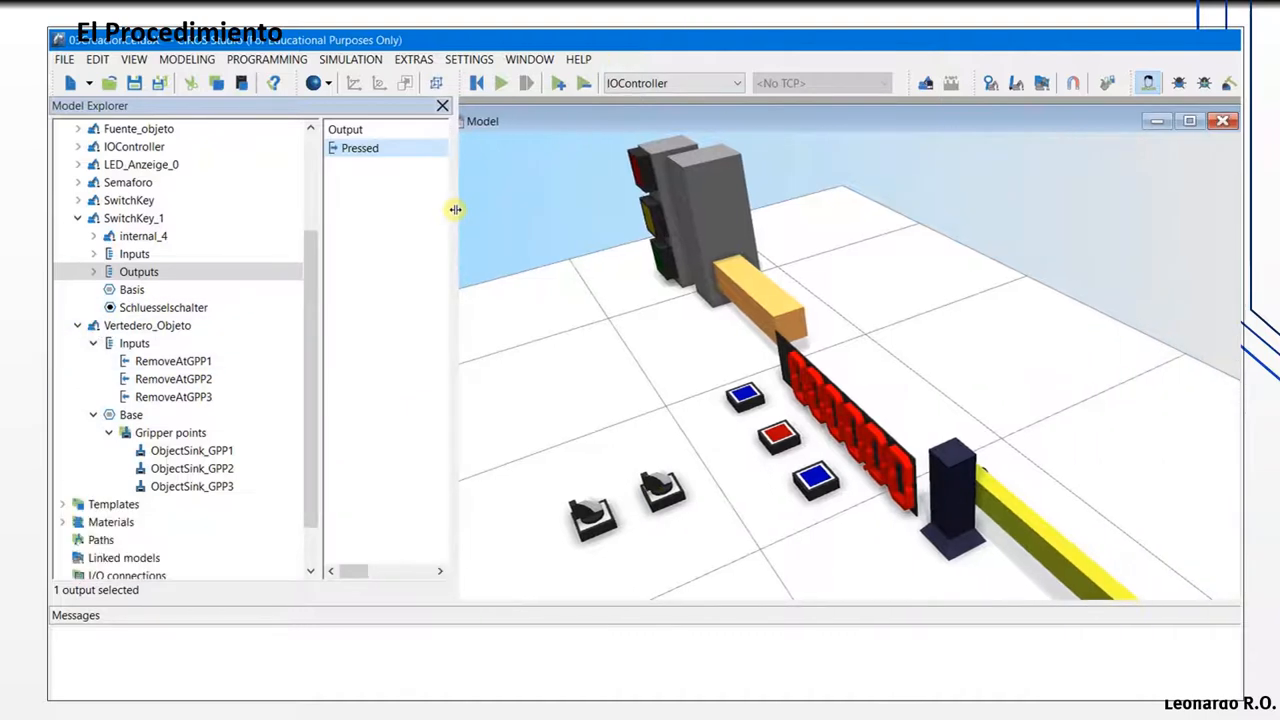
pyautogui.click(500, 86)
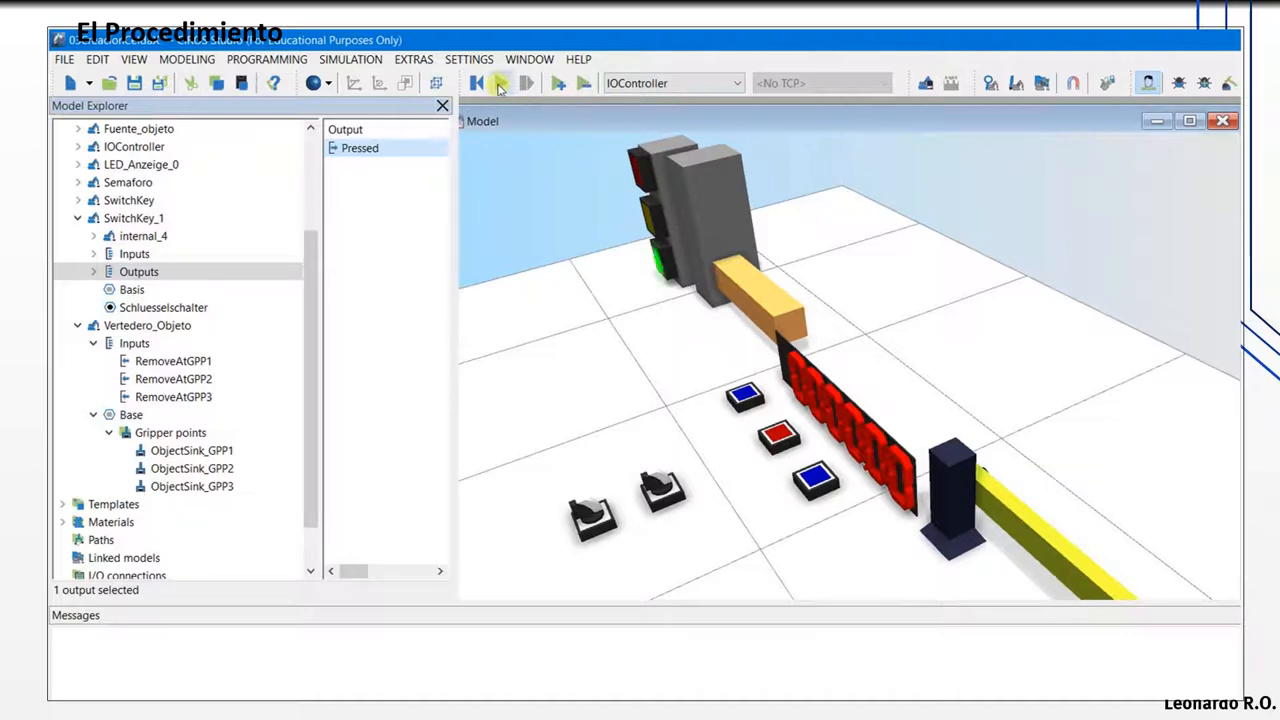
pyautogui.click(585, 518)
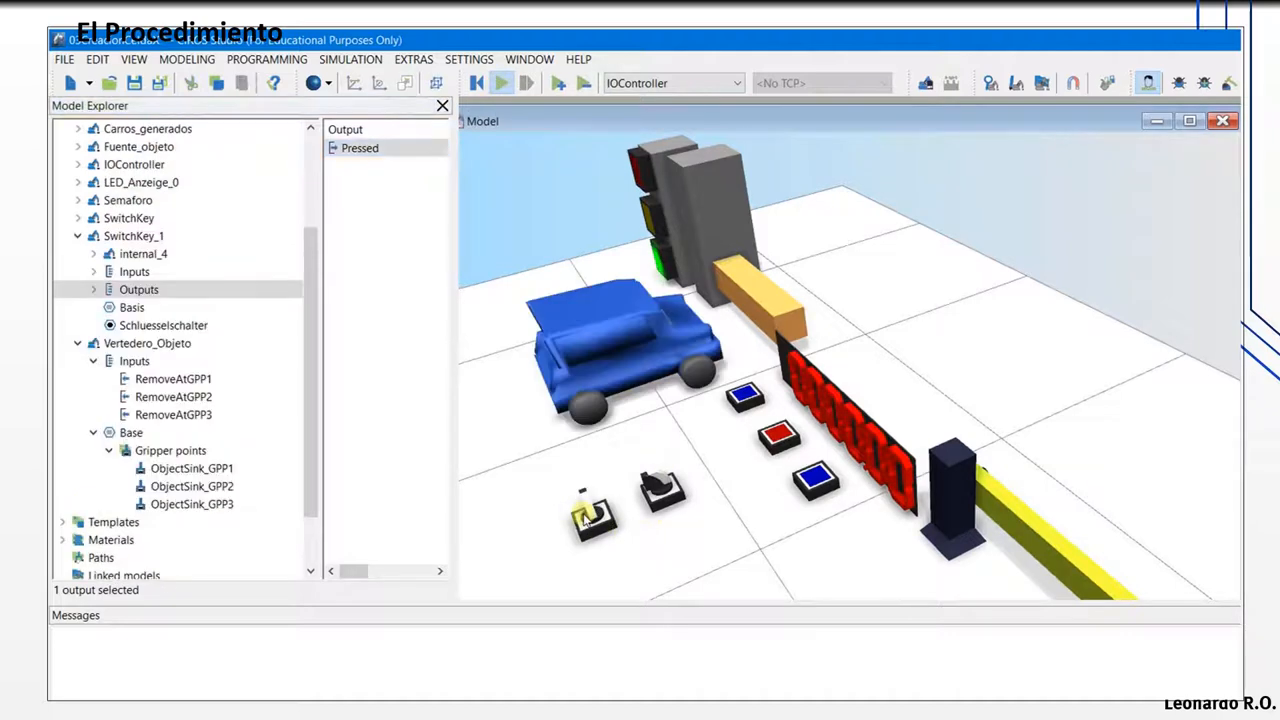
pyautogui.click(746, 398)
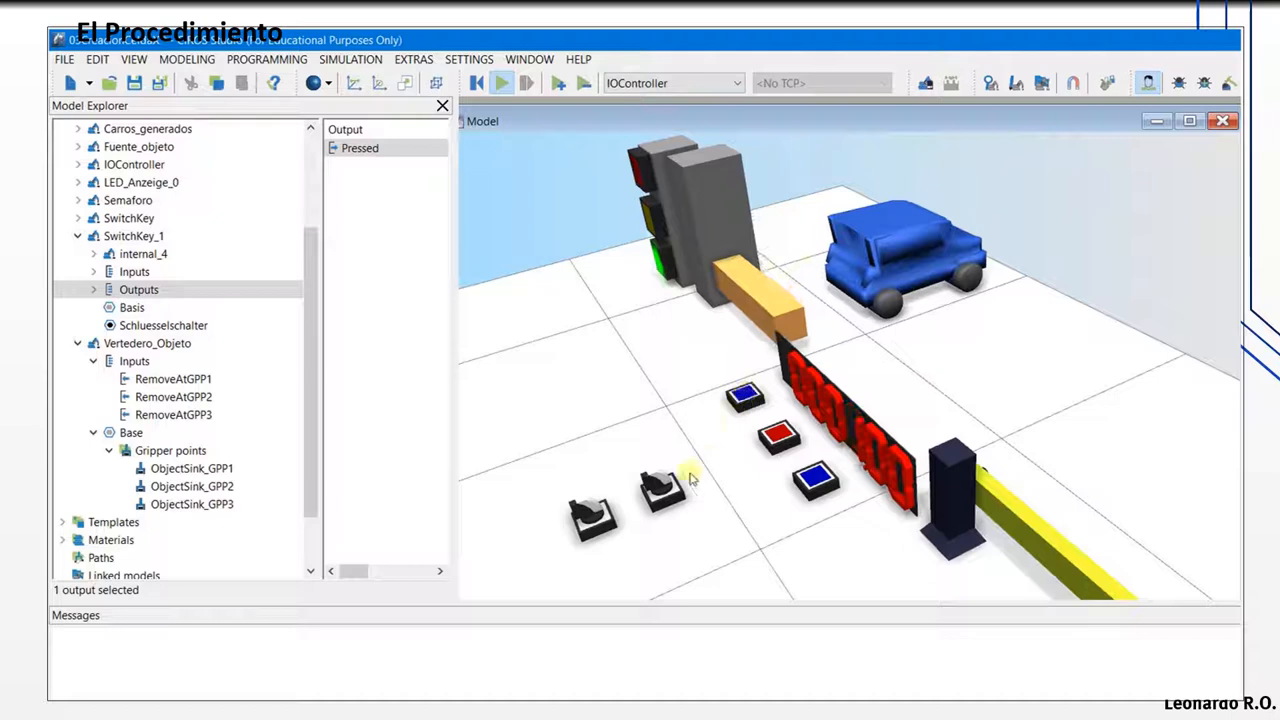
pyautogui.click(652, 490)
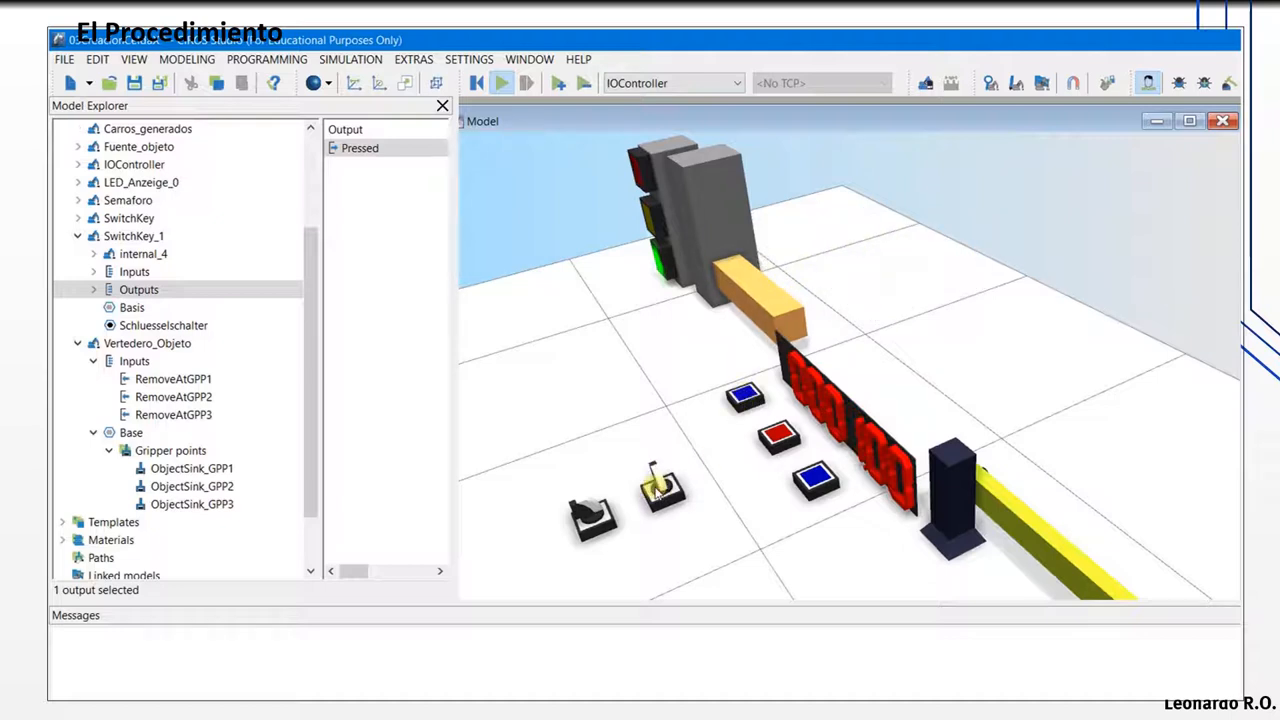
# Step: Run a second test car through the simulation, generating it with SwitchKey, moving it with the far blue button and removing it with SwitchKey_1
pyautogui.click(590, 515)
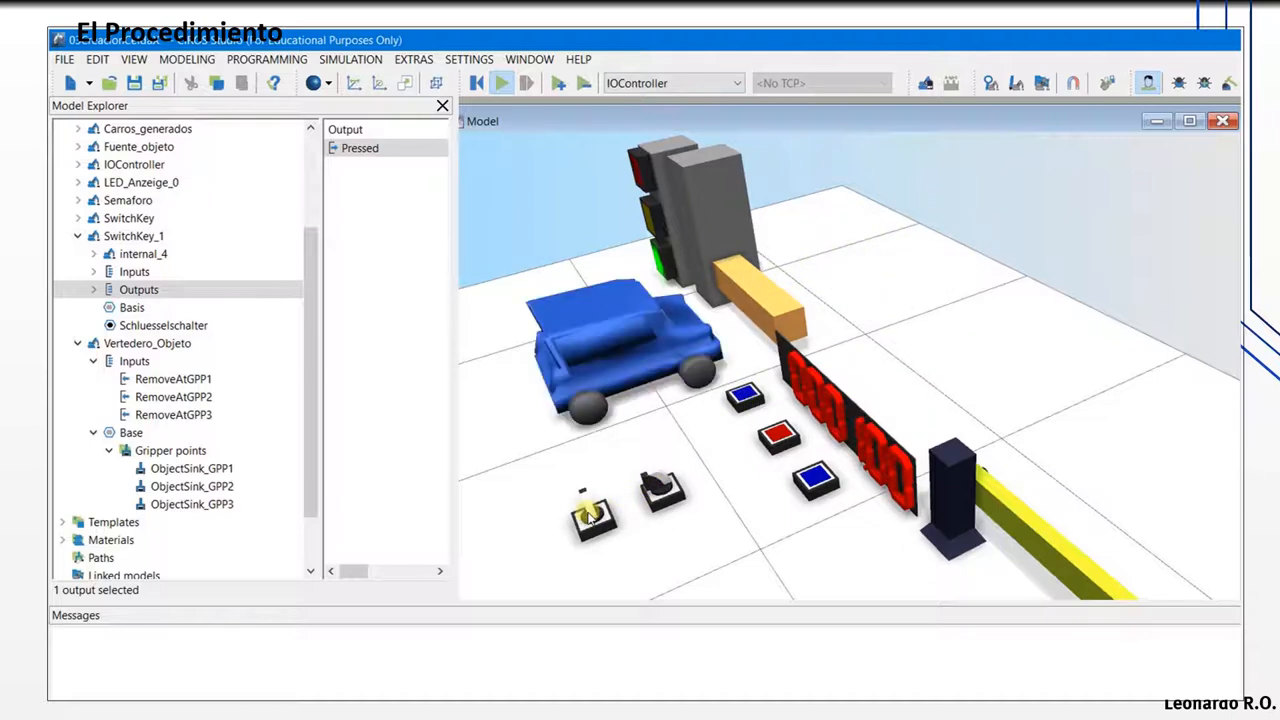
pyautogui.click(745, 398)
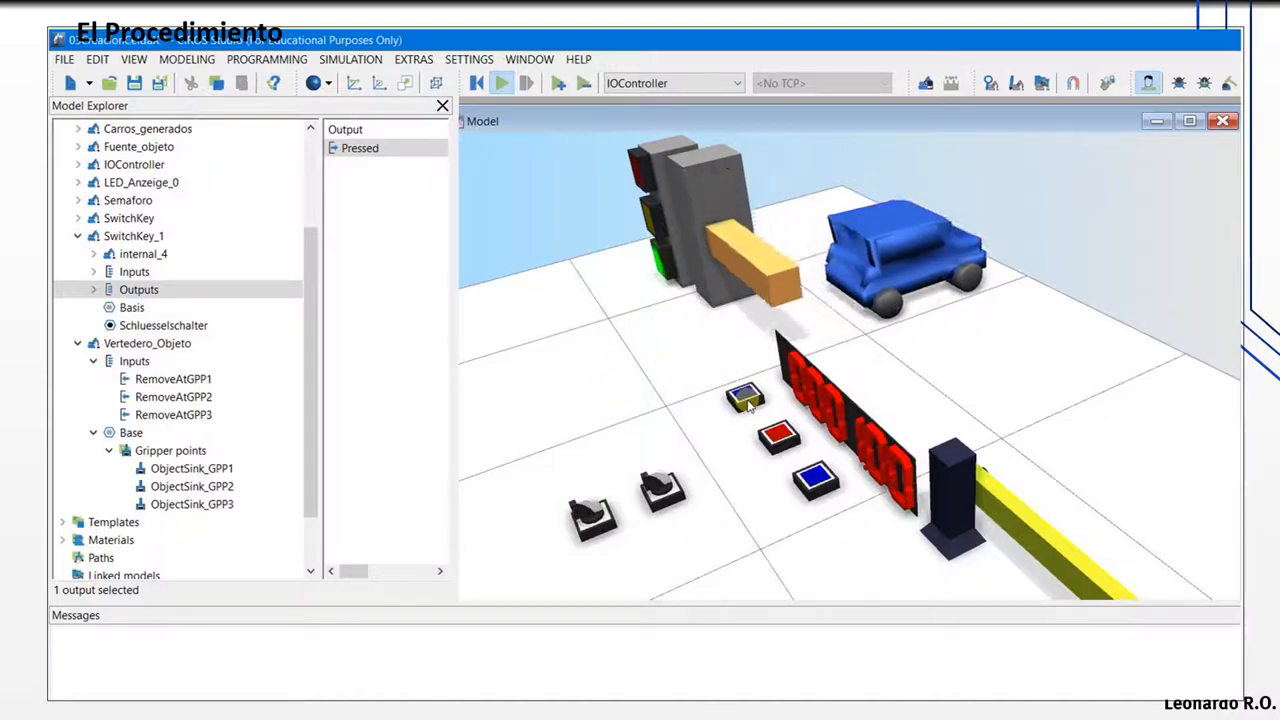
pyautogui.click(660, 488)
pyautogui.click(662, 488)
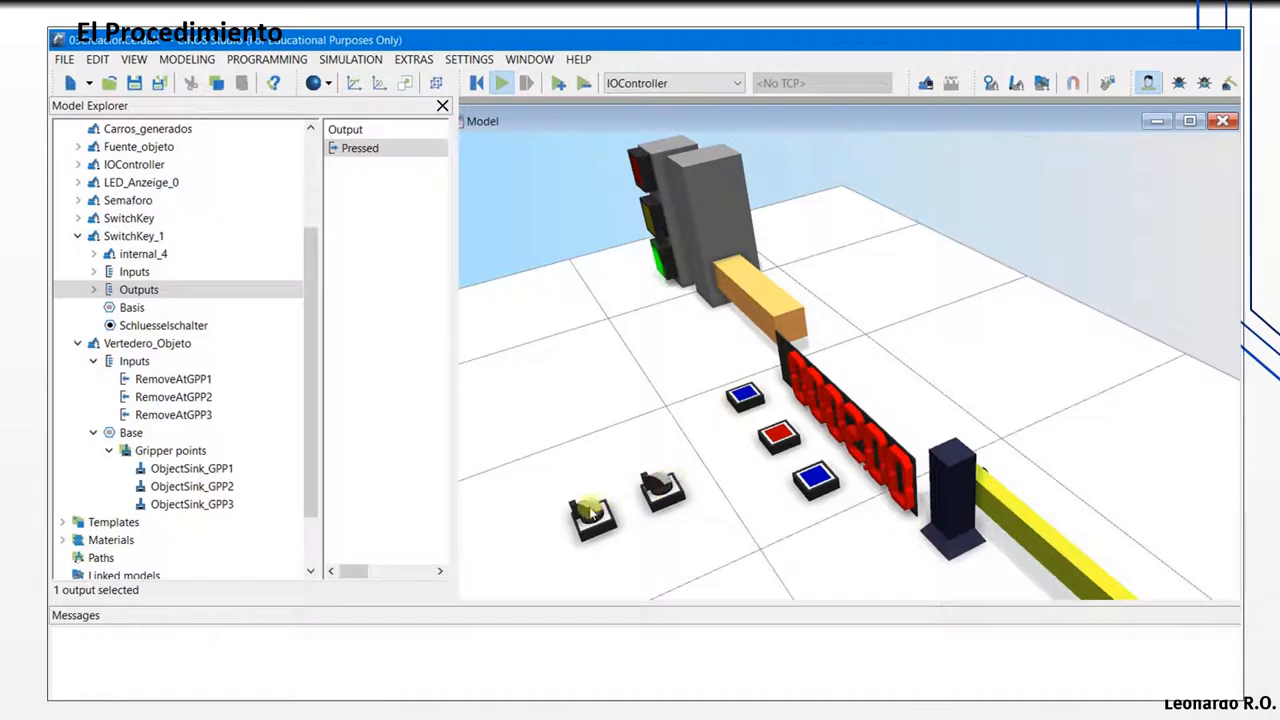
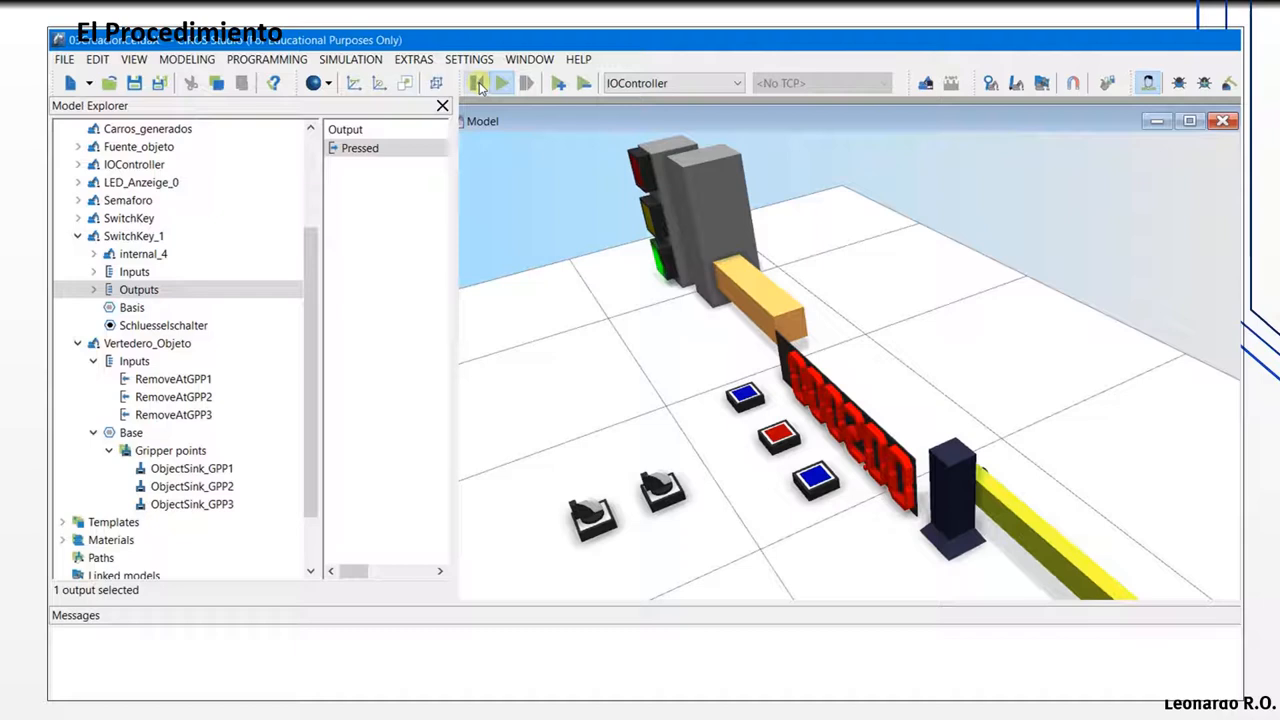
# Step: Delete the SwitchKey and SwitchKey_1 objects from the model
pyautogui.scroll(2, 221, 366)
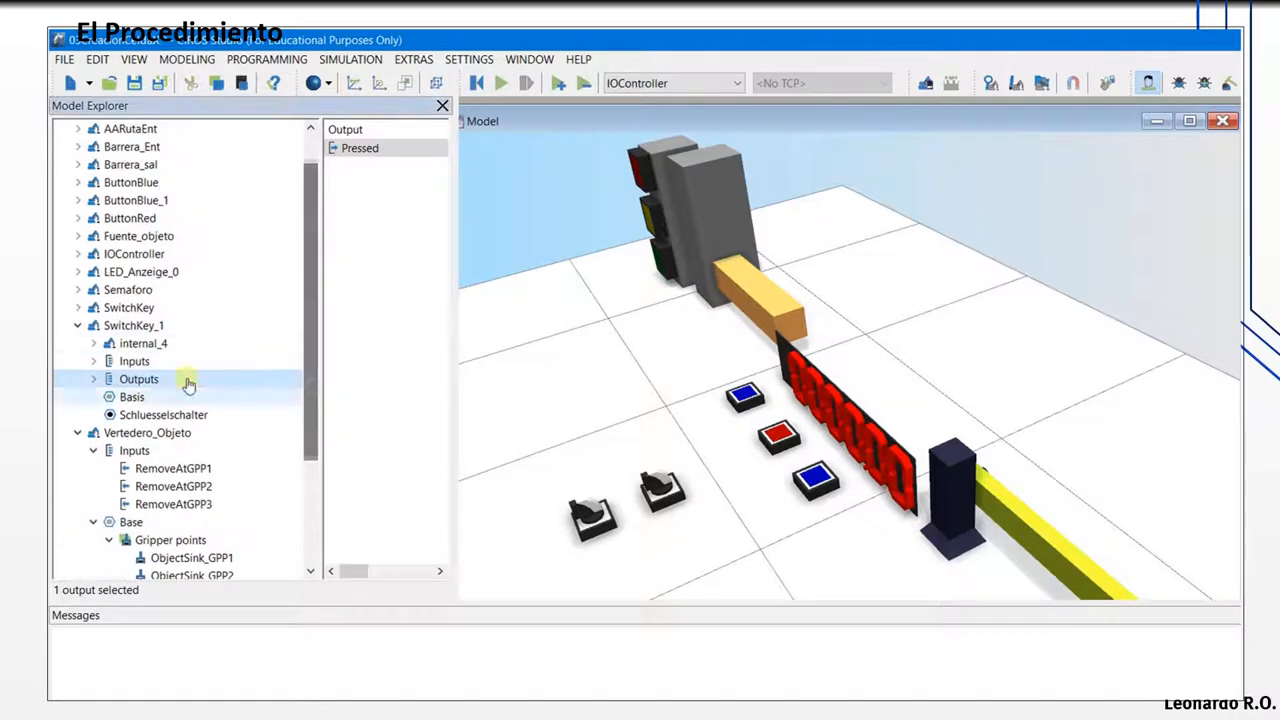
pyautogui.click(78, 432)
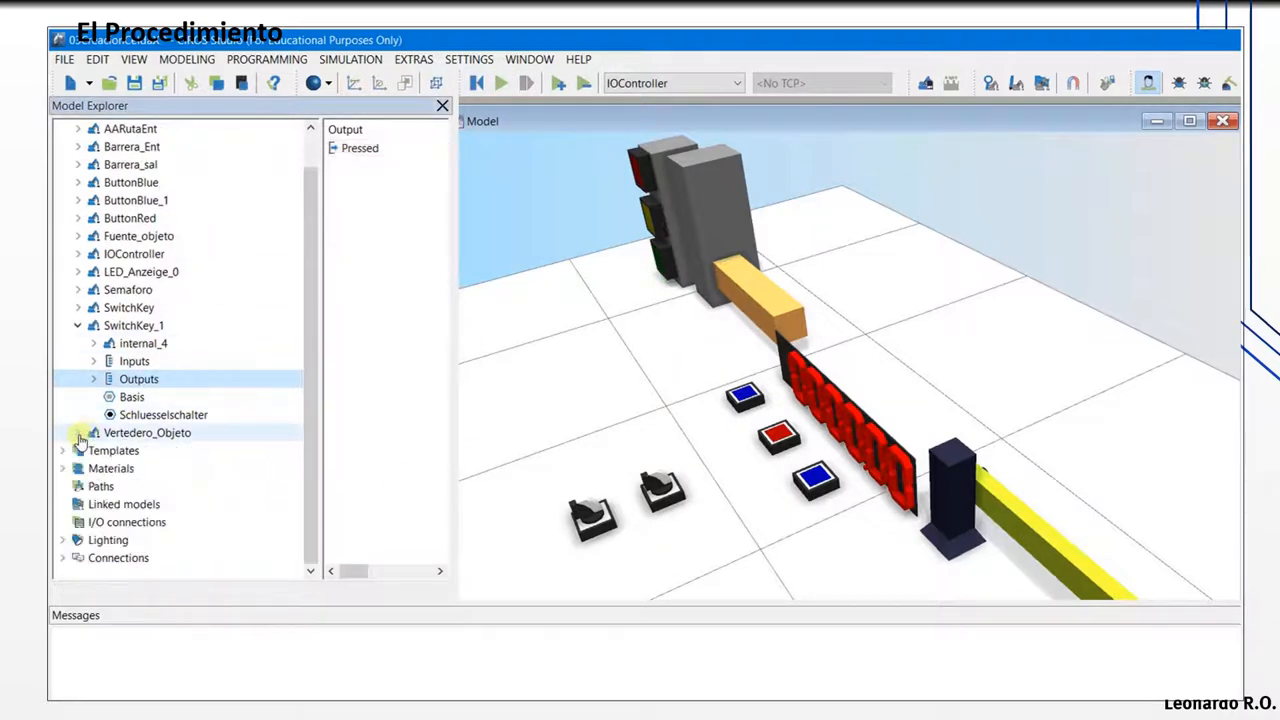
pyautogui.click(82, 330)
pyautogui.click(153, 347)
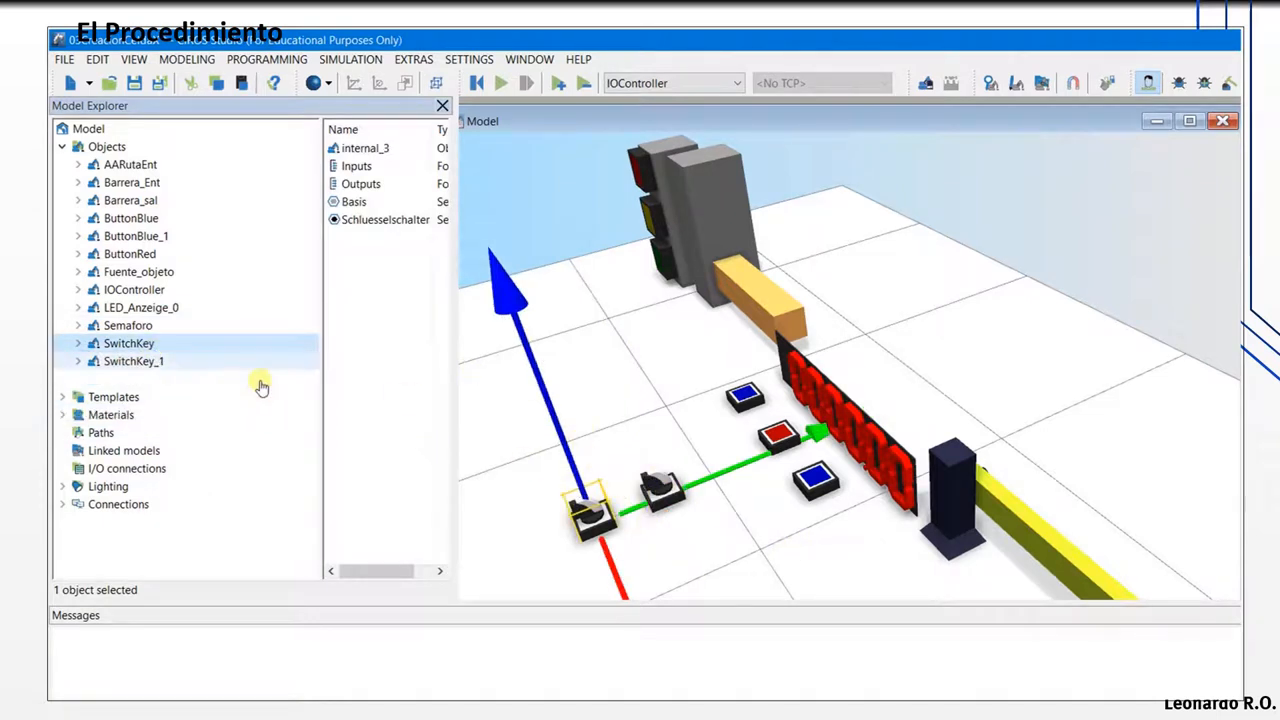
pyautogui.click(140, 360)
pyautogui.click(137, 345)
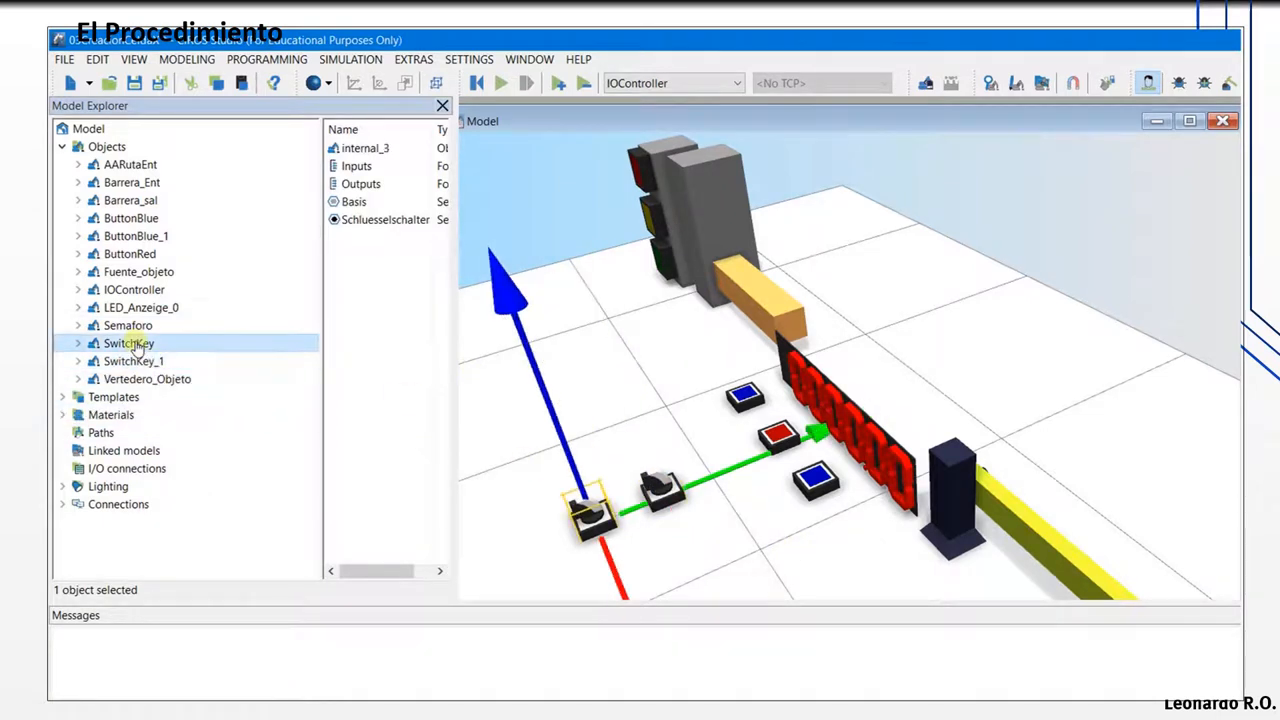
pyautogui.rightClick(137, 345)
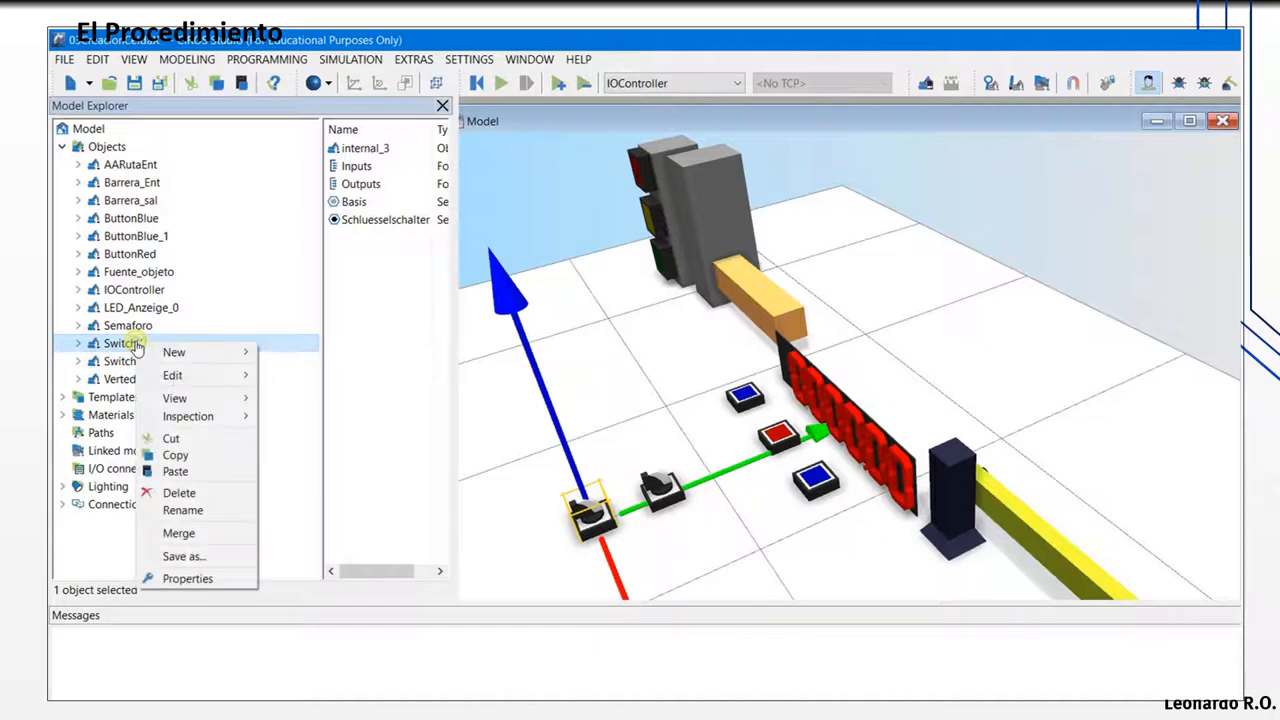
pyautogui.click(222, 502)
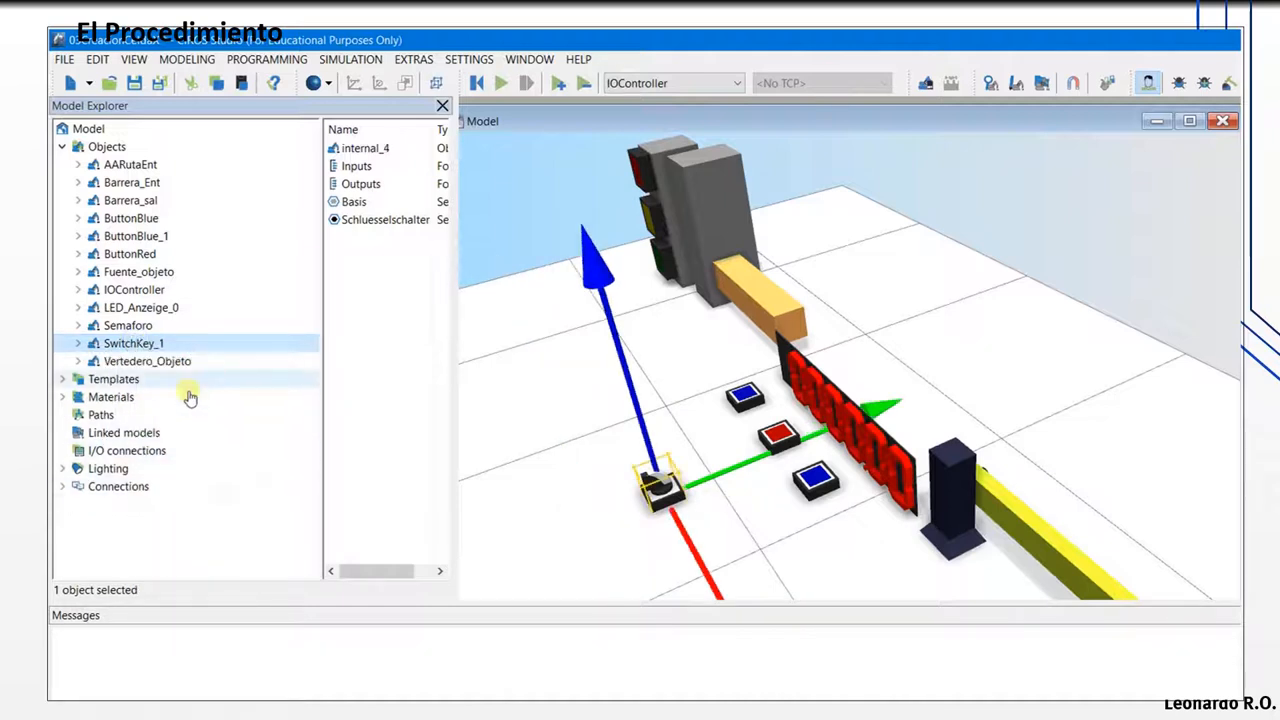
pyautogui.rightClick(157, 343)
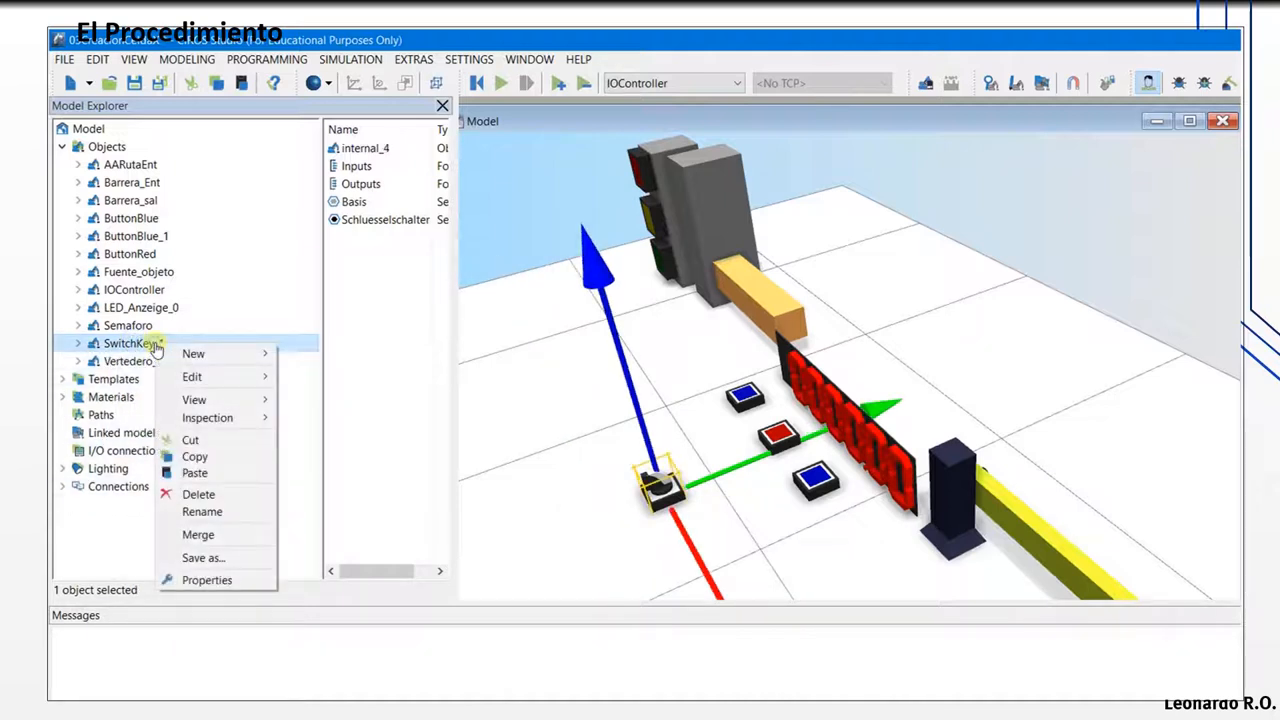
pyautogui.click(212, 494)
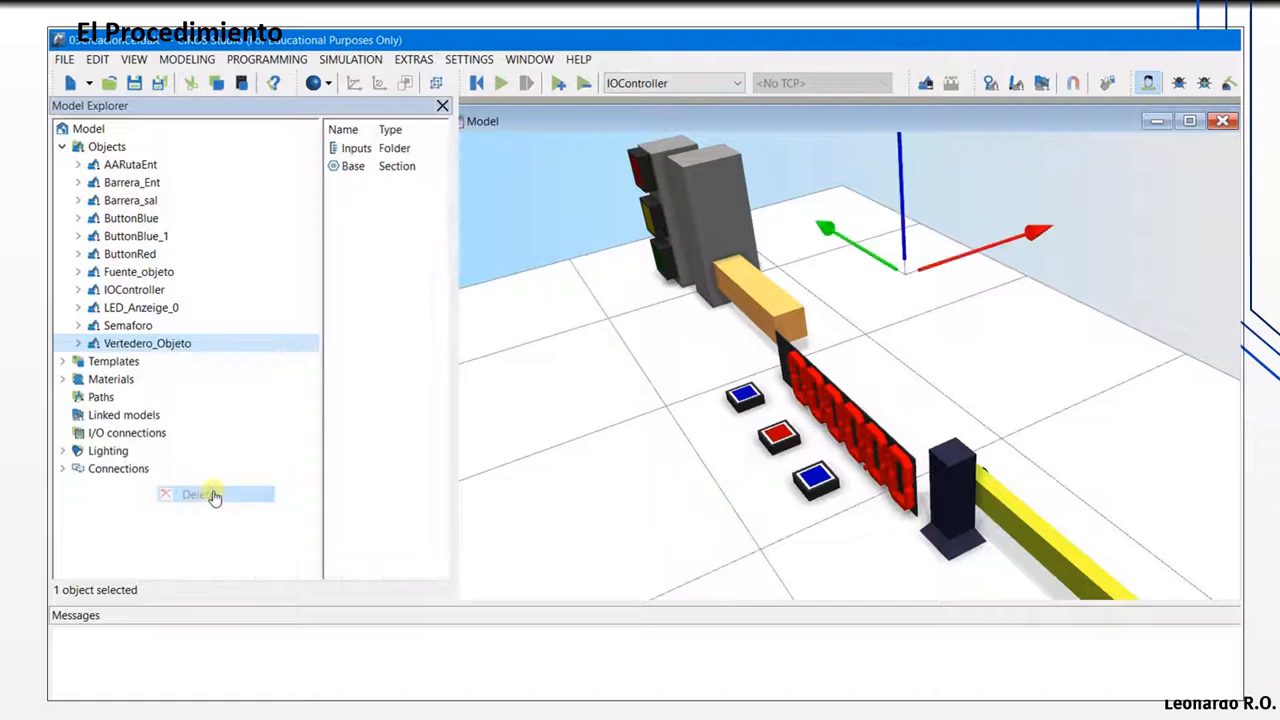
# Step: List the outputs of IOController and widen the Model Explorer so the connected inputs column fits
pyautogui.click(141, 294)
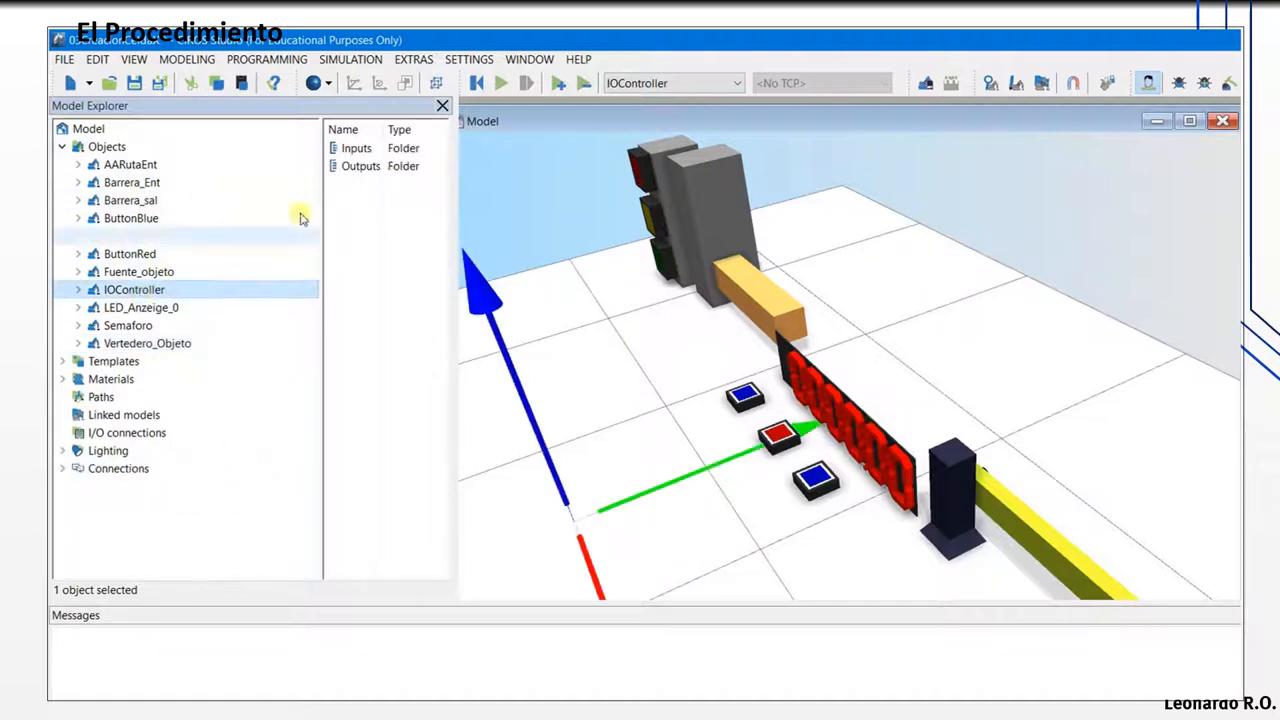
pyautogui.click(79, 291)
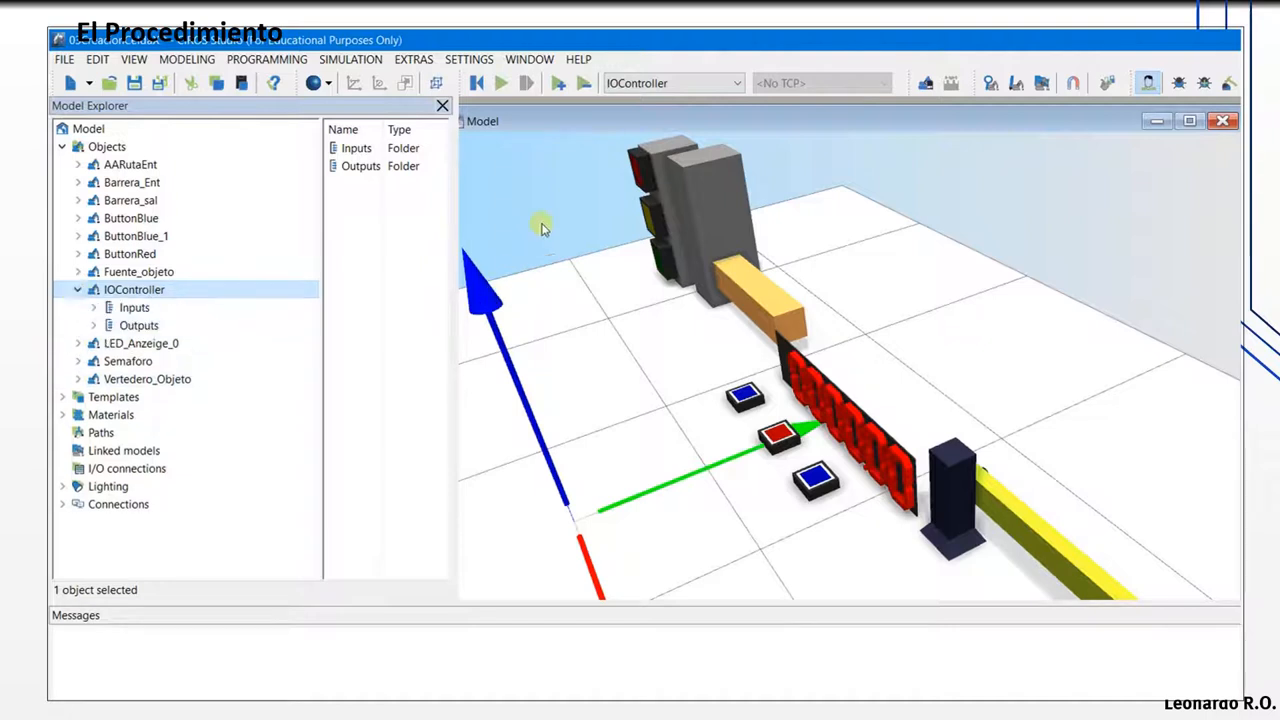
pyautogui.moveTo(454, 229); pyautogui.dragTo(566, 228)
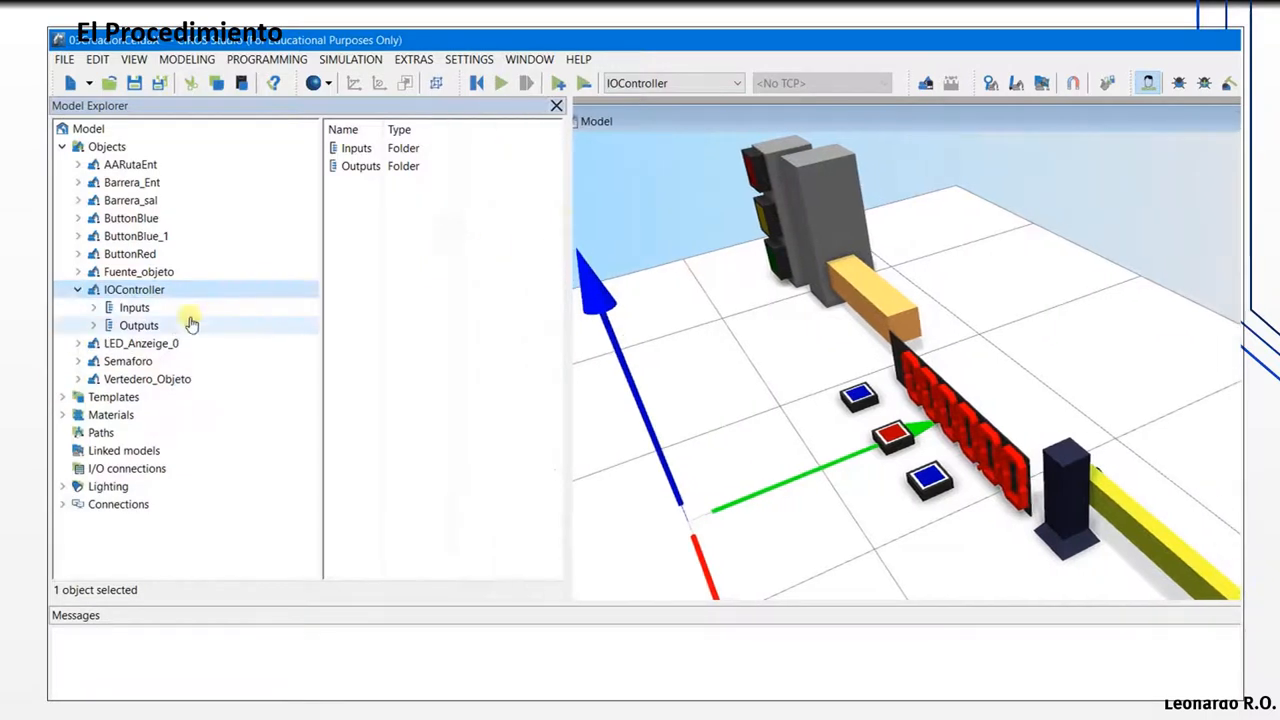
pyautogui.click(140, 328)
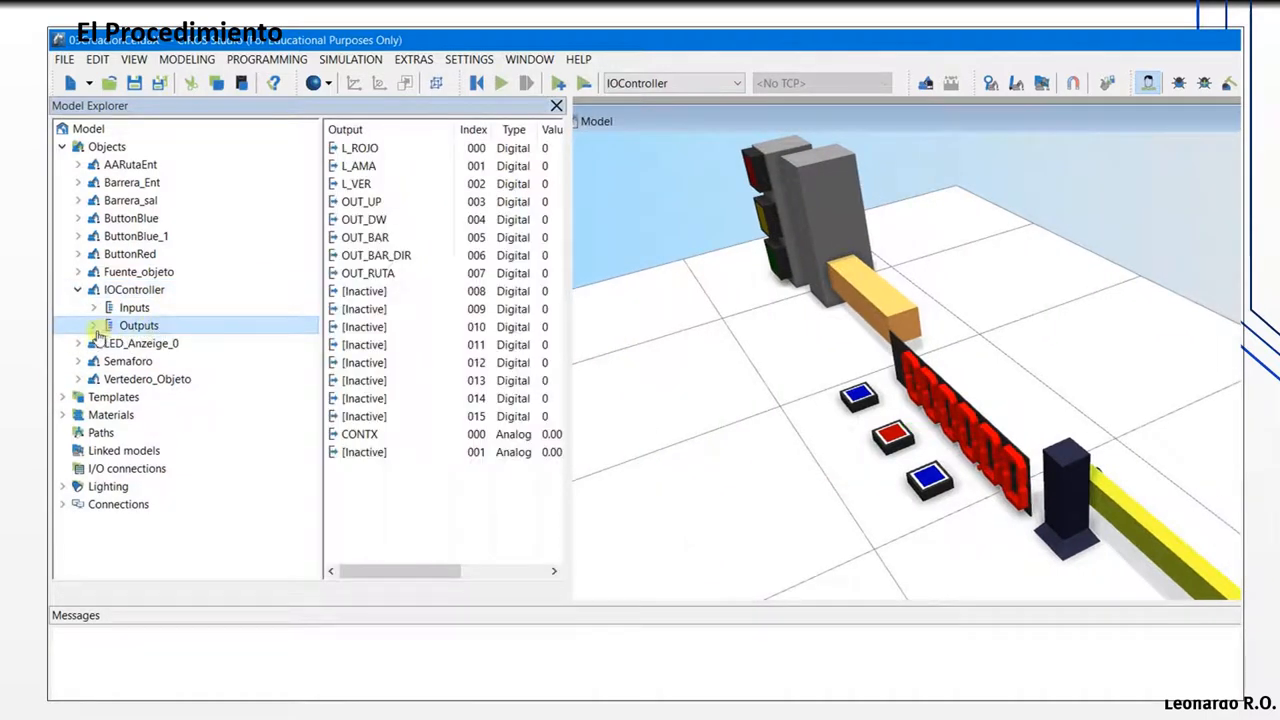
pyautogui.moveTo(321, 270); pyautogui.dragTo(252, 266)
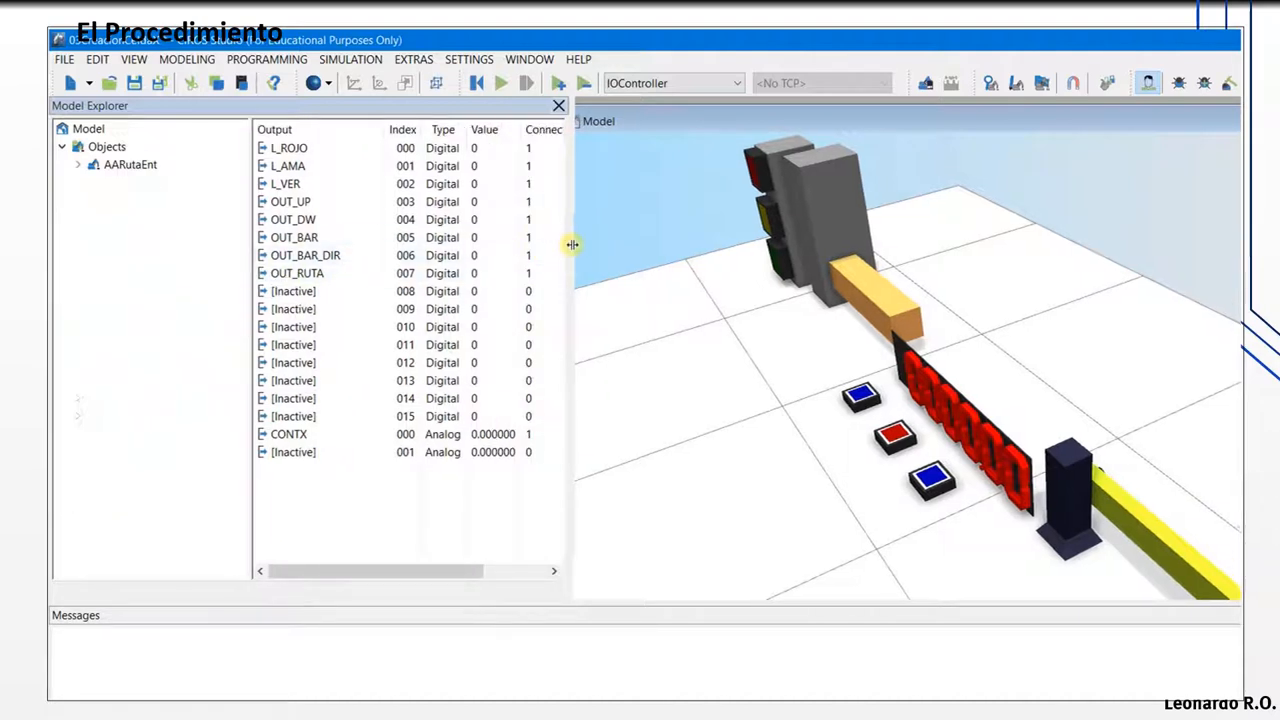
pyautogui.moveTo(571, 244); pyautogui.dragTo(649, 243)
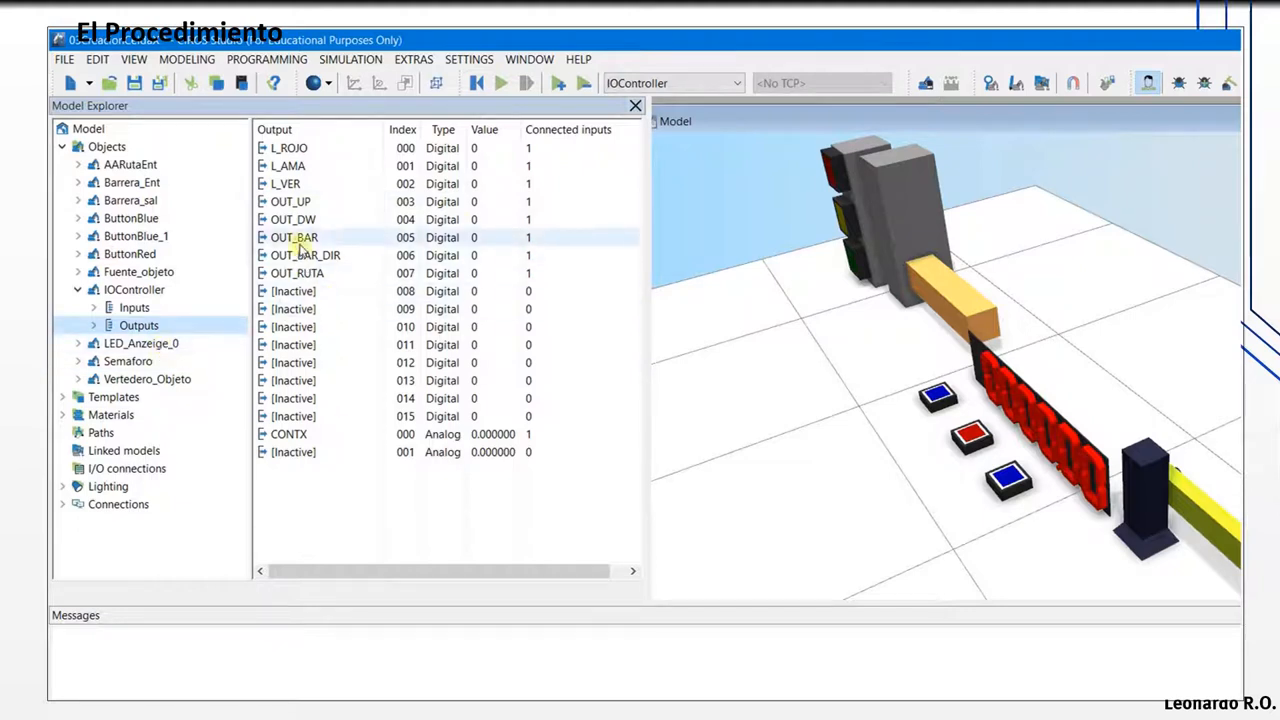
# Step: Rename the inactive digital outputs 008 and 009 of IOController as OUT_GEN and OUT_ELI
pyautogui.click(297, 290)
pyautogui.rightClick(299, 292)
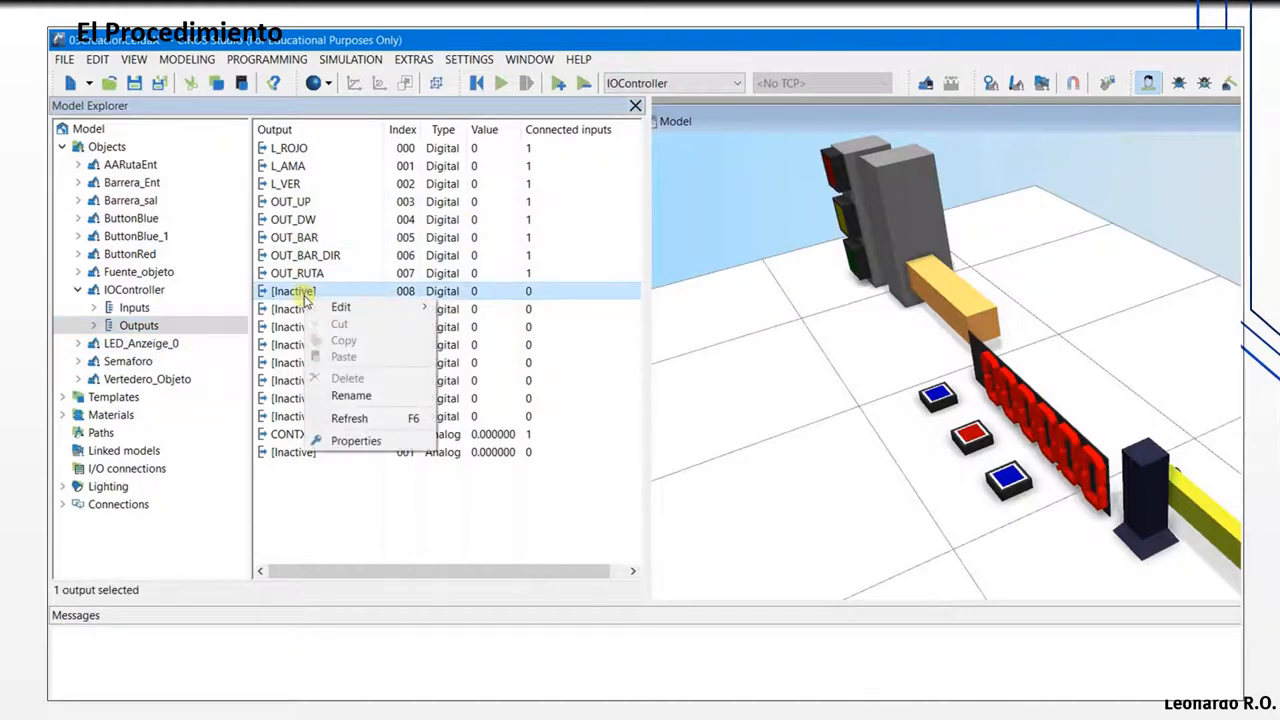
pyautogui.click(377, 396)
pyautogui.write('OUT_GEN')
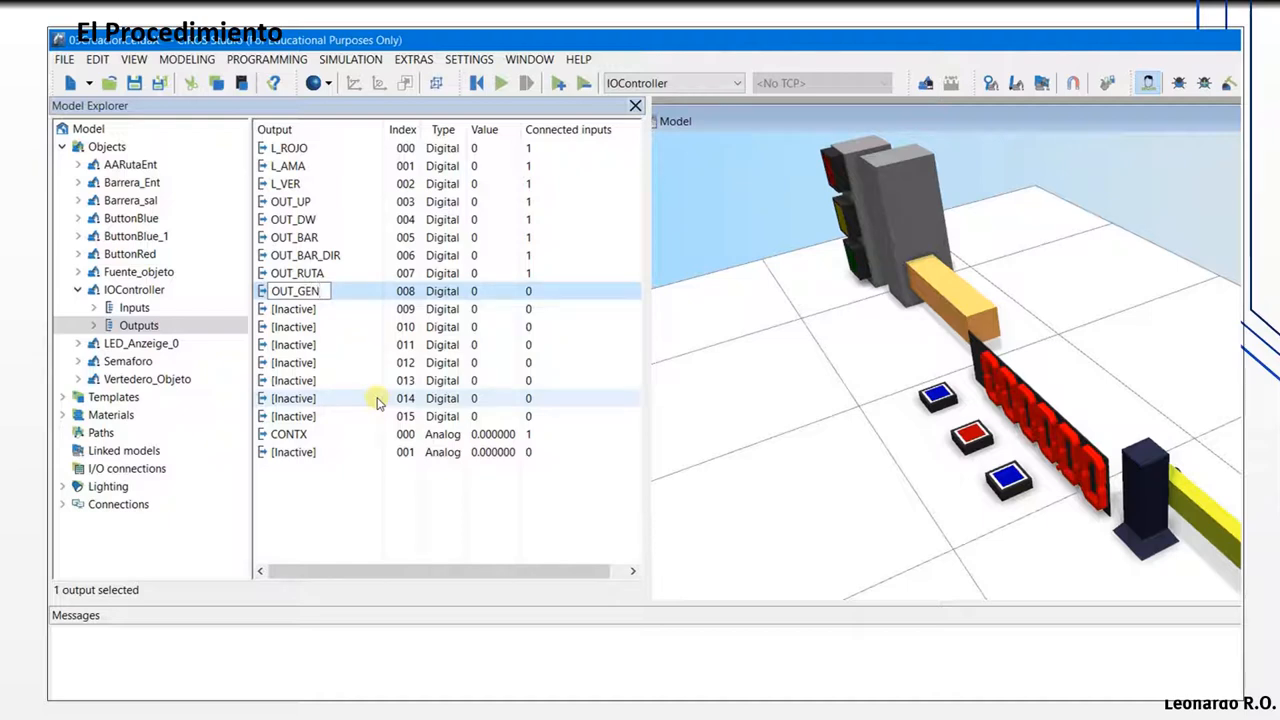
pyautogui.click(296, 311)
pyautogui.rightClick(296, 311)
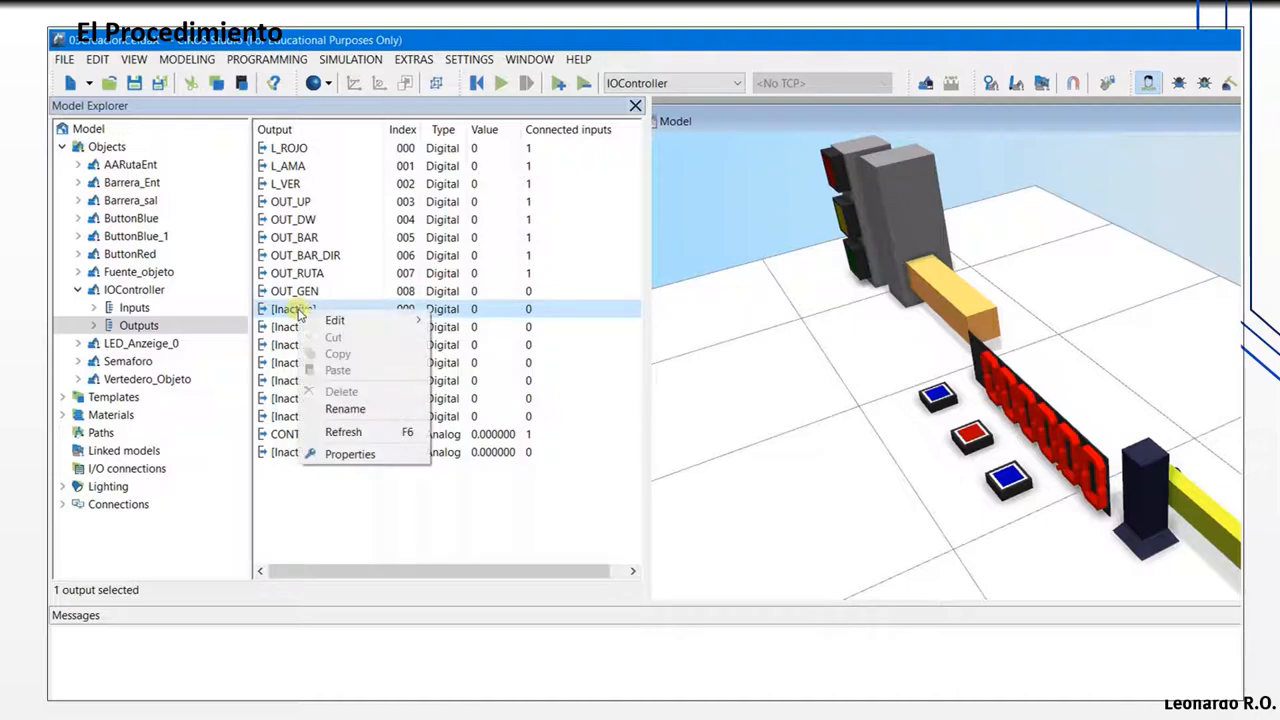
pyautogui.click(361, 410)
pyautogui.write('OUT_ELI')
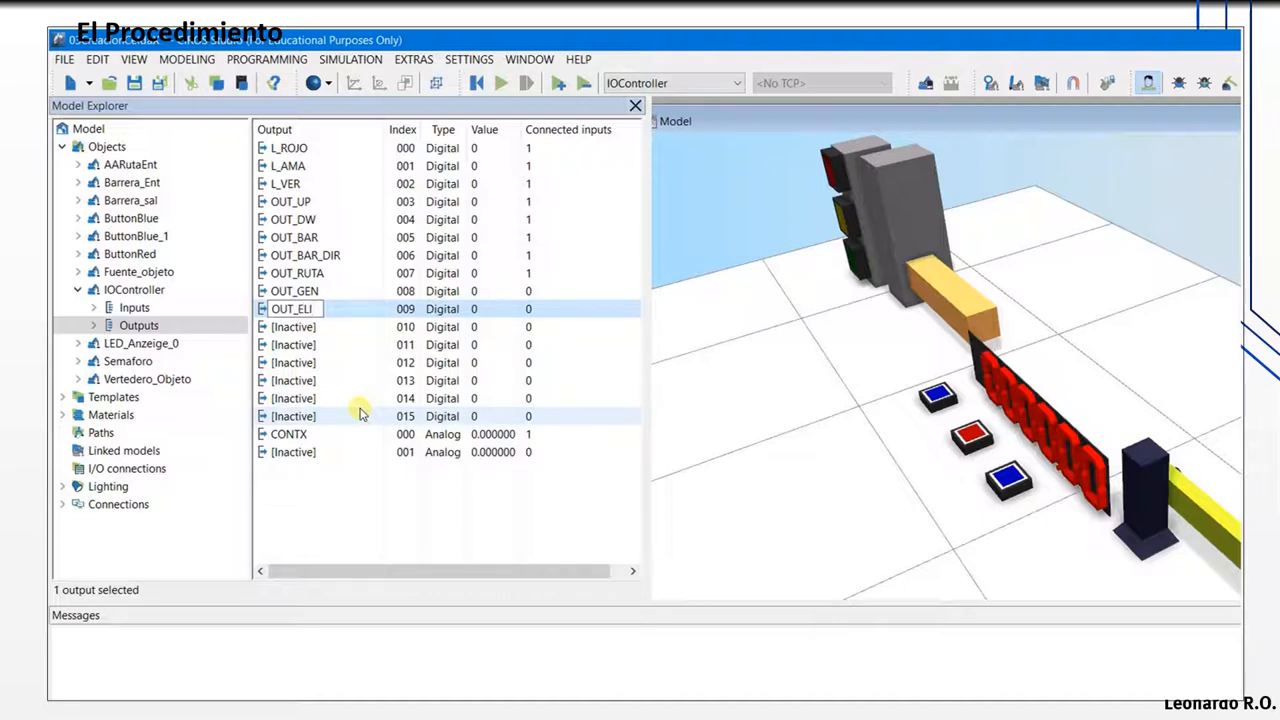
# Step: Extend the names of IOController outputs 008 and 009 to OUT_GENERAR and OUT_ELIMINAR
pyautogui.doubleClick(322, 290)
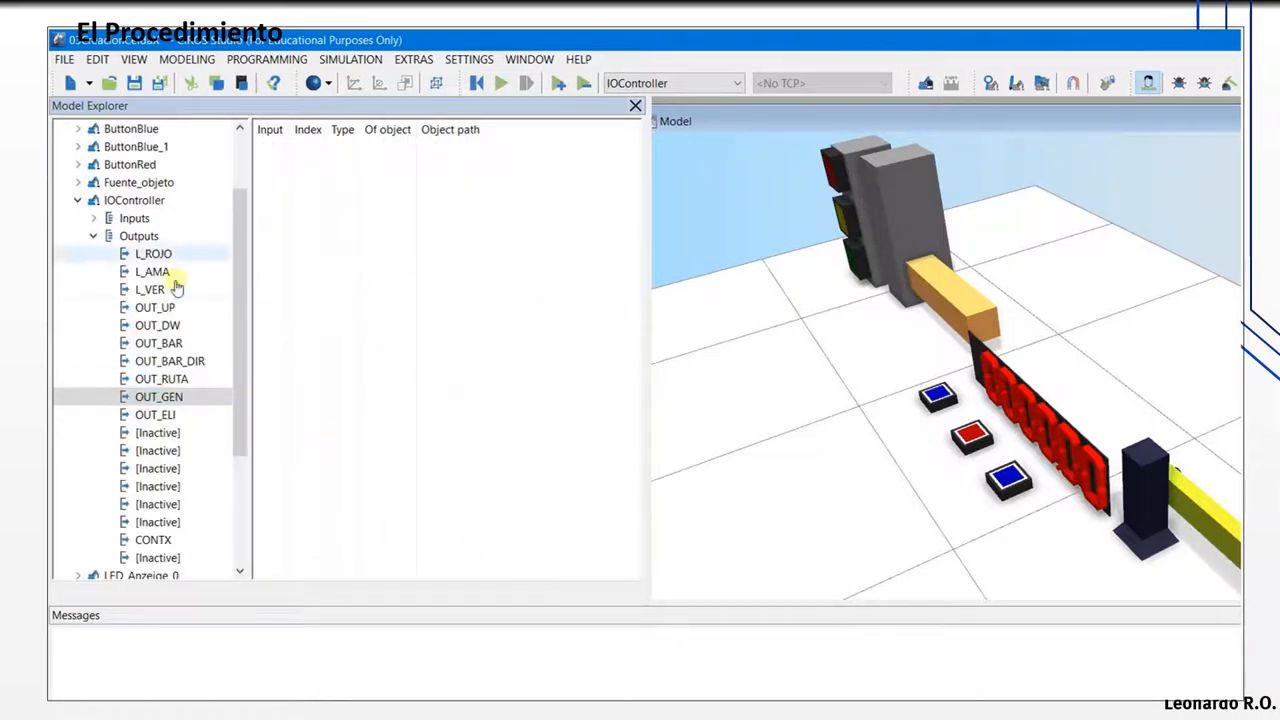
pyautogui.click(139, 236)
pyautogui.click(316, 290)
pyautogui.rightClick(316, 290)
pyautogui.click(350, 384)
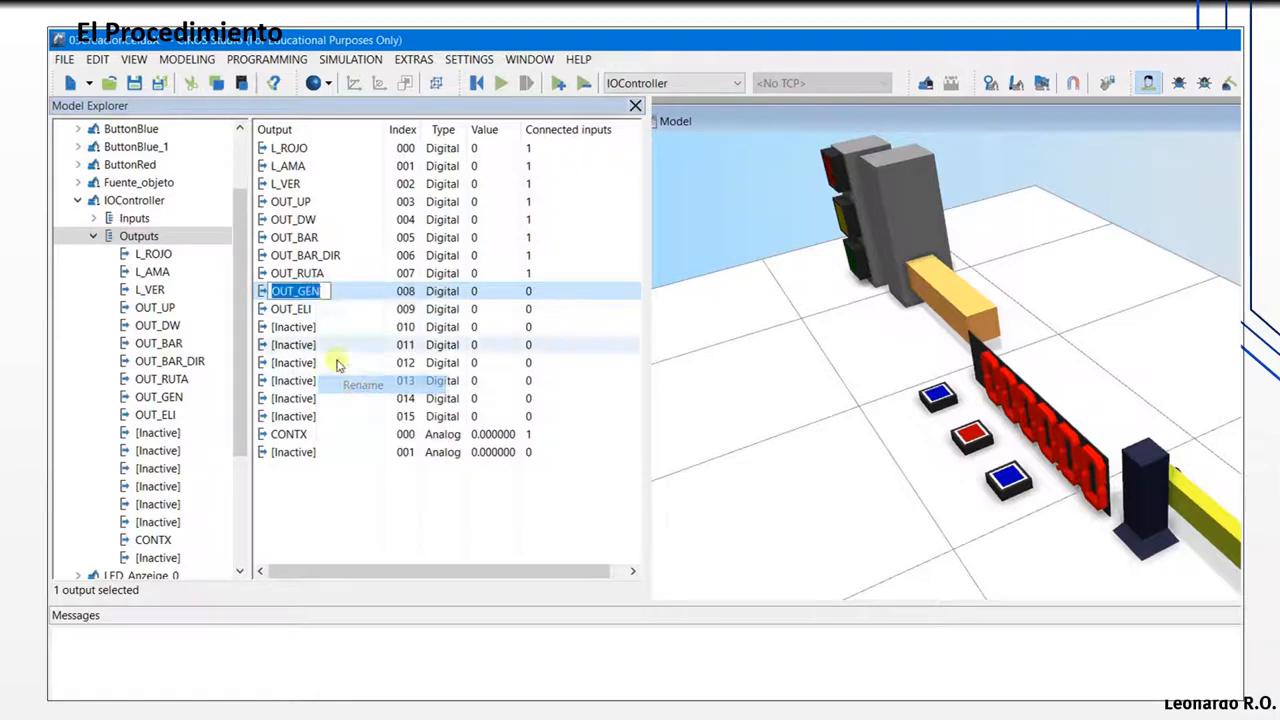
pyautogui.click(324, 290)
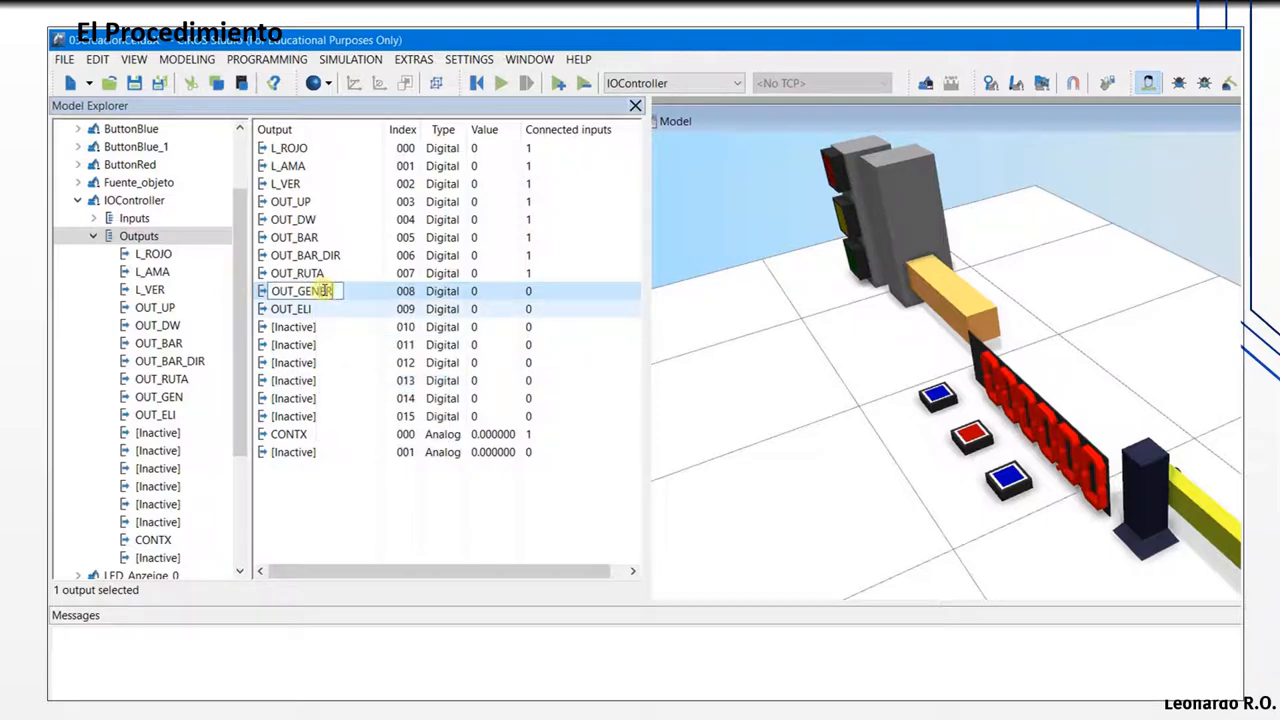
pyautogui.click(324, 313)
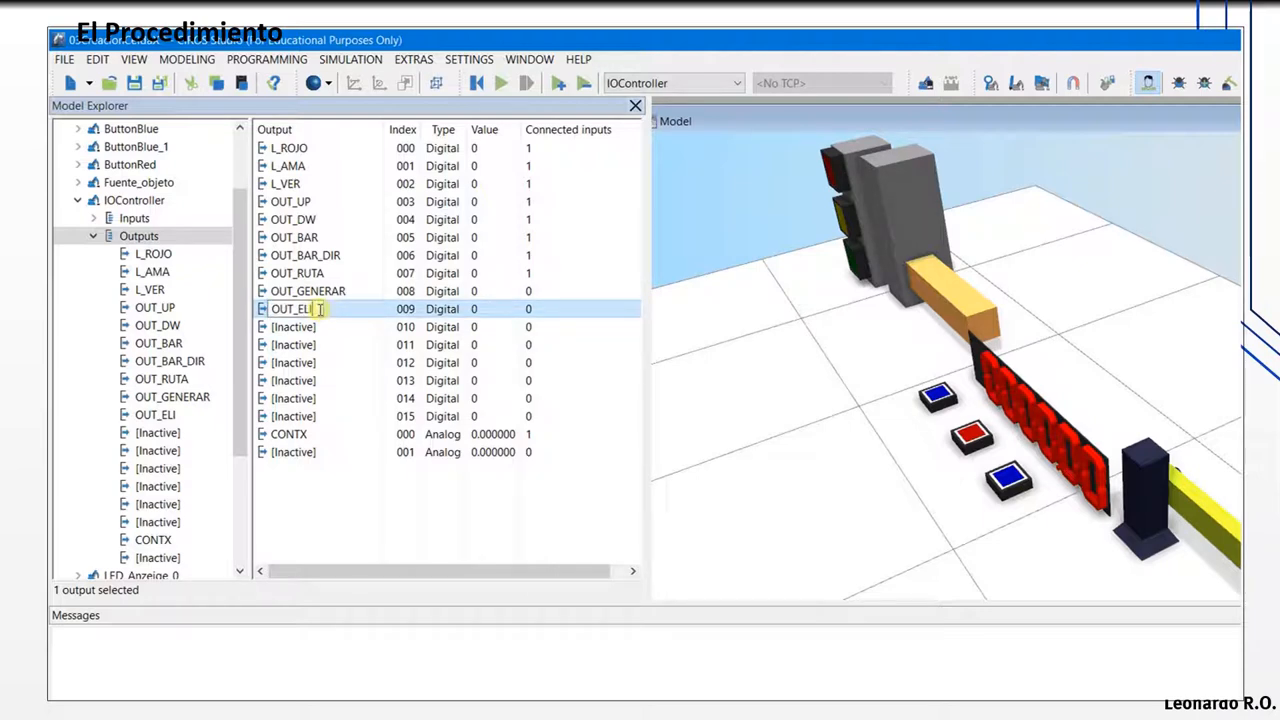
pyautogui.write('MINAR')
pyautogui.click(340, 345)
pyautogui.click(322, 292)
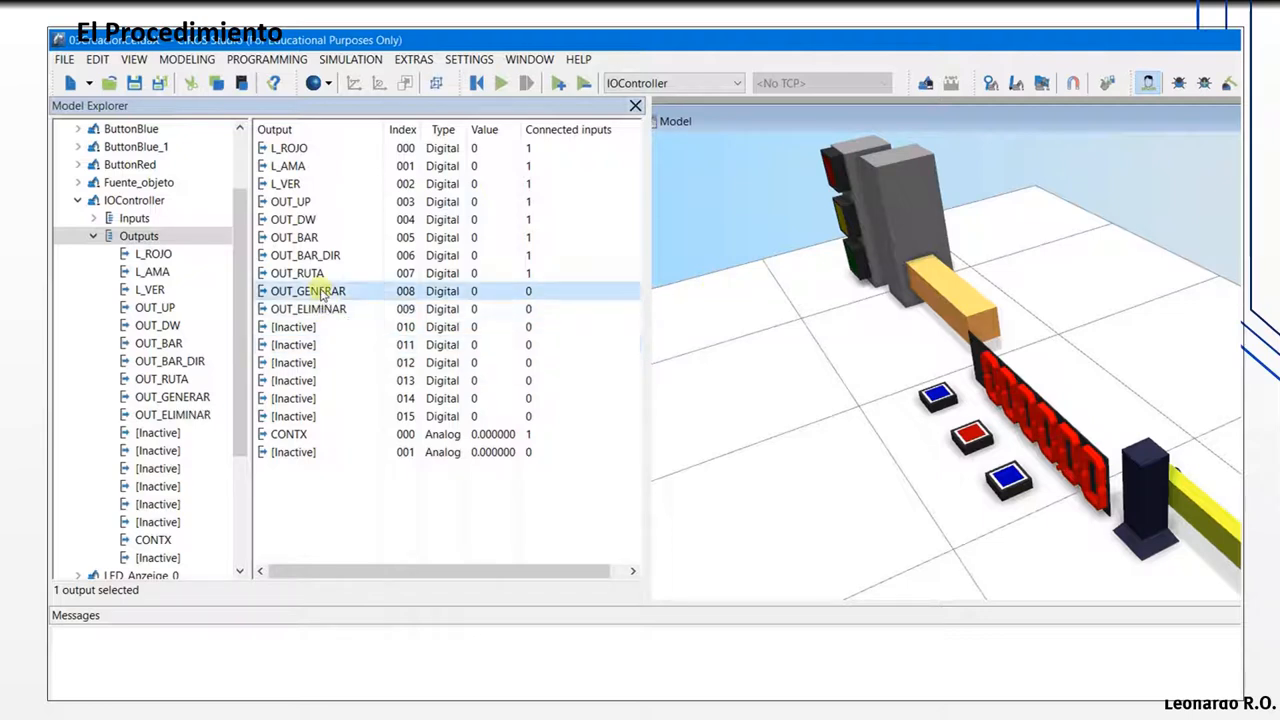
# Step: Open the I/O Panel, expand the IOController outputs, and enlarge the panel and its output column to show the full names
pyautogui.click(260, 60)
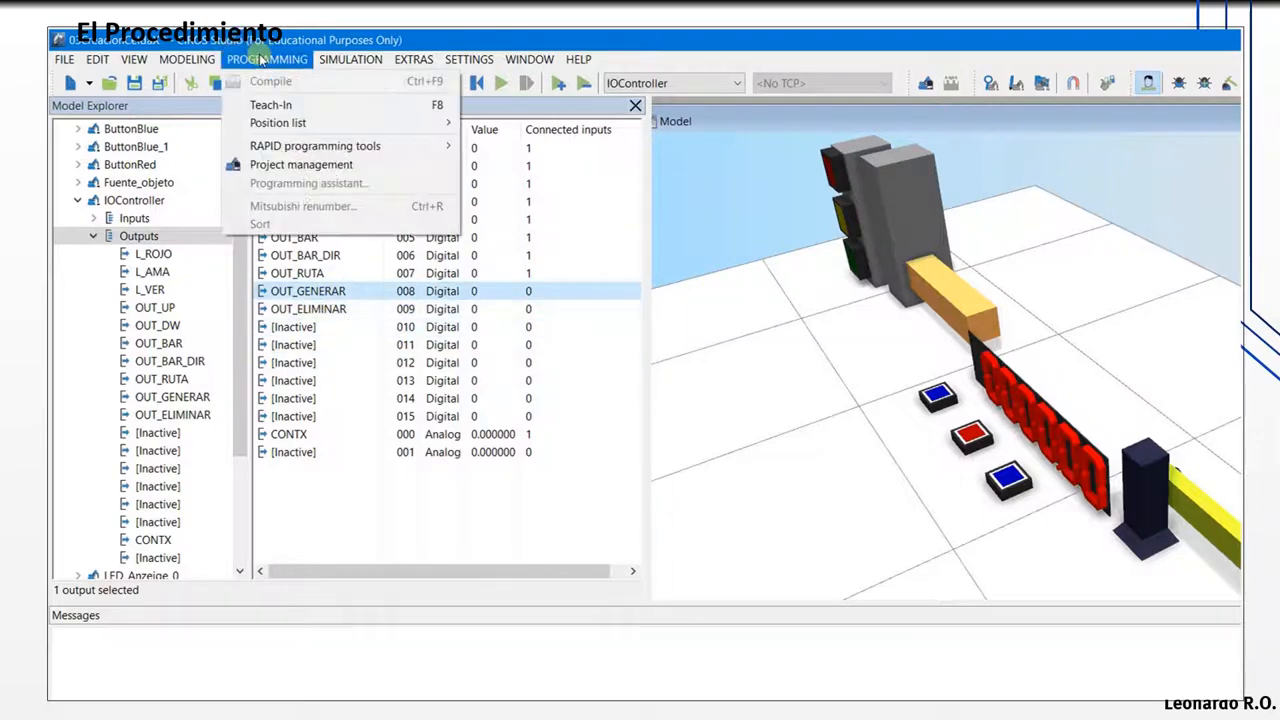
pyautogui.moveTo(212, 64)
pyautogui.click(190, 243)
pyautogui.moveTo(714, 331); pyautogui.dragTo(263, 164)
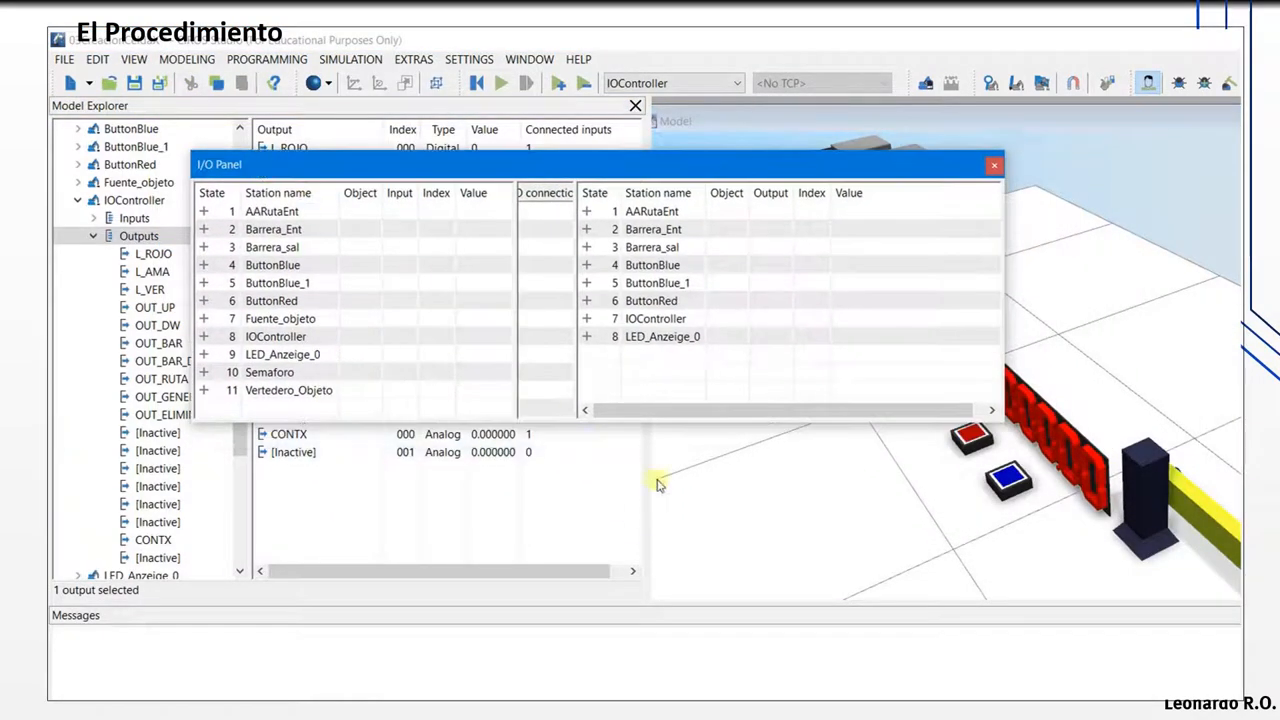
pyautogui.click(591, 321)
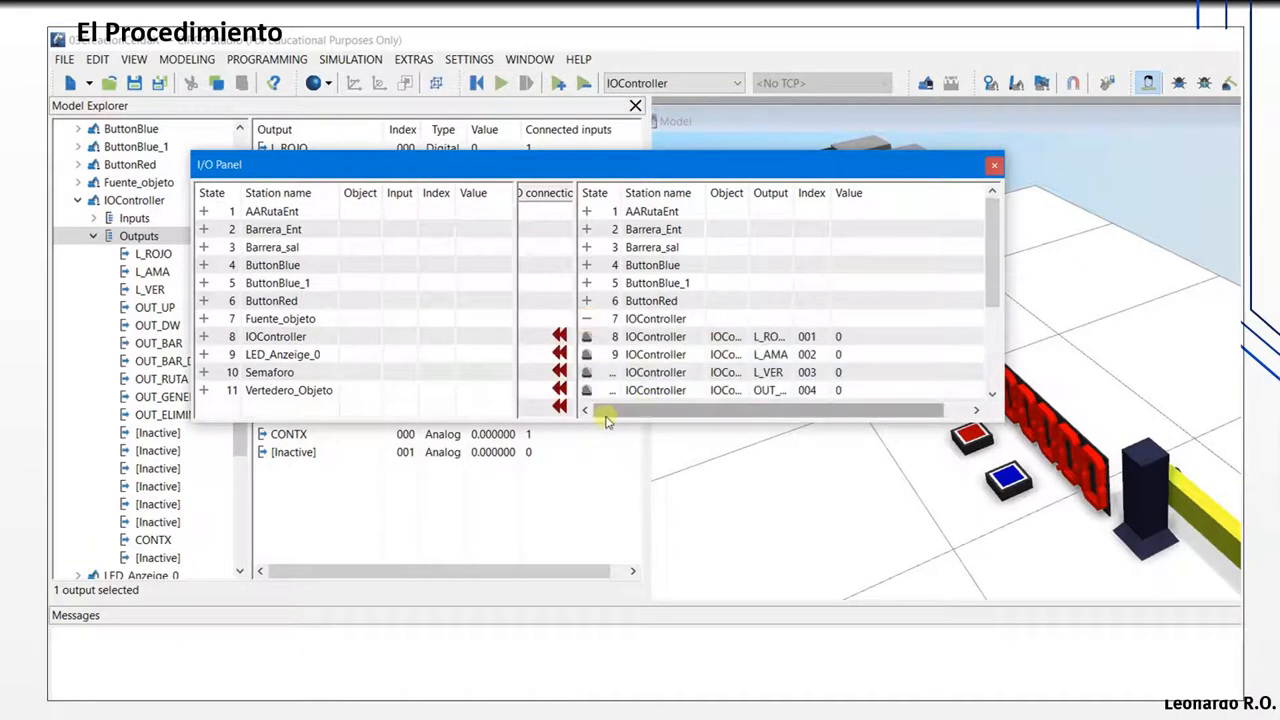
pyautogui.moveTo(591, 425); pyautogui.dragTo(585, 605)
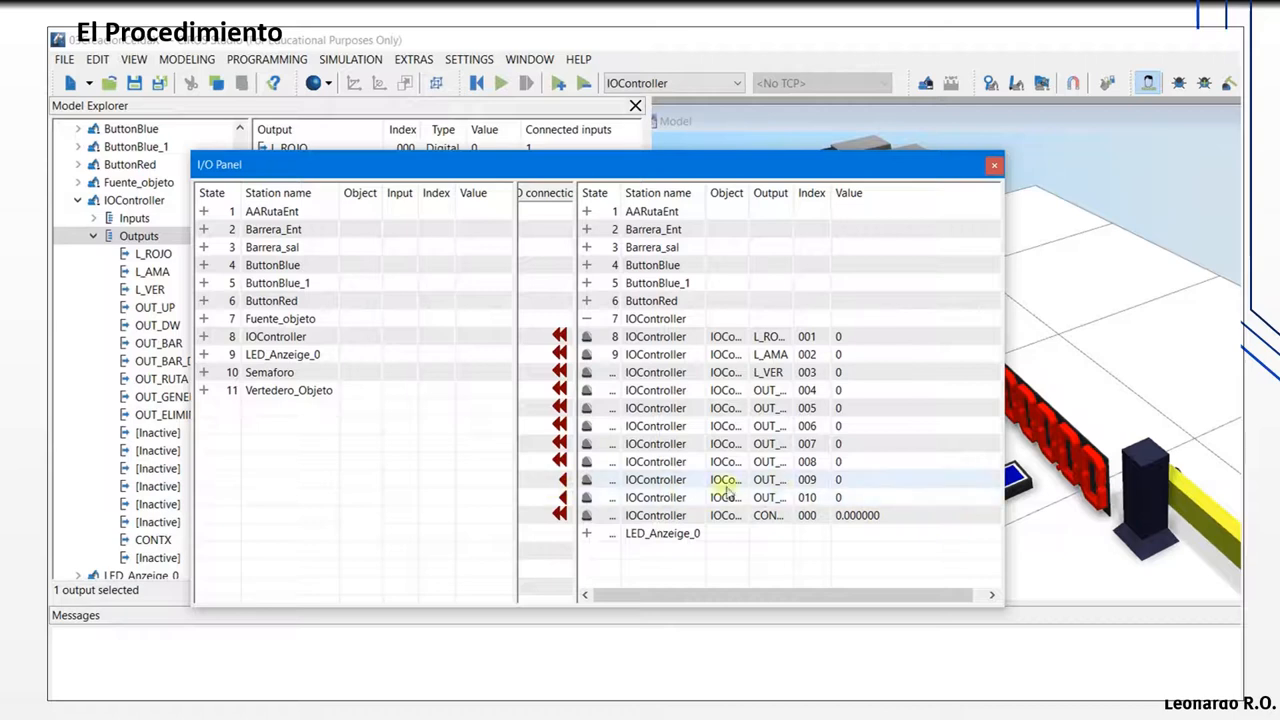
pyautogui.moveTo(749, 185); pyautogui.dragTo(908, 197)
# Step: Expand the inputs of Fuente_objeto and connect the OUT_GENERAR output of IOController to its input at index 000
pyautogui.moveTo(671, 489); pyautogui.dragTo(205, 322)
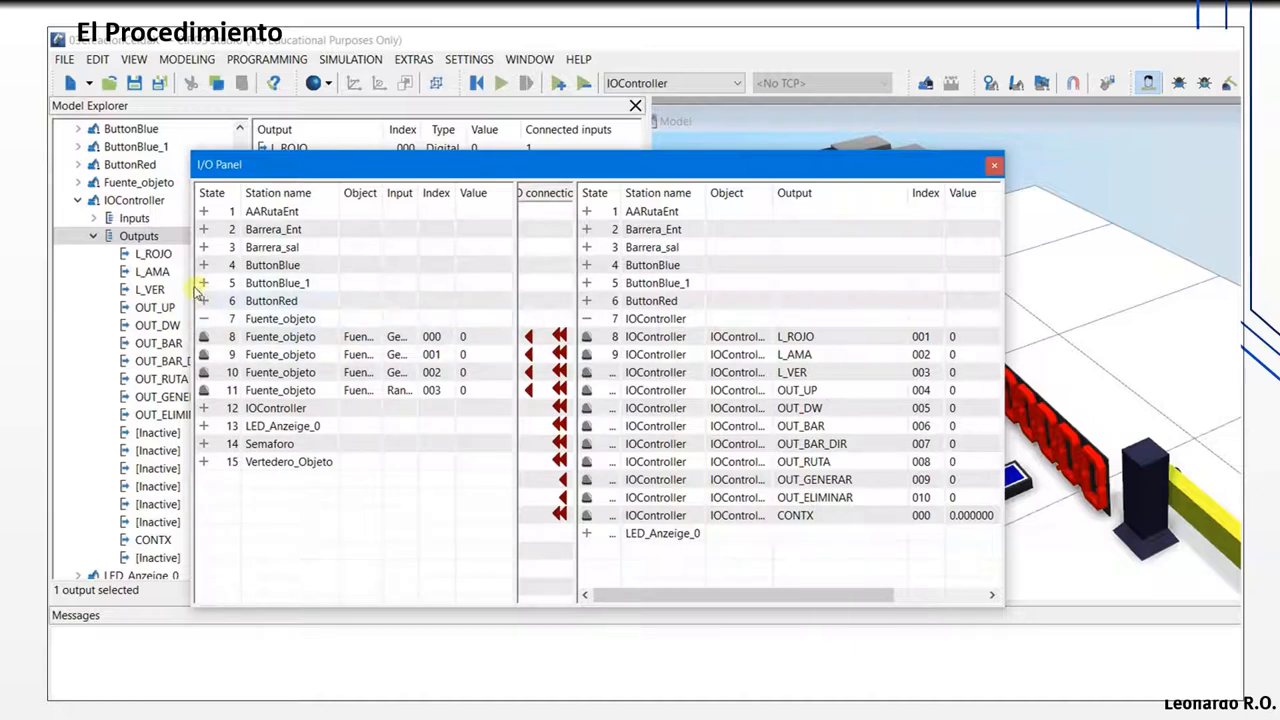
pyautogui.moveTo(186, 287); pyautogui.dragTo(88, 287)
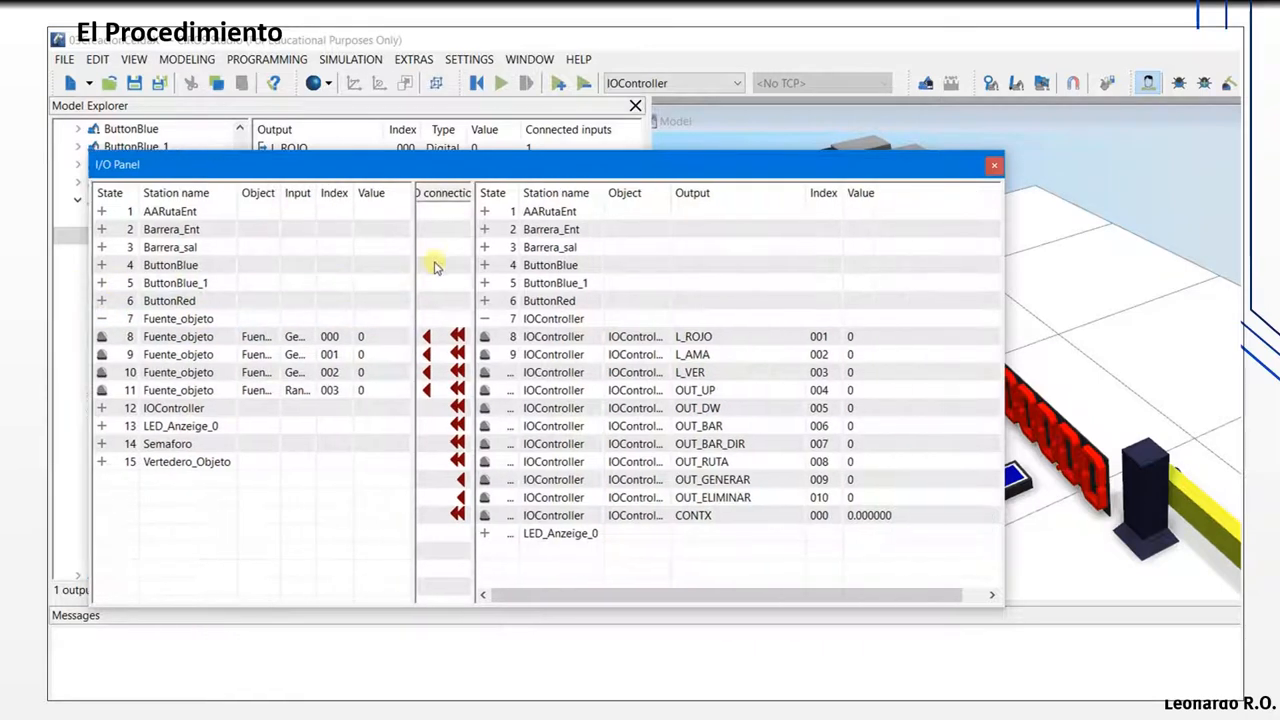
pyautogui.moveTo(476, 260); pyautogui.dragTo(542, 252)
pyautogui.moveTo(444, 444); pyautogui.dragTo(428, 337)
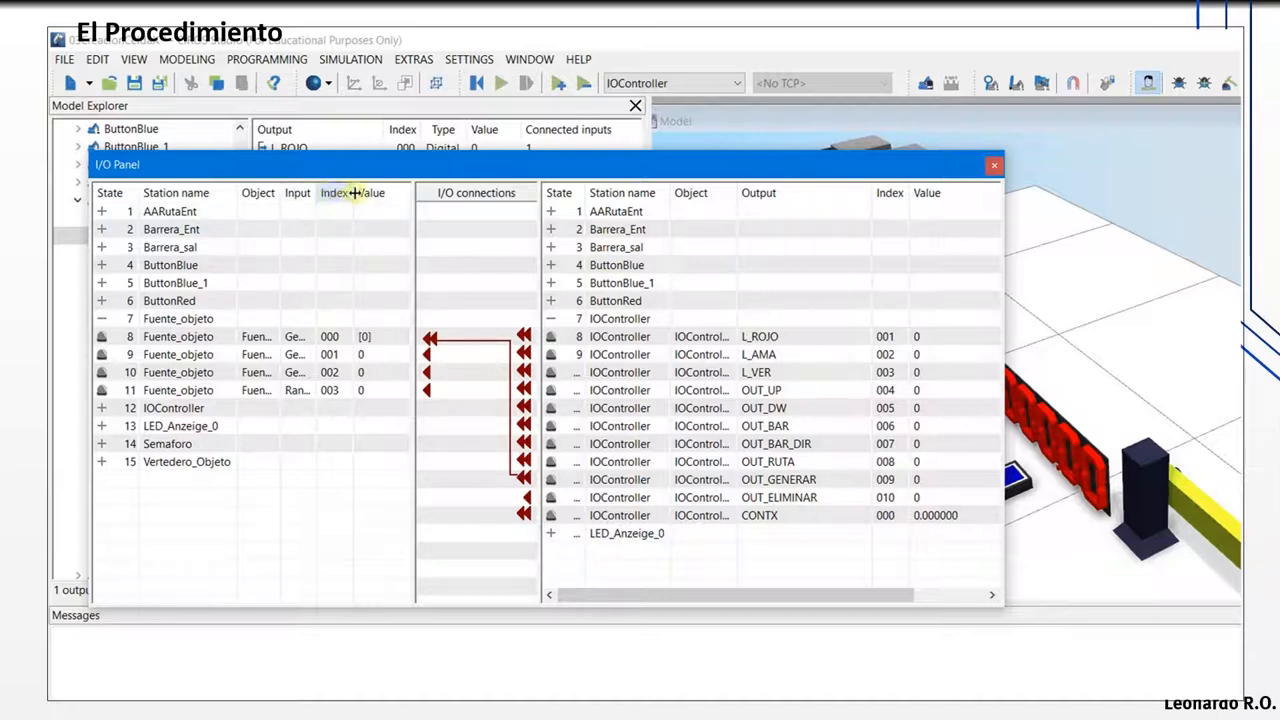
pyautogui.moveTo(319, 194)
pyautogui.mouseDown()
pyautogui.moveTo(404, 198)
pyautogui.moveTo(316, 195)
pyautogui.mouseUp()
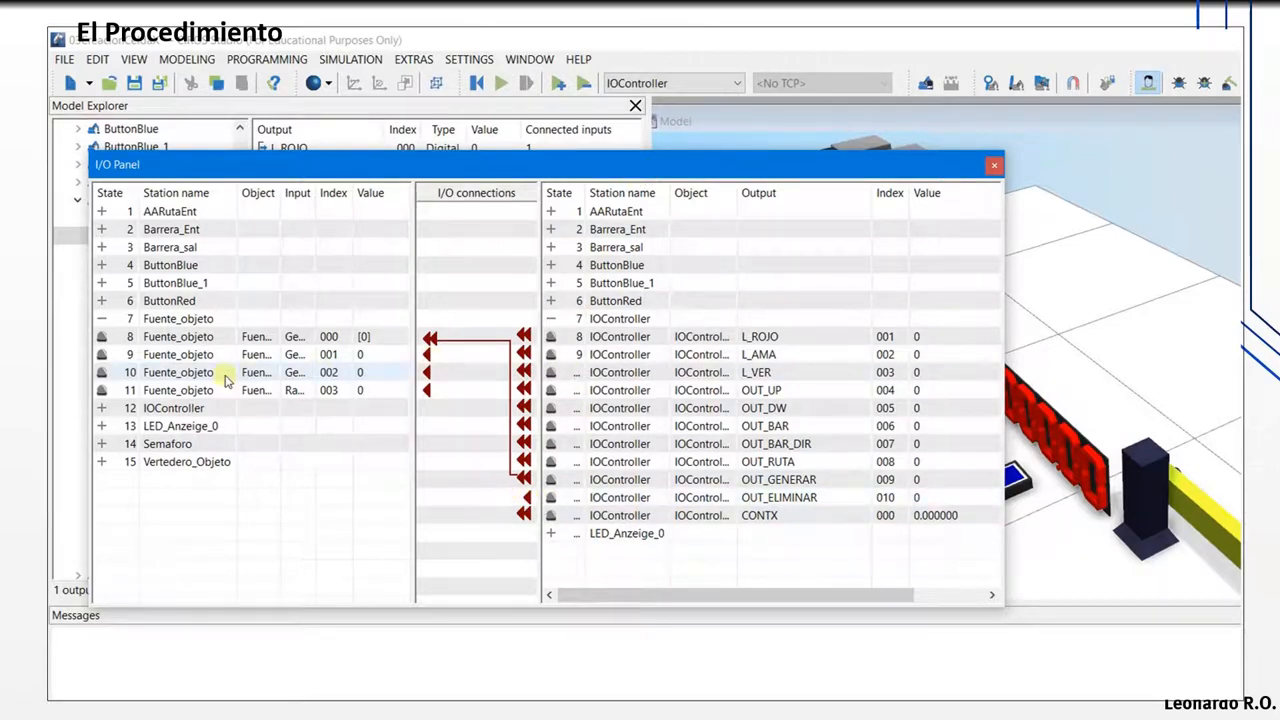
# Step: Collapse the inputs of Fuente_objeto, select the OUT_ELIMINAR output of IOController and expand the inputs of Vertedero_Objeto in the I/O Panel
pyautogui.click(101, 318)
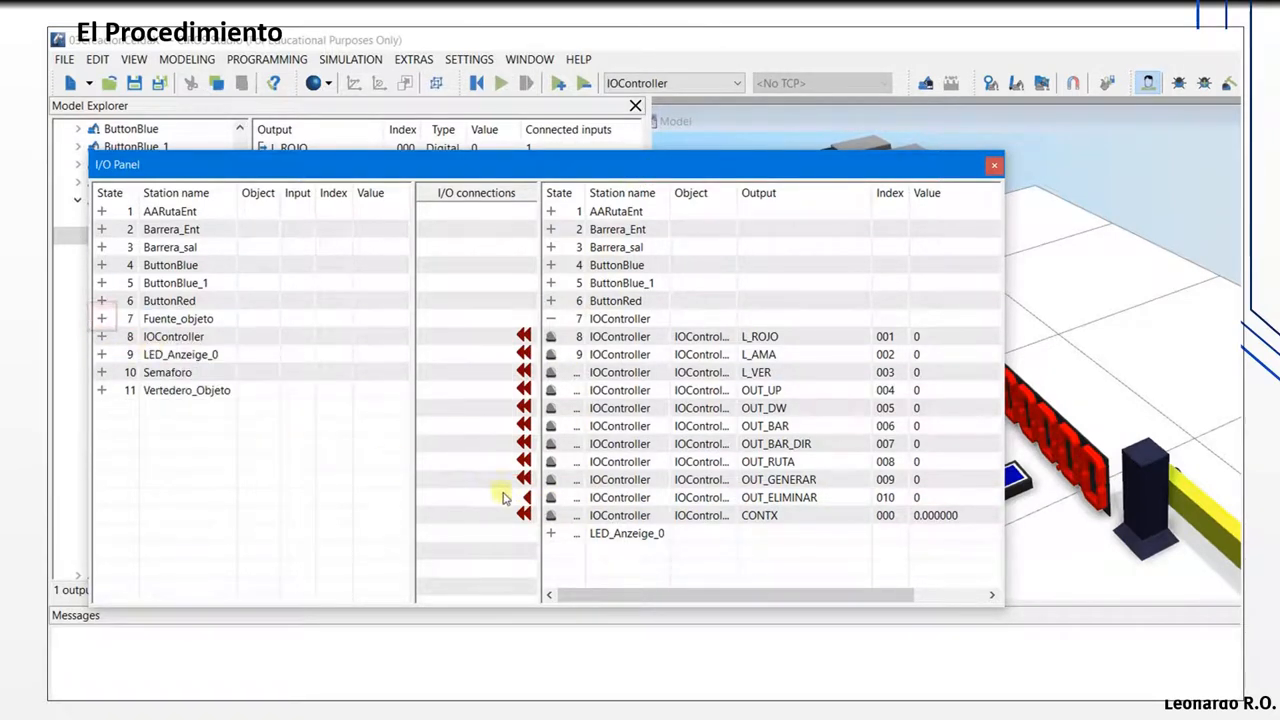
pyautogui.click(735, 497)
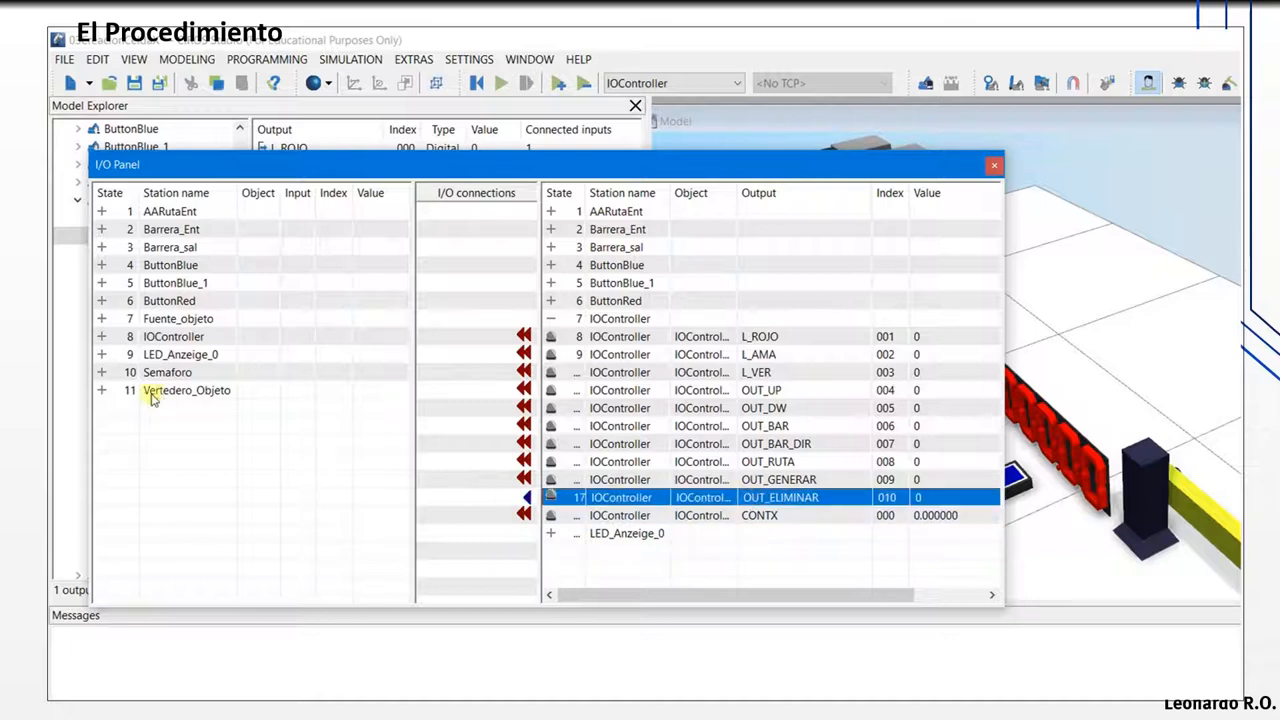
pyautogui.click(101, 390)
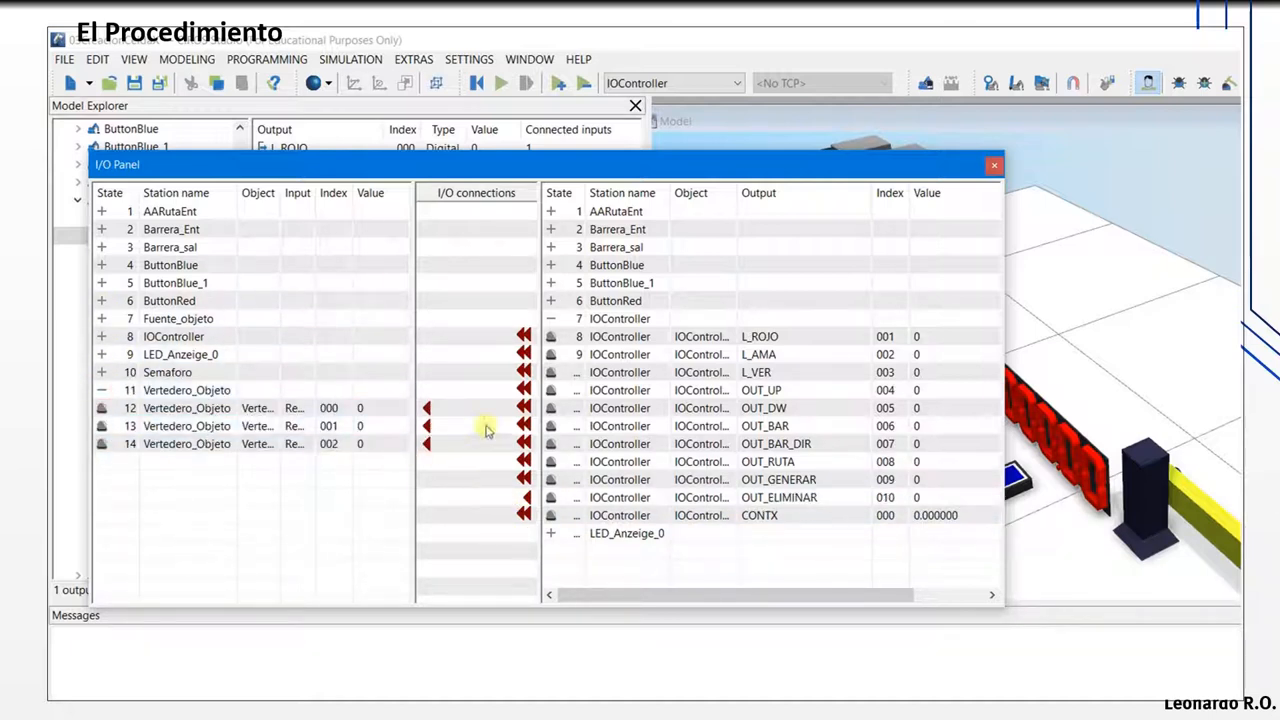
# Step: Expand Vertedero_Objeto in the Model Explorer and connect IOController's OUT_ELIMINAR output to its RemoveAtGPP1 input
pyautogui.moveTo(523, 166); pyautogui.dragTo(703, 593)
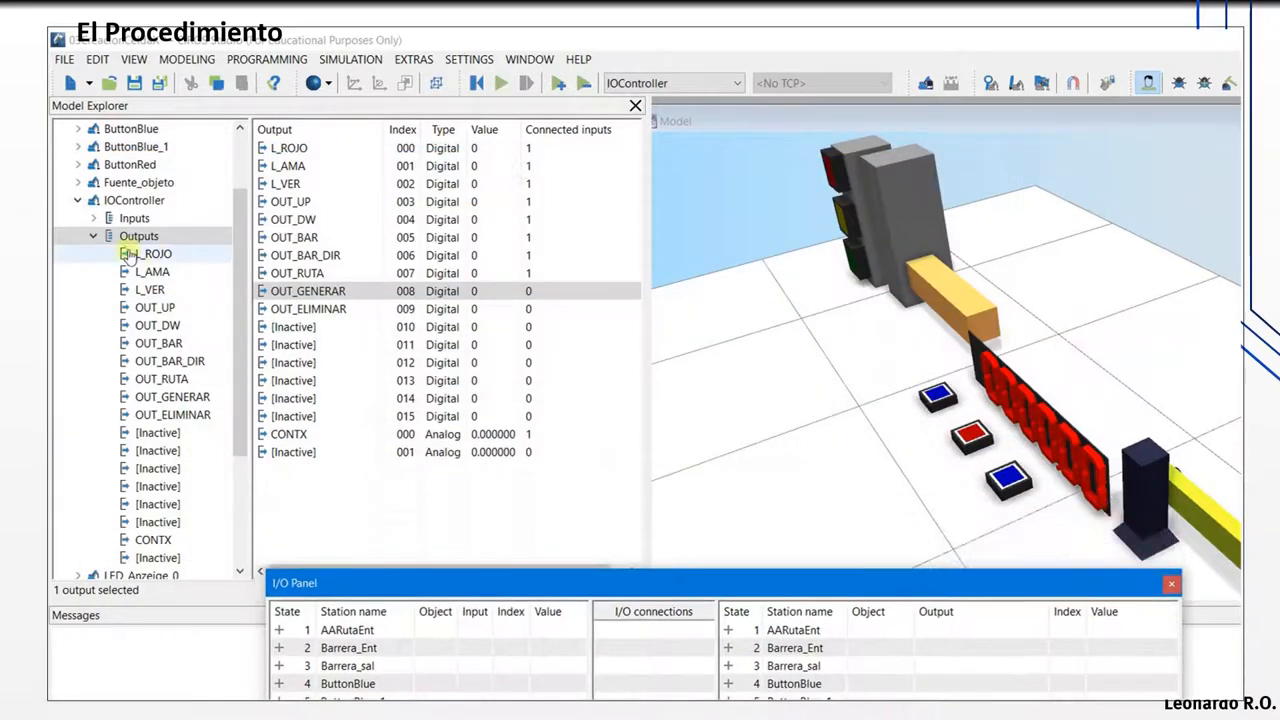
pyautogui.moveTo(242, 268); pyautogui.dragTo(244, 380)
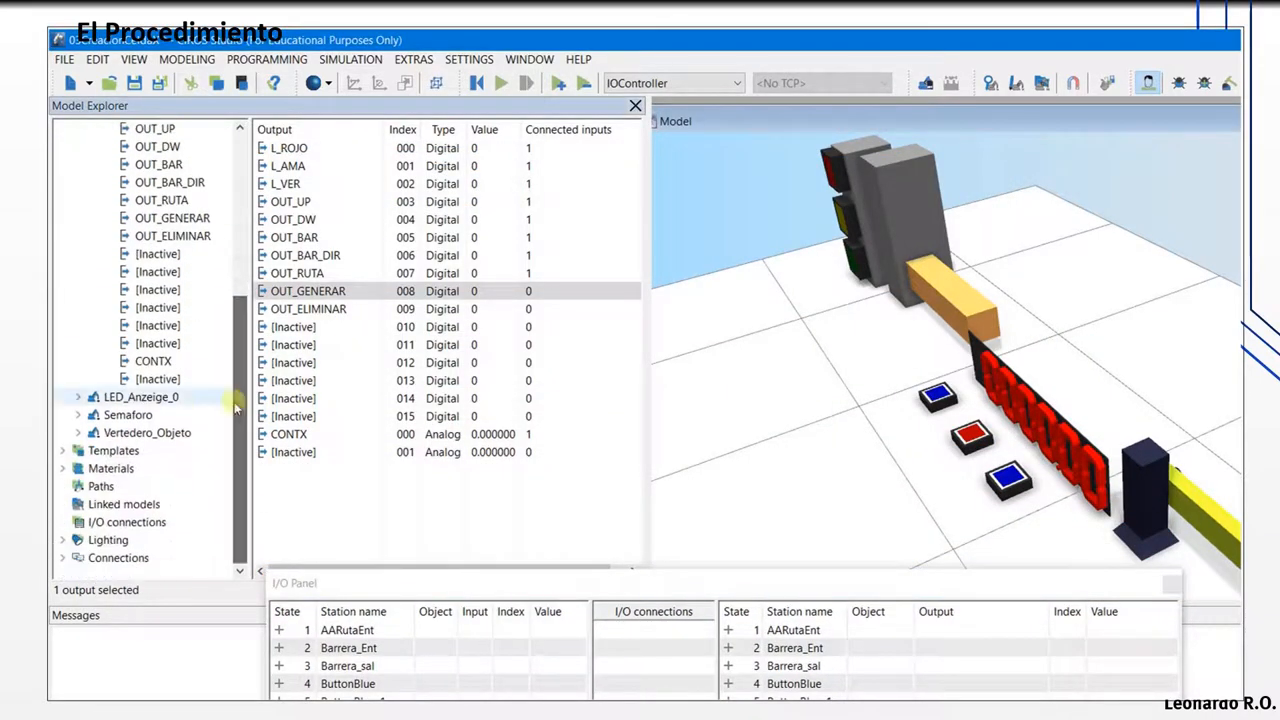
pyautogui.click(79, 433)
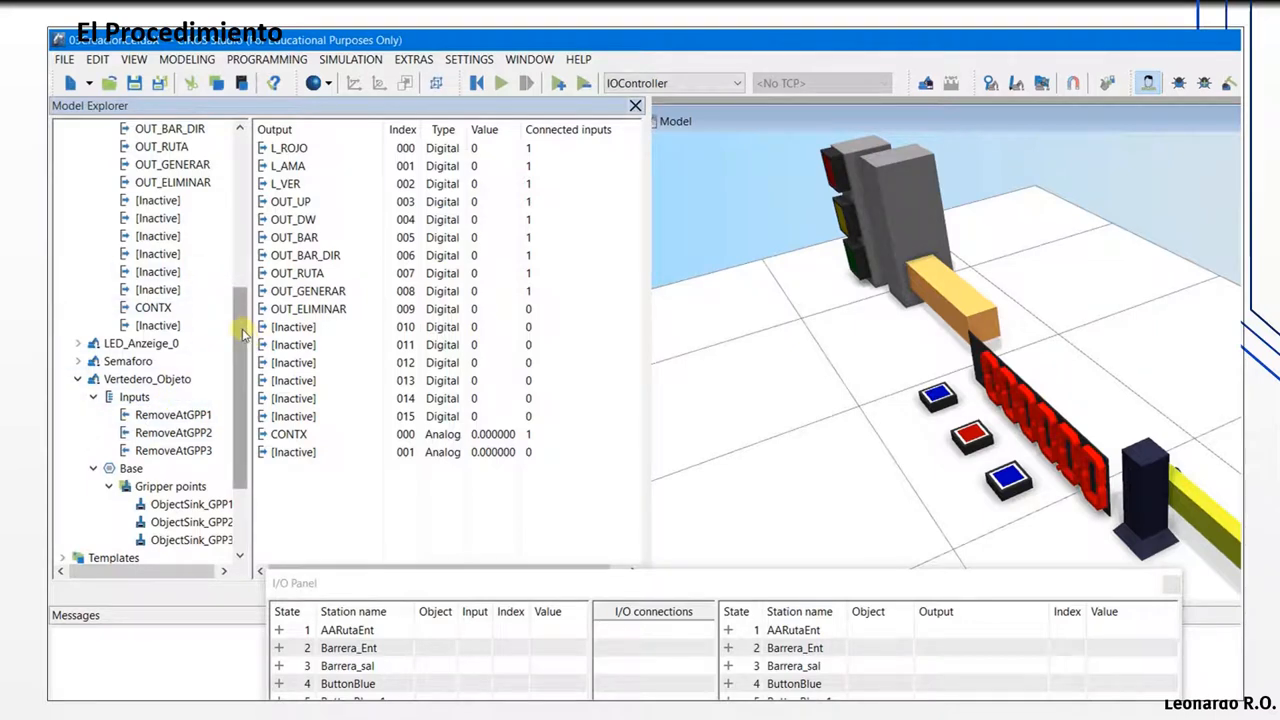
pyautogui.moveTo(242, 335); pyautogui.dragTo(243, 372)
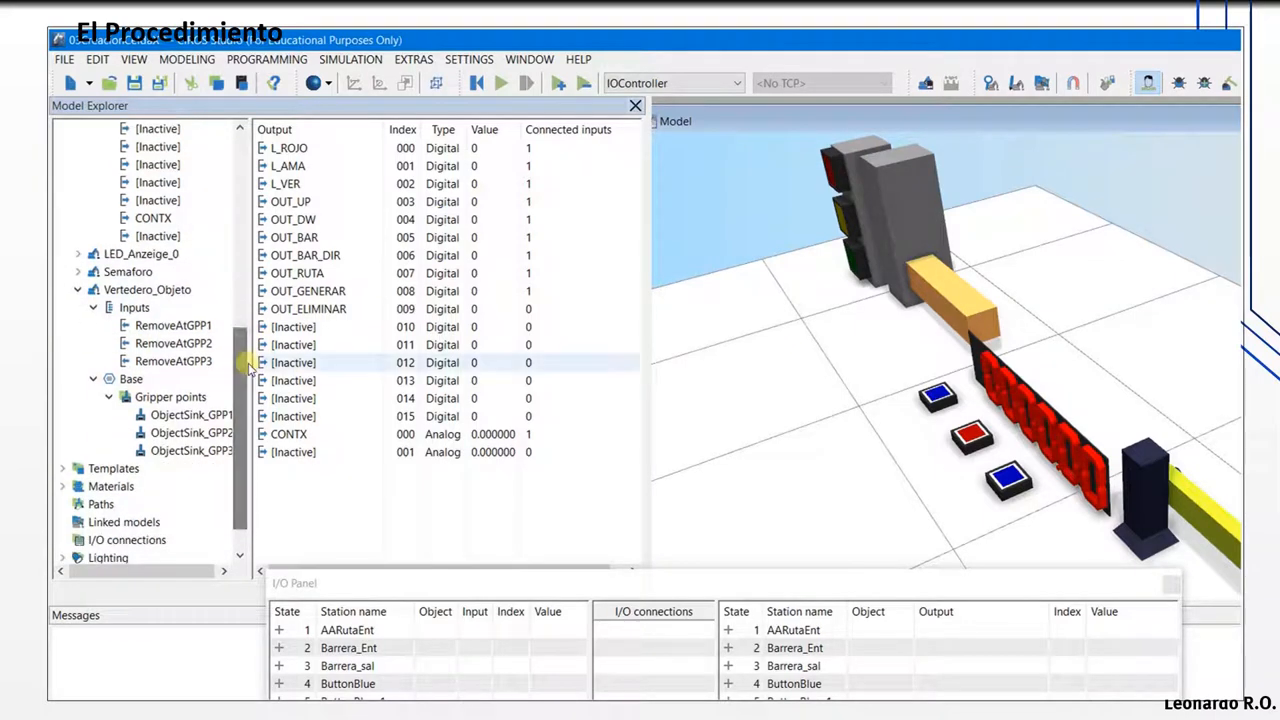
pyautogui.click(296, 314)
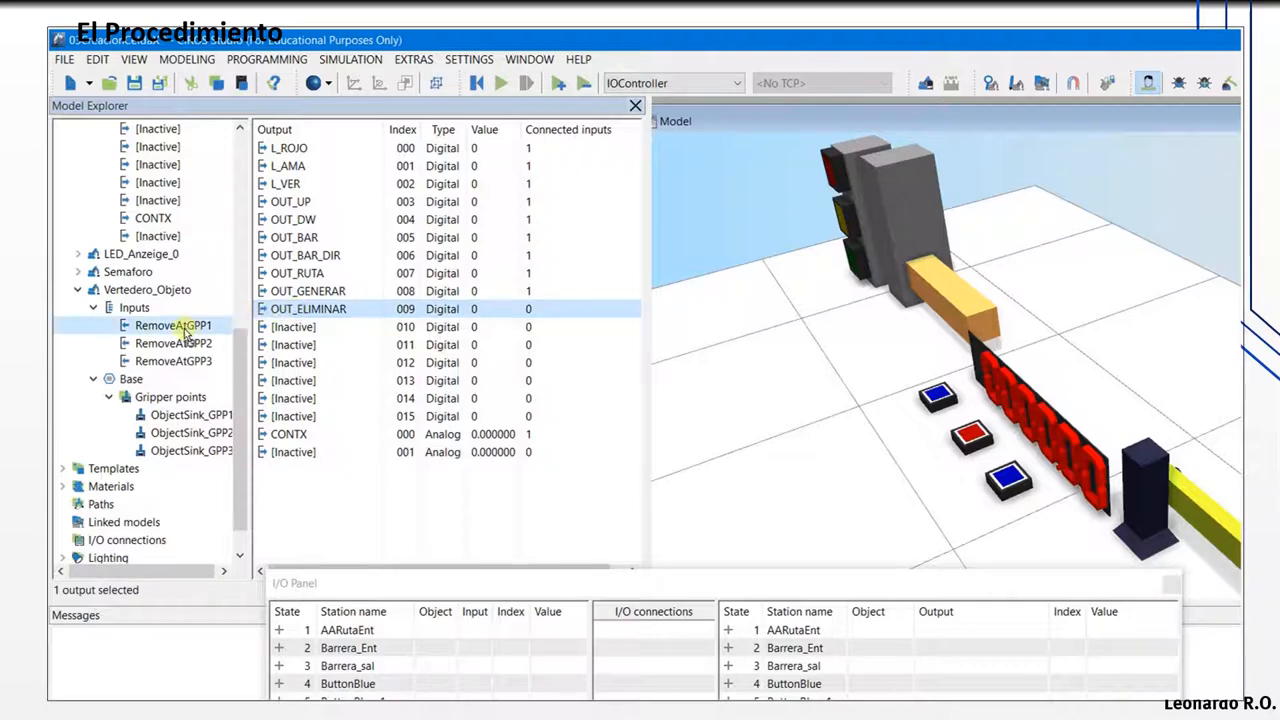
pyautogui.moveTo(185, 333); pyautogui.dragTo(184, 333)
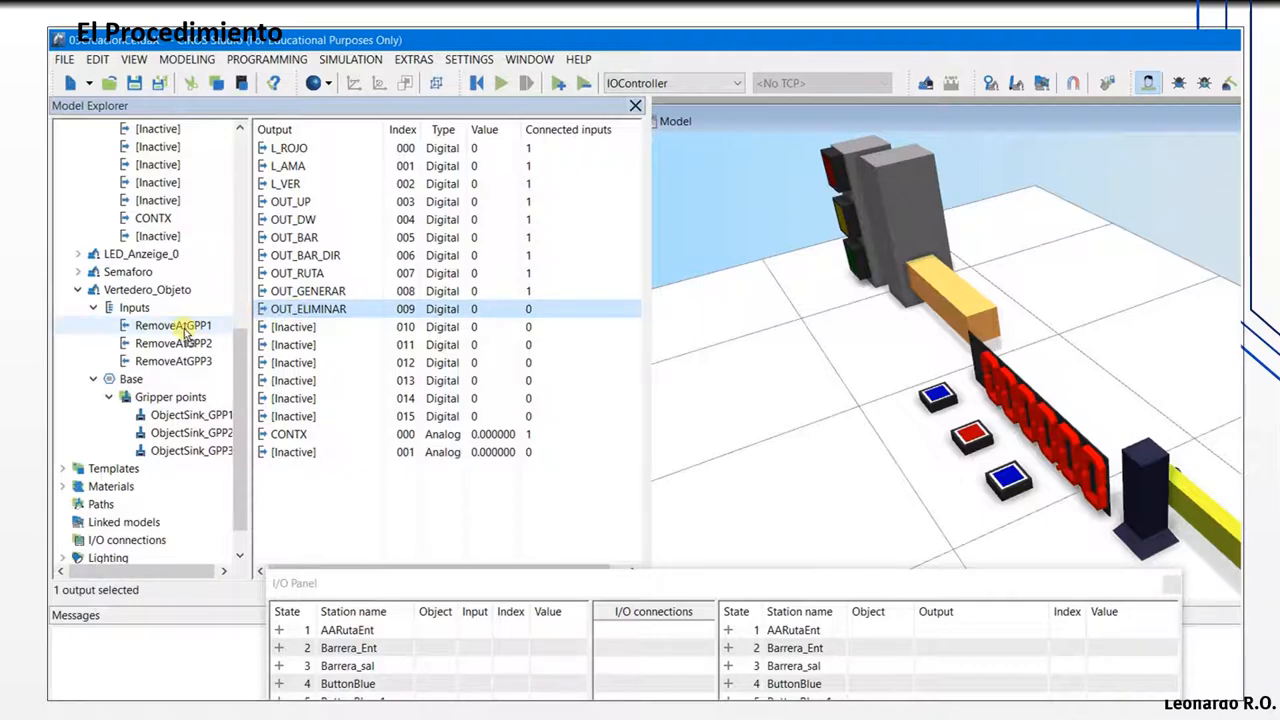
# Step: Check the connection between OUT_ELIMINAR and Vertedero_Objeto in the I/O Panel, and close the panel
pyautogui.click(522, 591)
pyautogui.moveTo(522, 591); pyautogui.dragTo(514, 137)
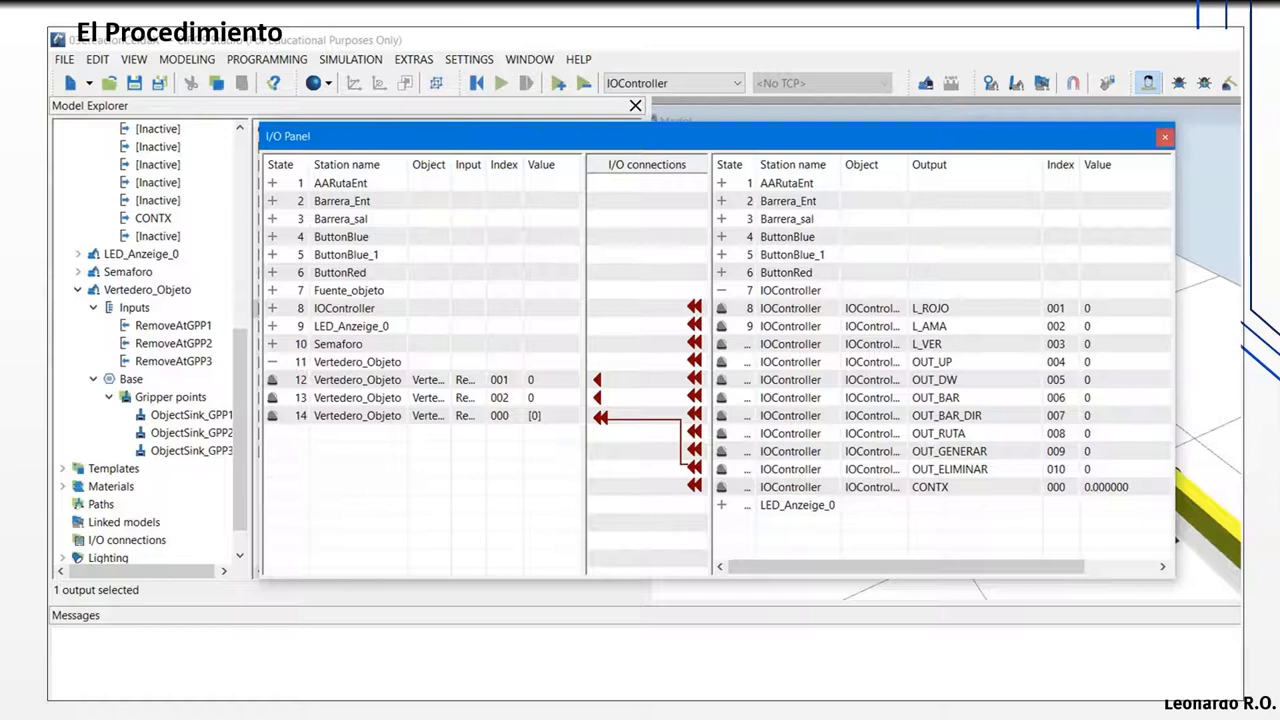
pyautogui.click(1163, 140)
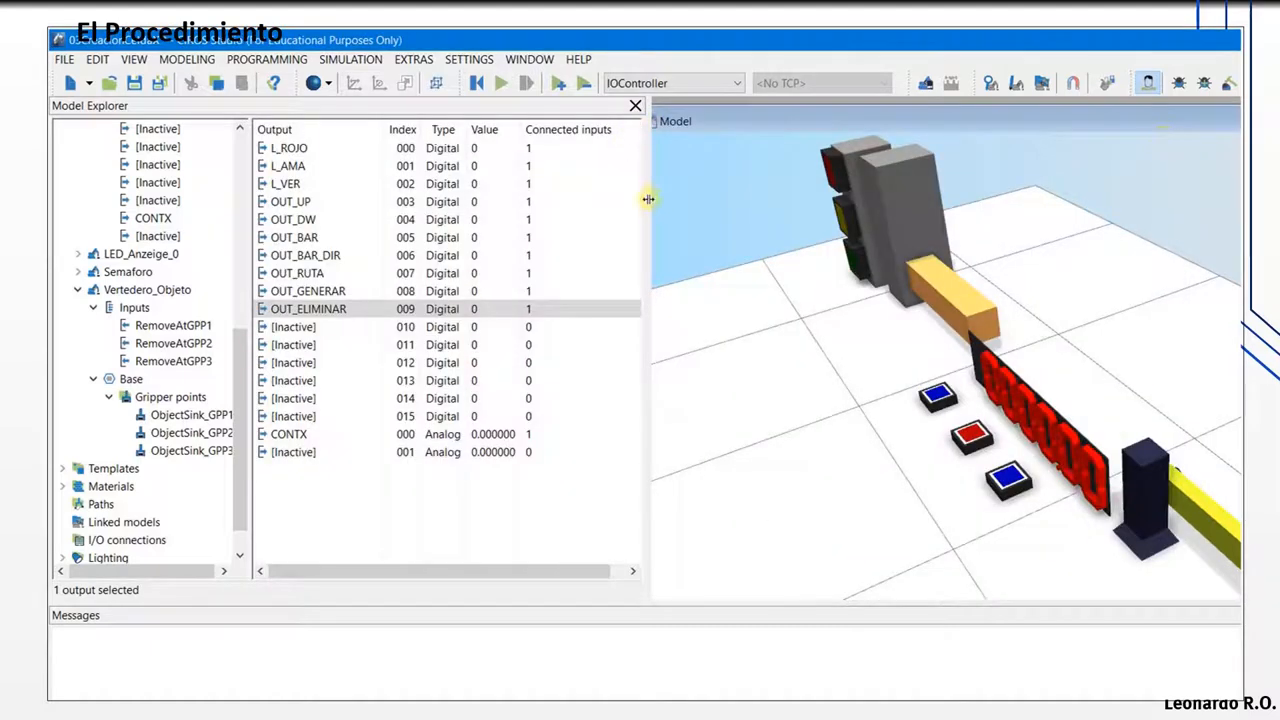
# Step: Widen the model view and, in the Semaforo.irl program, duplicate the OUT_RUTA output declaration twice on new lines below it
pyautogui.moveTo(640, 197); pyautogui.dragTo(488, 203)
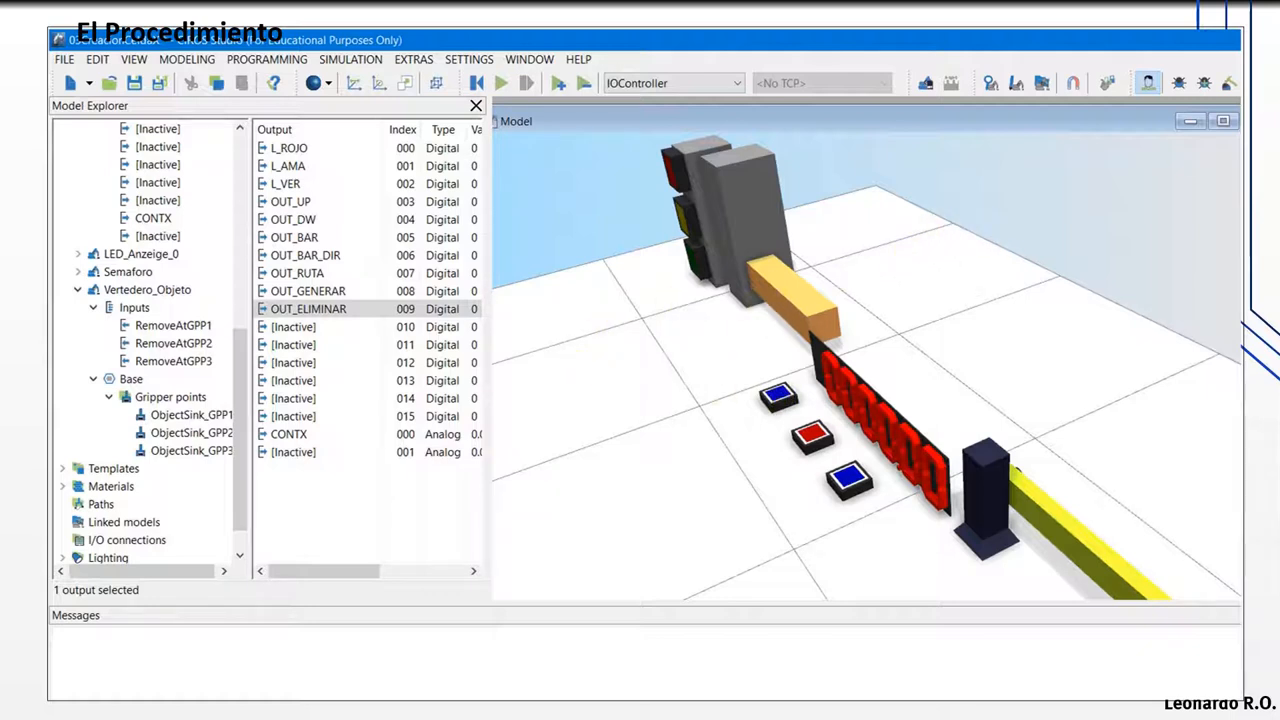
pyautogui.moveTo(1137, 166); pyautogui.dragTo(810, 124)
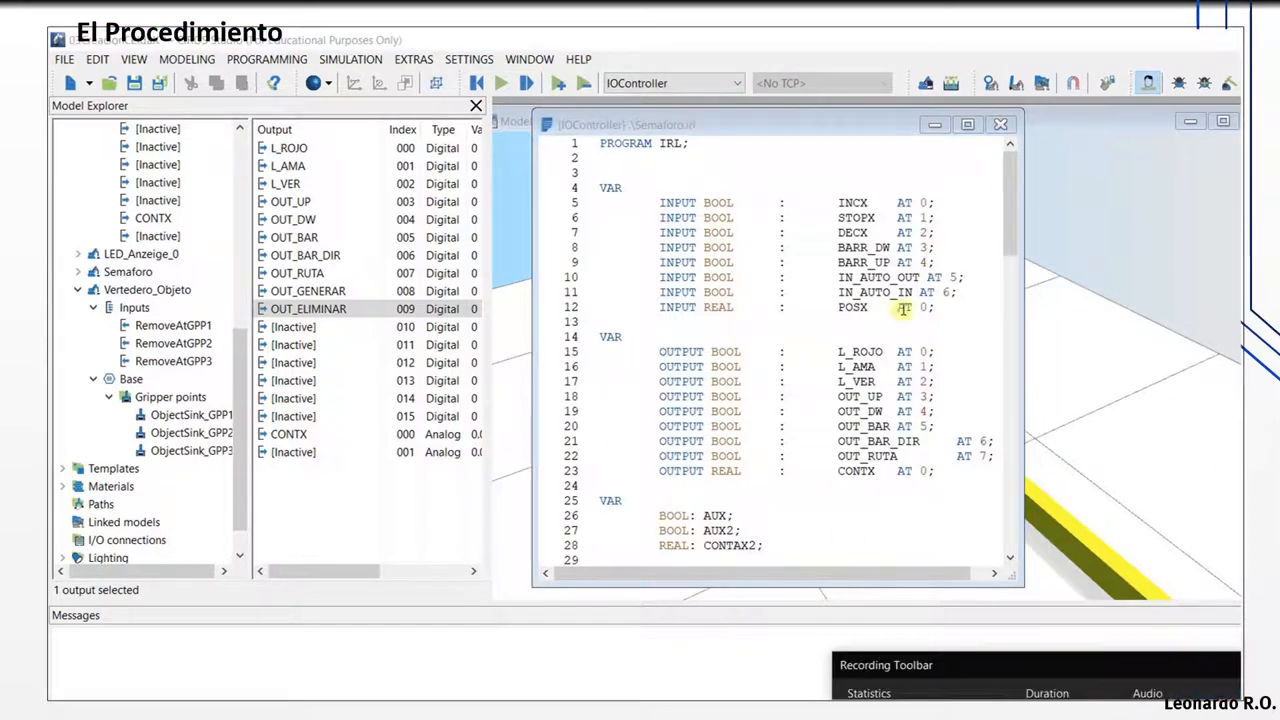
pyautogui.click(954, 313)
pyautogui.press('Up')
pyautogui.press('Home')
pyautogui.hotkey('shift', 'End')
pyautogui.hotkey('ctrl', 'c')
pyautogui.press('End')
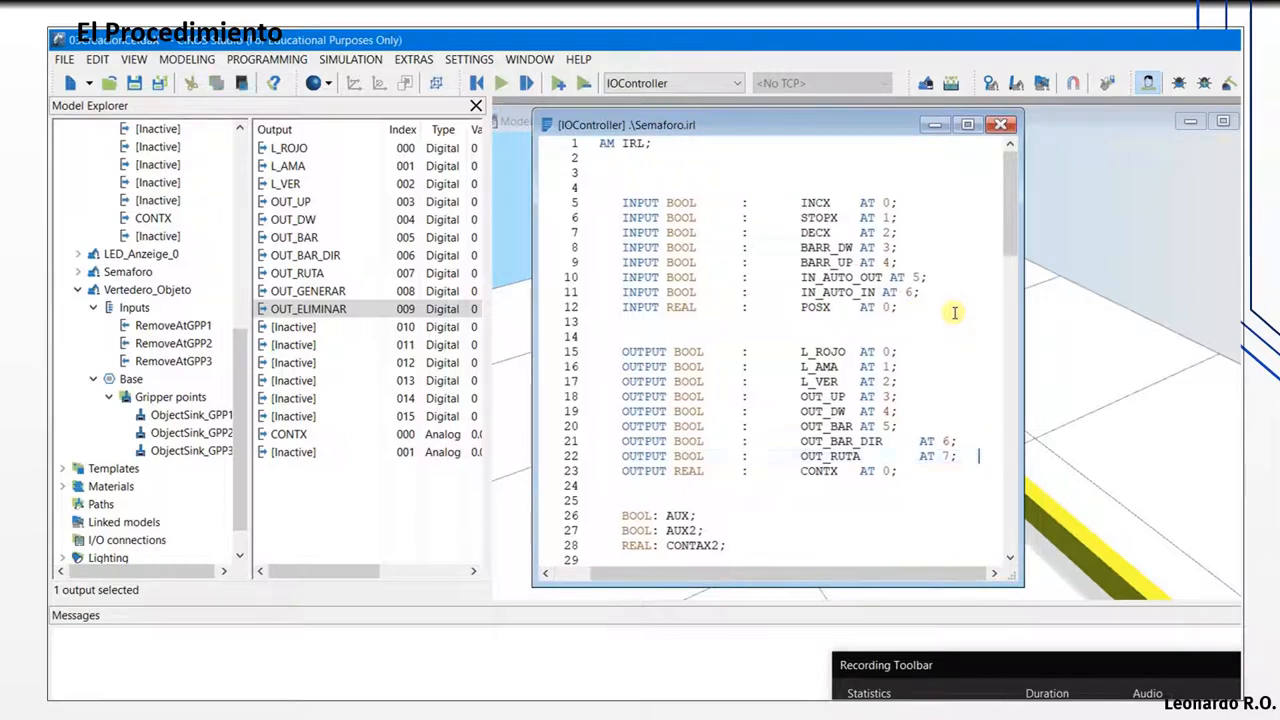
pyautogui.press('Return')
pyautogui.hotkey('ctrl', 'v')
pyautogui.press('Return')
pyautogui.hotkey('ctrl', 'v')
# Step: Change the first copied declaration to OUT_GENERAR AT 8 and set the second copy's address to 9
pyautogui.press('Up')
pyautogui.press('Left')
pyautogui.press('Left')
pyautogui.press('Left')
pyautogui.press('Left')
pyautogui.press('Left')
pyautogui.press('Left')
pyautogui.press('Left')
pyautogui.press('Left')
pyautogui.press('BackSpace')
pyautogui.press('BackSpace')
pyautogui.press('BackSpace')
pyautogui.press('BackSpace')
pyautogui.write('gENERA')
pyautogui.press('BackSpace')
pyautogui.write('G')
pyautogui.press('End')
pyautogui.press('Left')
pyautogui.press('Left')
pyautogui.press('BackSpace')
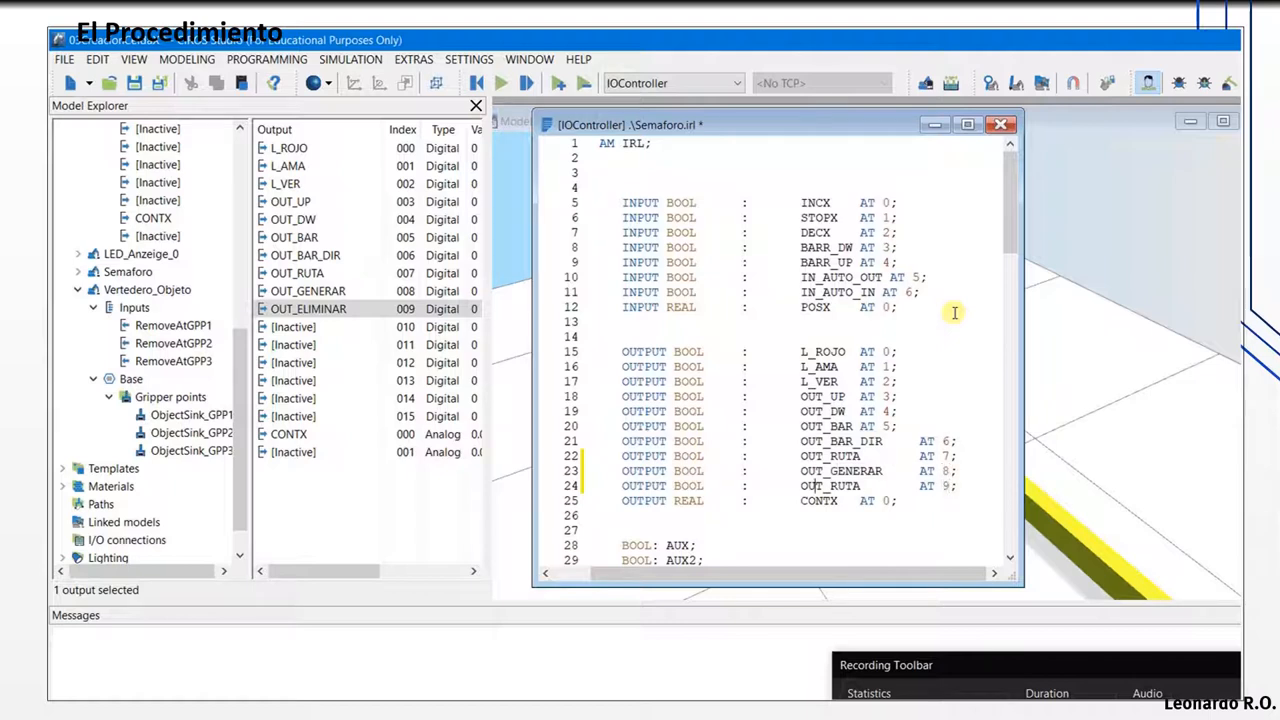
# Step: Rename the variable in the output declaration AT 9 as OUT_ELIMINAR
pyautogui.press('BackSpace')
pyautogui.press('BackSpace')
pyautogui.press('BackSpace')
pyautogui.press('BackSpace')
pyautogui.write('ELIMI')
# Step: Insert the line OUT_GENERAR:=TRUE; at the start of the IF INCX AND BARR_DW block
pyautogui.scroll(-7, 716, 460)
pyautogui.scroll(3, 717, 462)
pyautogui.scroll(-4, 717, 462)
pyautogui.scroll(8, 717, 462)
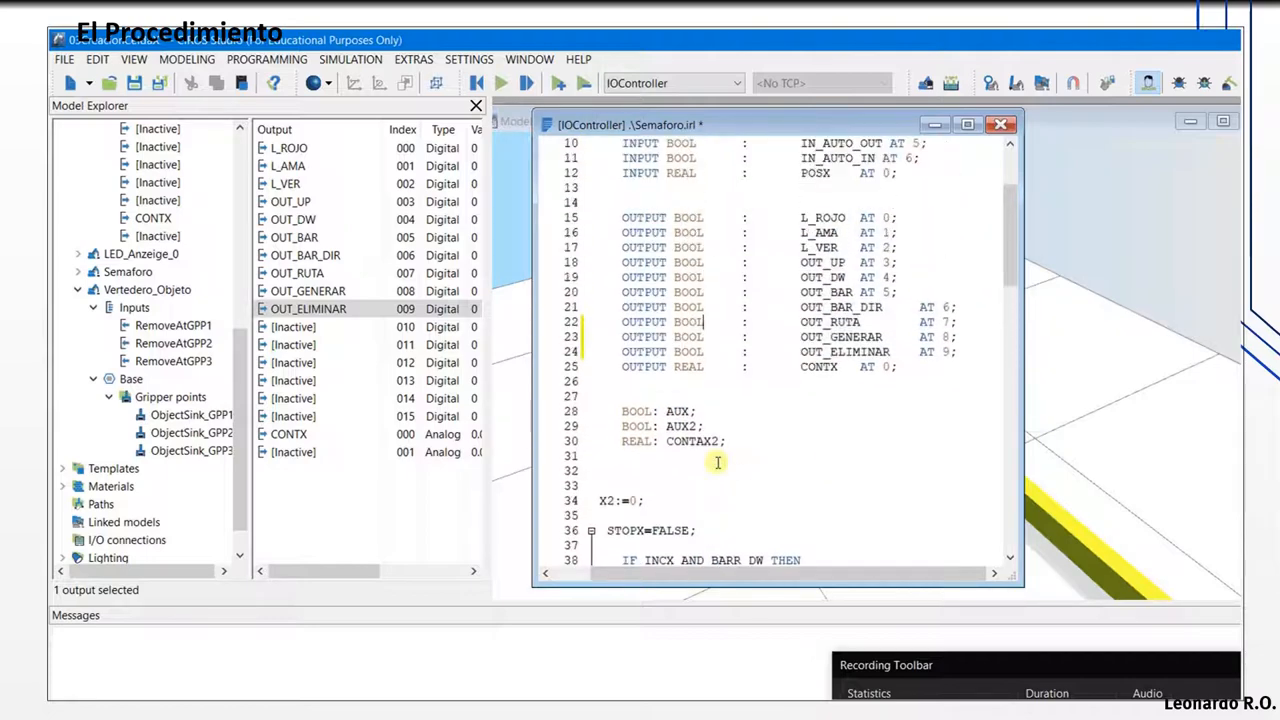
pyautogui.scroll(-8, 717, 462)
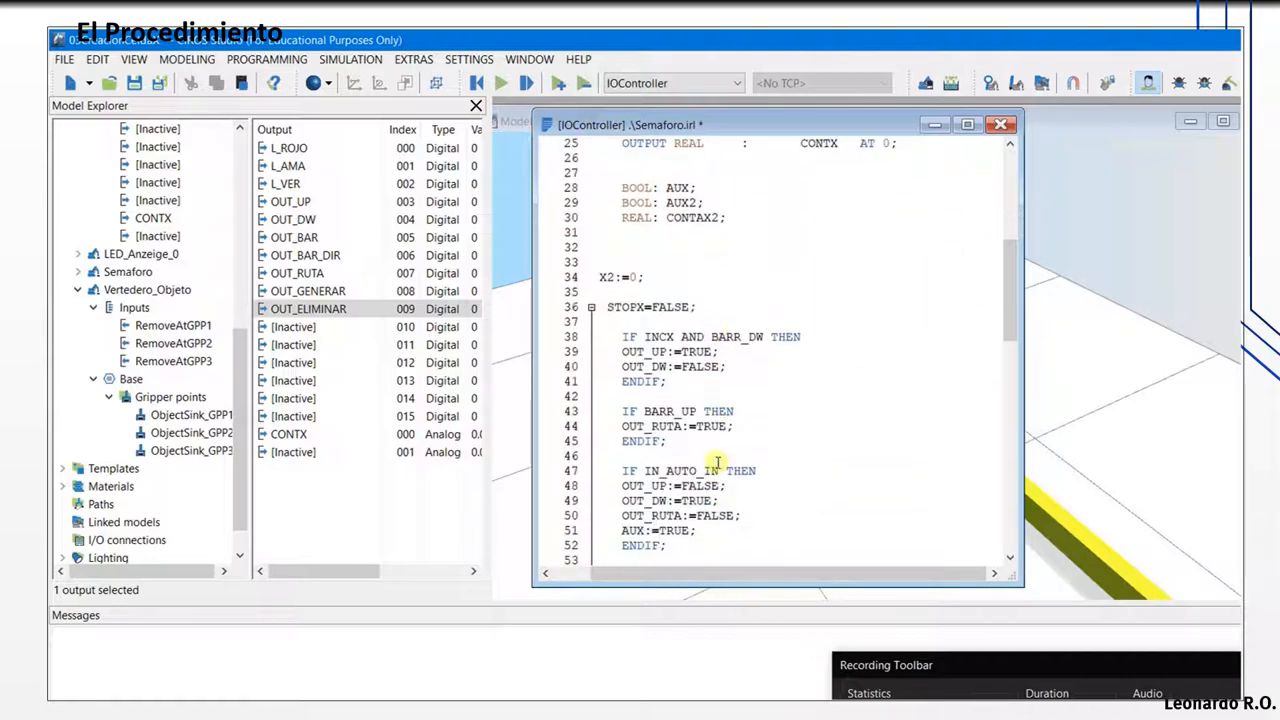
pyautogui.click(812, 333)
pyautogui.press('Return')
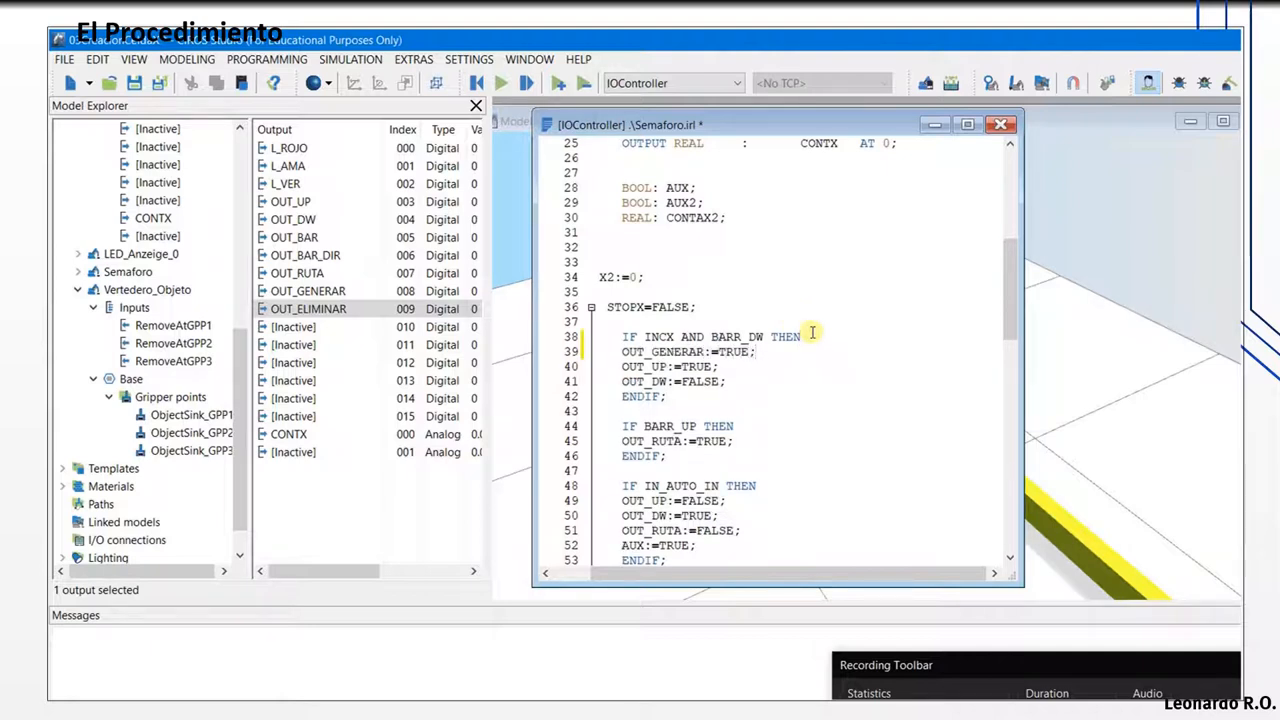
# Step: Add the line OUT_GENERAR:=FALSE; after OUT_RUTA:=TRUE; in the IF BARR_UP block
pyautogui.click(734, 441)
pyautogui.press('Return')
pyautogui.write('OUT_GENERAR:=FALSE;')
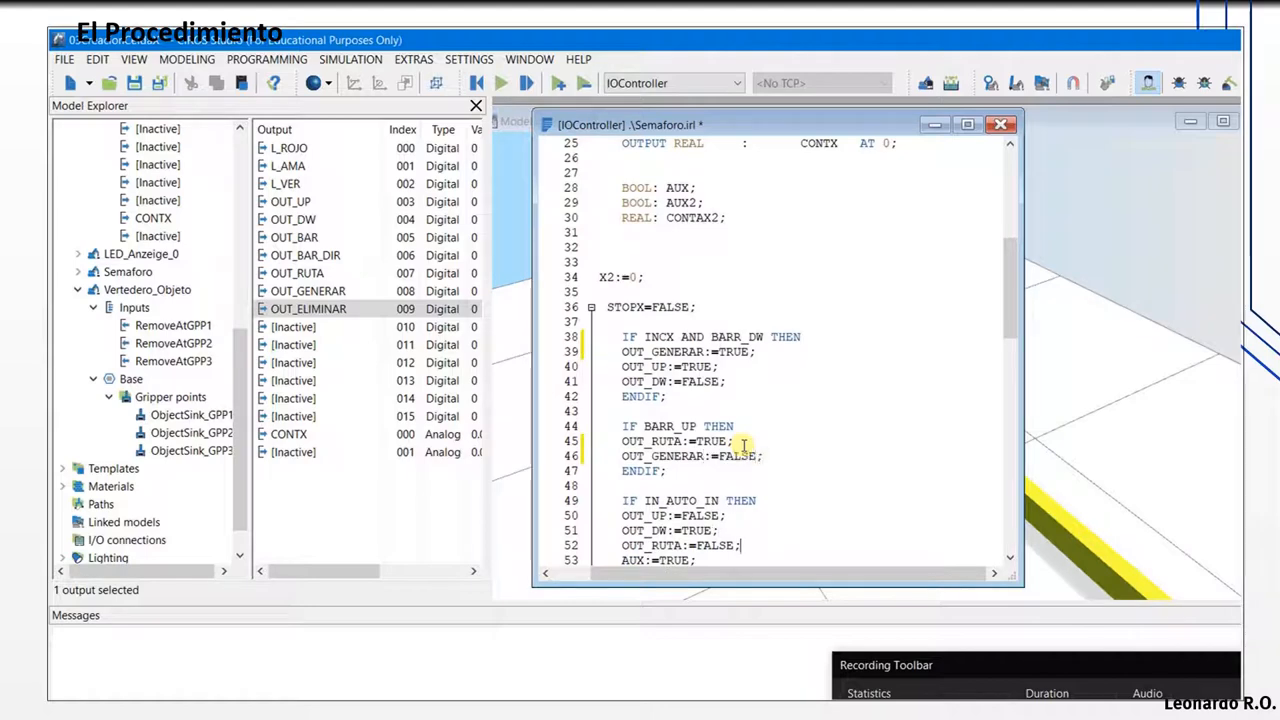
# Step: Try adding the line OUT_ELIMINAR:=TRUE; after AUX:=TRUE; in the IF IN_AUTO_IN block
pyautogui.press('Down')
pyautogui.press('Down')
pyautogui.press('Down')
pyautogui.press('Down')
pyautogui.press('Down')
pyautogui.press('Down')
pyautogui.scroll(10, 746, 445)
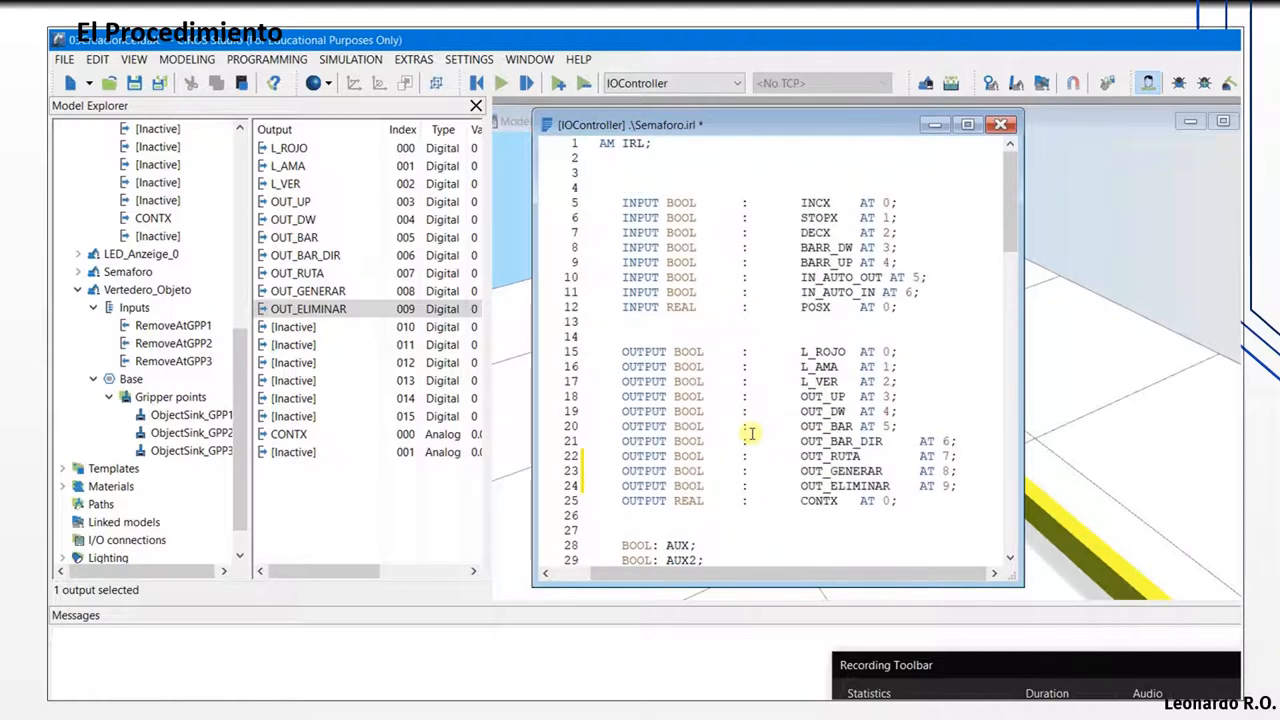
pyautogui.scroll(-12, 751, 433)
pyautogui.scroll(9, 751, 433)
pyautogui.scroll(-5, 751, 433)
pyautogui.scroll(-6, 751, 433)
pyautogui.scroll(1, 751, 433)
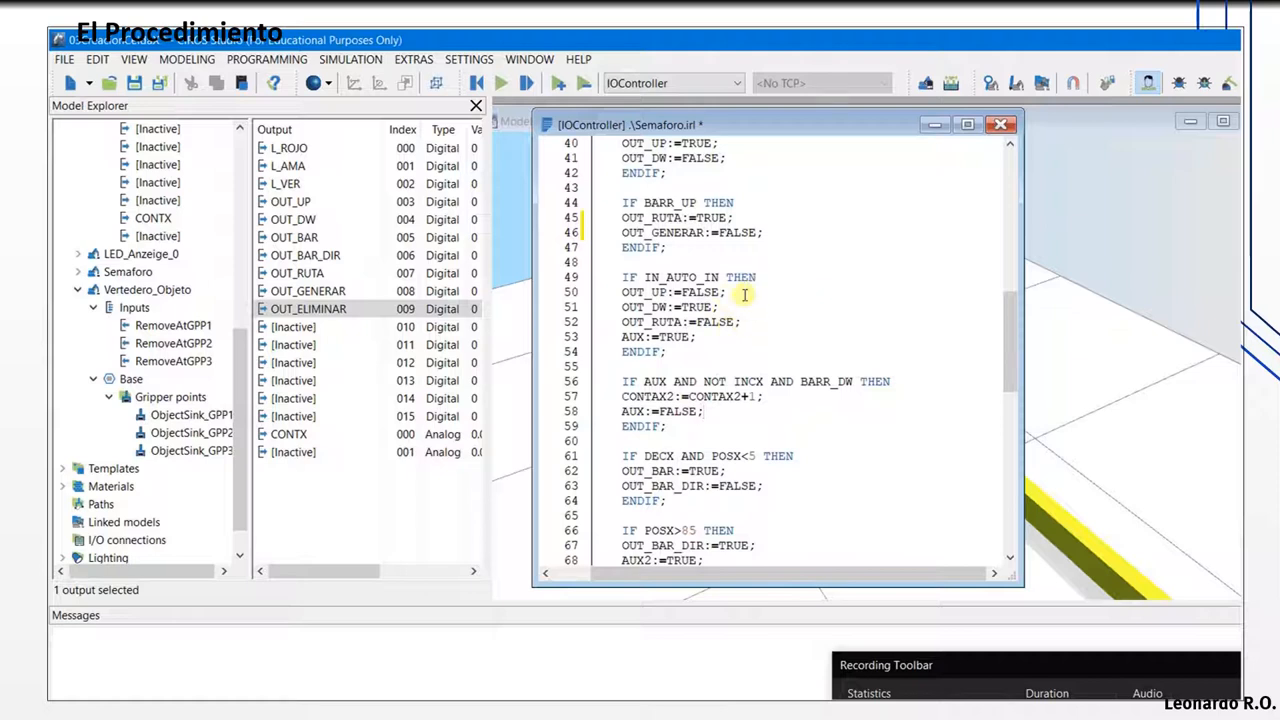
pyautogui.scroll(1, 749, 293)
pyautogui.scroll(3, 749, 293)
pyautogui.scroll(-2, 749, 293)
pyautogui.scroll(1, 749, 293)
pyautogui.scroll(-3, 749, 293)
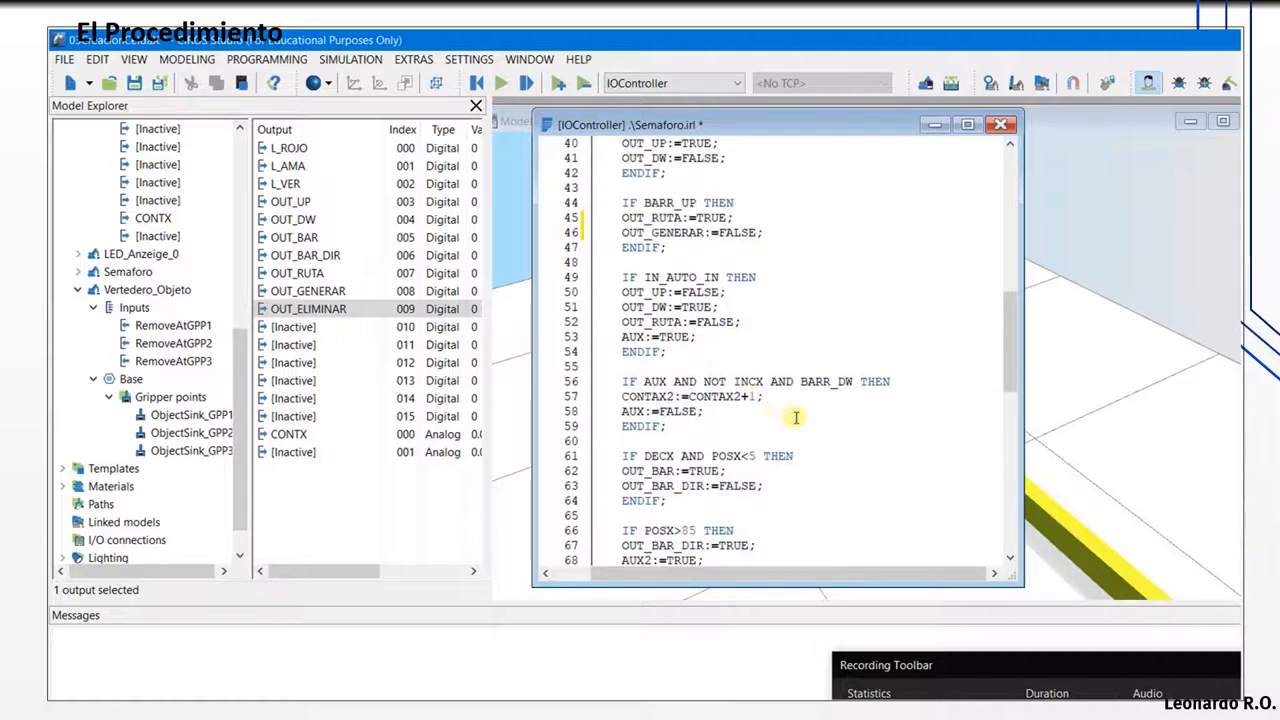
pyautogui.press('Return')
pyautogui.write('OUT_ELIMINAR:=TRUE;')
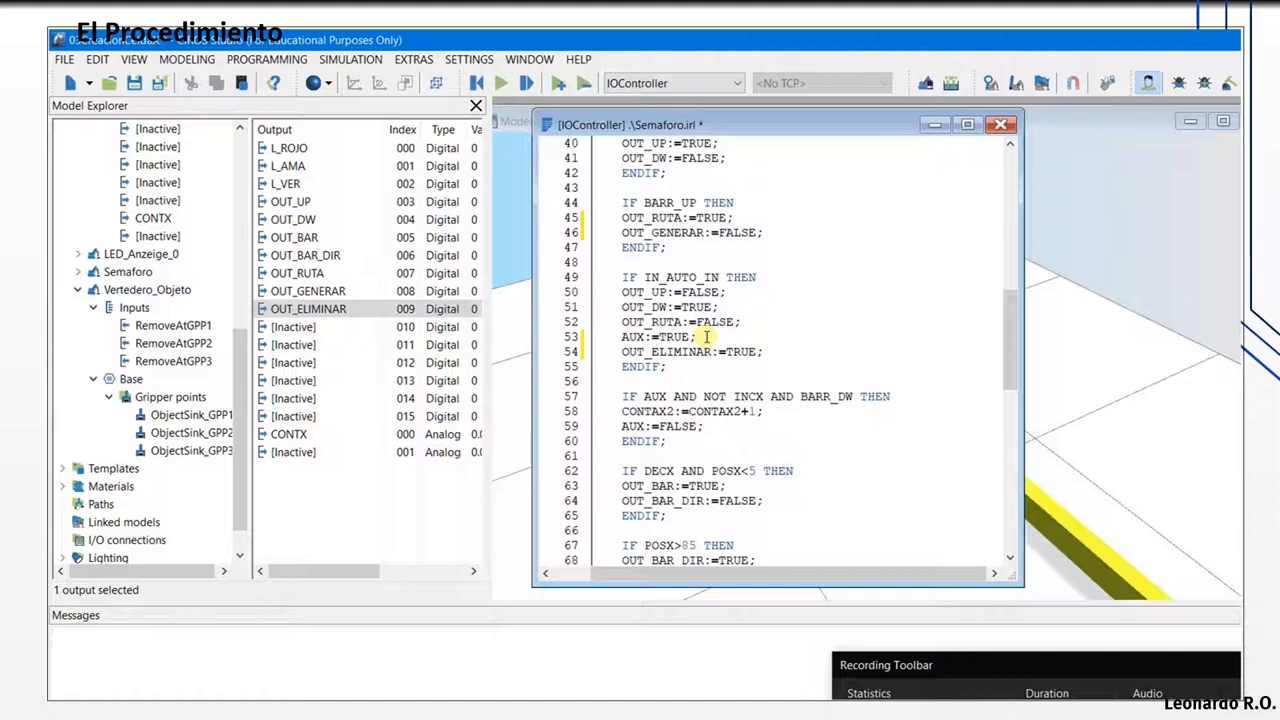
# Step: Try adding the line OUT_ELIMINAR:=FALSE; after AUX:=FALSE; in the IF AUX AND NOT INCX AND BARR_DW block
pyautogui.press('Down')
pyautogui.press('Down')
pyautogui.press('Down')
pyautogui.press('Down')
pyautogui.press('Down')
pyautogui.press('Down')
pyautogui.press('Down')
pyautogui.press('Down')
pyautogui.press('Down')
pyautogui.press('Down')
pyautogui.press('Down')
pyautogui.press('Down')
pyautogui.press('Down')
pyautogui.press('Down')
pyautogui.press('Down')
pyautogui.press('Down')
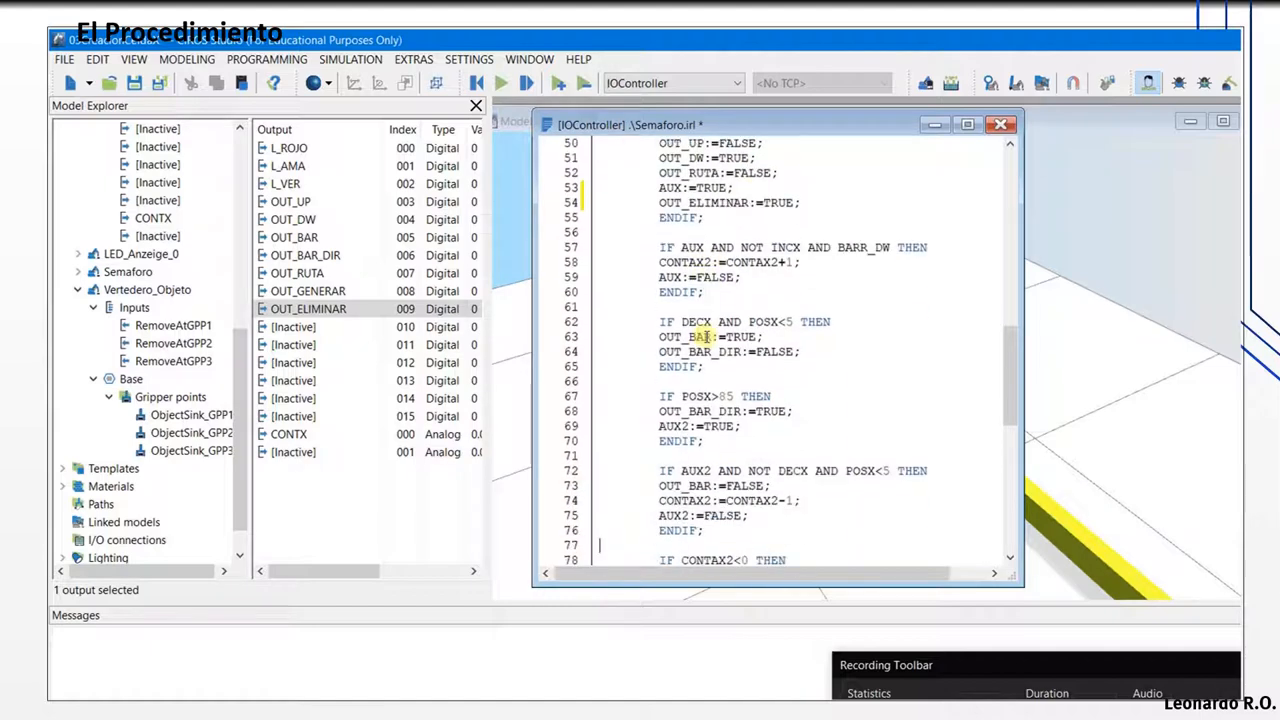
pyautogui.press('Up')
pyautogui.press('Up')
pyautogui.press('Up')
pyautogui.press('Up')
pyautogui.press('Up')
pyautogui.press('Up')
pyautogui.press('Up')
pyautogui.press('Up')
pyautogui.press('Up')
pyautogui.press('Up')
pyautogui.press('Up')
pyautogui.press('Up')
pyautogui.press('Up')
pyautogui.press('Up')
pyautogui.press('Up')
pyautogui.press('Up')
pyautogui.press('Up')
pyautogui.press('Up')
pyautogui.press('Up')
pyautogui.press('Down')
pyautogui.press('Down')
pyautogui.press('Down')
pyautogui.press('Down')
pyautogui.press('Down')
pyautogui.press('Down')
pyautogui.press('Down')
pyautogui.press('Down')
pyautogui.press('Down')
pyautogui.press('Down')
pyautogui.press('Down')
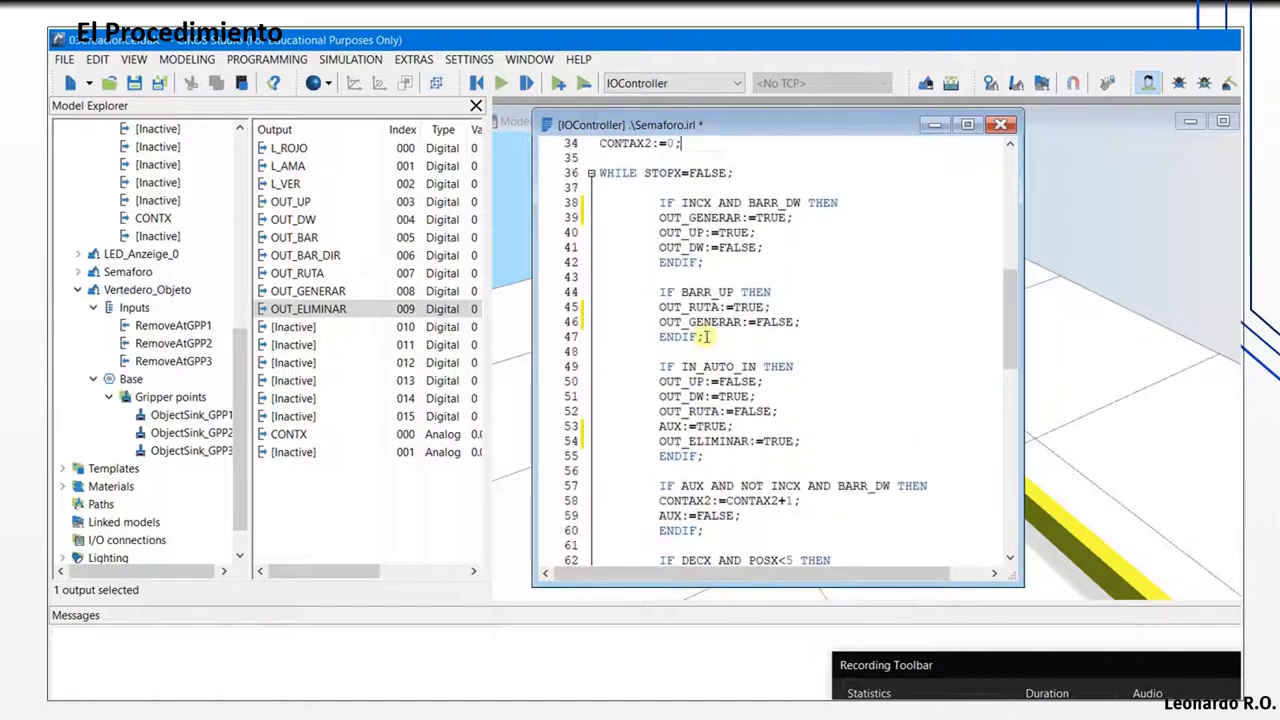
pyautogui.press('Down')
pyautogui.press('Down')
pyautogui.press('Down')
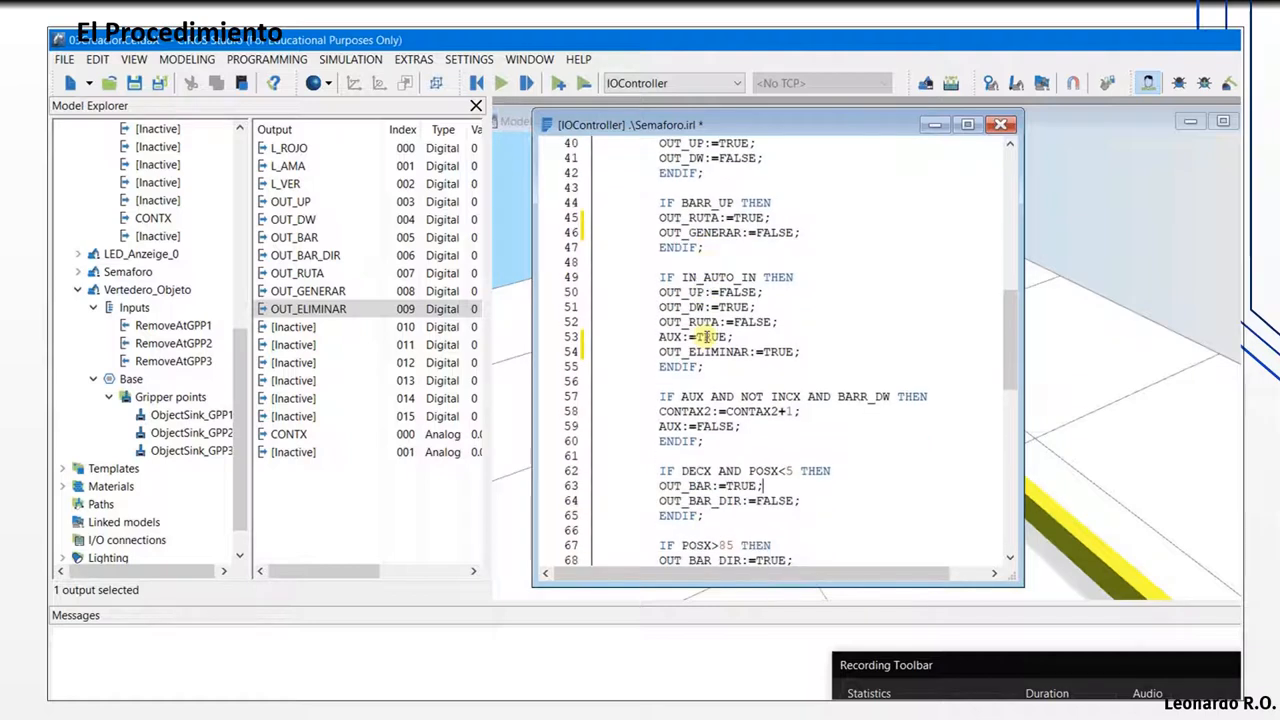
pyautogui.press('Return')
pyautogui.write('OUT:=ELIMI')
pyautogui.press('BackSpace')
pyautogui.press('BackSpace')
pyautogui.press('BackSpace')
pyautogui.press('BackSpace')
pyautogui.press('BackSpace')
pyautogui.write('ELIMINAR:=FALSE;')
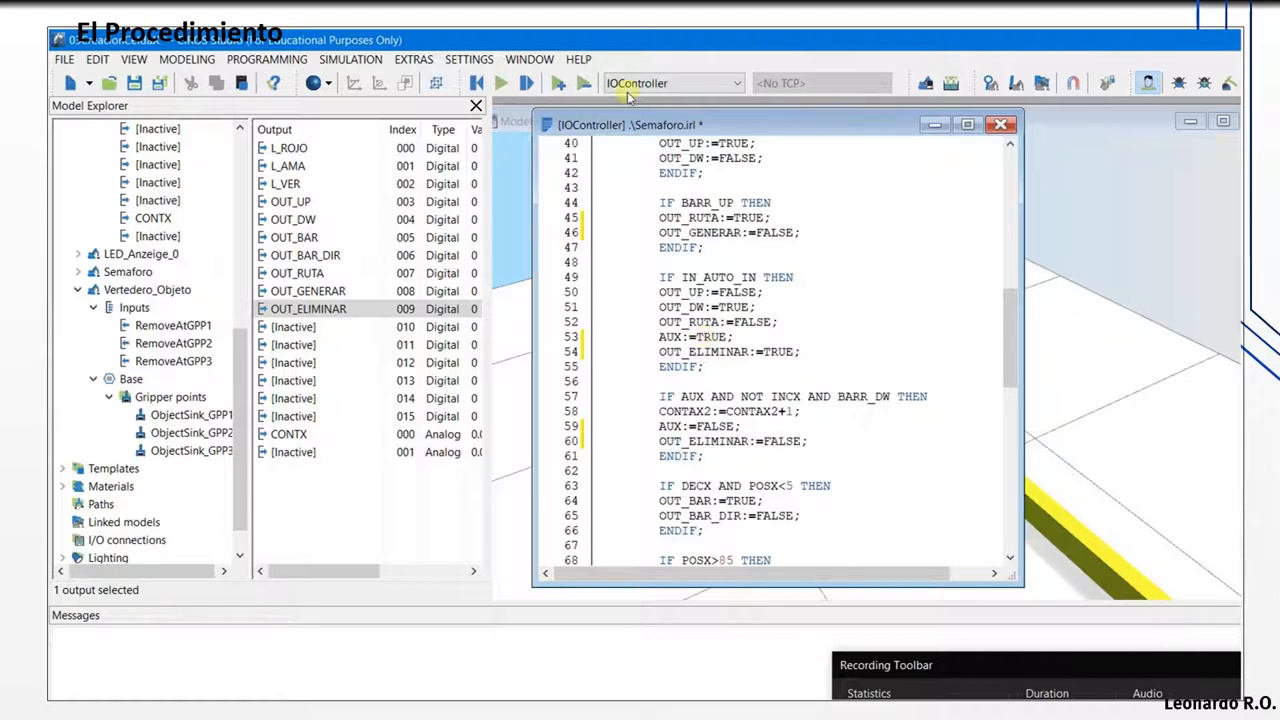
# Step: Save all open files and compile the Semaforo.irl program for IOController
pyautogui.click(160, 85)
pyautogui.click(279, 58)
pyautogui.click(272, 82)
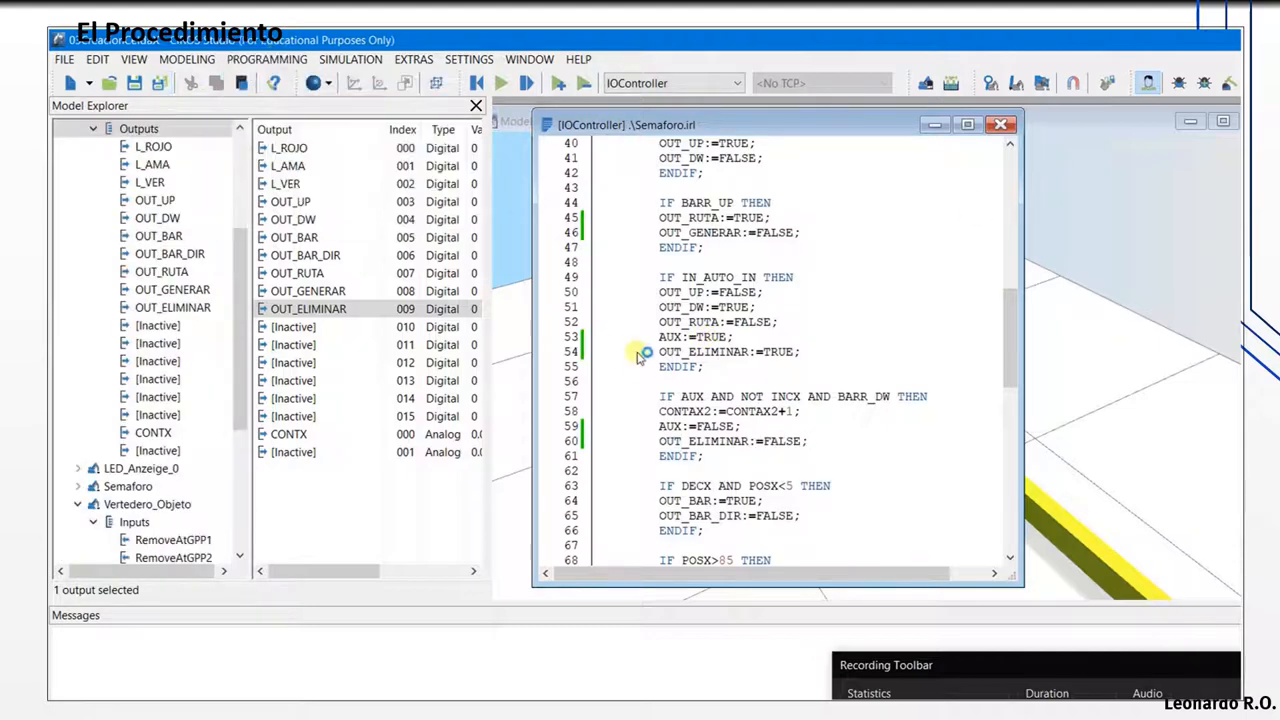
# Step: Run the simulation, actuate the blue push button nearest the entry barrier to test the car's generation and removal, and reset the simulation
pyautogui.click(1046, 394)
pyautogui.click(501, 85)
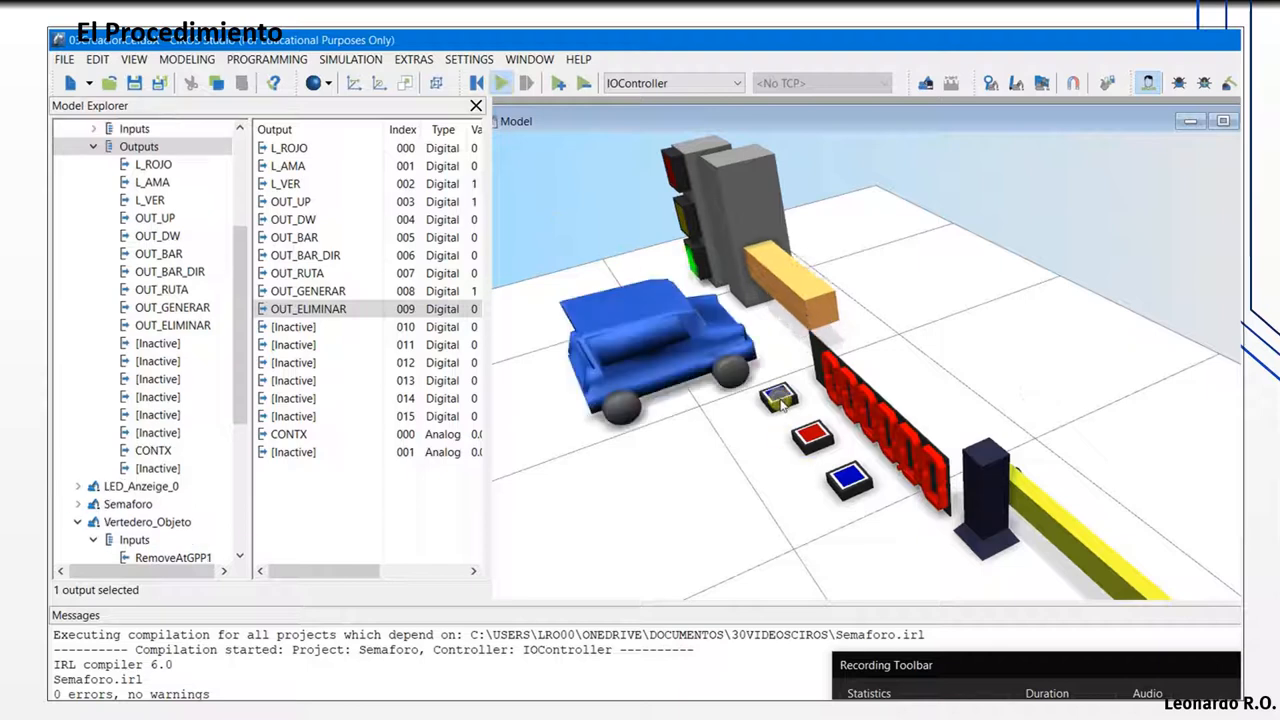
pyautogui.click(779, 400)
pyautogui.click(476, 84)
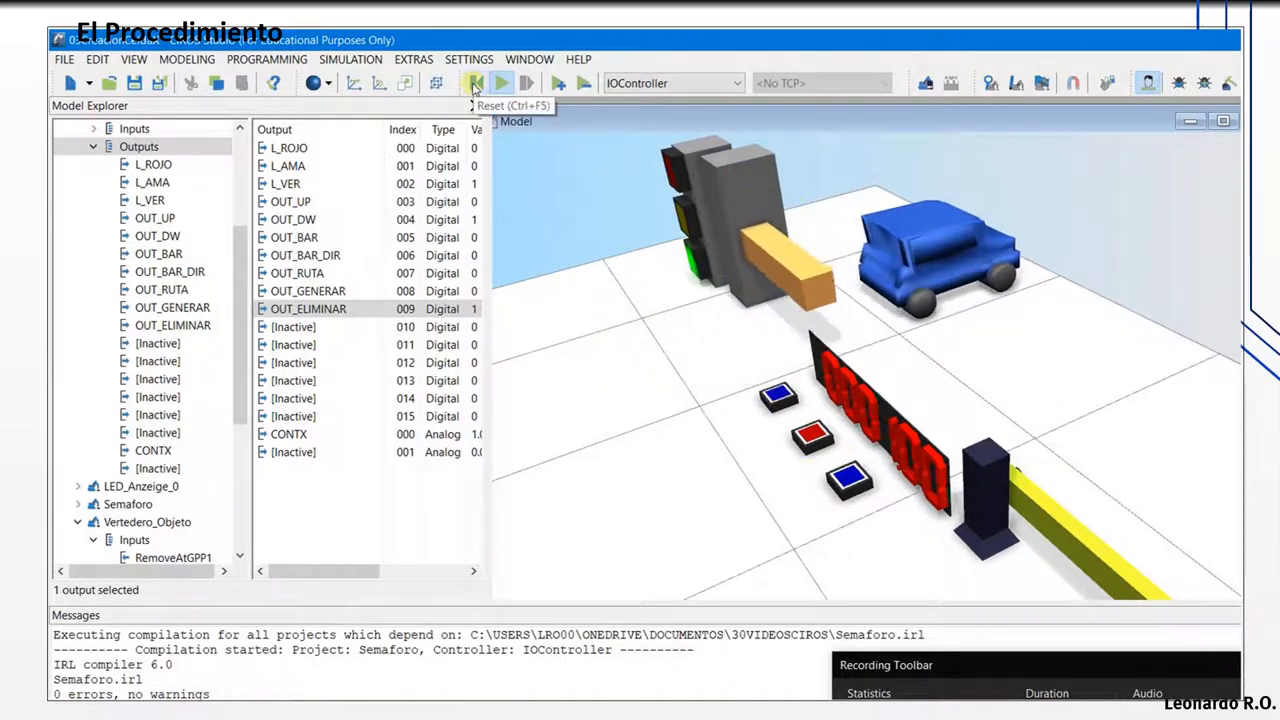
# Step: Delete the OUT_ELIMINAR:=TRUE; line from the IF IN_AUTO_IN block and the OUT_ELIMINAR:=FALSE; line from the IF AUX AND NOT INCX block
pyautogui.moveTo(806, 351); pyautogui.dragTo(659, 351)
pyautogui.press('Delete')
pyautogui.press('Delete')
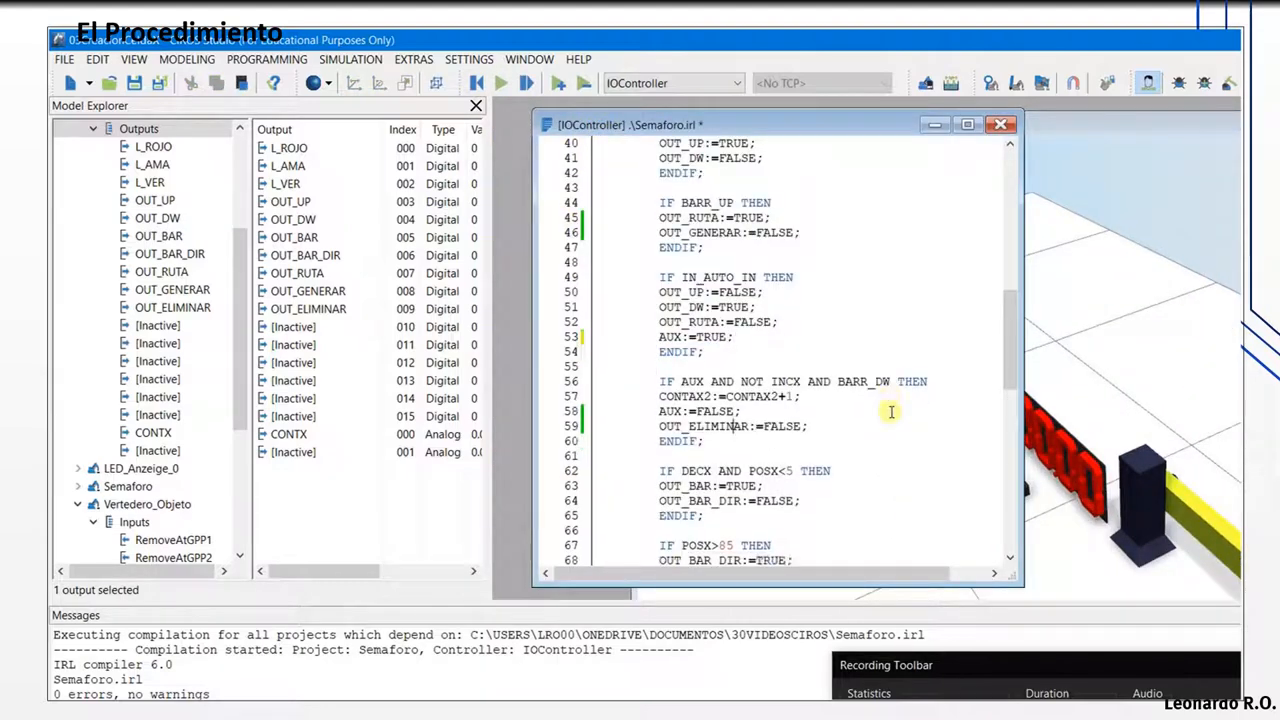
pyautogui.hotkey('shift', 'End')
pyautogui.press('Delete')
pyautogui.press('Delete')
pyautogui.press('Up')
pyautogui.press('Up')
pyautogui.press('Up')
pyautogui.press('Up')
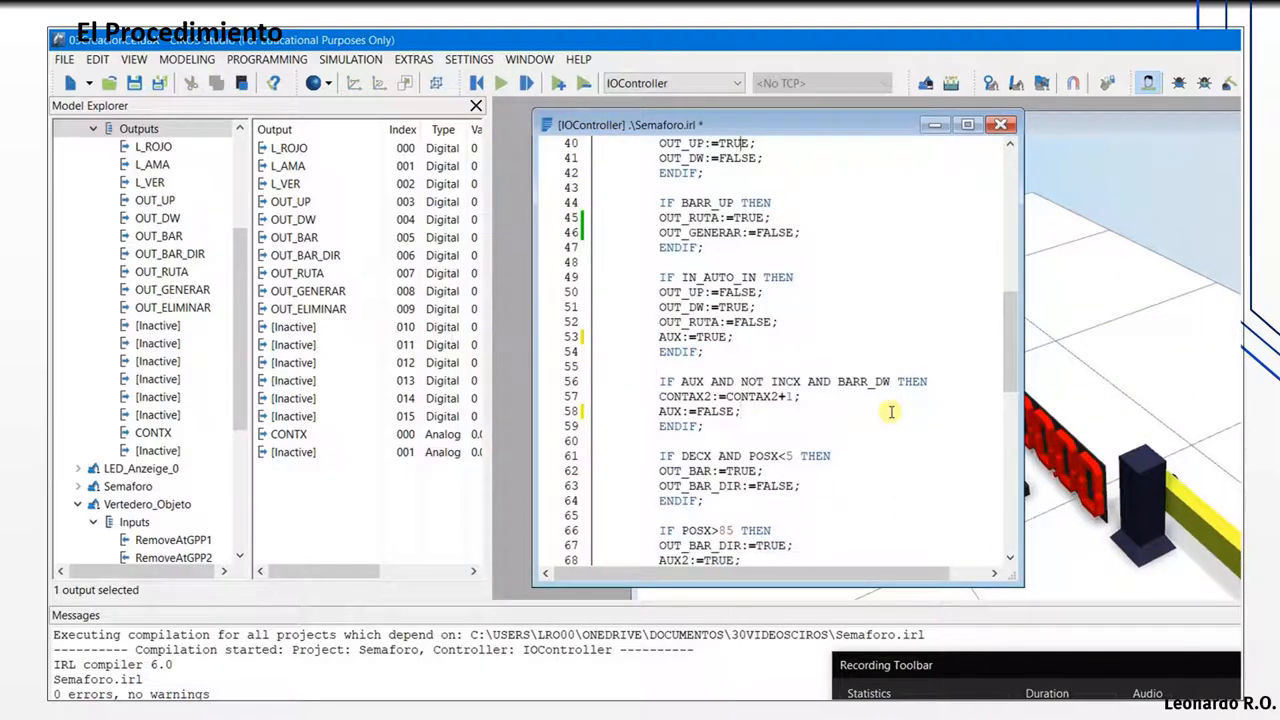
pyautogui.press('Up')
pyautogui.press('Up')
pyautogui.press('Up')
pyautogui.press('Up')
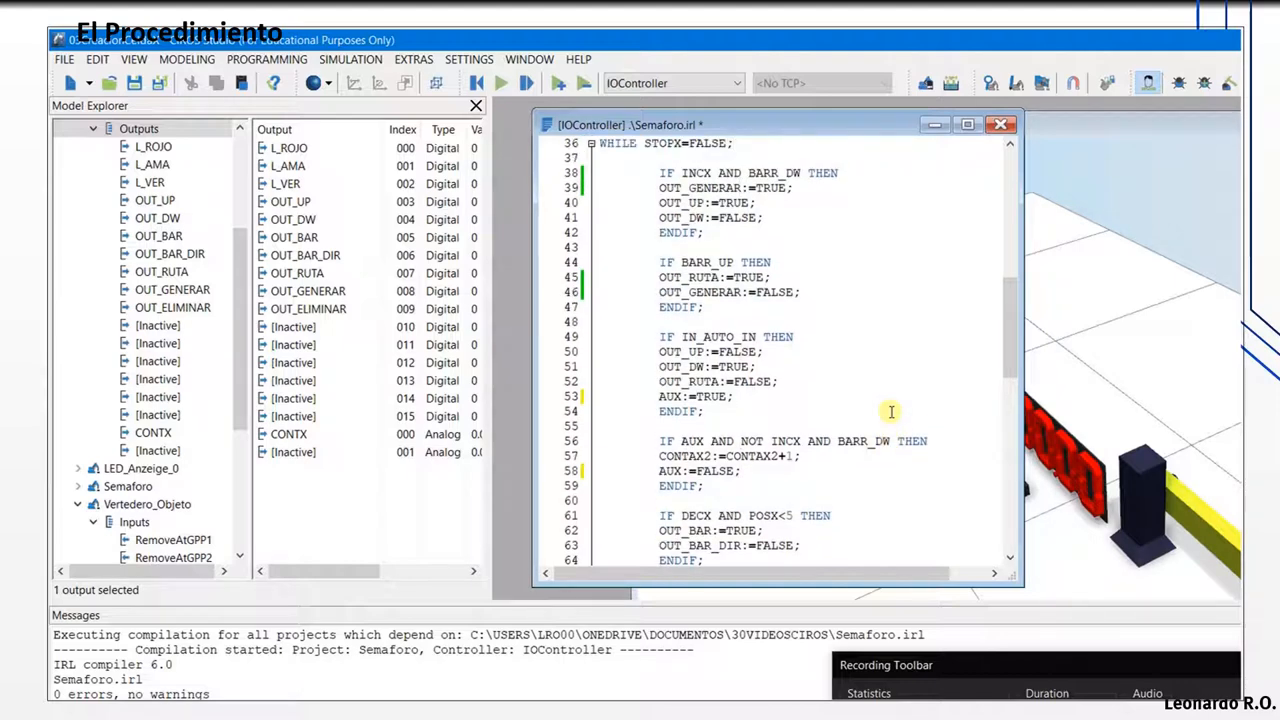
# Step: Review the IF blocks inside the WHILE loop of Semaforo.irl to decide where OUT_ELIMINAR should be switched
pyautogui.press('Down')
pyautogui.press('Down')
pyautogui.press('Down')
pyautogui.press('Down')
pyautogui.press('Down')
pyautogui.press('Down')
pyautogui.press('Down')
pyautogui.press('Down')
pyautogui.press('Down')
pyautogui.press('Down')
pyautogui.press('Down')
pyautogui.press('Down')
pyautogui.press('Down')
pyautogui.press('Down')
pyautogui.press('Down')
pyautogui.press('Down')
pyautogui.press('Down')
pyautogui.press('Down')
pyautogui.press('Down')
pyautogui.press('Down')
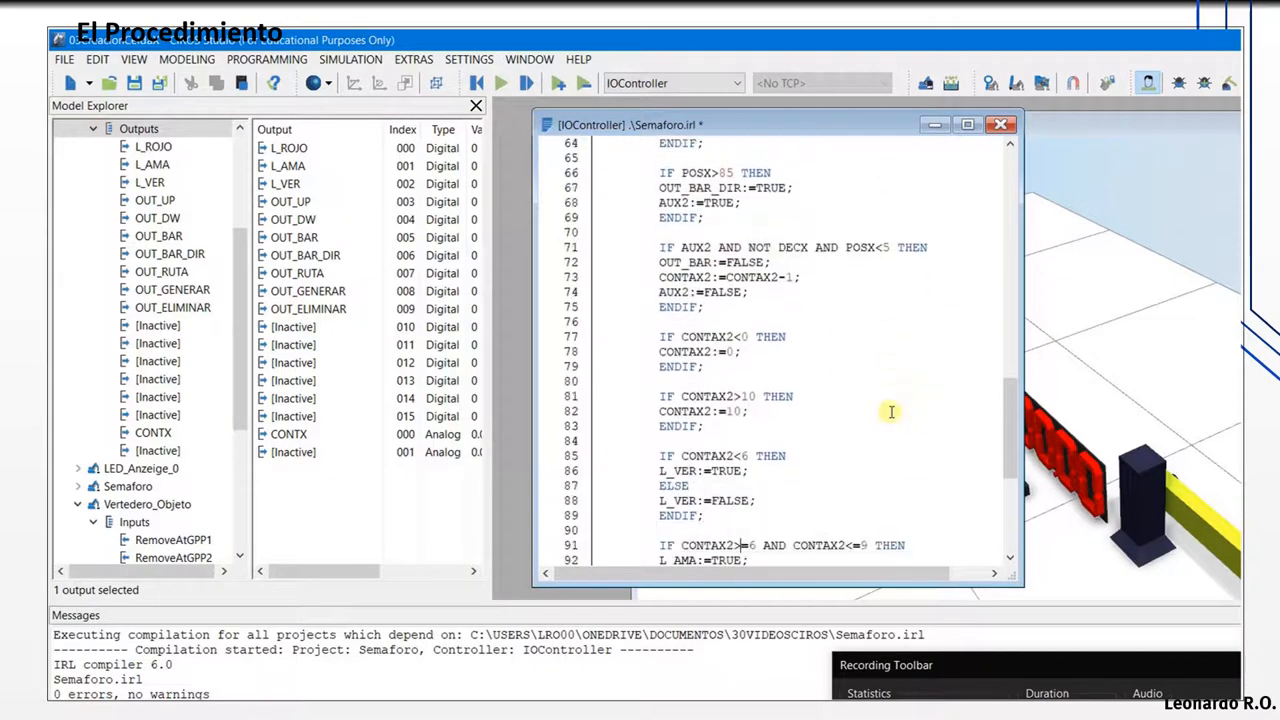
pyautogui.press('Up')
pyautogui.press('Up')
pyautogui.press('Up')
pyautogui.press('Up')
pyautogui.press('Up')
pyautogui.press('Up')
pyautogui.press('Up')
pyautogui.press('Up')
pyautogui.press('Up')
pyautogui.press('Up')
pyautogui.press('Up')
pyautogui.press('Up')
pyautogui.press('Up')
pyautogui.press('Up')
pyautogui.press('Up')
pyautogui.press('Up')
pyautogui.press('Up')
pyautogui.press('Up')
pyautogui.press('Up')
pyautogui.press('Up')
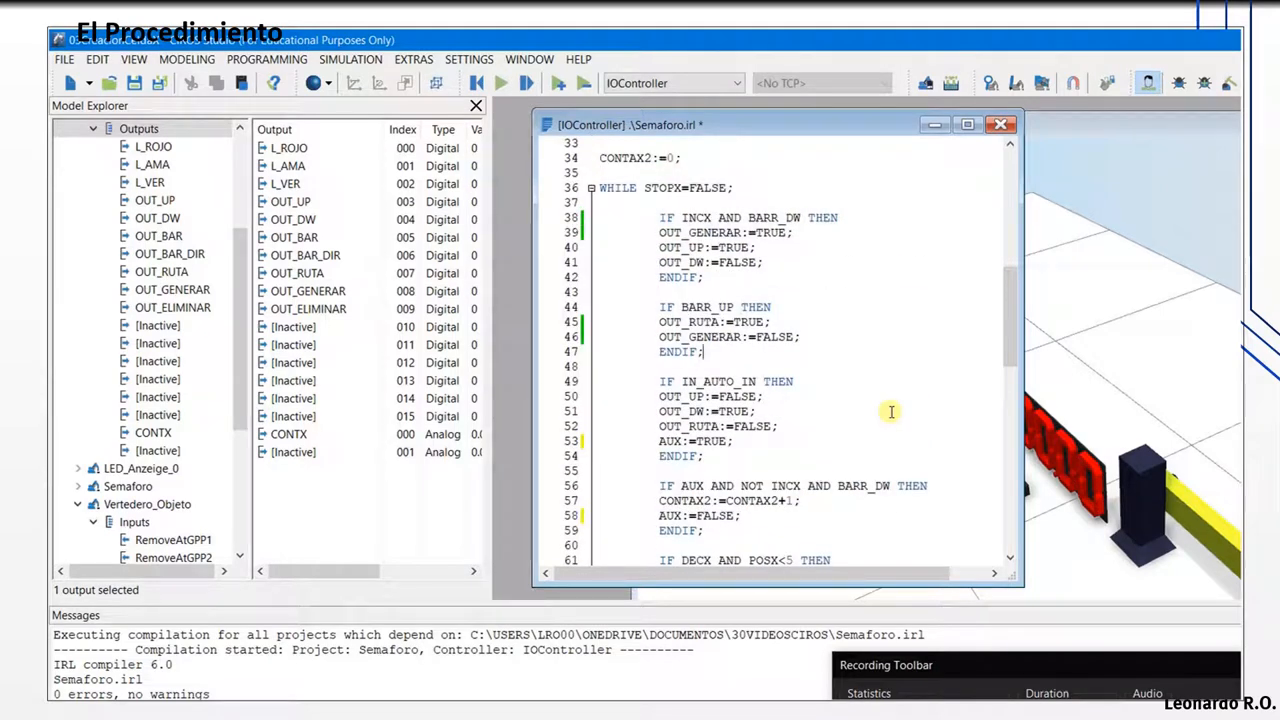
pyautogui.press('Down')
pyautogui.press('Down')
pyautogui.press('Down')
pyautogui.press('Down')
pyautogui.press('Down')
pyautogui.press('Down')
pyautogui.press('Down')
pyautogui.press('Down')
pyautogui.press('Up')
pyautogui.press('Up')
pyautogui.press('Up')
pyautogui.press('Up')
pyautogui.press('Up')
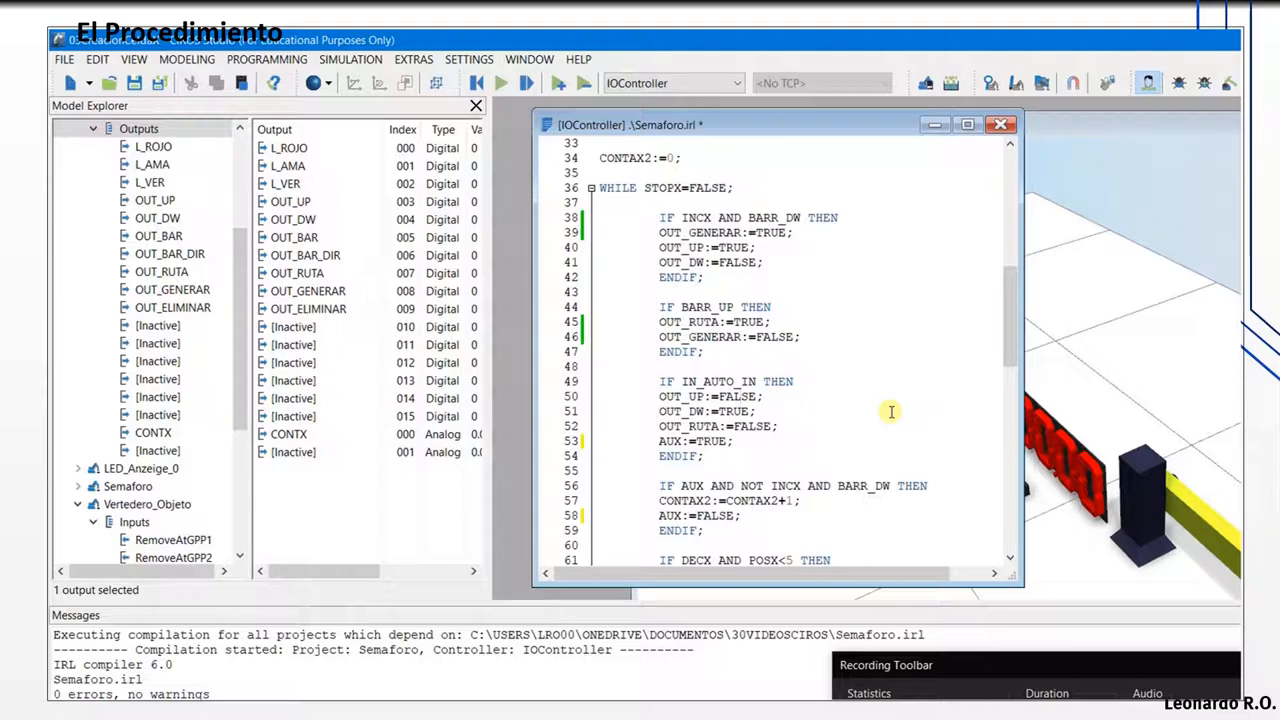
pyautogui.press('Return')
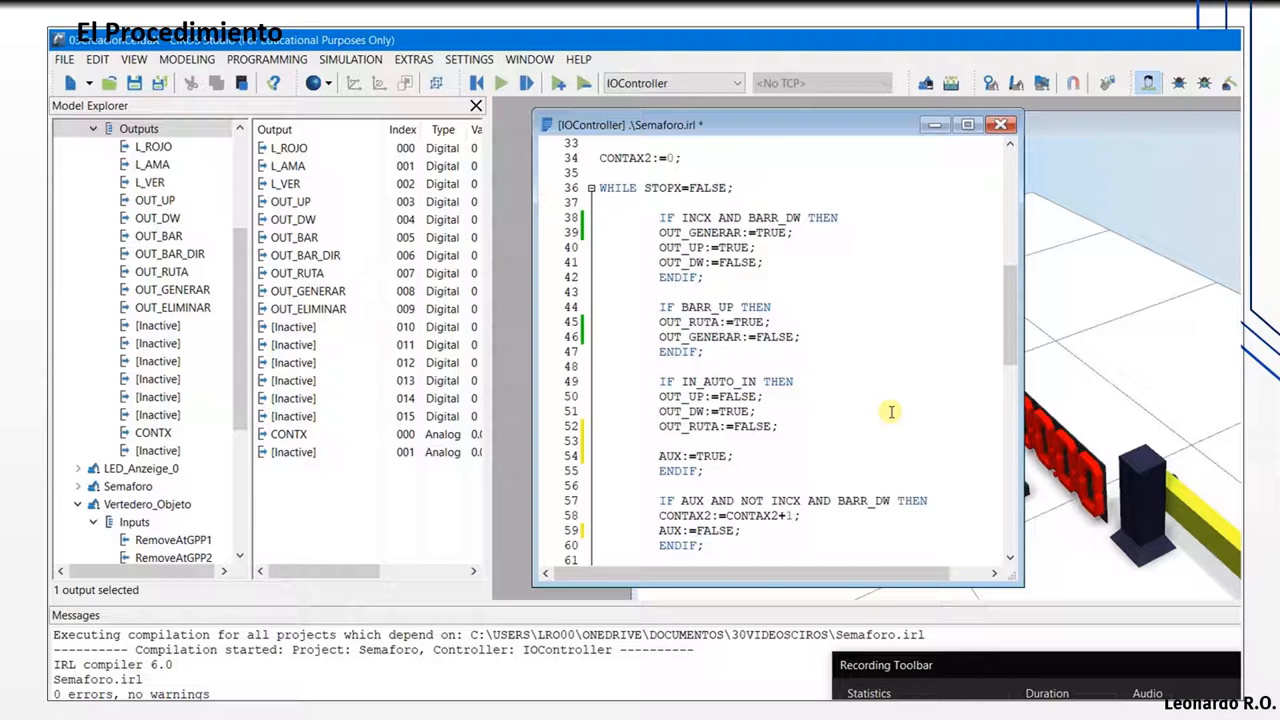
pyautogui.press('BackSpace')
# Step: Add the line OUT_ELIMINAR:=TRUE; after AUX:=FALSE; in the IF AUX AND NOT INCX AND BARR_DW block
pyautogui.press('Down')
pyautogui.press('Down')
pyautogui.press('Down')
pyautogui.press('Down')
pyautogui.press('Down')
pyautogui.press('Down')
pyautogui.press('Down')
pyautogui.press('Down')
pyautogui.press('Down')
pyautogui.press('Down')
pyautogui.press('Down')
pyautogui.press('Down')
pyautogui.press('Down')
pyautogui.press('Down')
pyautogui.press('Down')
pyautogui.press('Down')
pyautogui.press('Down')
pyautogui.press('Down')
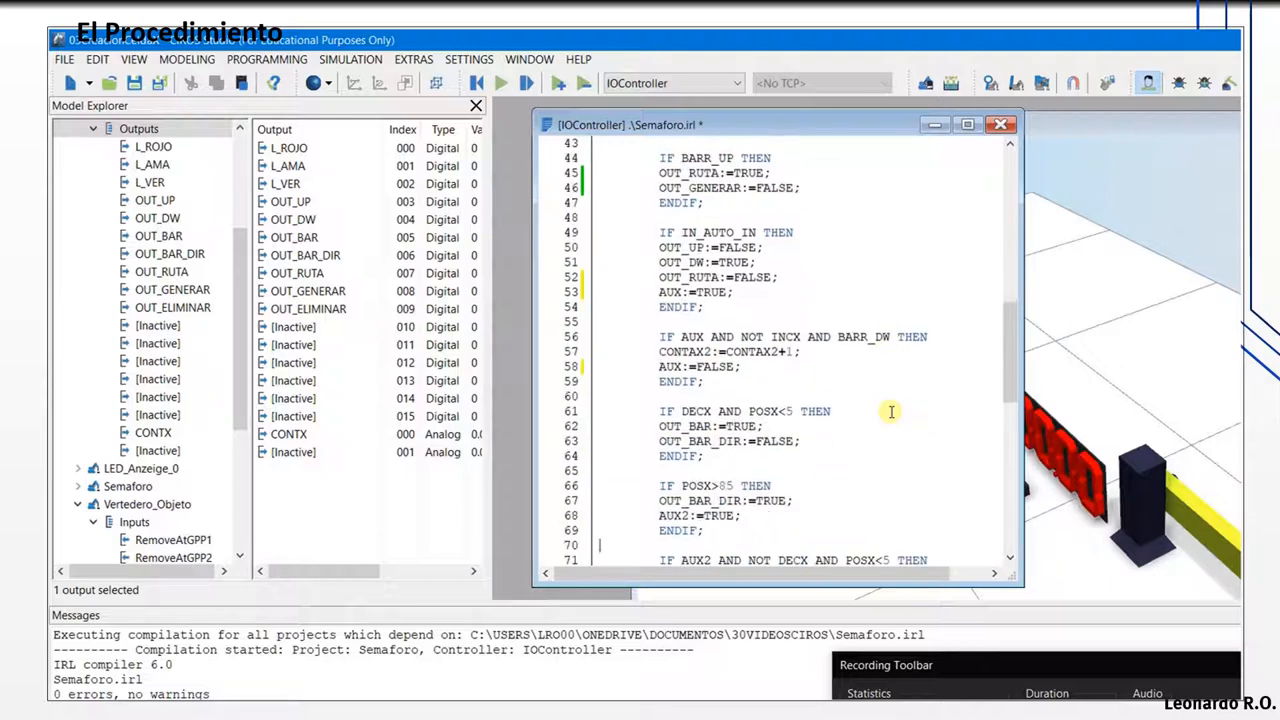
pyautogui.press('Return')
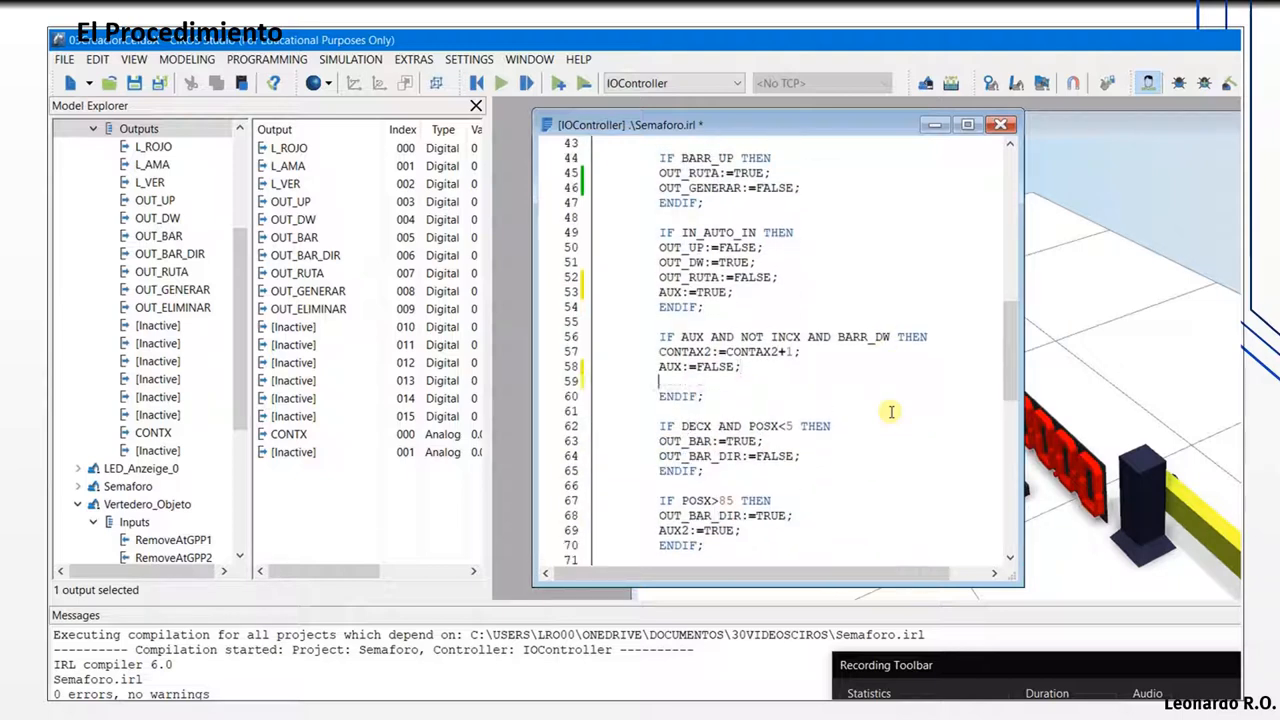
pyautogui.write('OUT_GENERAR:=TRUE;')
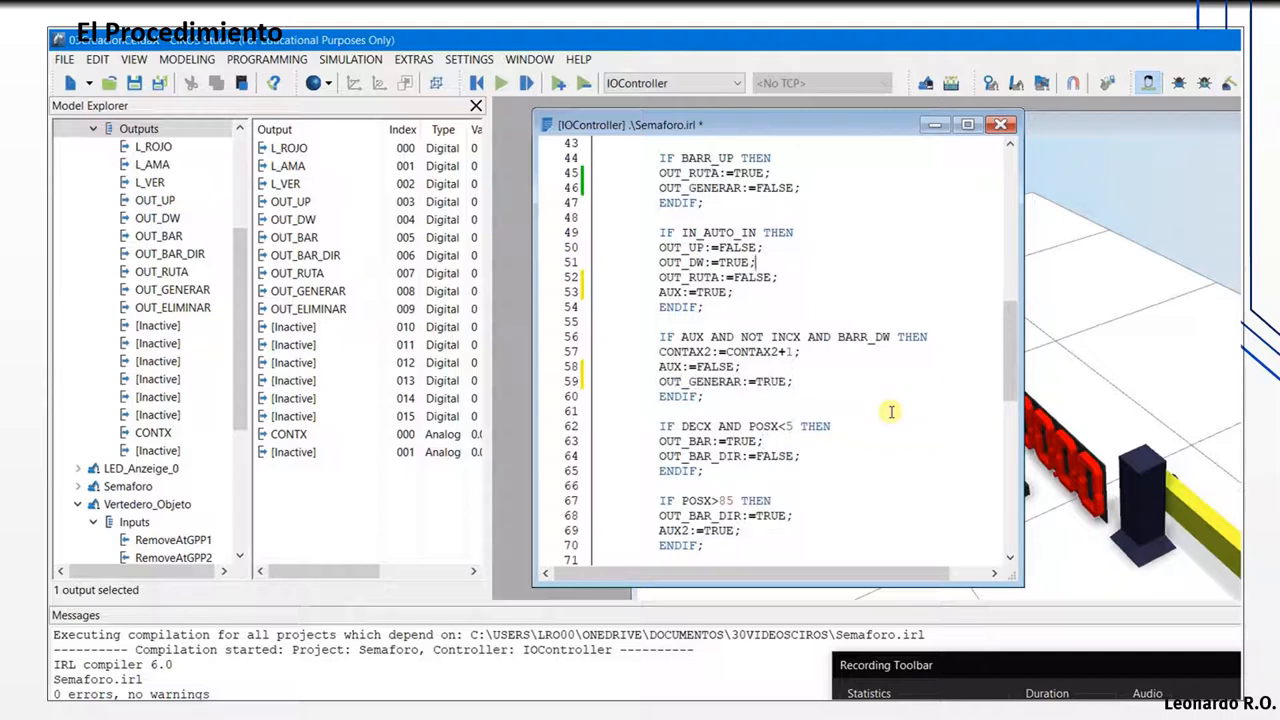
pyautogui.press('Up')
pyautogui.press('Up')
pyautogui.press('Up')
pyautogui.press('Up')
pyautogui.press('Up')
pyautogui.press('Up')
pyautogui.press('Up')
pyautogui.press('Up')
pyautogui.press('Up')
pyautogui.press('Up')
pyautogui.press('Up')
pyautogui.press('Up')
pyautogui.press('Up')
pyautogui.press('Up')
pyautogui.press('Up')
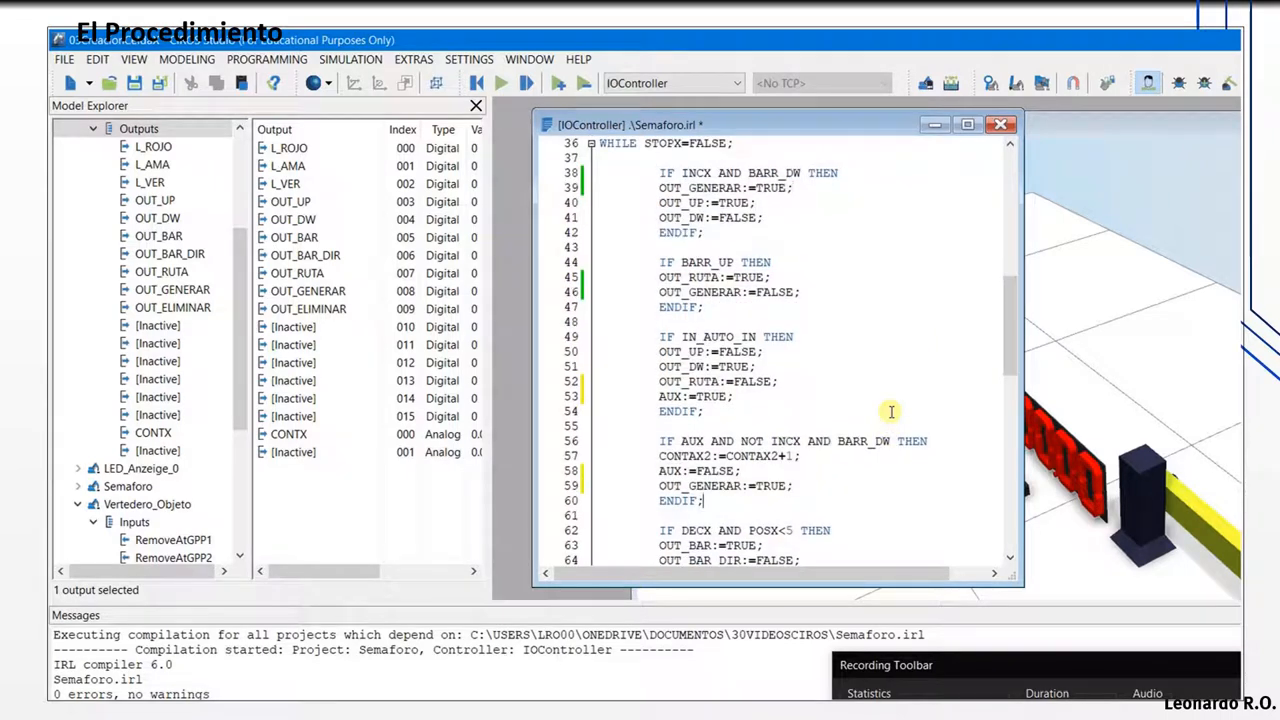
pyautogui.press('BackSpace')
pyautogui.press('BackSpace')
pyautogui.press('BackSpace')
pyautogui.press('BackSpace')
pyautogui.press('BackSpace')
pyautogui.press('BackSpace')
pyautogui.press('Delete')
pyautogui.write('ELIMINAR')
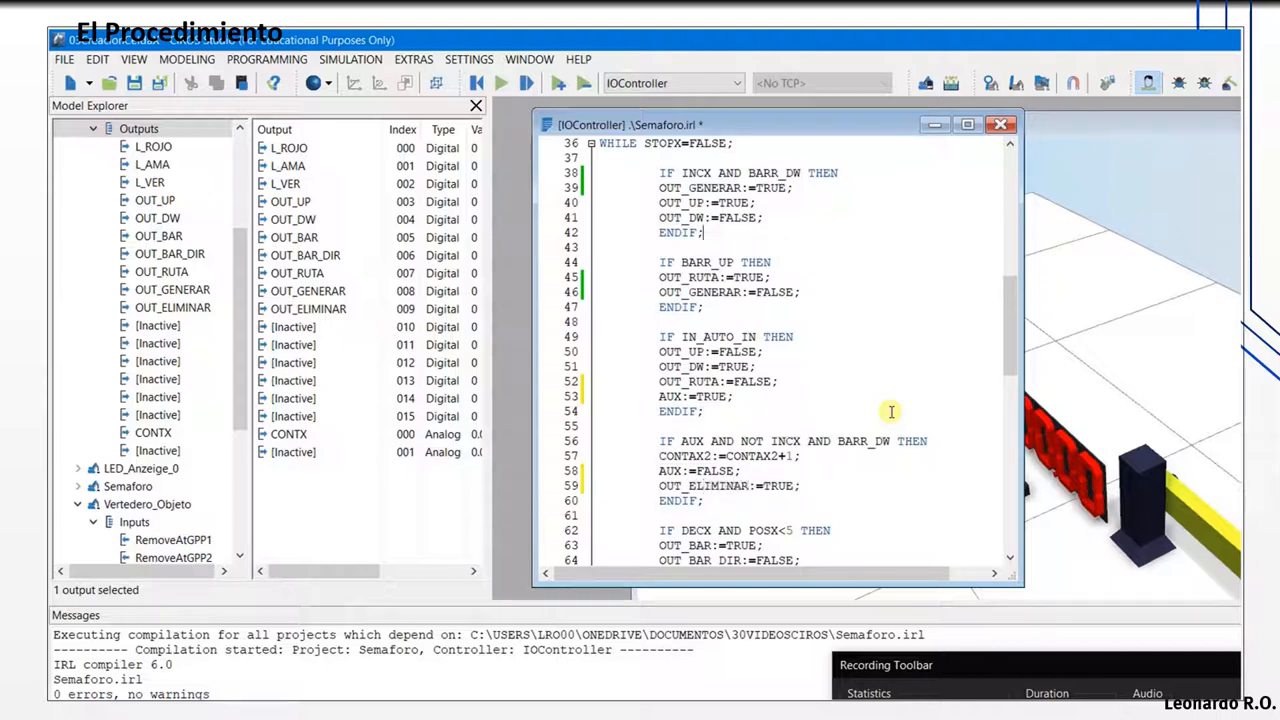
# Step: Add the line OUT_ELIMINAR:=FALSE; after OUT_GENERAR:=TRUE; in the IF INCX AND BARR_DW block
pyautogui.press('Up')
pyautogui.press('Up')
pyautogui.press('Up')
pyautogui.press('Up')
pyautogui.press('Up')
pyautogui.press('Up')
pyautogui.press('Up')
pyautogui.press('Up')
pyautogui.press('Down')
pyautogui.press('Down')
pyautogui.press('Down')
pyautogui.press('Down')
pyautogui.press('Down')
pyautogui.press('End')
pyautogui.press('Return')
pyautogui.write('OUT_ELIMIN')
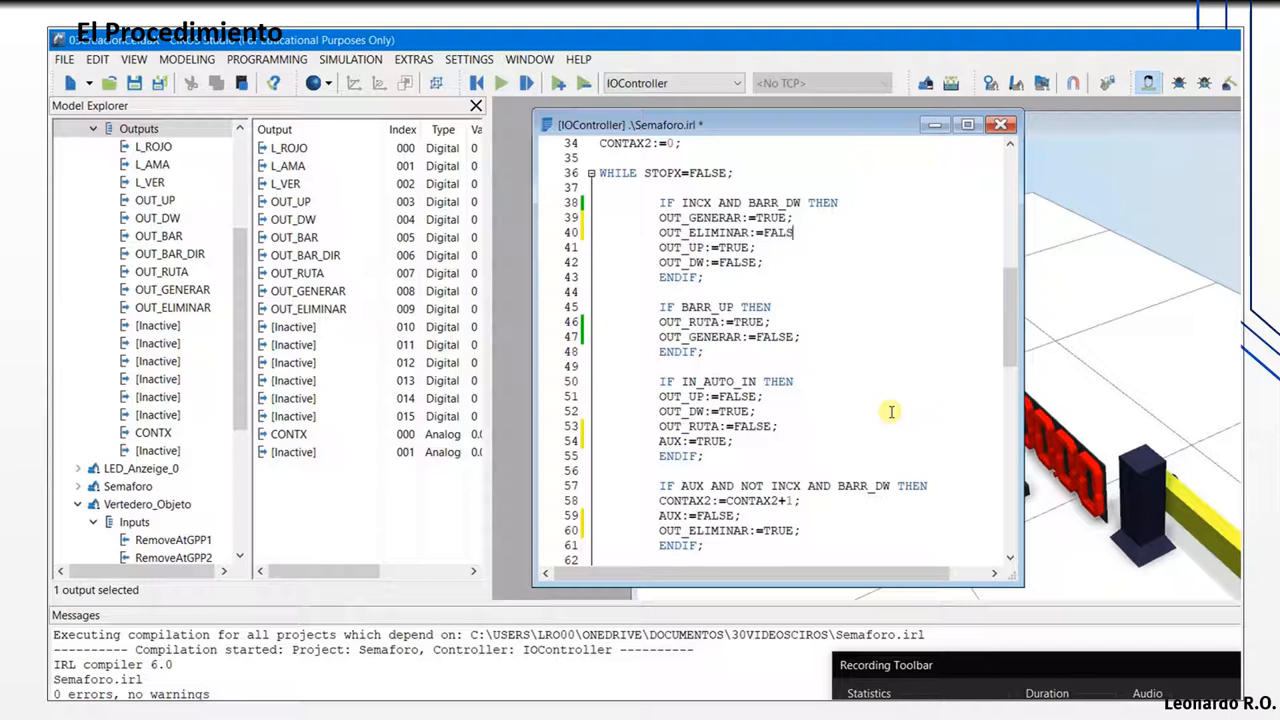
# Step: Save all open files and compile the edited Semaforo.irl program
pyautogui.click(159, 83)
pyautogui.click(267, 59)
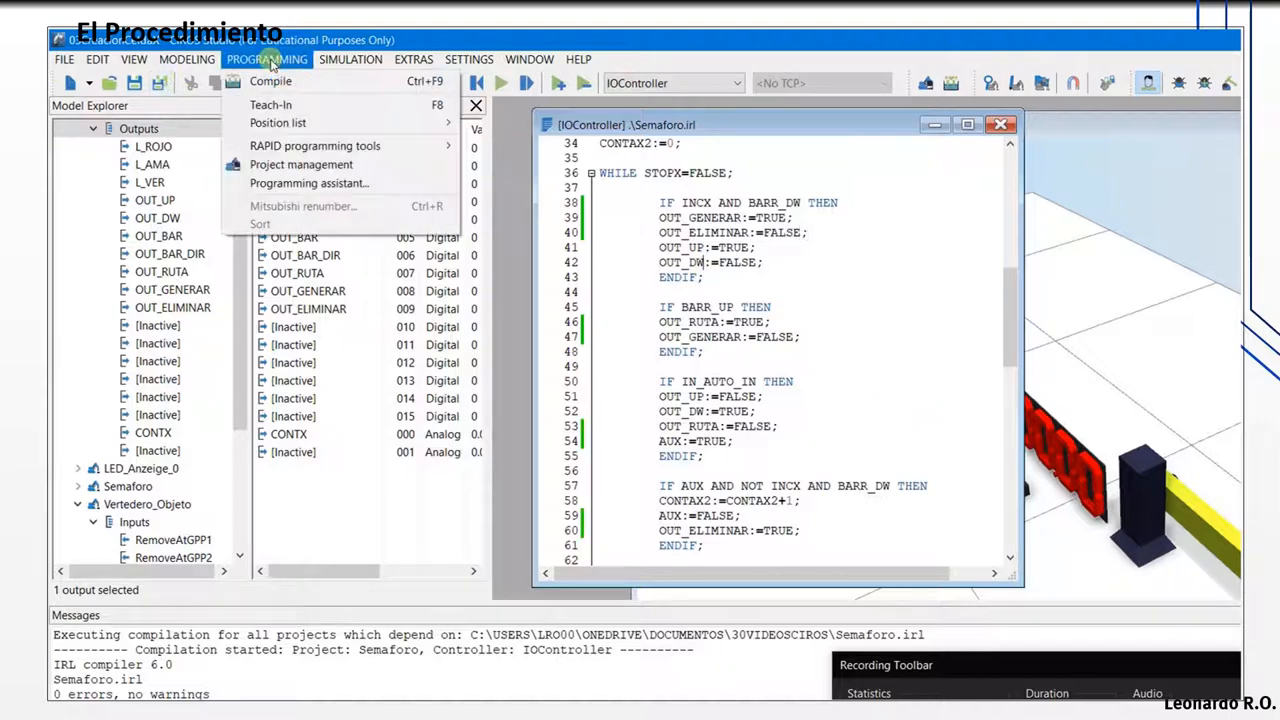
pyautogui.click(272, 86)
# Step: Run the simulation and actuate the blue entry and exit push buttons to test car generation, car removal and both barriers
pyautogui.click(501, 84)
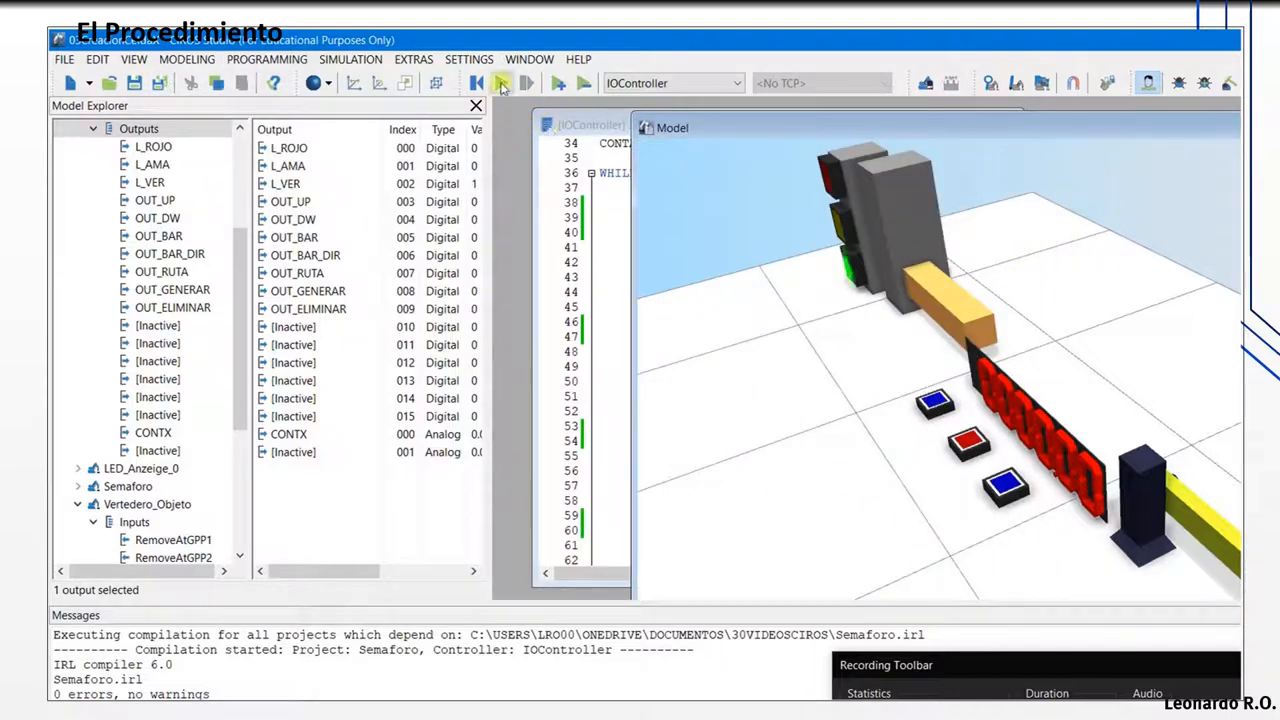
pyautogui.click(940, 407)
pyautogui.moveTo(886, 500); pyautogui.dragTo(839, 424, button='middle')
pyautogui.click(979, 455)
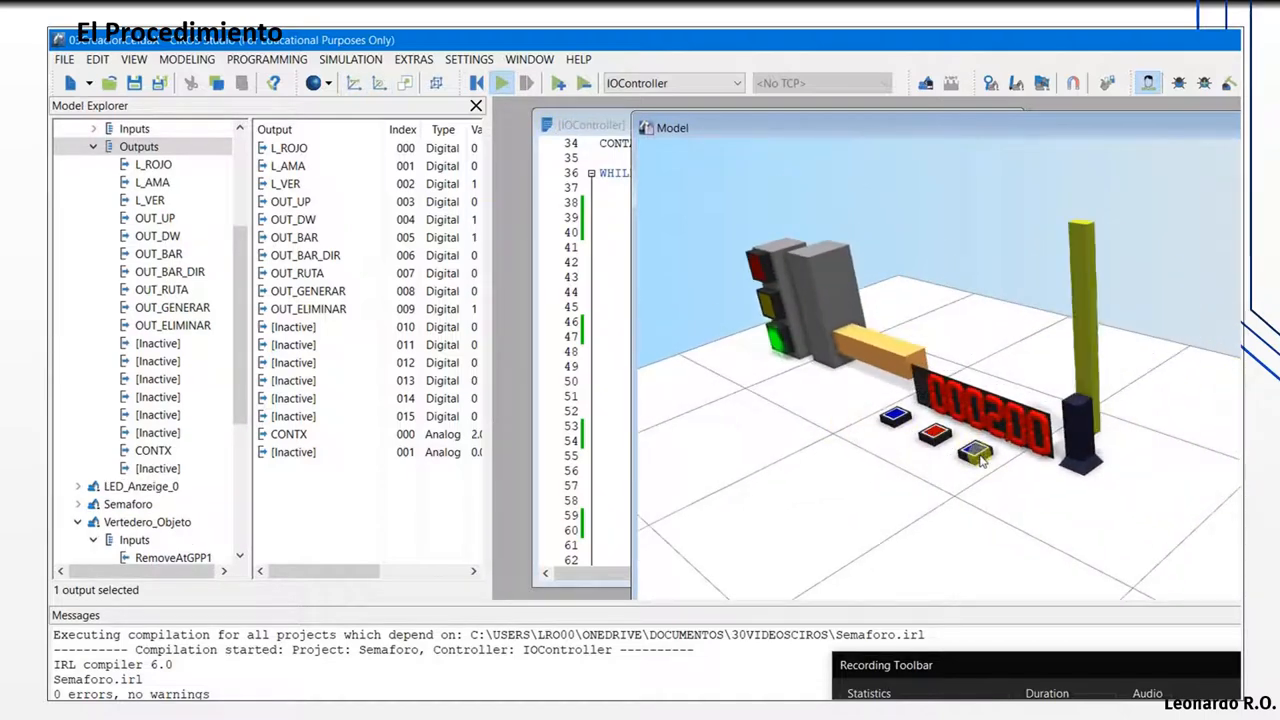
pyautogui.click(979, 459)
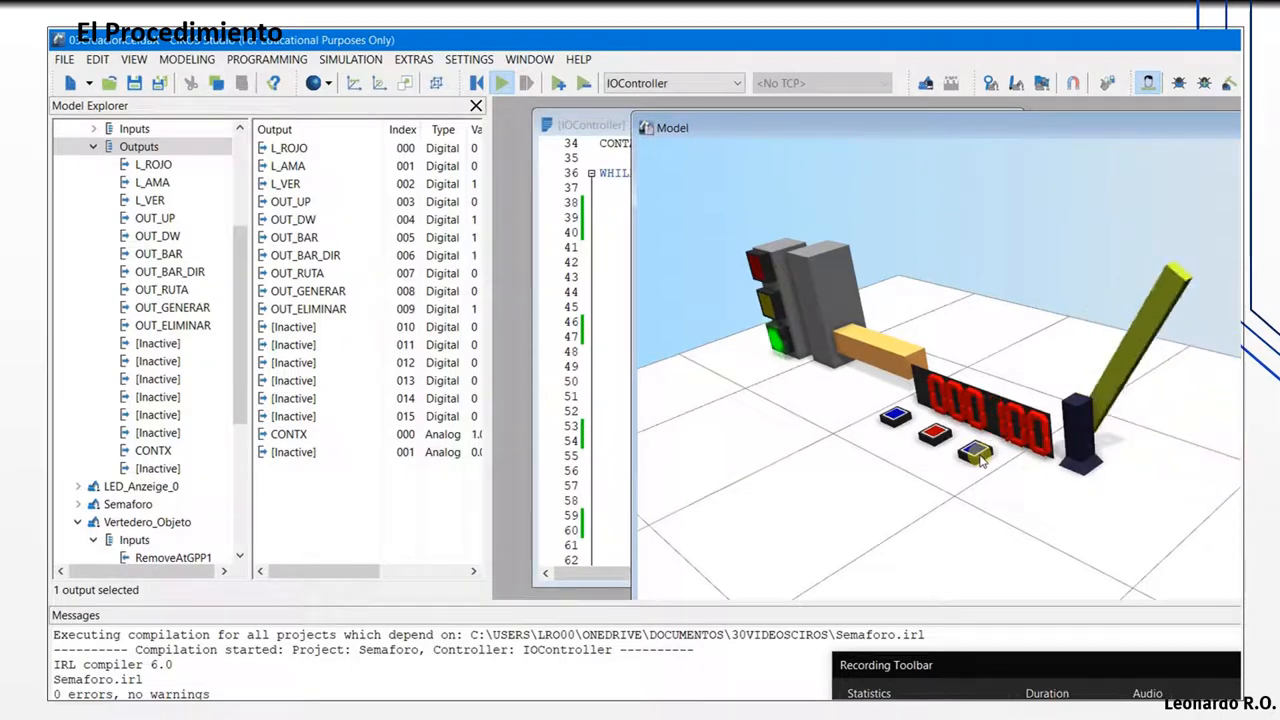
pyautogui.click(895, 420)
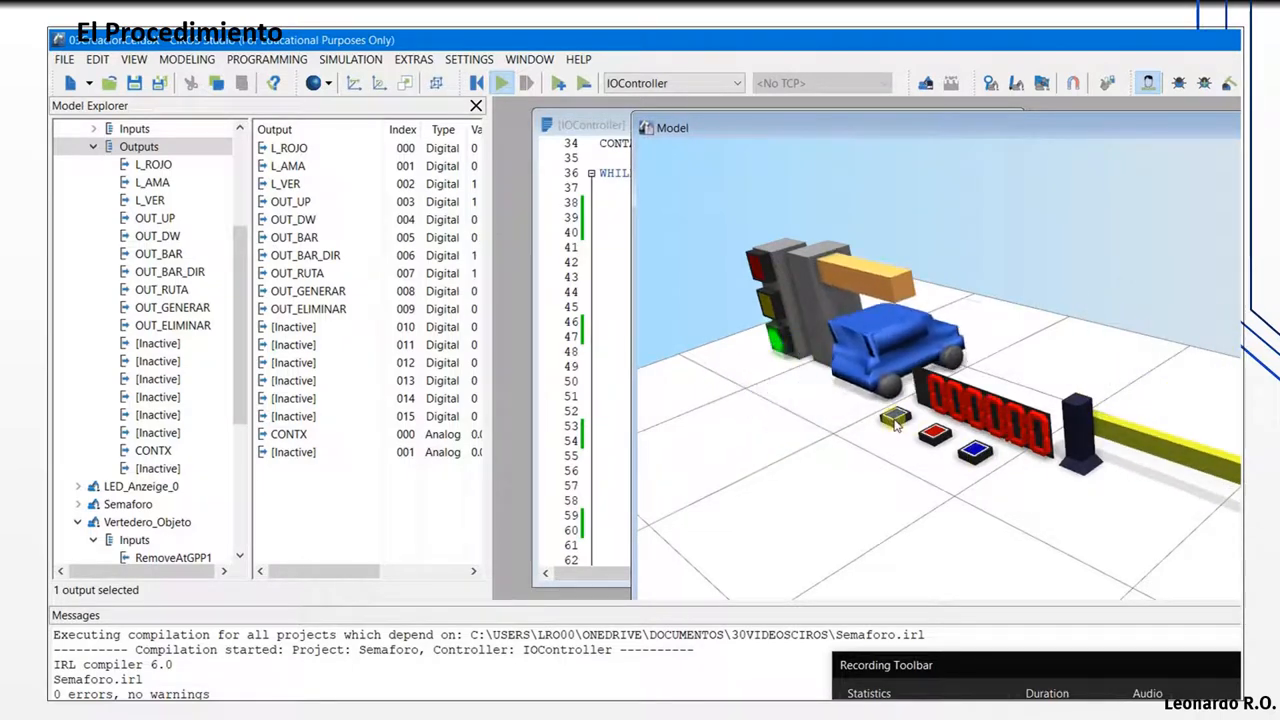
pyautogui.click(895, 420)
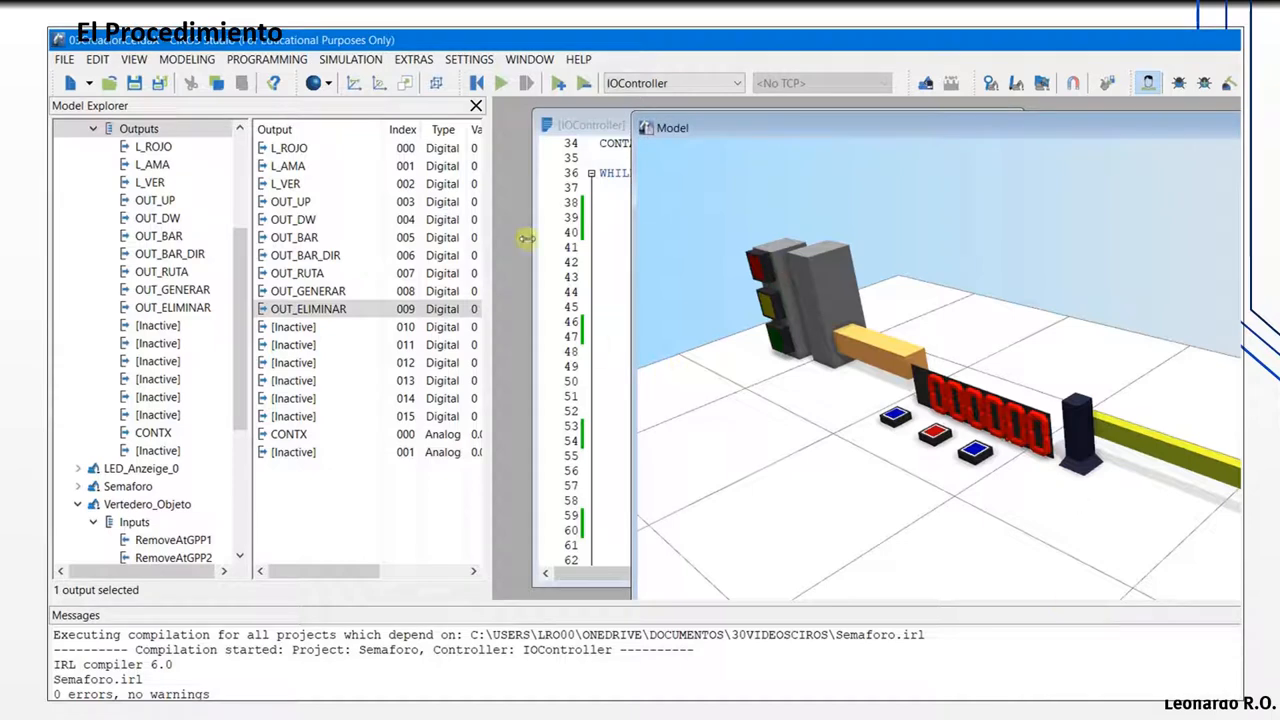
# Step: Reposition the Model window, run the simulation again, actuate the entry push button three times, and reset the simulation
pyautogui.moveTo(743, 124); pyautogui.dragTo(620, 118)
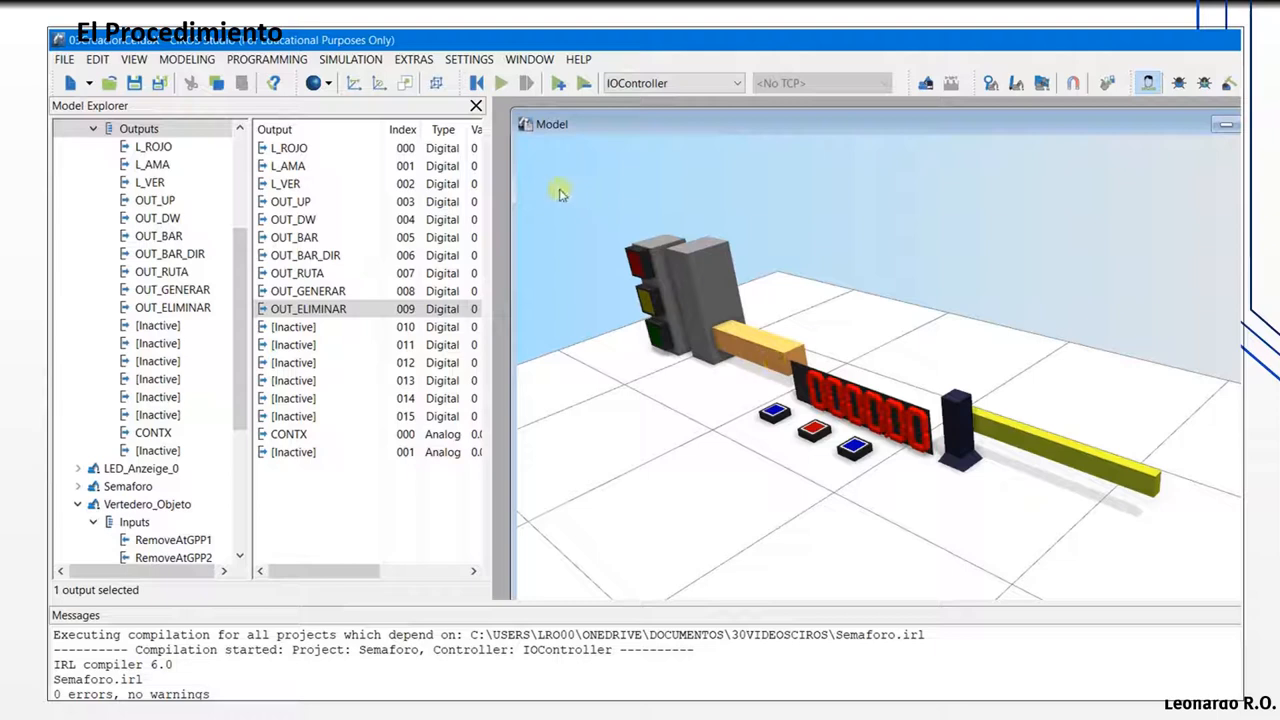
pyautogui.click(502, 88)
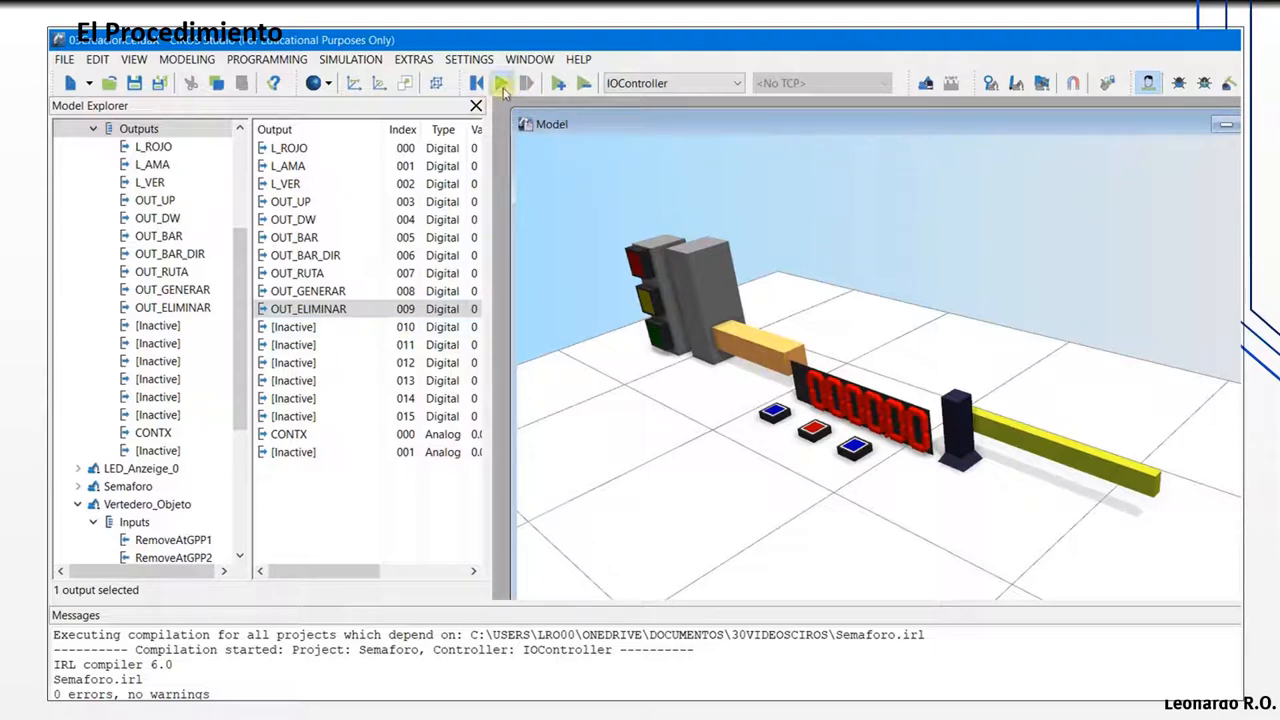
pyautogui.click(776, 418)
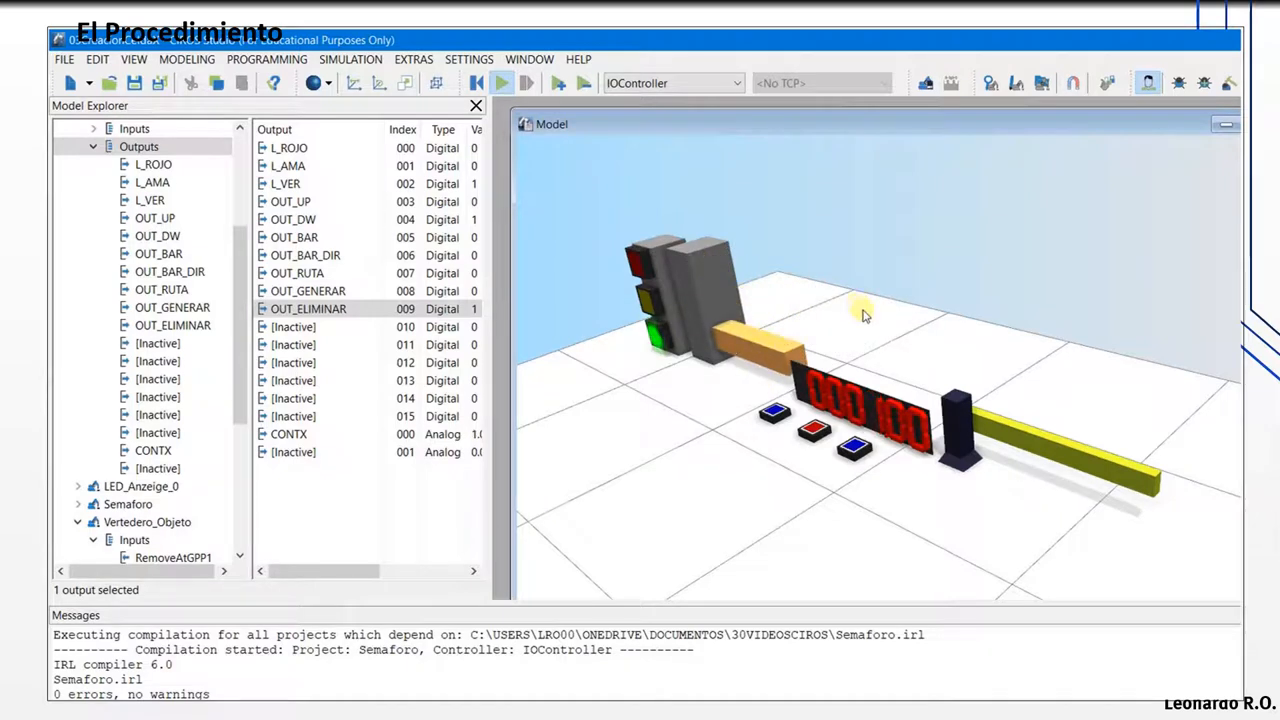
pyautogui.click(773, 415)
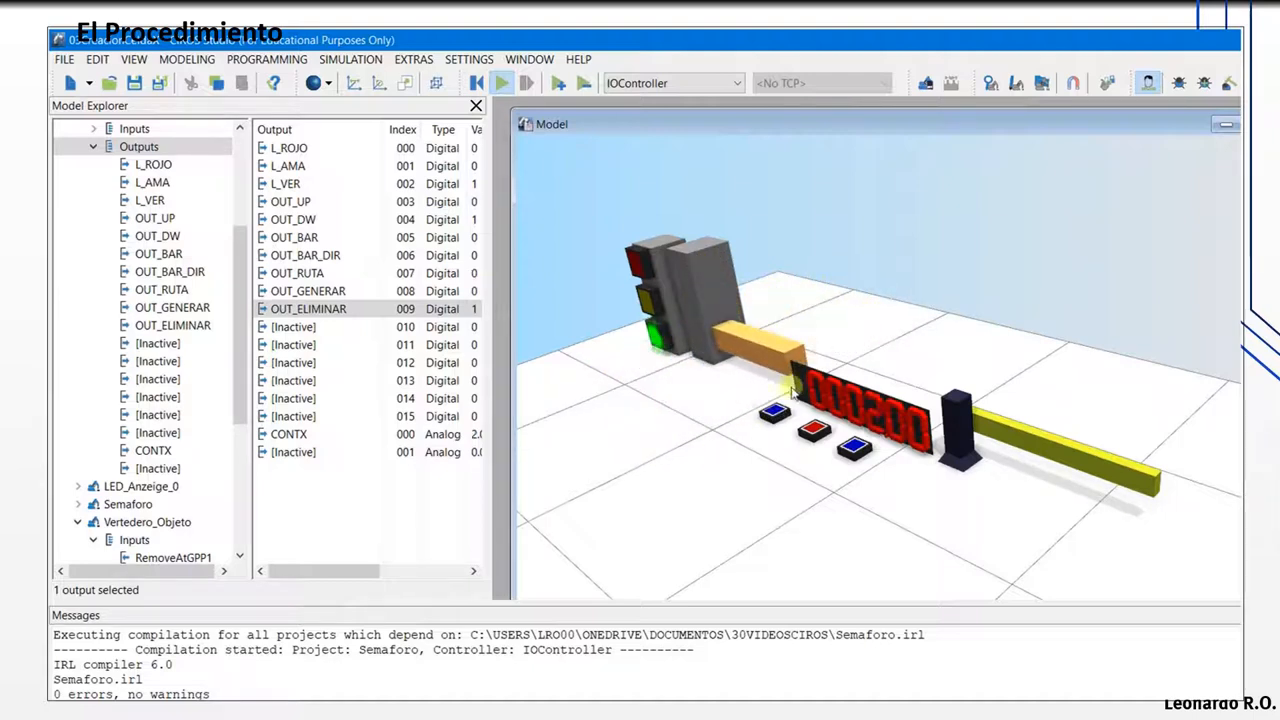
pyautogui.click(778, 417)
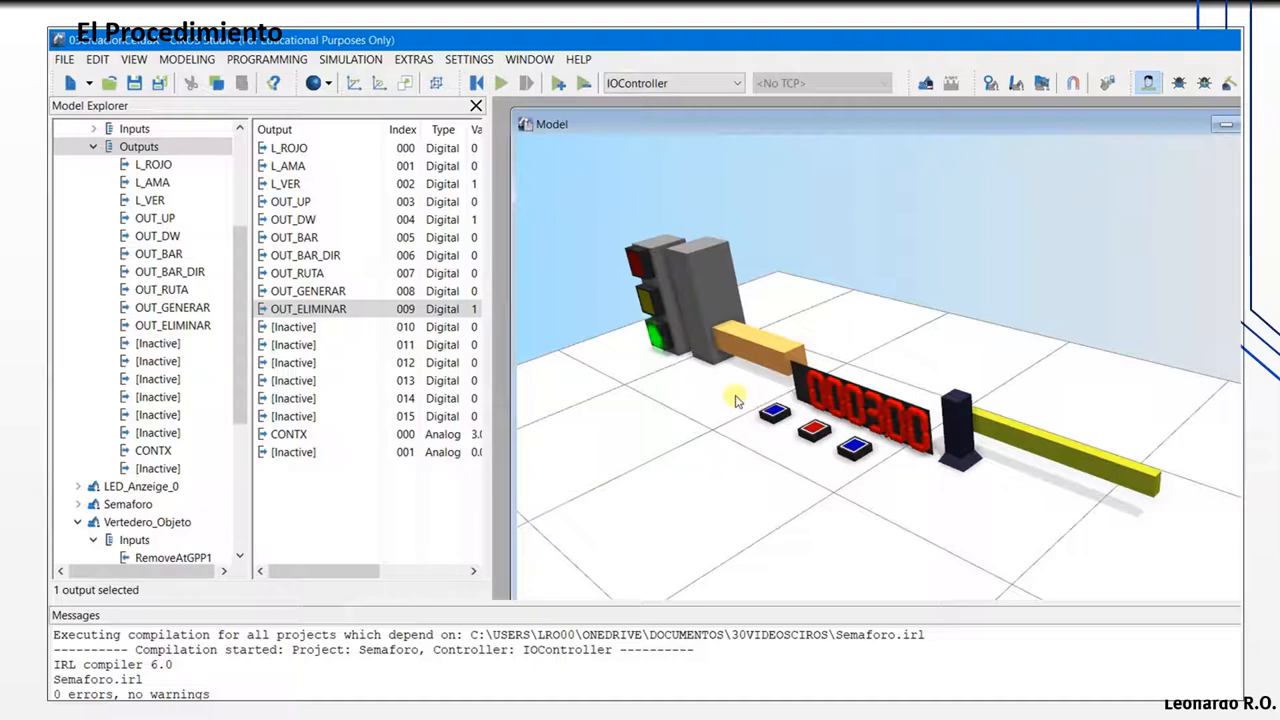
pyautogui.click(474, 84)
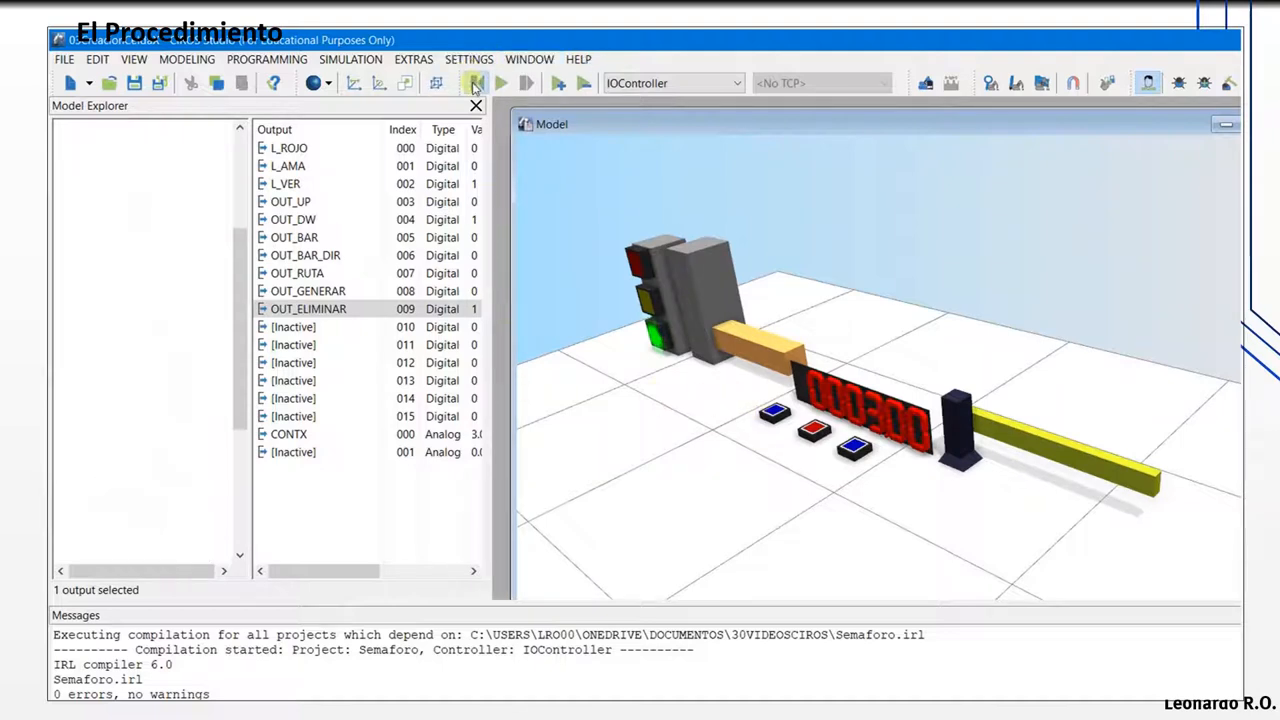
# Step: Collapse the IOController and Vertedero_Objeto branches in the model tree and select the Fuente_objeto object
pyautogui.moveTo(237, 328); pyautogui.dragTo(239, 226)
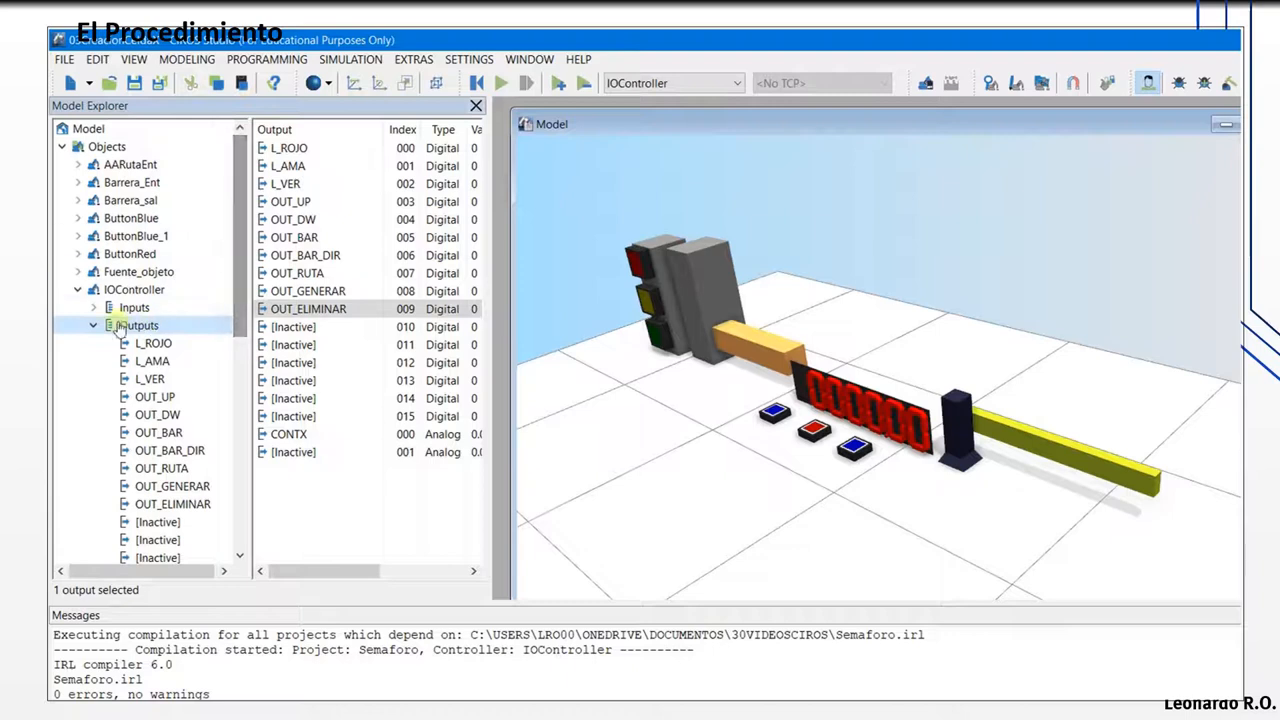
pyautogui.click(79, 289)
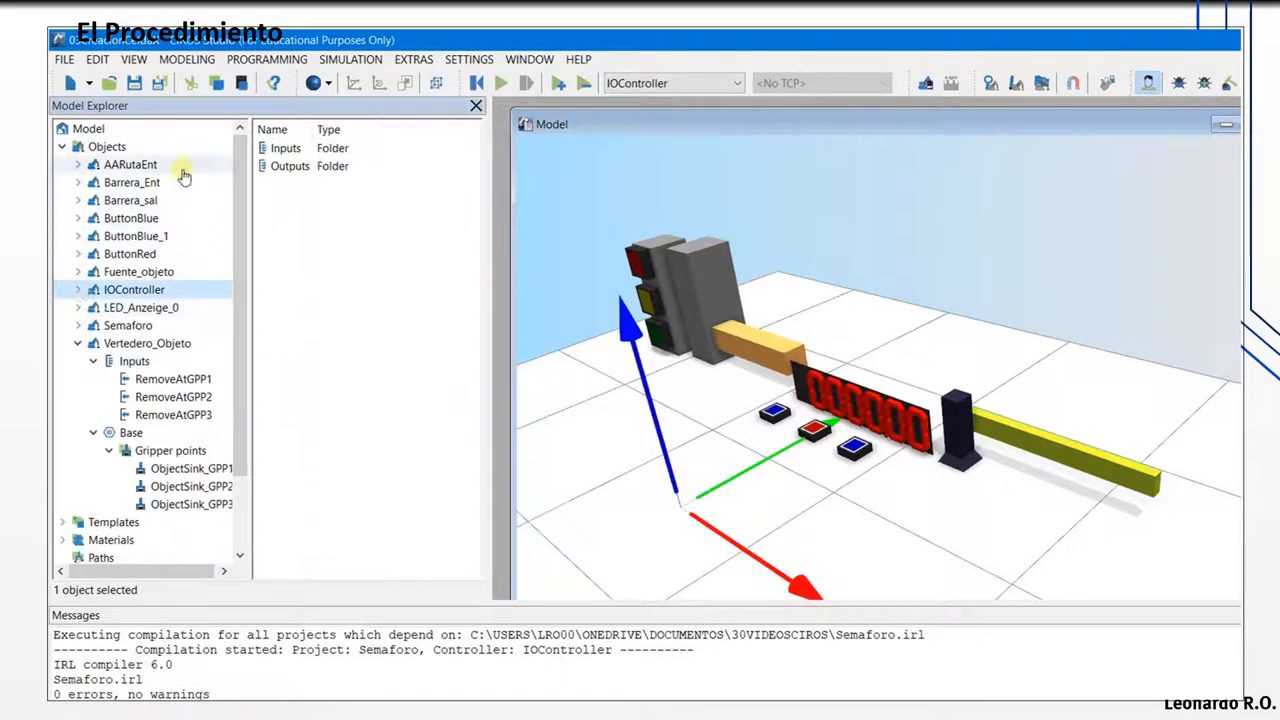
pyautogui.click(153, 166)
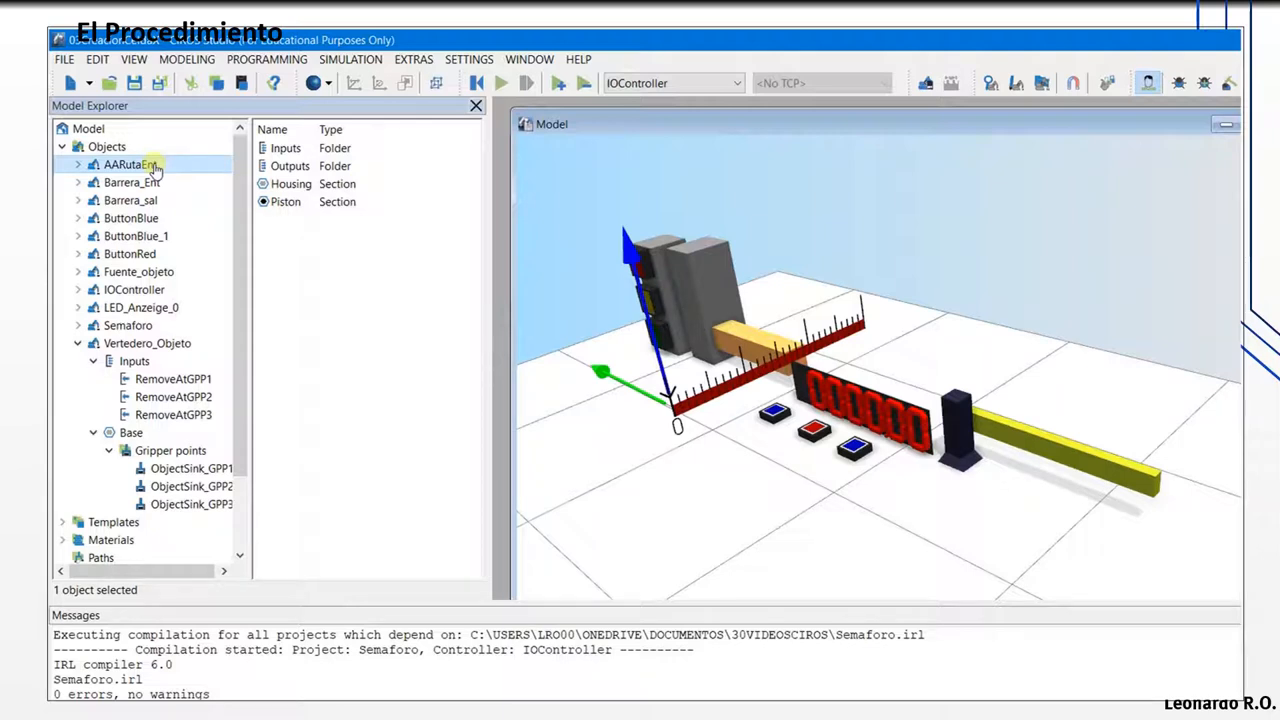
pyautogui.click(77, 345)
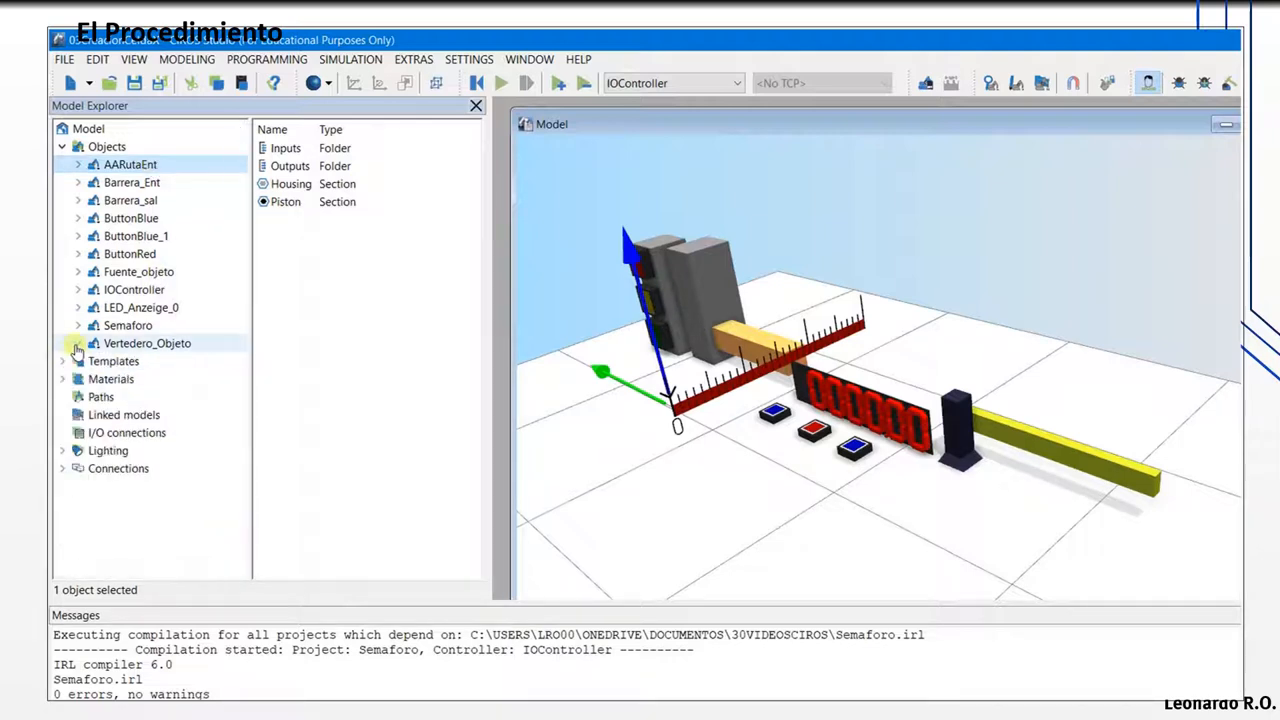
pyautogui.click(145, 272)
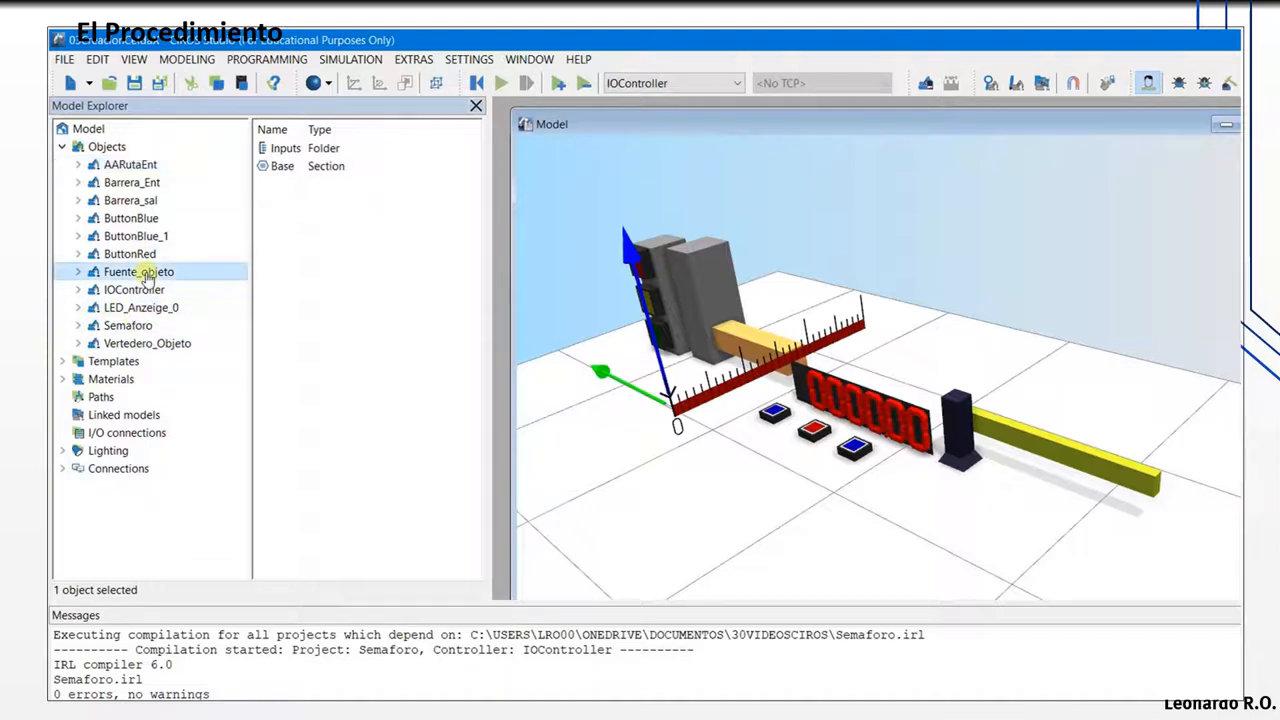
# Step: Examine where AARutaEnt, Fuente_objeto, Barrera_Ent and Vertedero_Objeto are located in the model
pyautogui.click(147, 344)
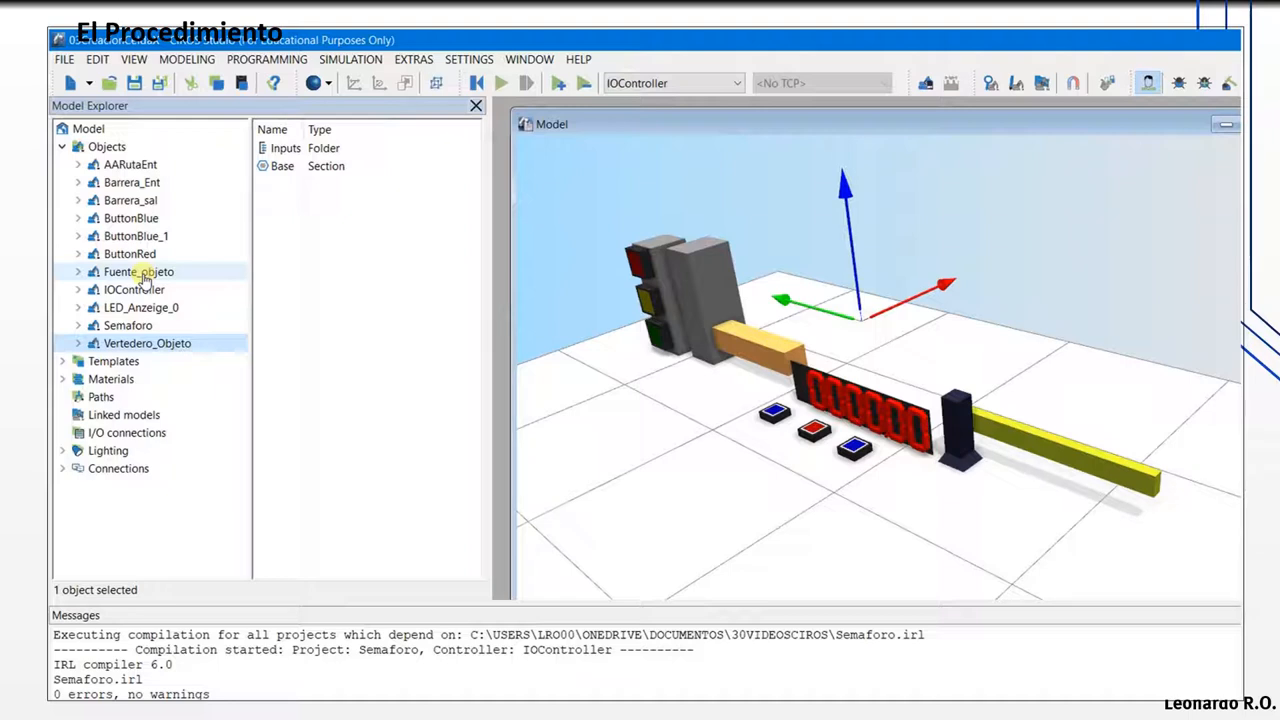
pyautogui.click(145, 185)
pyautogui.click(135, 164)
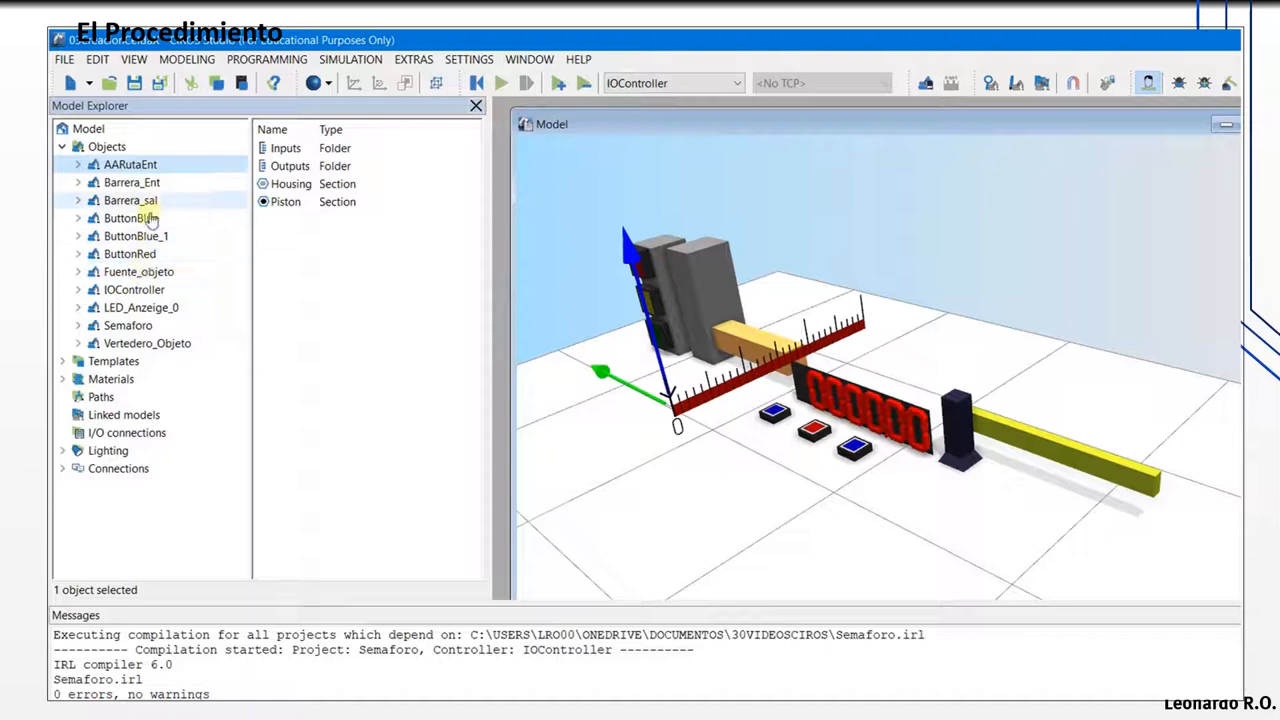
pyautogui.click(147, 273)
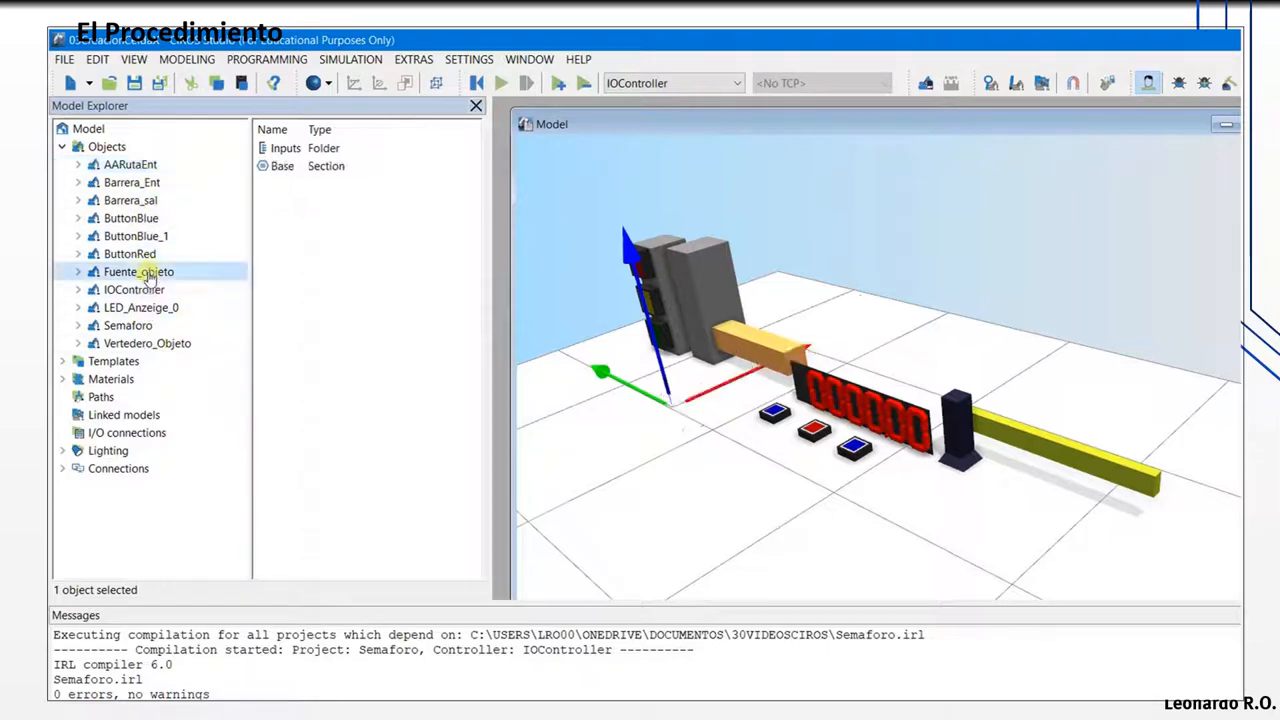
pyautogui.click(147, 344)
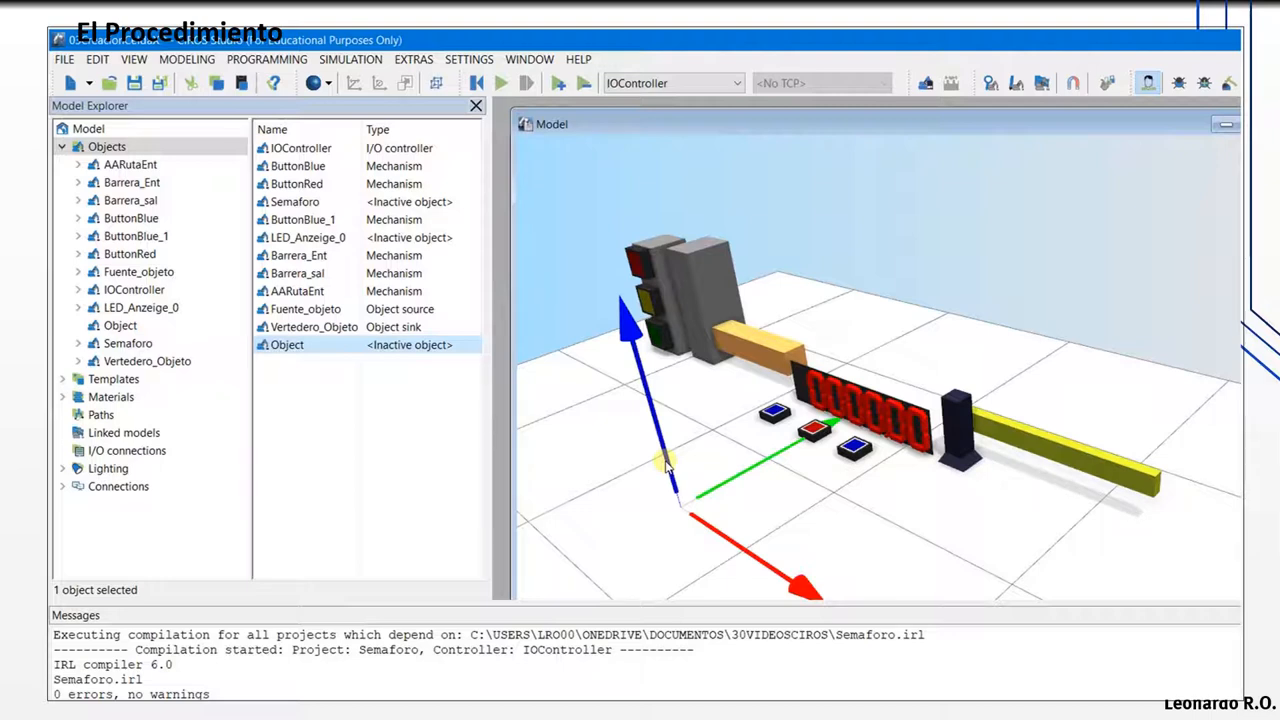
# Step: Rename the new empty object as Conjunto_Carro
pyautogui.click(119, 326)
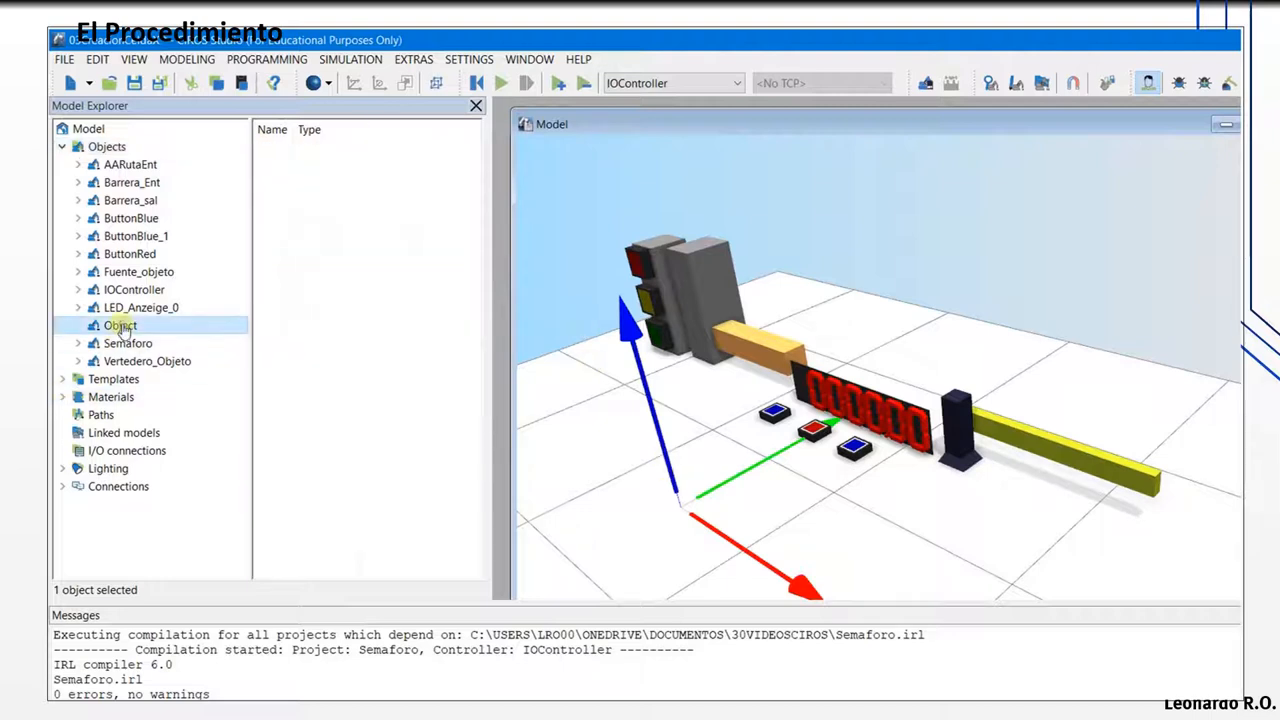
pyautogui.rightClick(120, 327)
pyautogui.click(196, 493)
pyautogui.write('Conjunto_Carro')
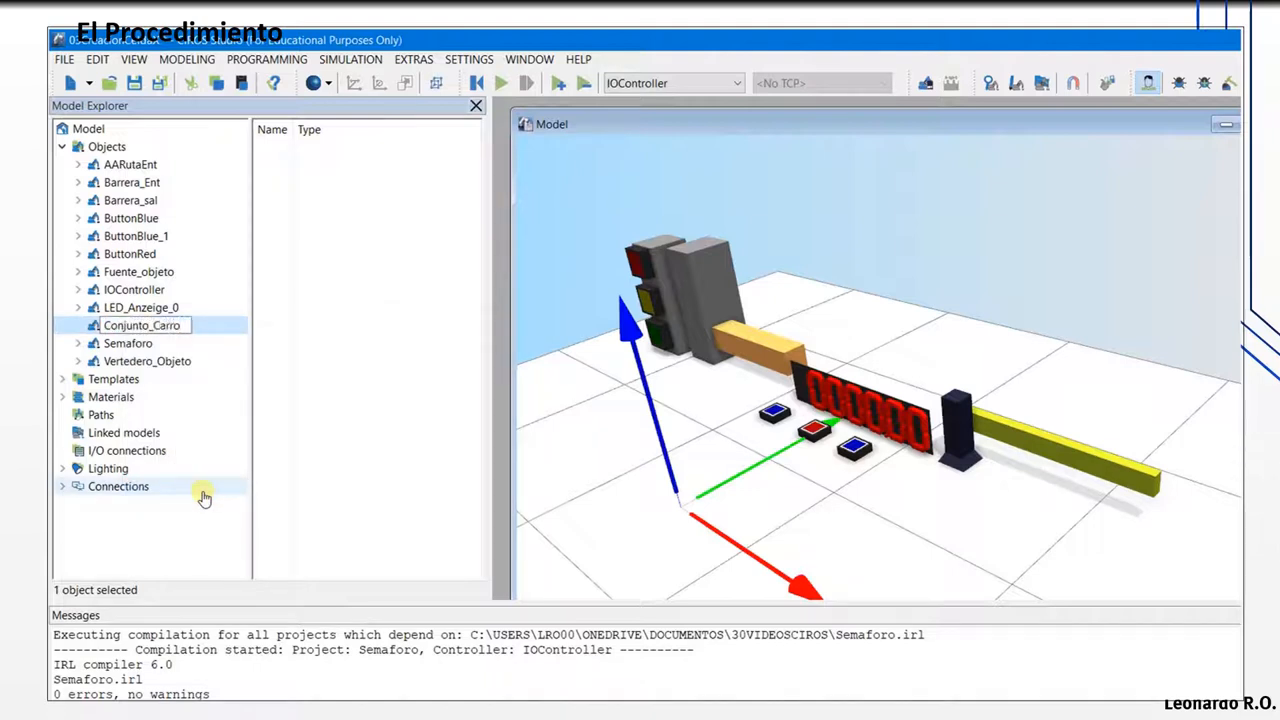
pyautogui.click(190, 417)
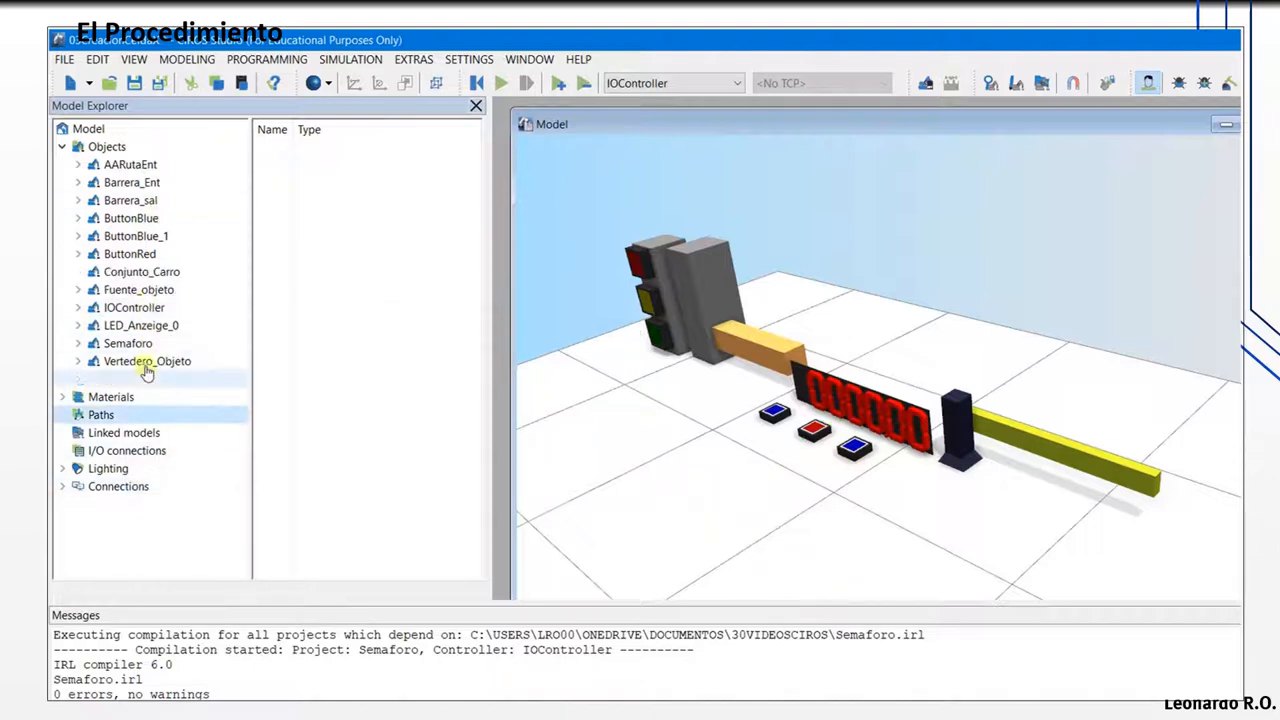
# Step: Check the world pose of AARutaEnt in its properties
pyautogui.click(145, 277)
pyautogui.click(142, 185)
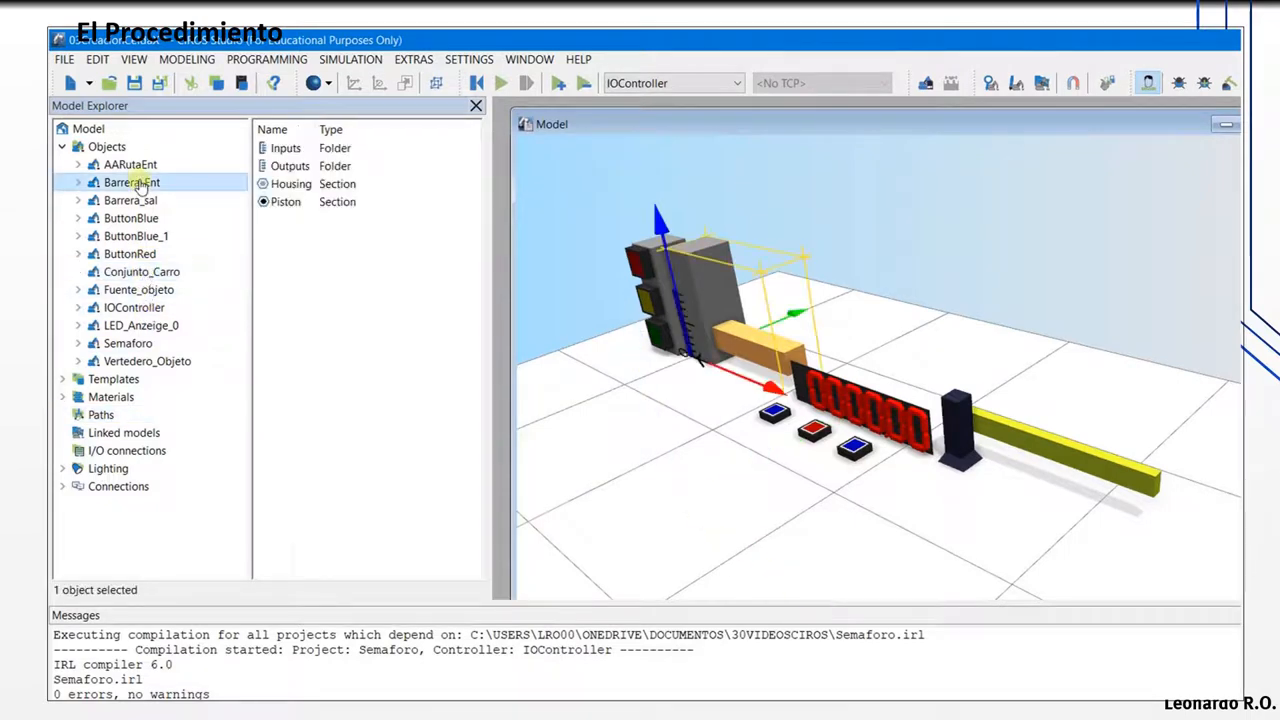
pyautogui.click(142, 257)
pyautogui.click(142, 273)
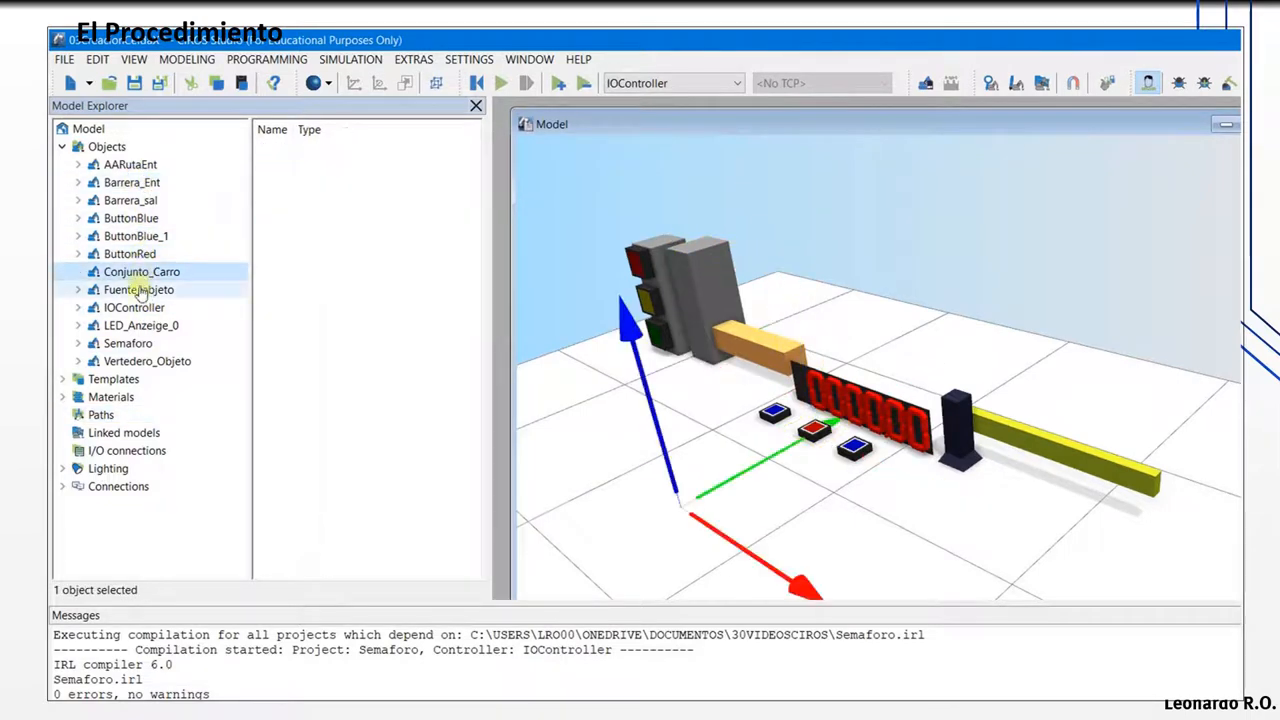
pyautogui.click(137, 165)
pyautogui.rightClick(149, 163)
pyautogui.click(202, 396)
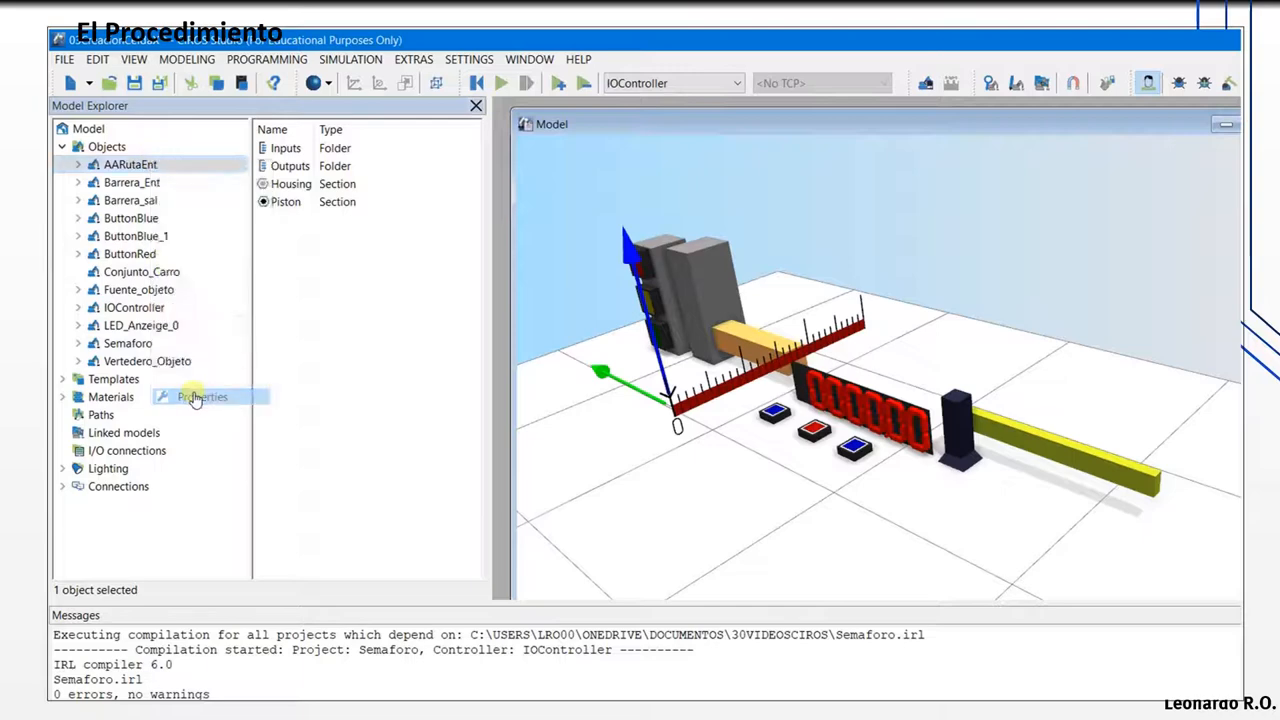
pyautogui.click(110, 208)
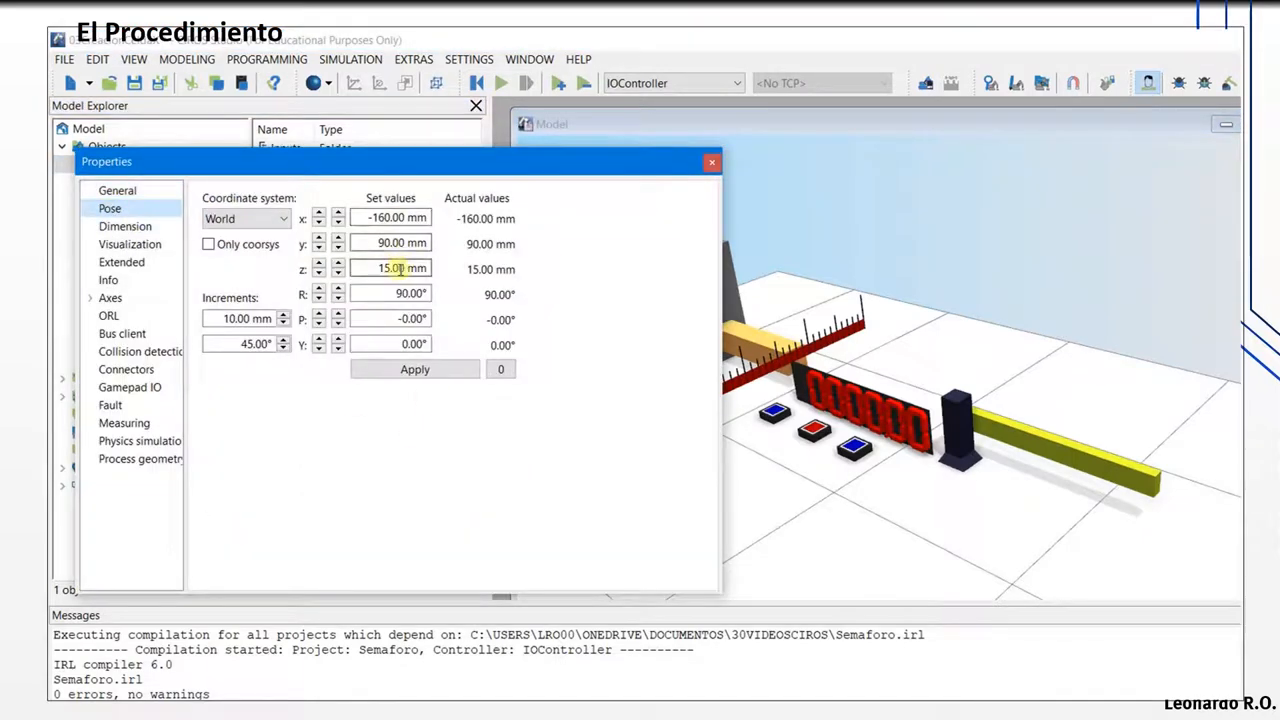
pyautogui.click(711, 161)
# Step: Set the world pose of Conjunto_Carro to x -160 mm, y 90 mm, z 15 mm and R 90°, and apply it
pyautogui.click(135, 272)
pyautogui.rightClick(130, 272)
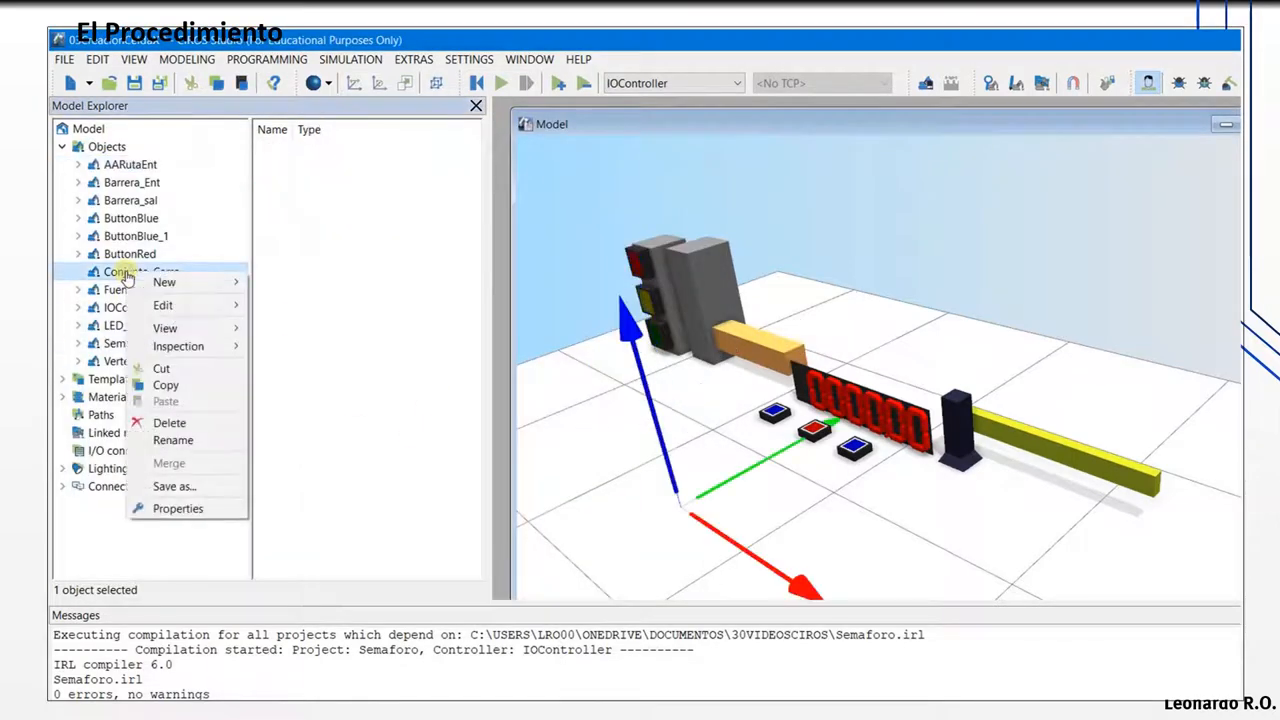
pyautogui.click(199, 511)
pyautogui.click(110, 208)
pyautogui.moveTo(368, 217); pyautogui.dragTo(500, 205)
pyautogui.write('-160')
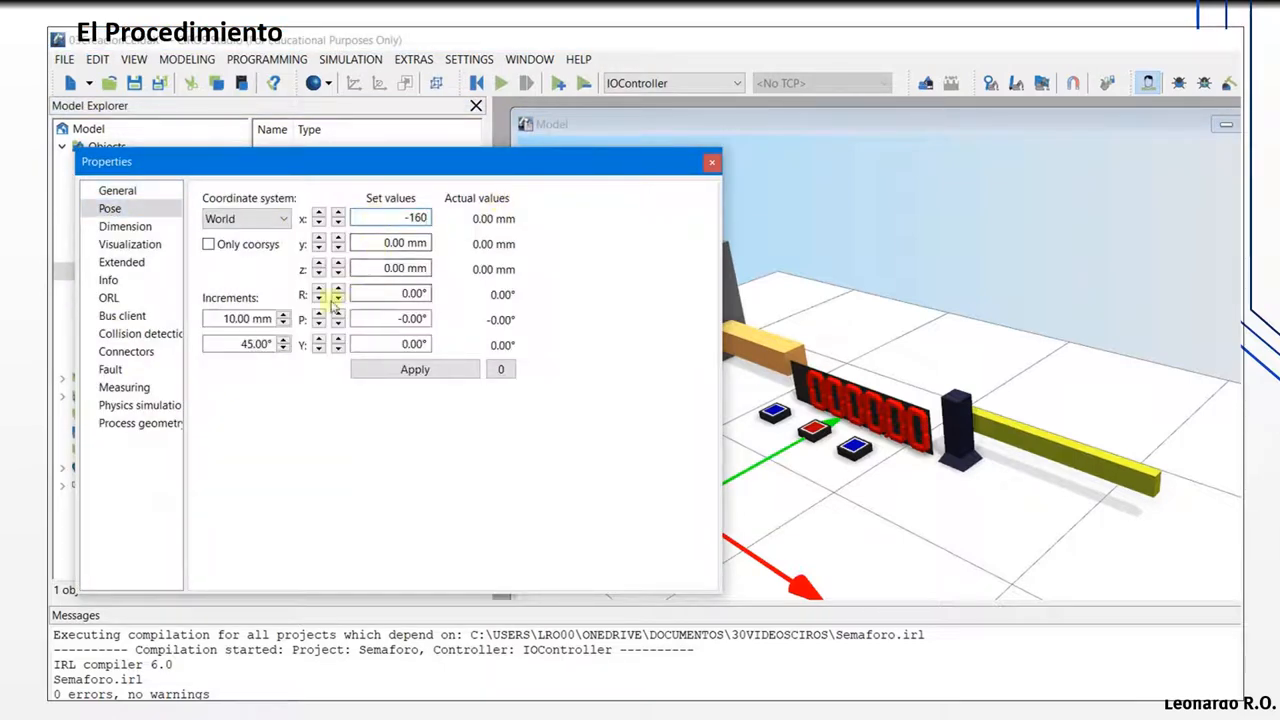
pyautogui.click(338, 292)
pyautogui.click(338, 292)
pyautogui.write('-160')
pyautogui.press('Tab')
pyautogui.write('90')
pyautogui.press('Tab')
pyautogui.write('15')
pyautogui.click(415, 369)
pyautogui.click(711, 162)
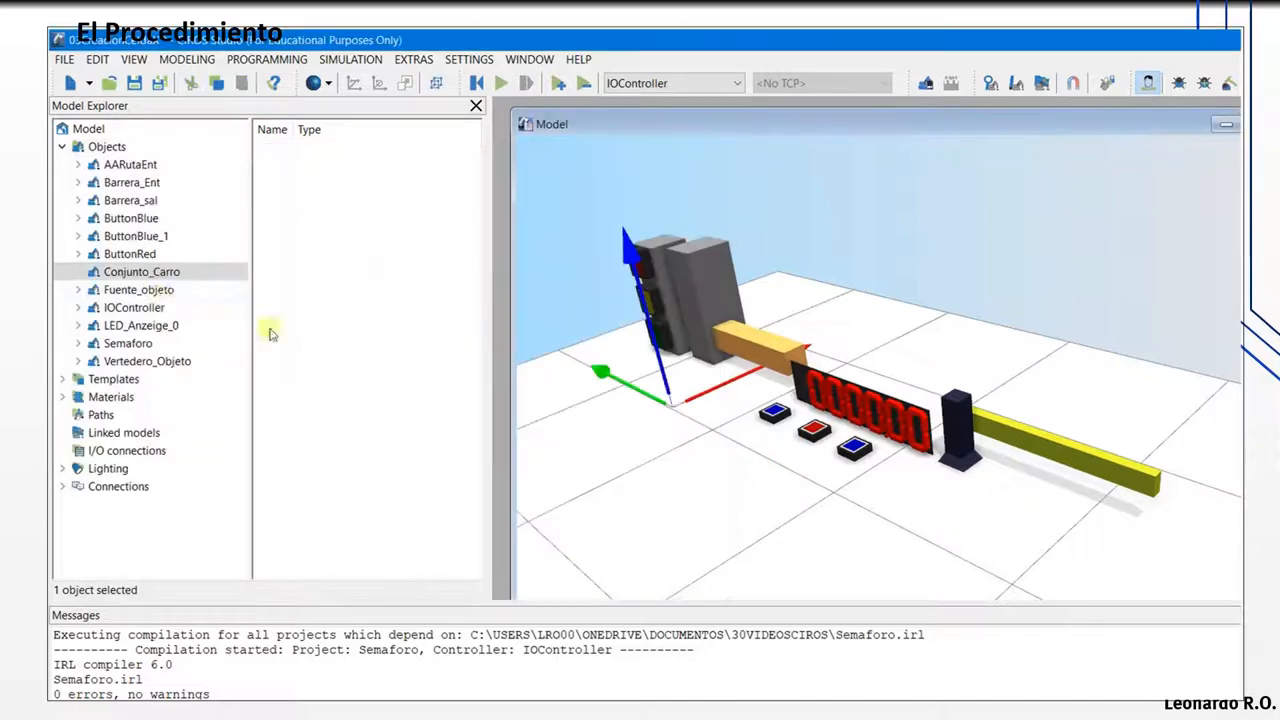
# Step: Nest AARutaEnt, Fuente_objeto and Vertedero_Objeto inside the Conjunto_Carro object
pyautogui.click(131, 180)
pyautogui.moveTo(133, 168); pyautogui.dragTo(147, 256)
pyautogui.click(150, 360)
pyautogui.click(145, 272)
pyautogui.click(150, 290)
pyautogui.click(151, 308)
pyautogui.click(153, 255)
pyautogui.click(150, 272)
pyautogui.click(150, 307)
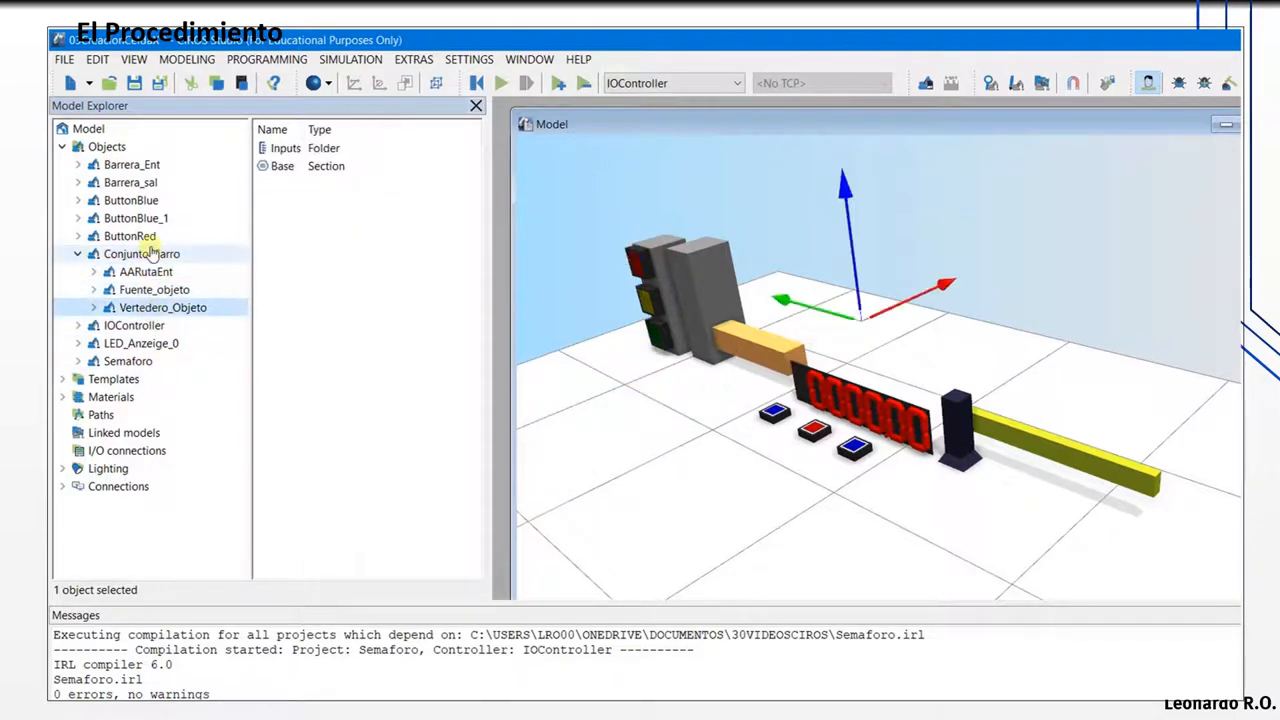
# Step: Review the three objects grouped inside Conjunto_Carro and collapse the group
pyautogui.click(155, 254)
pyautogui.click(80, 255)
pyautogui.click(80, 255)
pyautogui.click(152, 273)
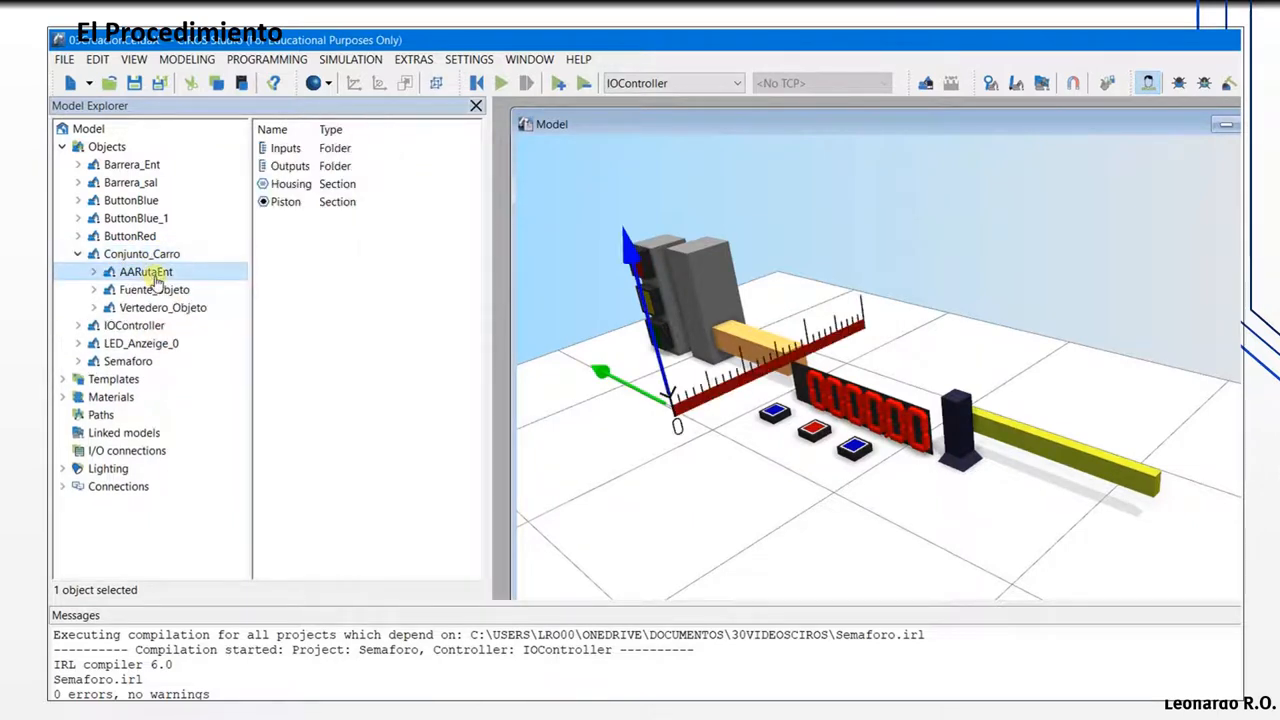
pyautogui.click(155, 290)
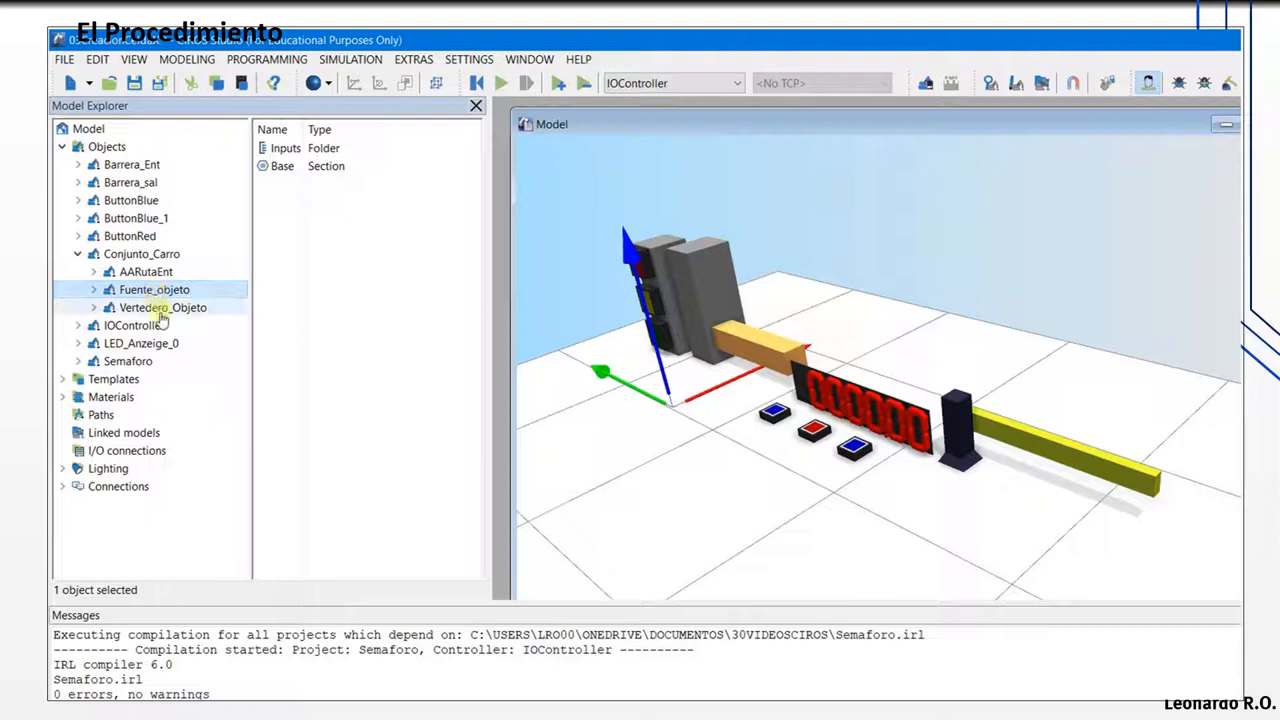
pyautogui.click(162, 307)
pyautogui.click(78, 254)
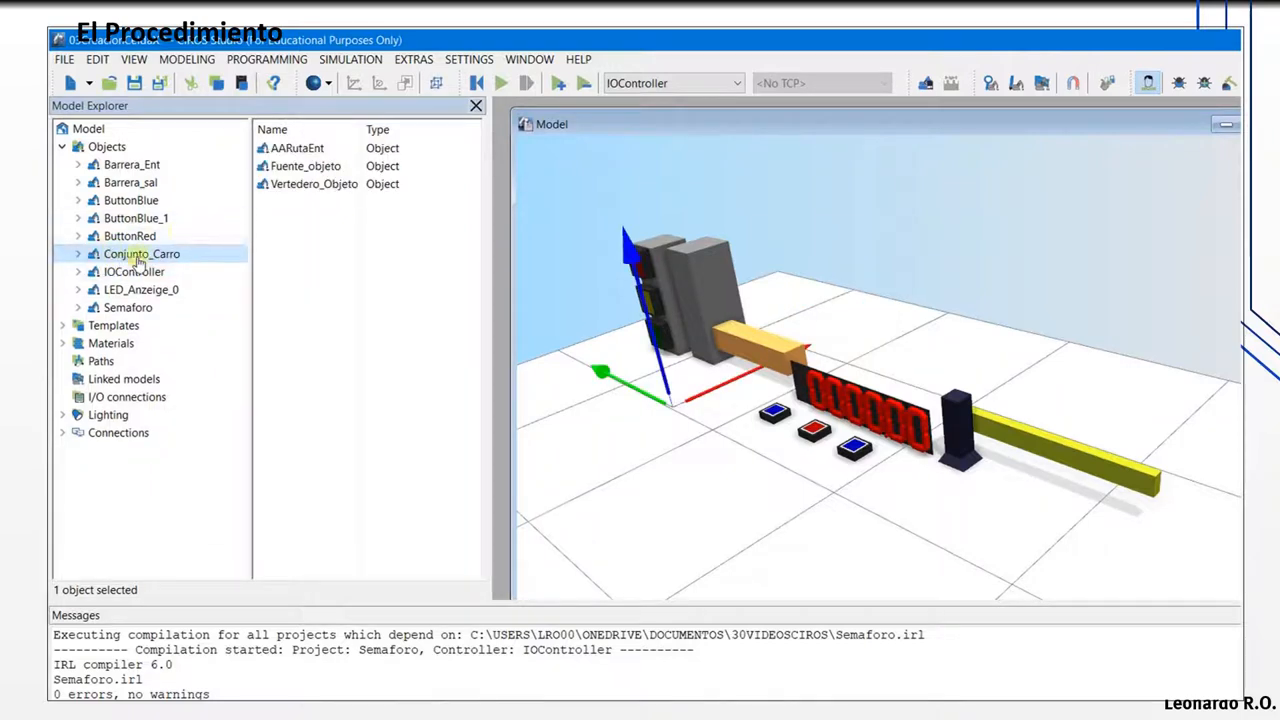
# Step: Test the grouped car set in the simulation with the blue button nearest the traffic light, and reset the model
pyautogui.click(503, 85)
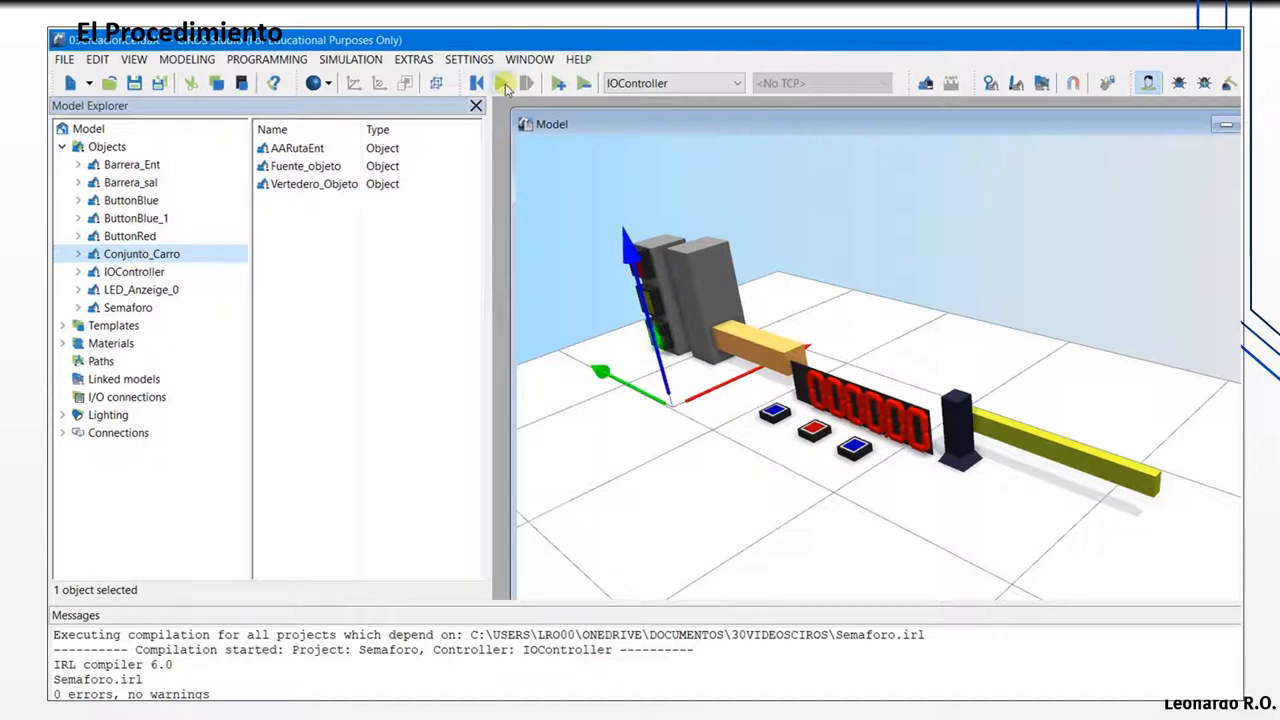
pyautogui.click(771, 416)
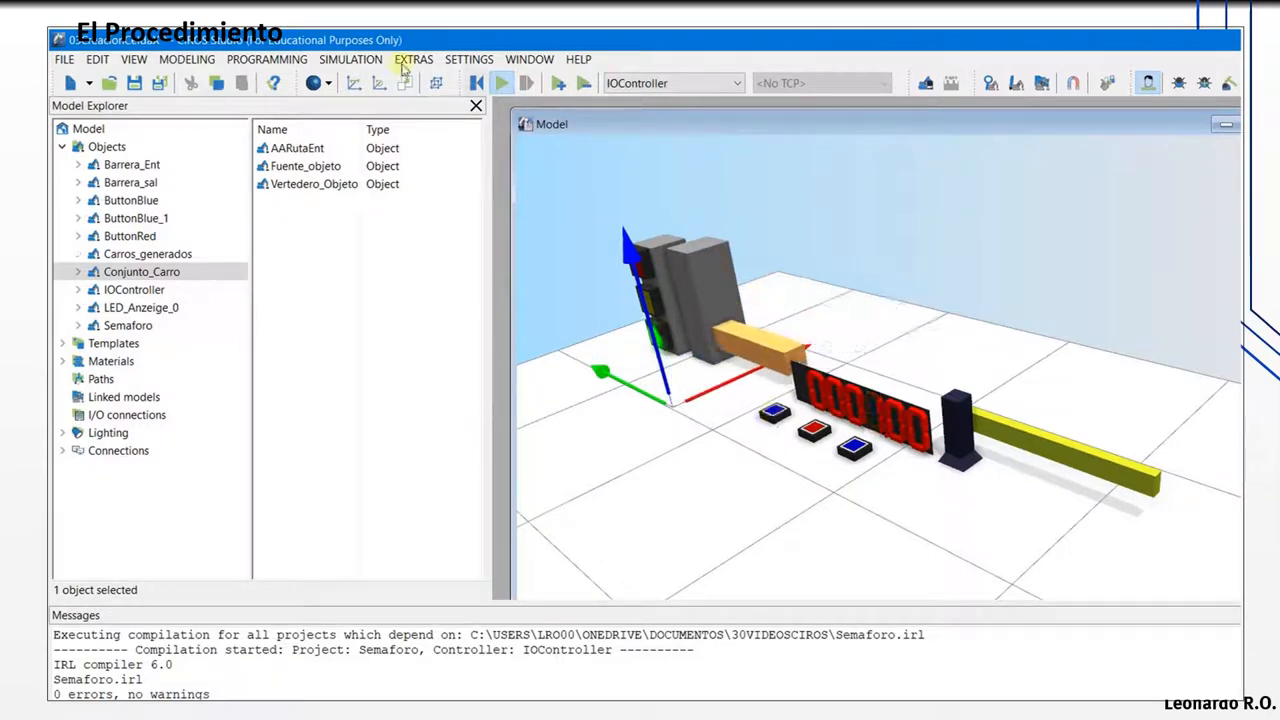
pyautogui.click(474, 88)
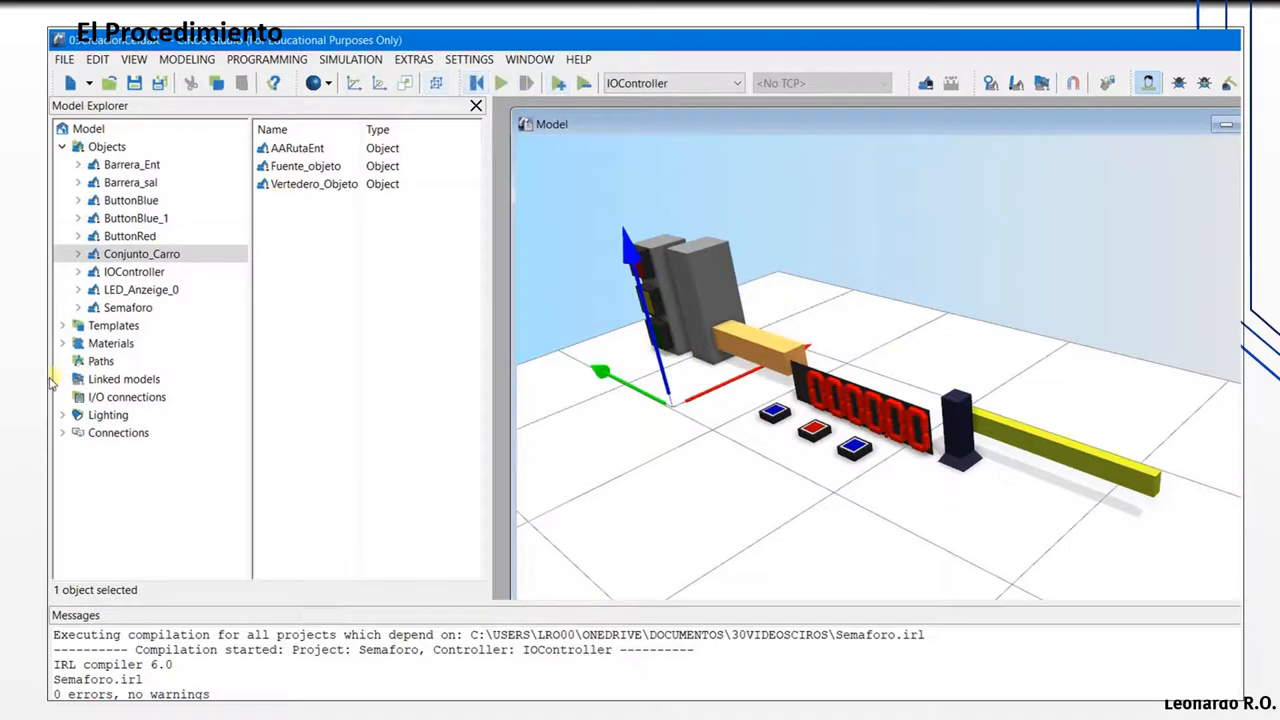
# Step: Duplicate Conjunto_Carro with its contents into the Objects folder
pyautogui.rightClick(148, 254)
pyautogui.click(185, 364)
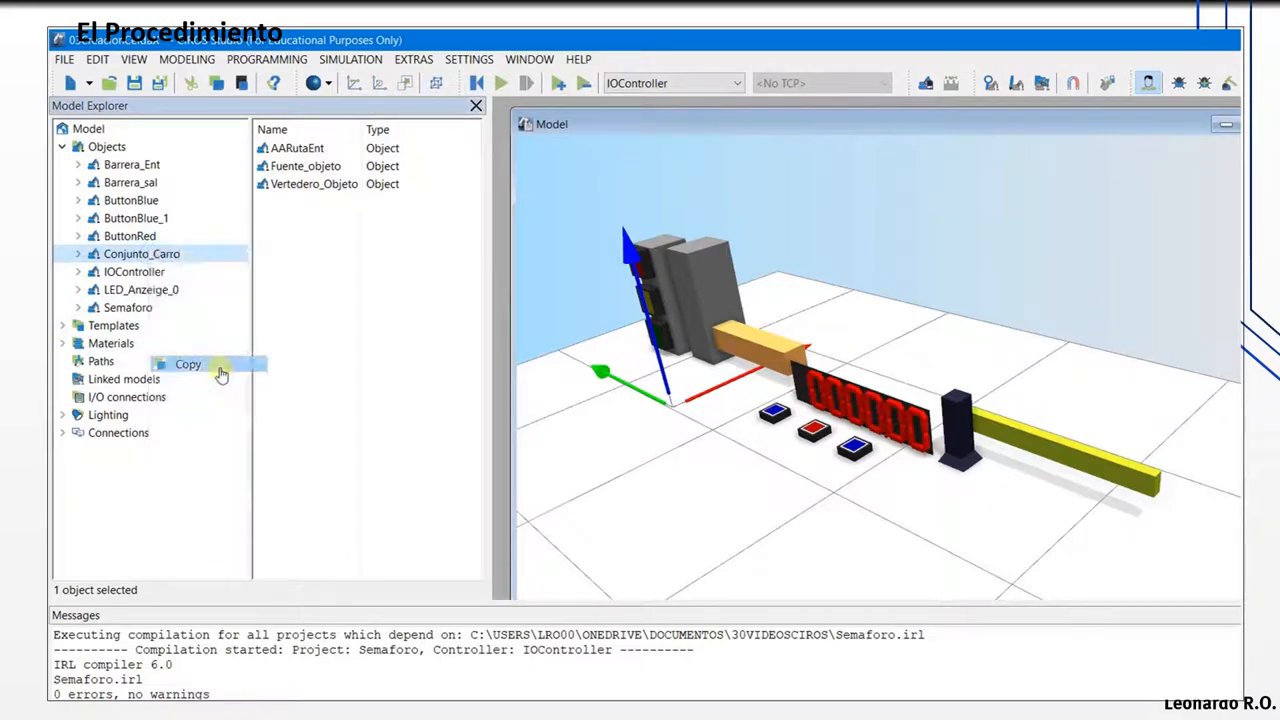
pyautogui.rightClick(117, 151)
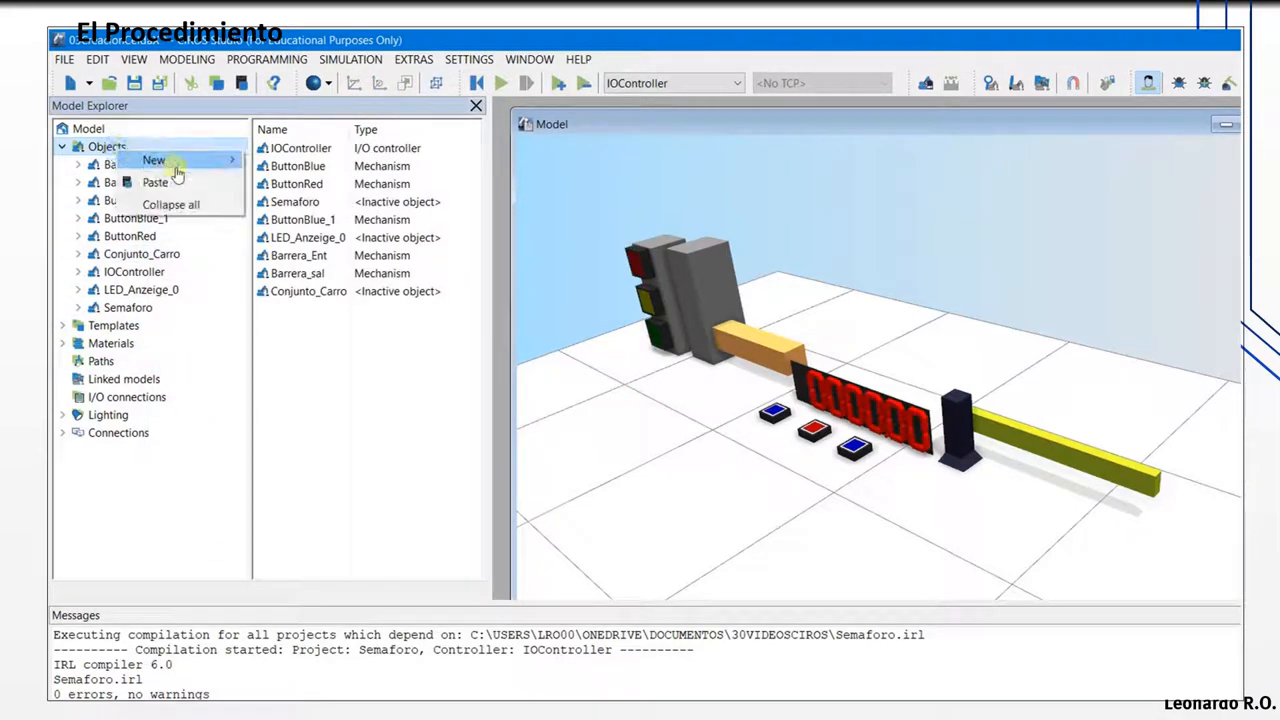
pyautogui.click(165, 182)
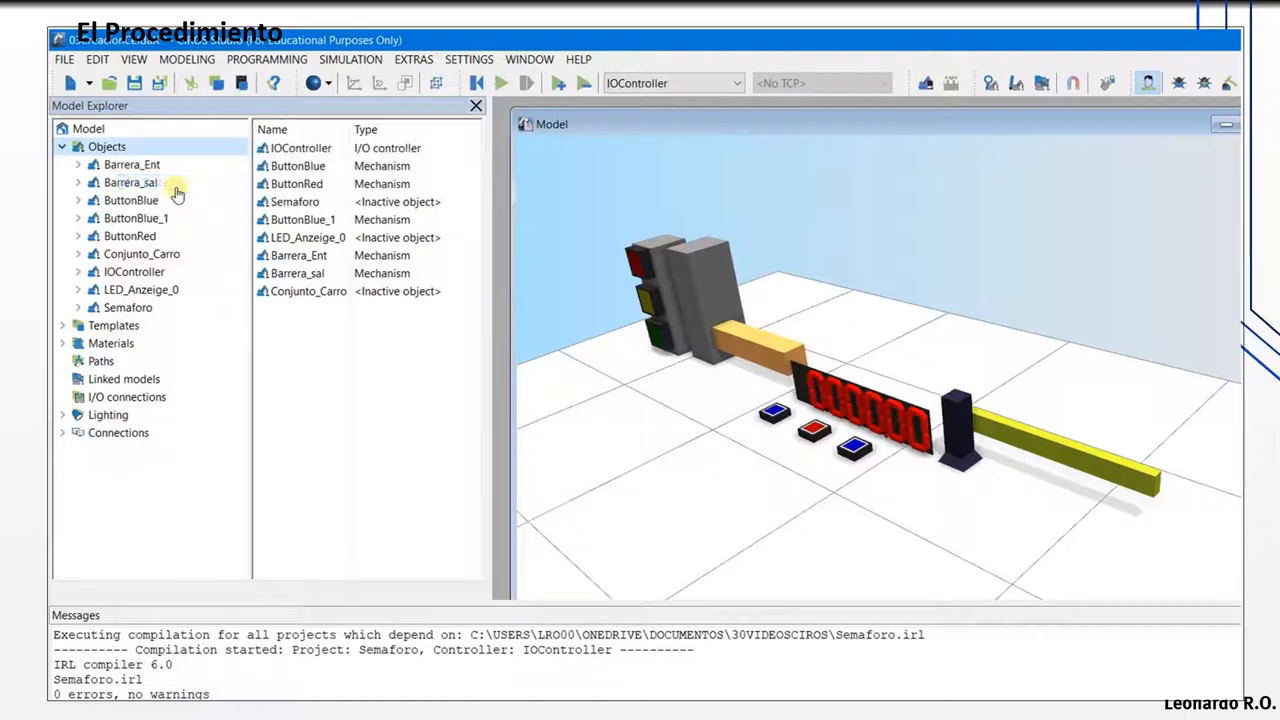
# Step: Rename the copied car group as Conjunto_Carro_out
pyautogui.click(165, 272)
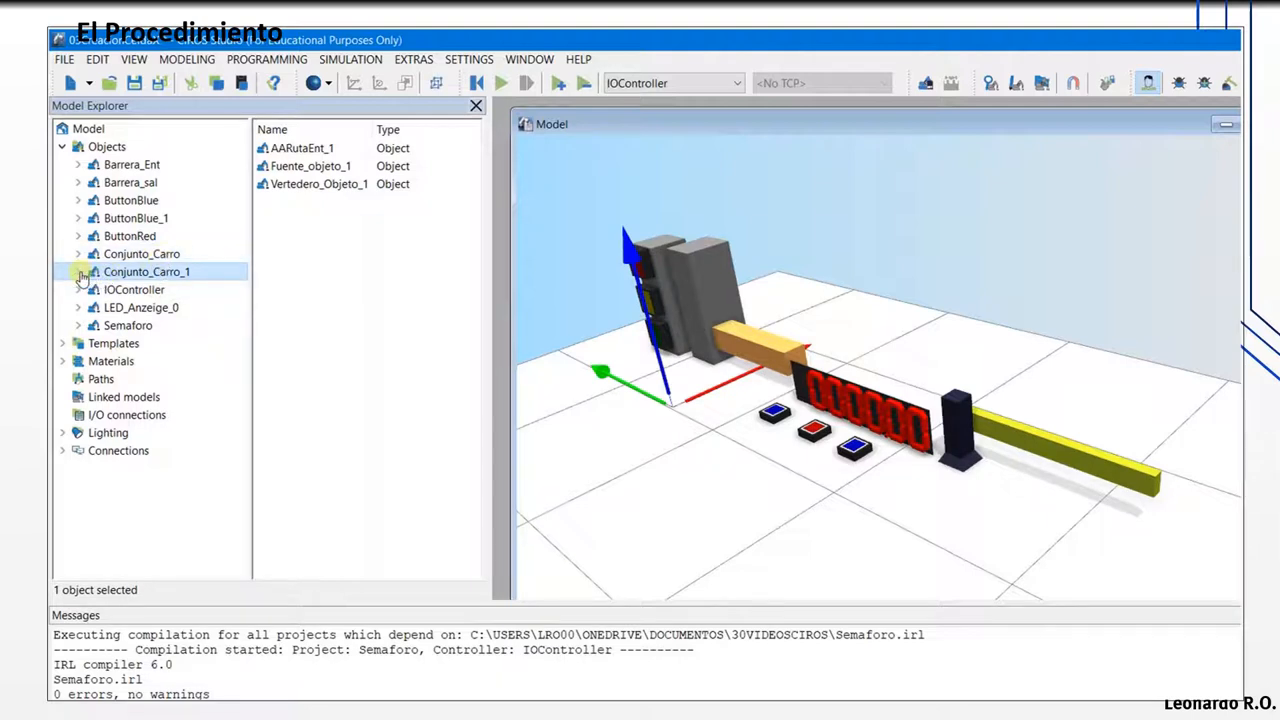
pyautogui.rightClick(184, 279)
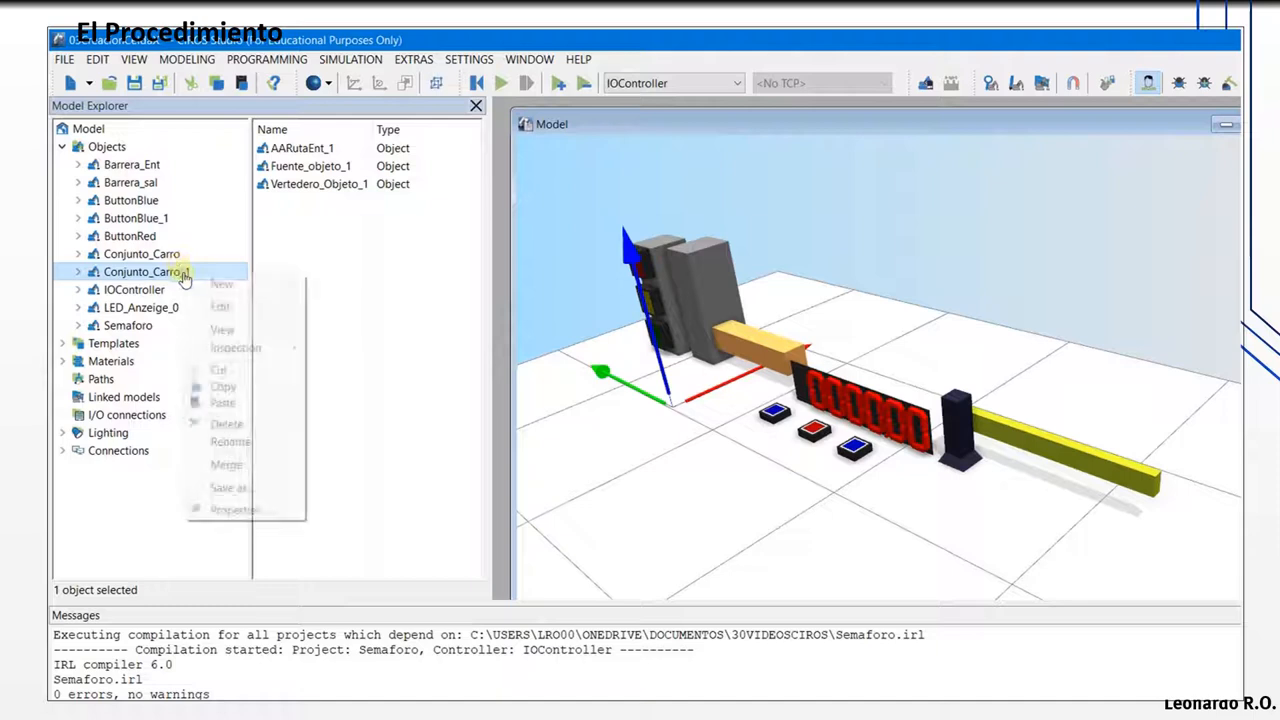
pyautogui.click(240, 441)
pyautogui.click(200, 271)
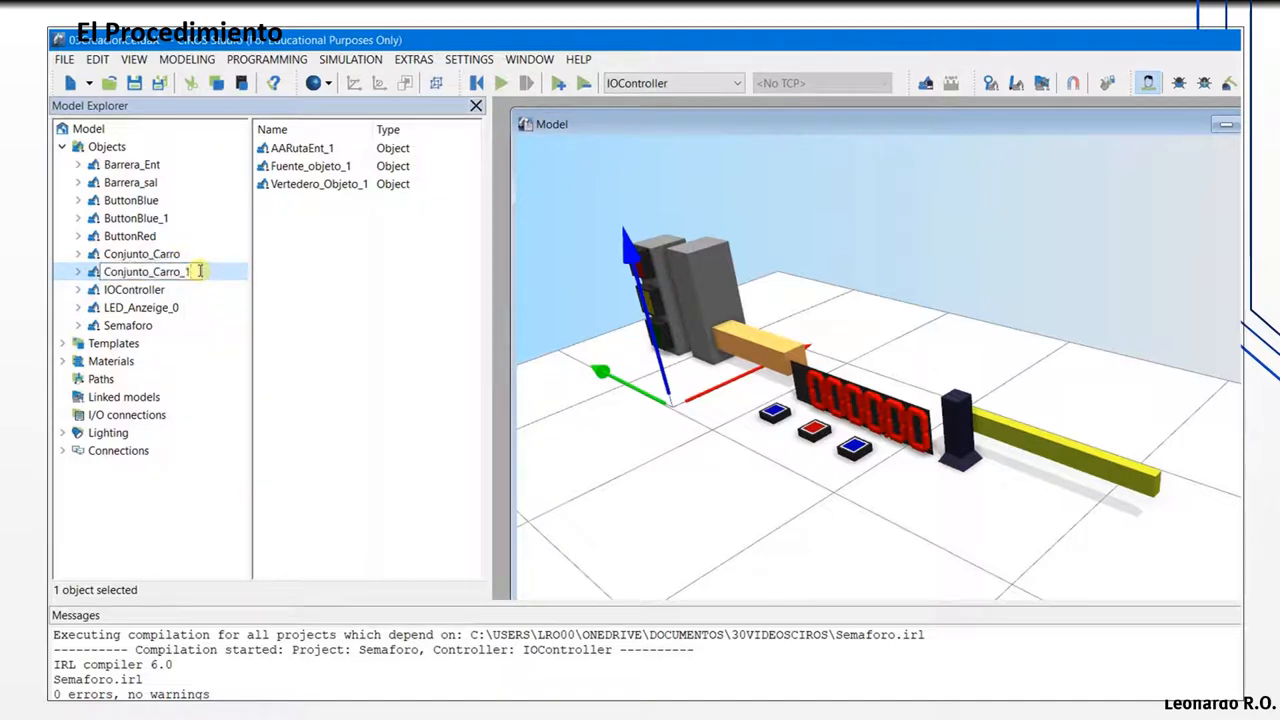
pyautogui.write('out')
pyautogui.press('BackSpace')
pyautogui.press('BackSpace')
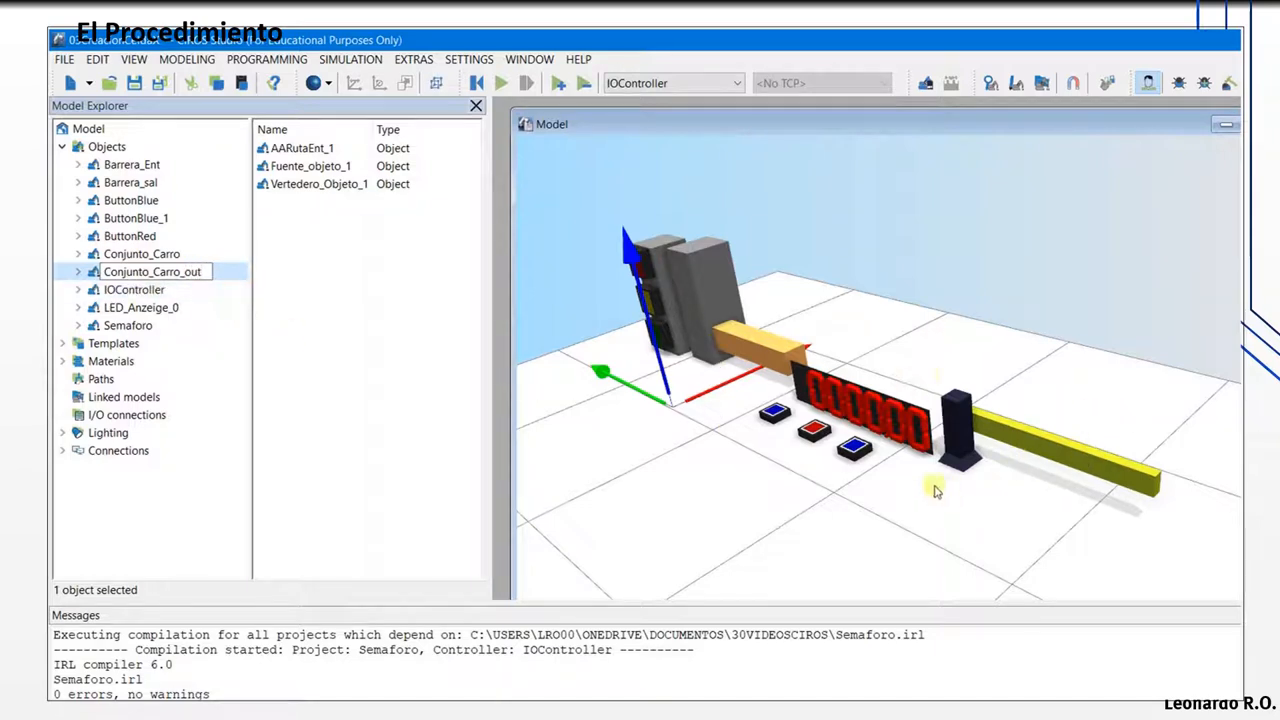
pyautogui.moveTo(905, 468); pyautogui.dragTo(897, 433)
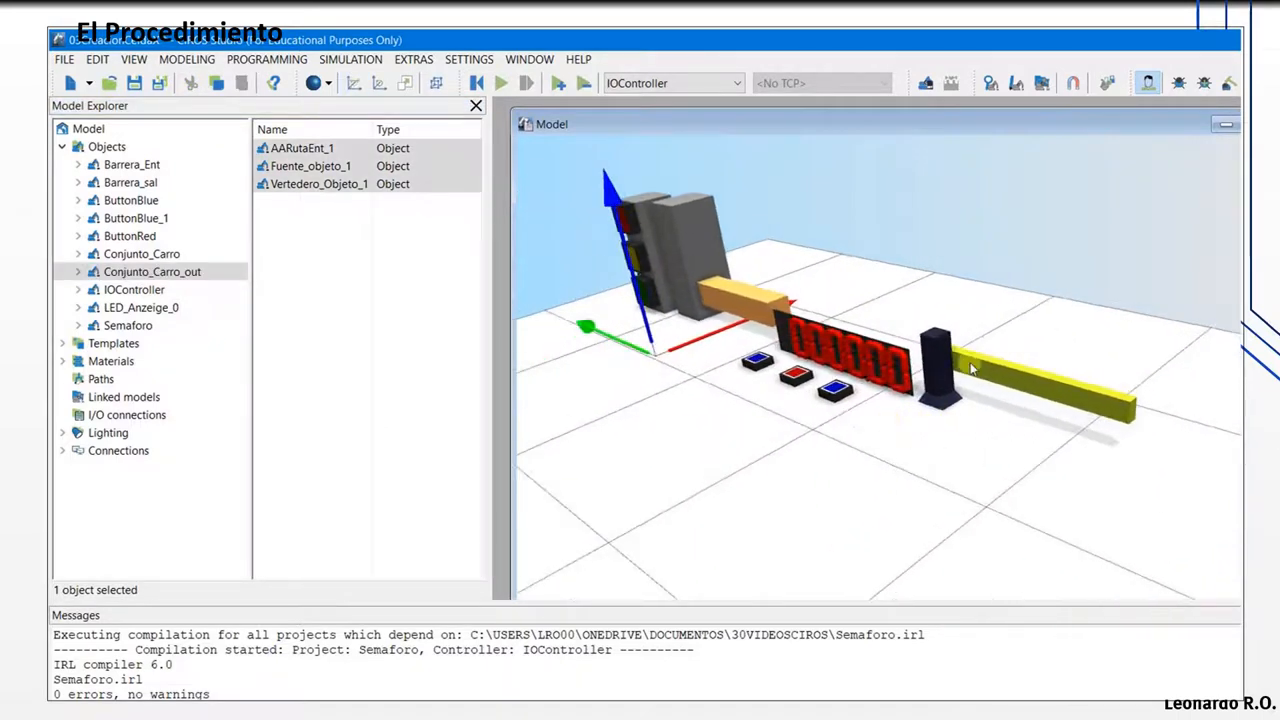
# Step: Open the pose settings of the Conjunto_Carro_out group
pyautogui.rightClick(138, 272)
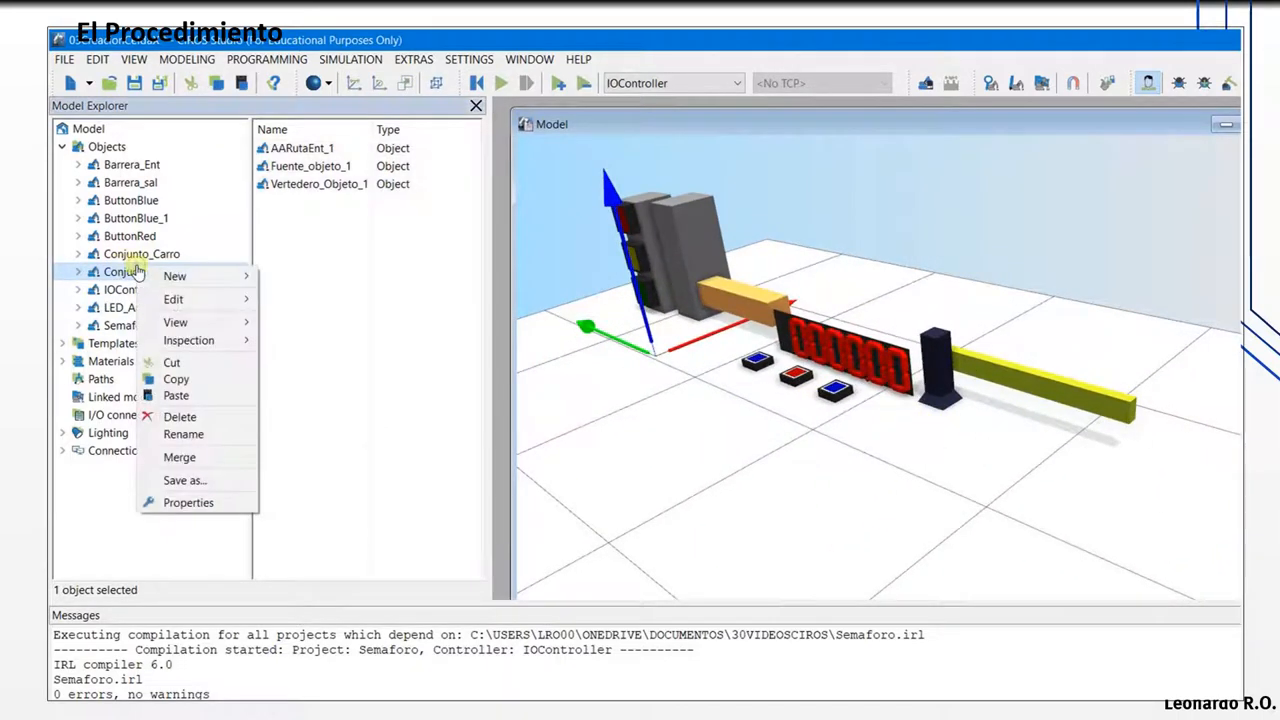
pyautogui.click(187, 503)
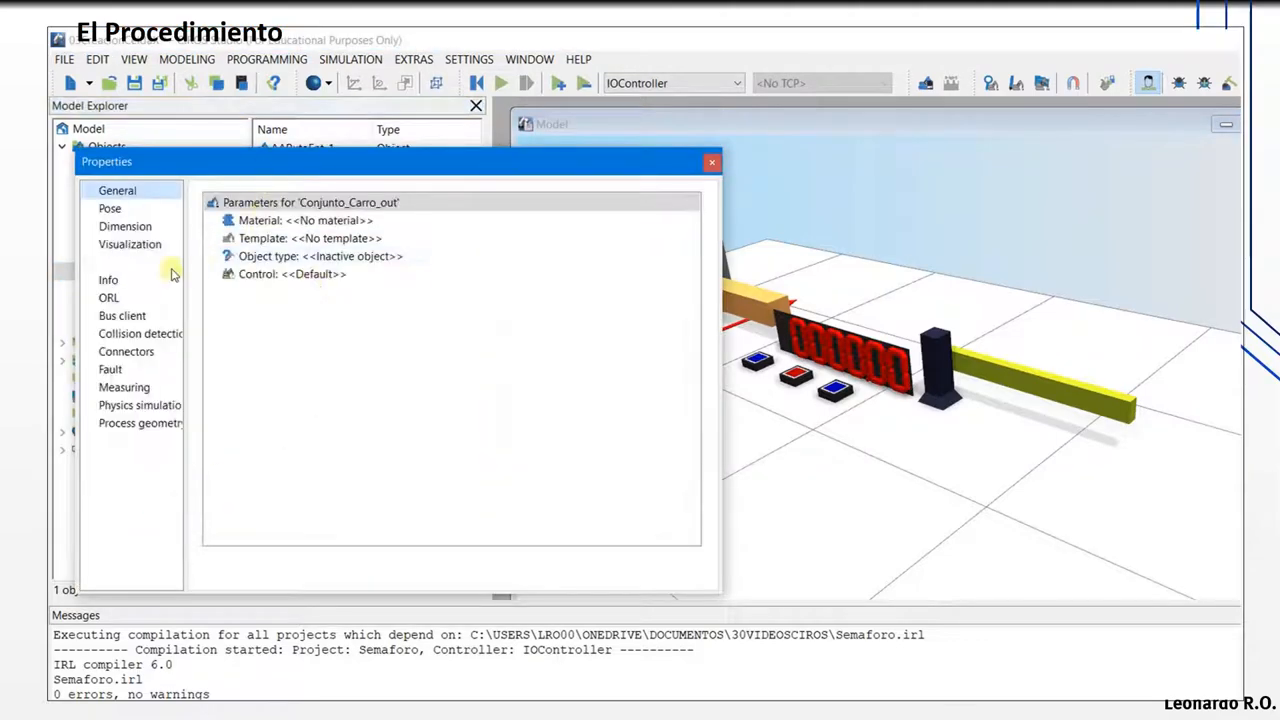
pyautogui.moveTo(265, 172); pyautogui.dragTo(539, 234)
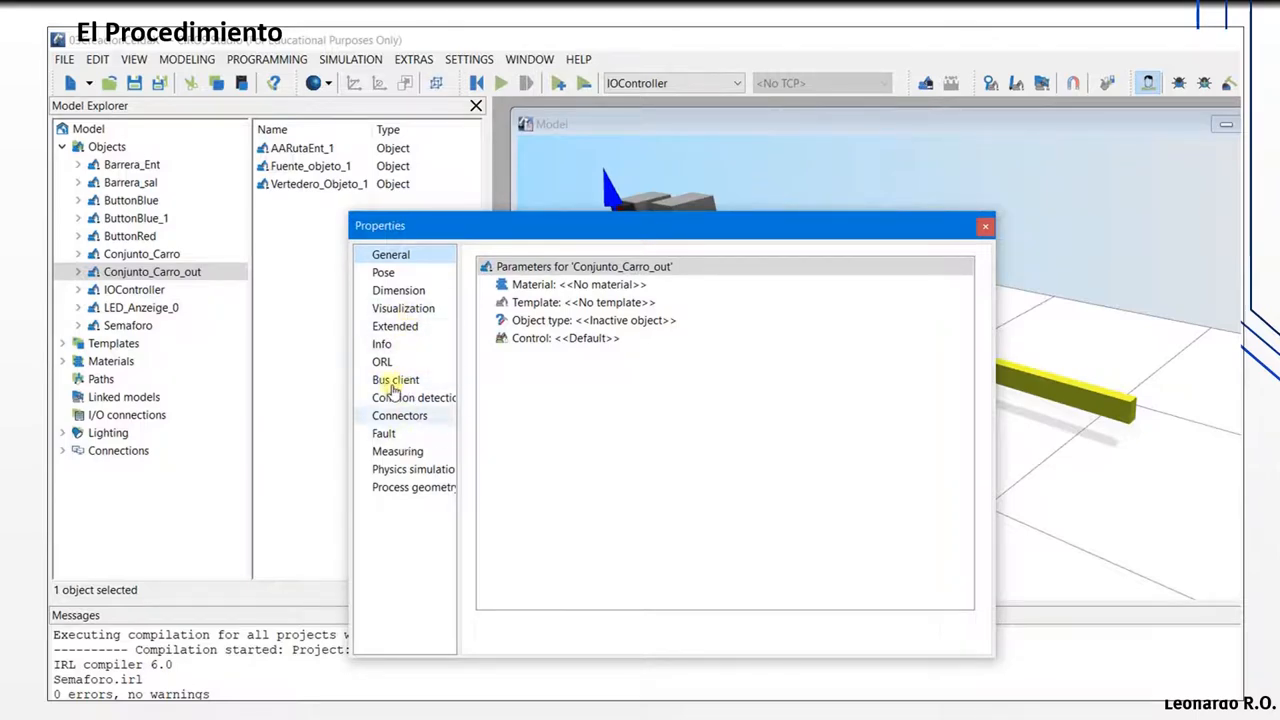
pyautogui.click(386, 272)
pyautogui.moveTo(628, 226)
pyautogui.mouseDown()
pyautogui.moveTo(569, 458)
pyautogui.moveTo(553, 385)
pyautogui.moveTo(622, 356)
pyautogui.mouseUp()
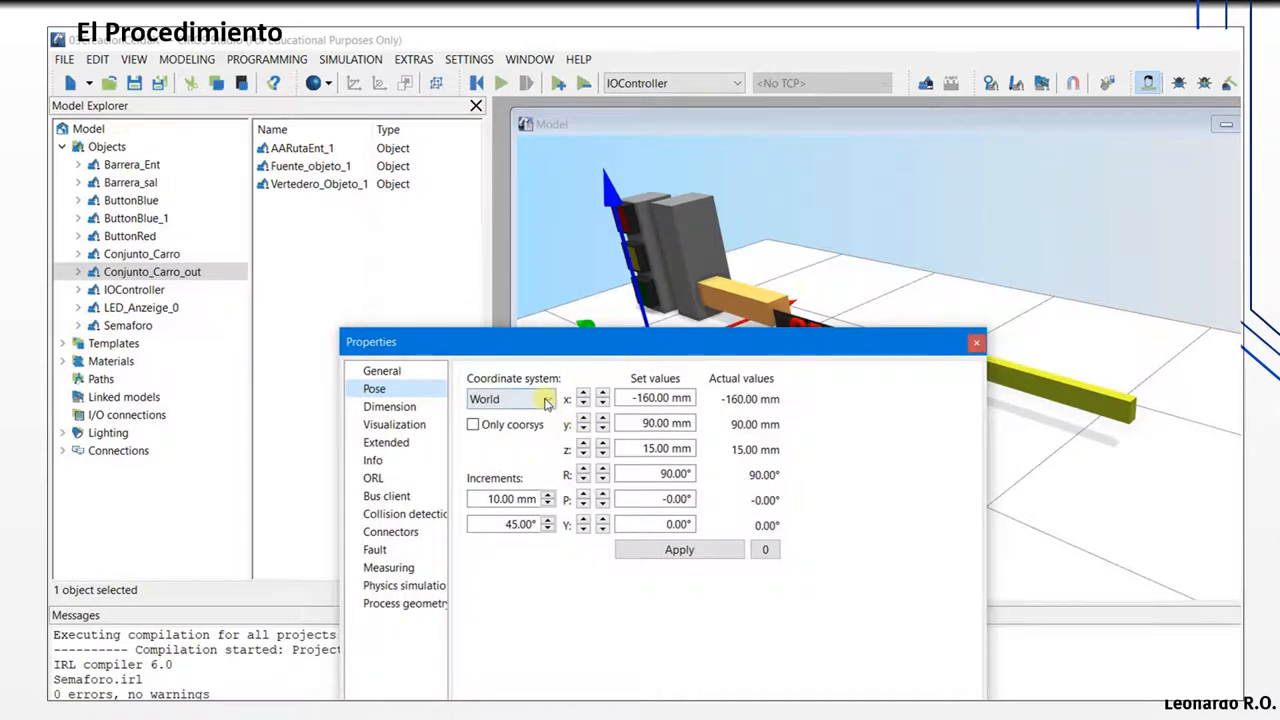
pyautogui.click(548, 400)
pyautogui.click(519, 419)
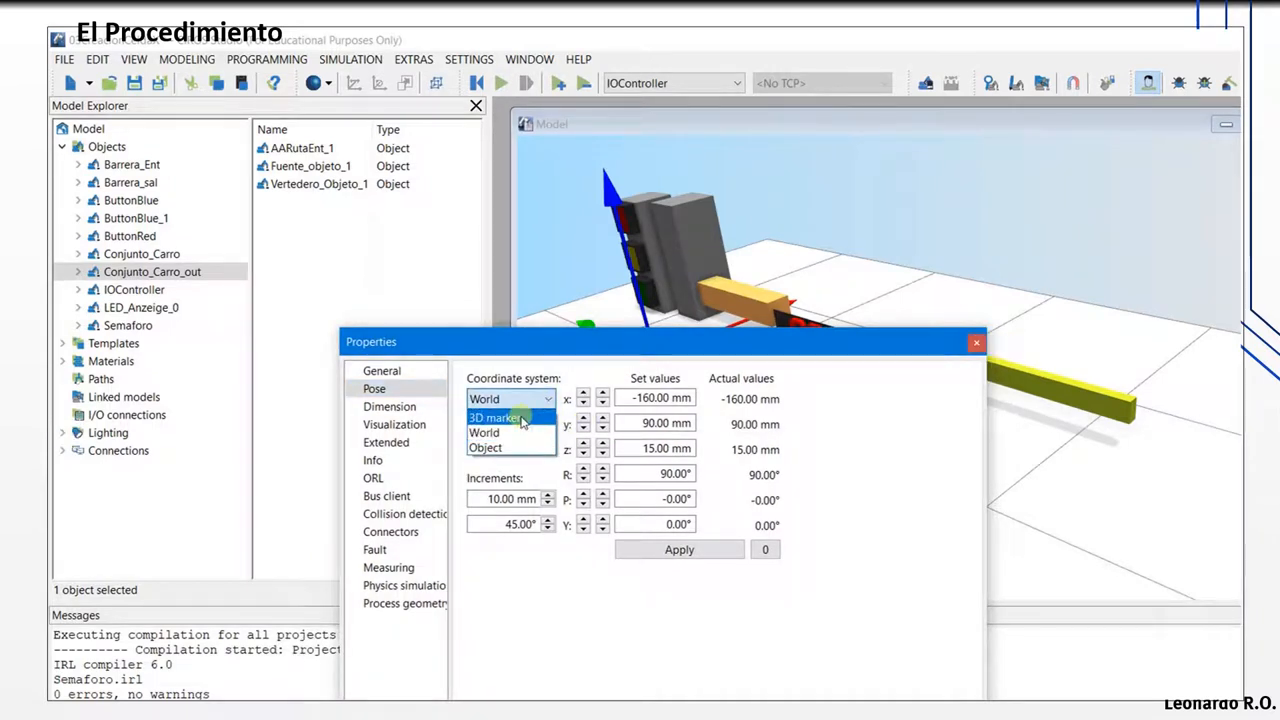
pyautogui.click(490, 447)
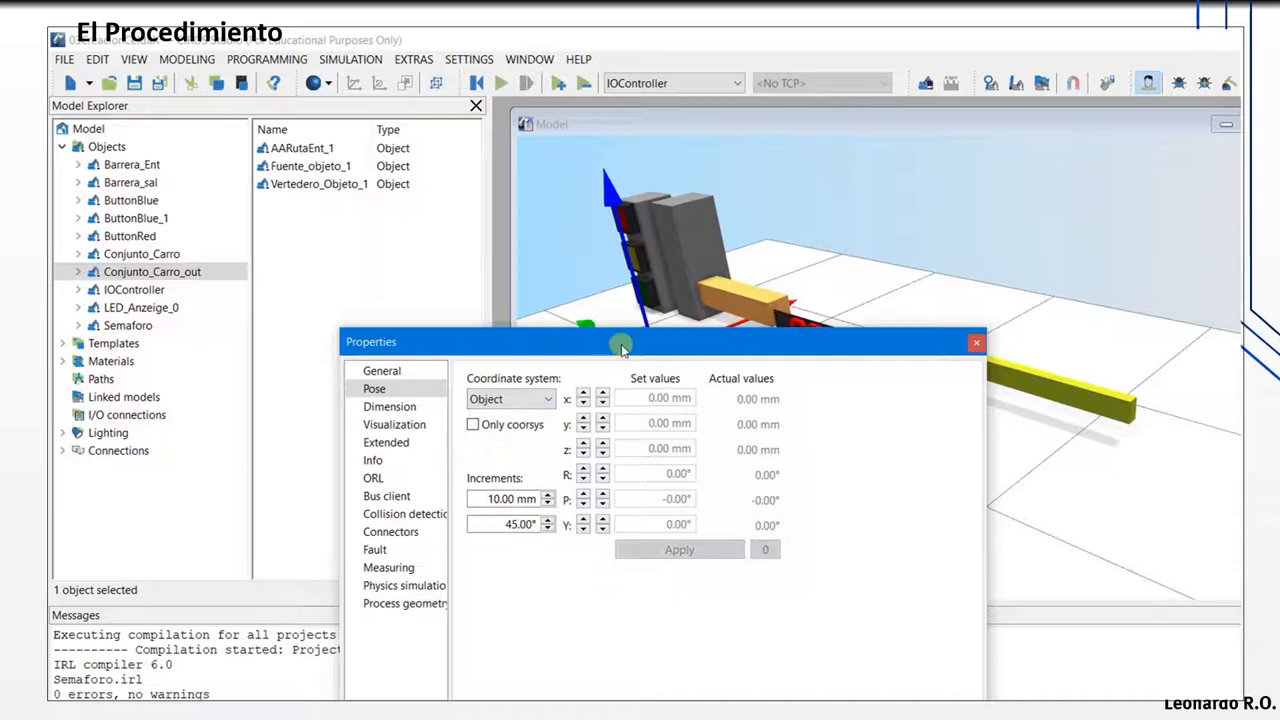
pyautogui.moveTo(622, 348); pyautogui.dragTo(565, 430)
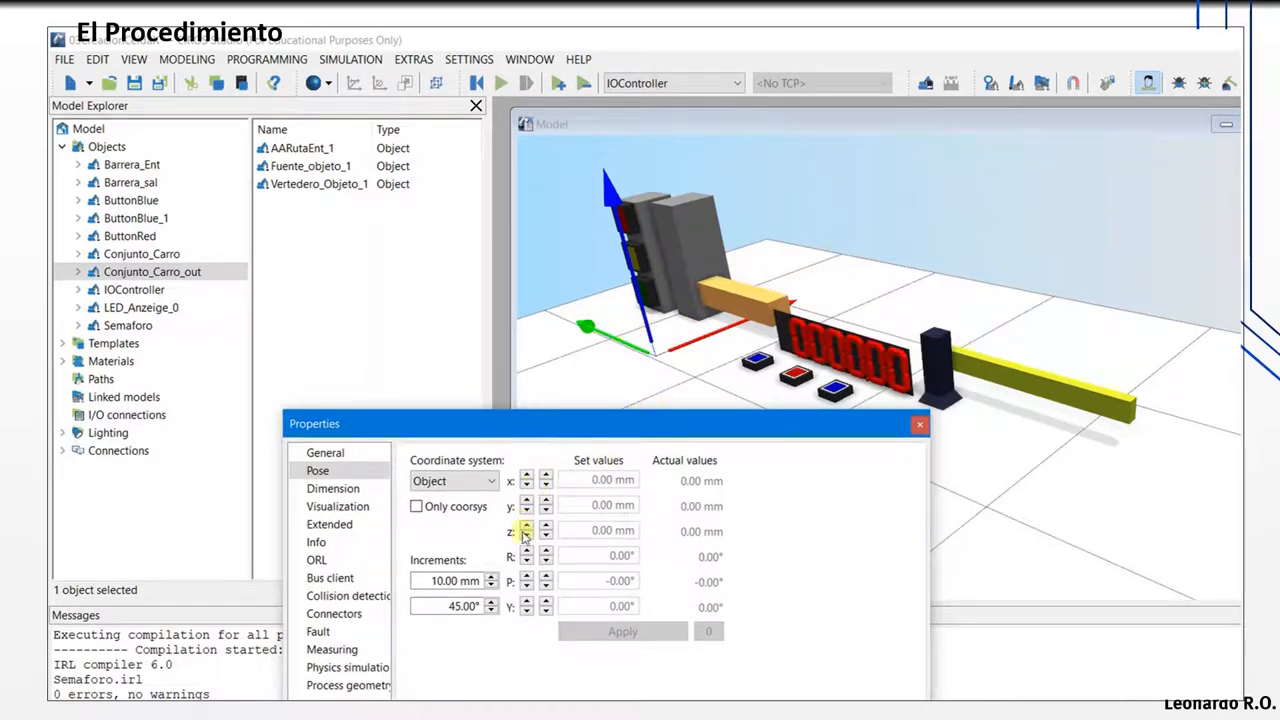
pyautogui.click(491, 482)
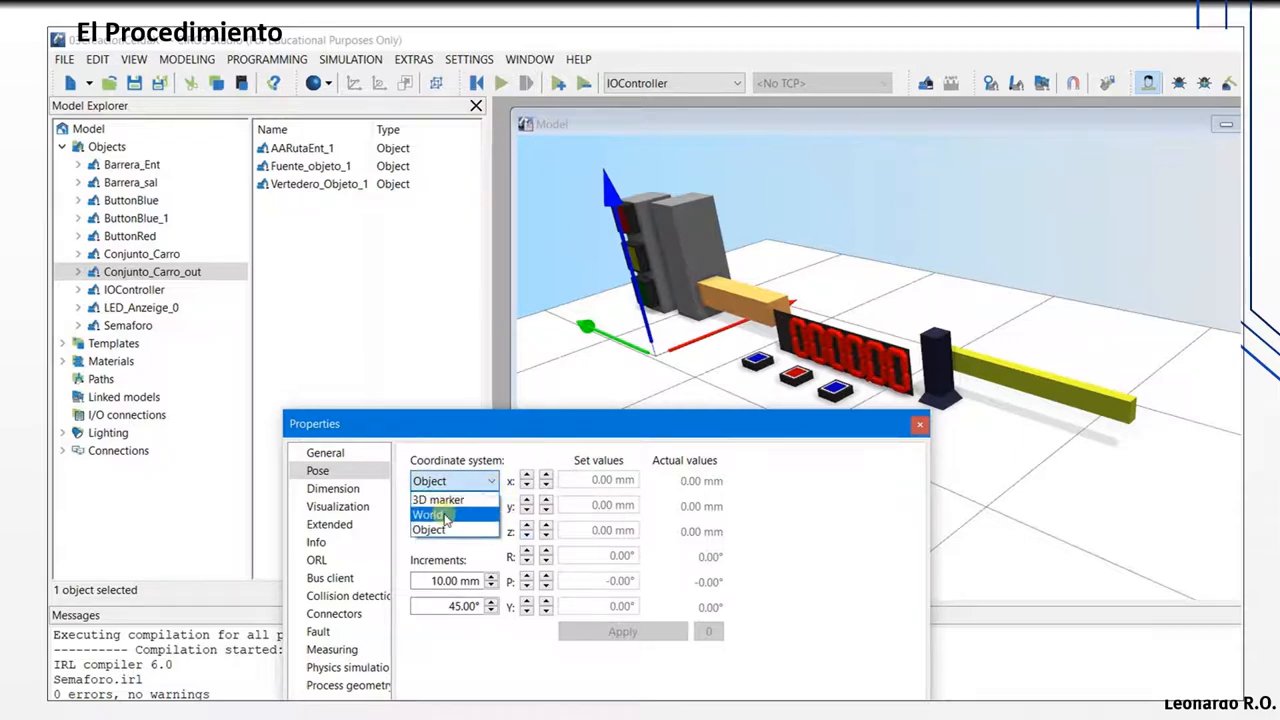
pyautogui.click(445, 517)
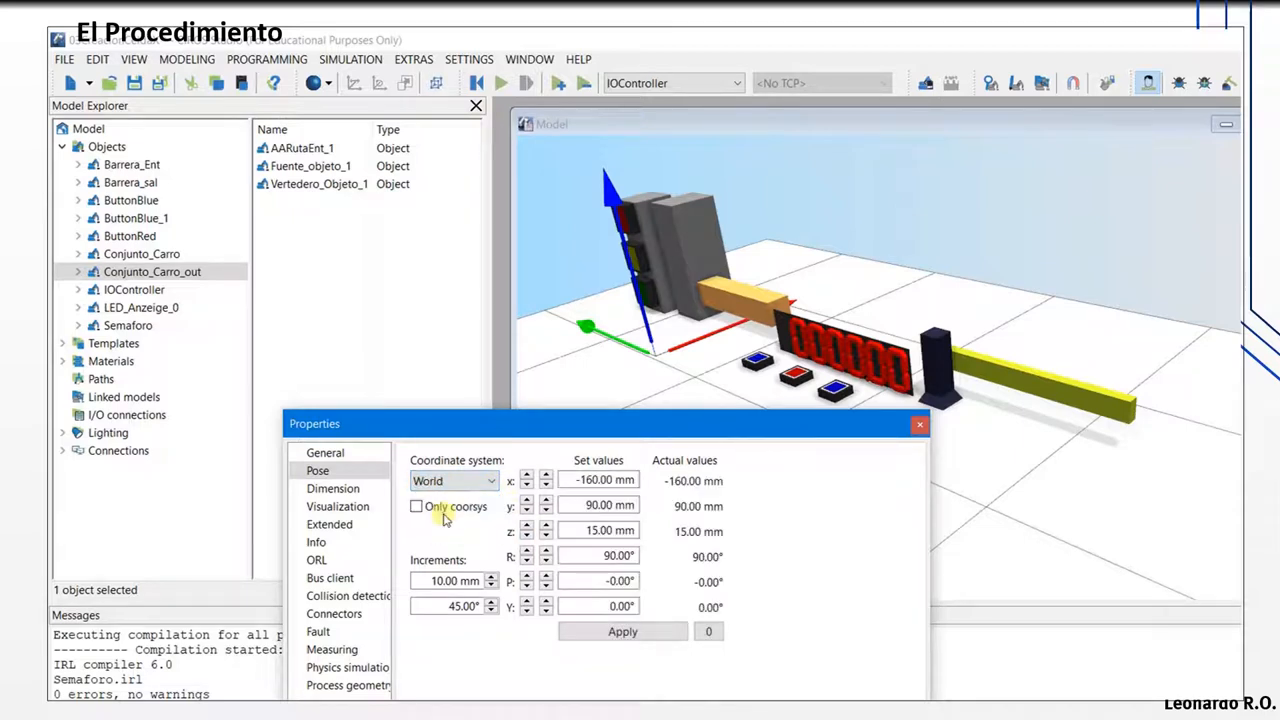
# Step: Move Conjunto_Carro_out to x 290 mm and y 360 mm in the World coordinate system
pyautogui.doubleClick(546, 481)
pyautogui.click(546, 474)
pyautogui.click(546, 474)
pyautogui.click(546, 475)
pyautogui.click(546, 475)
pyautogui.moveTo(546, 480); pyautogui.dragTo(546, 480)
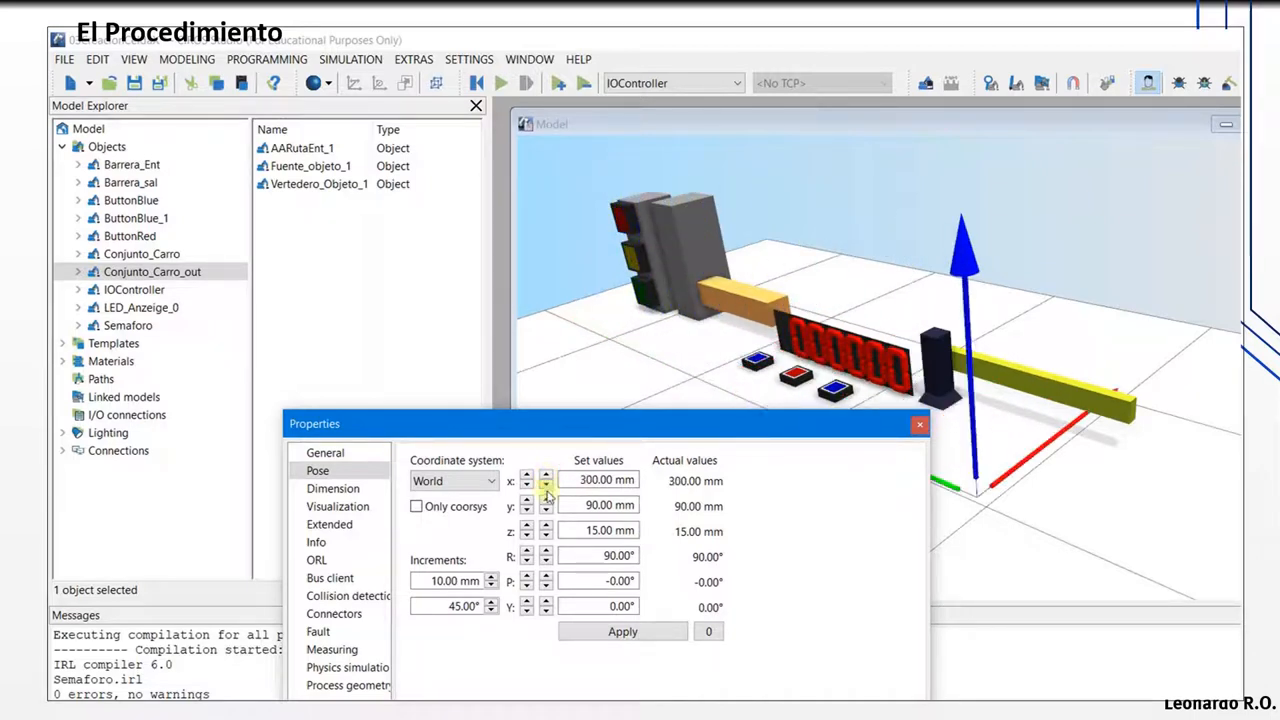
pyautogui.click(546, 487)
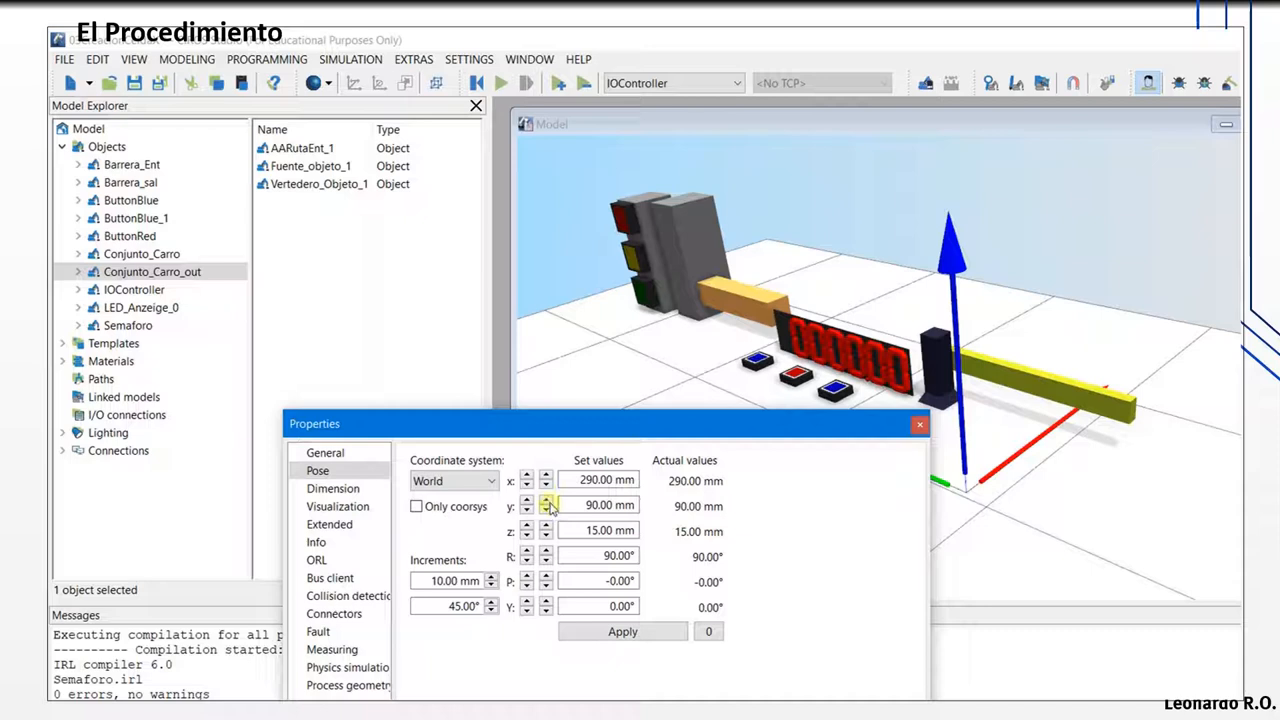
pyautogui.moveTo(546, 501); pyautogui.dragTo(547, 503)
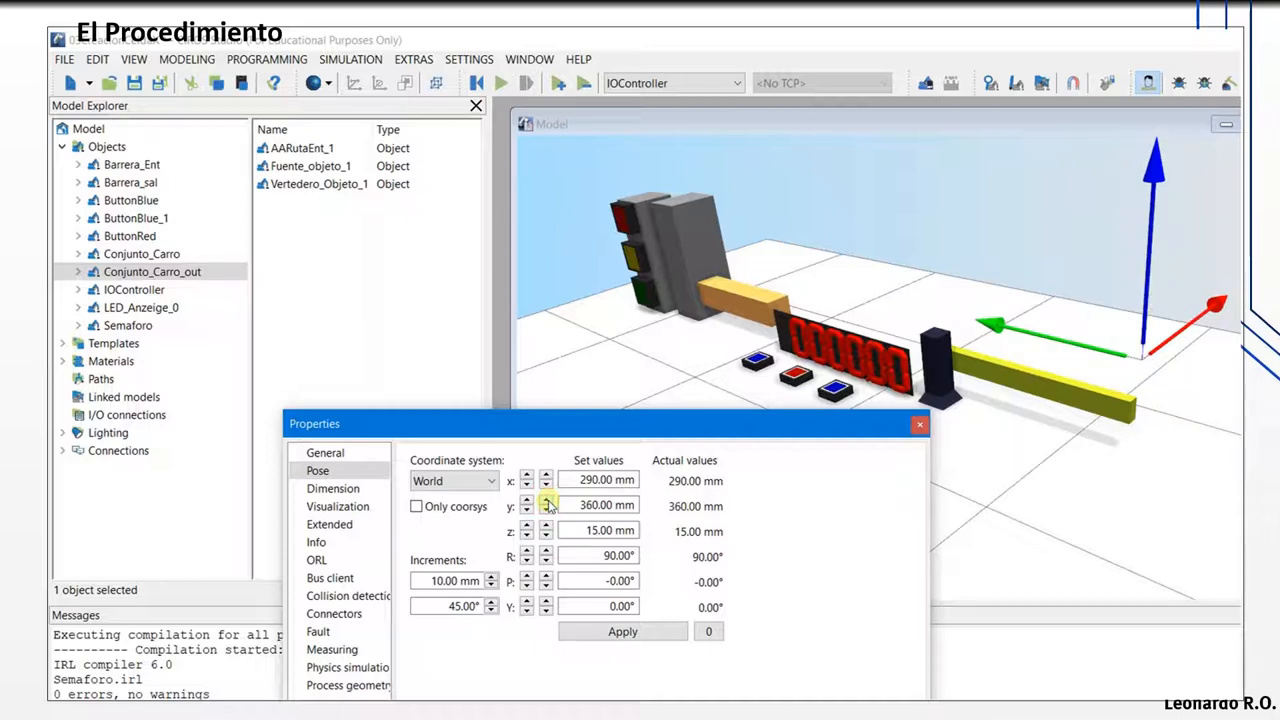
pyautogui.click(491, 484)
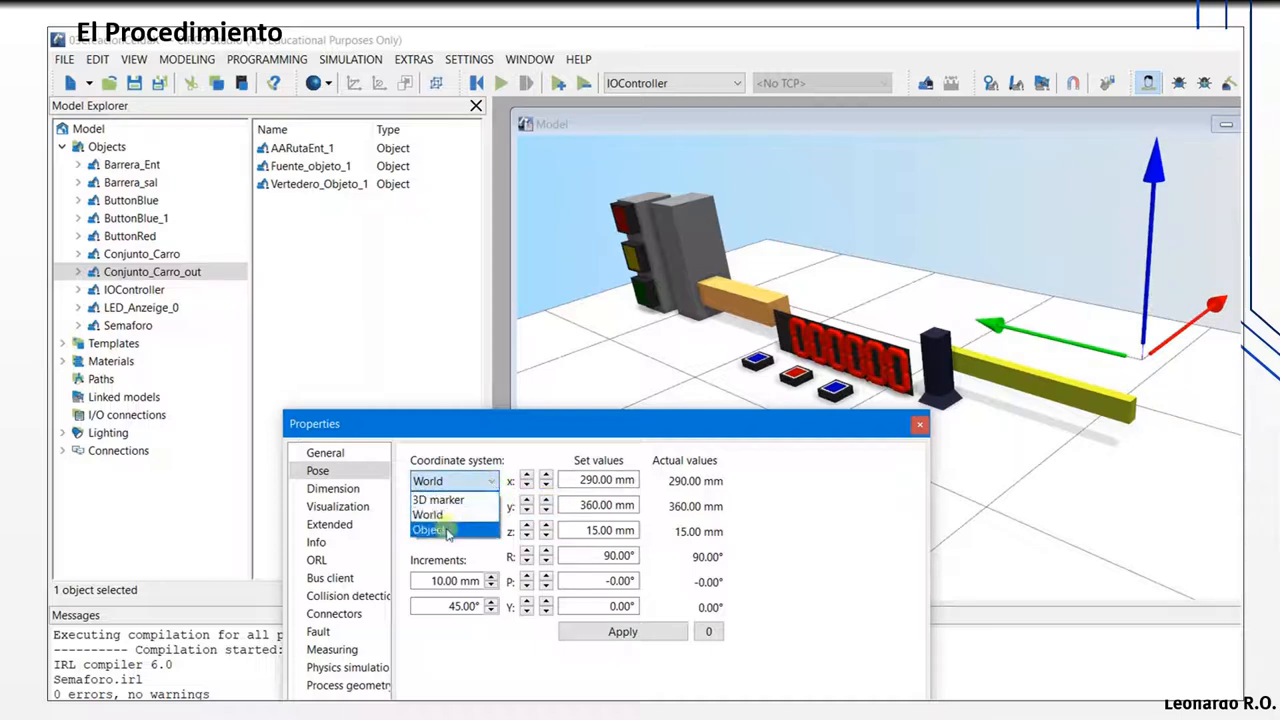
pyautogui.click(431, 530)
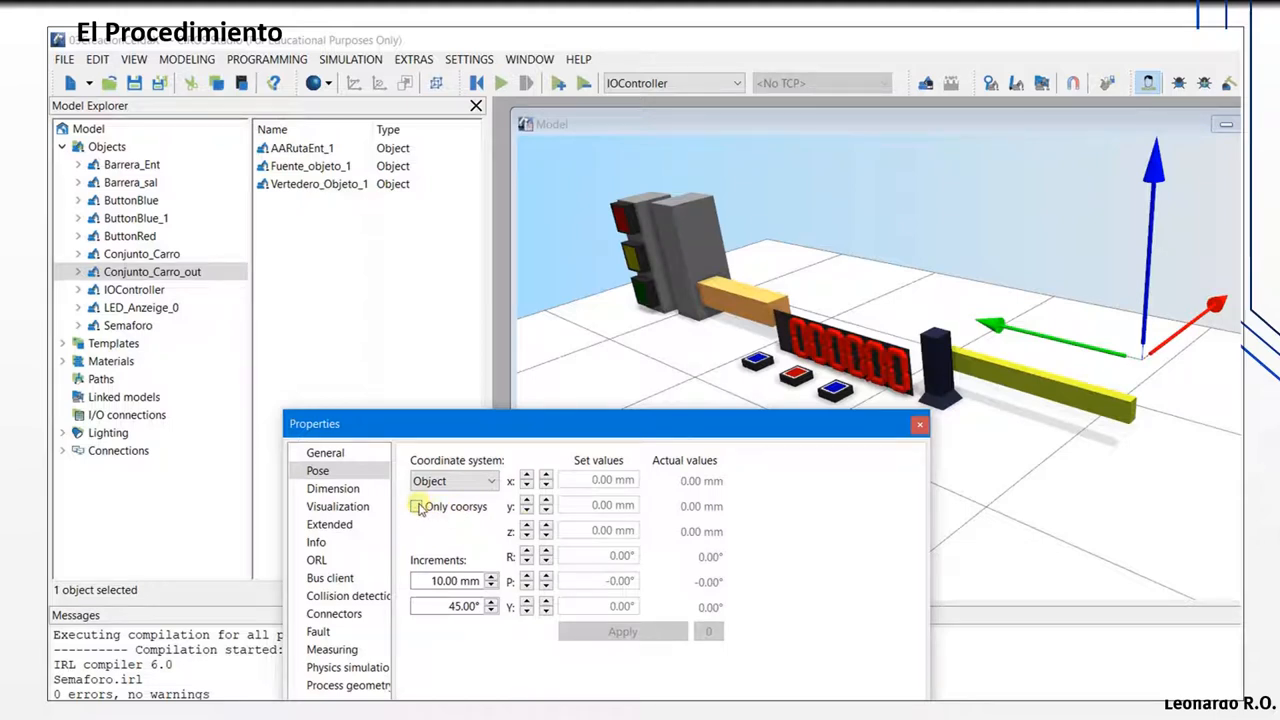
pyautogui.click(496, 483)
pyautogui.click(490, 497)
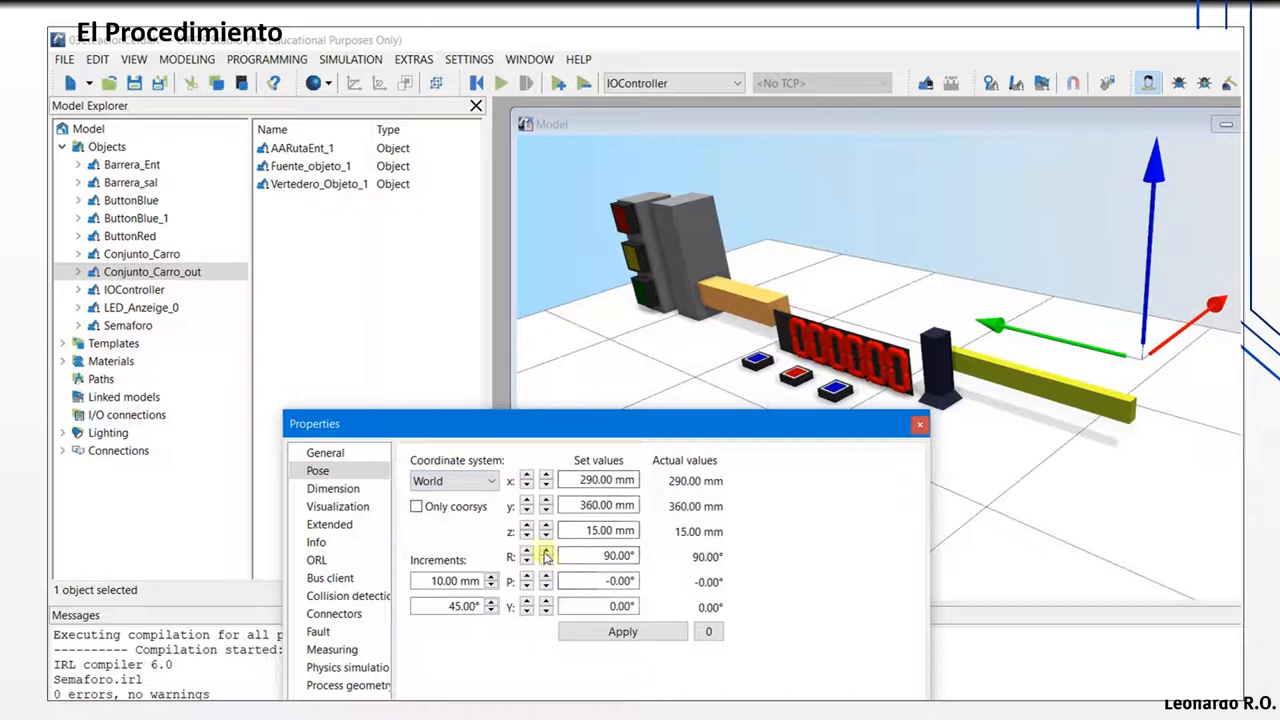
pyautogui.click(545, 555)
pyautogui.click(546, 563)
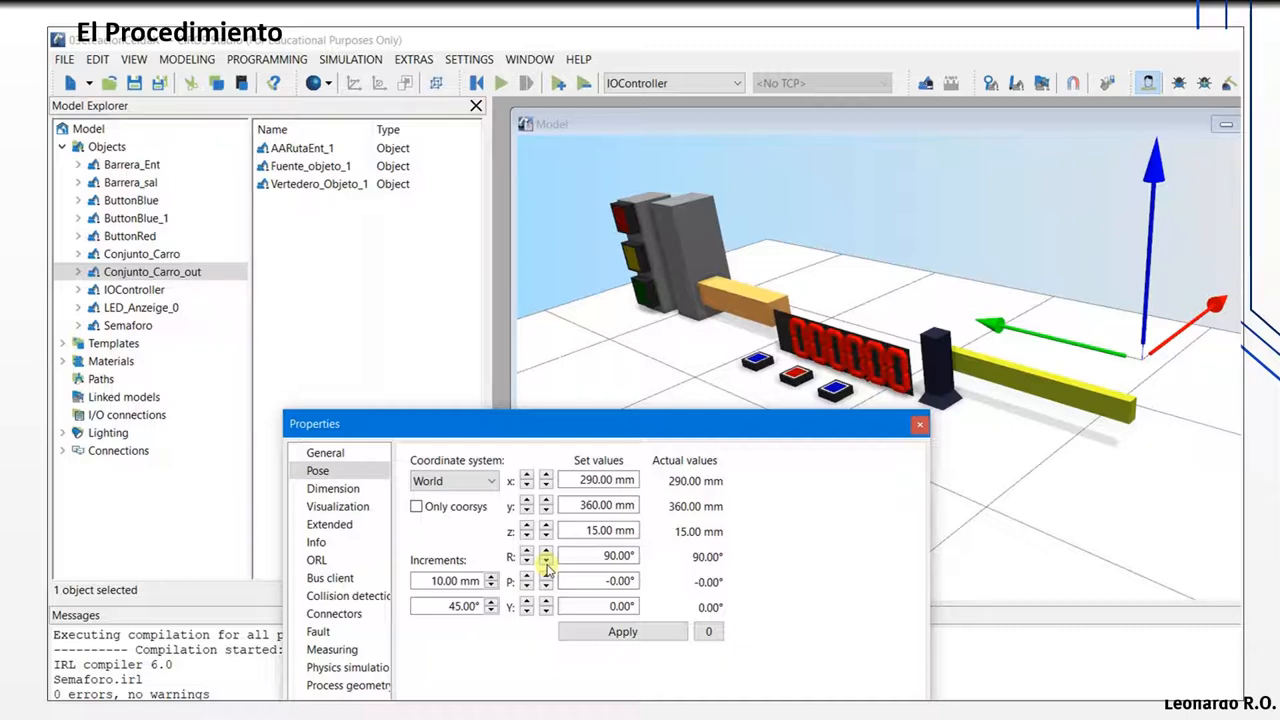
# Step: Set the x and y positions of Conjunto_Carro_out to 0 mm in World coordinates and apply them
pyautogui.moveTo(578, 480); pyautogui.dragTo(668, 484)
pyautogui.write('0')
pyautogui.press('Tab')
pyautogui.write('0')
pyautogui.press('Tab')
pyautogui.write('0')
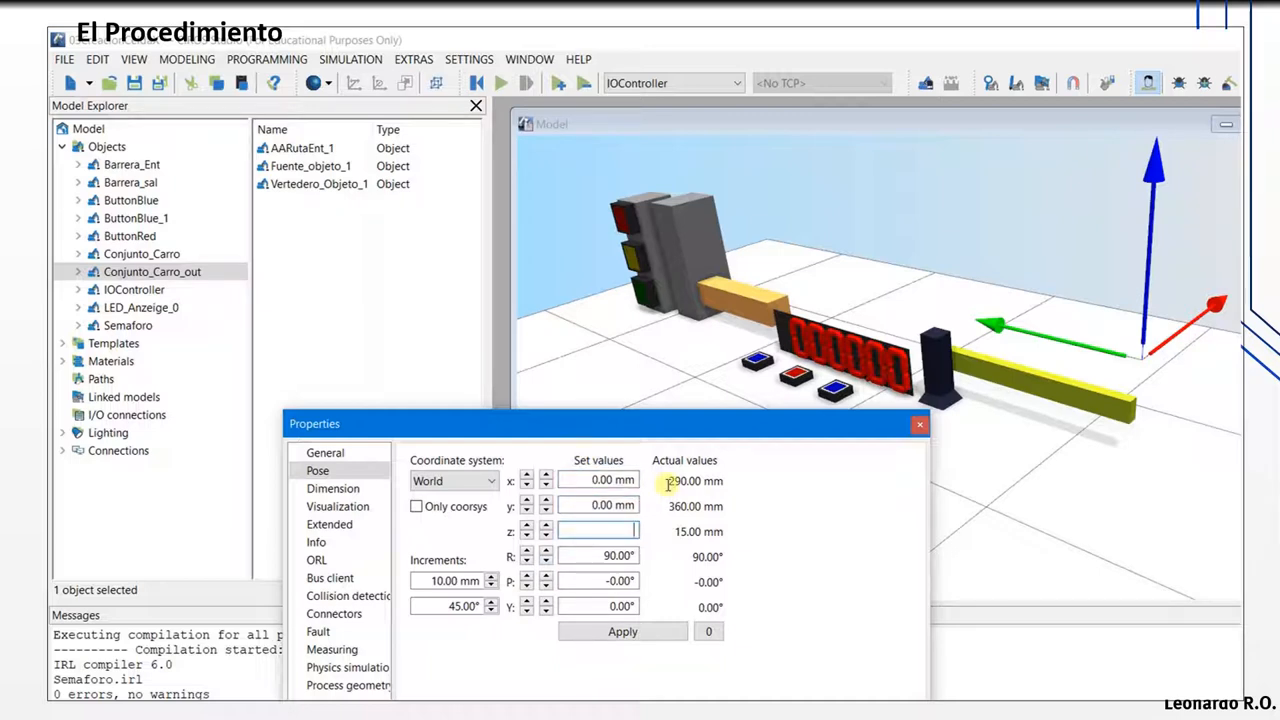
pyautogui.press('Tab')
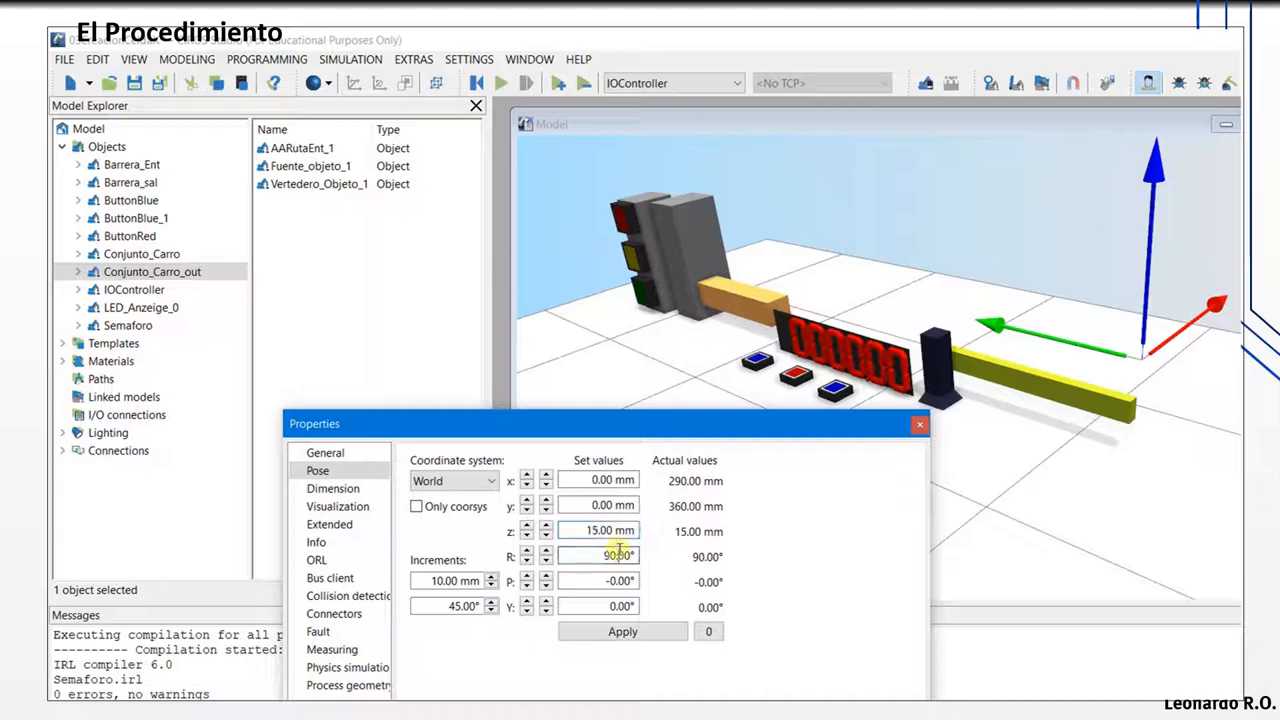
pyautogui.click(658, 633)
pyautogui.click(641, 634)
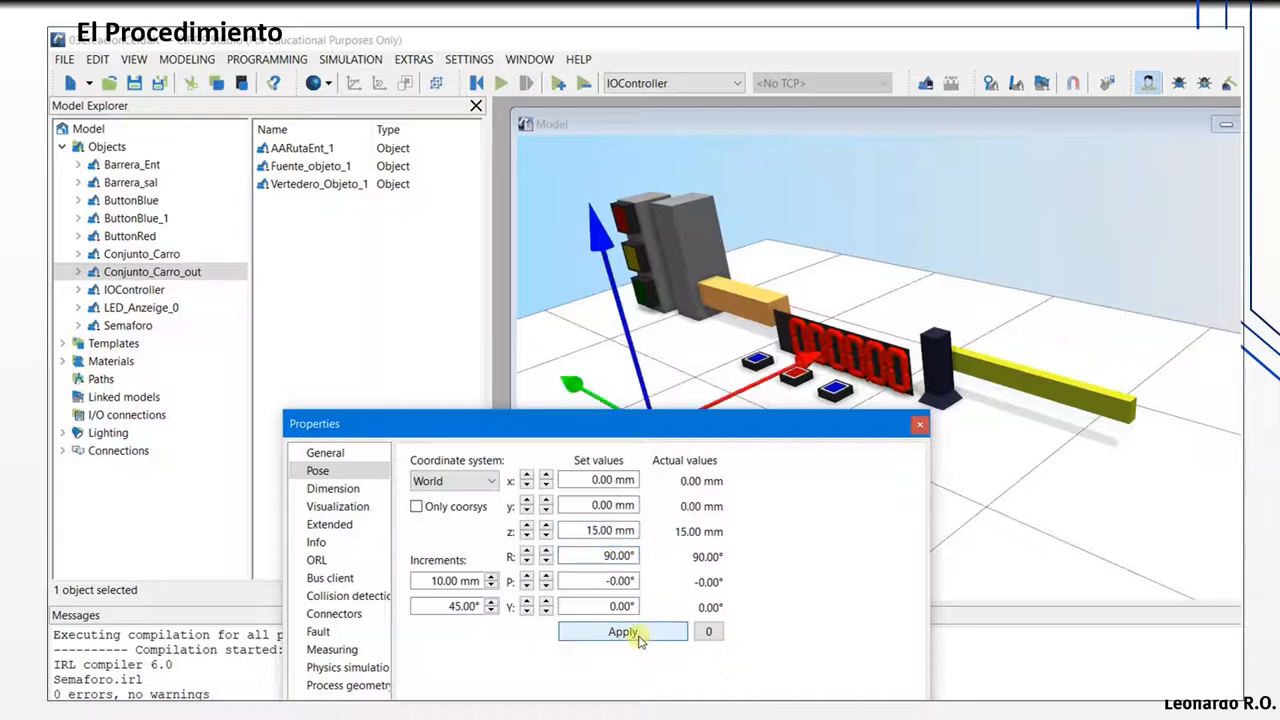
# Step: Rotate Conjunto_Carro_out to an R angle of -90° in 45° increments
pyautogui.moveTo(668, 424); pyautogui.dragTo(1161, 284)
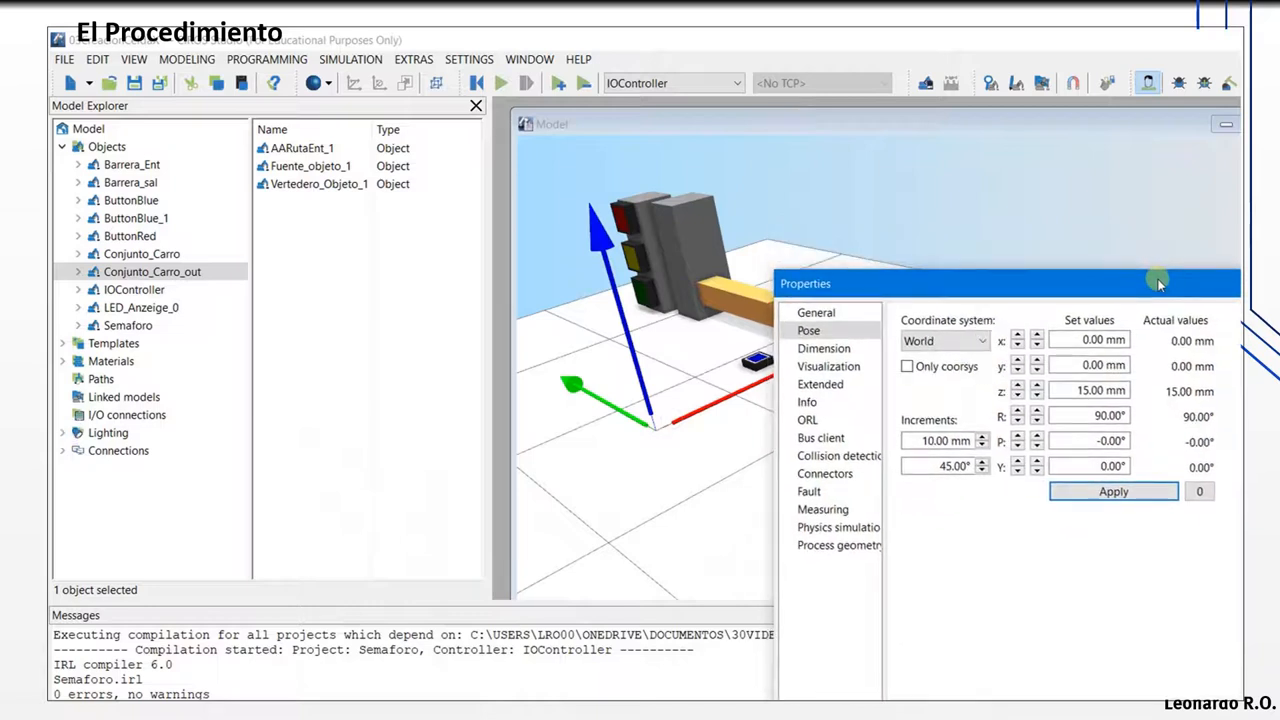
pyautogui.click(1036, 422)
pyautogui.click(1036, 424)
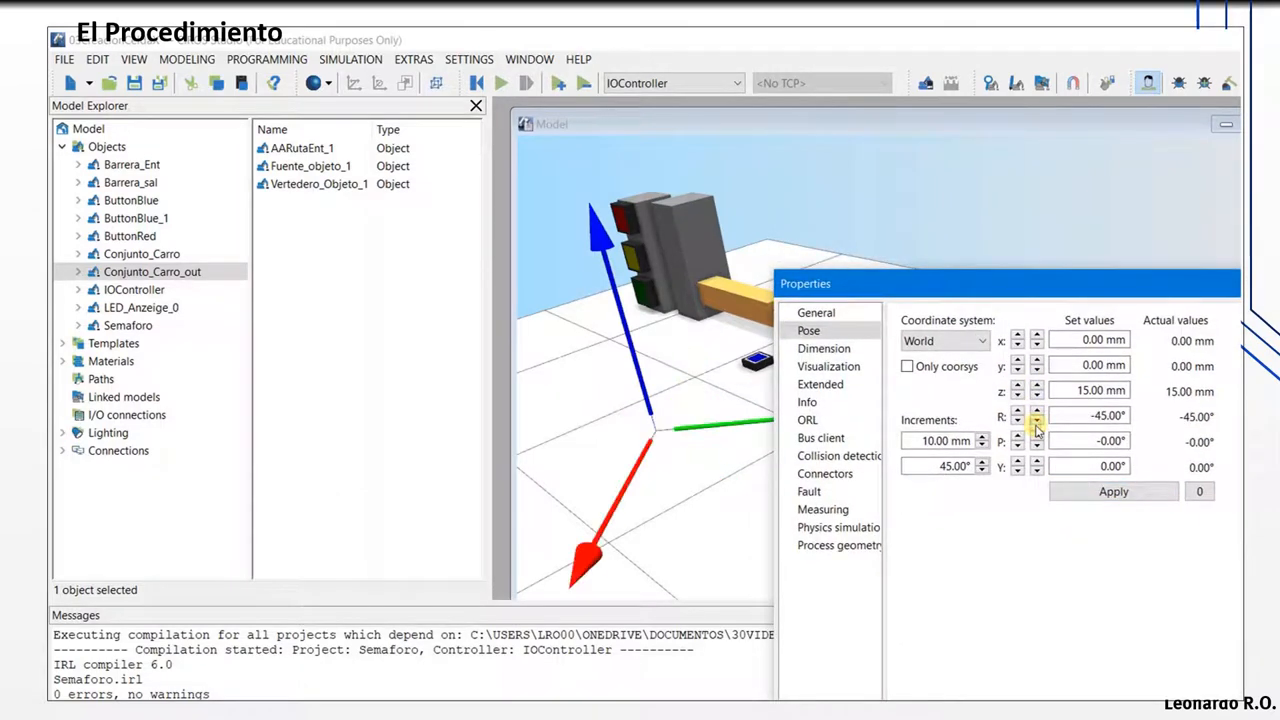
pyautogui.click(1036, 424)
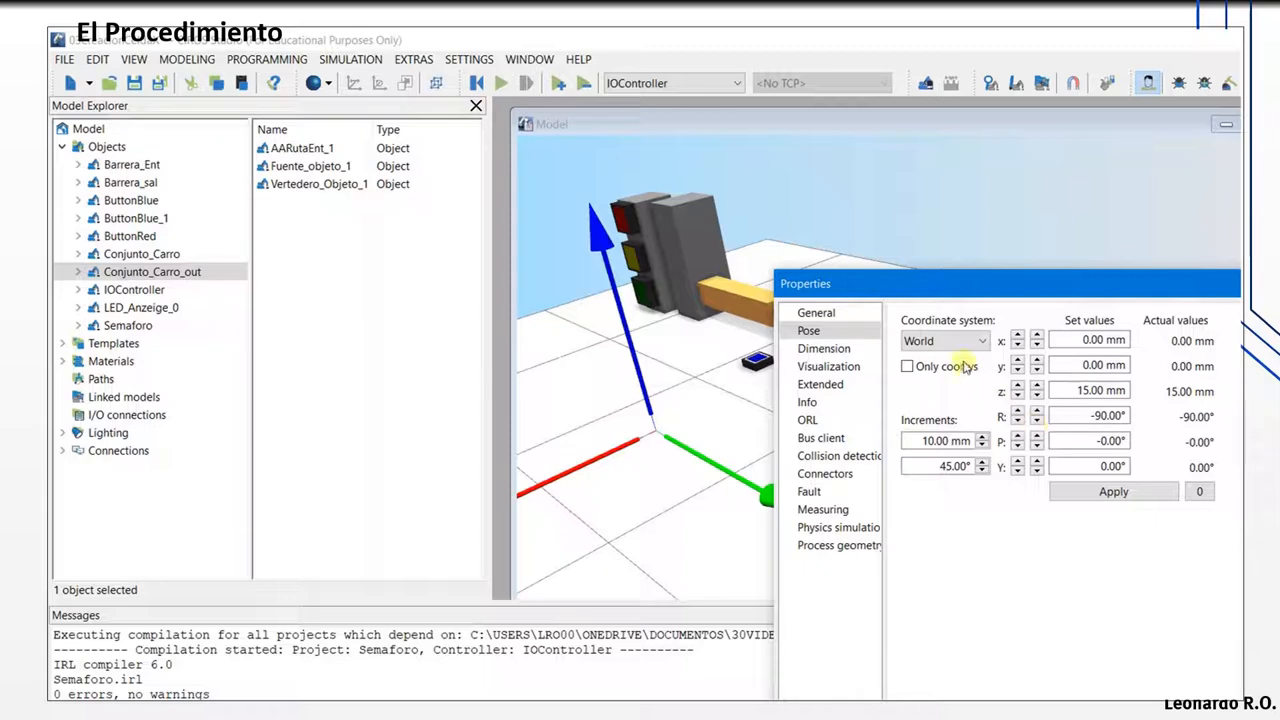
# Step: Set the rotated Conjunto_Carro_out to x 290 mm and y 360 mm, apply the pose and close its properties
pyautogui.moveTo(1073, 342); pyautogui.dragTo(1176, 342)
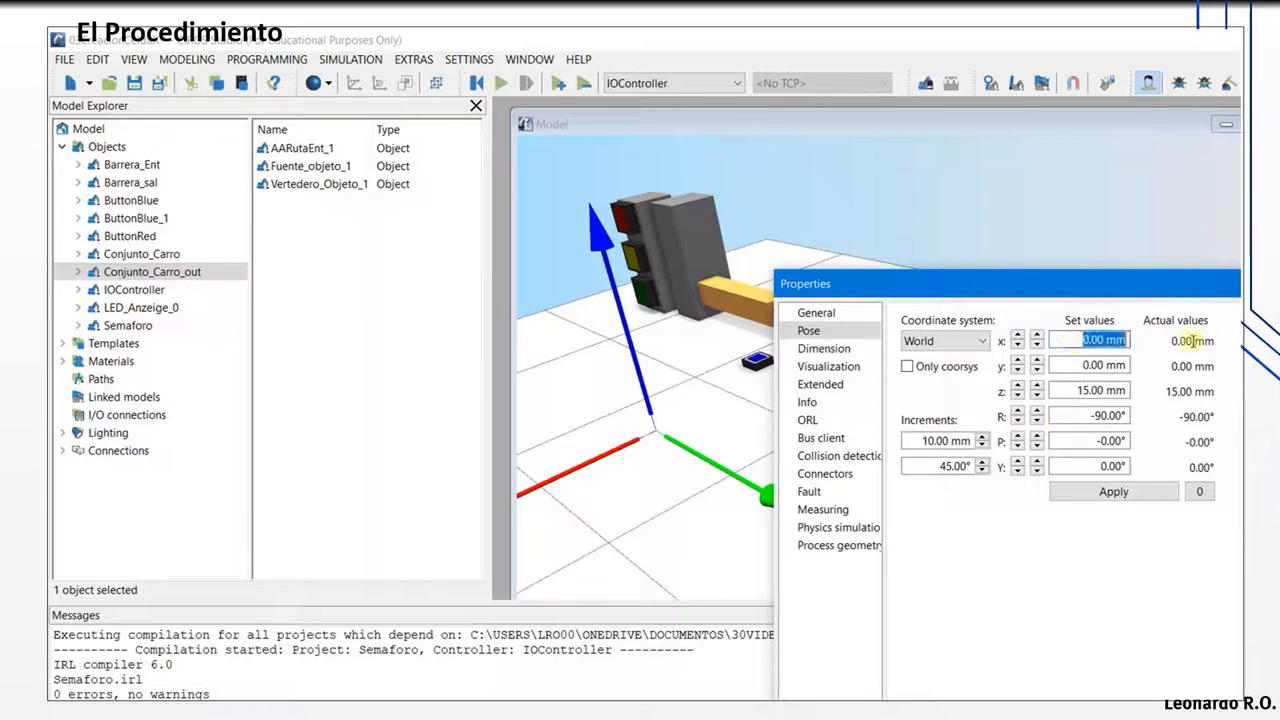
pyautogui.write('290')
pyautogui.press('Tab')
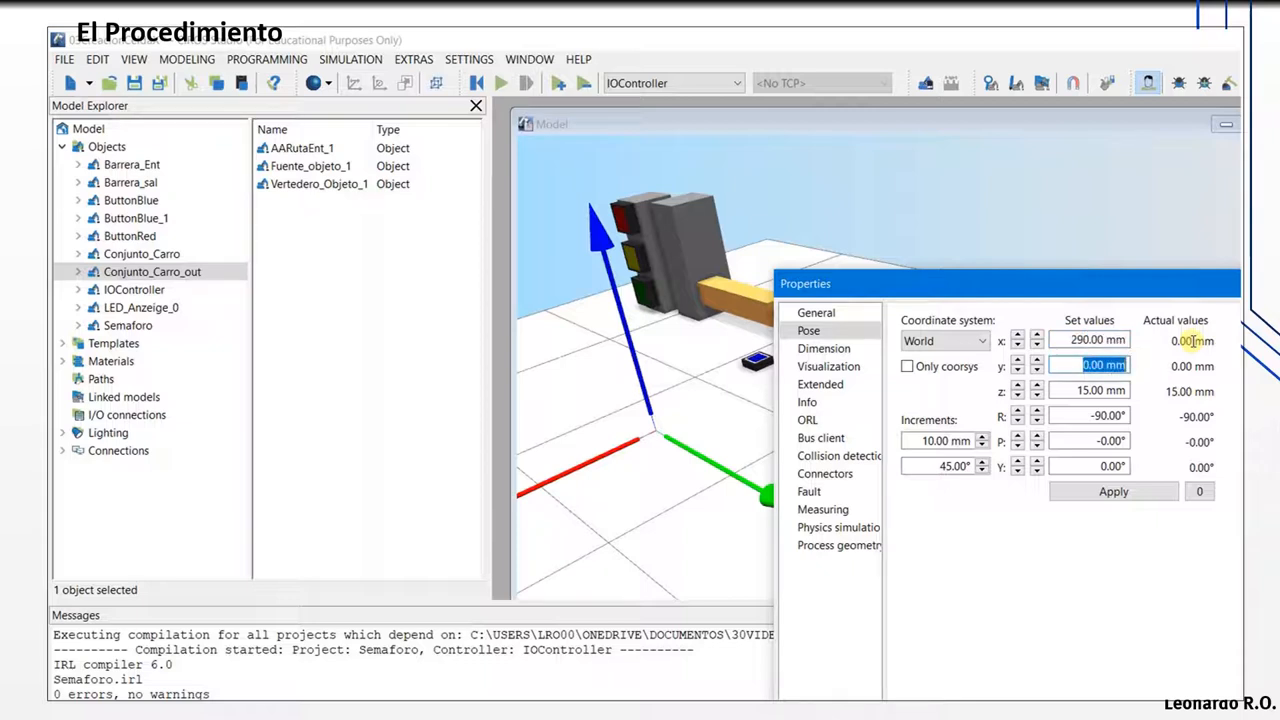
pyautogui.write('360')
pyautogui.press('Tab')
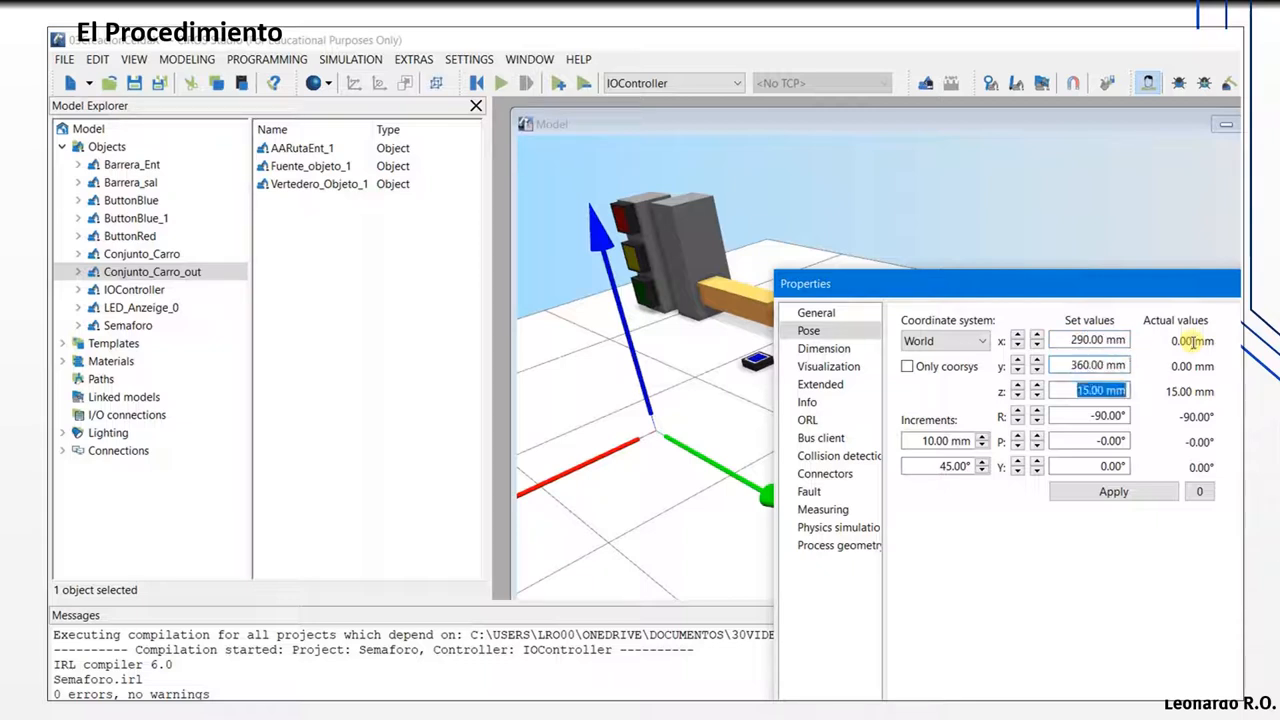
pyautogui.click(1106, 495)
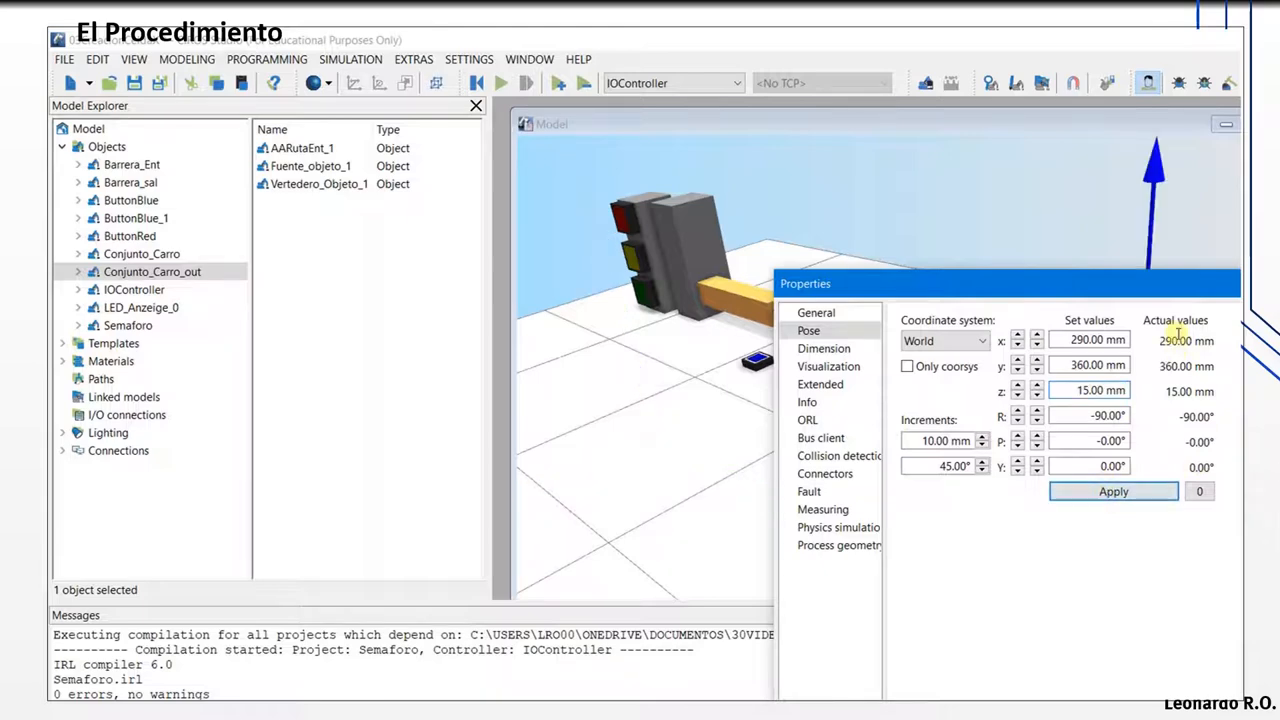
pyautogui.moveTo(1177, 290); pyautogui.dragTo(509, 434)
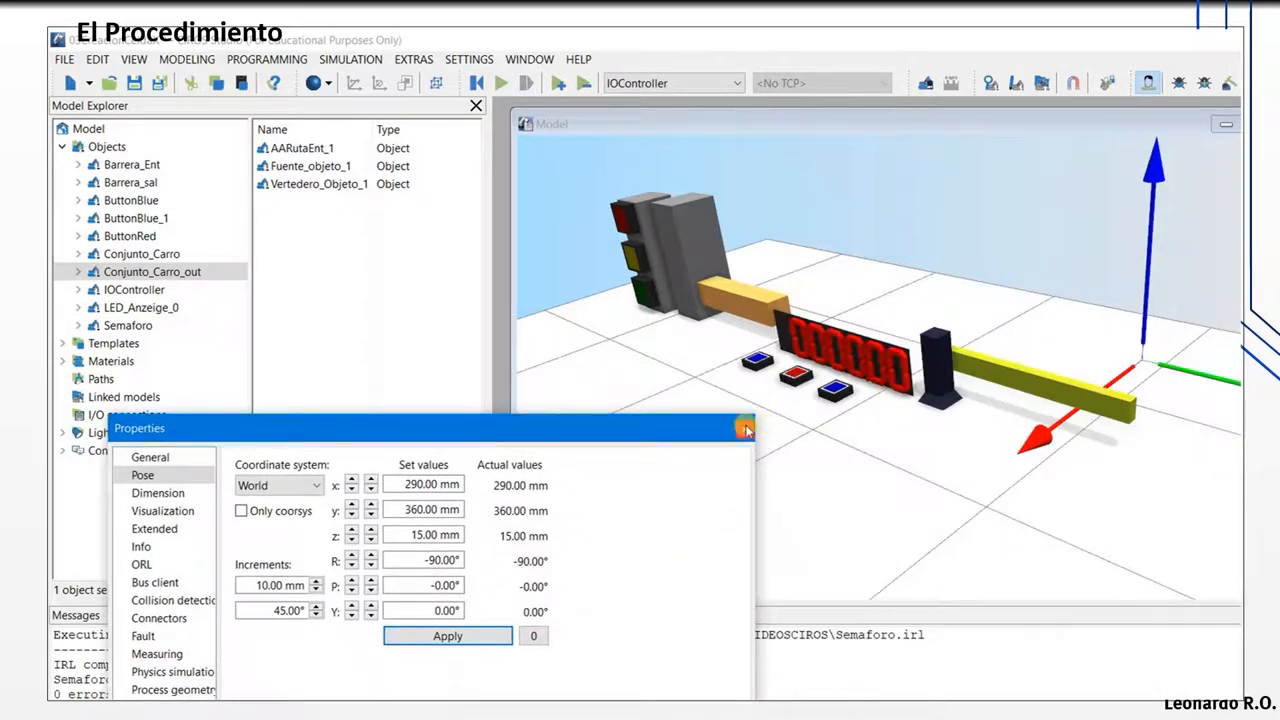
pyautogui.click(747, 430)
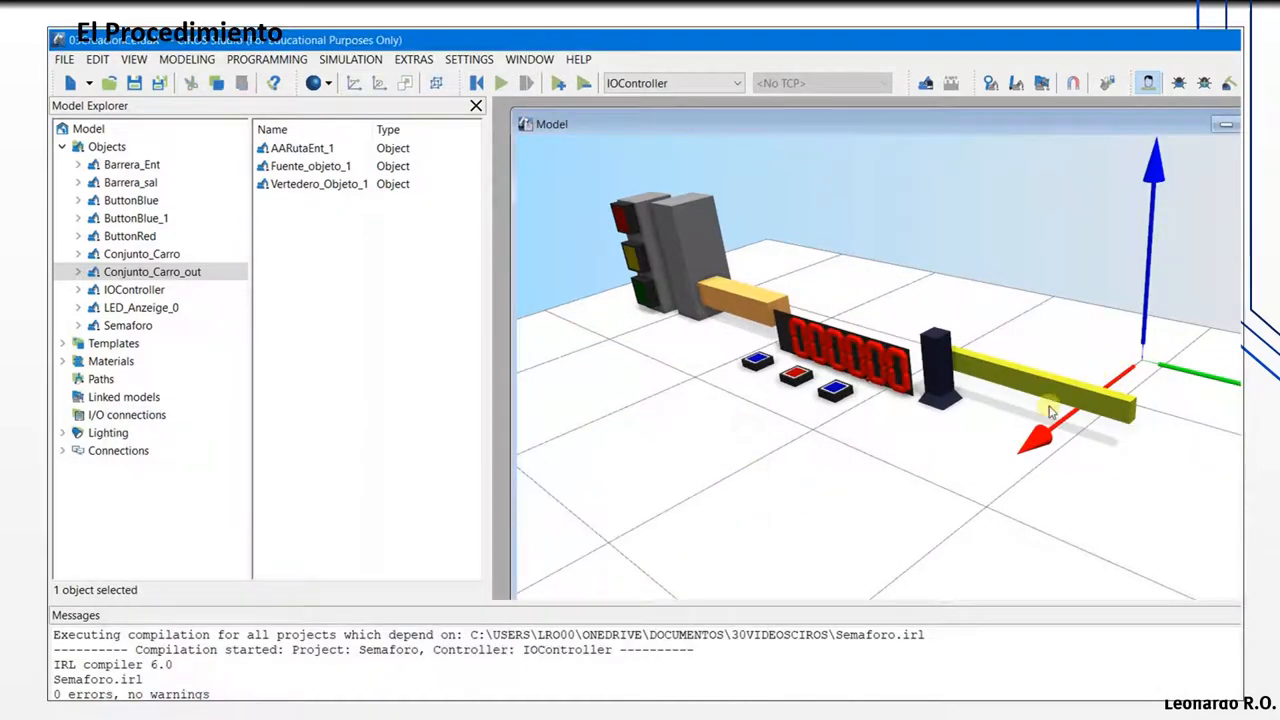
# Step: Set the World x position of Conjunto_Carro_out to 250 mm in 10 mm increments and close its properties
pyautogui.scroll(-3, 1055, 442)
pyautogui.moveTo(1059, 472); pyautogui.dragTo(1123, 509, button='middle')
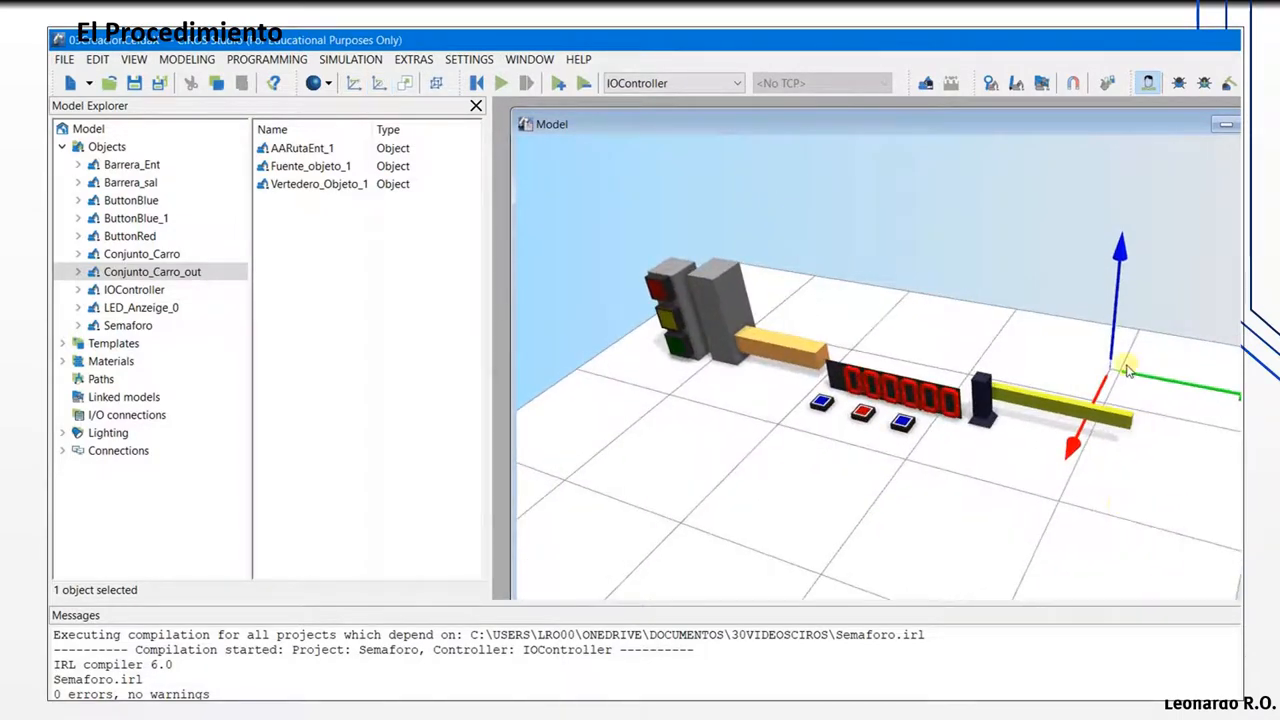
pyautogui.rightClick(158, 272)
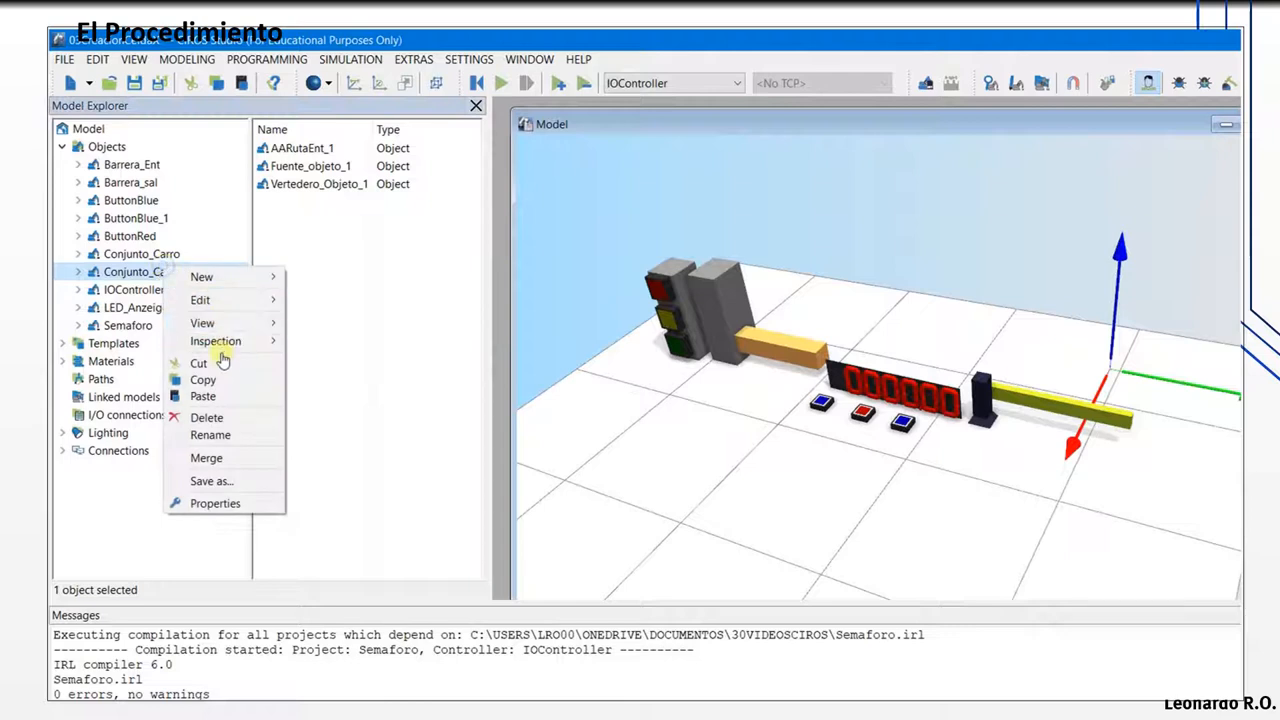
pyautogui.moveTo(812, 473); pyautogui.dragTo(661, 473, button='middle')
pyautogui.rightClick(155, 272)
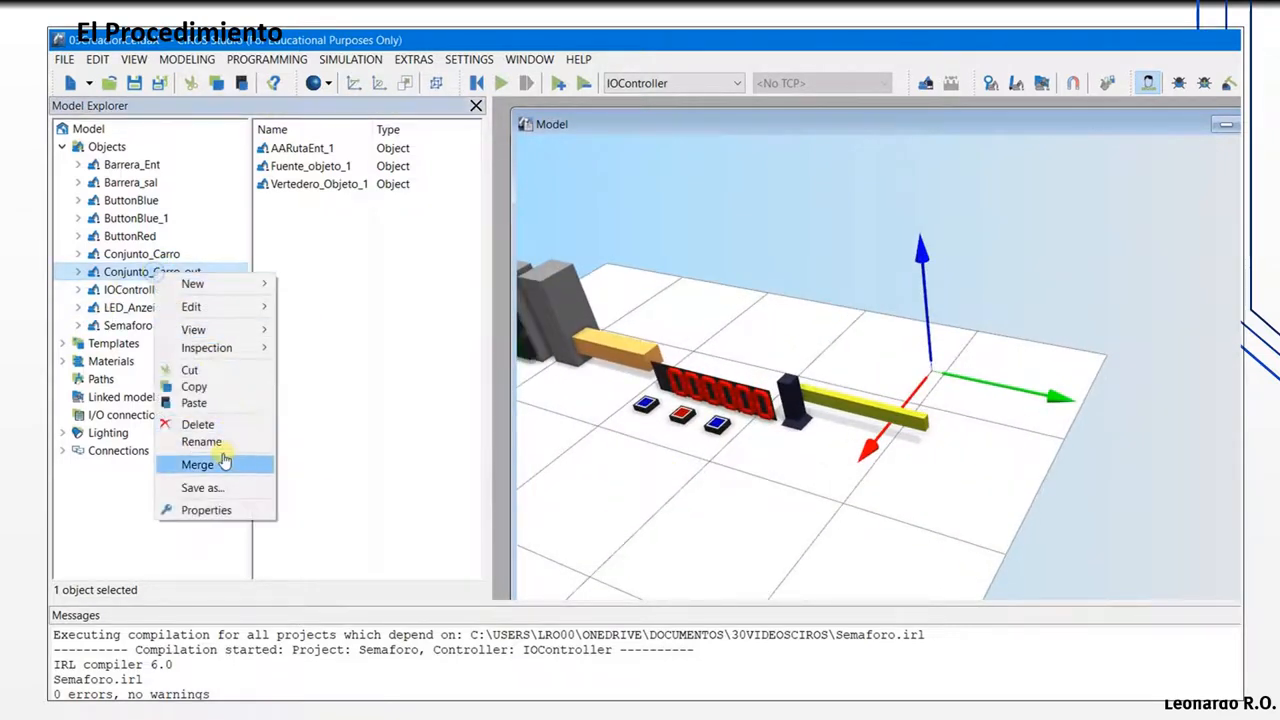
pyautogui.click(205, 511)
pyautogui.moveTo(360, 425); pyautogui.dragTo(355, 367)
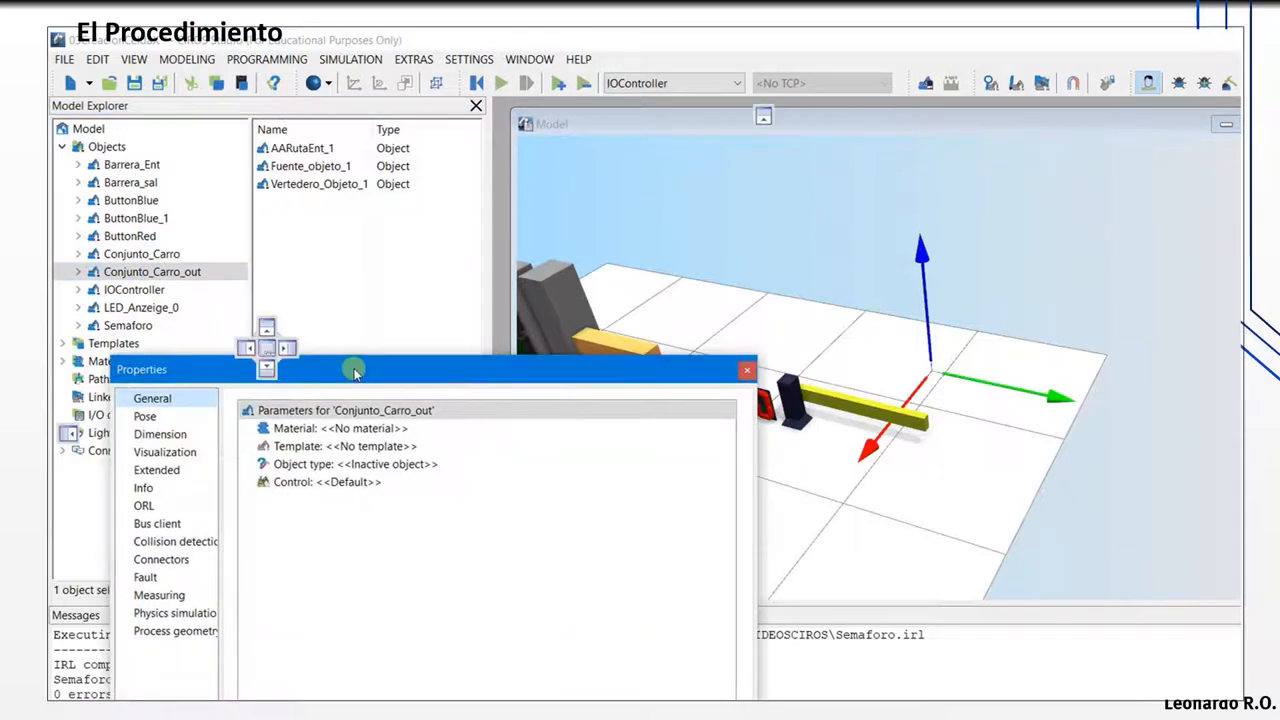
pyautogui.click(145, 416)
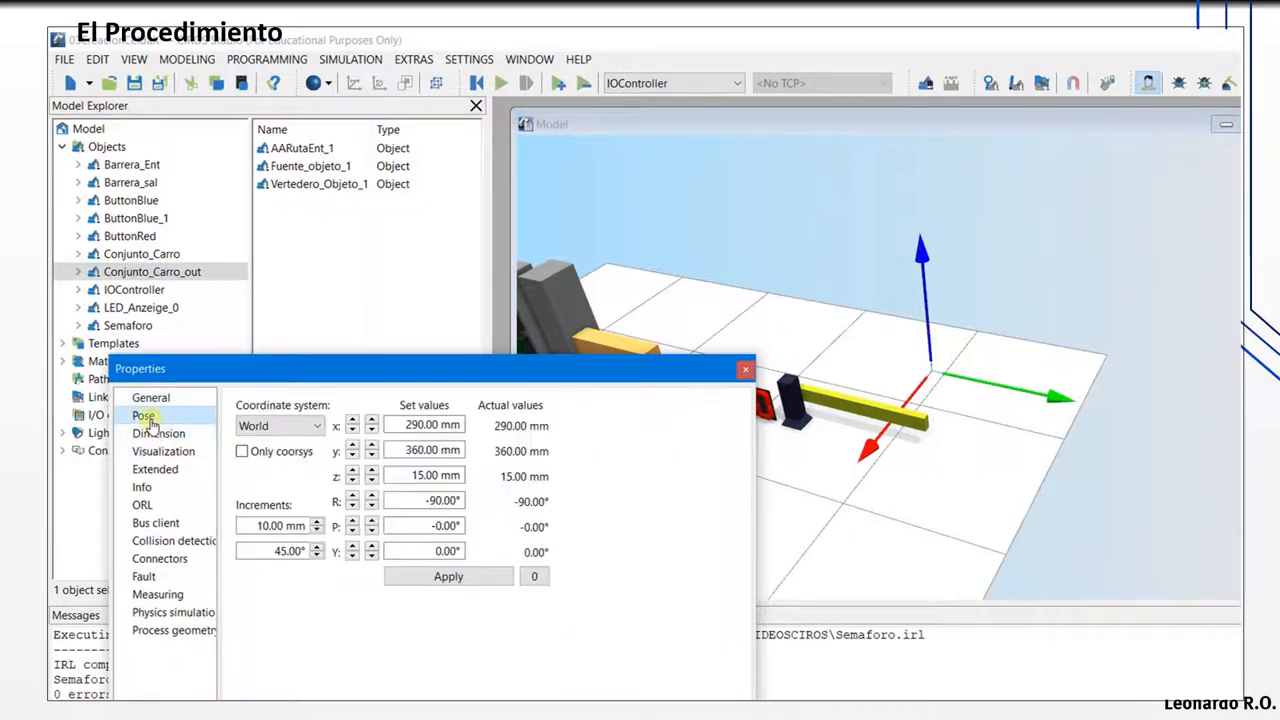
pyautogui.click(372, 431)
pyautogui.click(372, 431)
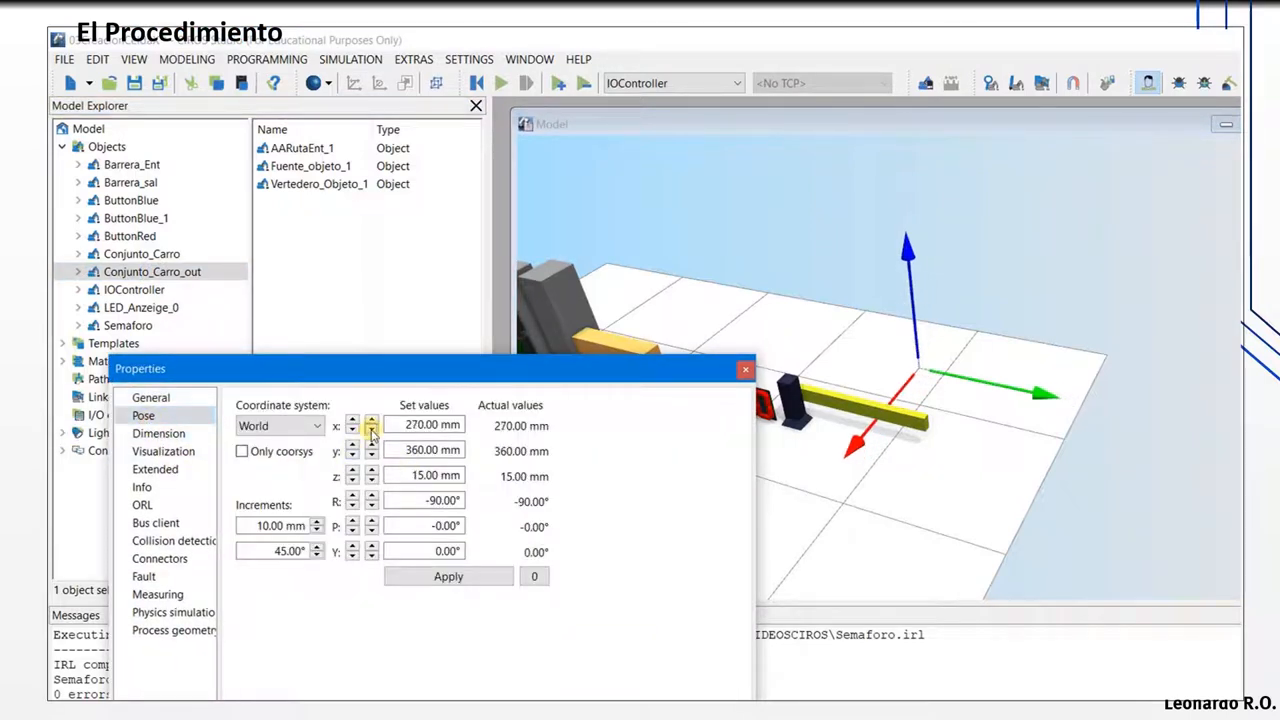
pyautogui.click(372, 431)
pyautogui.click(372, 431)
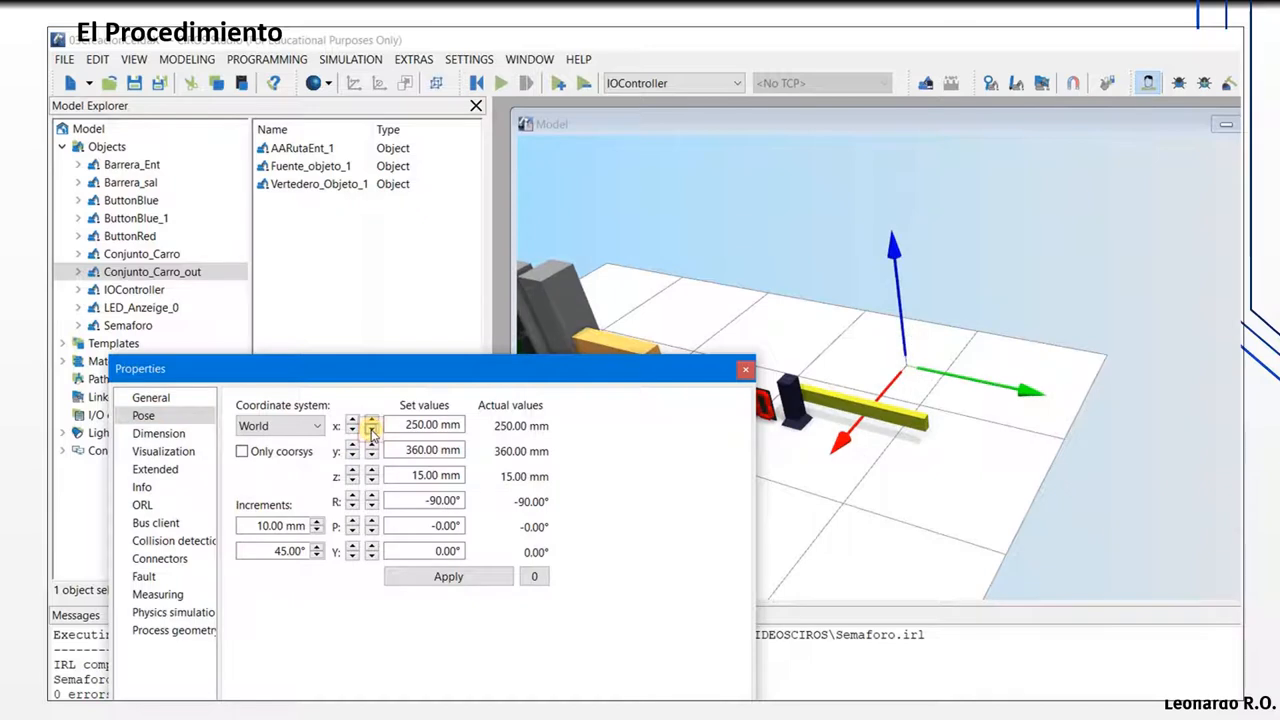
pyautogui.click(750, 372)
# Step: Examine the locations of AARutaEnt_1, Fuente_objeto_1 and Vertedero_Objeto_1 within Conjunto_Carro_out in the model
pyautogui.click(79, 272)
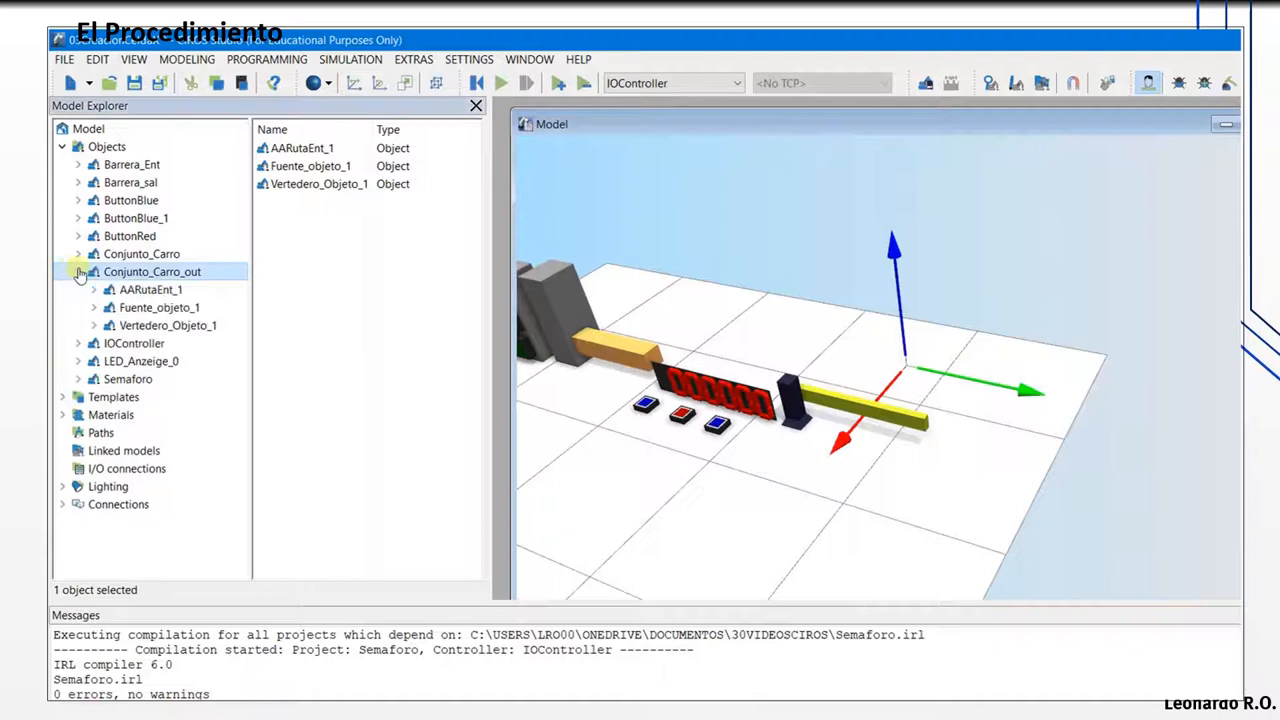
pyautogui.click(152, 290)
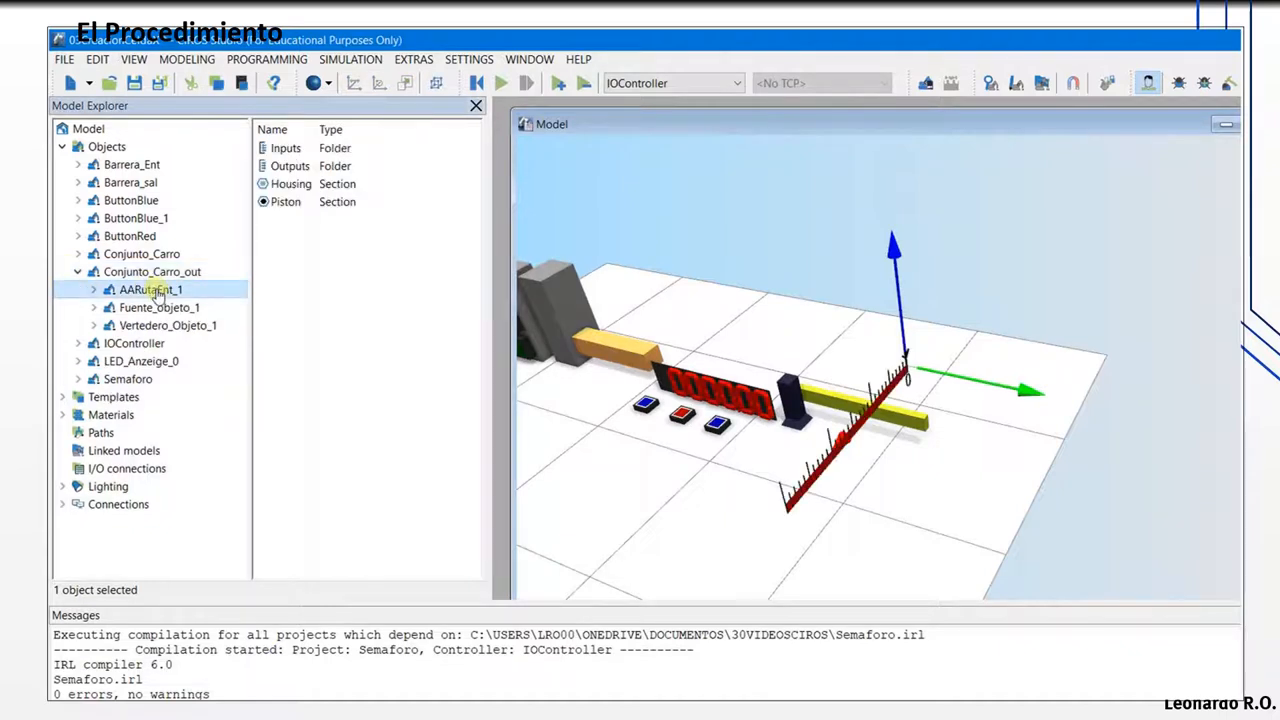
pyautogui.click(157, 310)
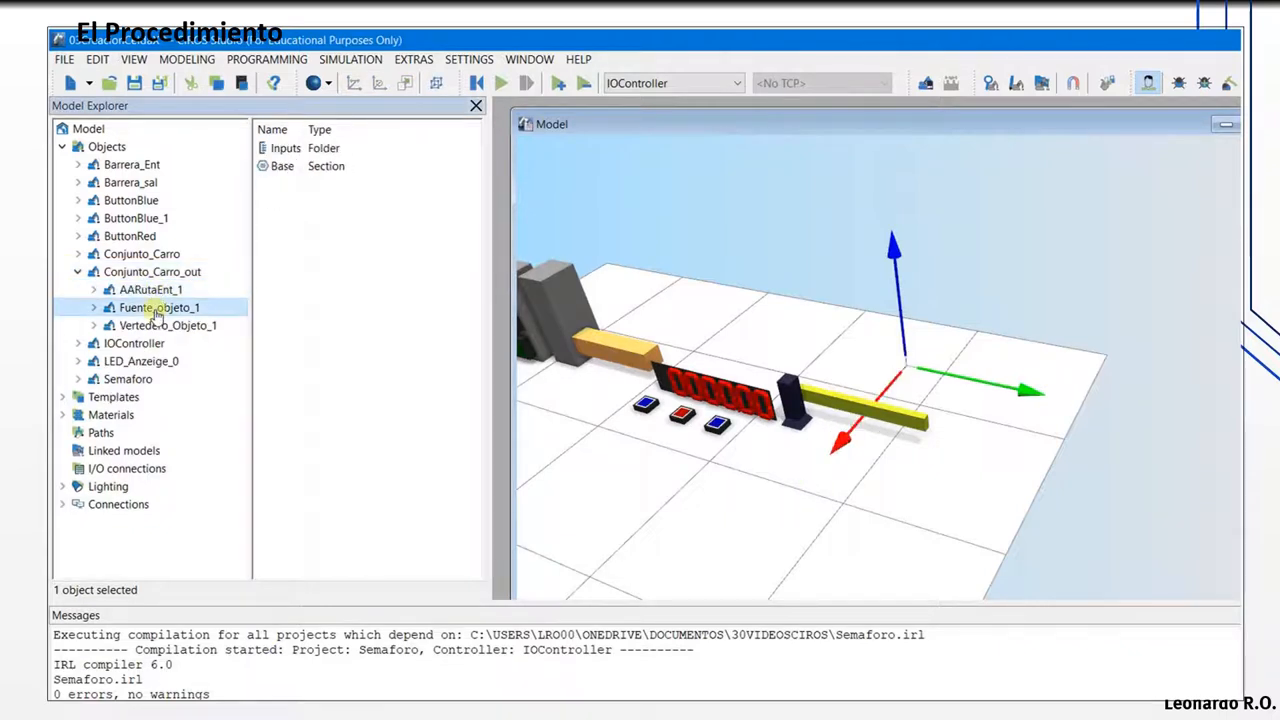
pyautogui.click(155, 327)
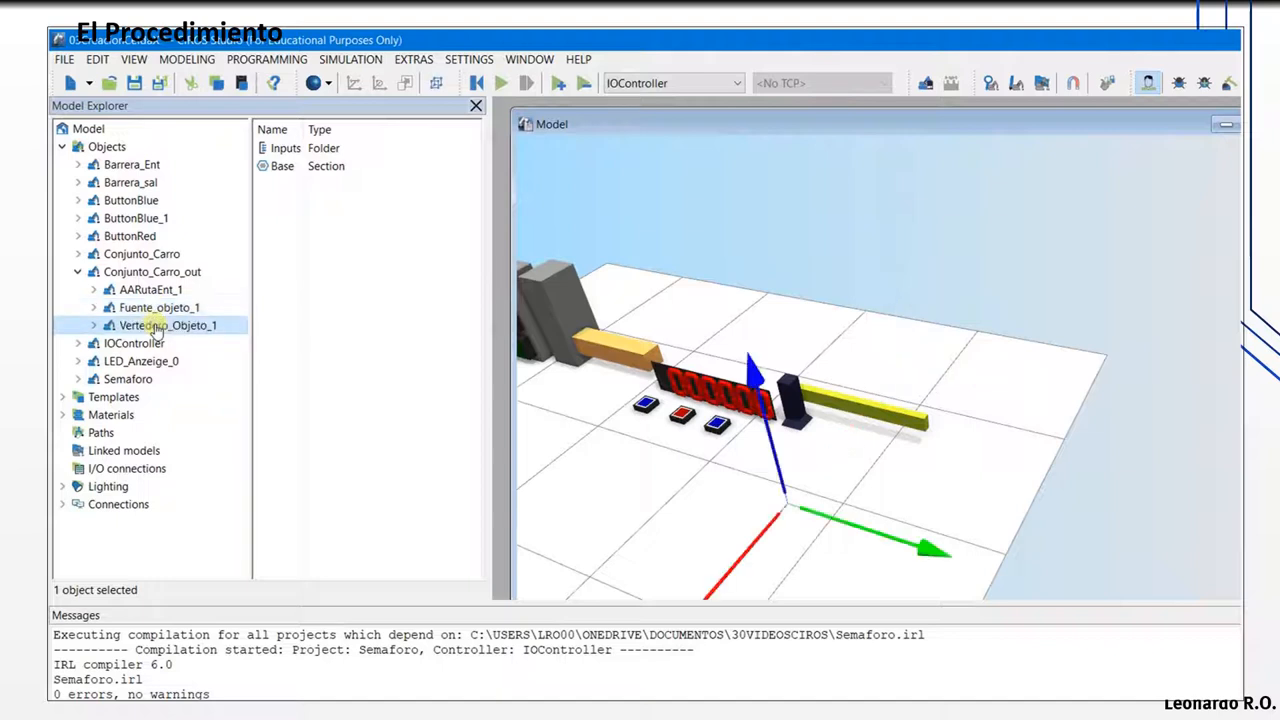
pyautogui.click(157, 308)
pyautogui.click(153, 290)
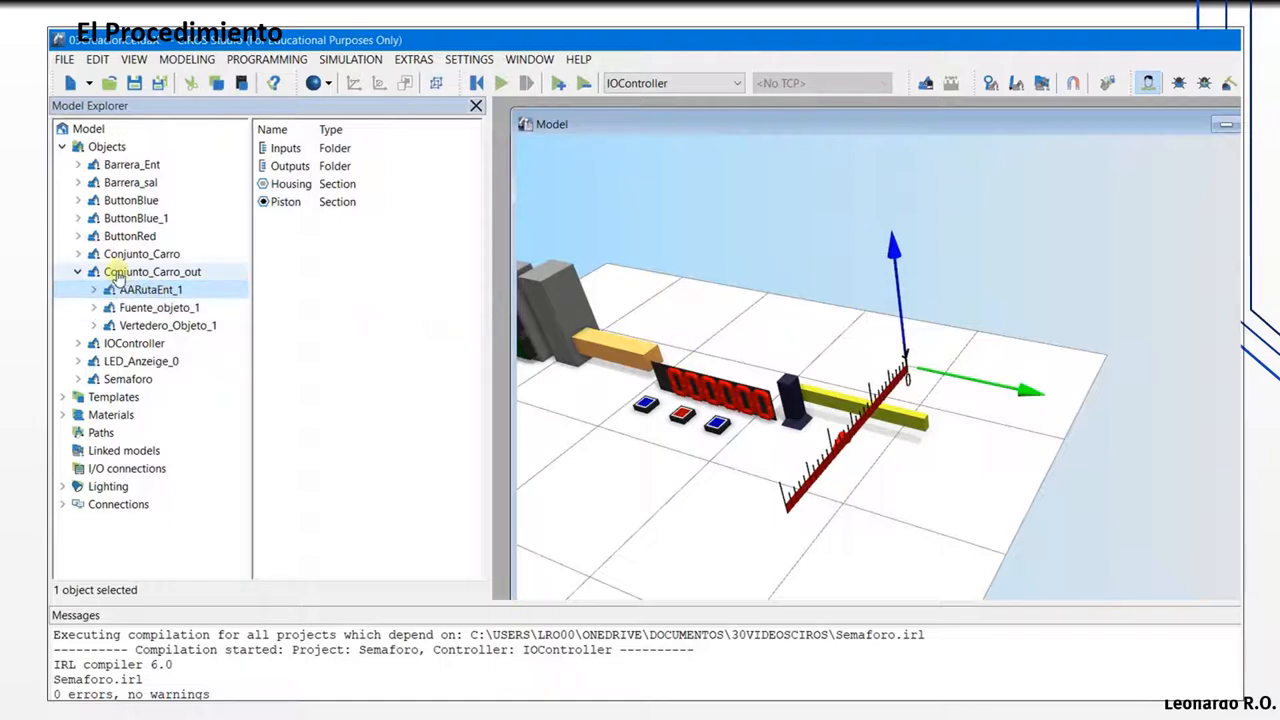
pyautogui.click(188, 308)
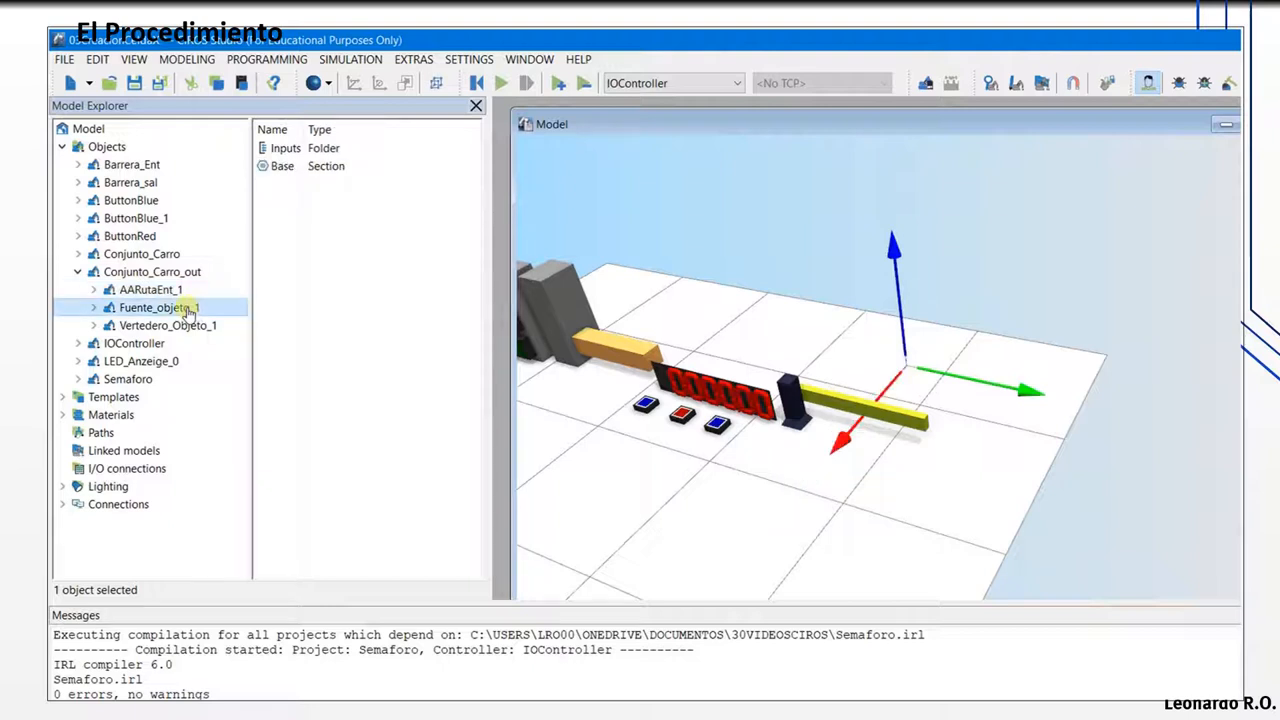
# Step: Inspect the inputs of Fuente_objeto_1 and the connection details of GenerateTemplate0, and collapse Conjunto_Carro_out
pyautogui.click(95, 308)
pyautogui.click(148, 326)
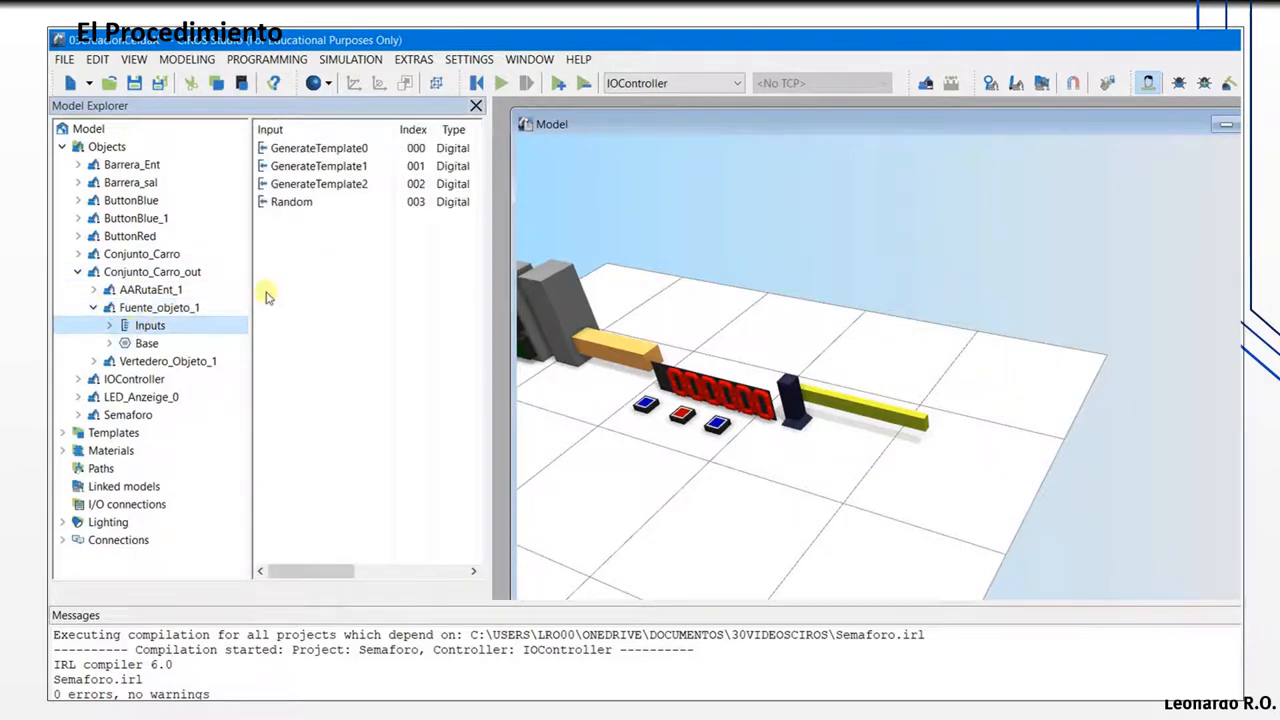
pyautogui.click(110, 326)
pyautogui.click(165, 345)
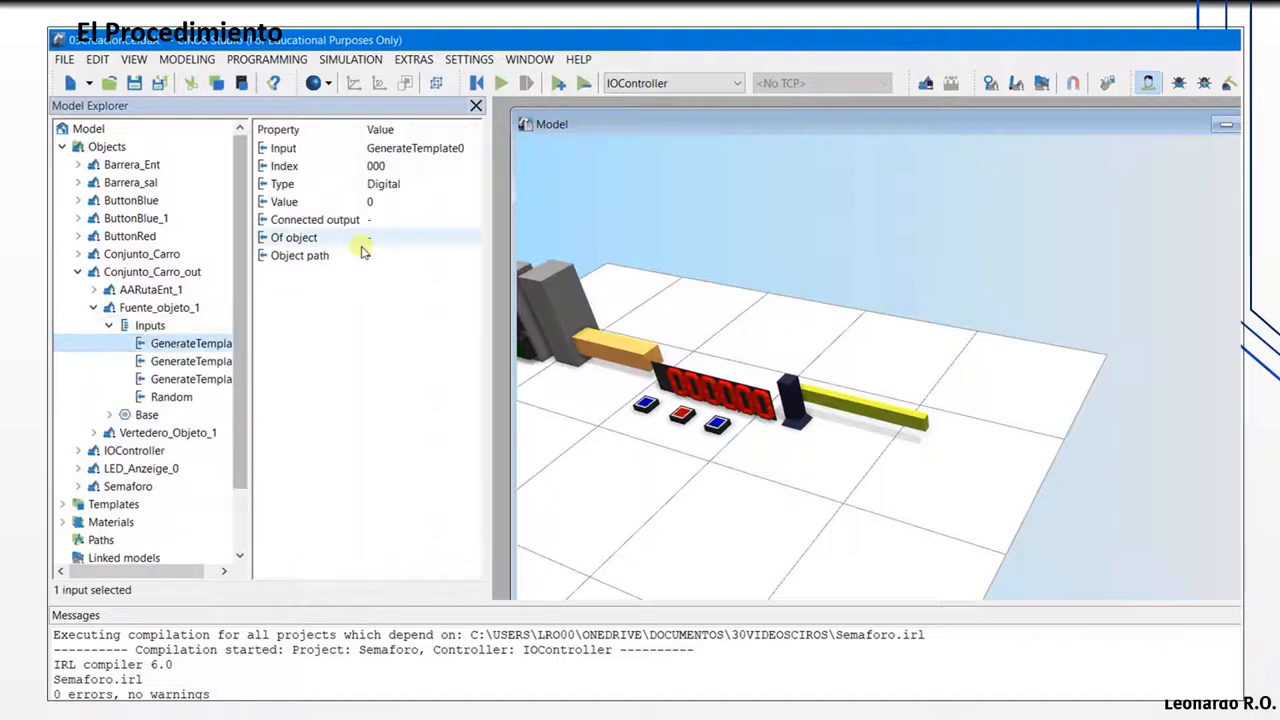
pyautogui.click(110, 328)
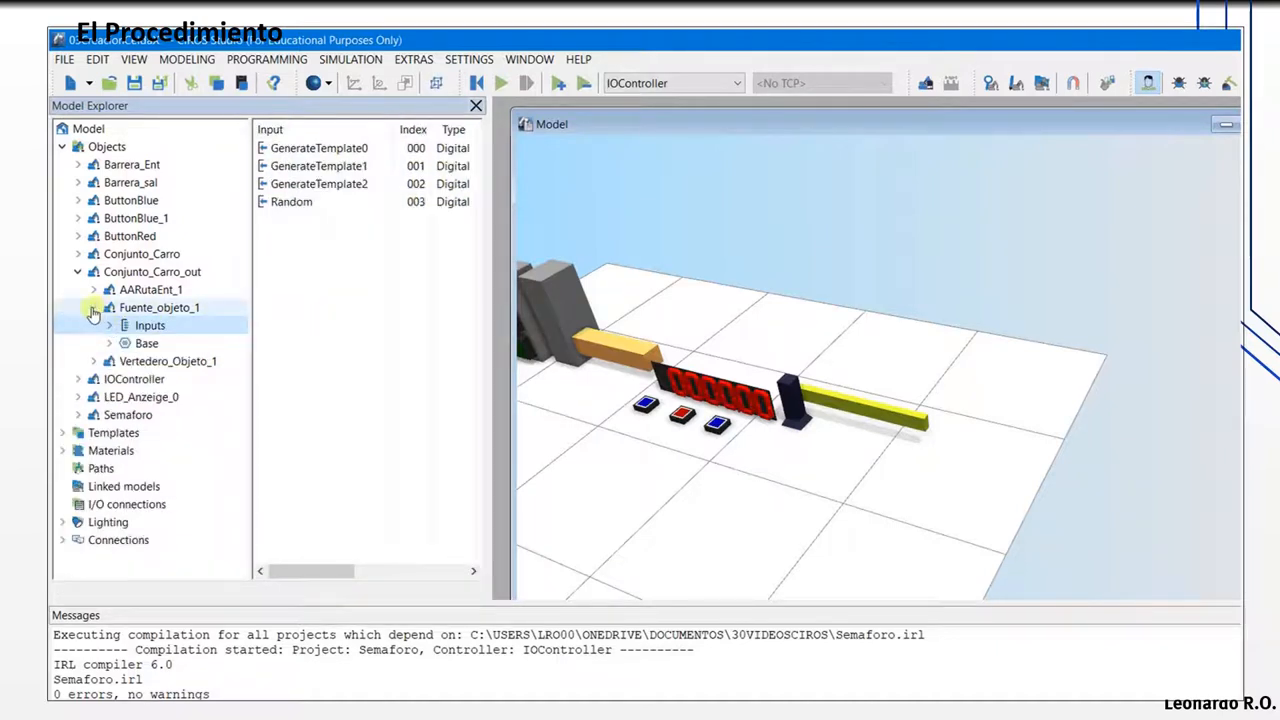
pyautogui.click(96, 314)
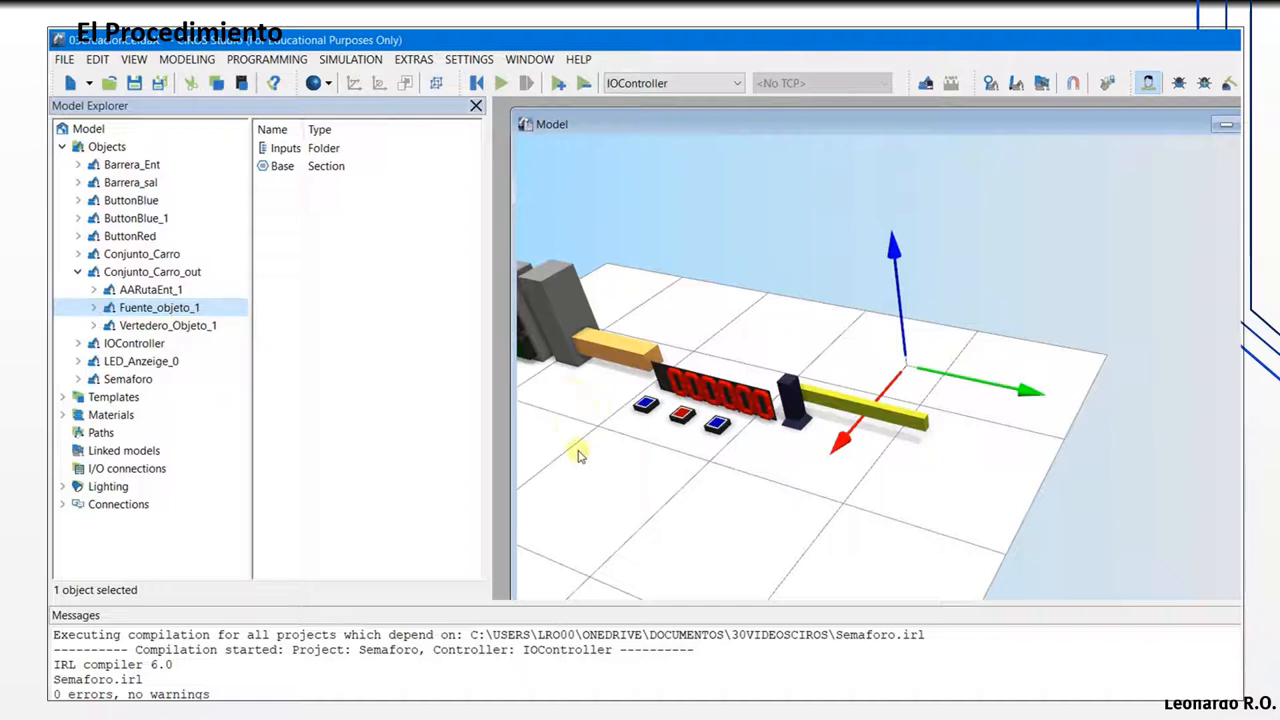
pyautogui.click(88, 272)
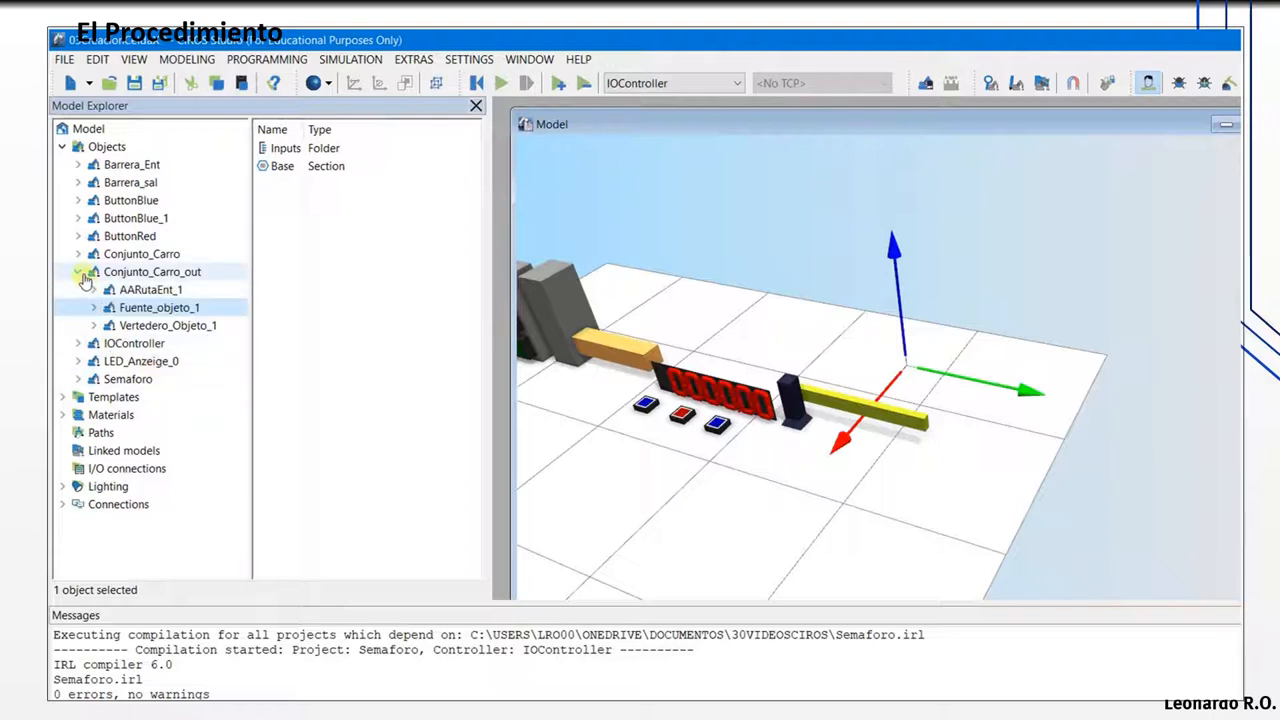
pyautogui.click(79, 272)
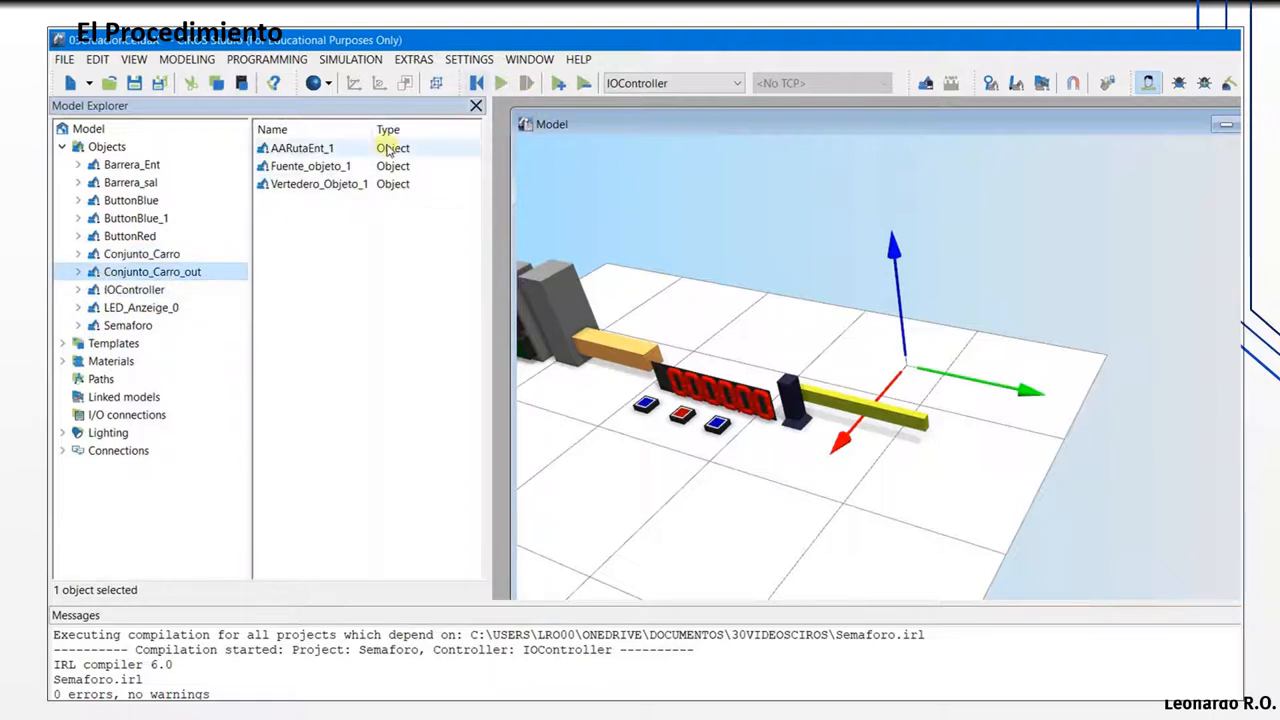
# Step: Start the simulation and connect the GenerateTemplate0 input of Fuente_objeto_1 in Conjunto_Carro_out to 1
pyautogui.click(501, 84)
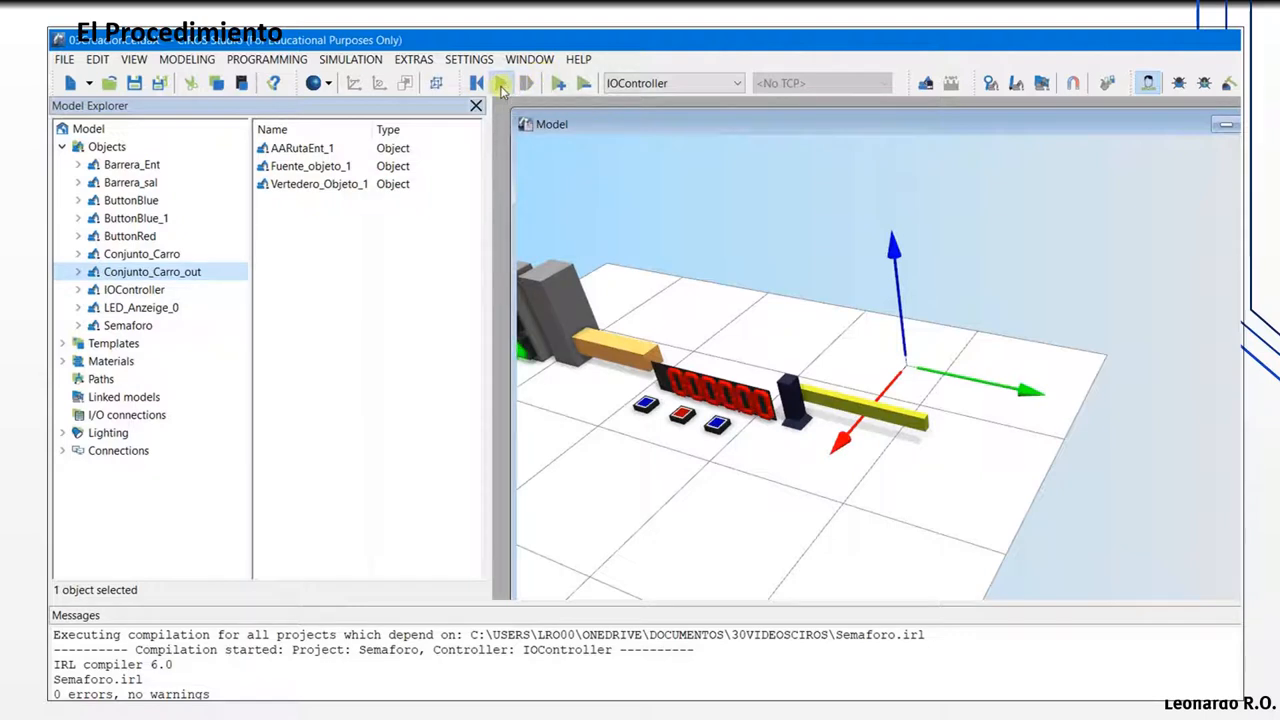
pyautogui.click(78, 272)
pyautogui.click(140, 307)
pyautogui.click(94, 307)
pyautogui.click(150, 325)
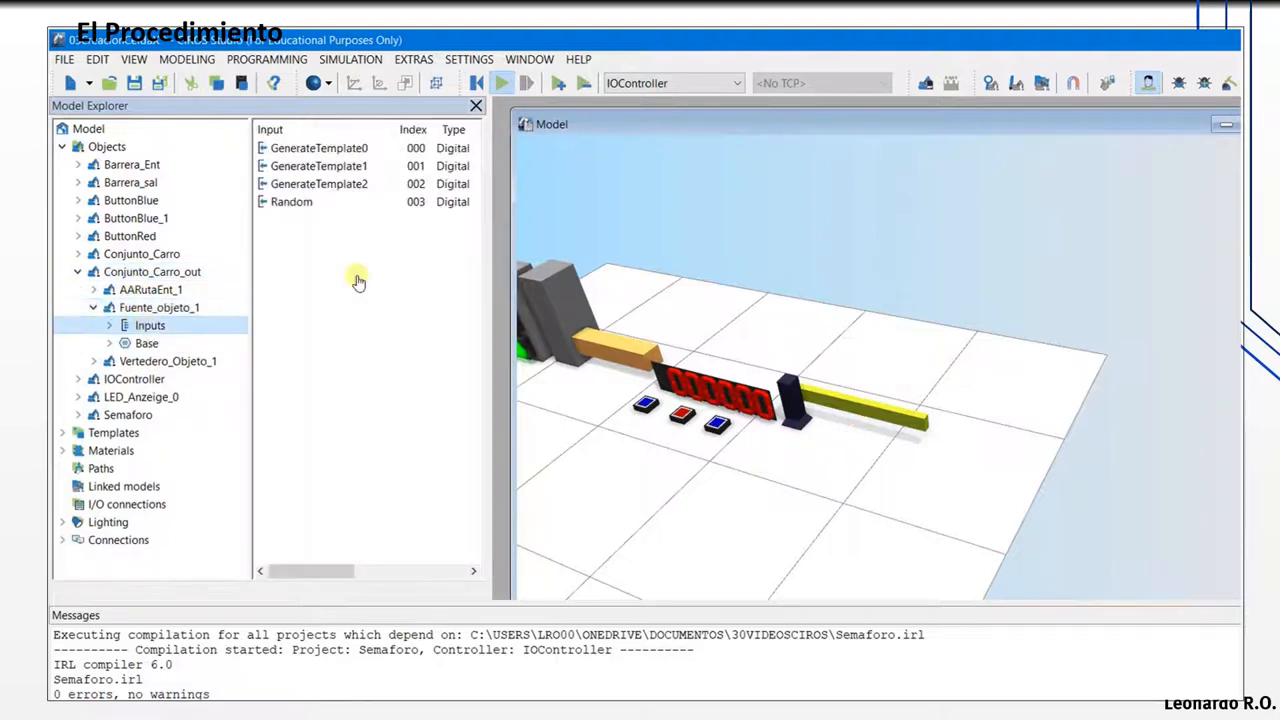
pyautogui.rightClick(340, 150)
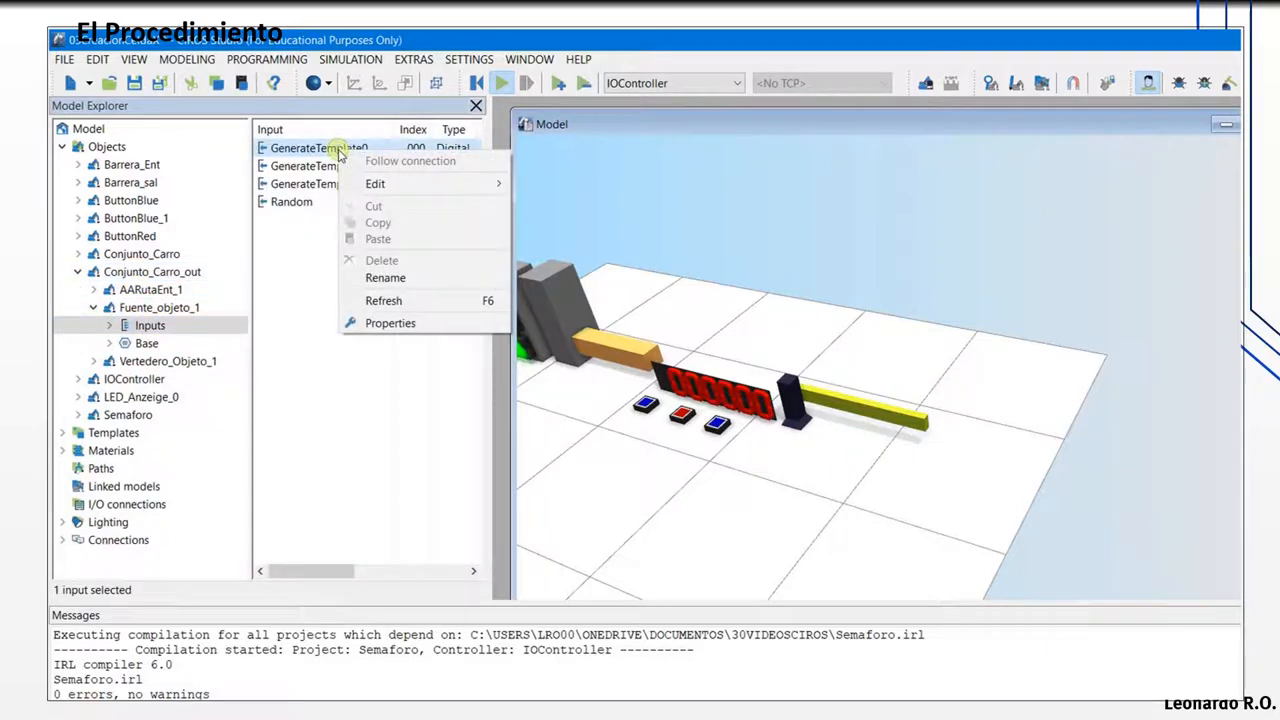
pyautogui.moveTo(407, 190)
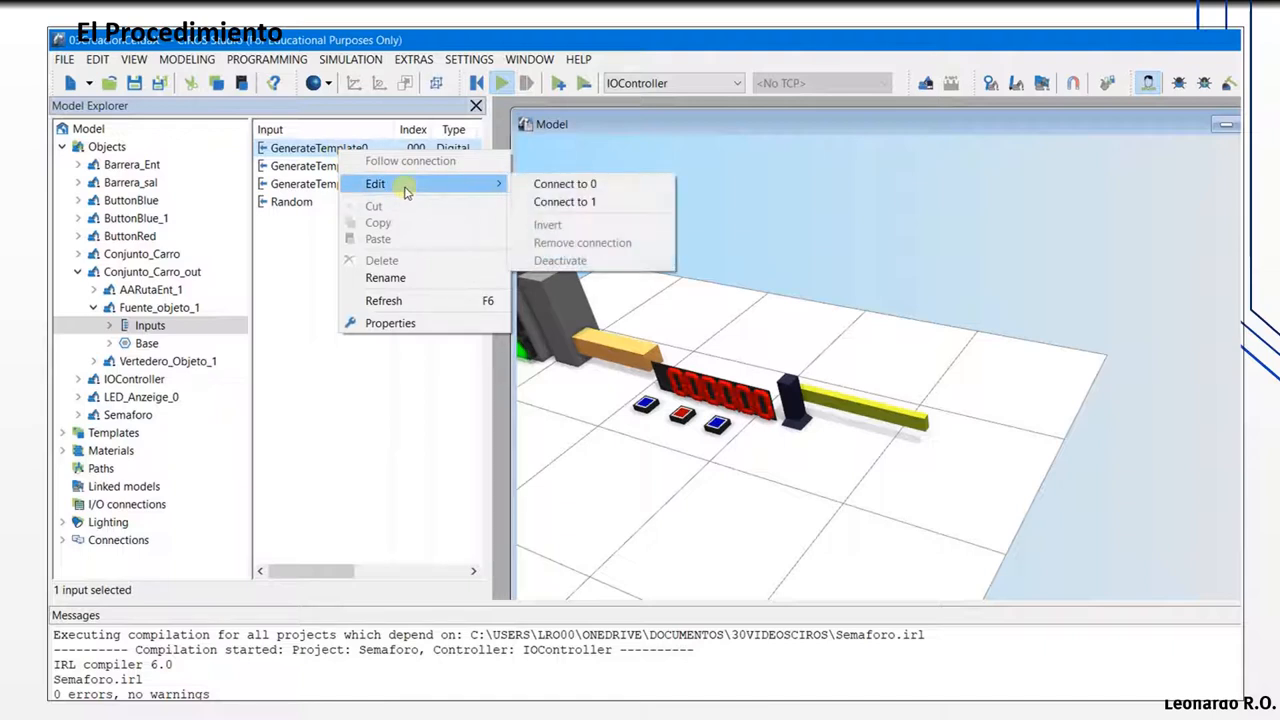
pyautogui.click(567, 203)
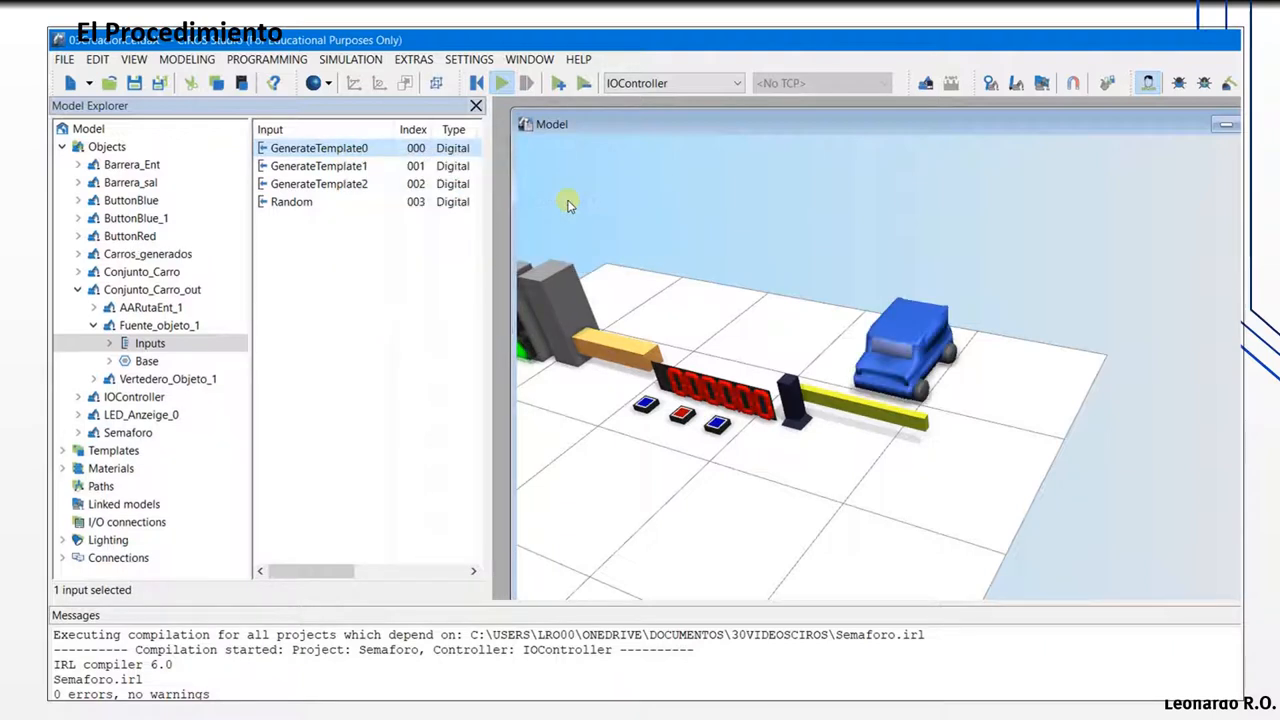
# Step: Connect the GenerateTemplate0 input of Fuente_objeto_1 to 0 and collapse that object
pyautogui.rightClick(333, 150)
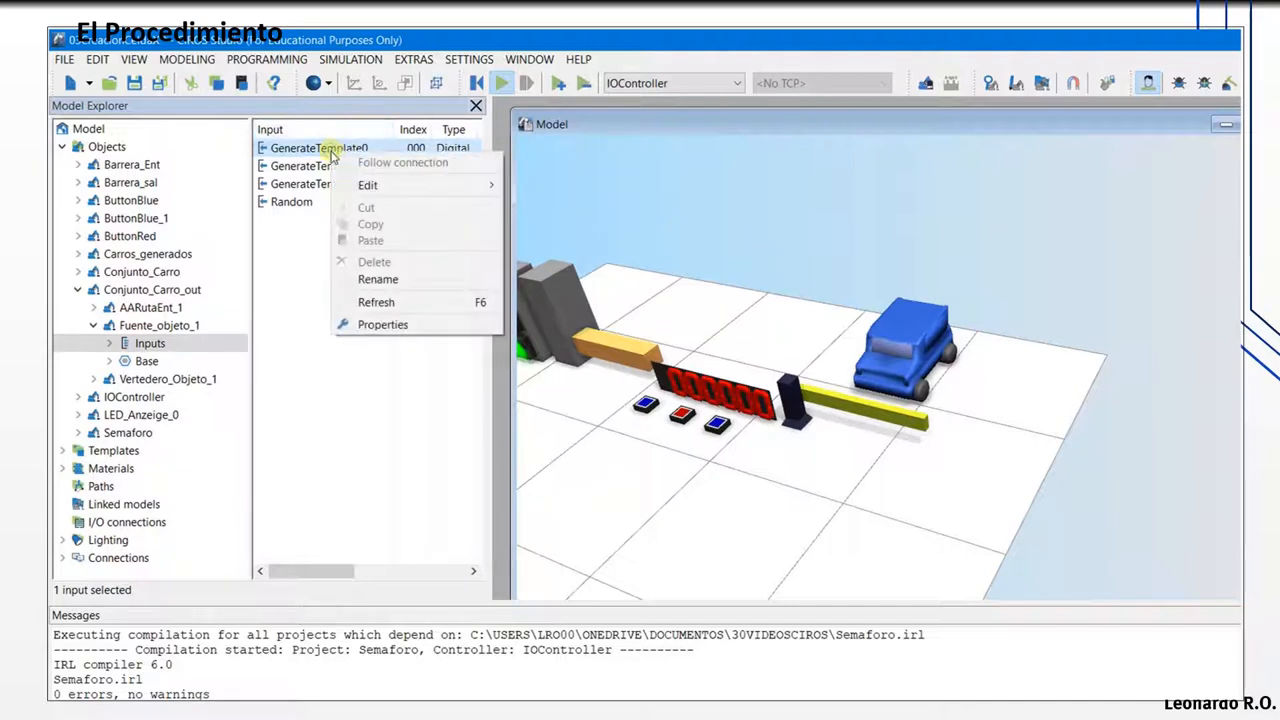
pyautogui.moveTo(407, 190)
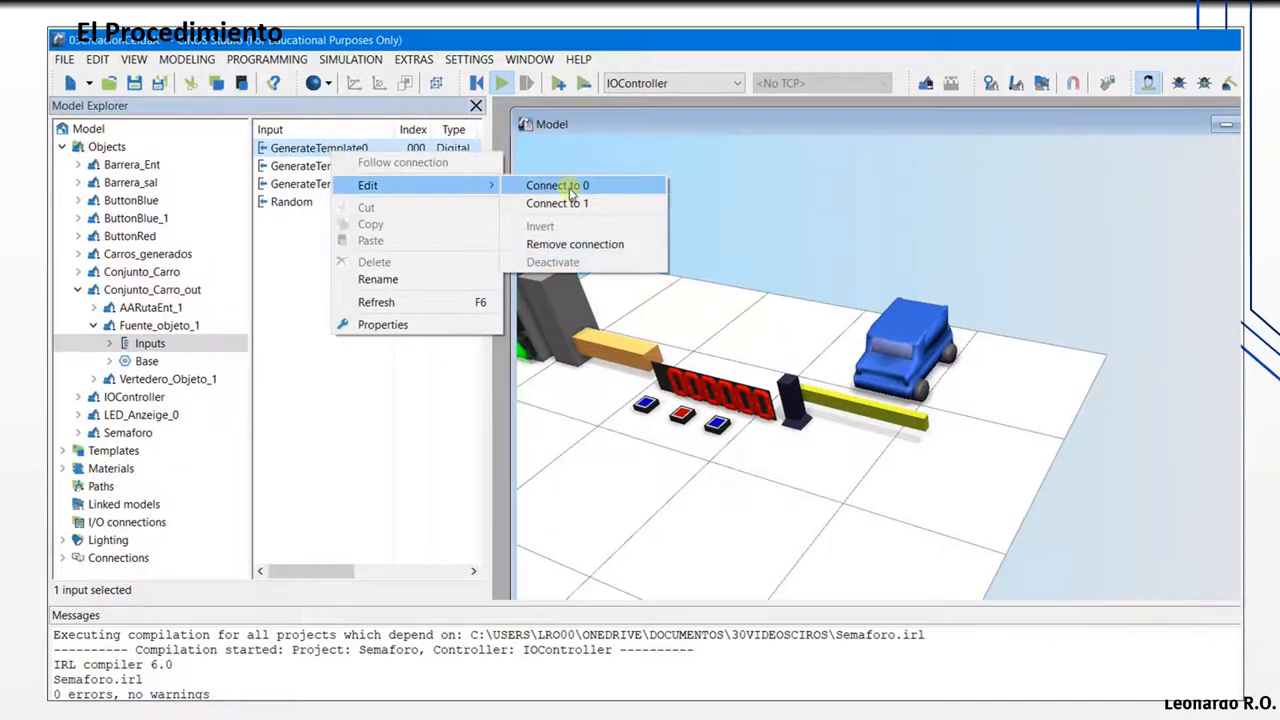
pyautogui.click(570, 187)
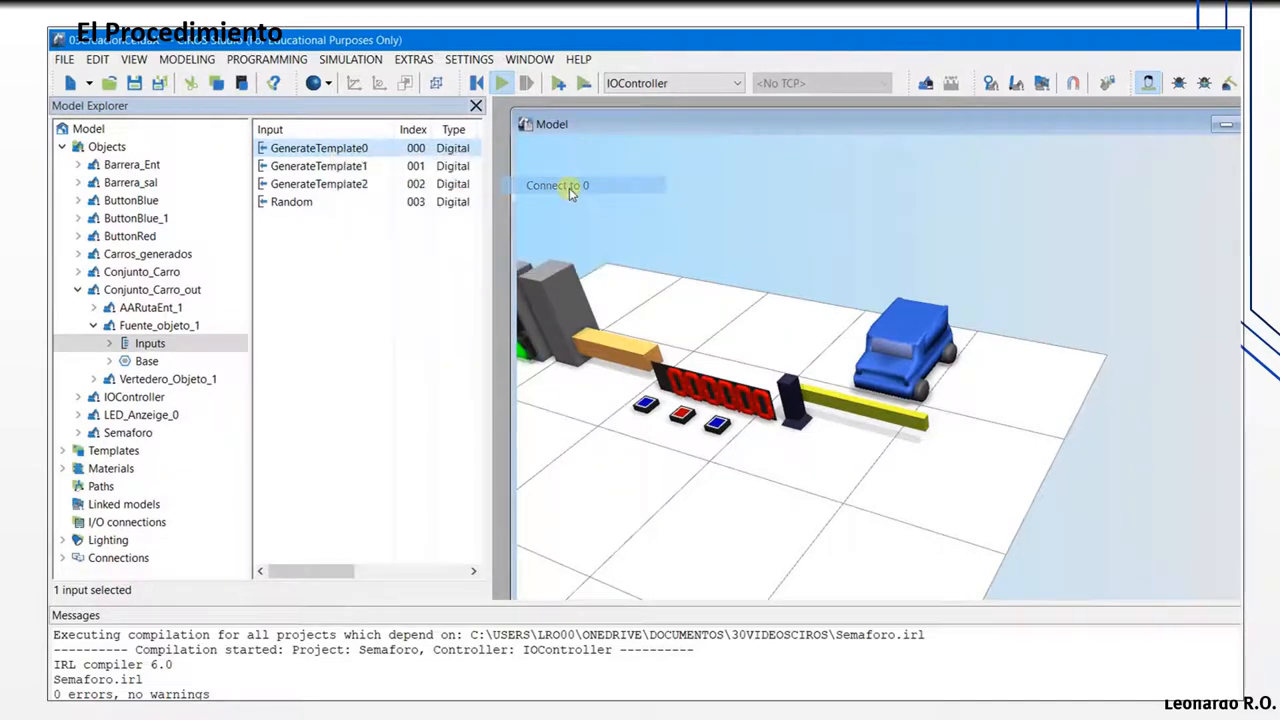
pyautogui.click(96, 326)
# Step: Connect the Extend input of AARutaEnt_1 in Conjunto_Carro_out to 1
pyautogui.click(104, 308)
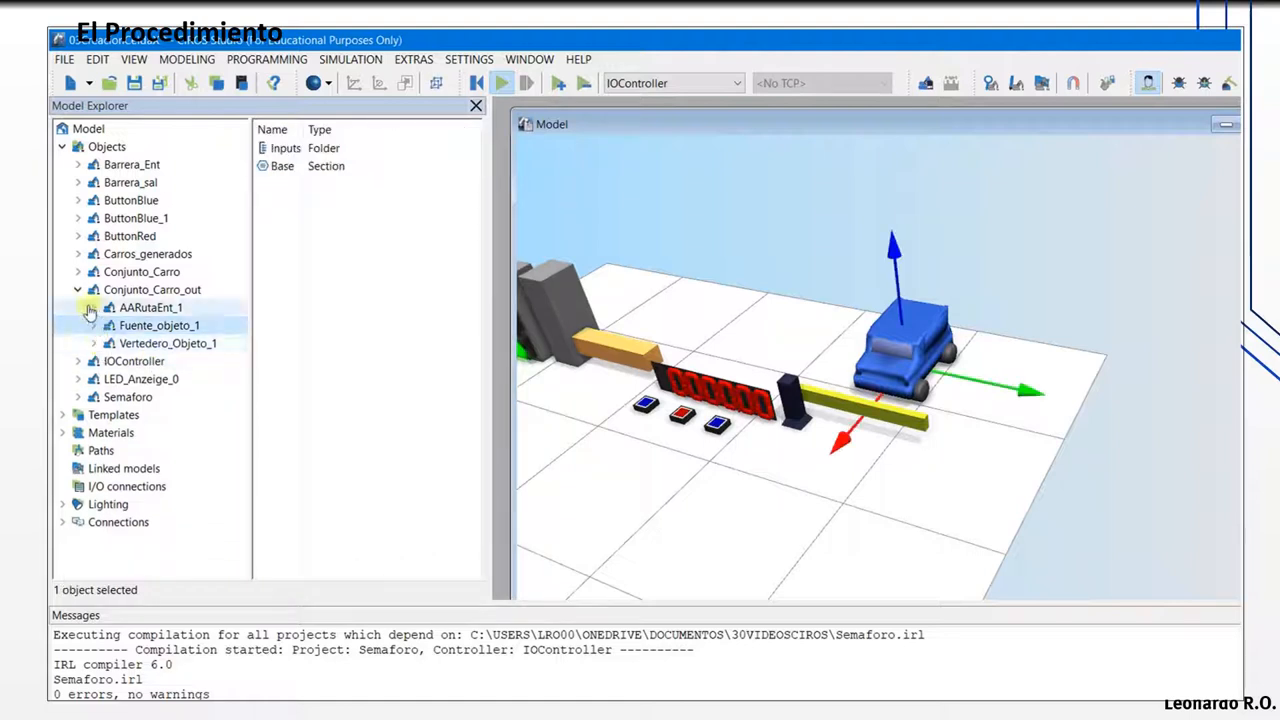
pyautogui.click(93, 307)
pyautogui.click(150, 326)
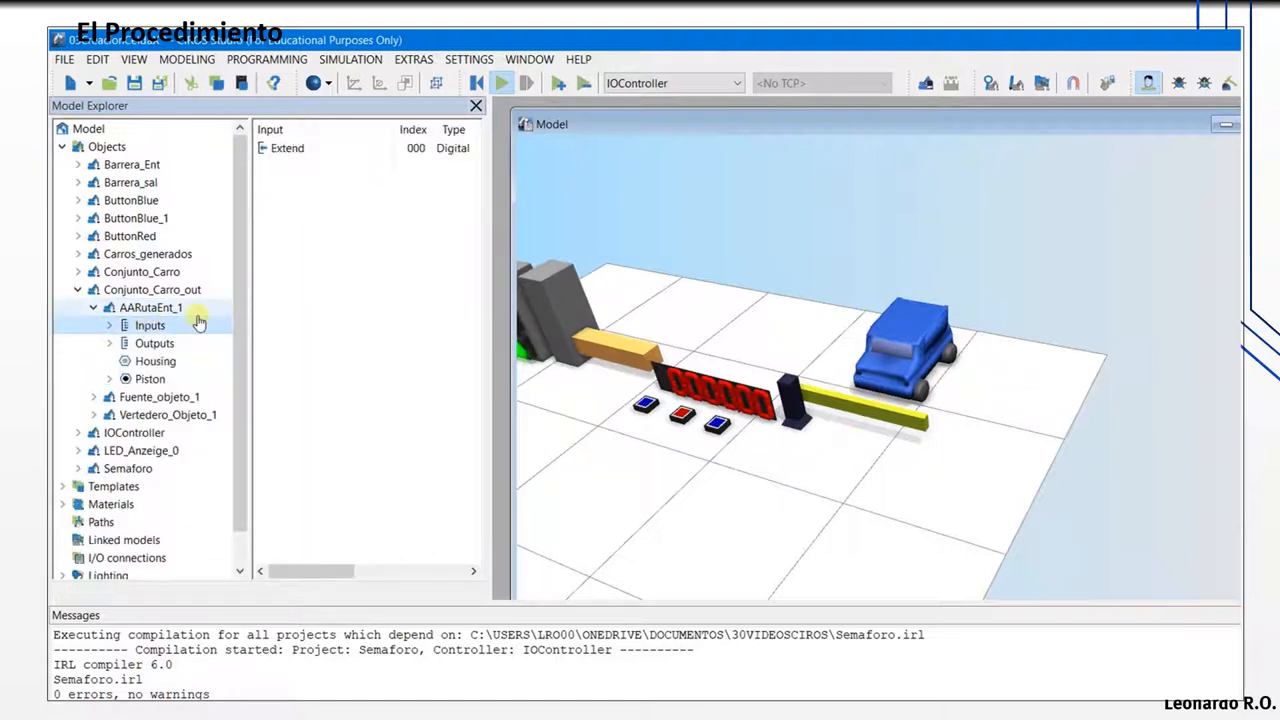
pyautogui.click(283, 150)
pyautogui.rightClick(281, 150)
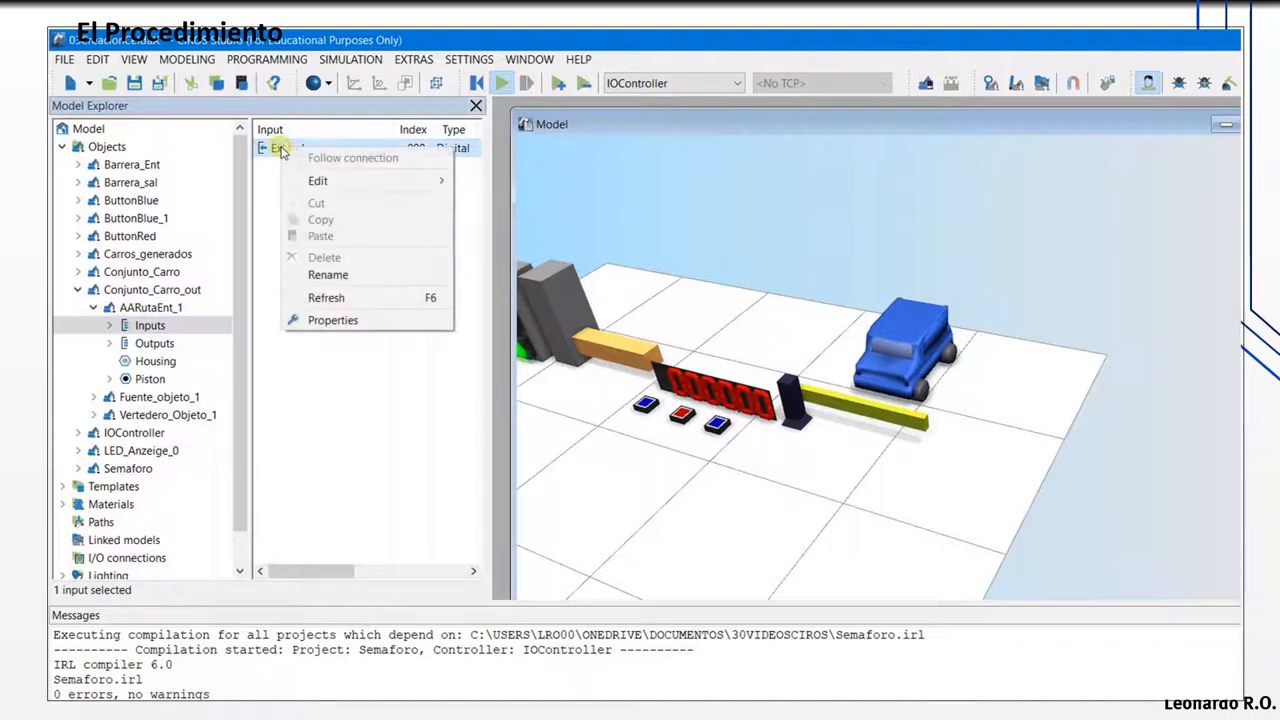
pyautogui.moveTo(386, 180)
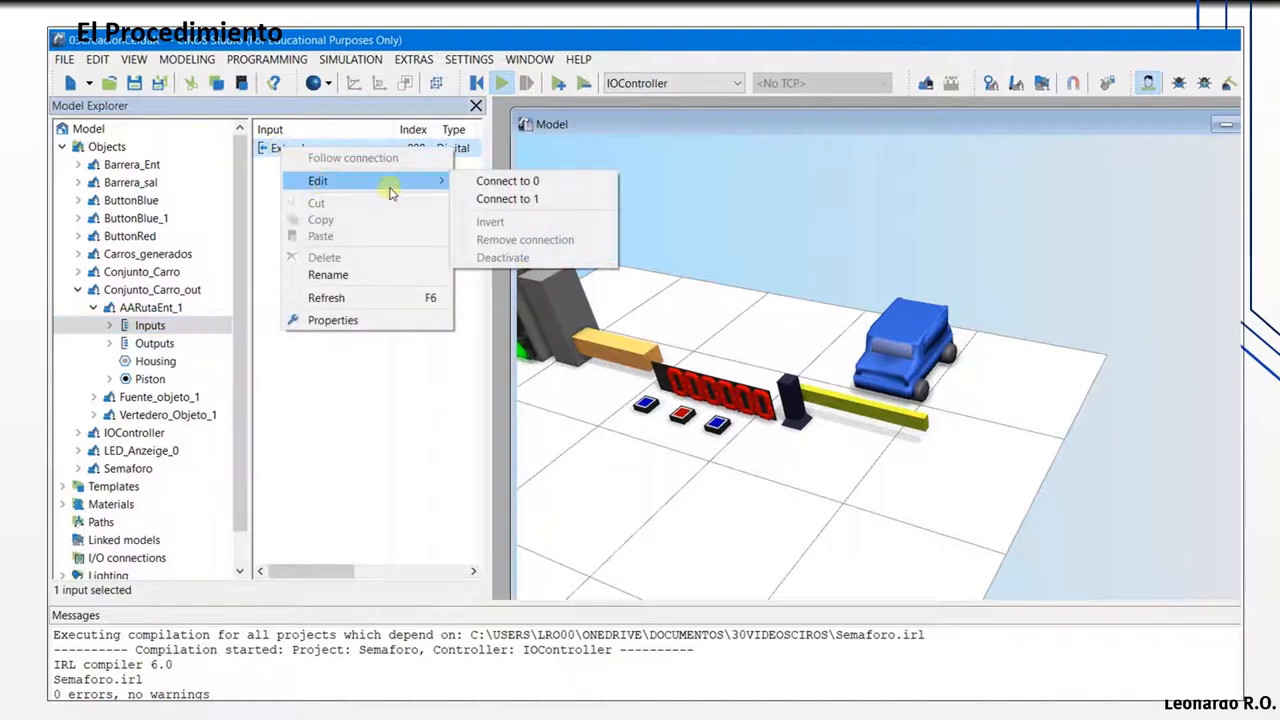
pyautogui.click(522, 200)
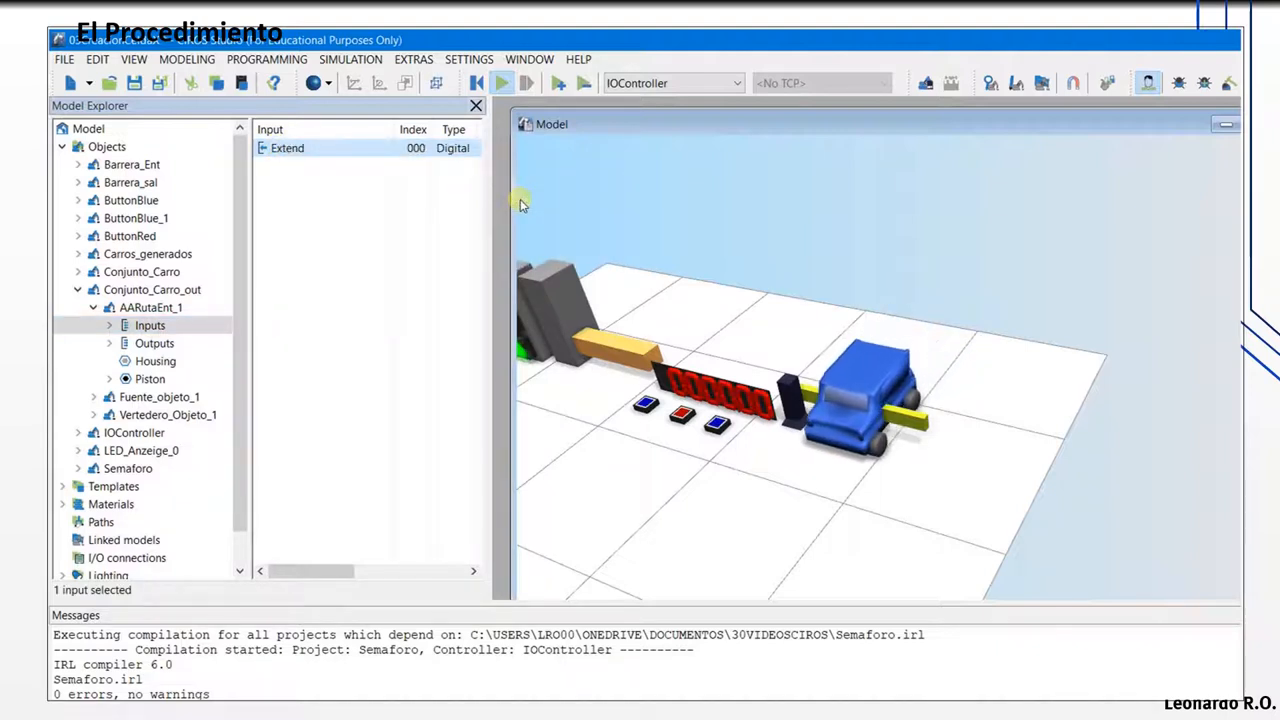
# Step: Connect the Extend input of AARutaEnt_1 to 0 and collapse that object
pyautogui.rightClick(295, 157)
pyautogui.moveTo(369, 186)
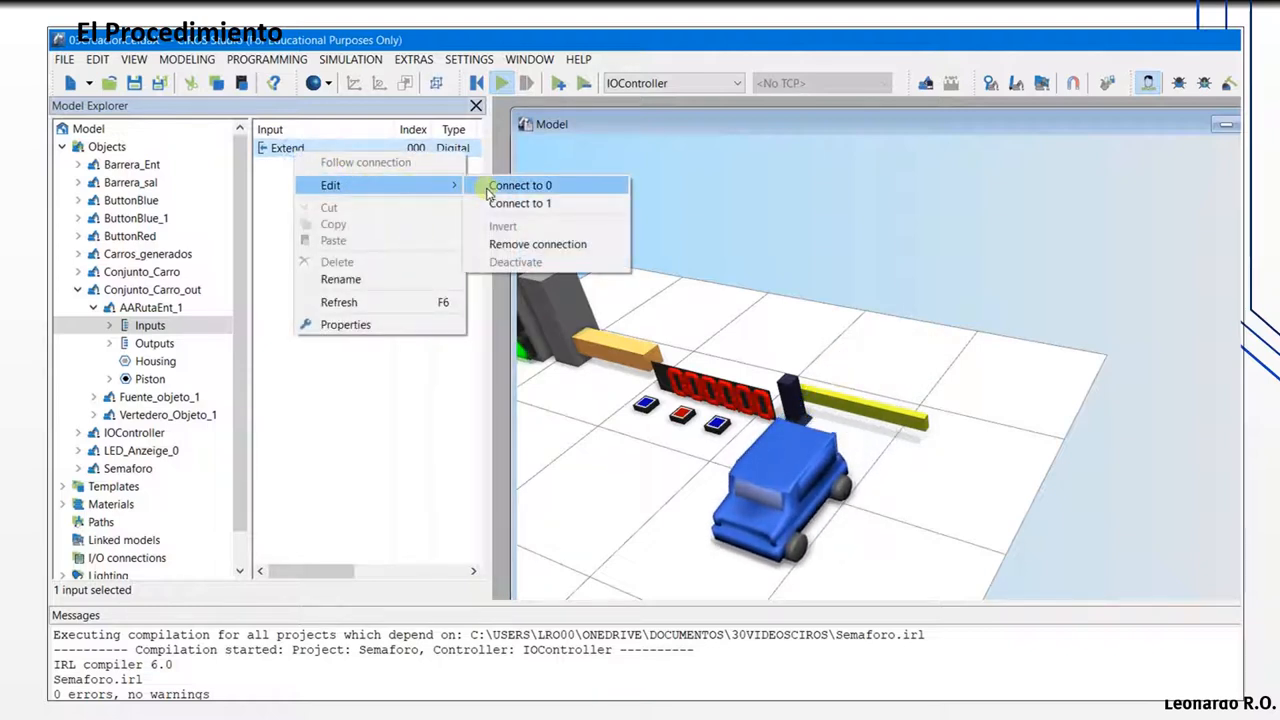
pyautogui.click(491, 188)
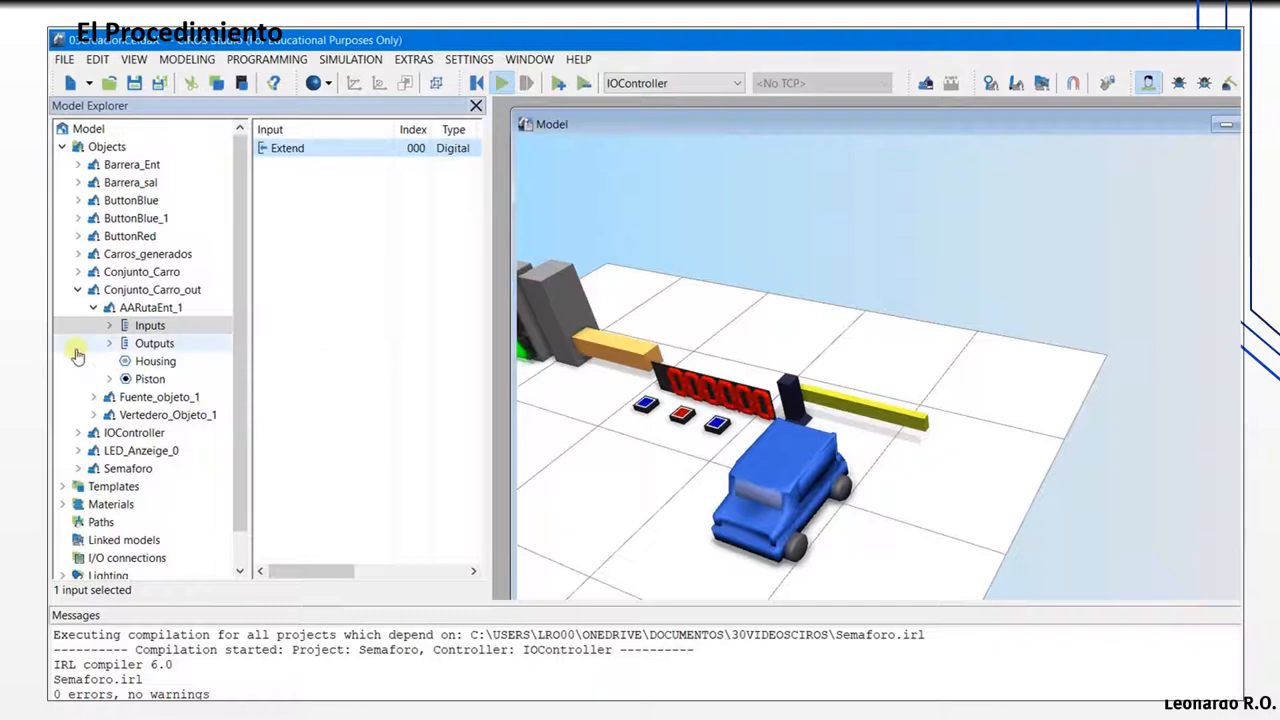
pyautogui.click(93, 307)
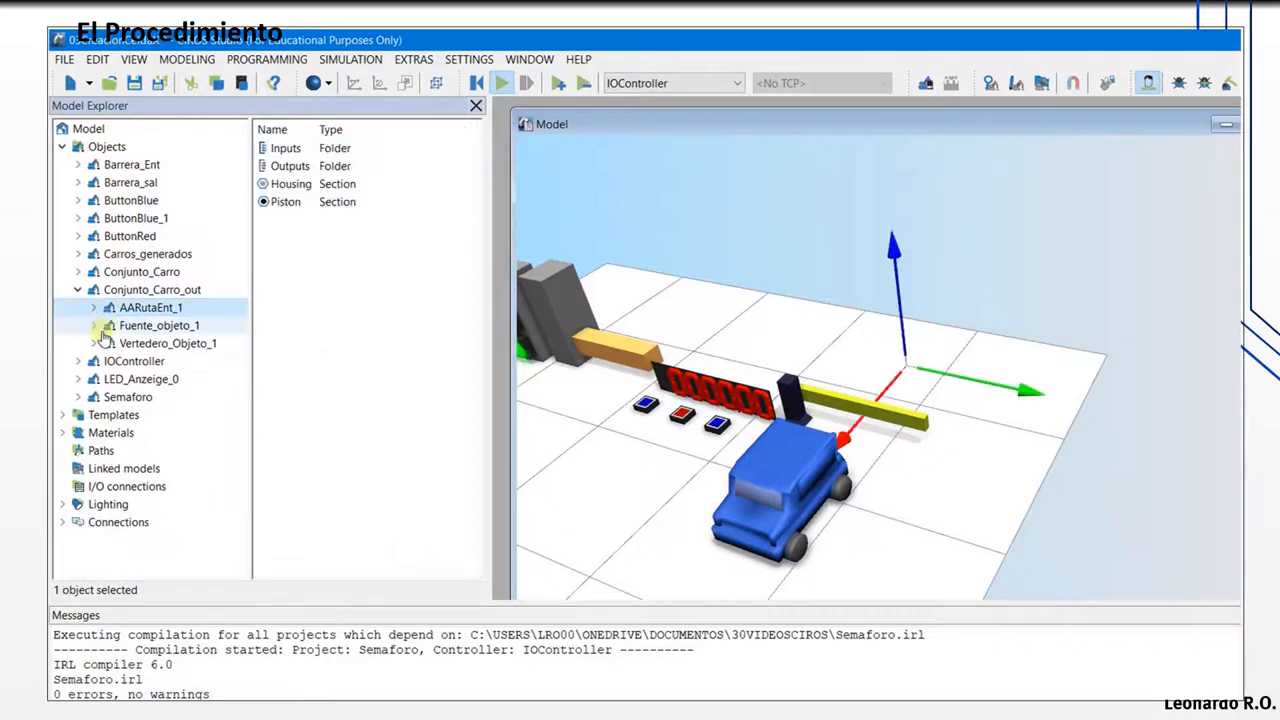
# Step: Connect the RemoveAtGPP1 input of Vertedero_Objeto_1 in Conjunto_Carro_out to 1
pyautogui.click(94, 343)
pyautogui.click(148, 361)
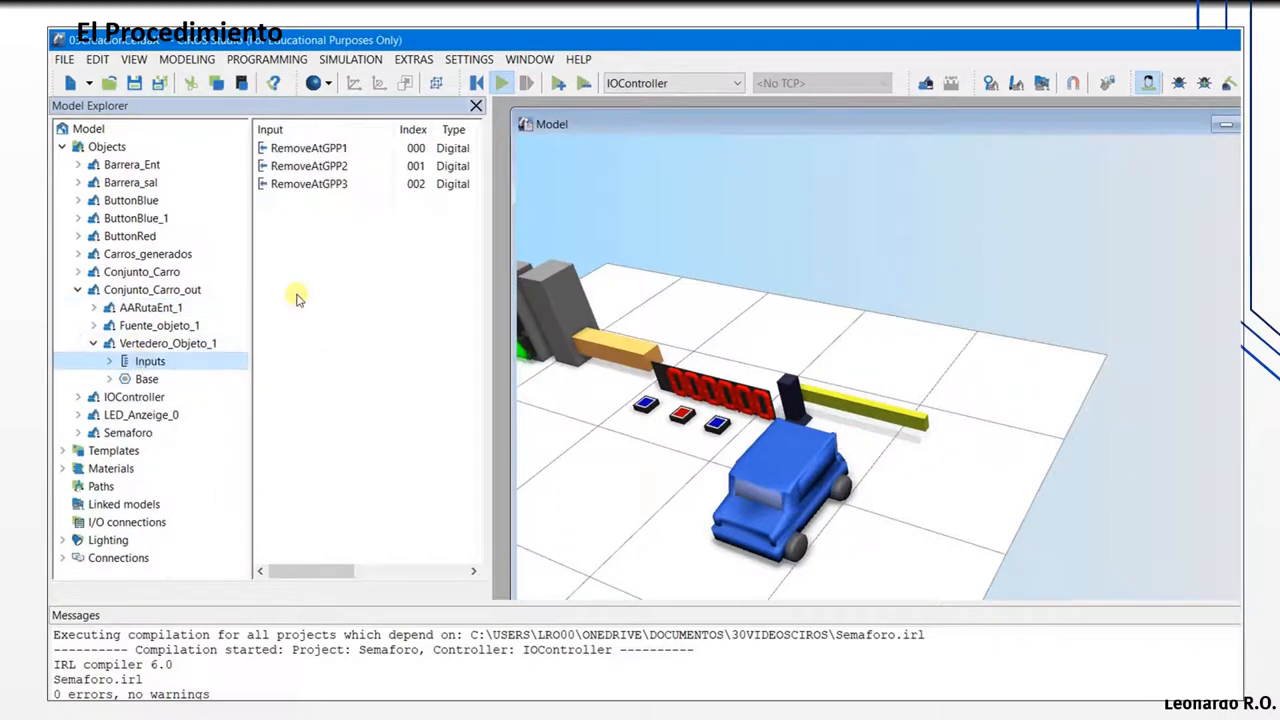
pyautogui.rightClick(313, 152)
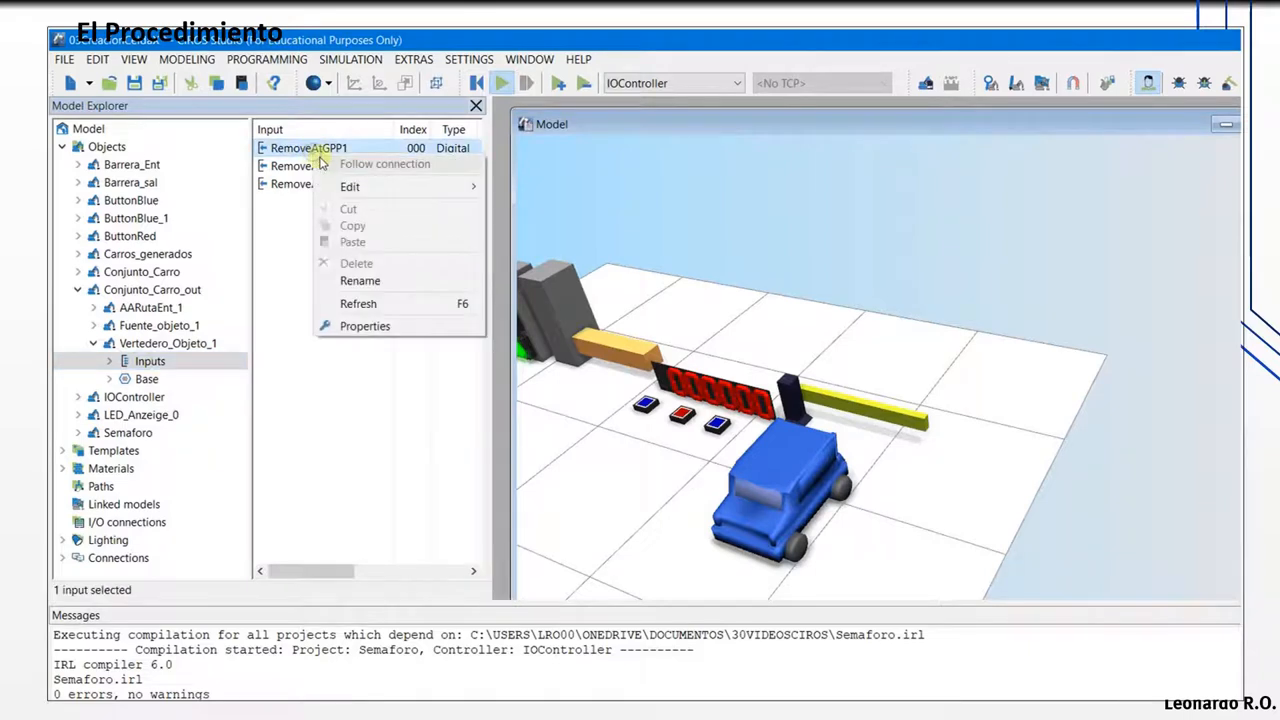
pyautogui.moveTo(375, 187)
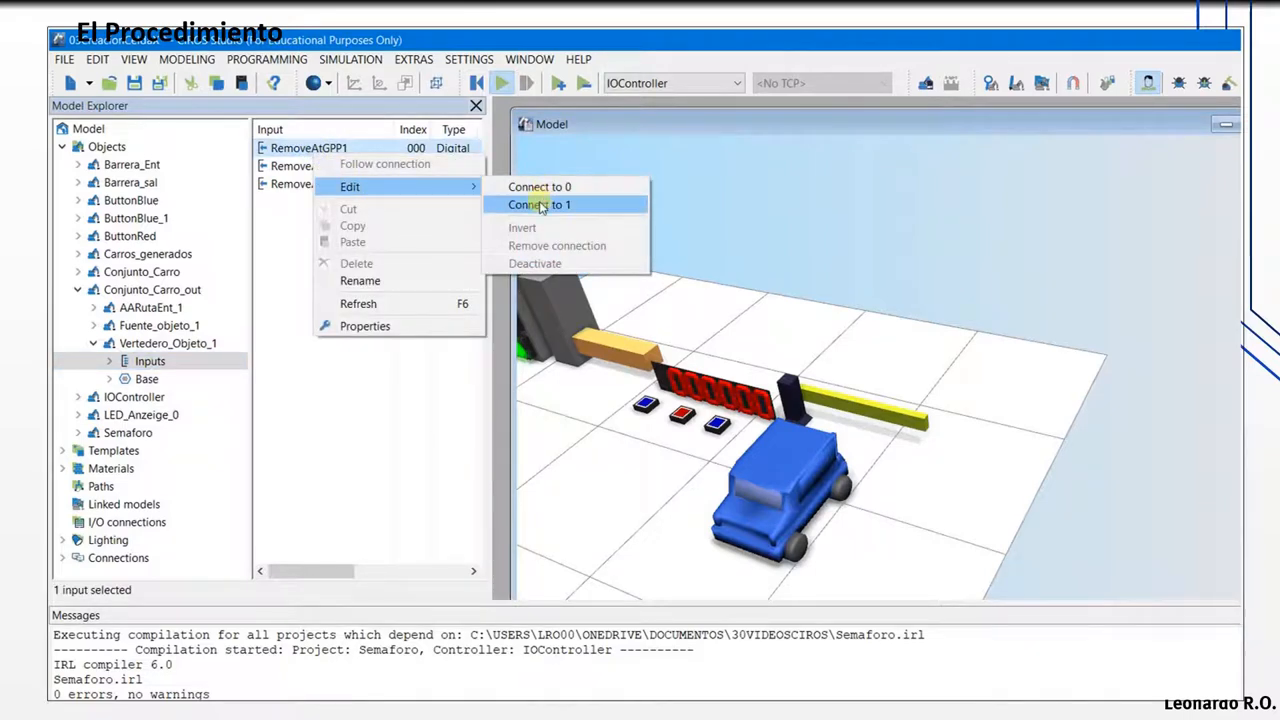
pyautogui.click(540, 205)
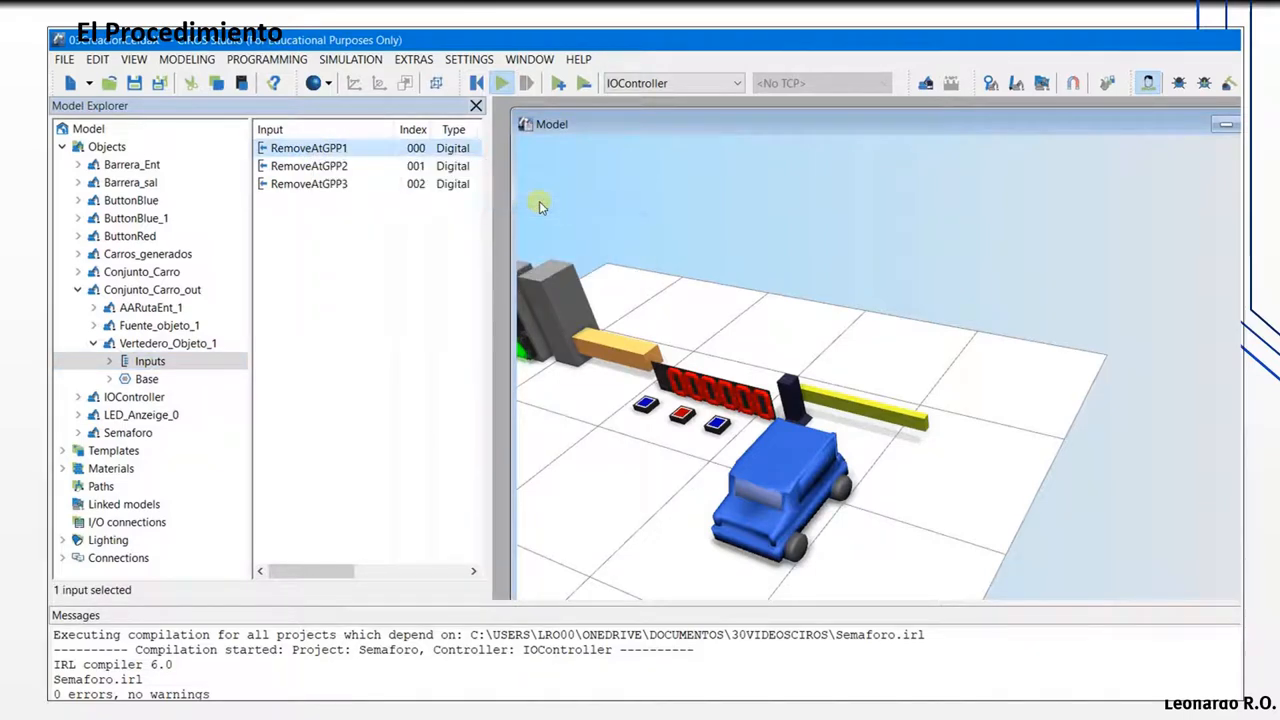
# Step: Connect the RemoveAtGPP1 input of Vertedero_Objeto_1 to 0 and back to 1 to retrigger the car removal
pyautogui.rightClick(340, 150)
pyautogui.moveTo(489, 183)
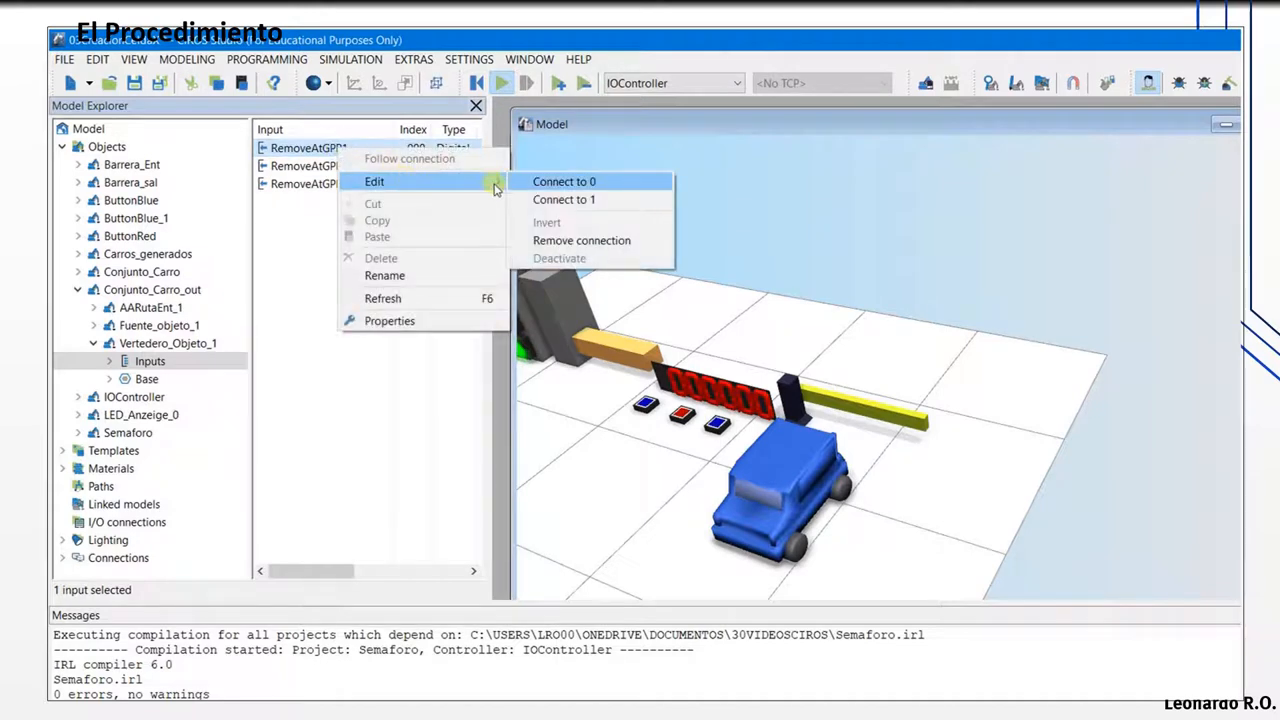
pyautogui.click(565, 184)
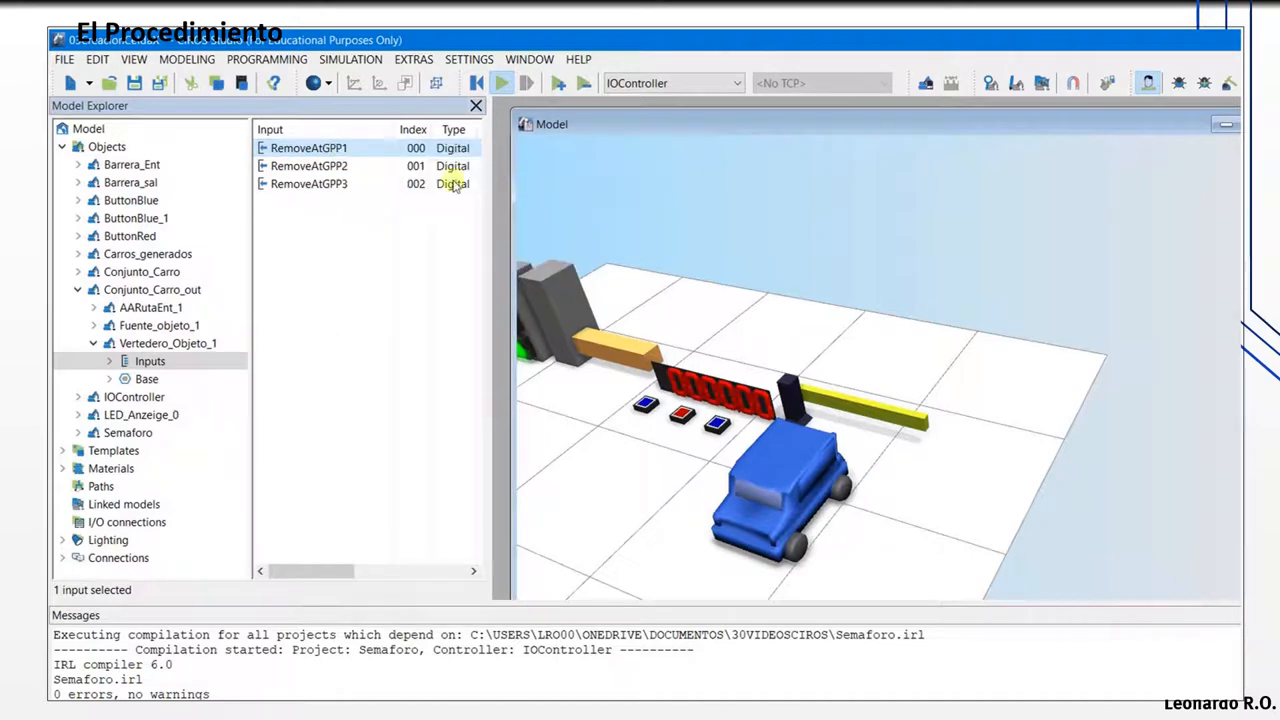
pyautogui.rightClick(313, 150)
pyautogui.moveTo(404, 186)
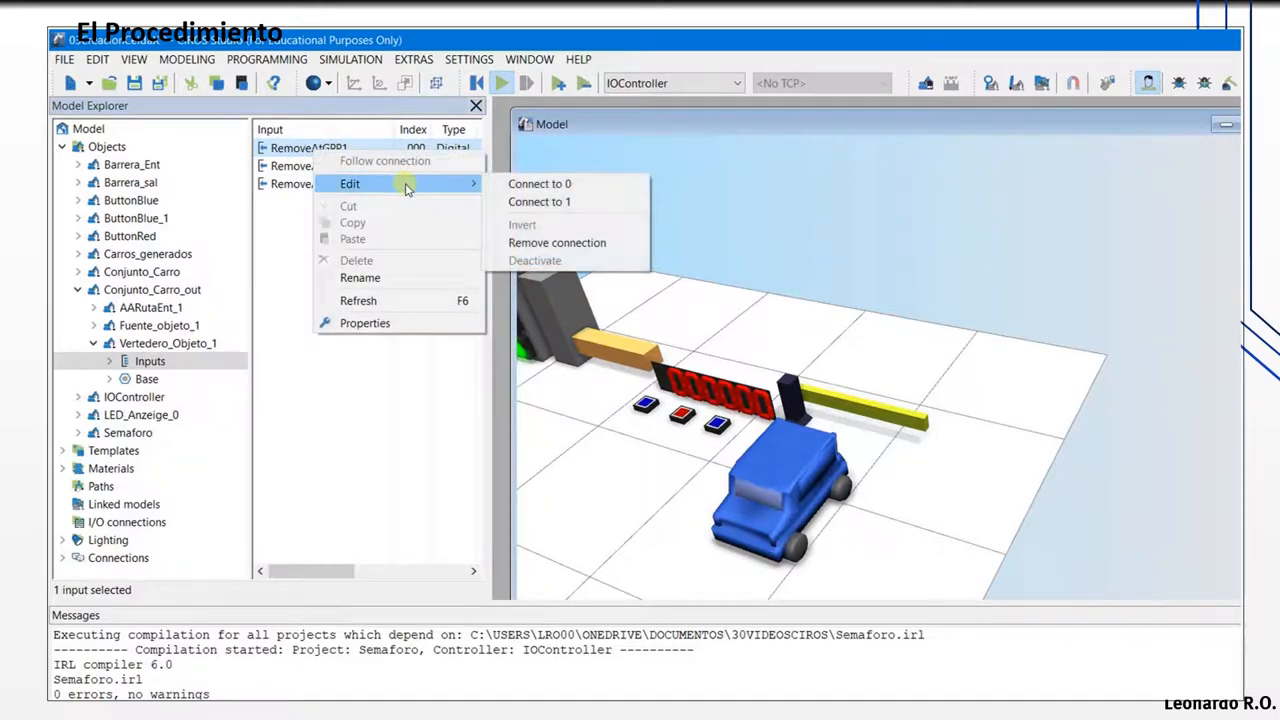
pyautogui.click(527, 200)
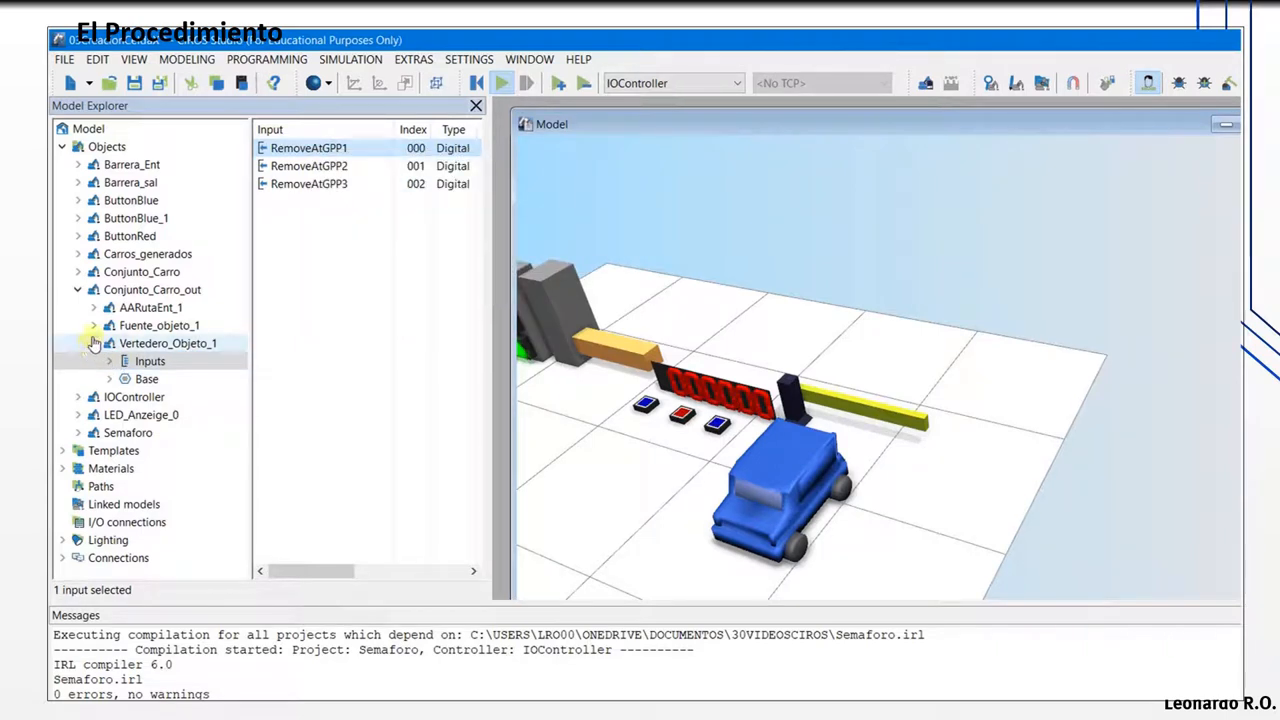
# Step: Connect the RemoveAtGPP2 input of Vertedero_Objeto_1 to 1, reconnect RemoveAtGPP1 to 1, and collapse the object
pyautogui.rightClick(338, 167)
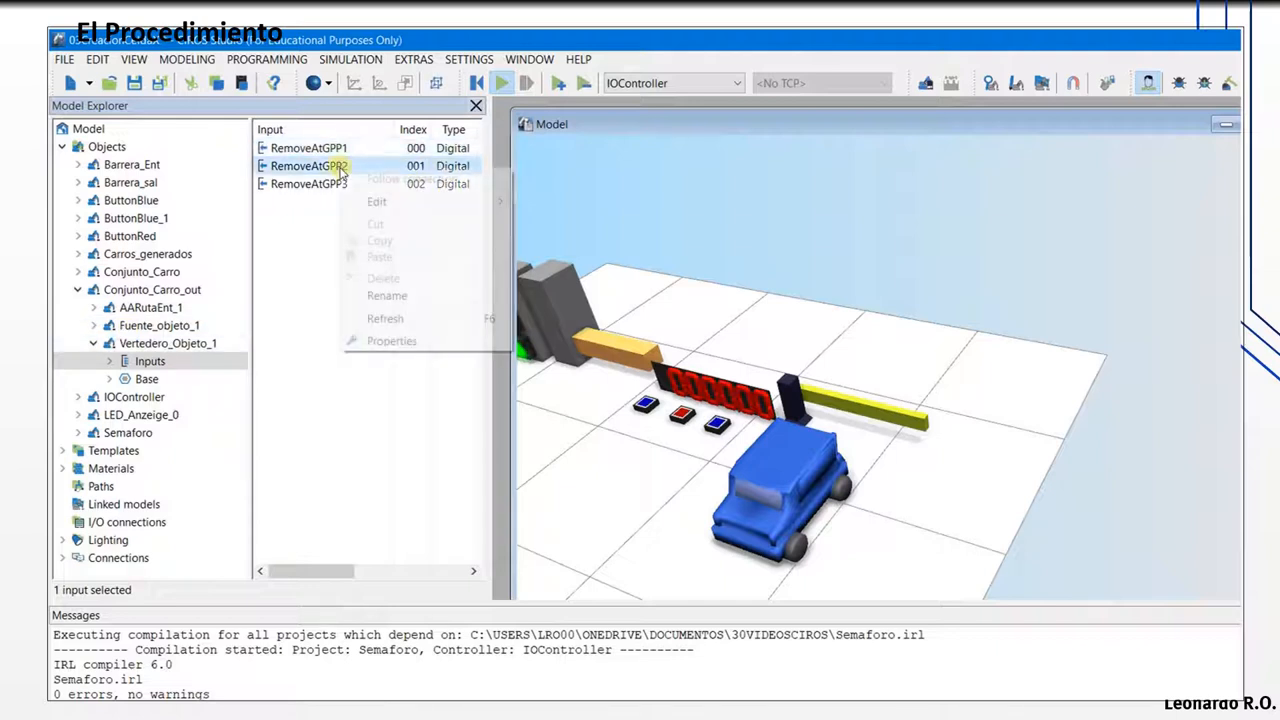
pyautogui.moveTo(412, 204)
pyautogui.click(556, 218)
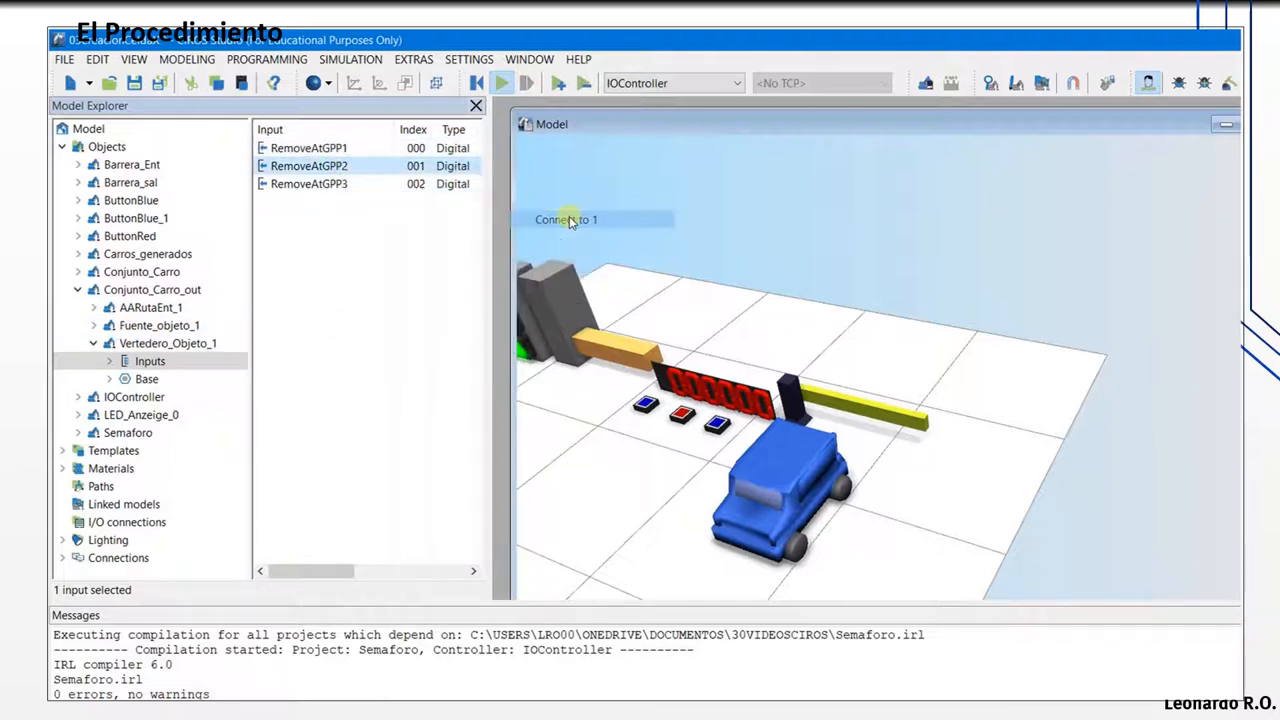
pyautogui.click(300, 147)
pyautogui.rightClick(303, 149)
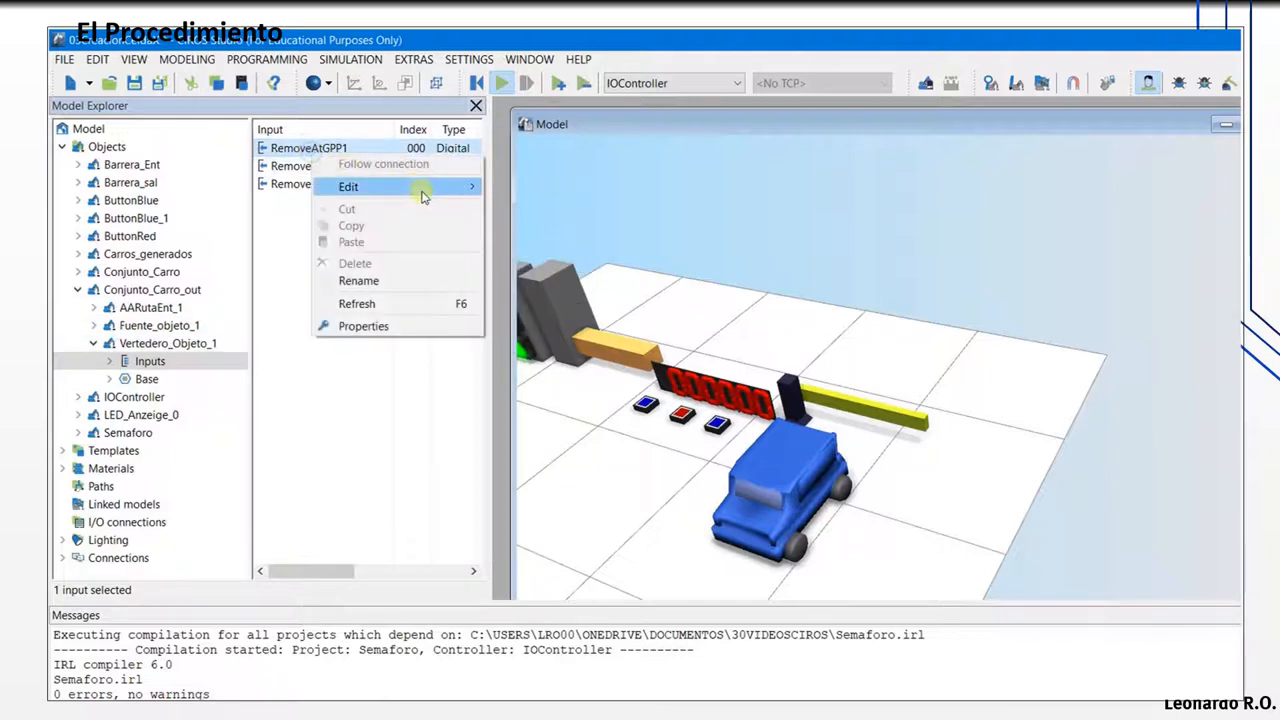
pyautogui.moveTo(457, 196)
pyautogui.click(556, 204)
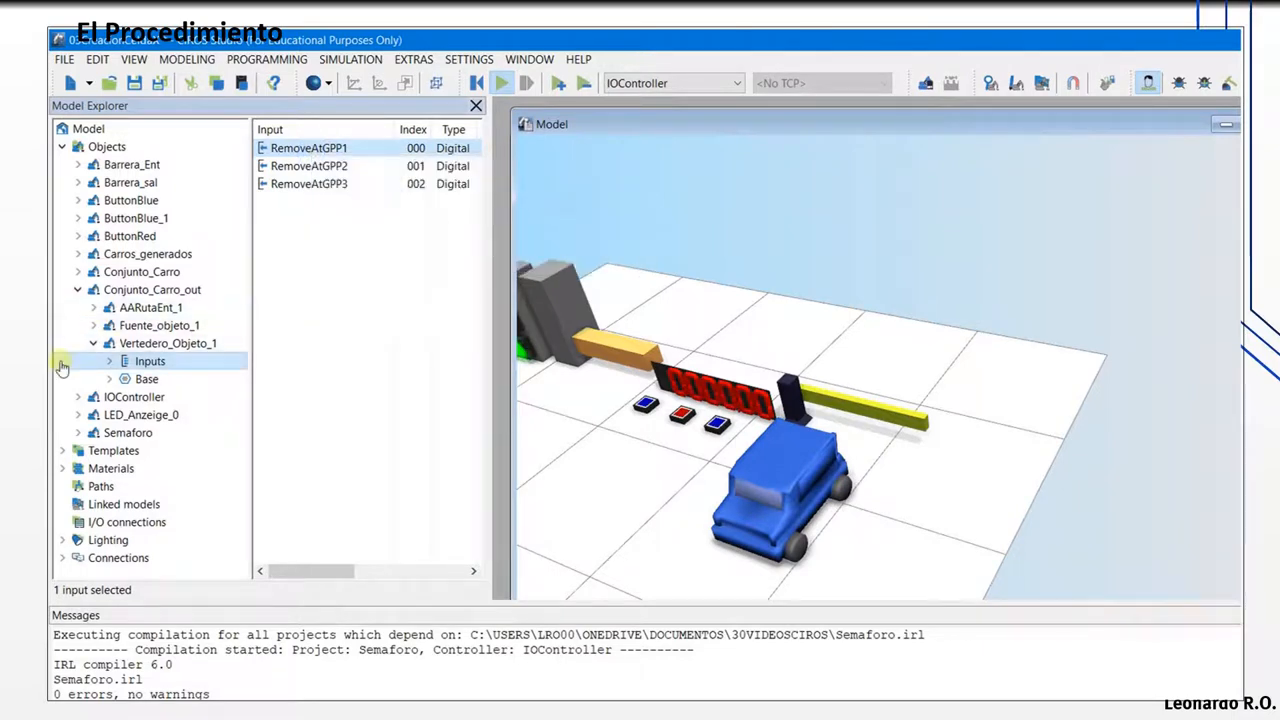
pyautogui.click(95, 345)
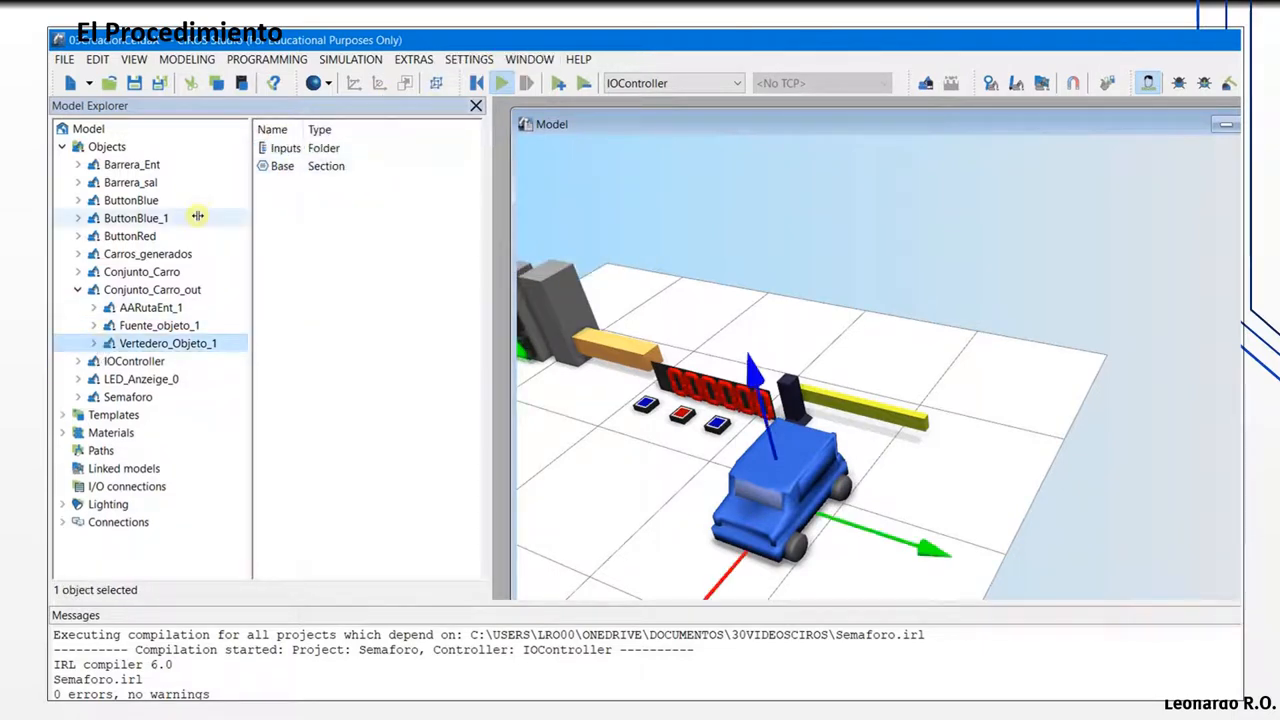
# Step: Stop the simulation and review the Object sink properties of Vertedero_Objeto_1
pyautogui.rightClick(155, 343)
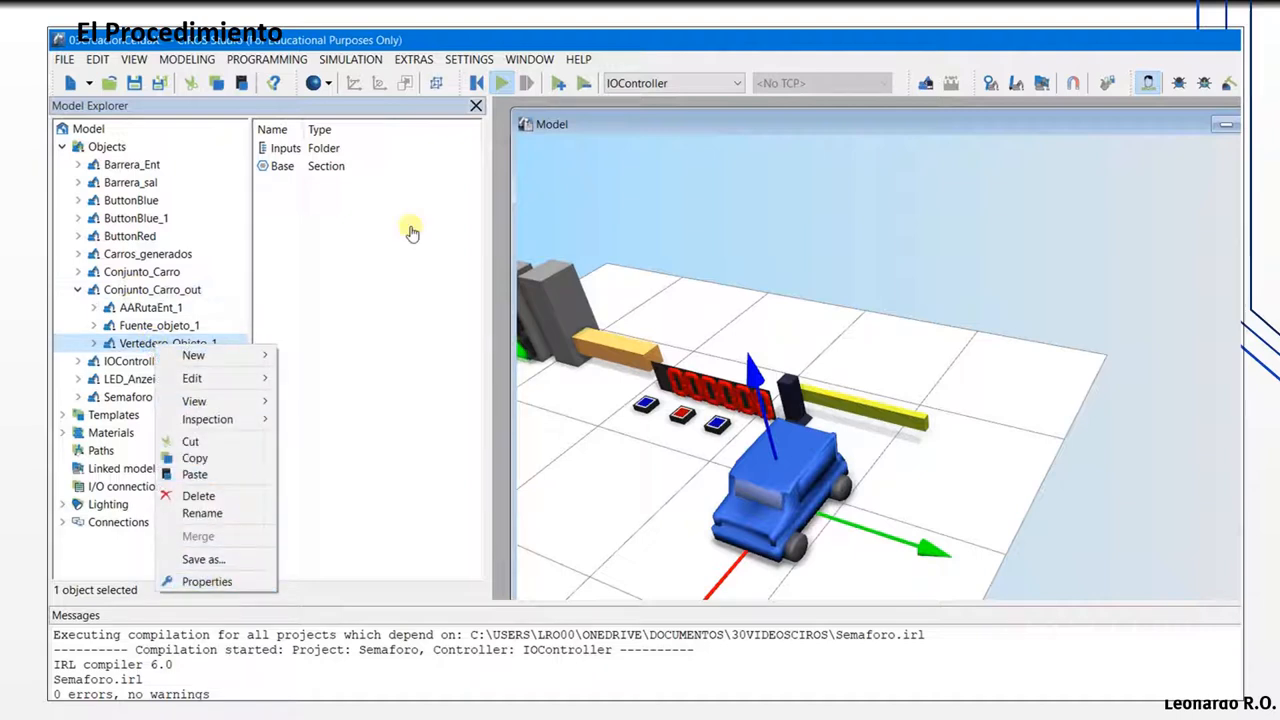
pyautogui.rightClick(492, 84)
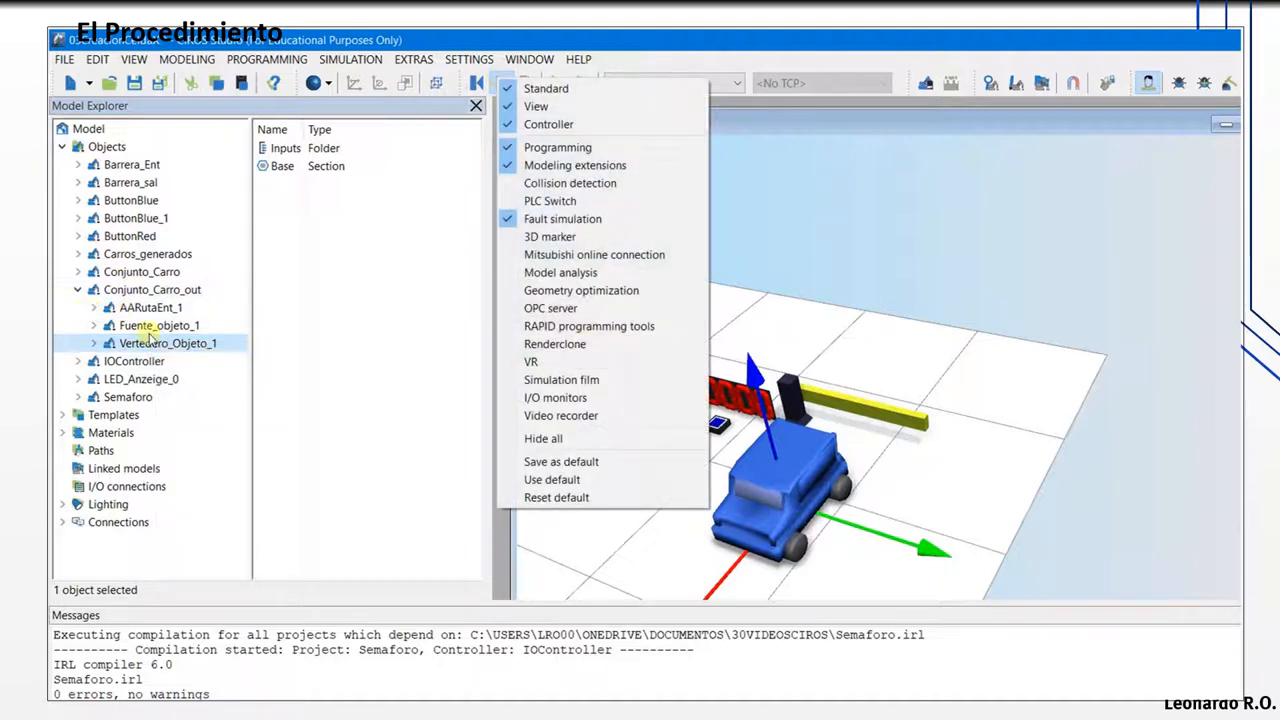
pyautogui.click(473, 120)
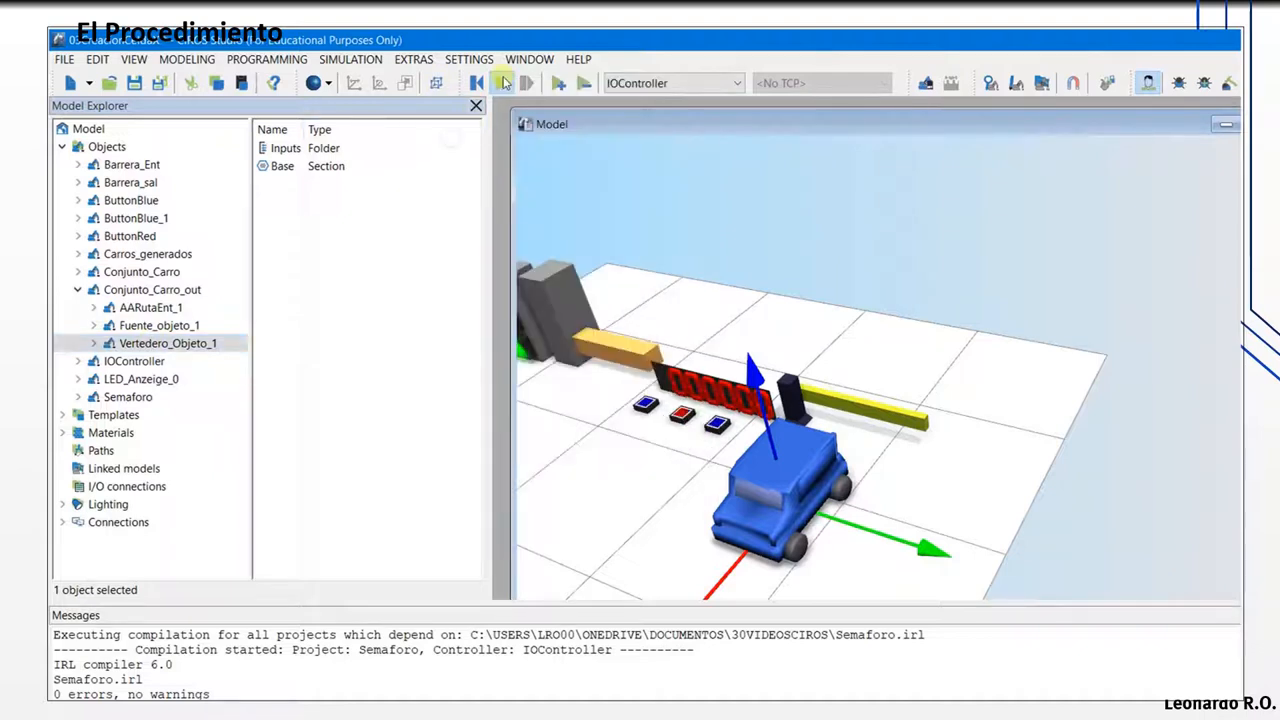
pyautogui.rightClick(145, 345)
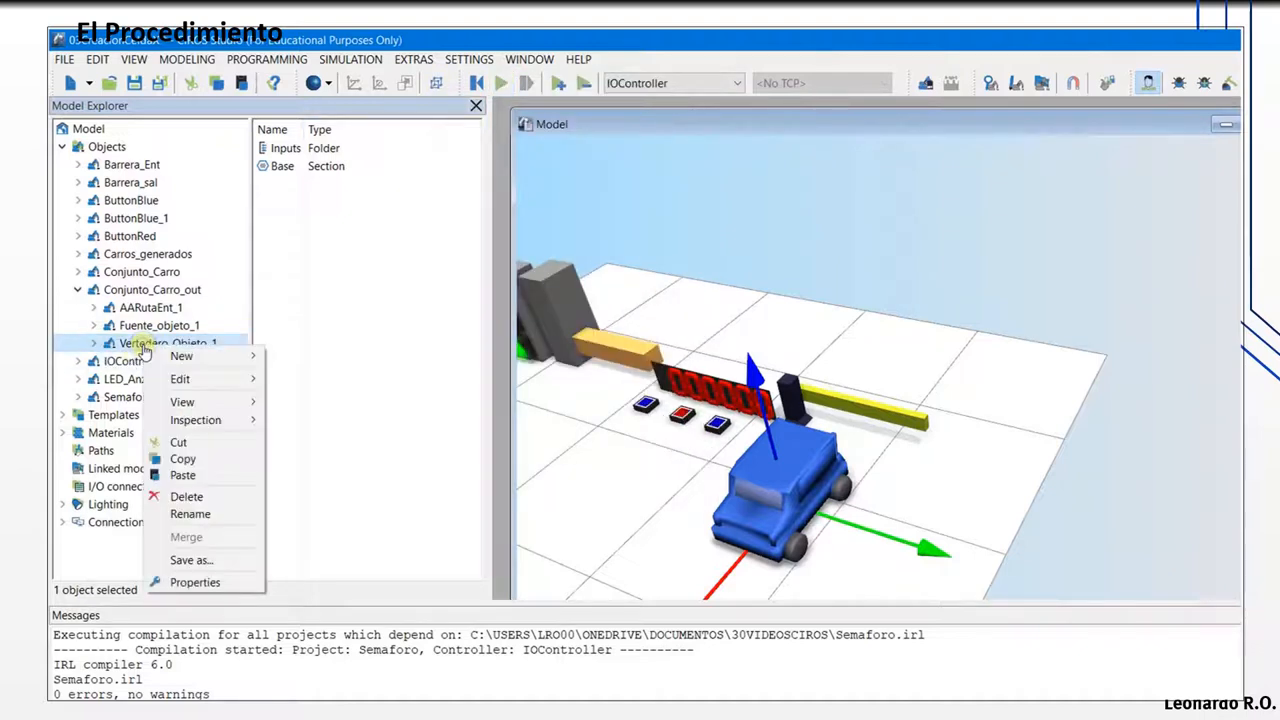
pyautogui.click(210, 582)
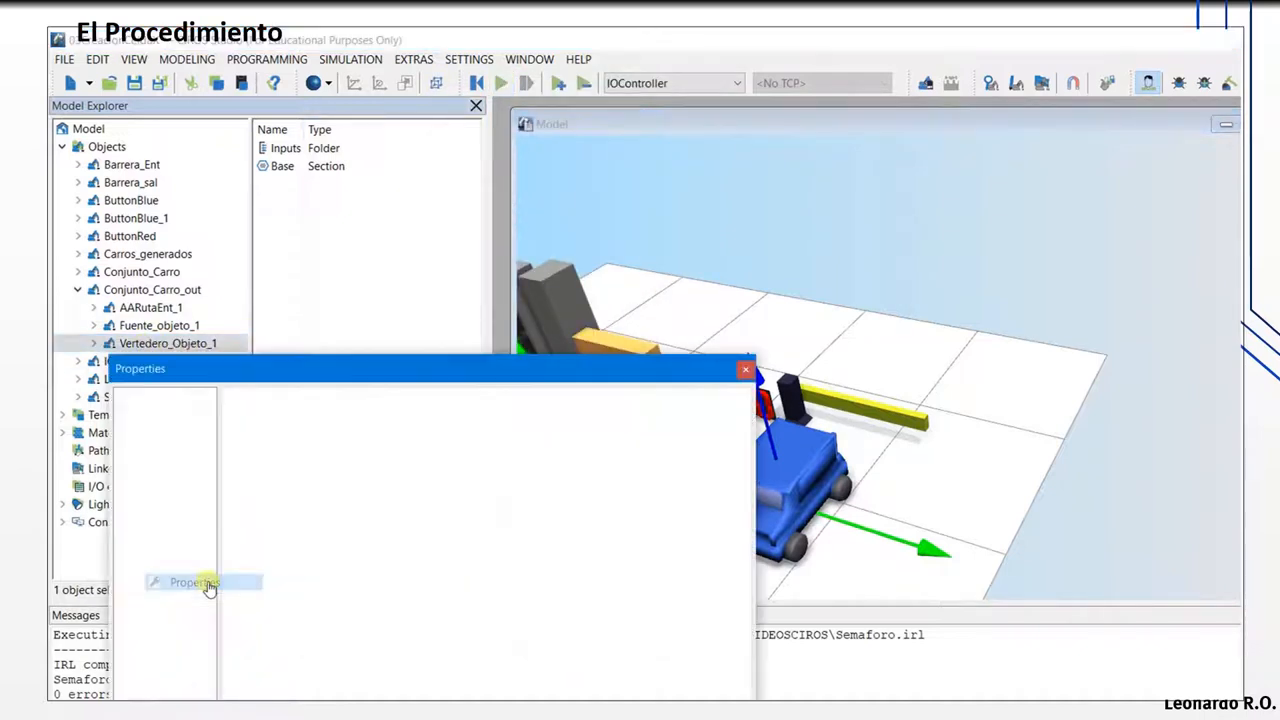
pyautogui.moveTo(340, 366); pyautogui.dragTo(498, 132)
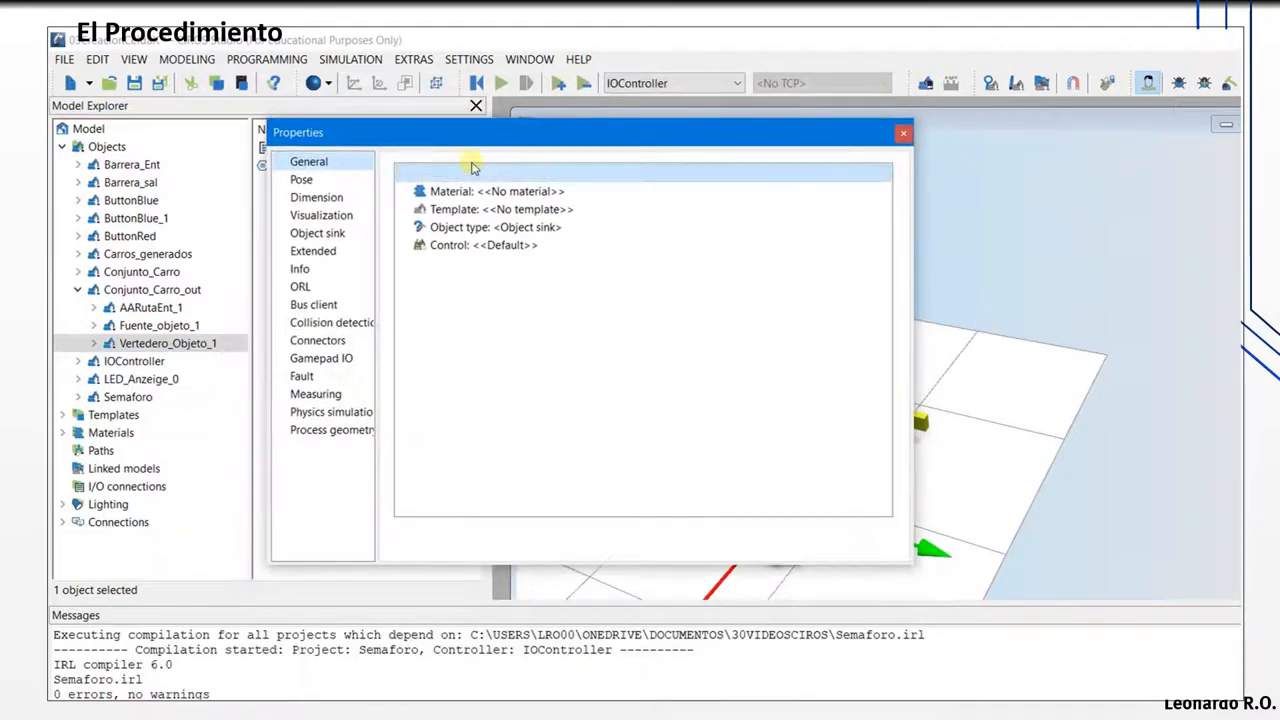
pyautogui.click(318, 236)
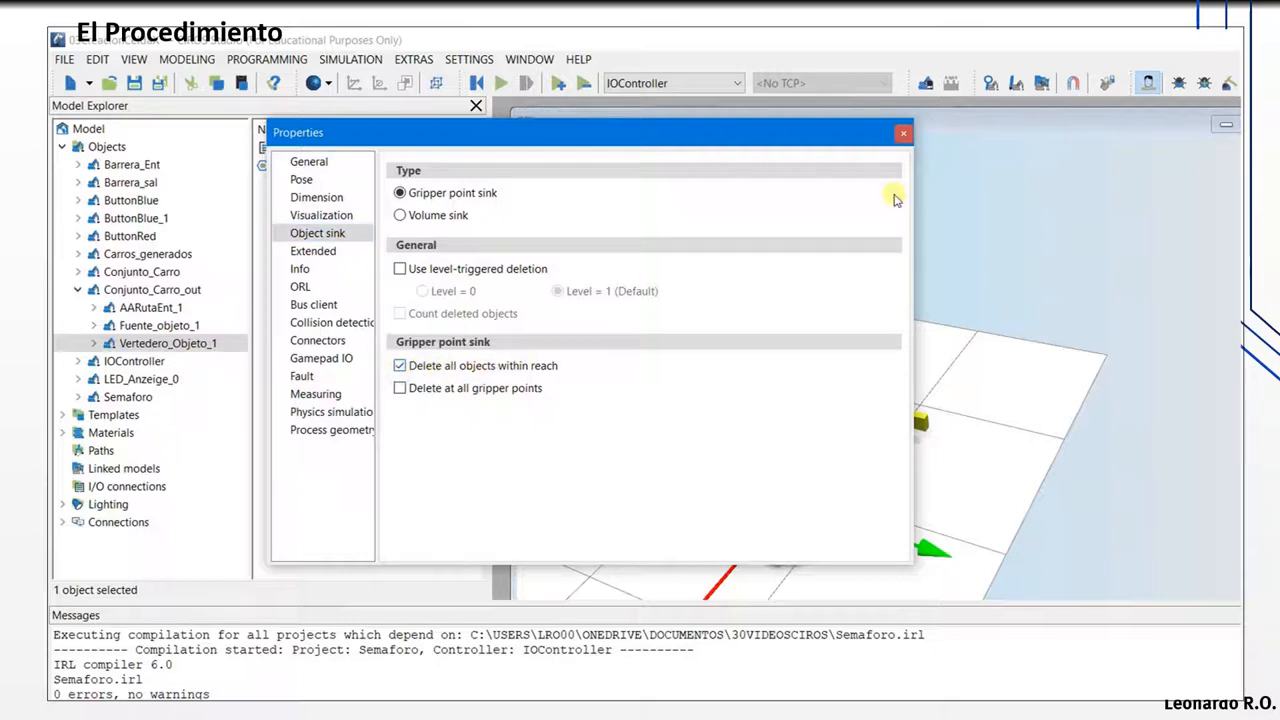
pyautogui.click(901, 134)
# Step: Restart the simulation and connect the RemoveAtGPP1 input of Vertedero_Objeto_1 to 1 again
pyautogui.click(499, 86)
pyautogui.doubleClick(150, 343)
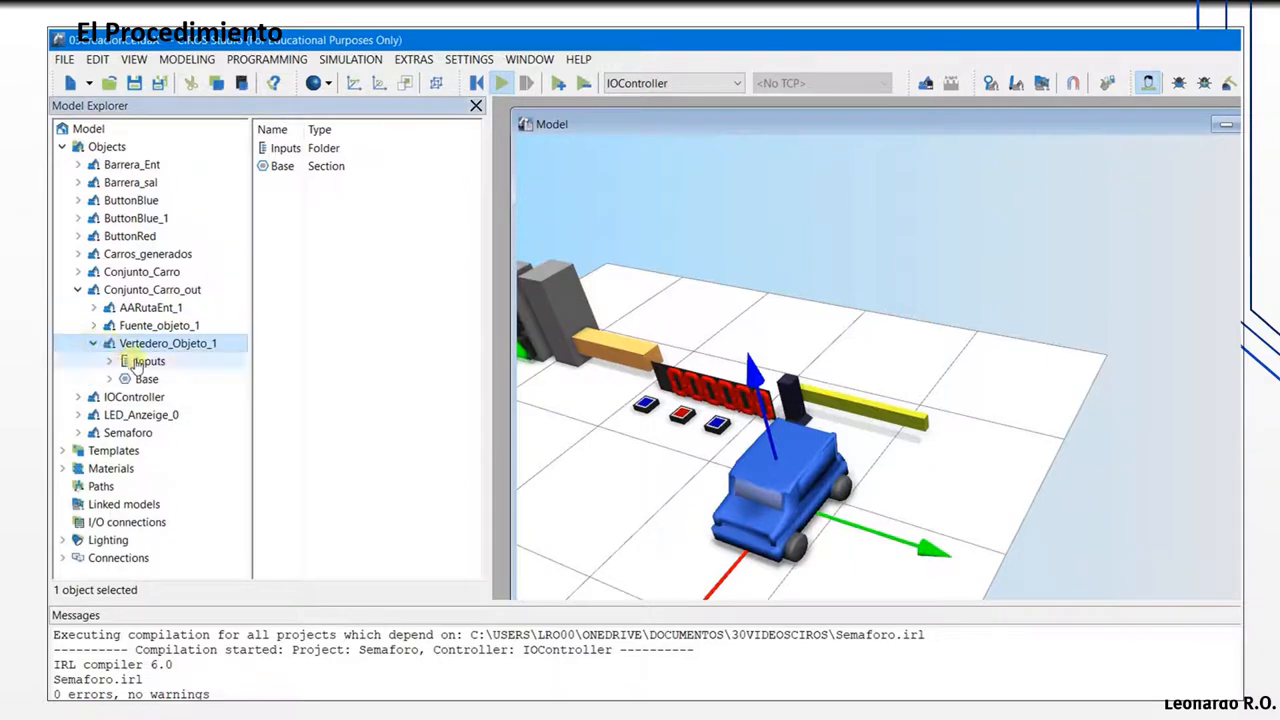
pyautogui.doubleClick(140, 362)
pyautogui.click(175, 379)
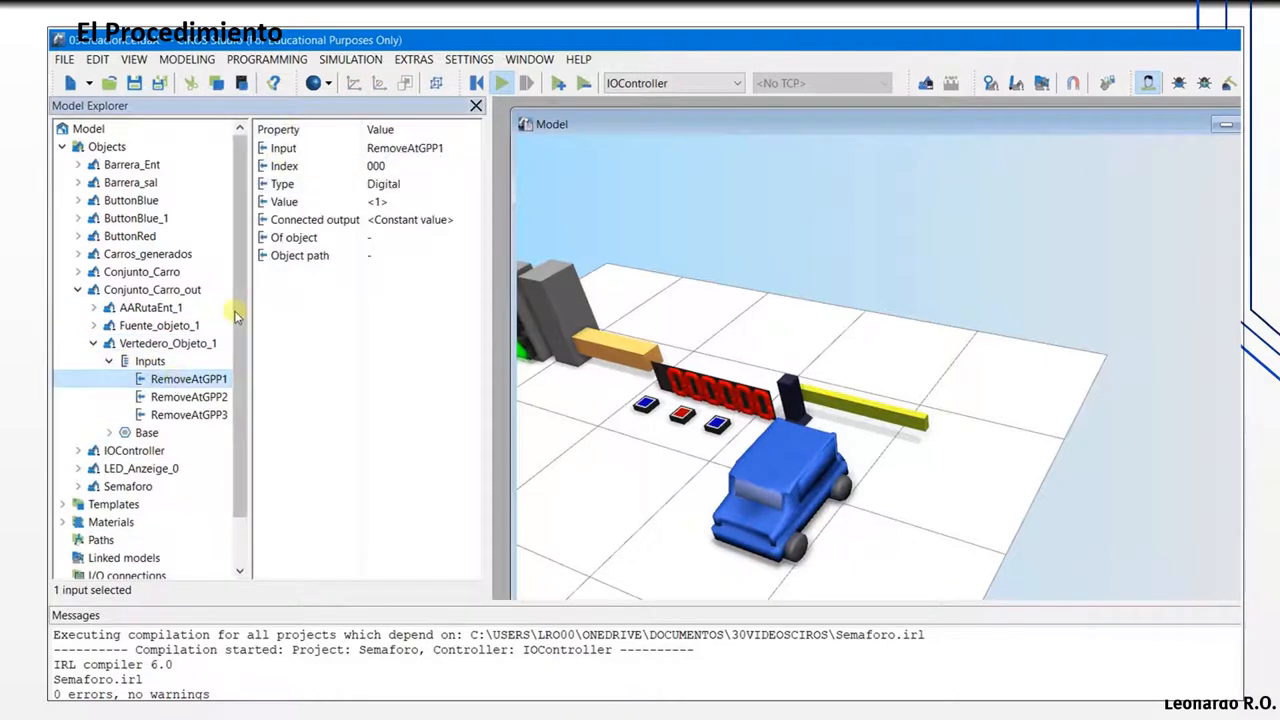
pyautogui.rightClick(183, 387)
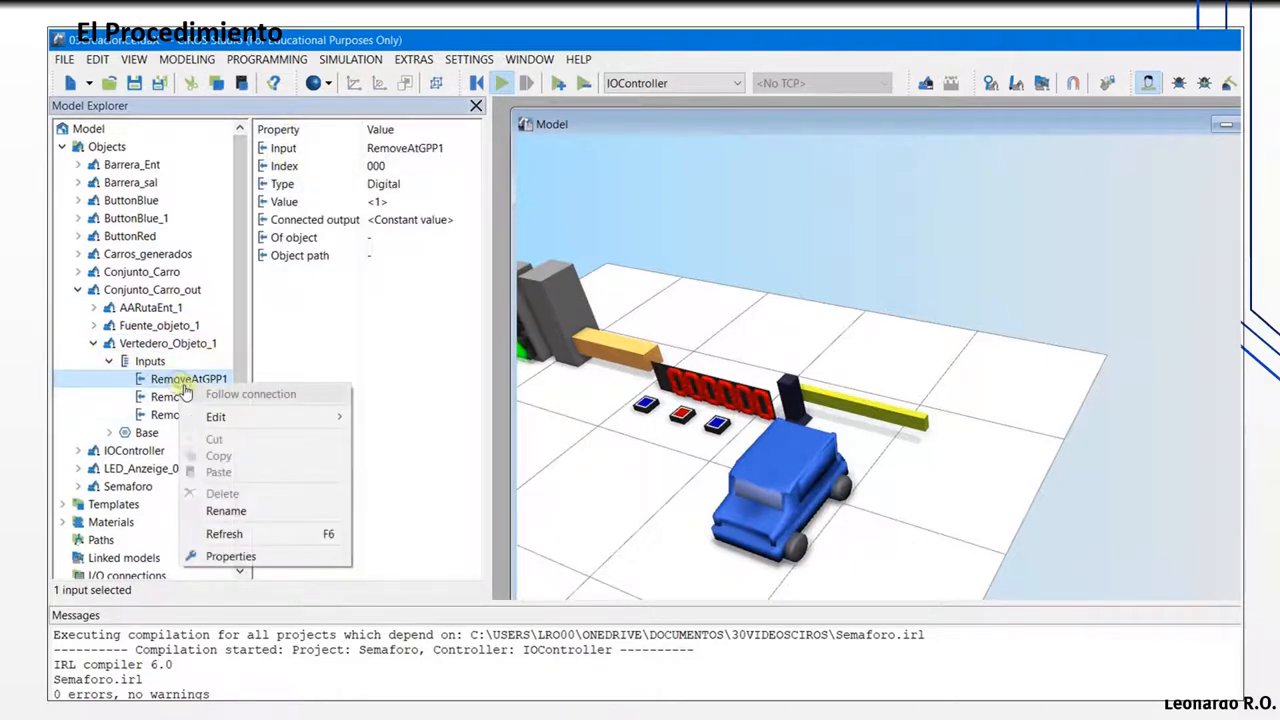
pyautogui.moveTo(220, 416)
pyautogui.click(414, 435)
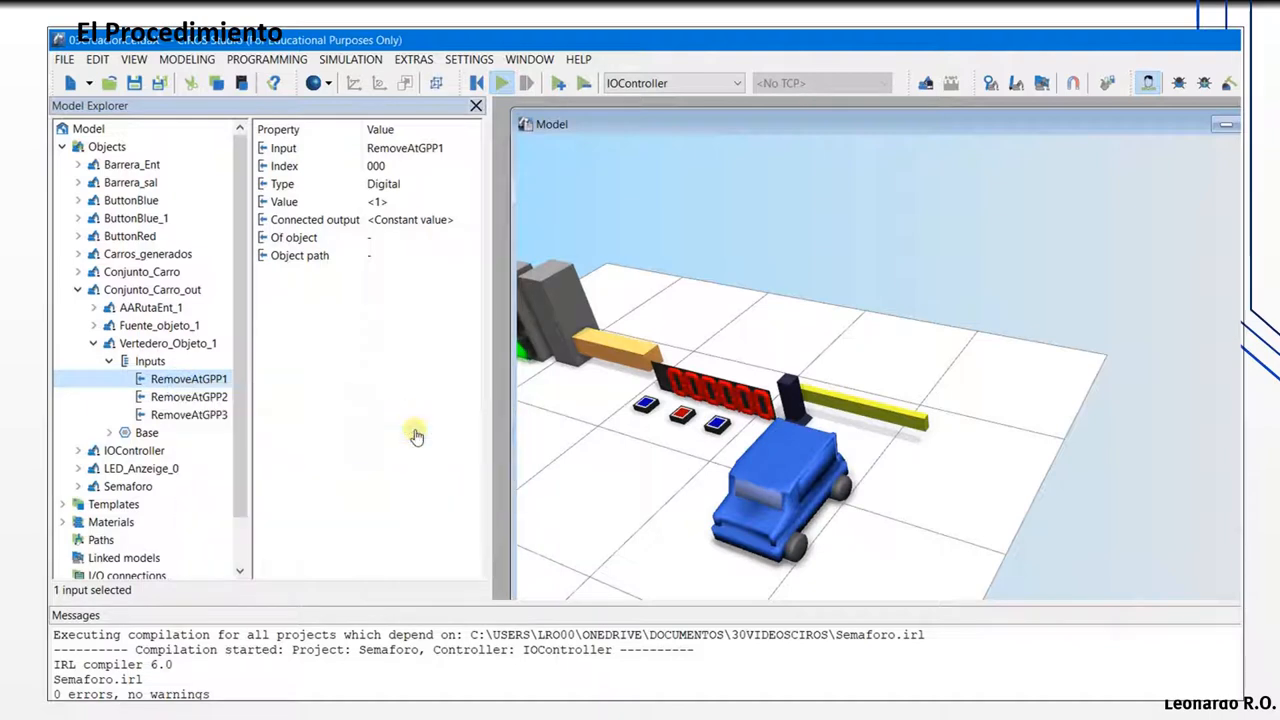
# Step: Connect RemoveAtGPP1 to 0 and RemoveAtGPP2 to 1 in Vertedero_Objeto_1, and collapse the Conjunto_Carro_out set
pyautogui.rightClick(185, 386)
pyautogui.moveTo(286, 416)
pyautogui.click(410, 417)
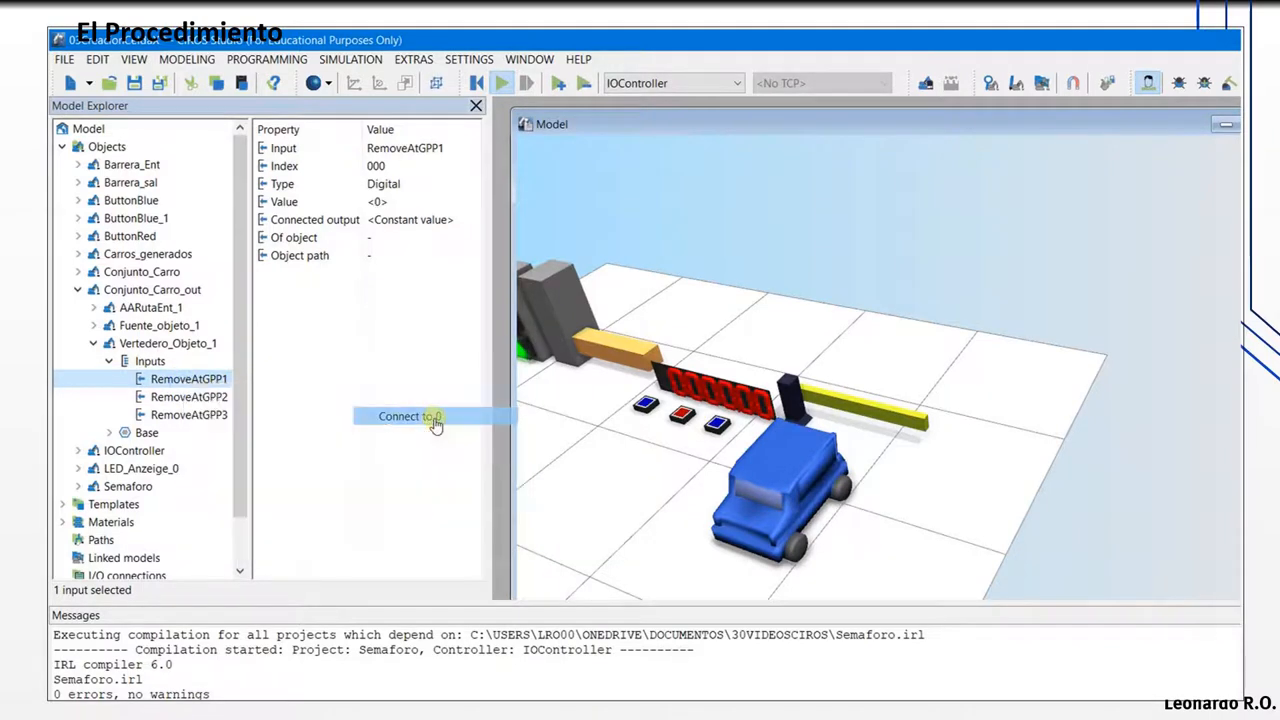
pyautogui.rightClick(189, 400)
pyautogui.moveTo(331, 430)
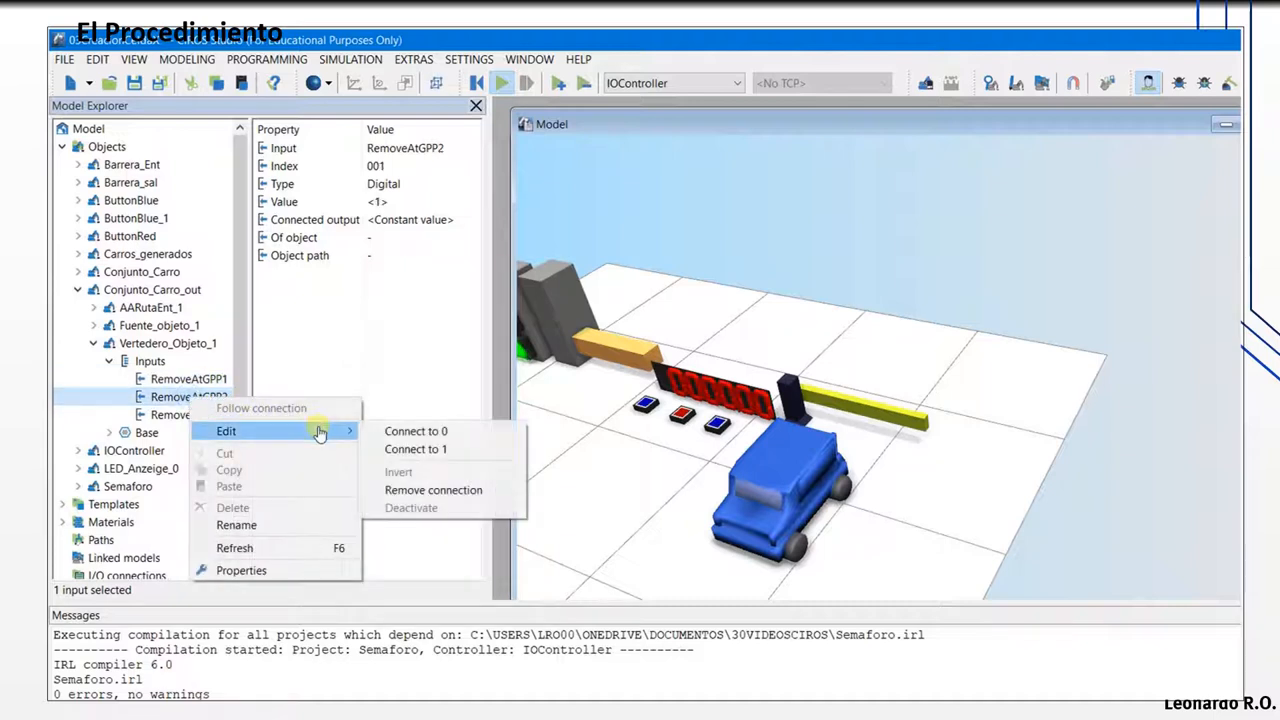
pyautogui.click(409, 448)
pyautogui.click(110, 344)
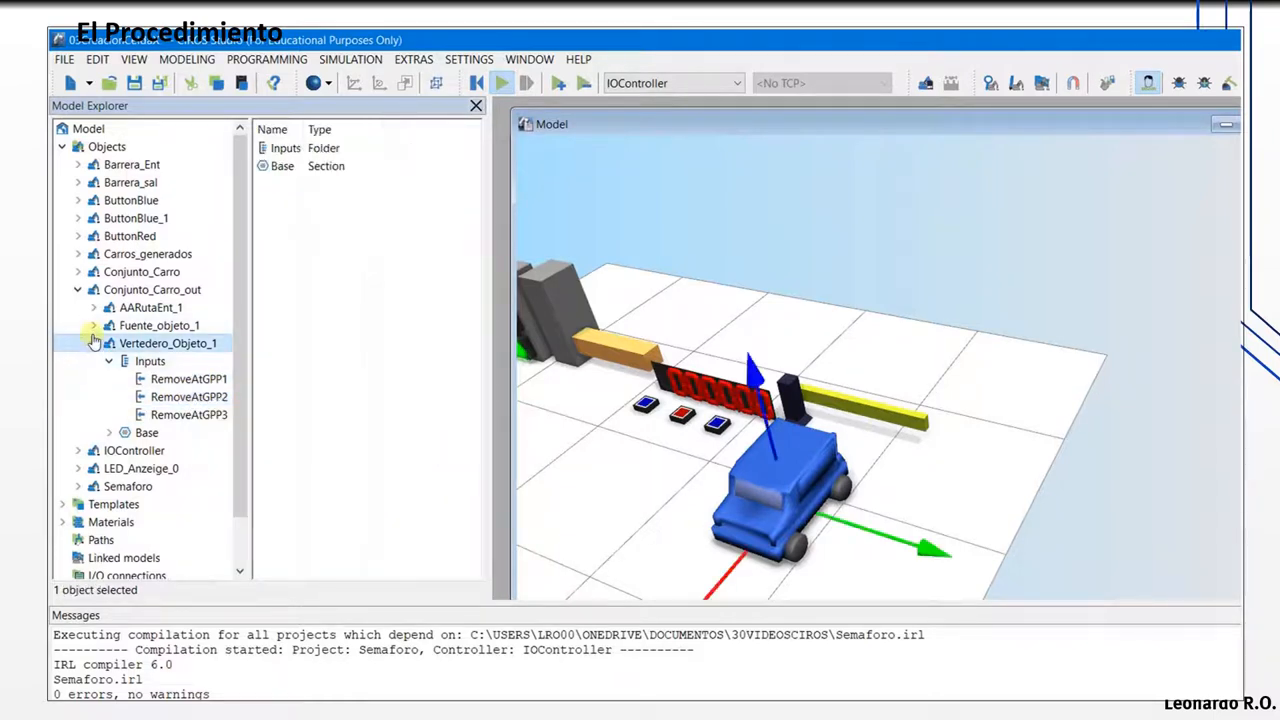
pyautogui.click(93, 343)
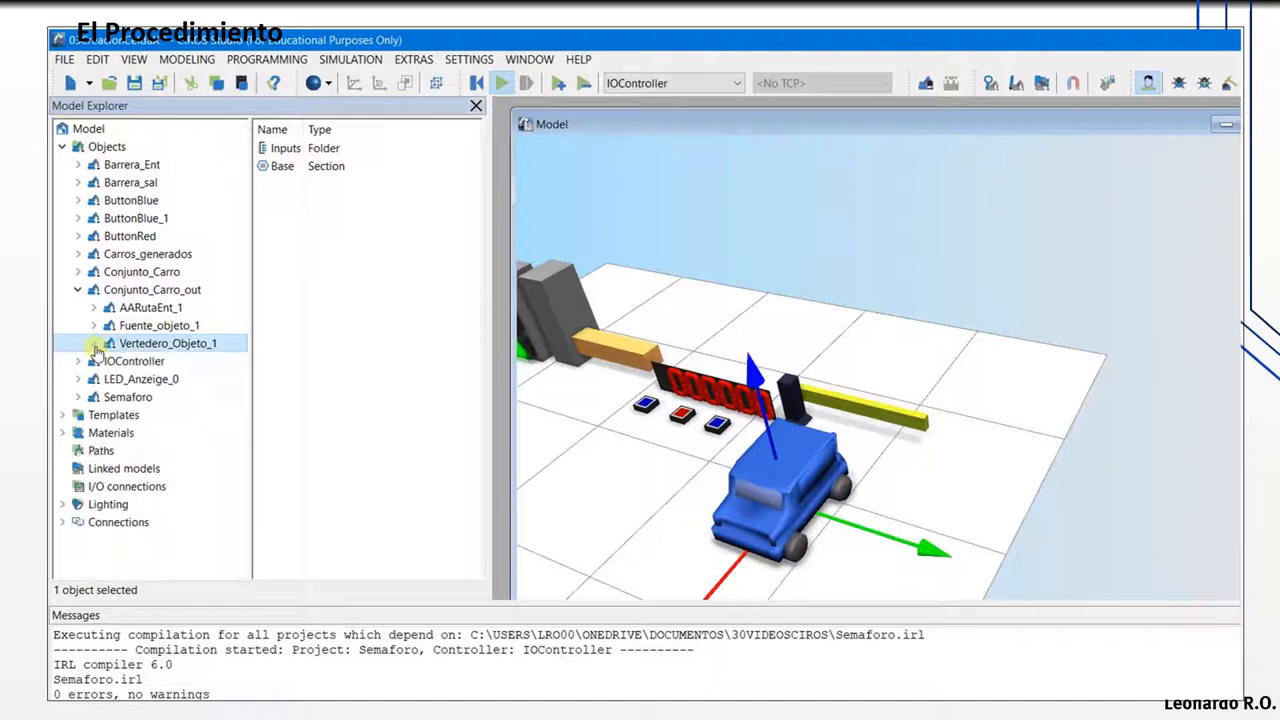
pyautogui.click(78, 289)
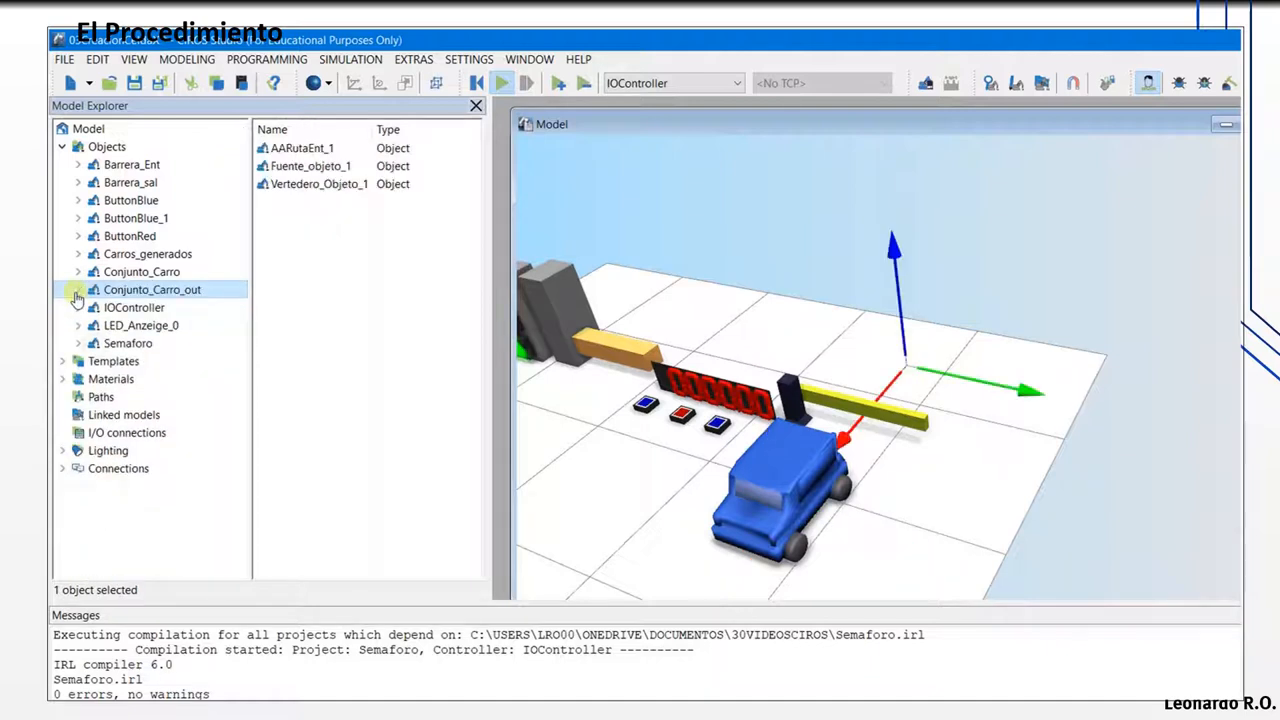
# Step: Reset the simulation and connect the GenerateTemplate0 input of Fuente_objeto_1 in Conjunto_Carro_out to 1
pyautogui.click(476, 83)
pyautogui.click(90, 274)
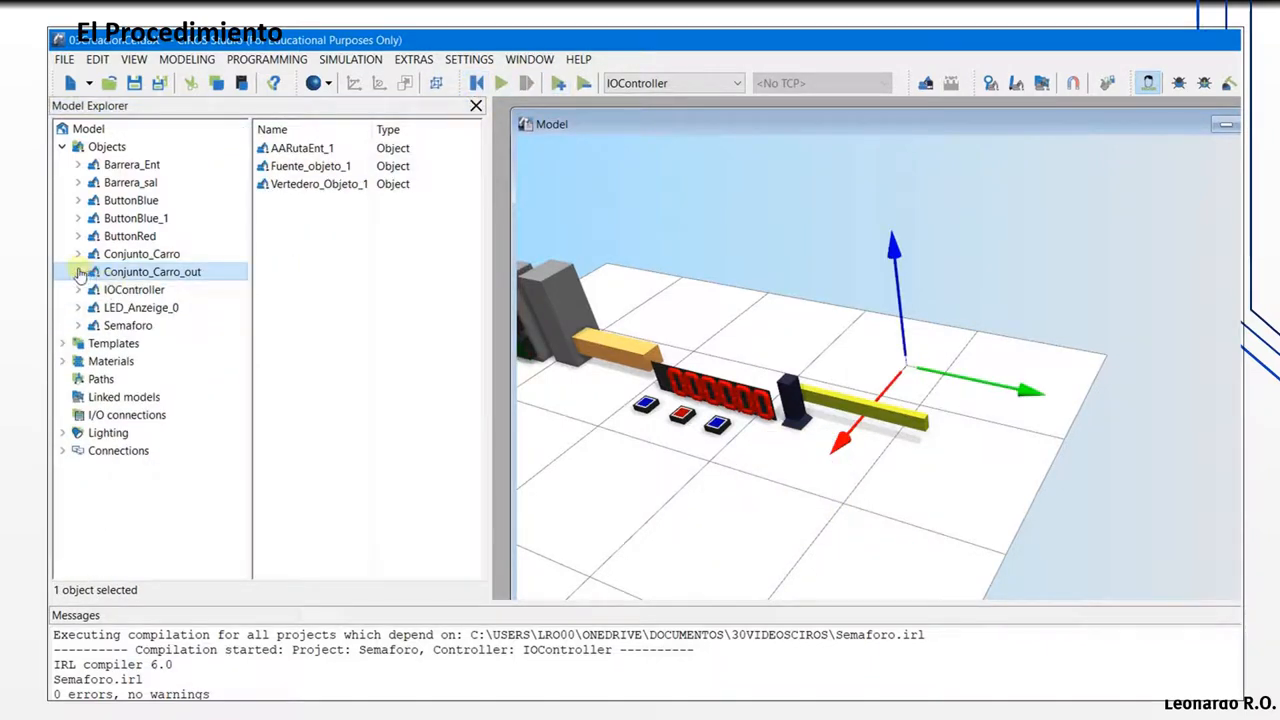
pyautogui.click(78, 272)
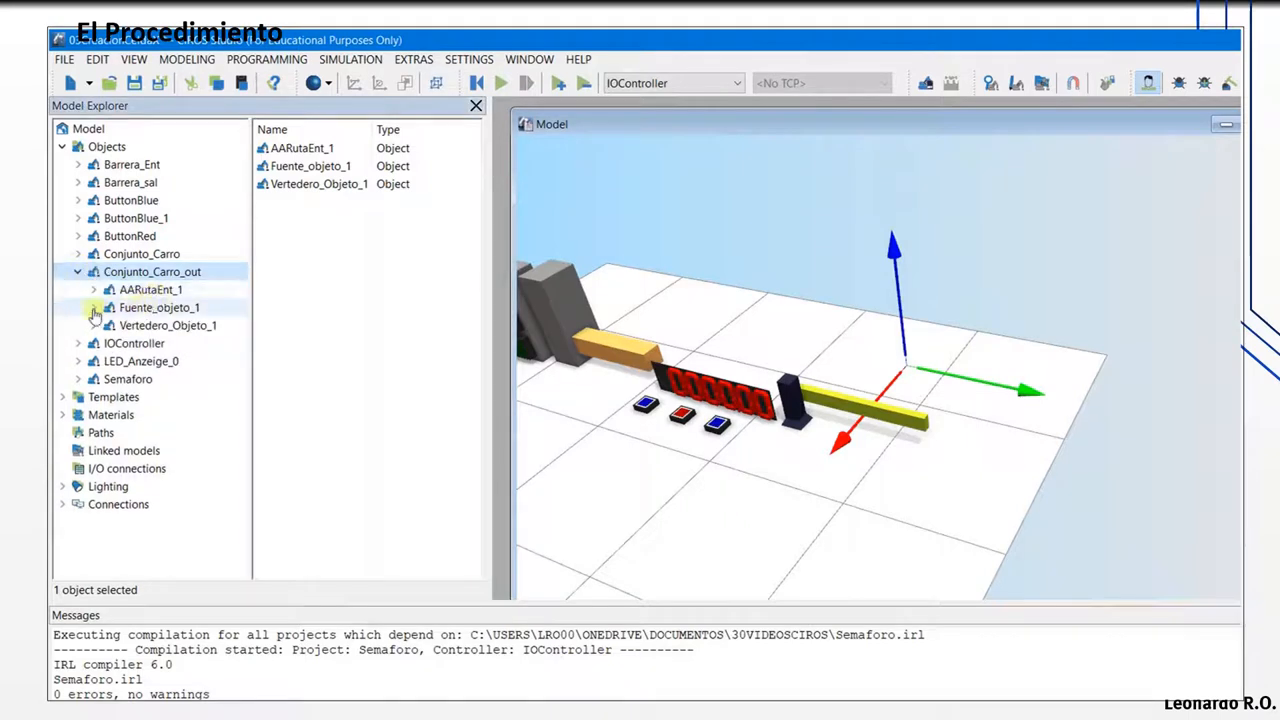
pyautogui.click(94, 308)
pyautogui.click(140, 325)
pyautogui.rightClick(318, 158)
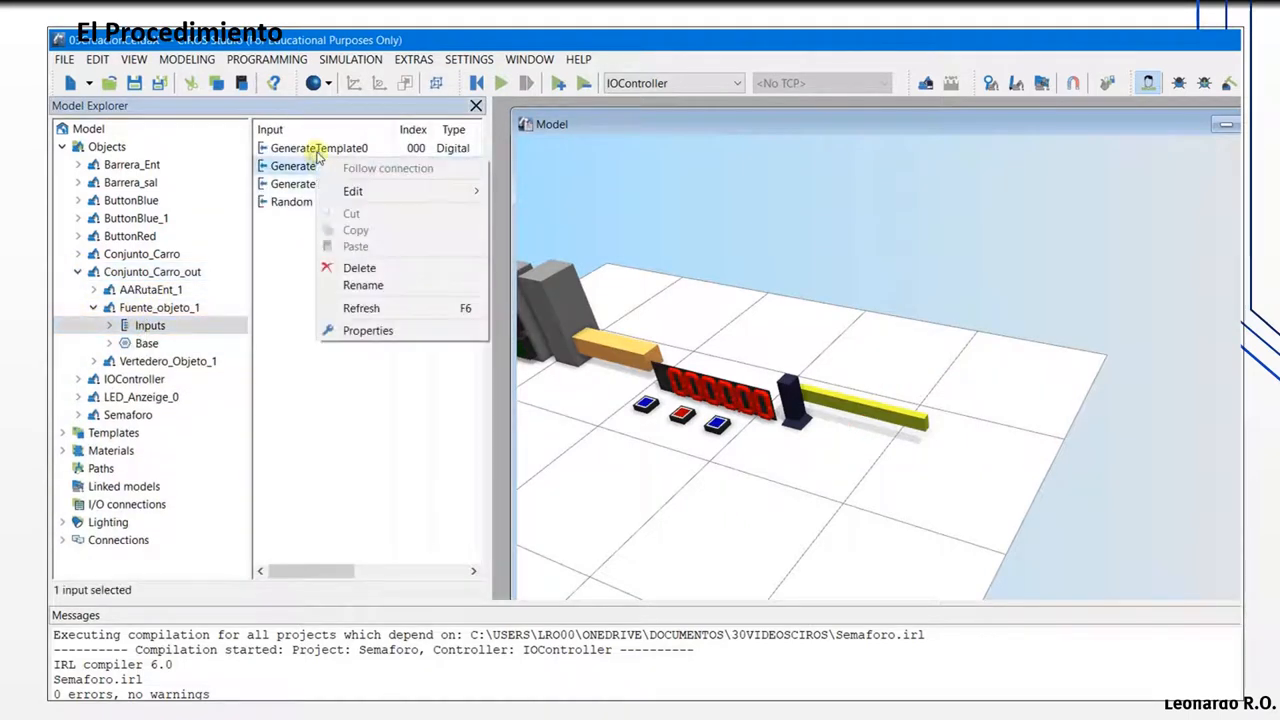
pyautogui.click(318, 150)
pyautogui.rightClick(318, 152)
pyautogui.moveTo(388, 198)
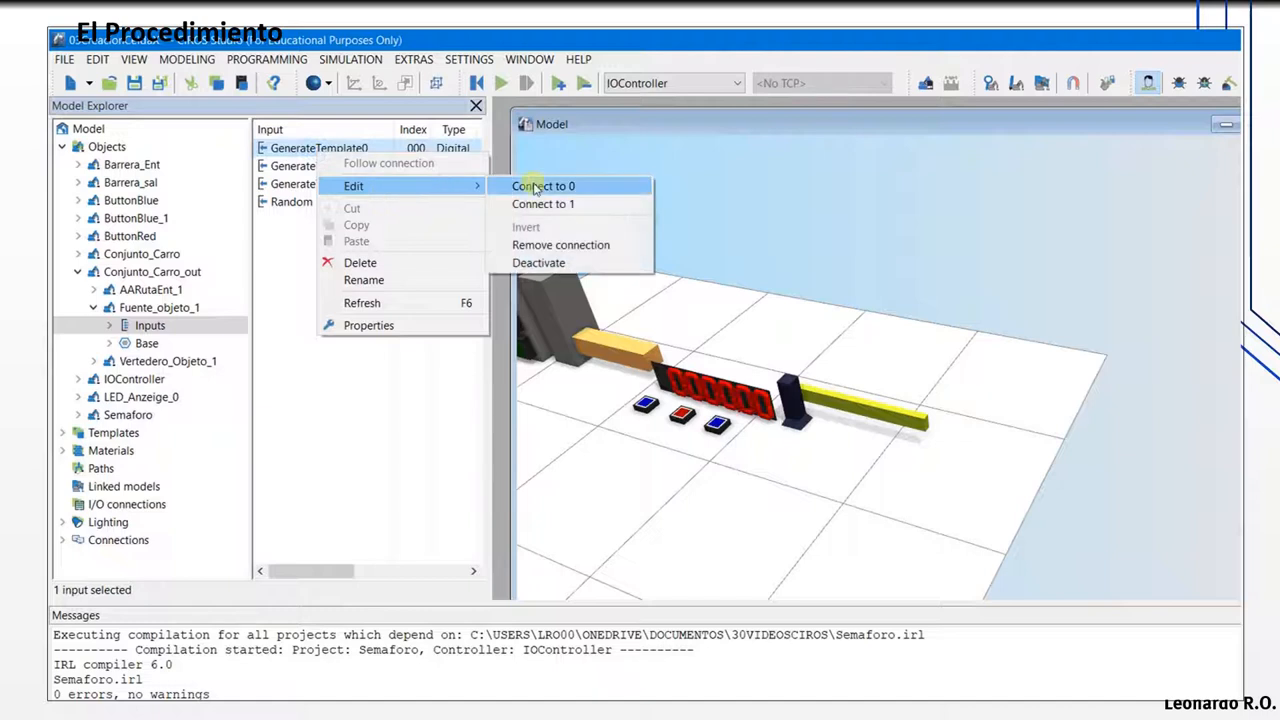
pyautogui.click(563, 204)
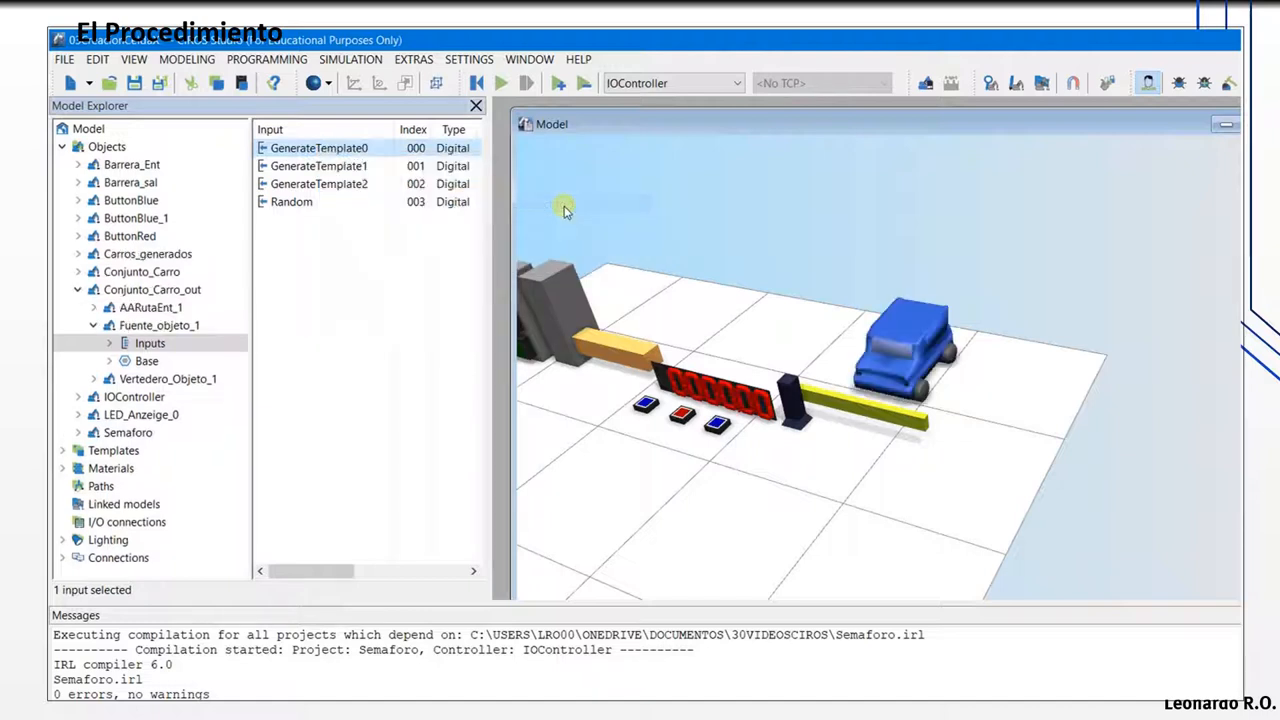
# Step: Connect the GenerateTemplate0 input of Fuente_objeto_1 in Conjunto_Carro_out back to 0
pyautogui.click(93, 326)
pyautogui.rightClick(138, 332)
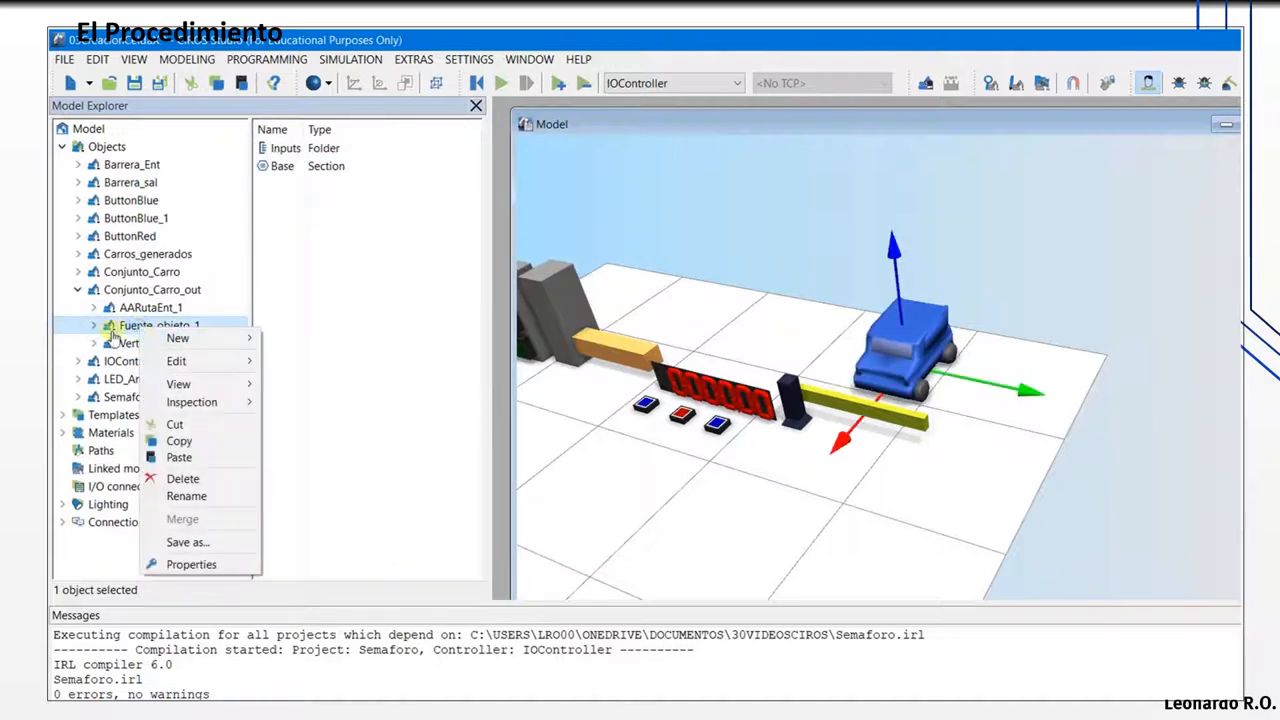
pyautogui.click(95, 326)
pyautogui.click(150, 343)
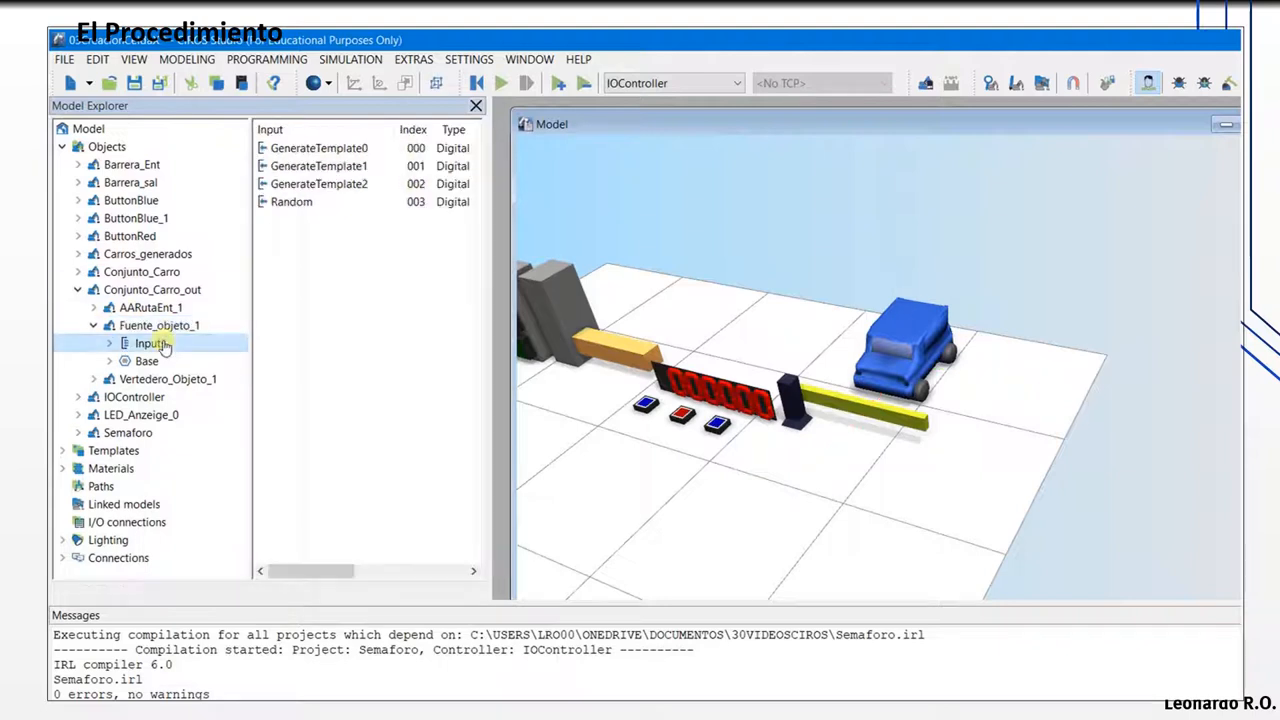
pyautogui.click(318, 150)
pyautogui.rightClick(318, 150)
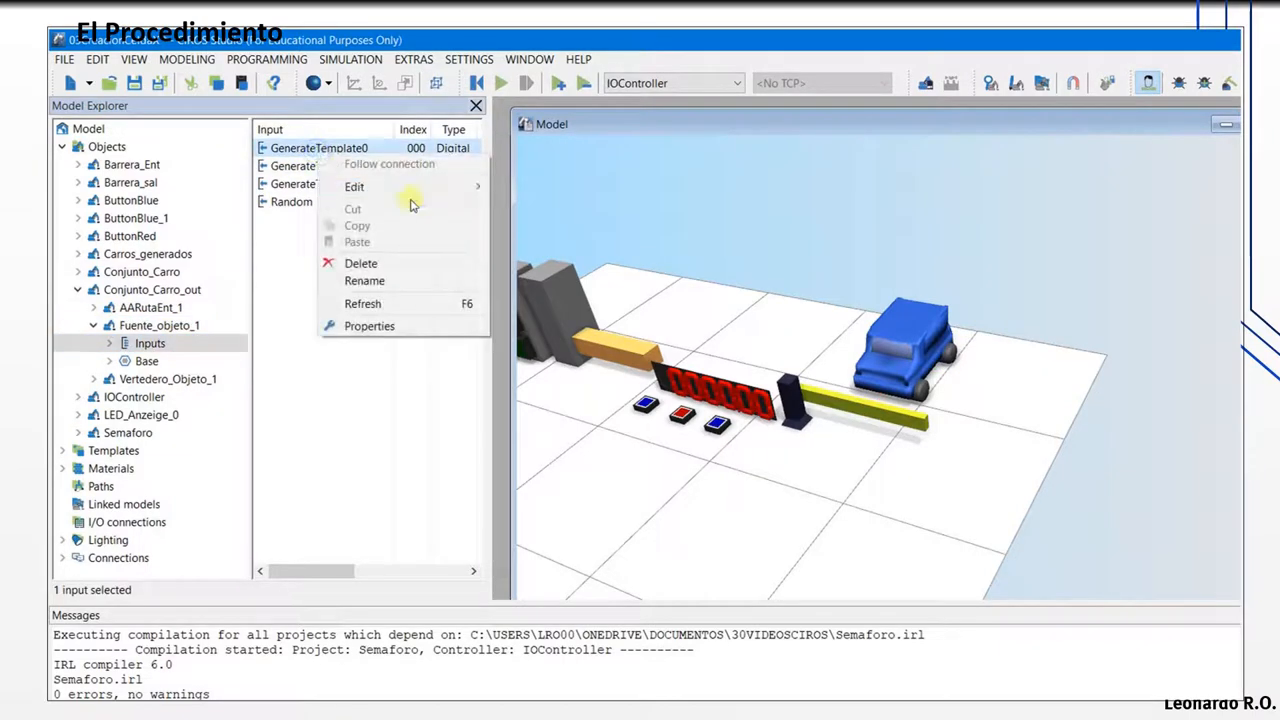
pyautogui.moveTo(460, 186)
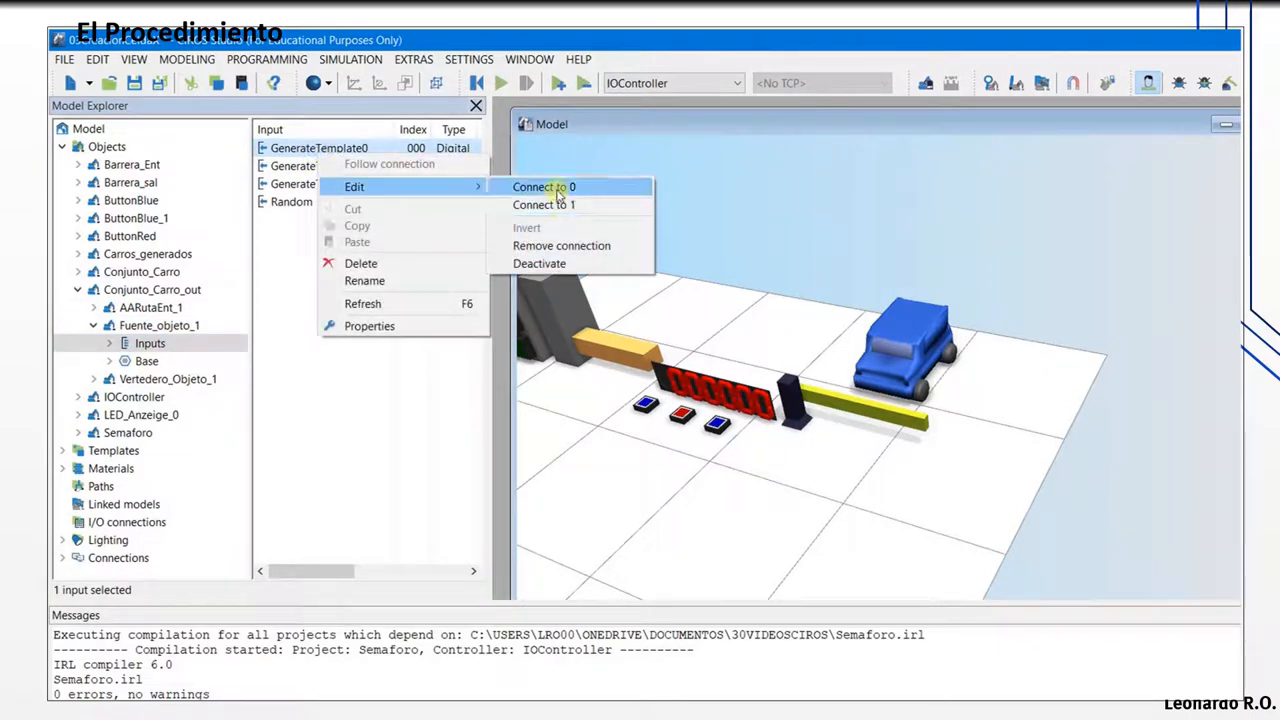
pyautogui.click(562, 208)
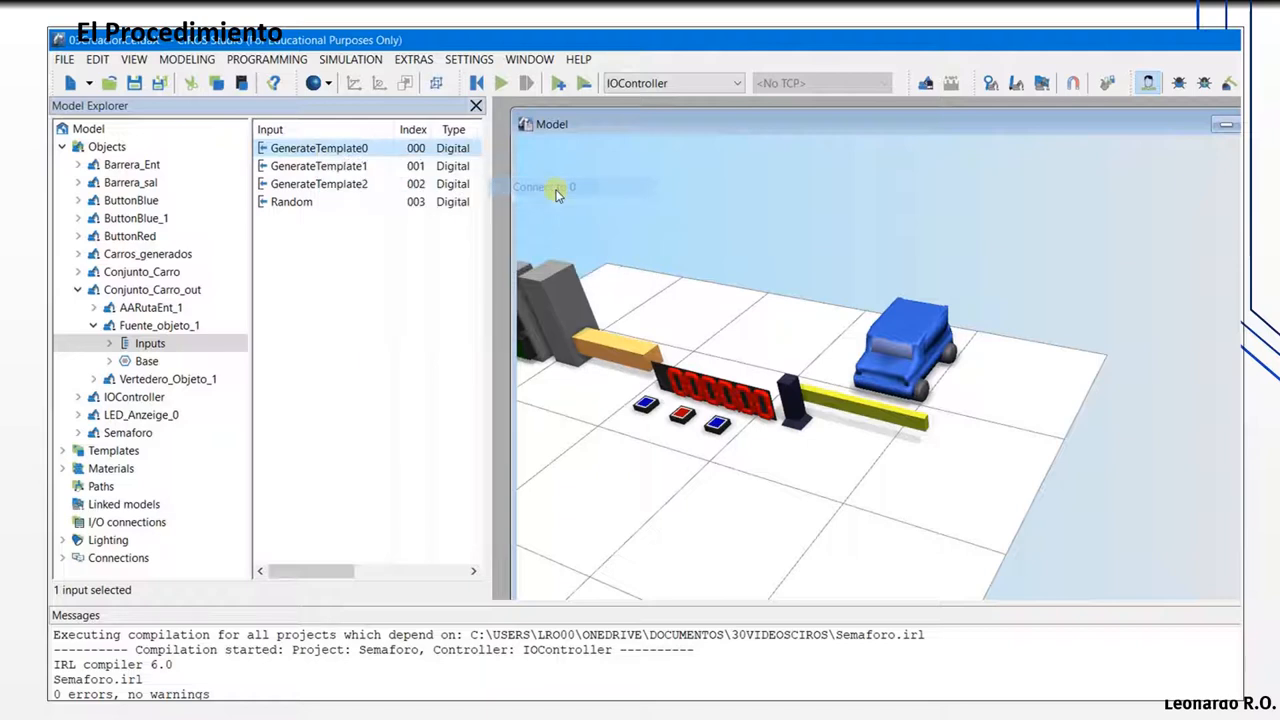
# Step: Connect the Extend input of AARutaEnt_1 in Conjunto_Carro_out to 1
pyautogui.click(95, 324)
pyautogui.click(93, 308)
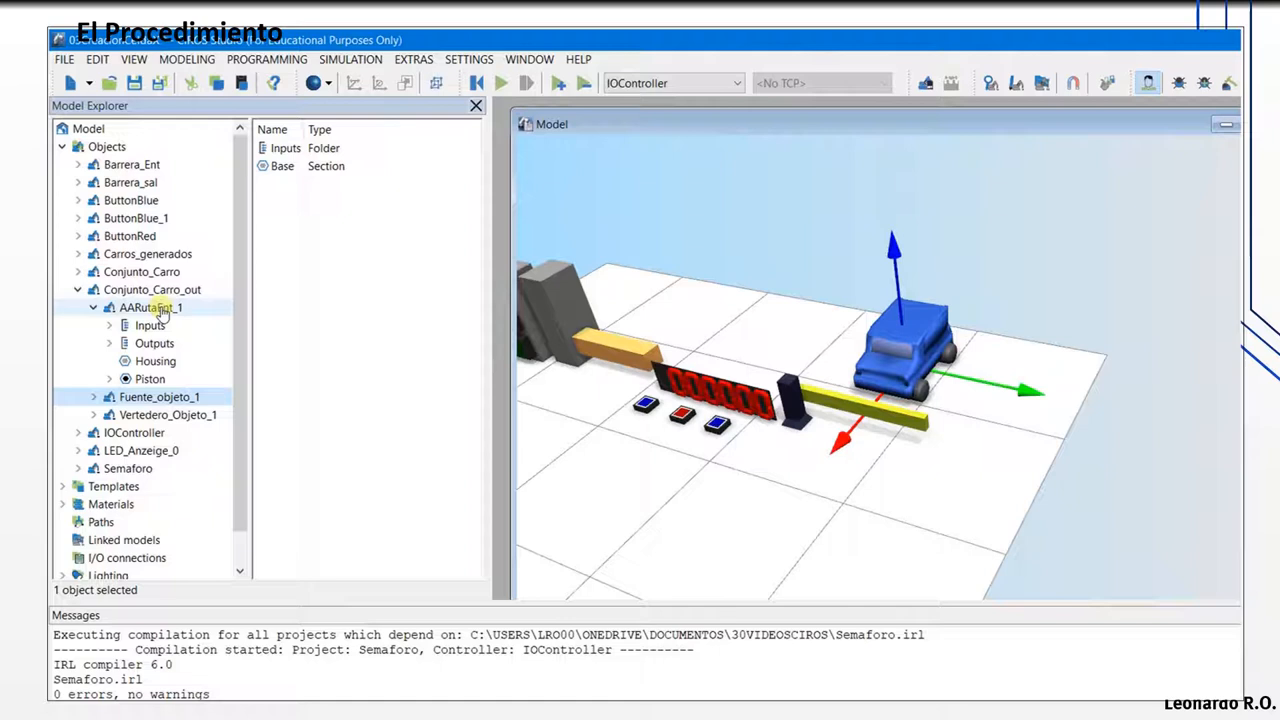
pyautogui.click(150, 325)
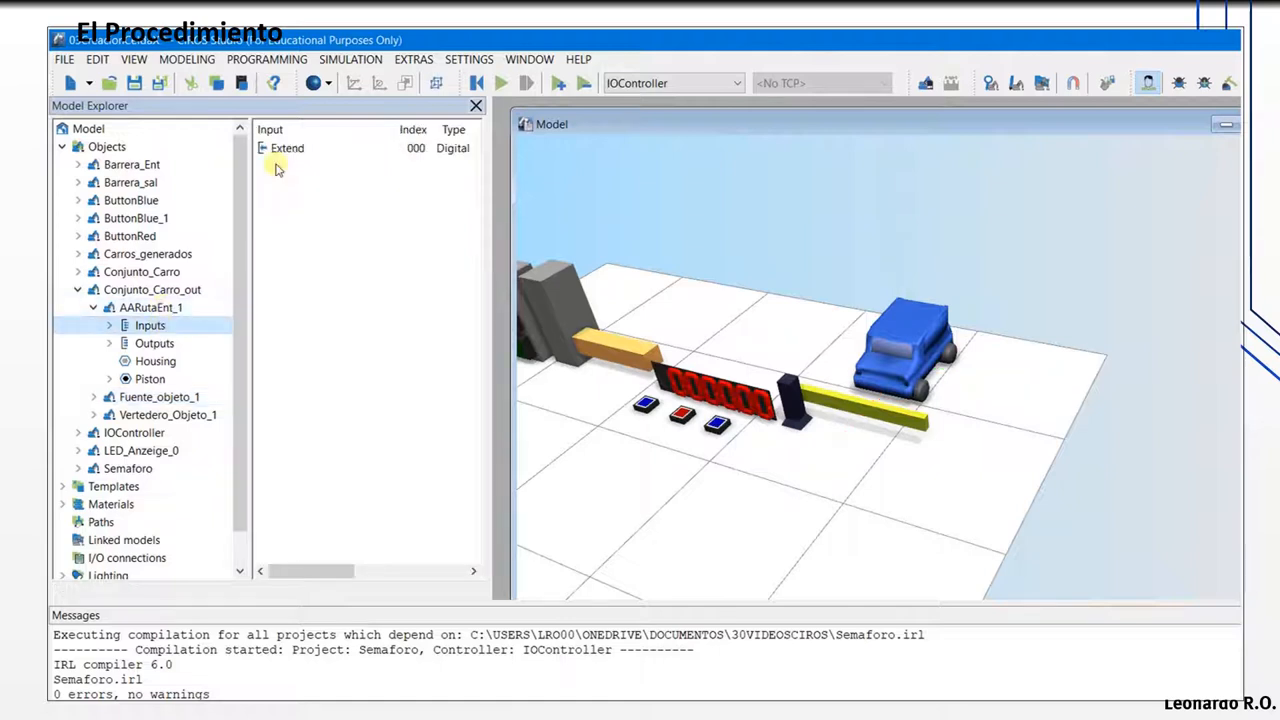
pyautogui.click(293, 150)
pyautogui.rightClick(293, 150)
pyautogui.moveTo(330, 178)
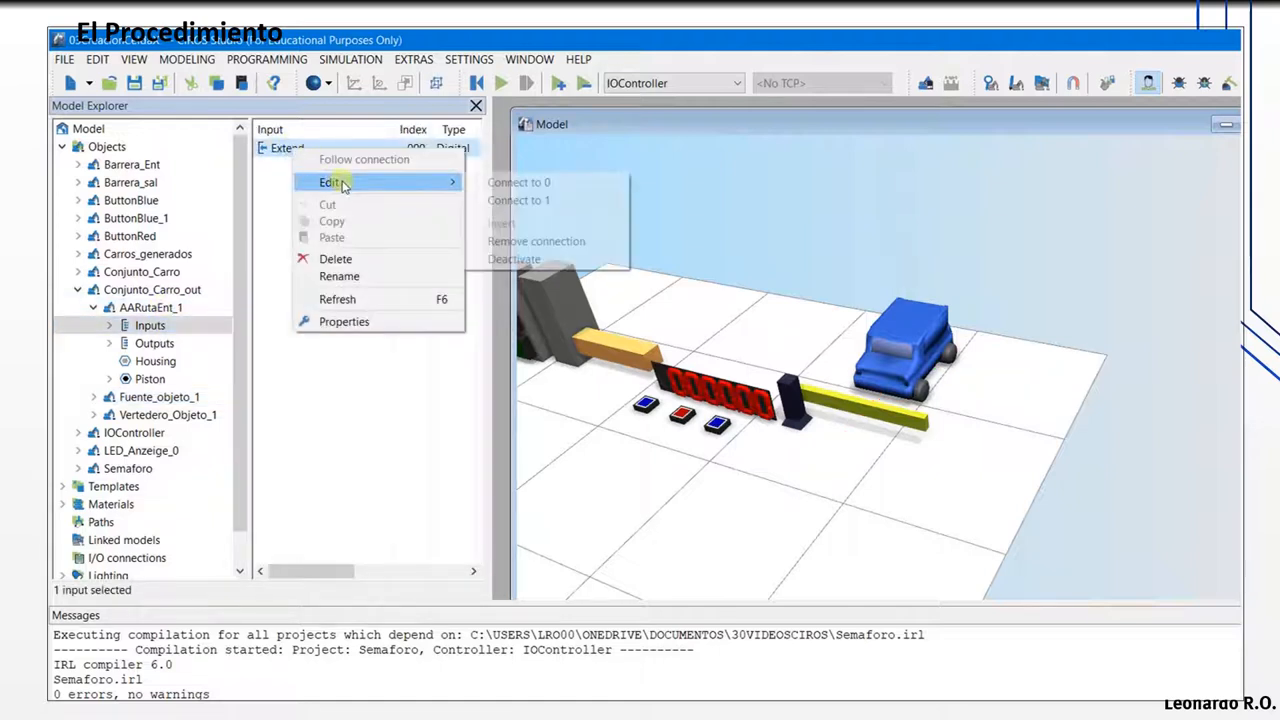
pyautogui.click(548, 201)
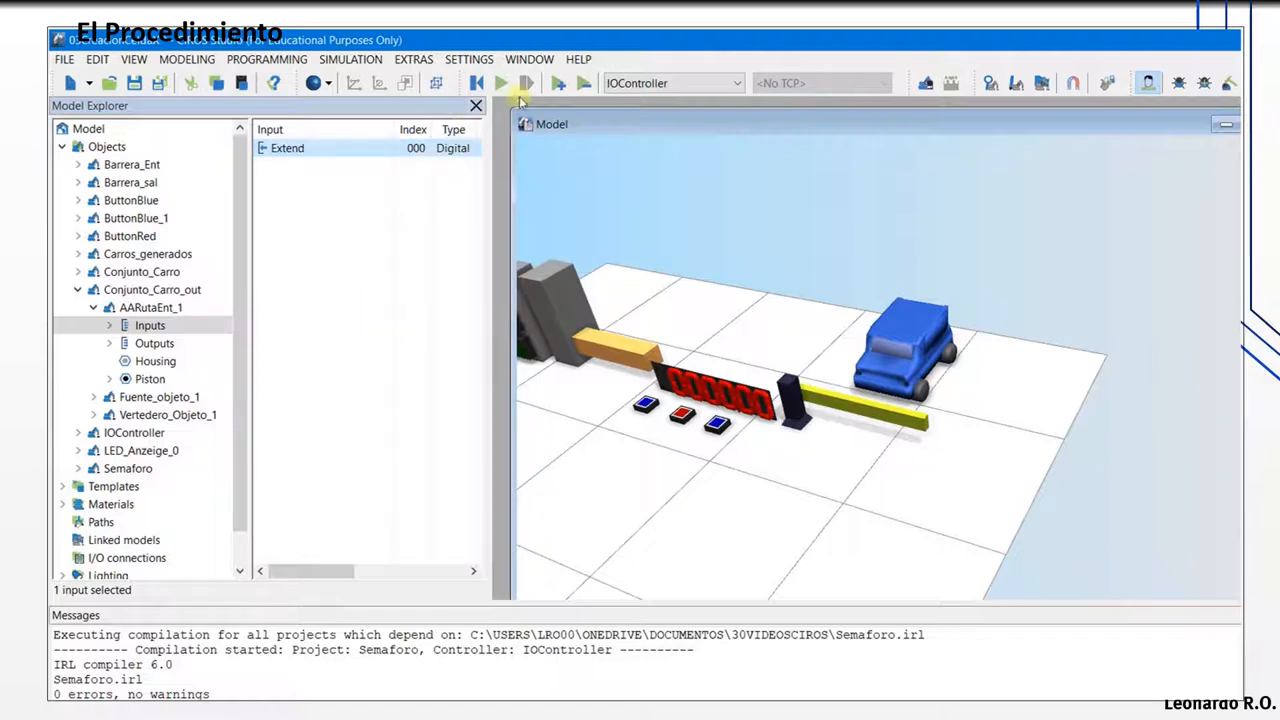
# Step: Inspect the gripper point GPP_Cylinder_1 under the Piston section of AARutaEnt_1
pyautogui.click(121, 384)
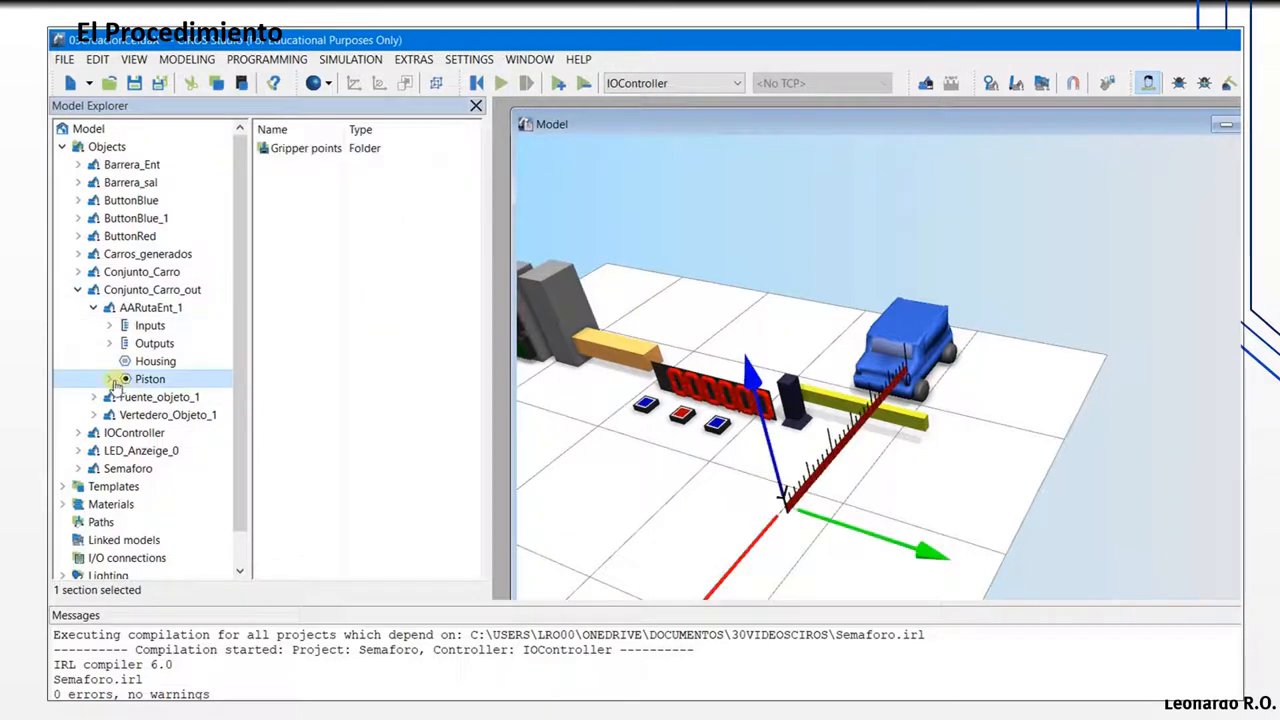
pyautogui.click(110, 380)
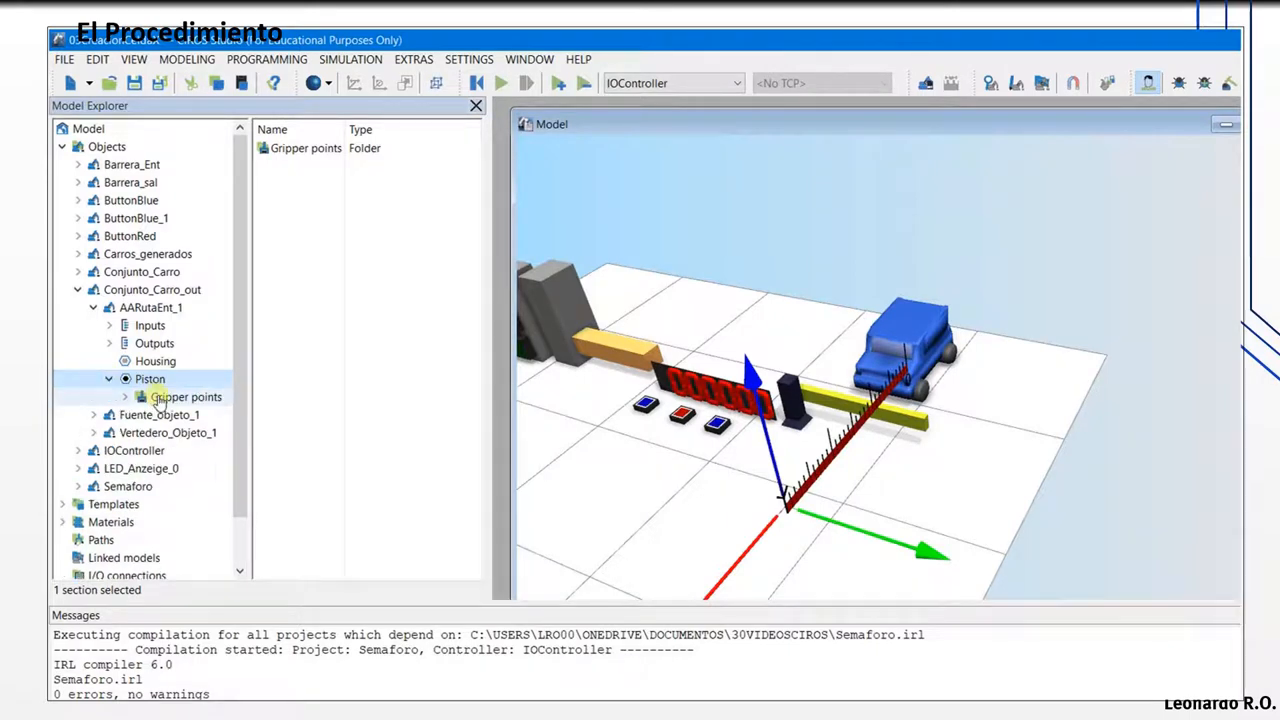
pyautogui.click(158, 398)
pyautogui.click(125, 398)
pyautogui.click(172, 414)
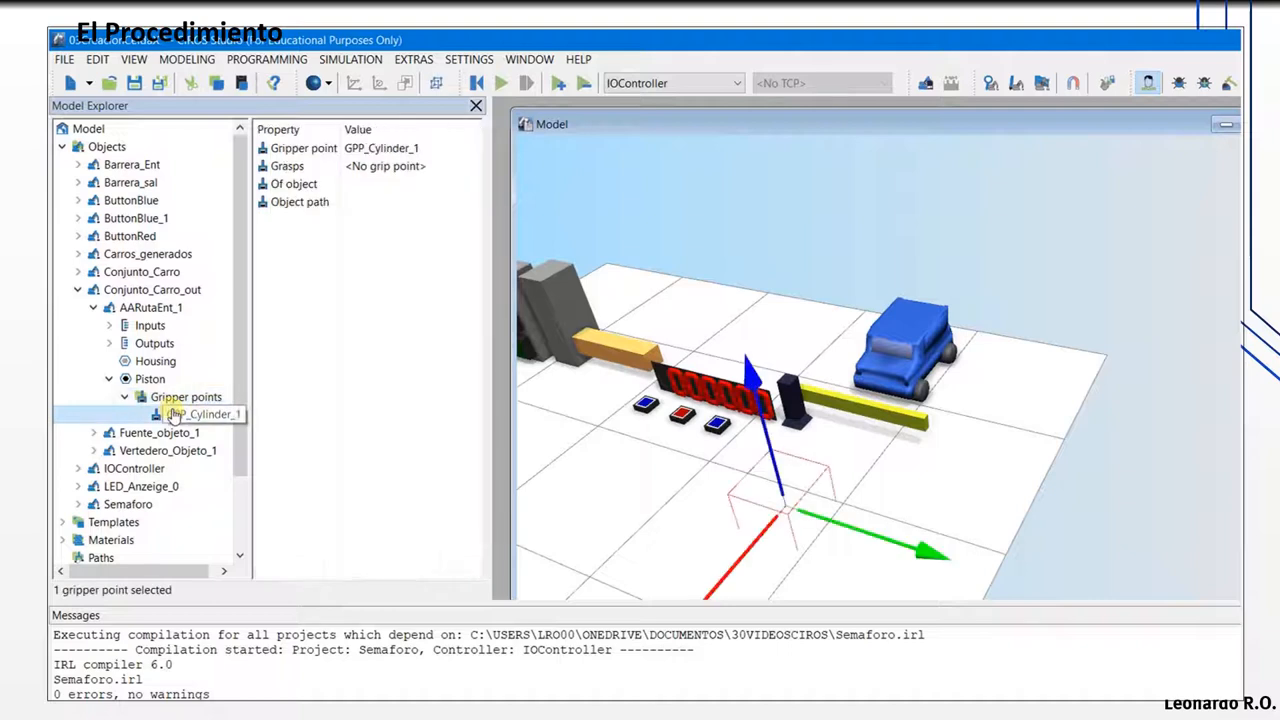
# Step: Connect AARutaEnt_1's Extend input to 1 again and check the location of gripper point GPP_Cylinder_1 in the model
pyautogui.click(150, 327)
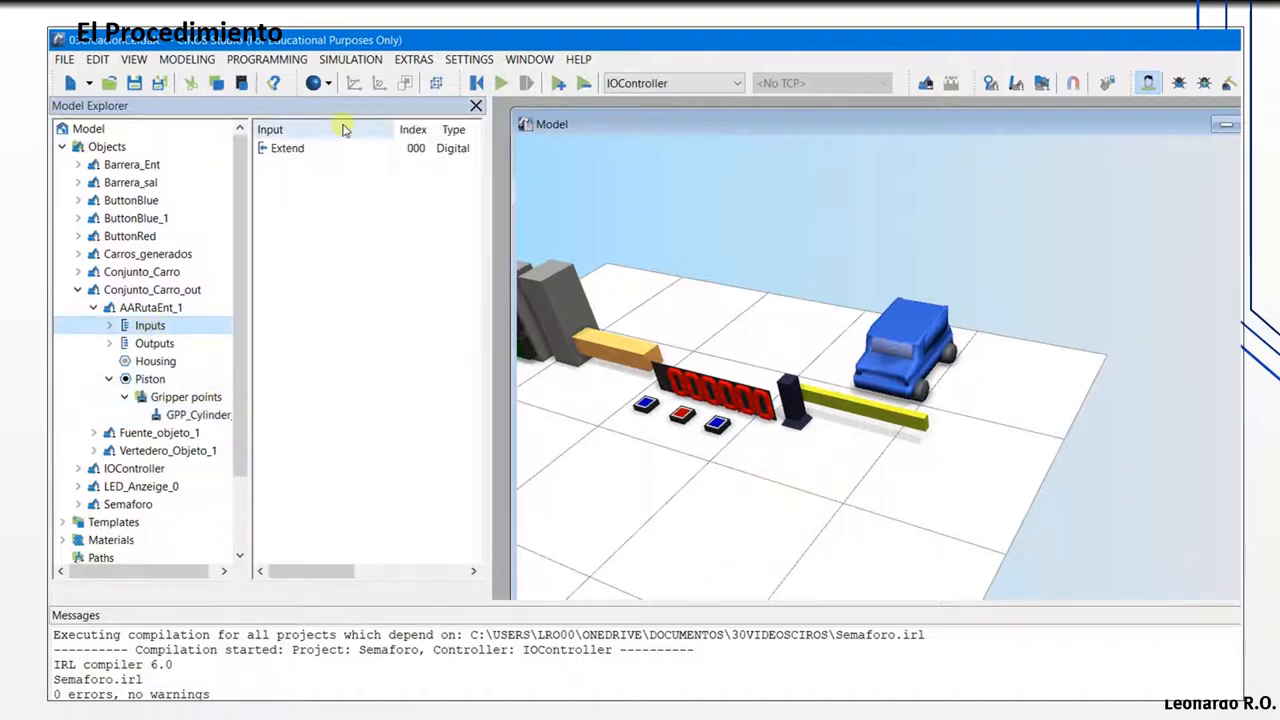
pyautogui.rightClick(296, 152)
pyautogui.moveTo(340, 192)
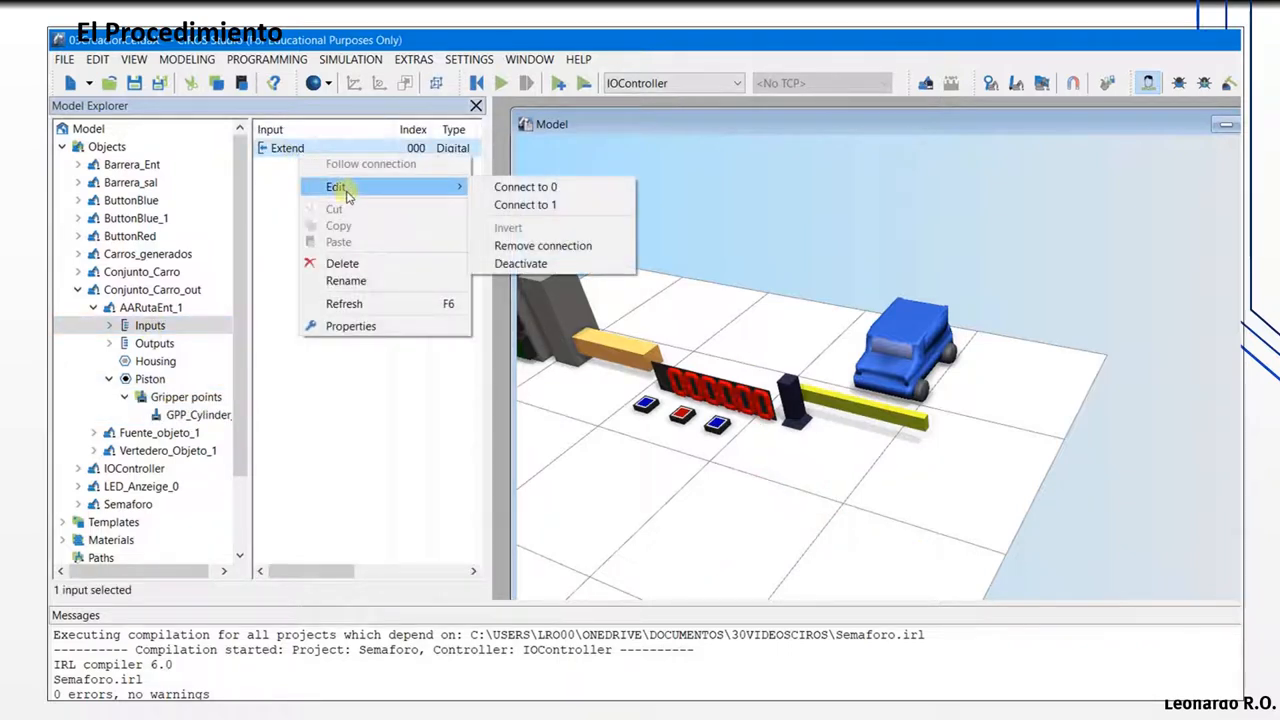
pyautogui.click(517, 202)
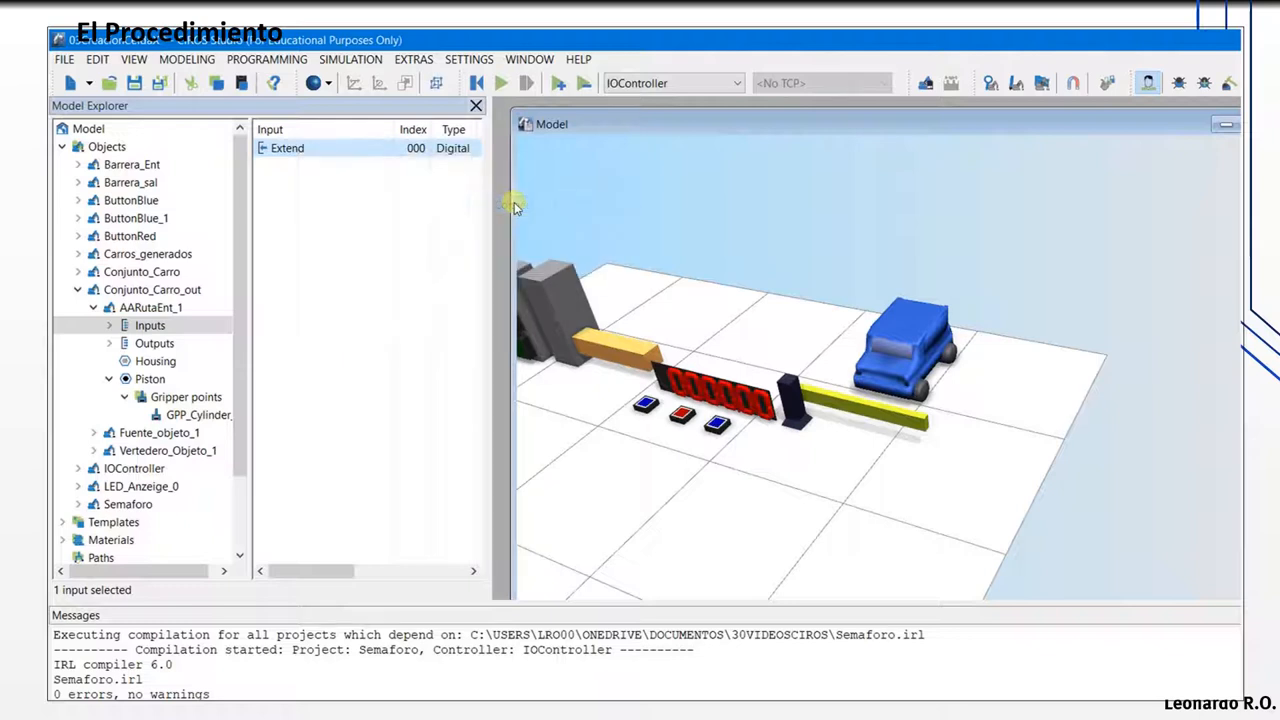
pyautogui.click(185, 415)
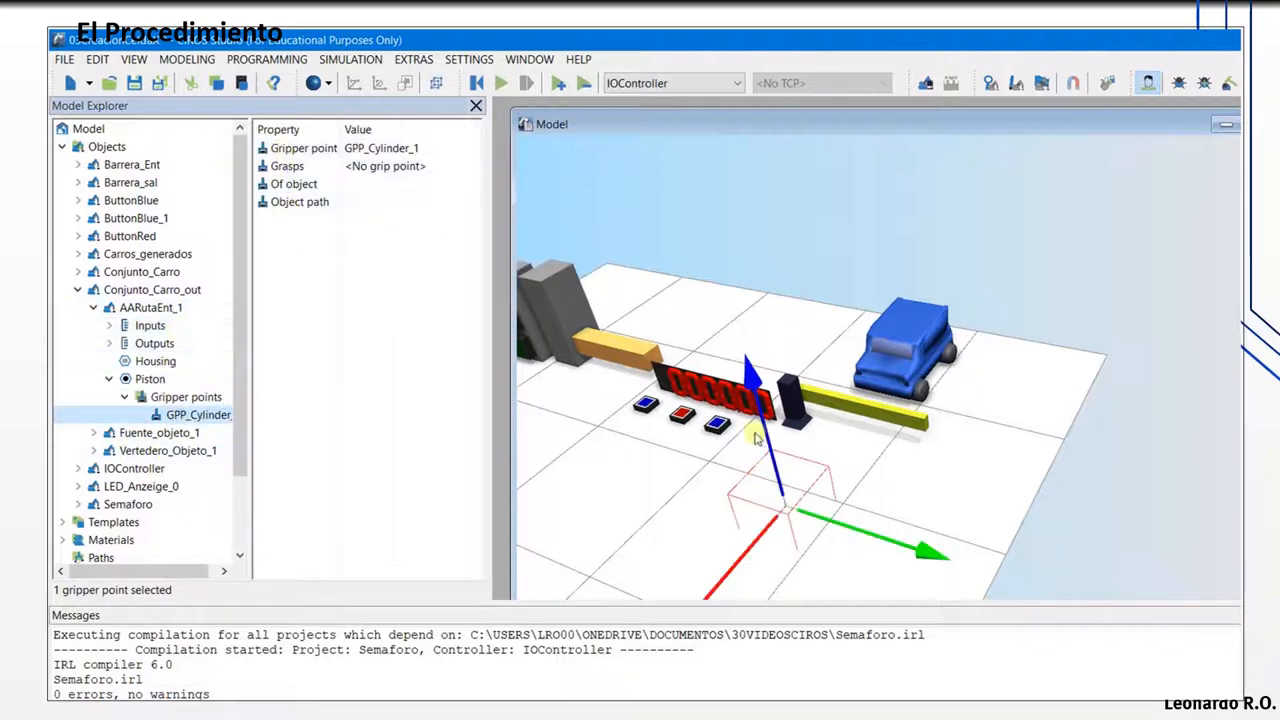
# Step: Connect AARutaEnt_1's Extend input to 0 and check where gripper point GPP_Cylinder_1 sits relative to the car
pyautogui.click(148, 325)
pyautogui.click(288, 150)
pyautogui.rightClick(288, 150)
pyautogui.moveTo(380, 182)
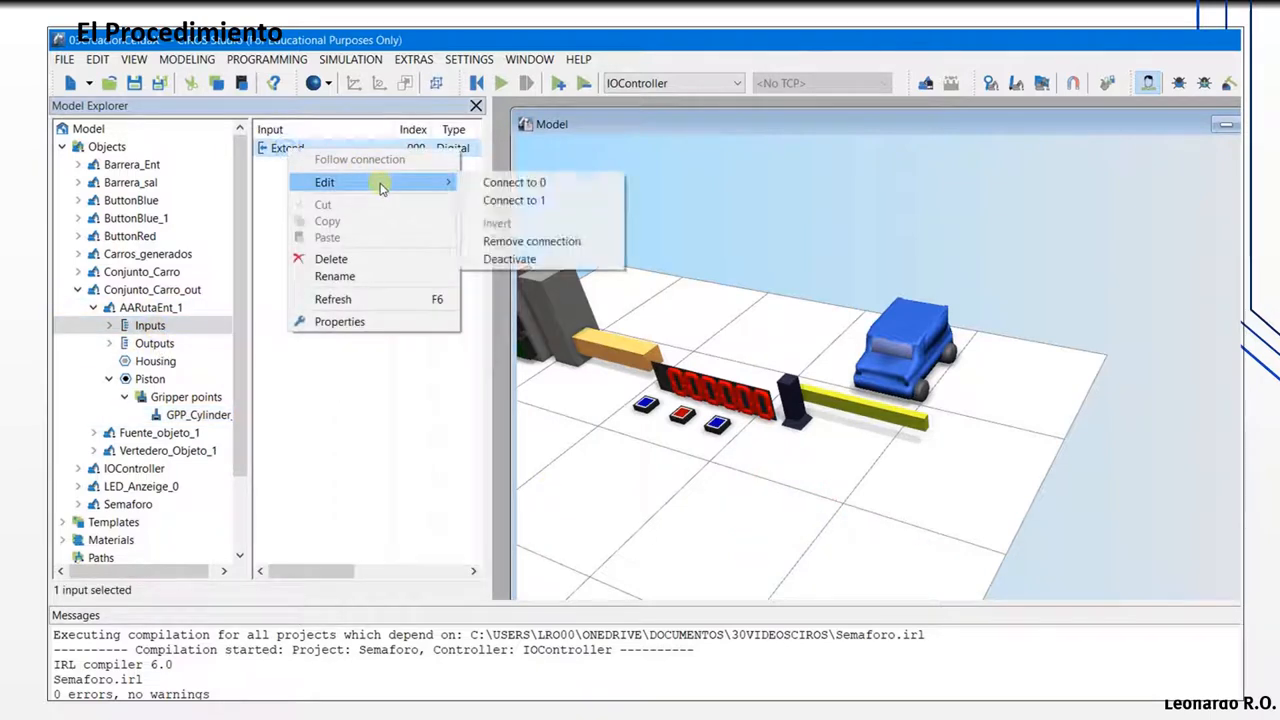
pyautogui.click(500, 182)
pyautogui.click(197, 415)
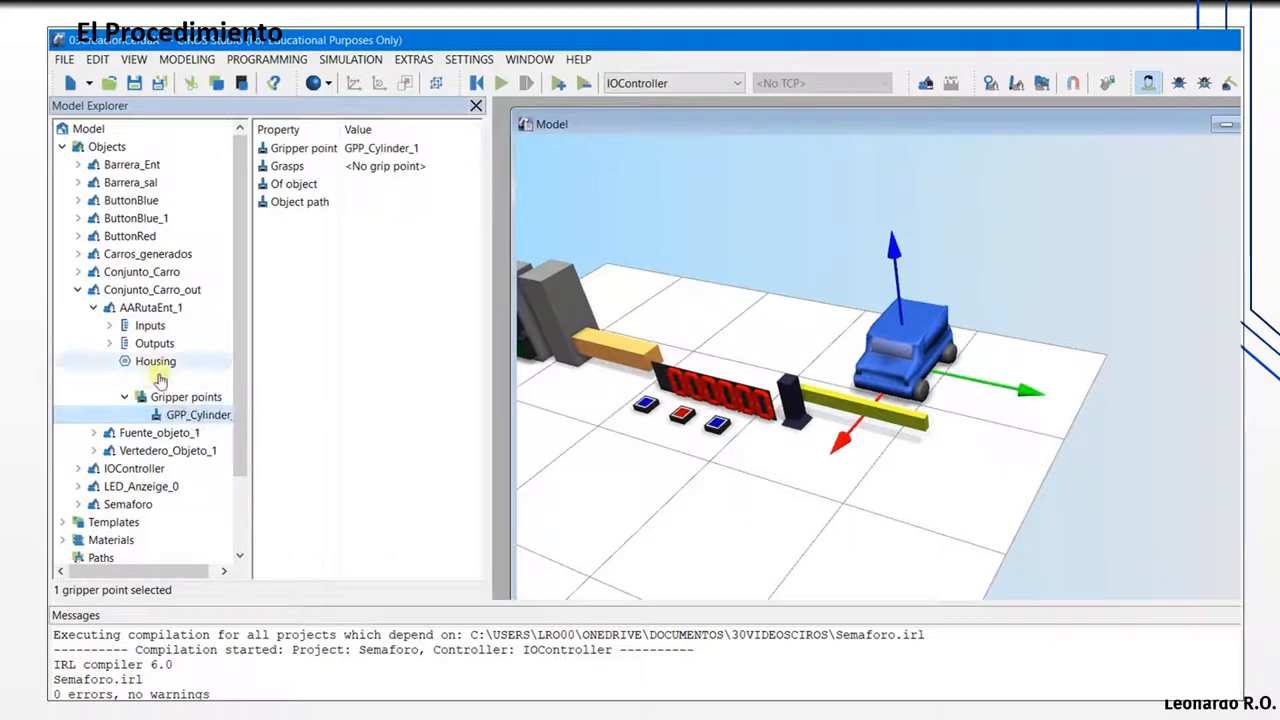
pyautogui.rightClick(290, 150)
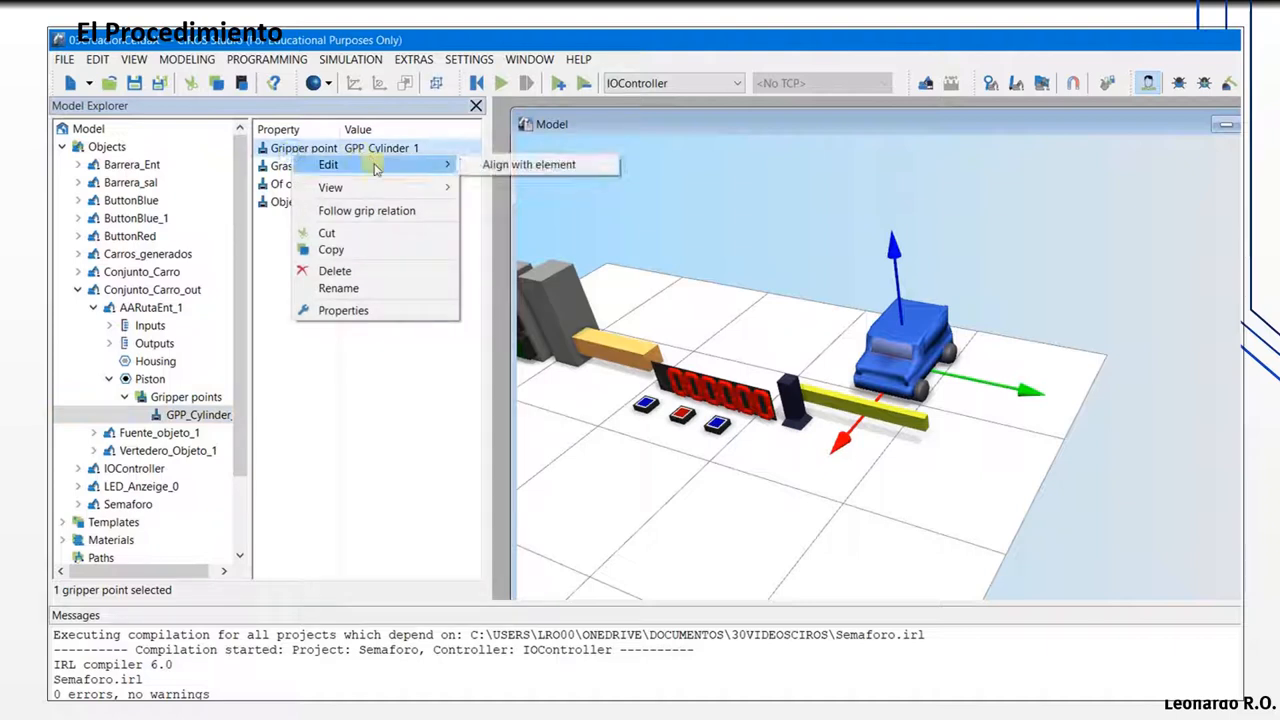
pyautogui.moveTo(350, 190)
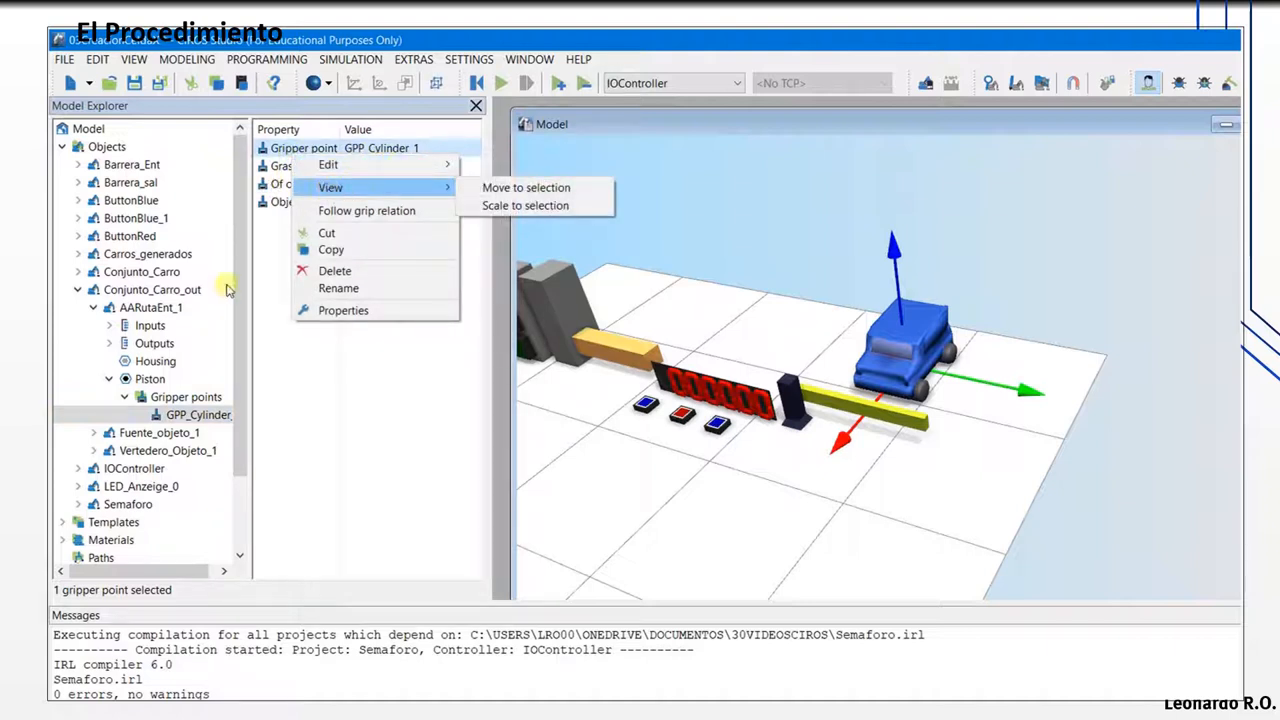
pyautogui.click(111, 380)
# Step: Connect the Extend input of AARutaEnt_1 to 0 once more and start the simulation
pyautogui.click(150, 328)
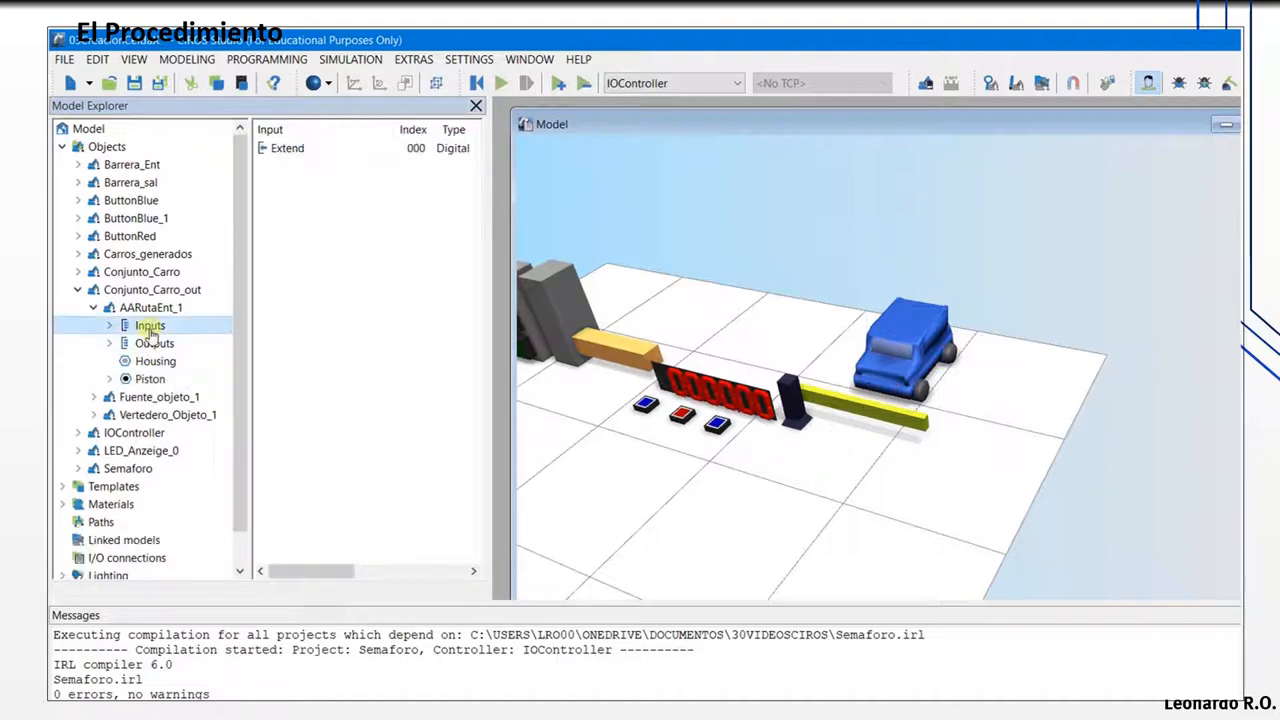
pyautogui.rightClick(288, 152)
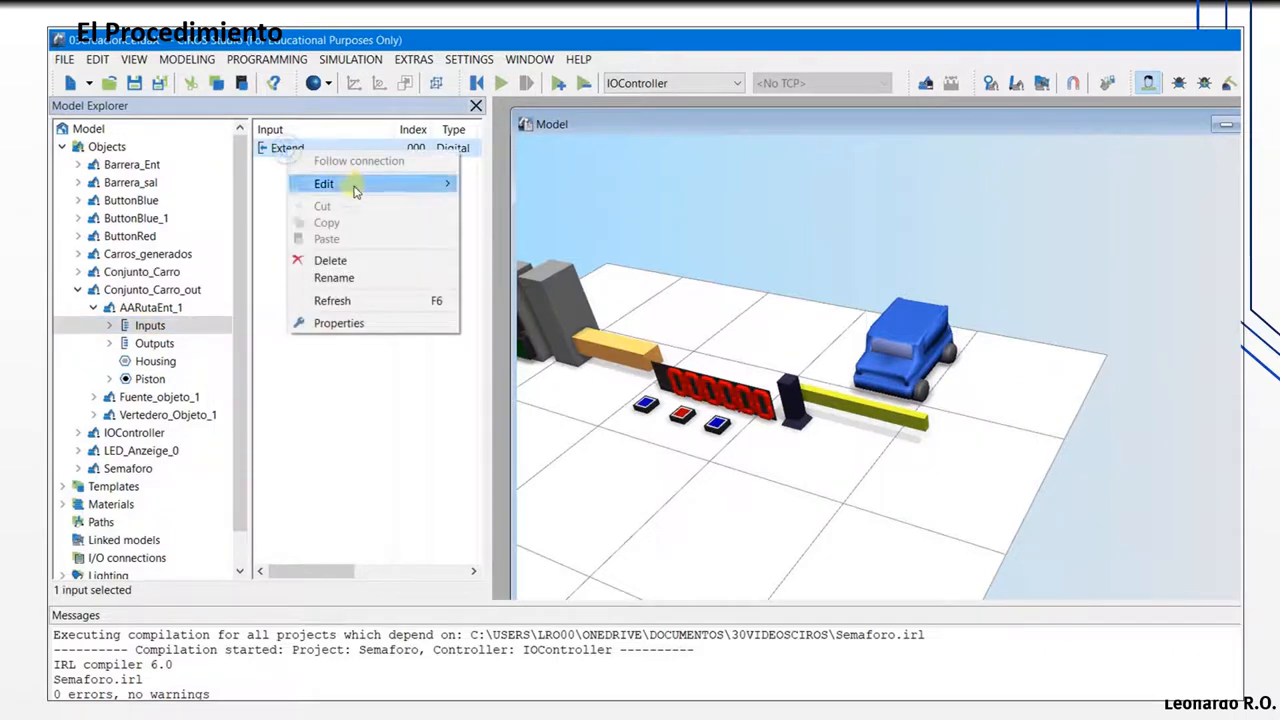
pyautogui.moveTo(353, 188)
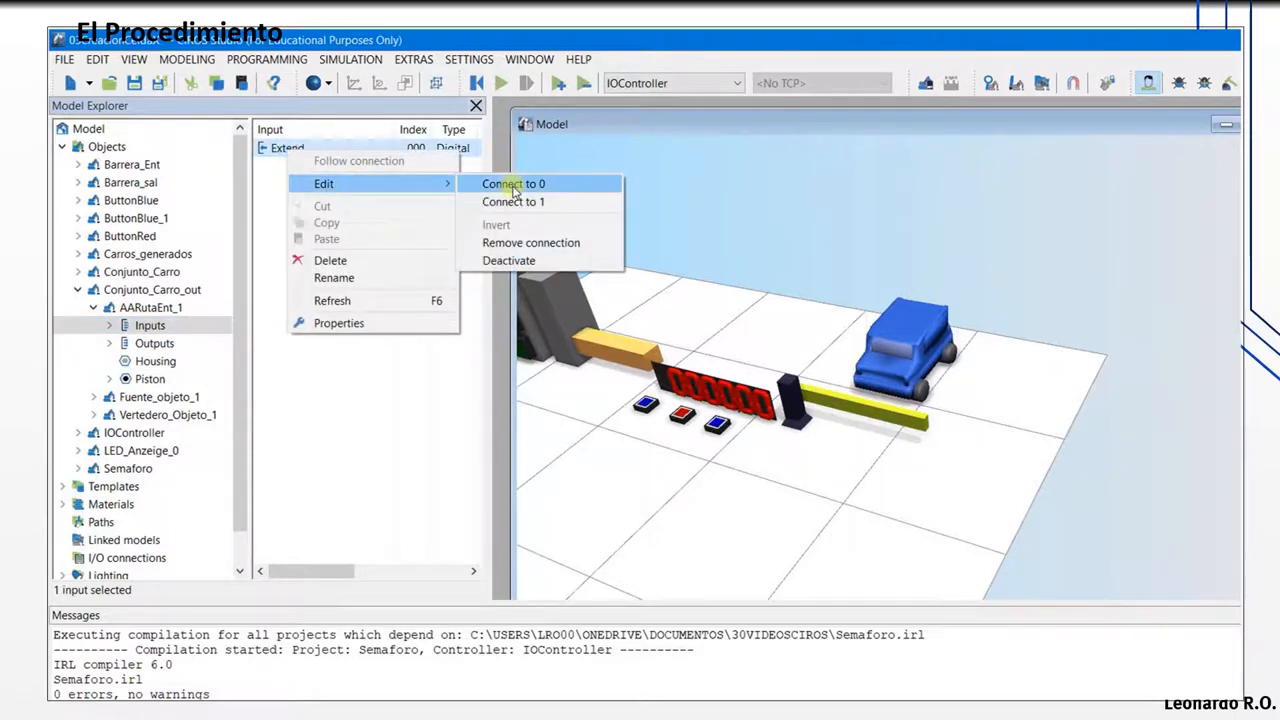
pyautogui.click(502, 86)
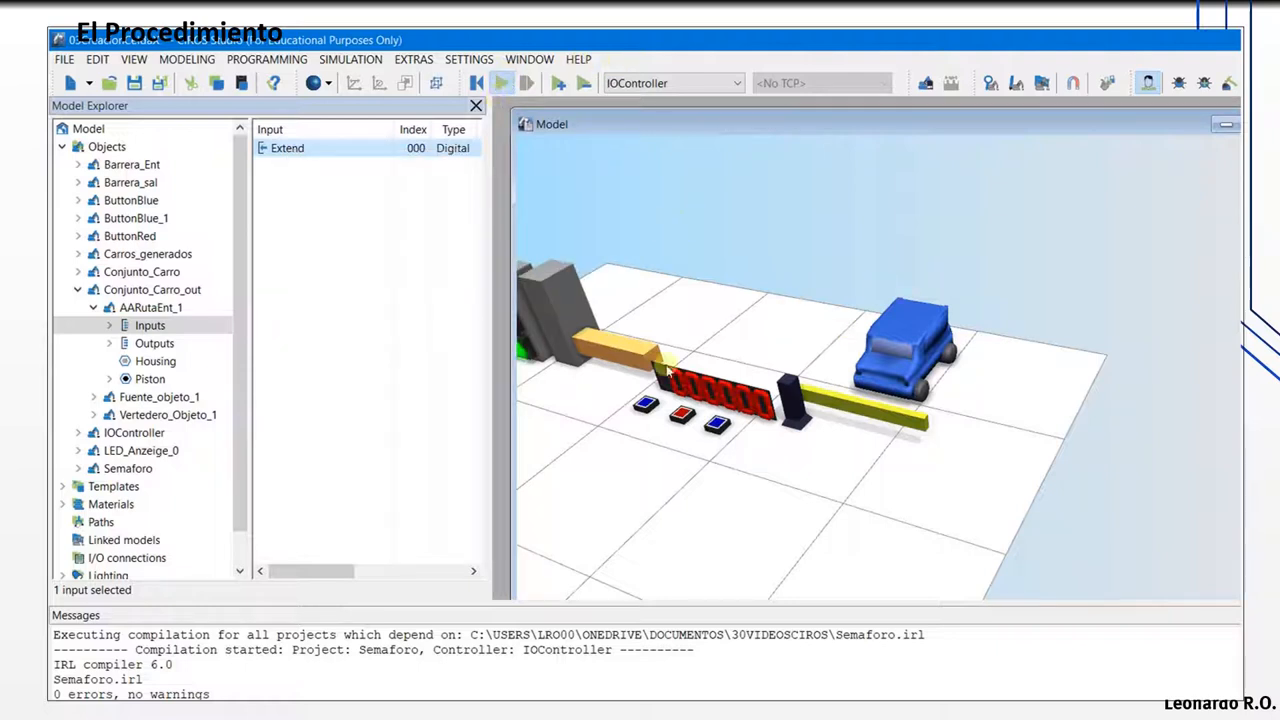
# Step: During the simulation, move the car by connecting AARutaEnt_1's Extend input to 1, and return the input to 0
pyautogui.rightClick(293, 151)
pyautogui.moveTo(420, 180)
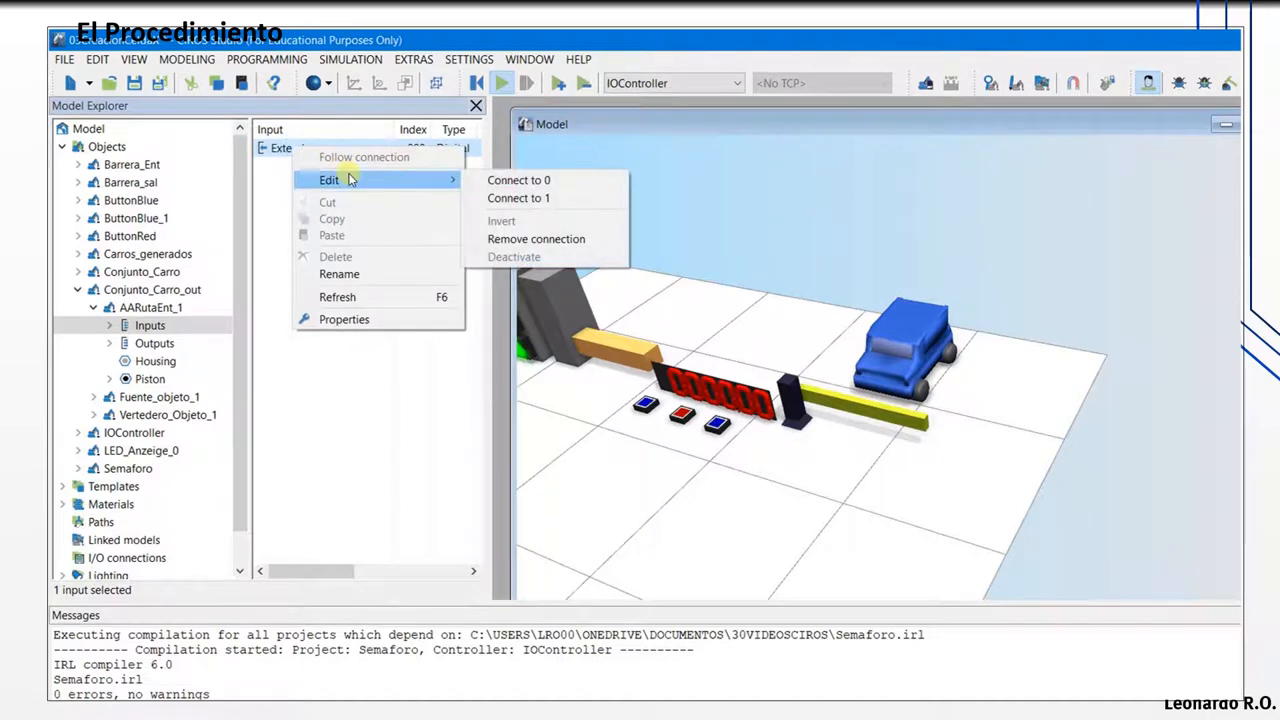
pyautogui.click(533, 183)
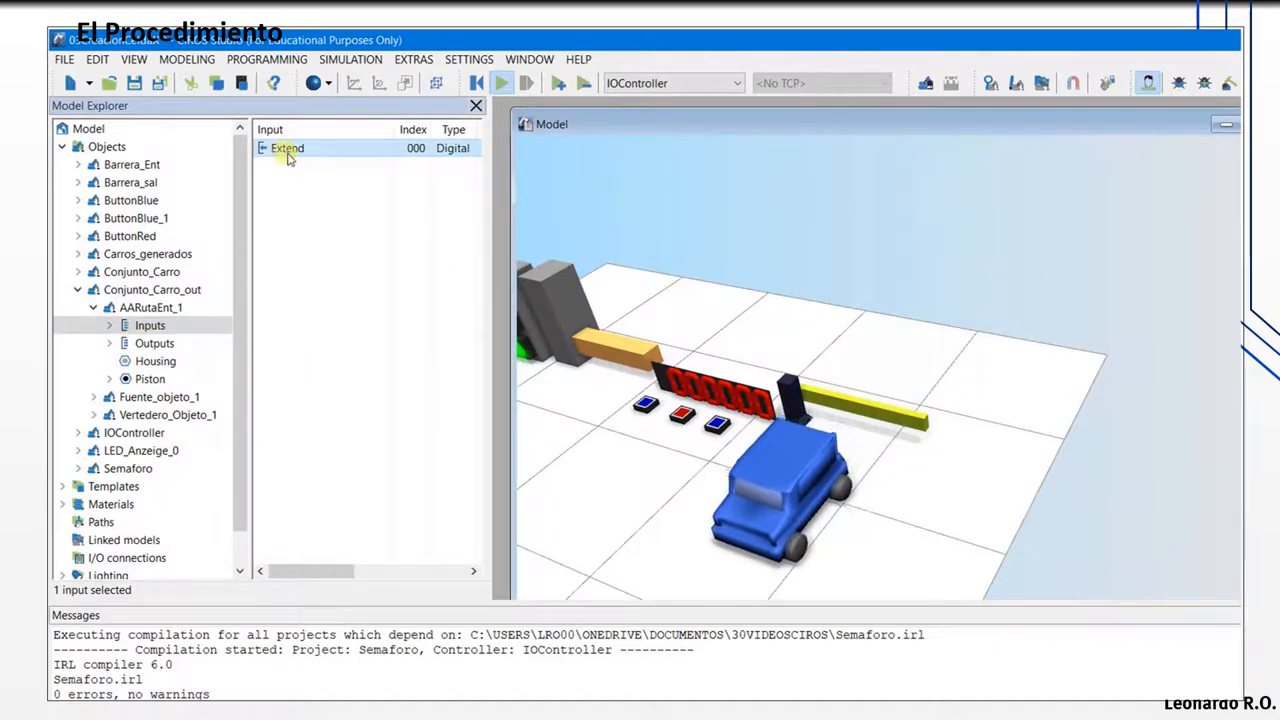
pyautogui.rightClick(287, 157)
pyautogui.moveTo(355, 187)
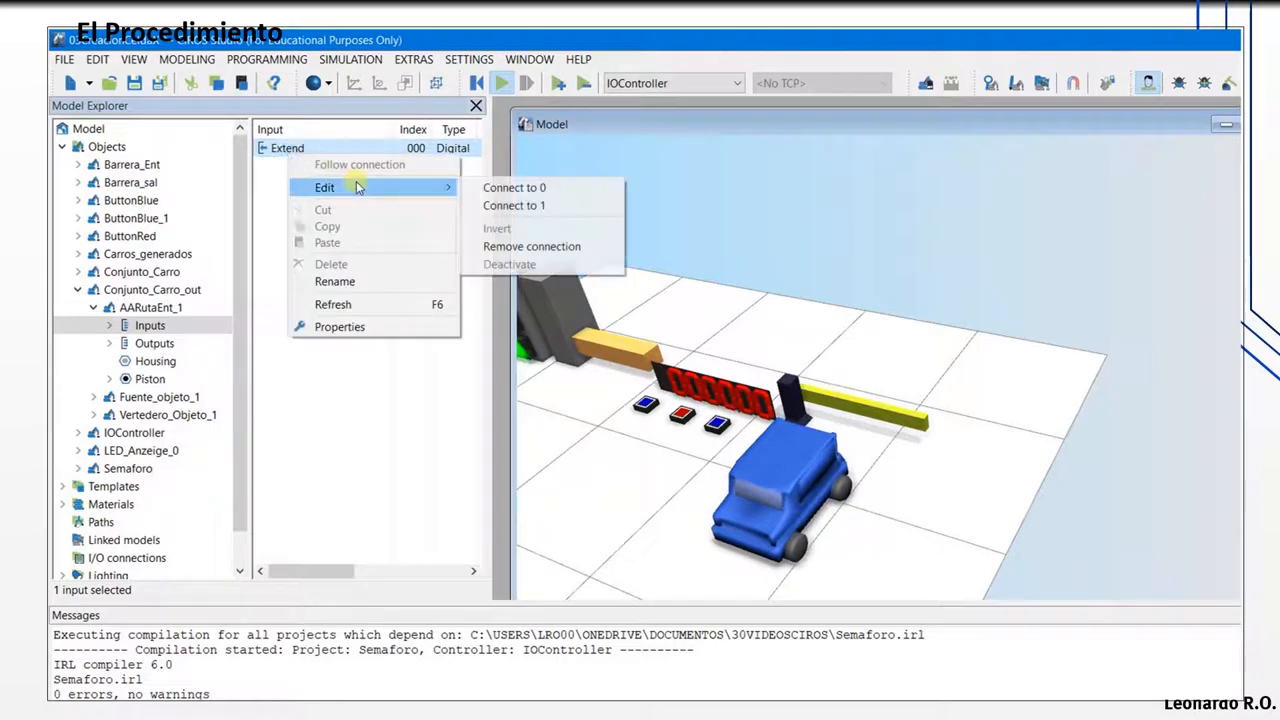
pyautogui.click(518, 187)
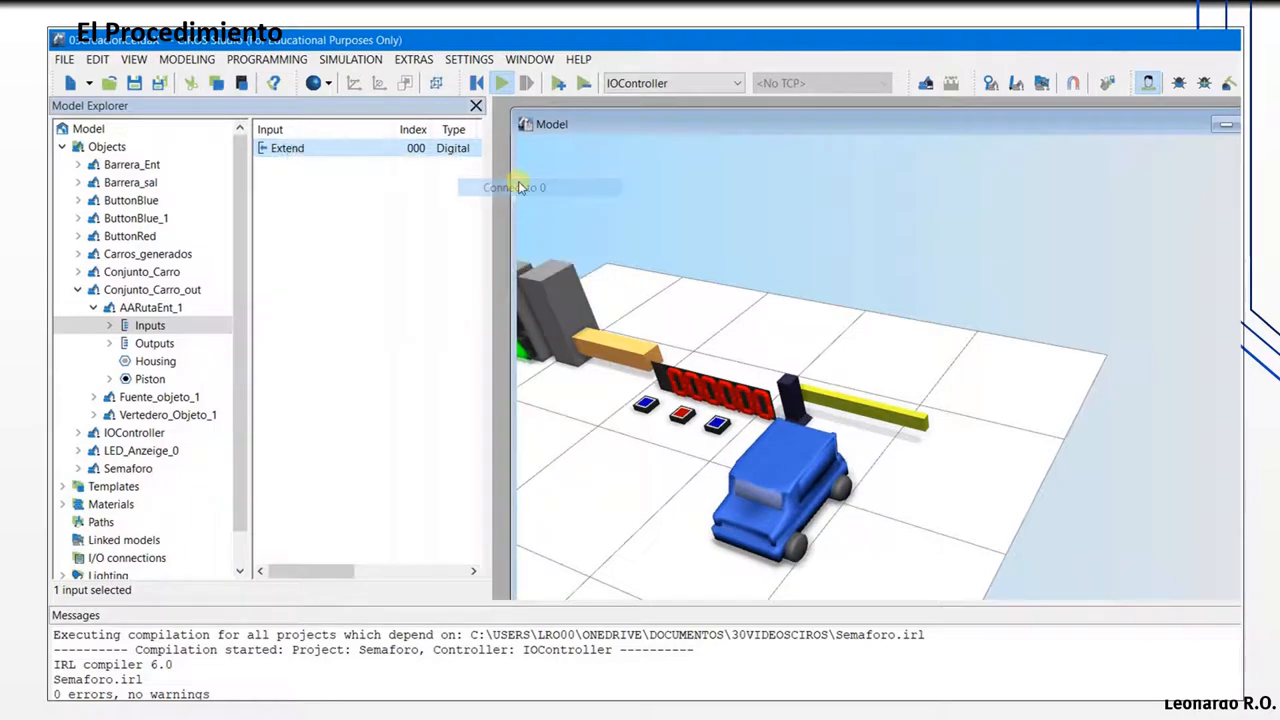
# Step: Examine the World pose and the contents of the generated car ABmodeloCarro_dae_0 under Carros_generados
pyautogui.click(79, 291)
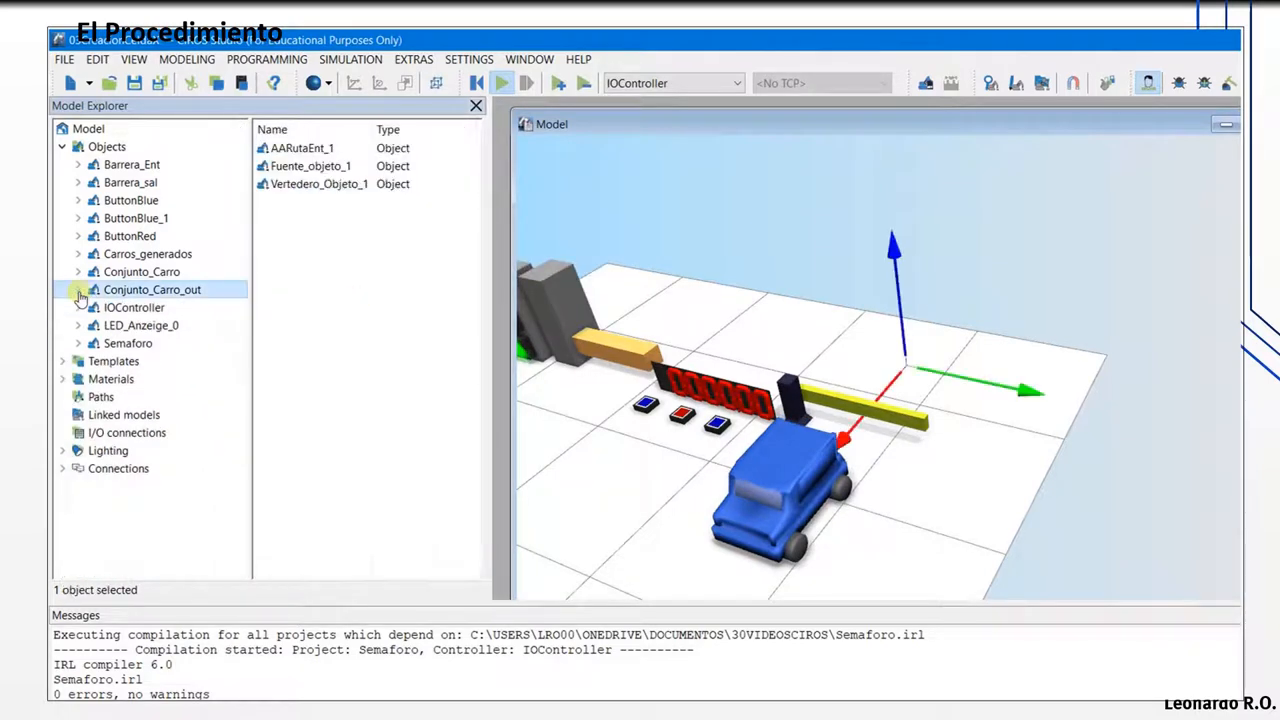
pyautogui.doubleClick(118, 256)
pyautogui.click(148, 273)
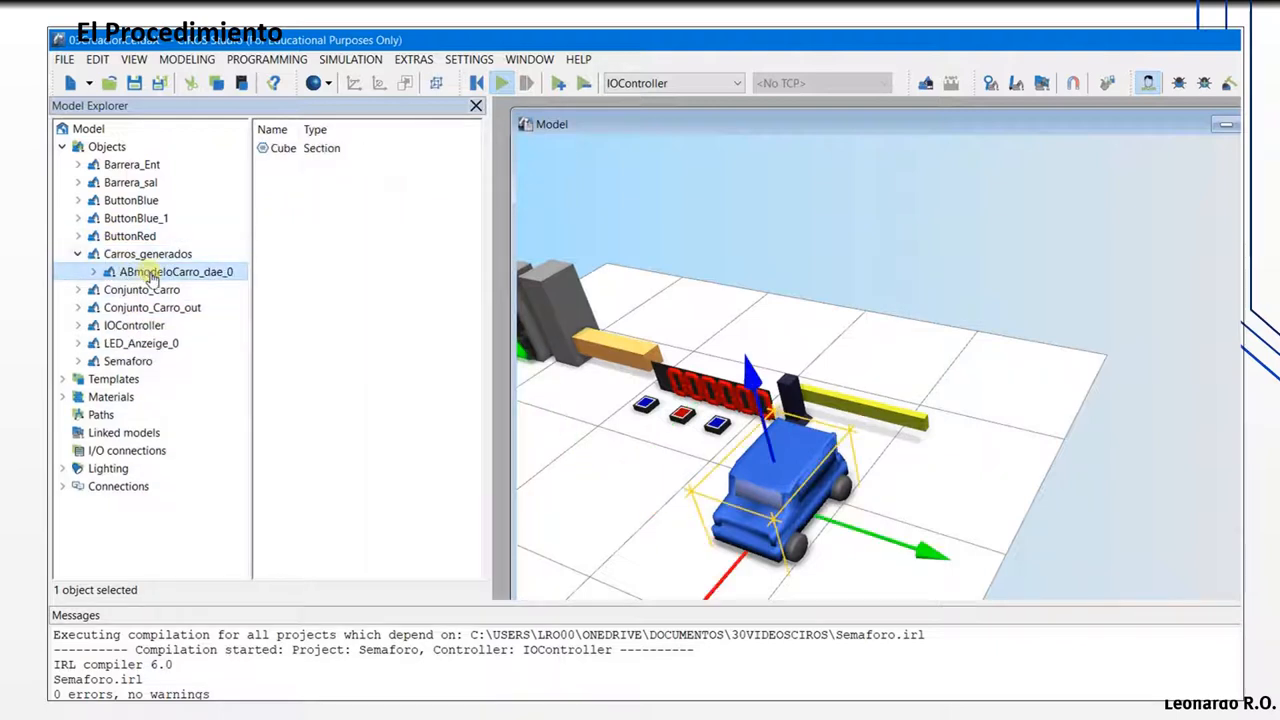
pyautogui.rightClick(180, 272)
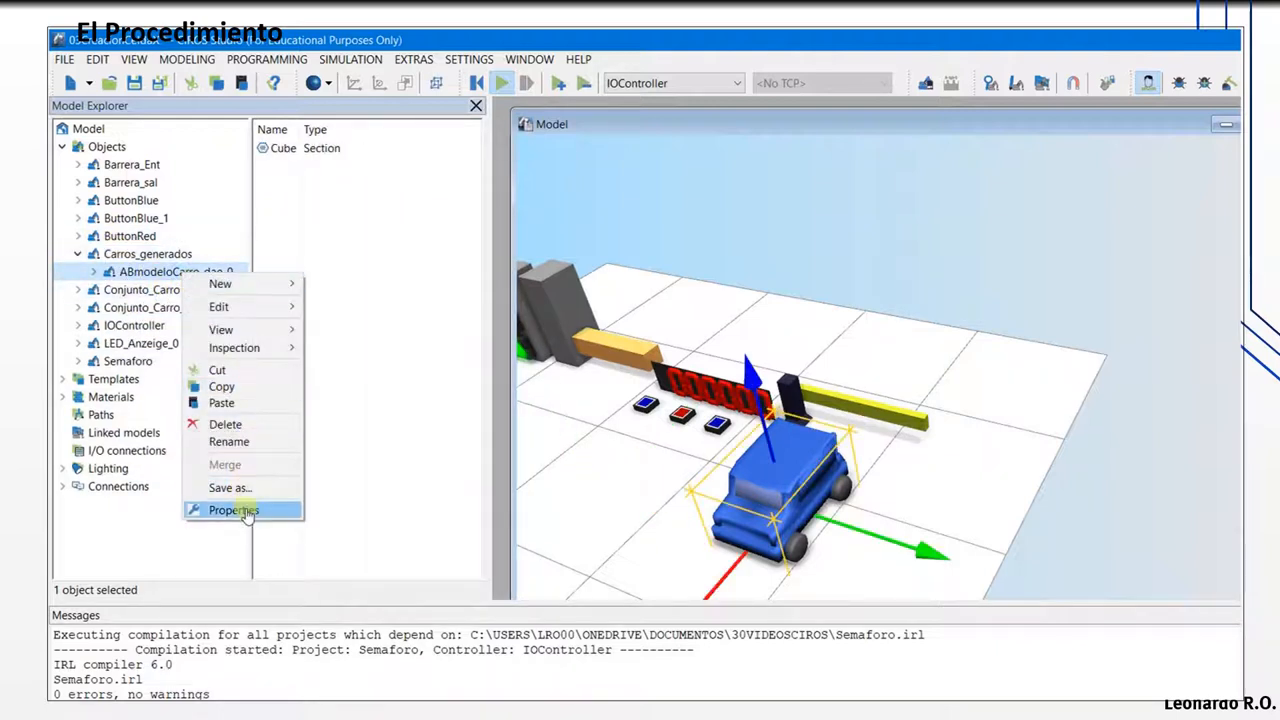
pyautogui.click(247, 512)
pyautogui.click(305, 181)
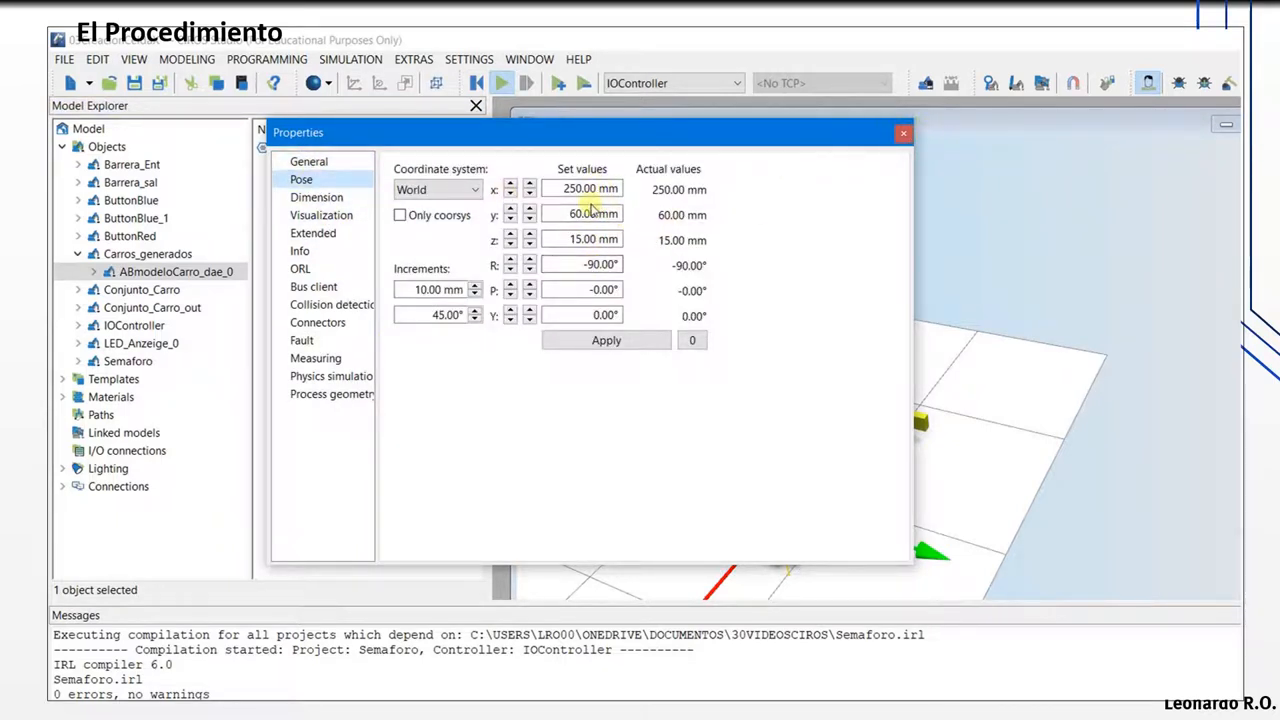
pyautogui.click(901, 131)
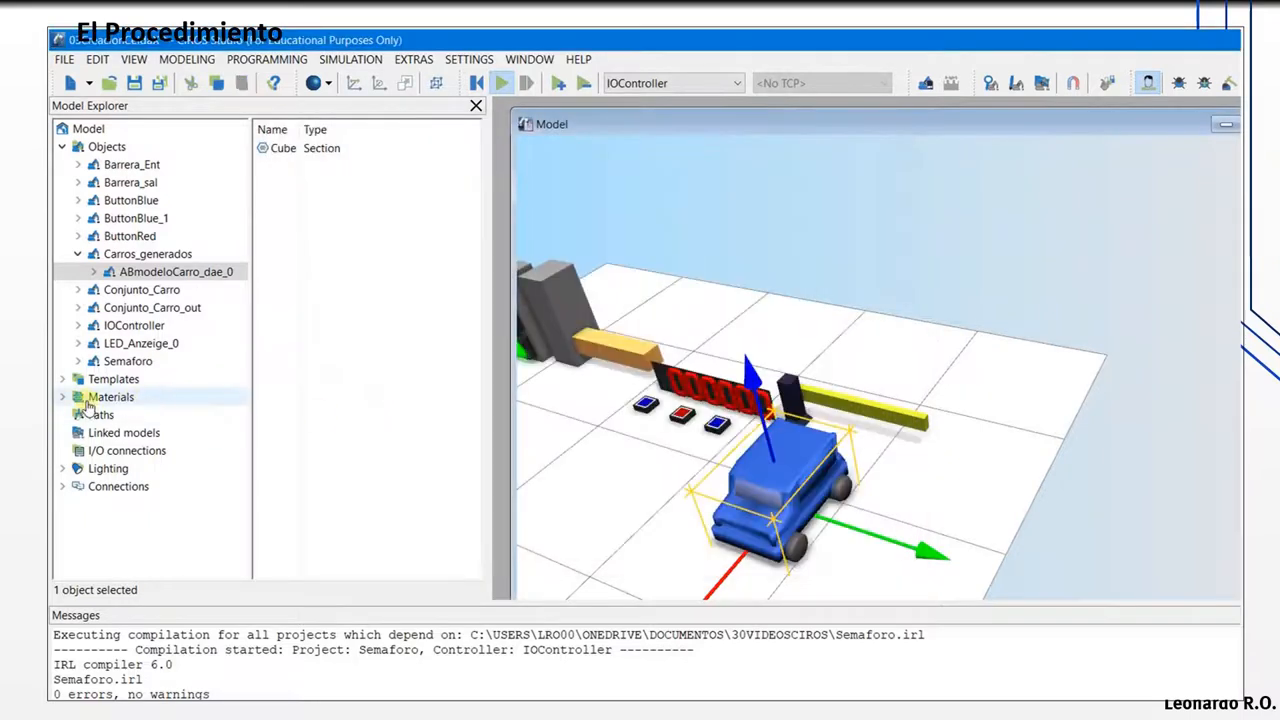
pyautogui.click(93, 272)
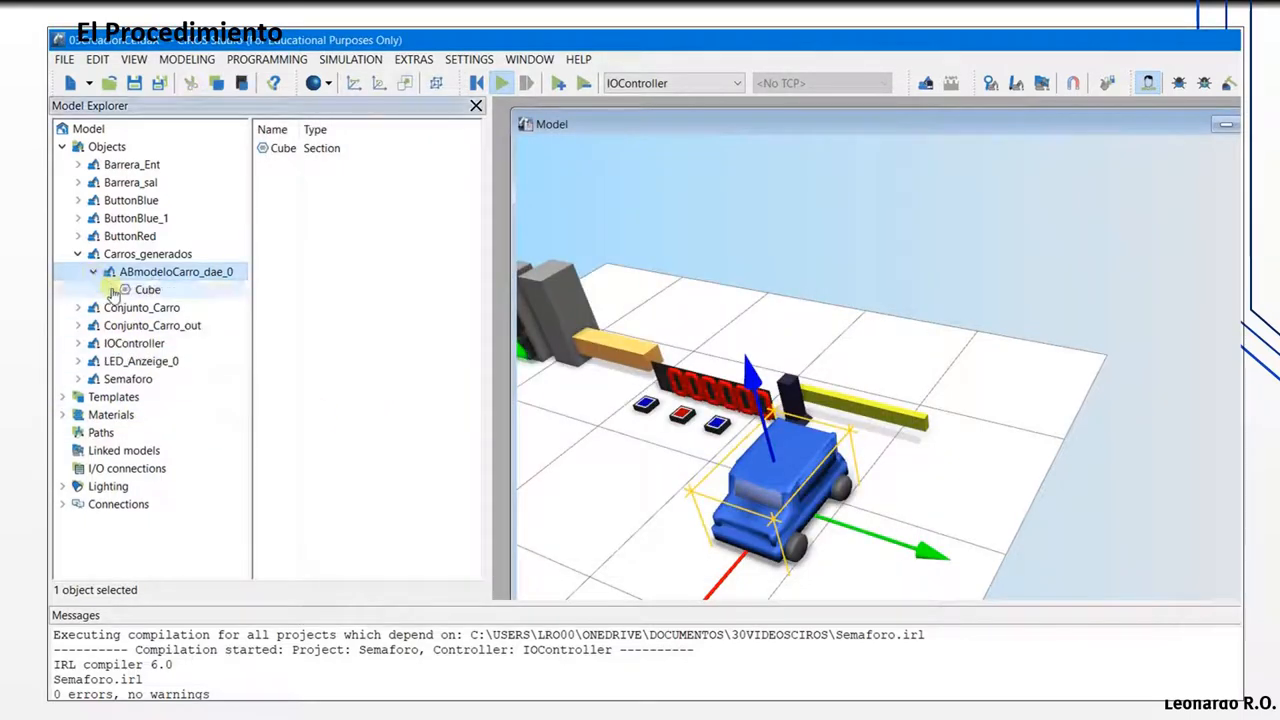
pyautogui.click(93, 272)
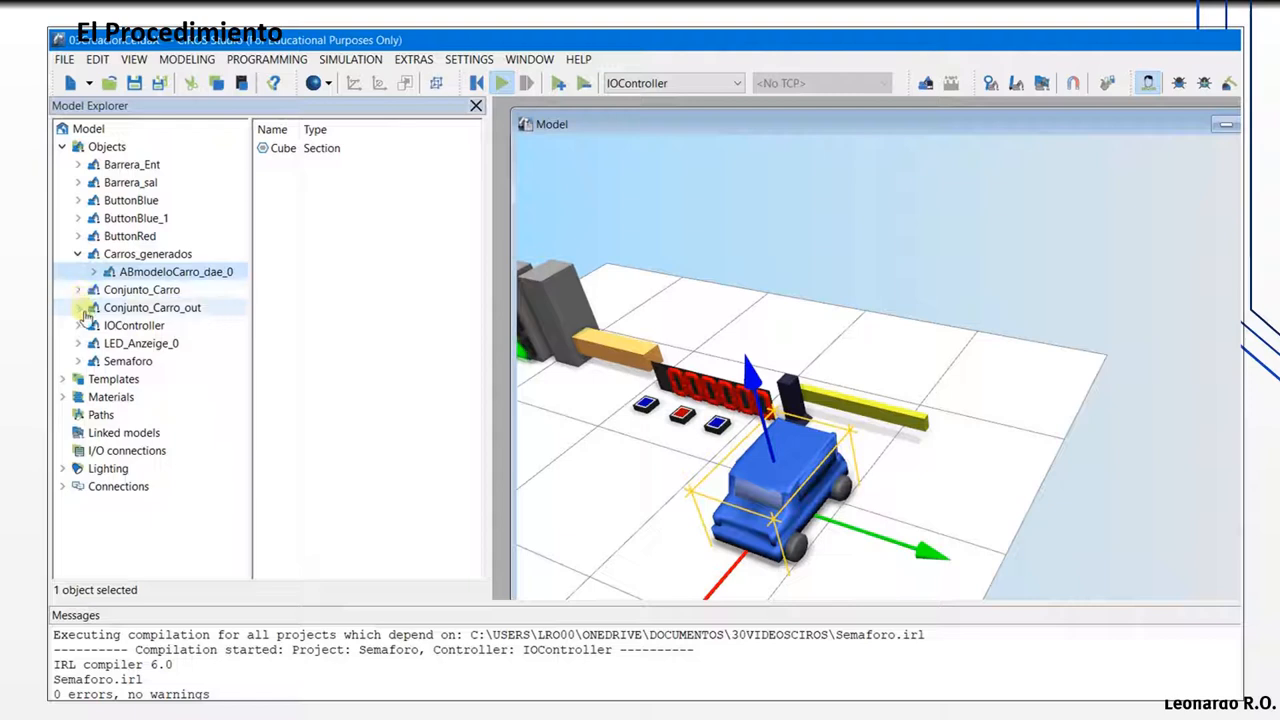
# Step: Compare Vertedero_Objeto_1's World pose with the generated car's and, with the simulation stopped, set the sink's y position to 60 mm
pyautogui.click(79, 308)
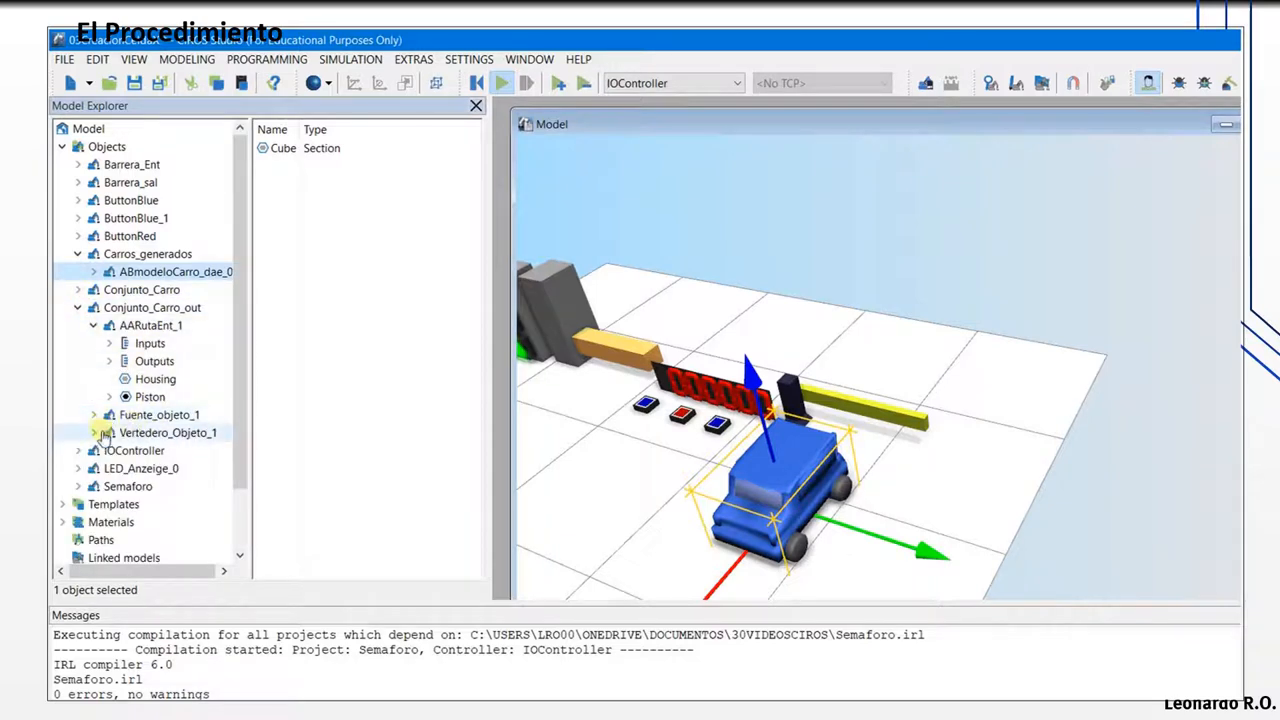
pyautogui.click(96, 433)
pyautogui.rightClick(165, 441)
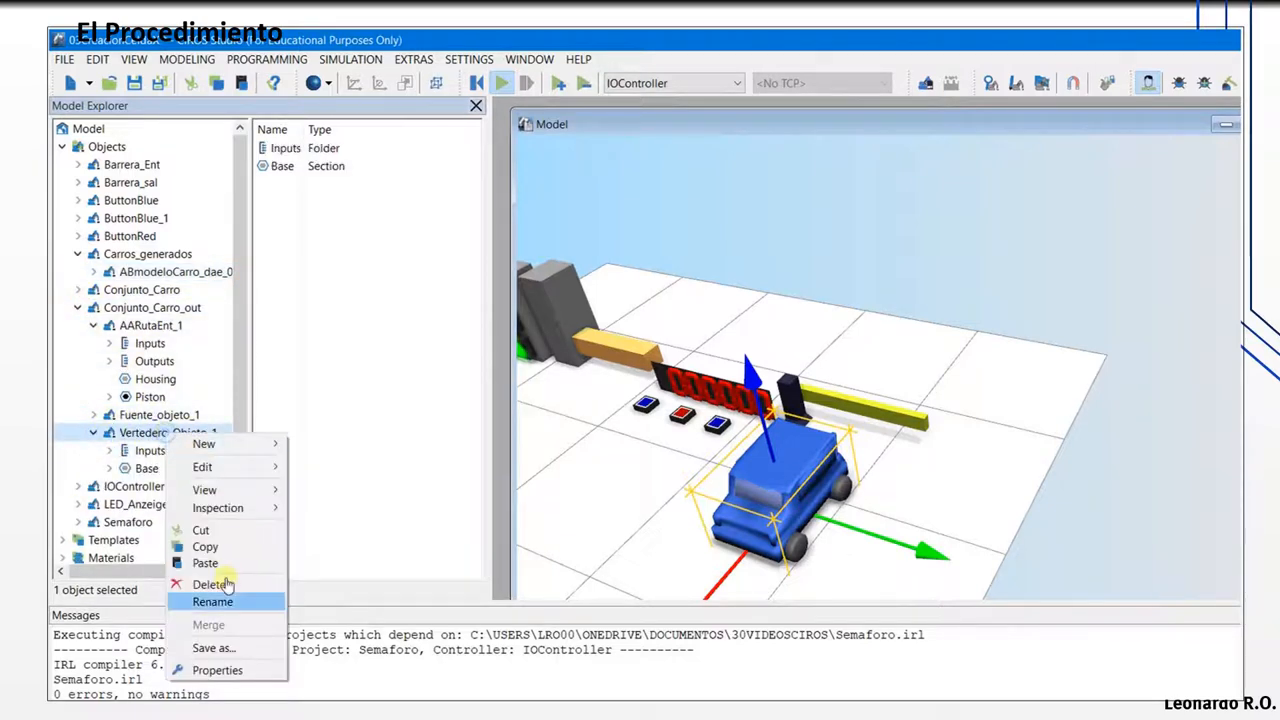
pyautogui.click(252, 666)
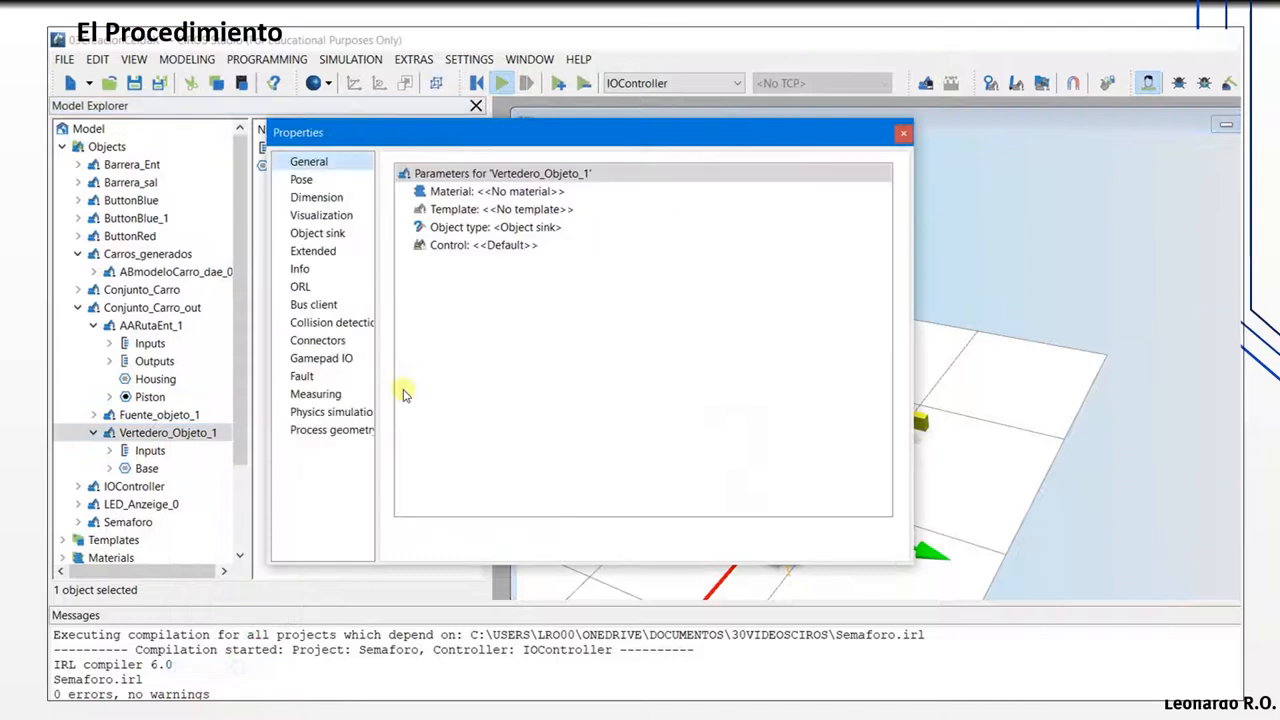
pyautogui.click(301, 180)
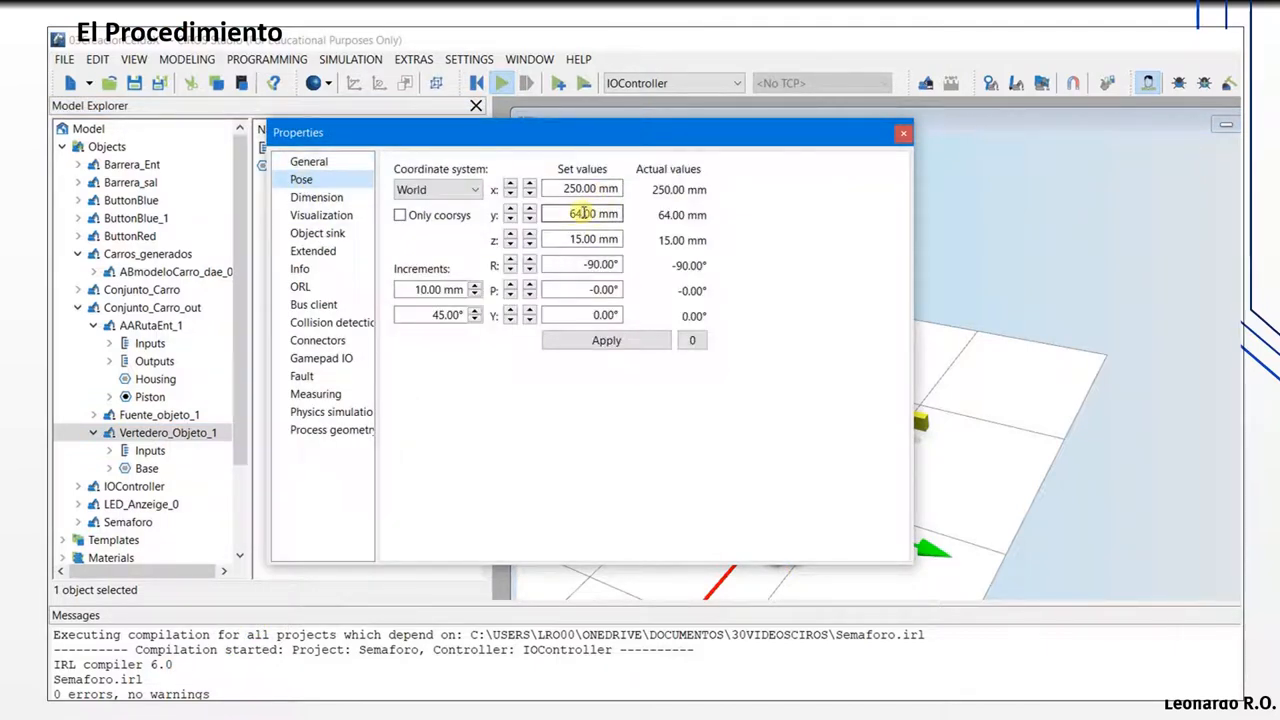
pyautogui.click(146, 273)
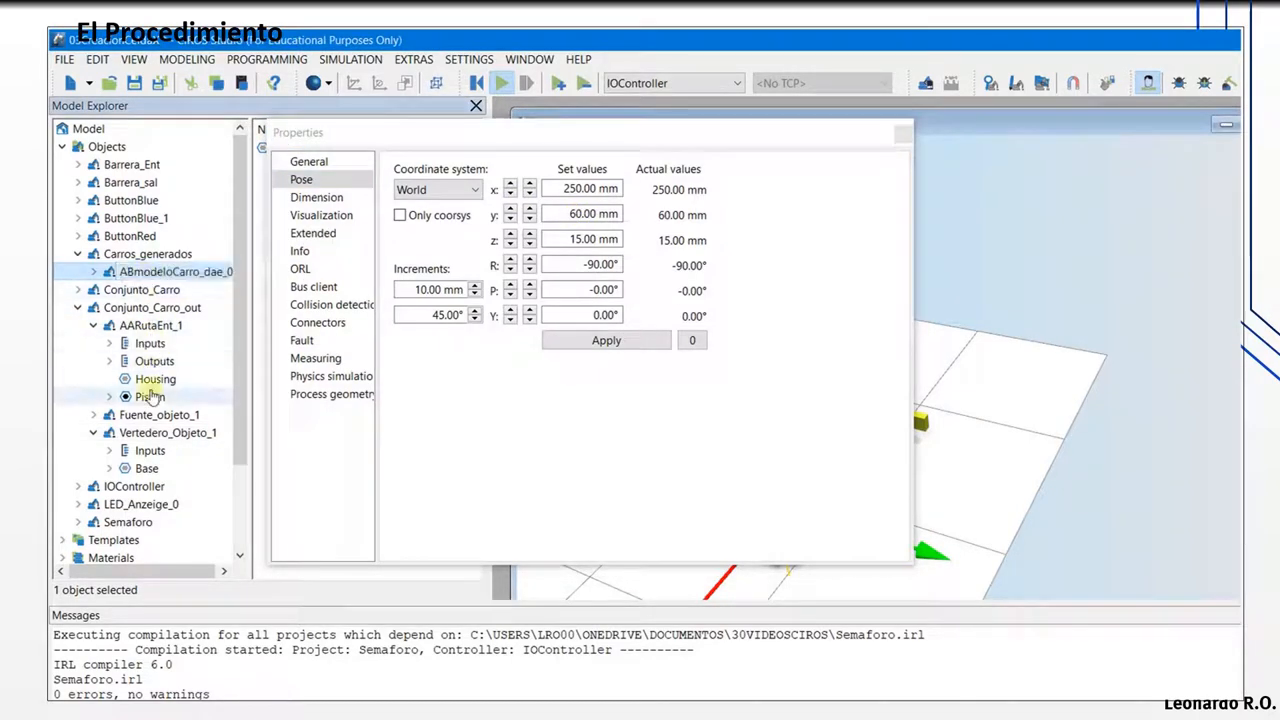
pyautogui.click(165, 434)
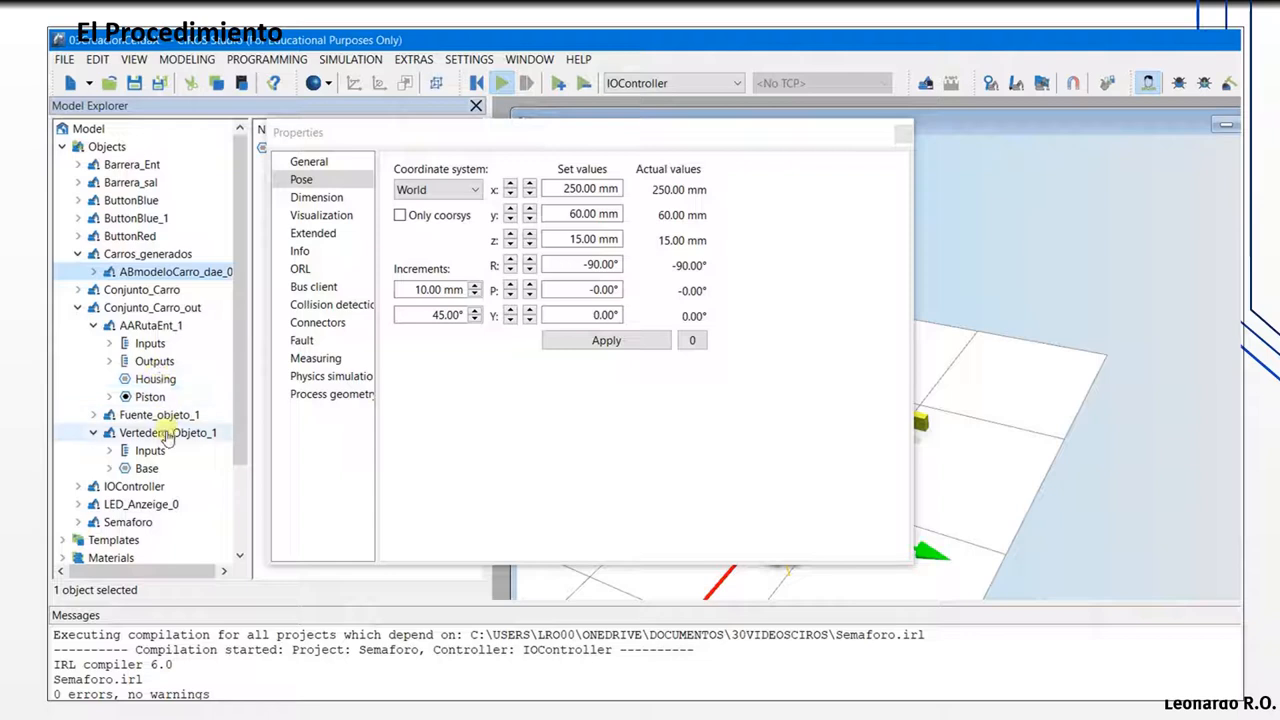
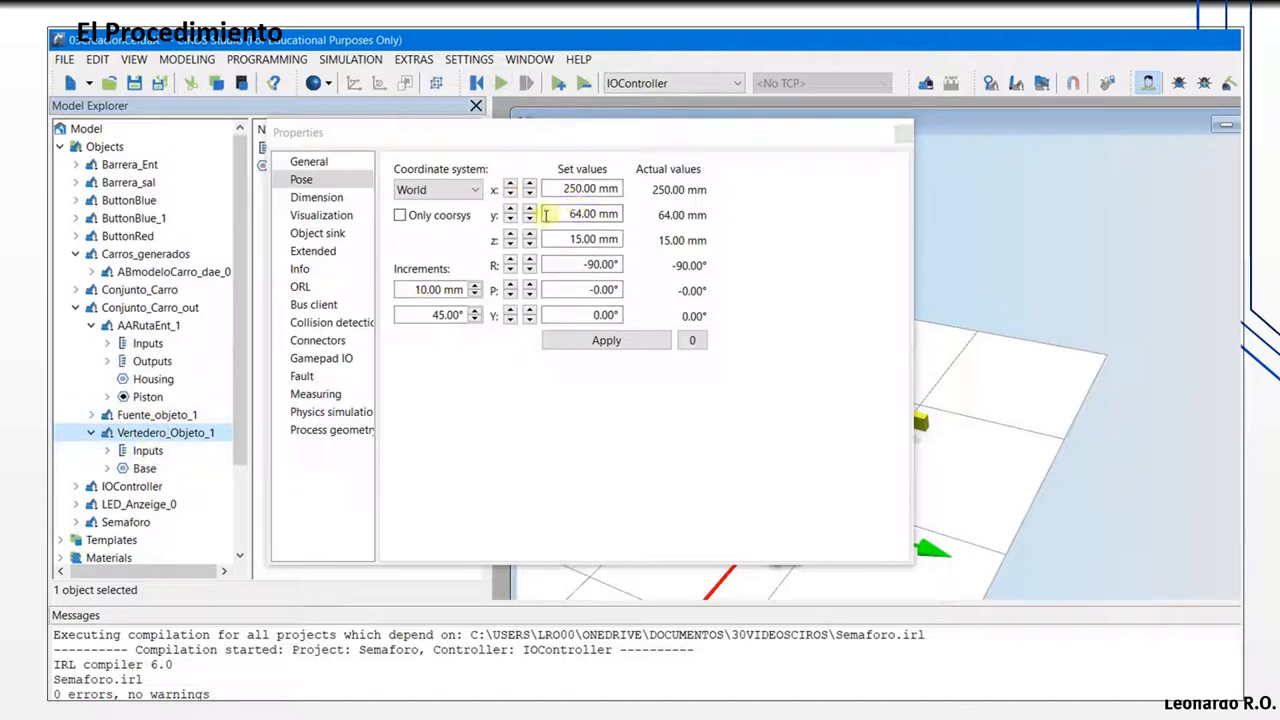
pyautogui.click(586, 213)
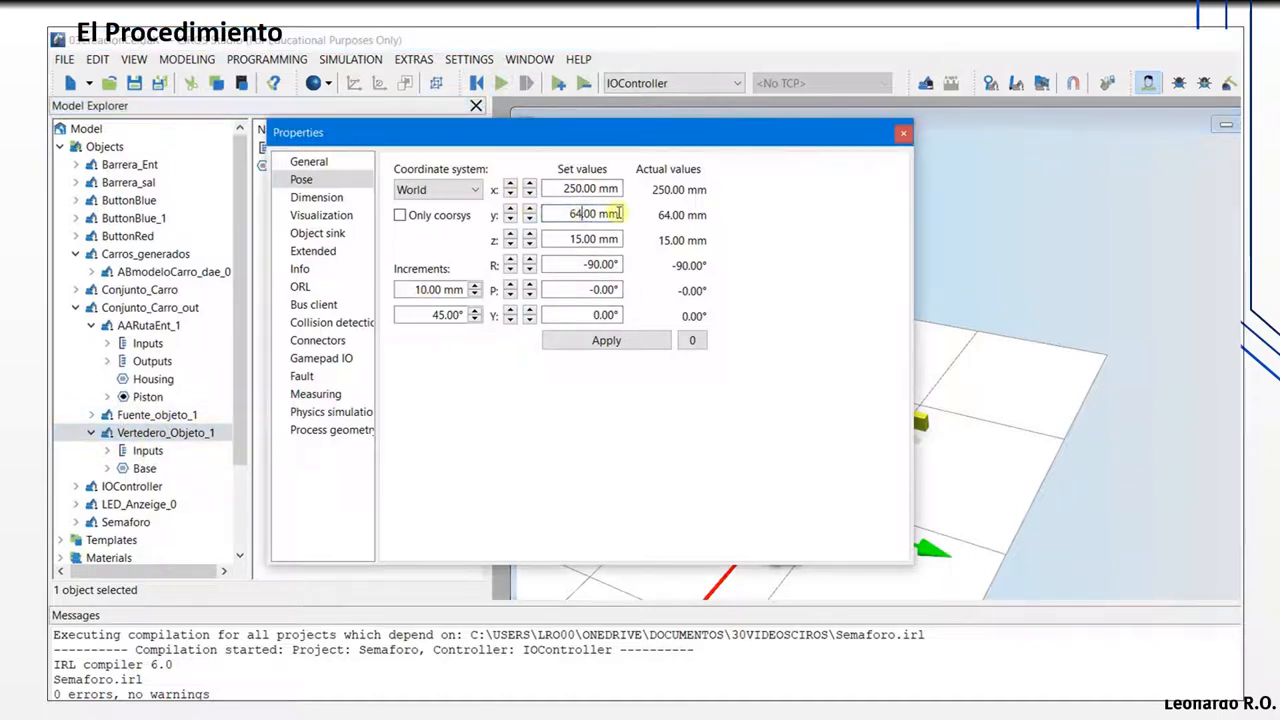
pyautogui.click(625, 343)
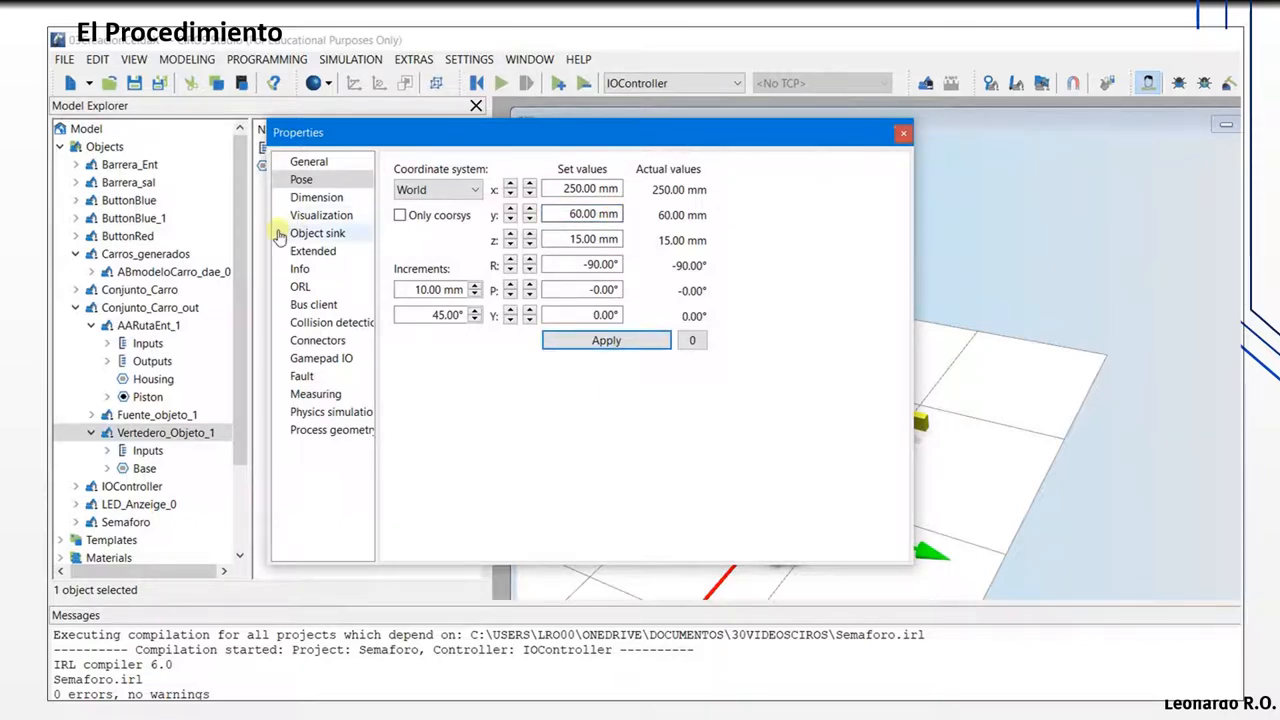
# Step: Check the World poses of the generated car and Vertedero_Objeto_1 against each other and close the properties
pyautogui.click(173, 289)
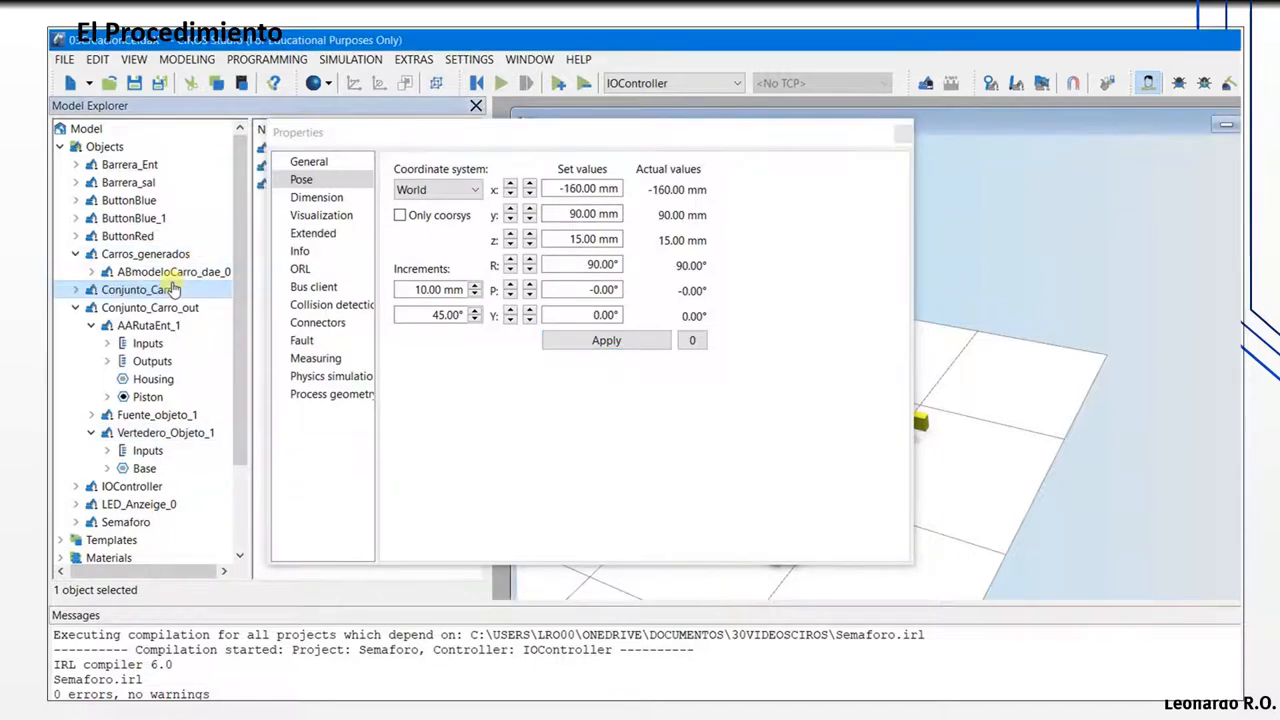
pyautogui.click(178, 272)
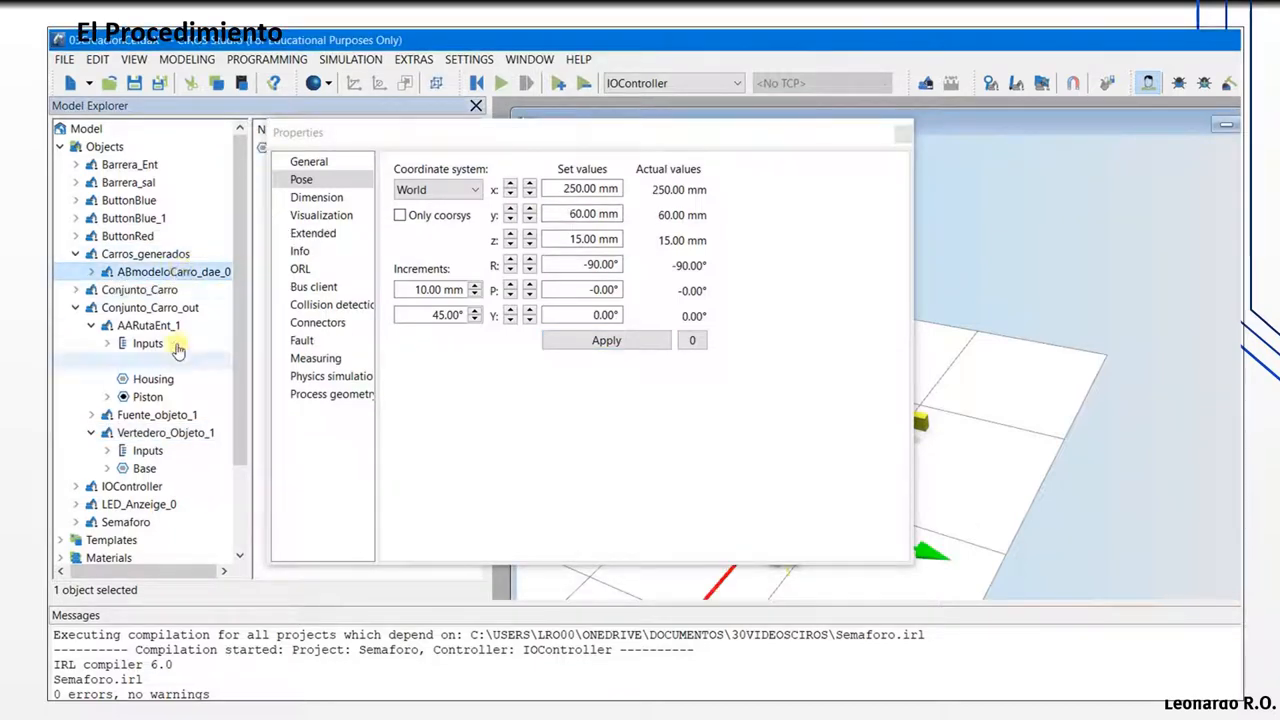
pyautogui.click(164, 434)
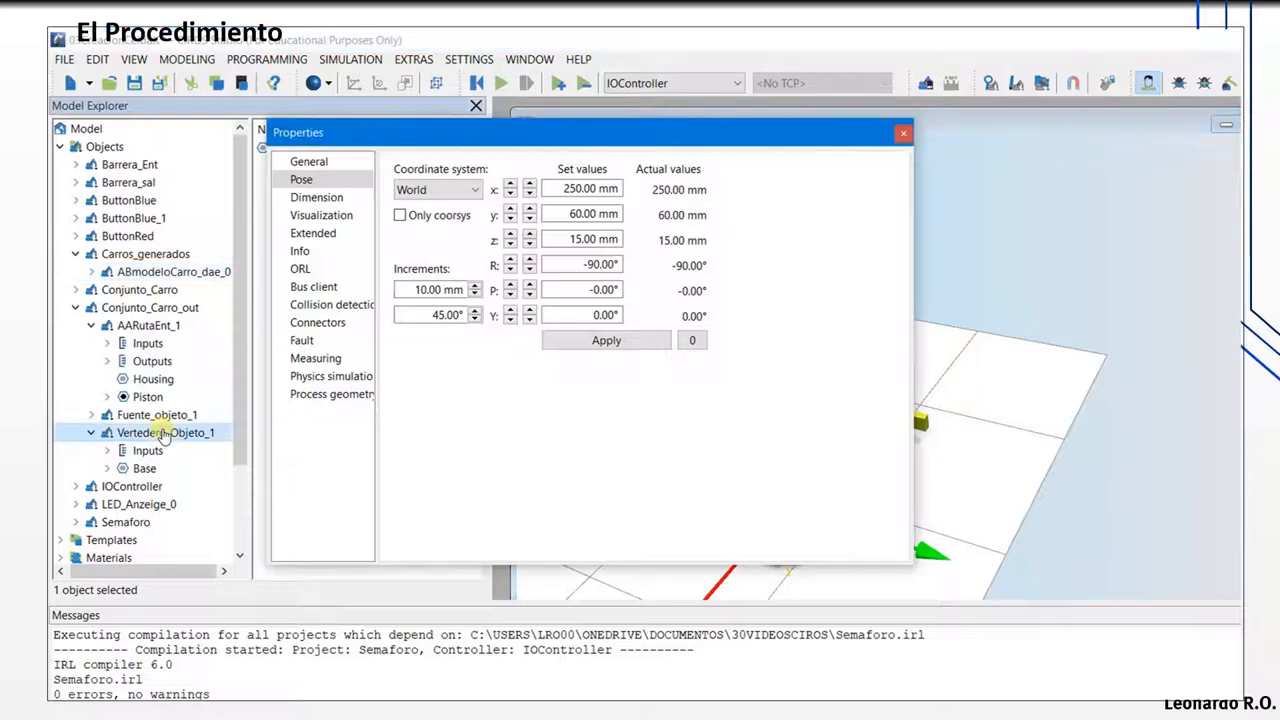
pyautogui.click(903, 133)
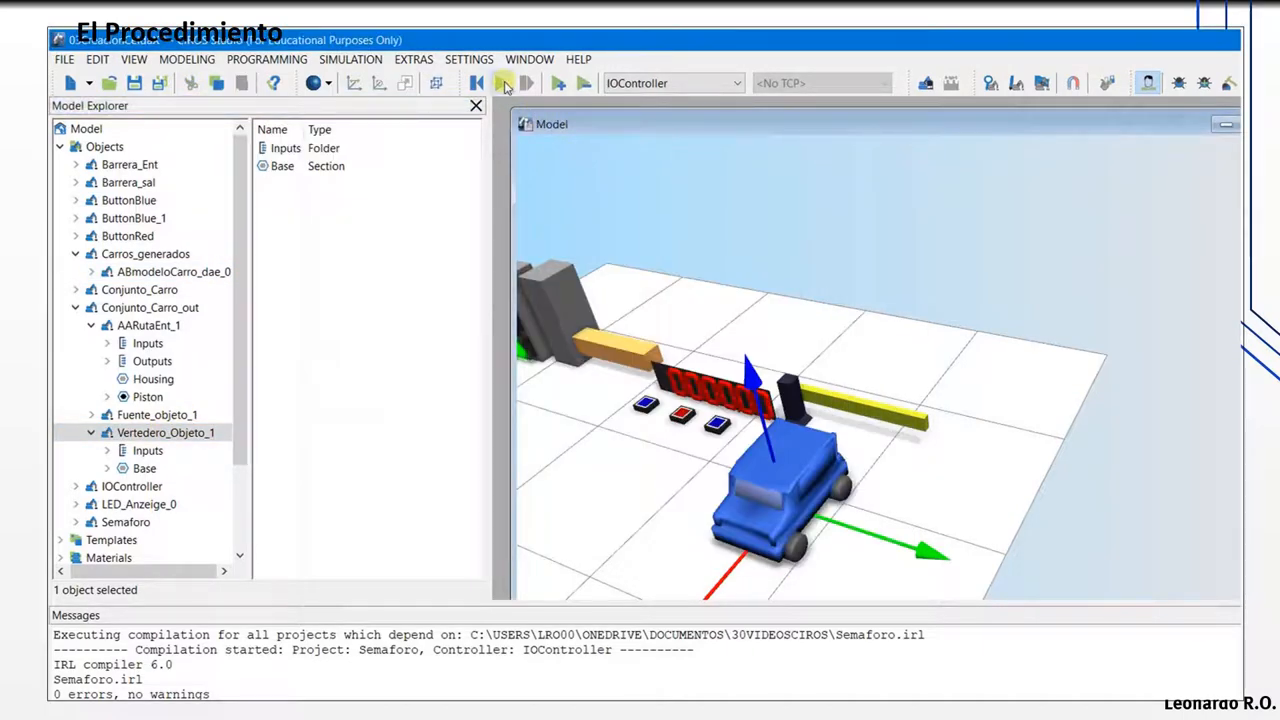
# Step: With the simulation running, remove the car by connecting Vertedero_Objeto_1's RemoveAtGPP1 input to 1
pyautogui.click(137, 452)
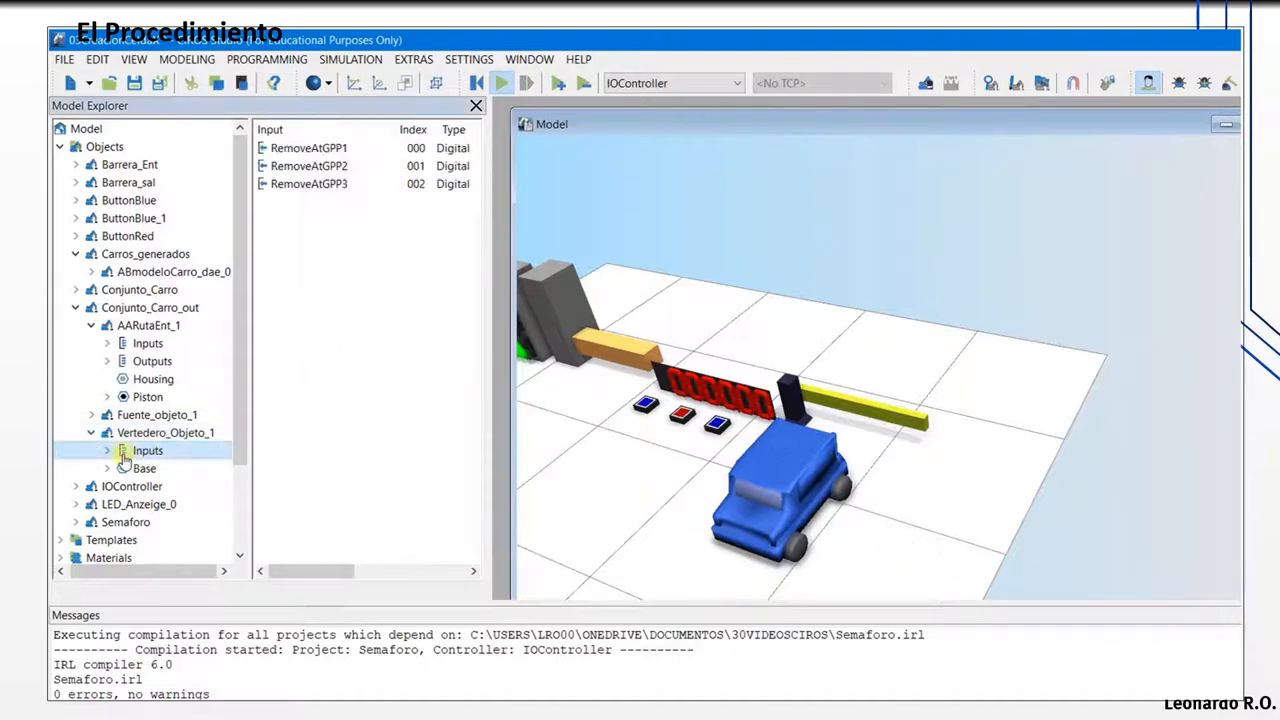
pyautogui.click(107, 450)
pyautogui.click(327, 149)
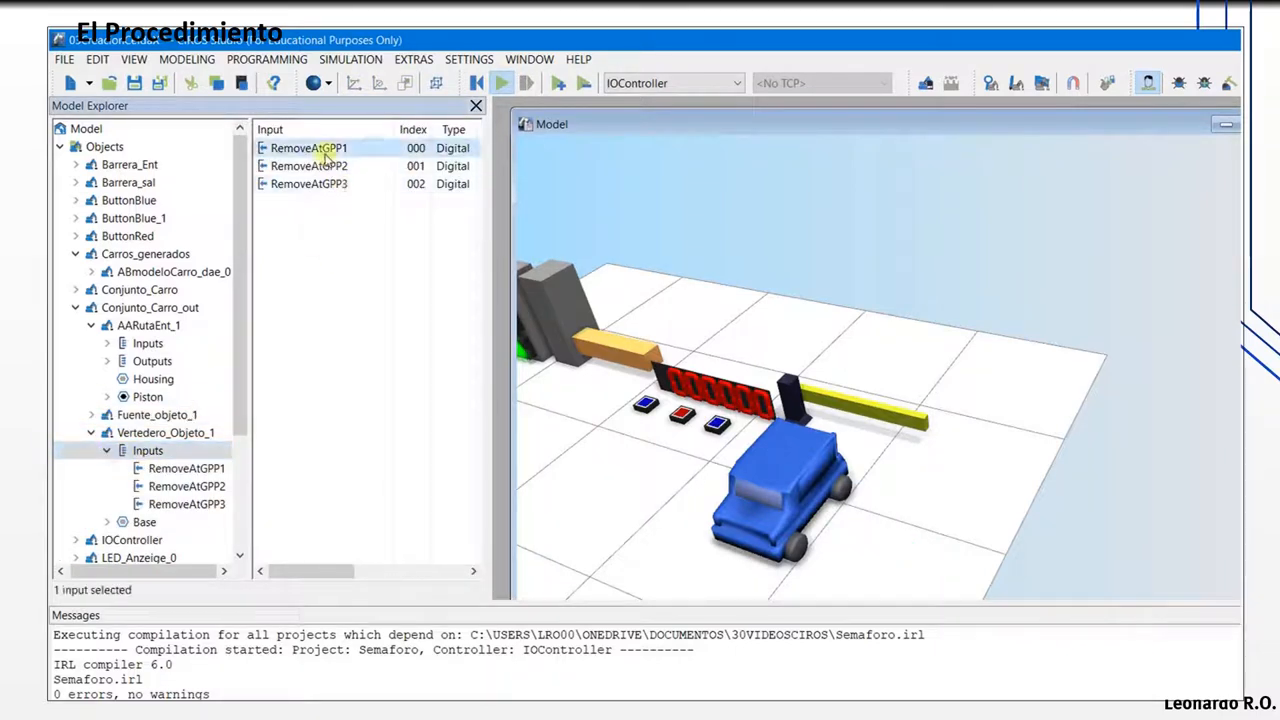
pyautogui.rightClick(325, 151)
pyautogui.moveTo(376, 190)
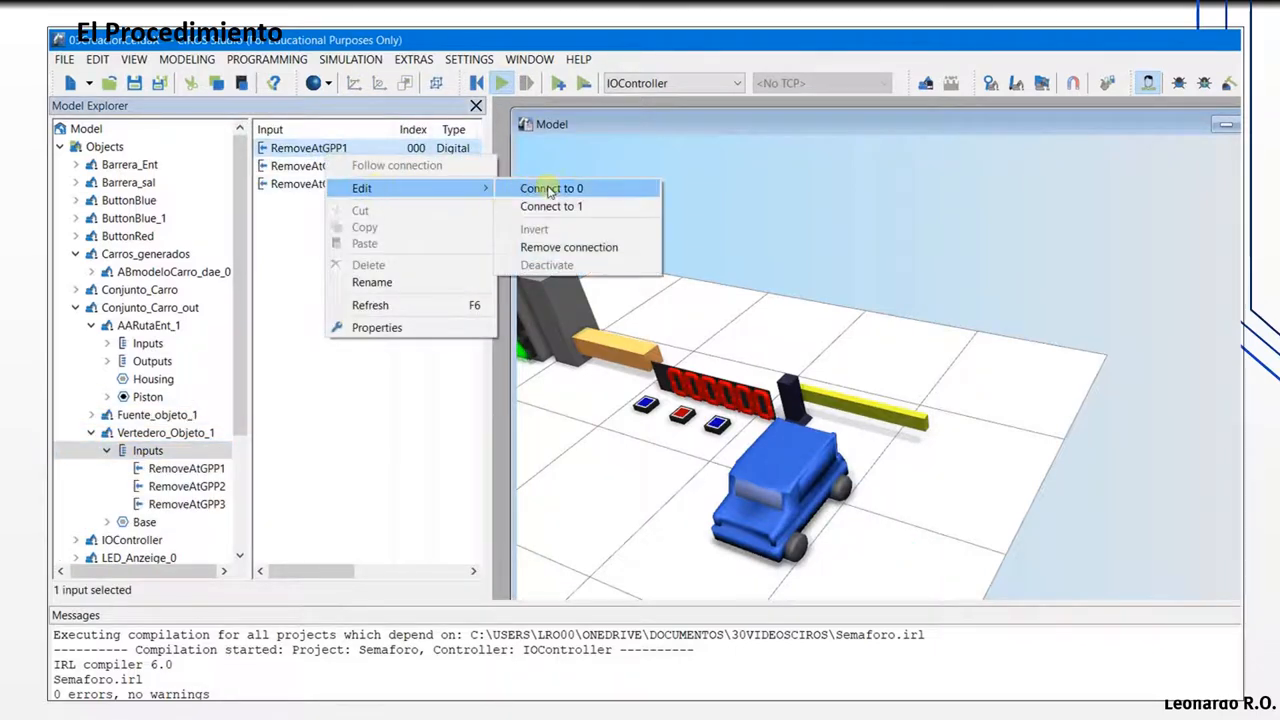
pyautogui.click(548, 206)
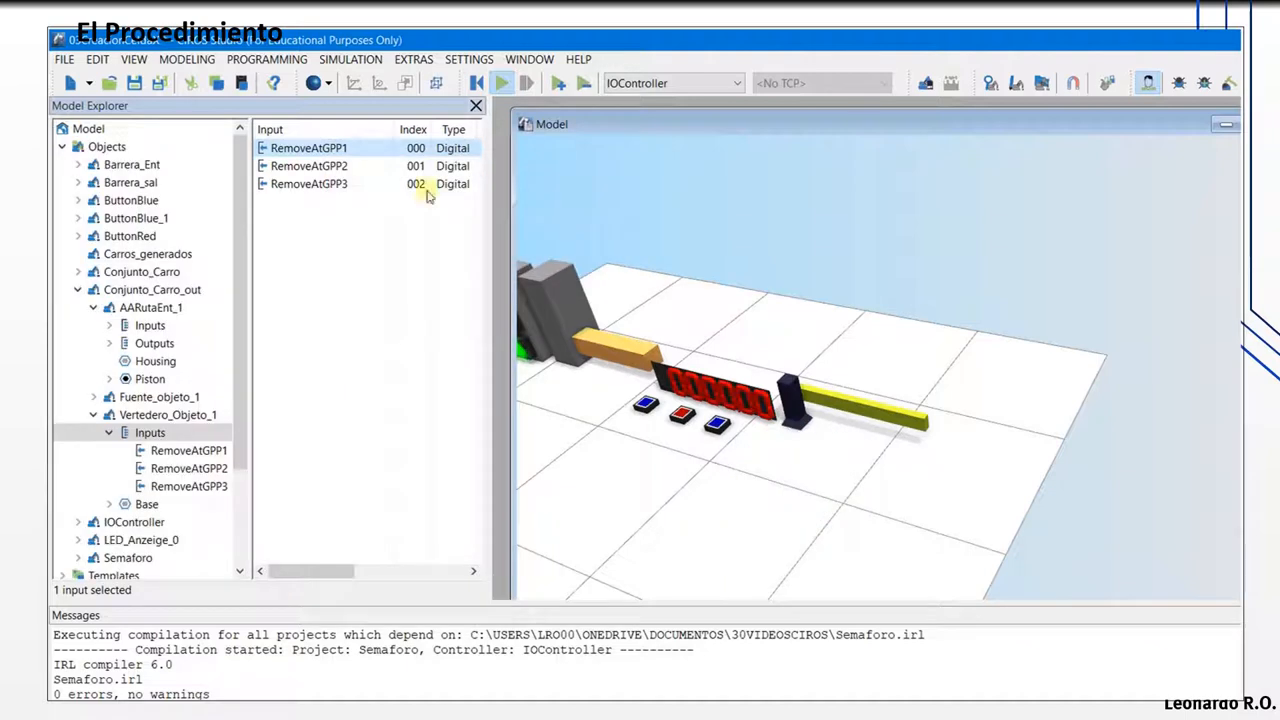
# Step: Connect RemoveAtGPP1 back to 0 and collapse the Conjunto_Carro_out group
pyautogui.rightClick(336, 151)
pyautogui.moveTo(430, 184)
pyautogui.click(564, 186)
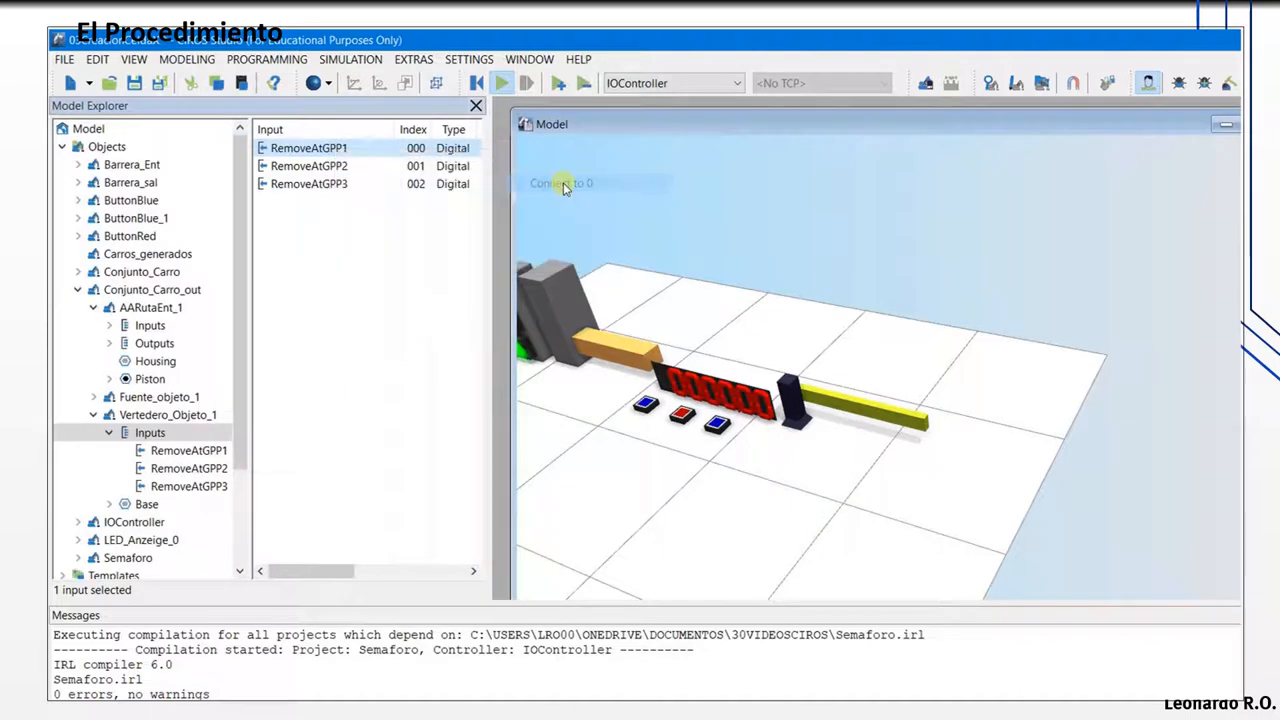
pyautogui.click(94, 414)
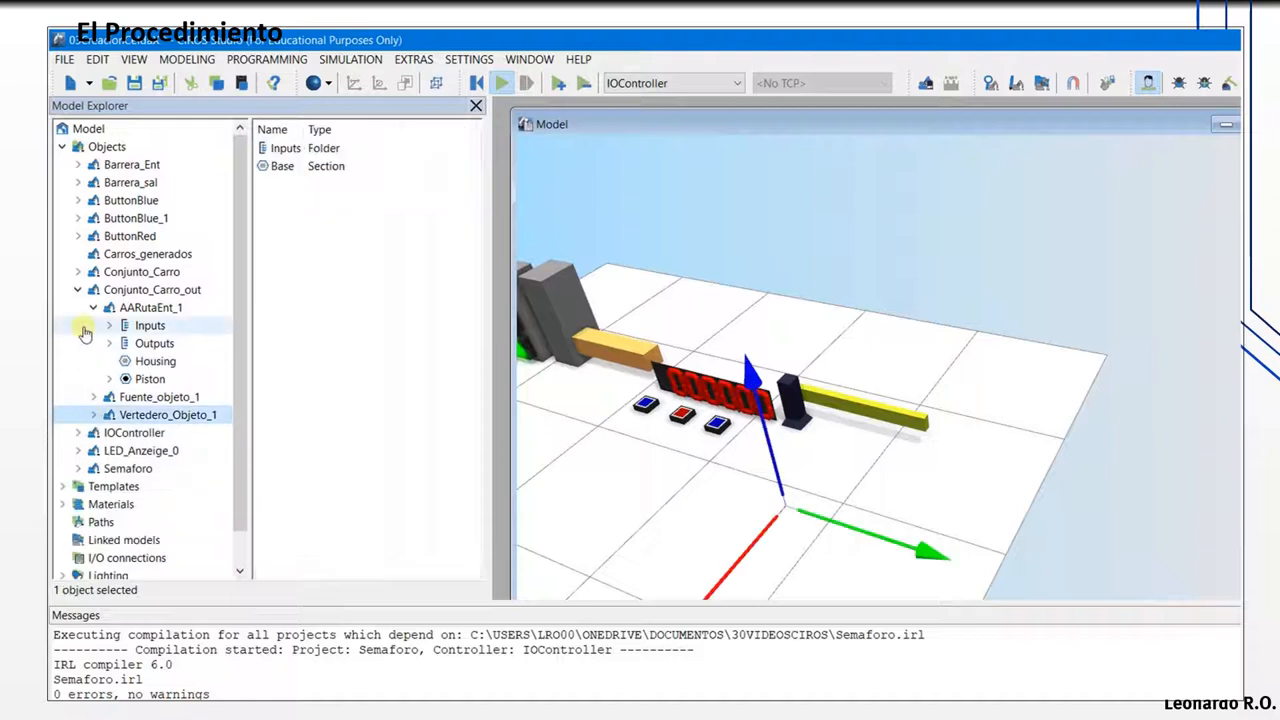
pyautogui.click(78, 289)
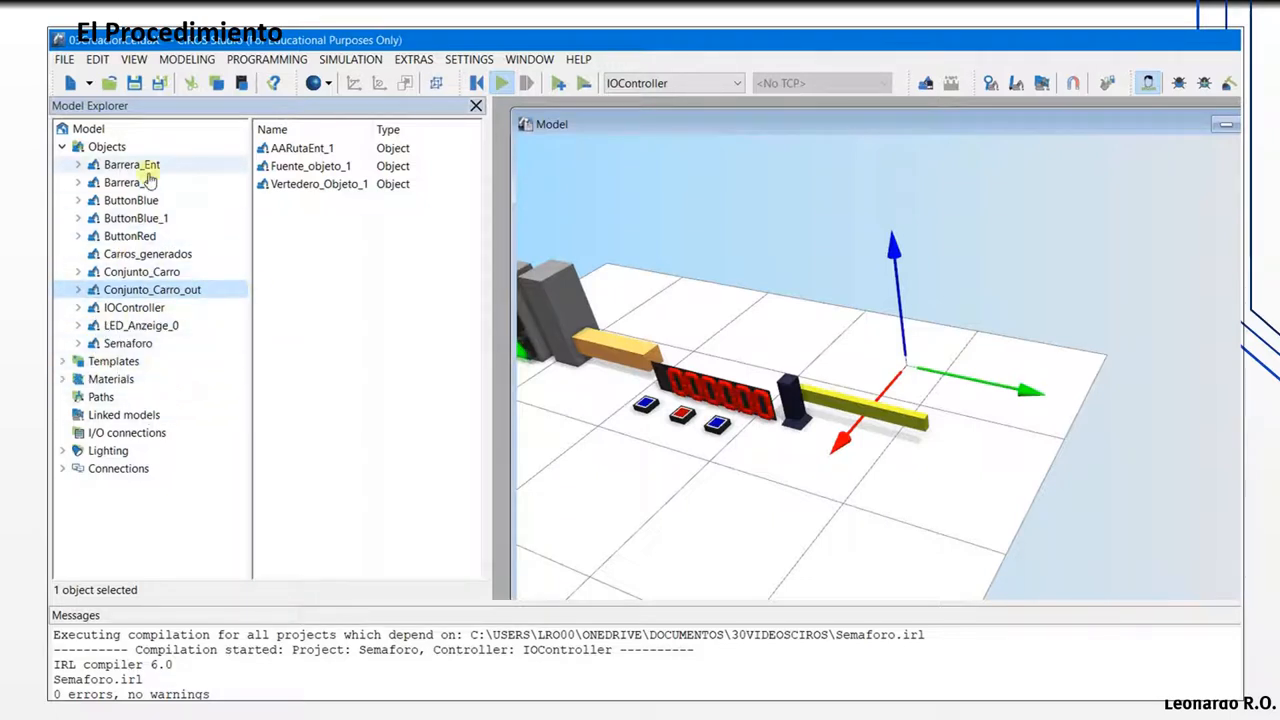
# Step: Review the IOController's outputs and rename its inactive digital input 007 as IN_AUTO_OUT2
pyautogui.click(131, 307)
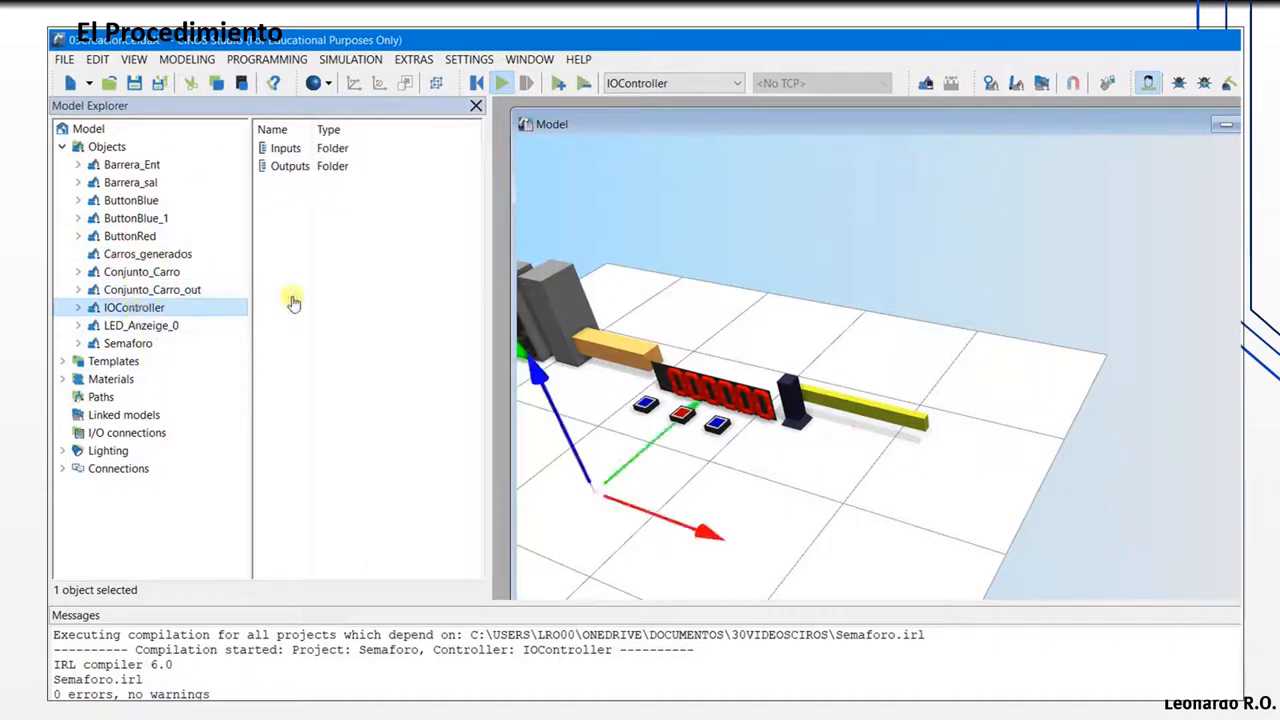
pyautogui.doubleClick(288, 167)
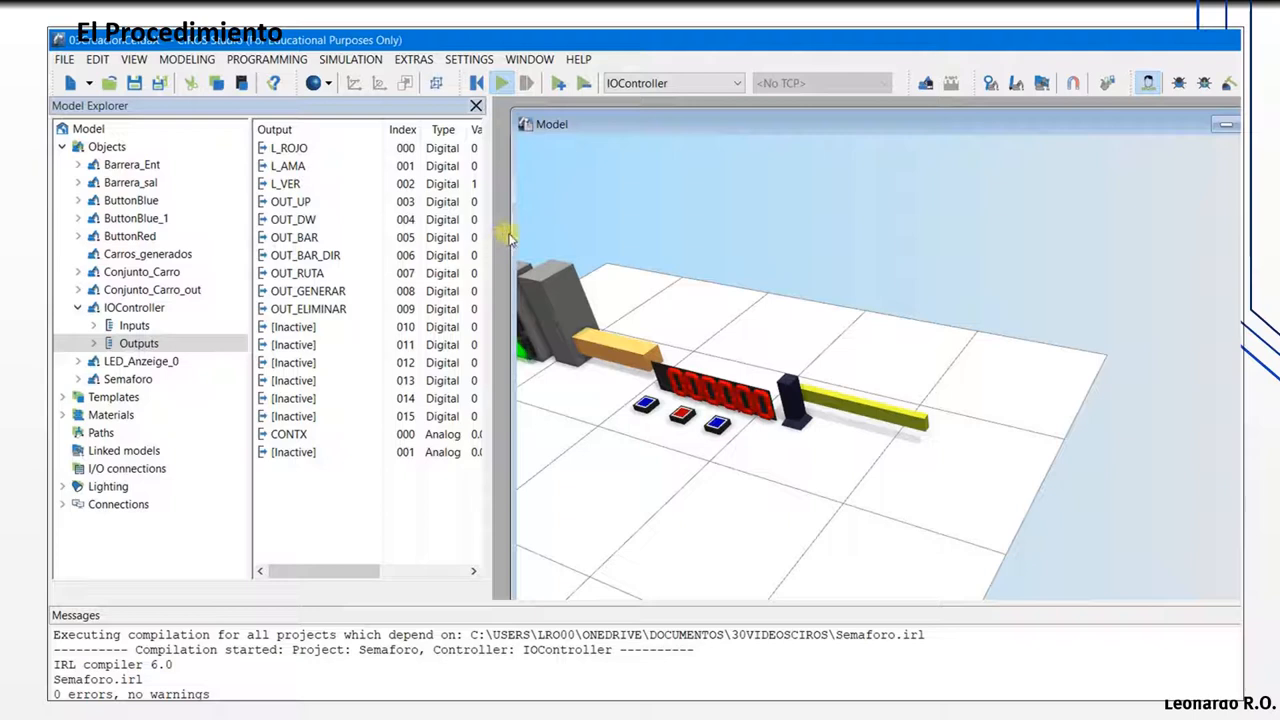
pyautogui.moveTo(491, 229); pyautogui.dragTo(553, 226)
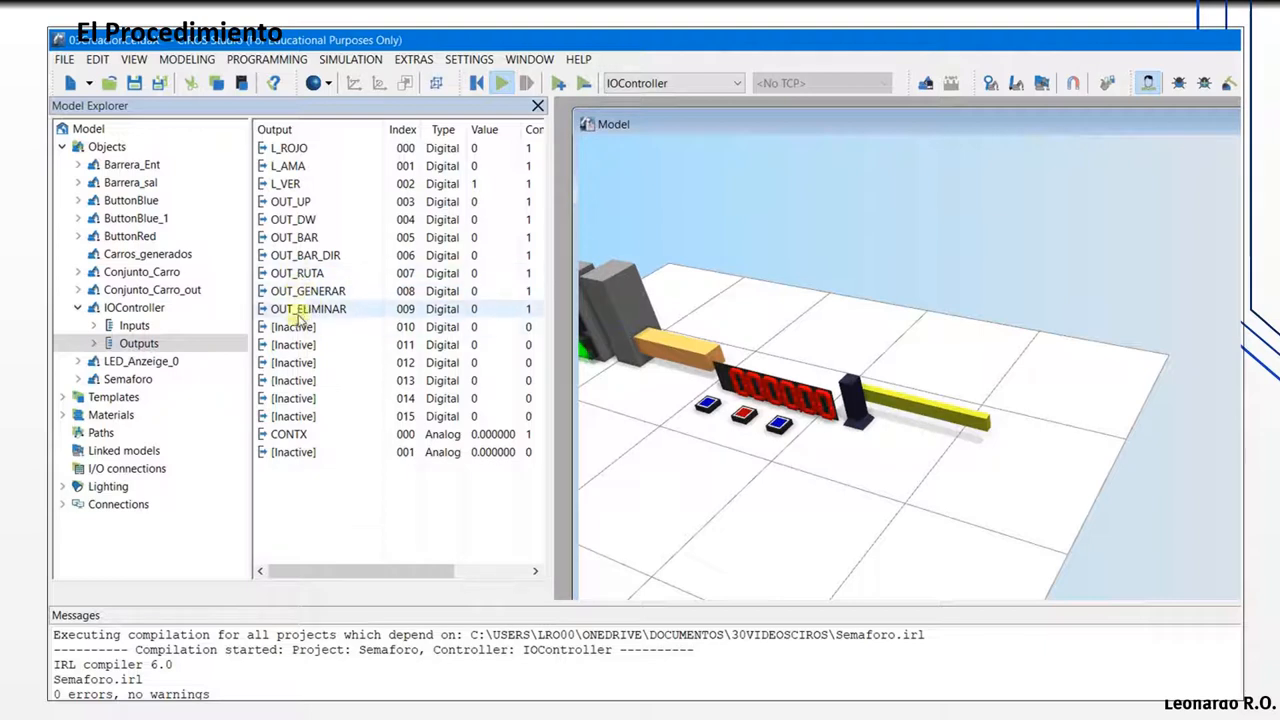
pyautogui.click(138, 326)
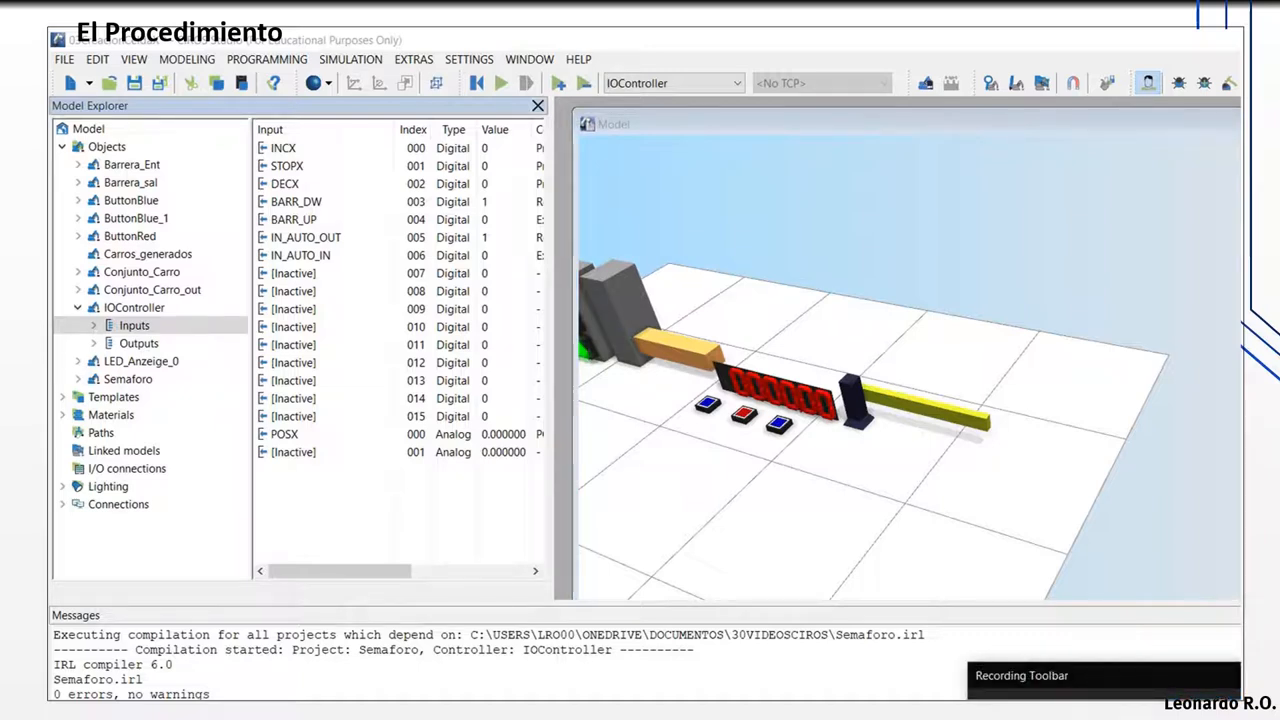
pyautogui.click(343, 276)
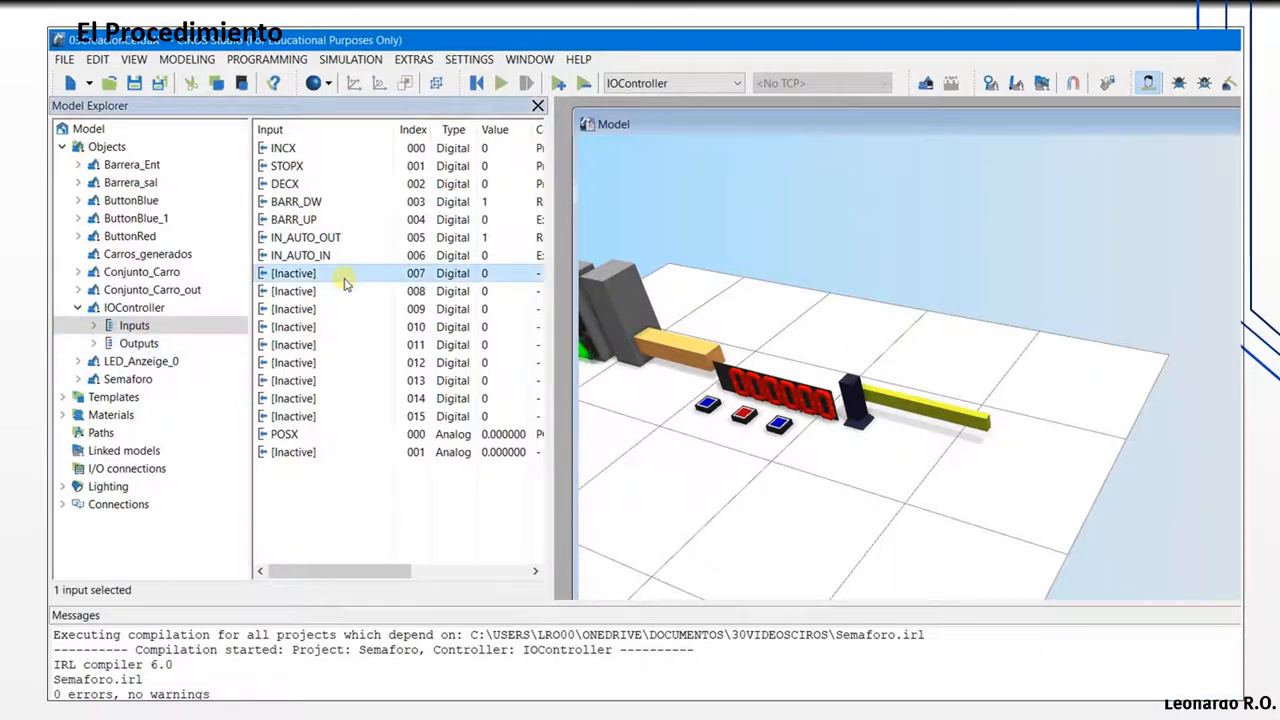
pyautogui.rightClick(343, 284)
pyautogui.click(418, 398)
pyautogui.write('IN_AUTO_OUT2')
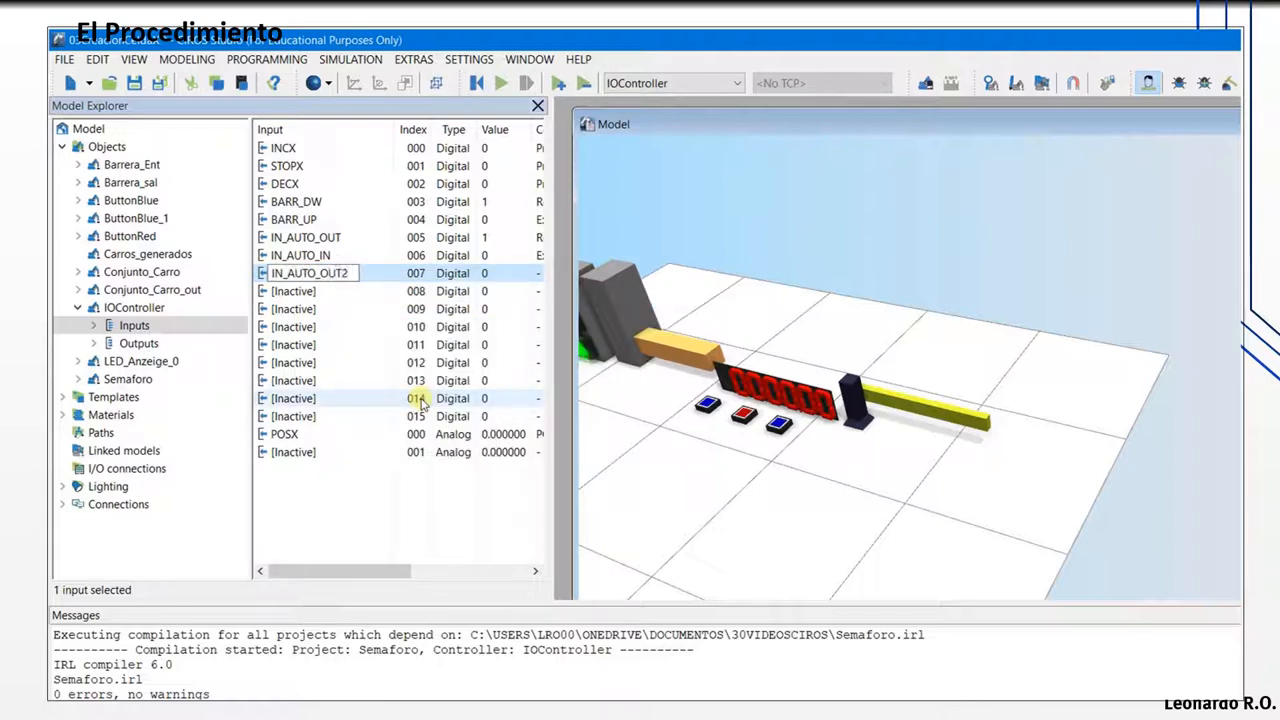
# Step: Rename the IOController's inactive digital input 008 as IN_AUTO_IN2
pyautogui.click(286, 291)
pyautogui.rightClick(286, 291)
pyautogui.click(410, 405)
pyautogui.write('IN_AUTO_IN2')
pyautogui.press('Return')
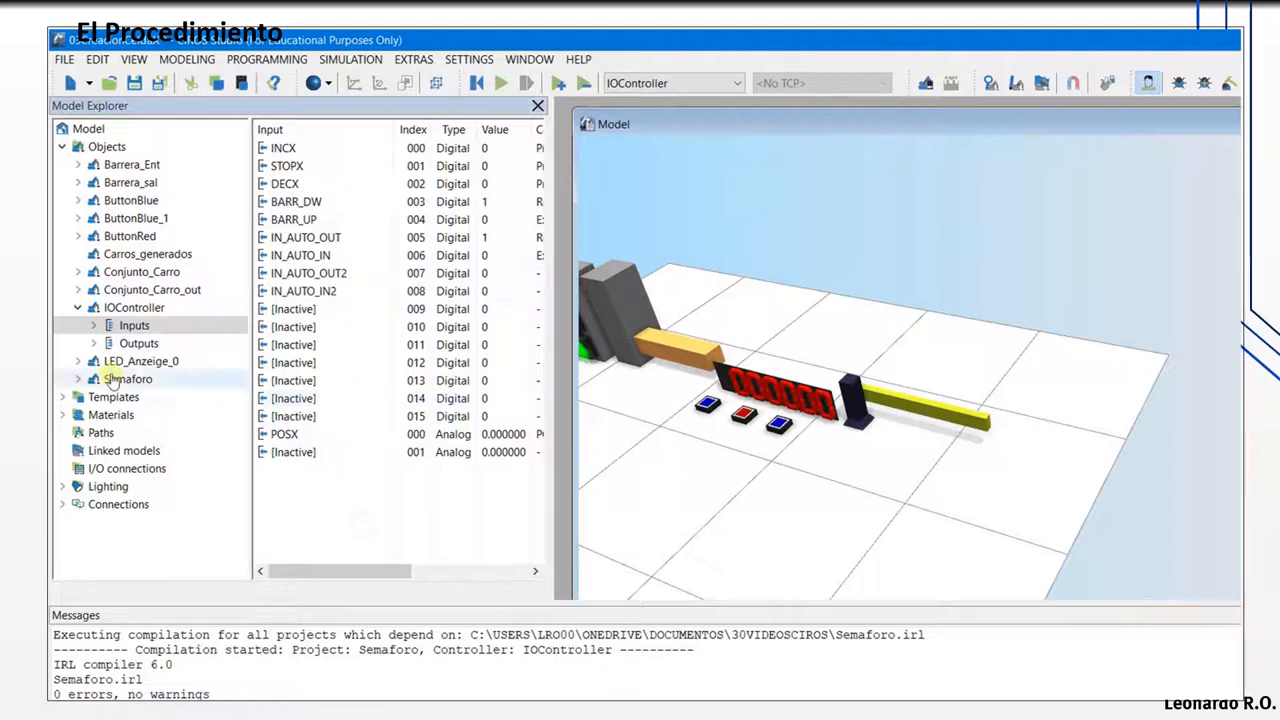
# Step: Connect the Extended and Retracted outputs of Conjunto_Carro_out's AARutaEnt_1 to the IOController inputs IN_AUTO_IN2 and IN_AUTO_OUT2
pyautogui.click(78, 289)
pyautogui.click(109, 343)
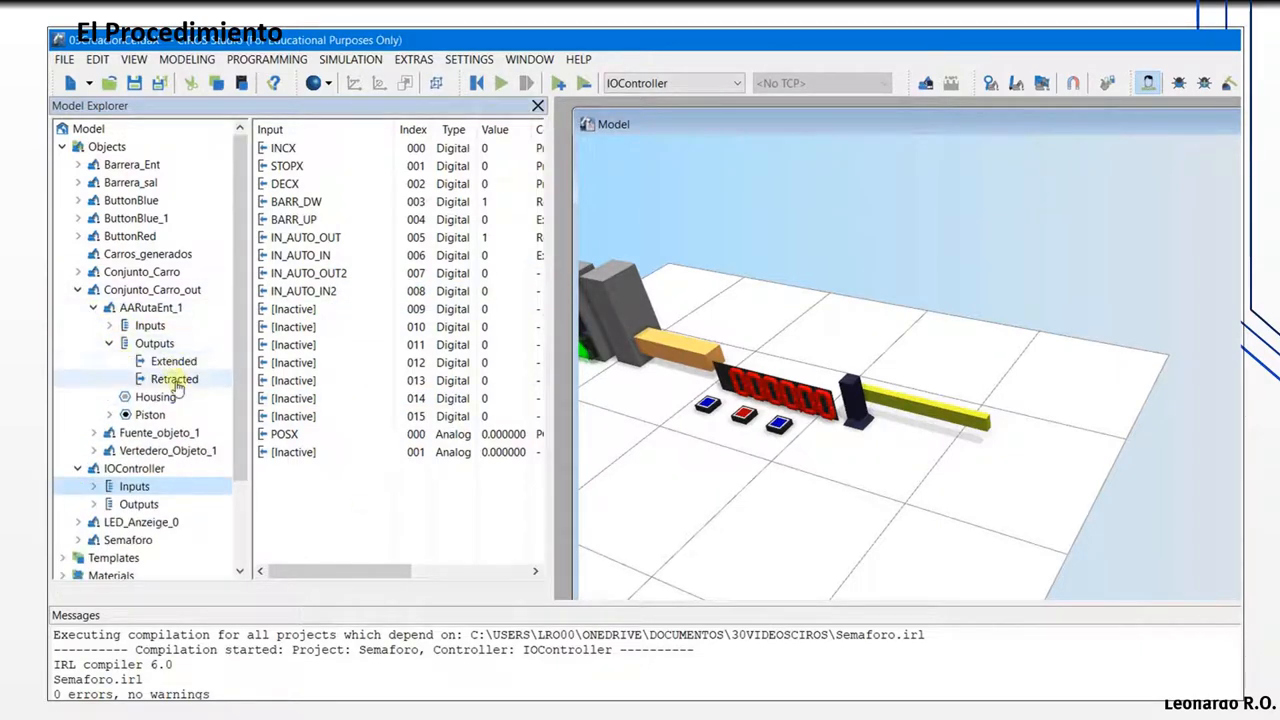
pyautogui.click(176, 380)
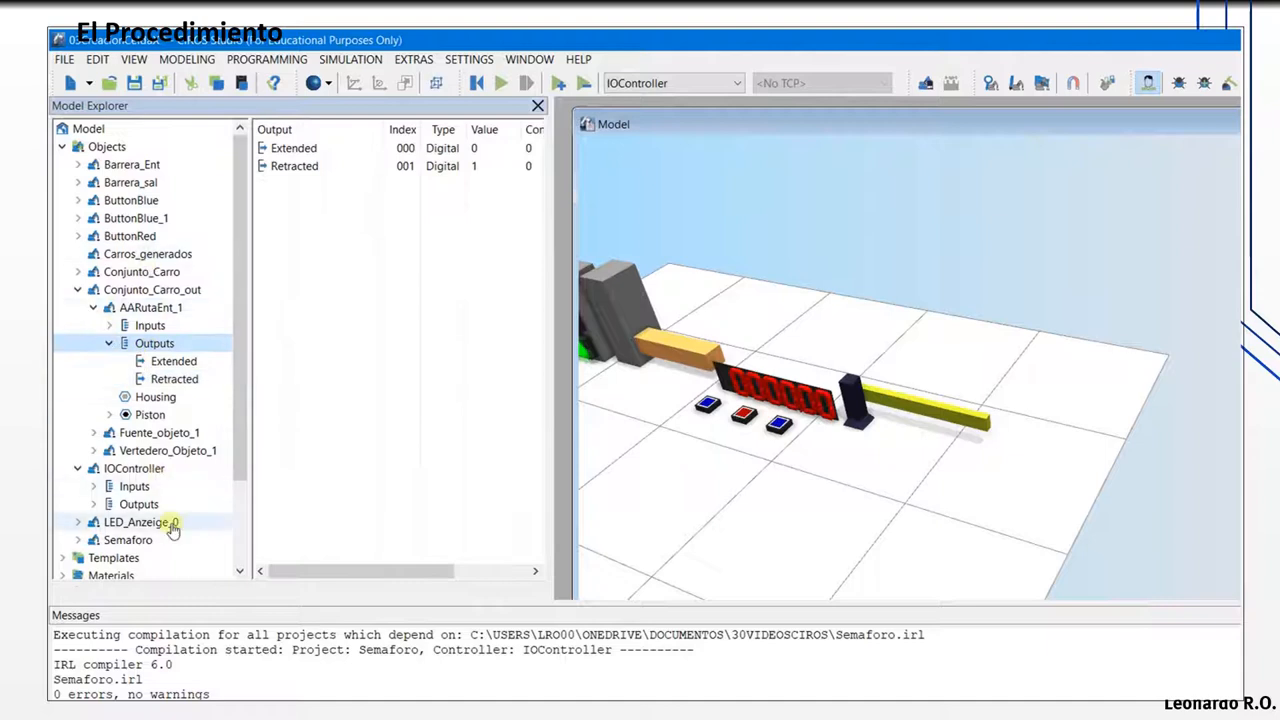
pyautogui.click(138, 488)
pyautogui.click(94, 486)
pyautogui.moveTo(241, 373)
pyautogui.mouseDown()
pyautogui.moveTo(241, 322)
pyautogui.moveTo(240, 364)
pyautogui.mouseUp()
pyautogui.click(156, 201)
pyautogui.moveTo(287, 152); pyautogui.dragTo(170, 397)
pyautogui.moveTo(240, 368); pyautogui.dragTo(241, 250)
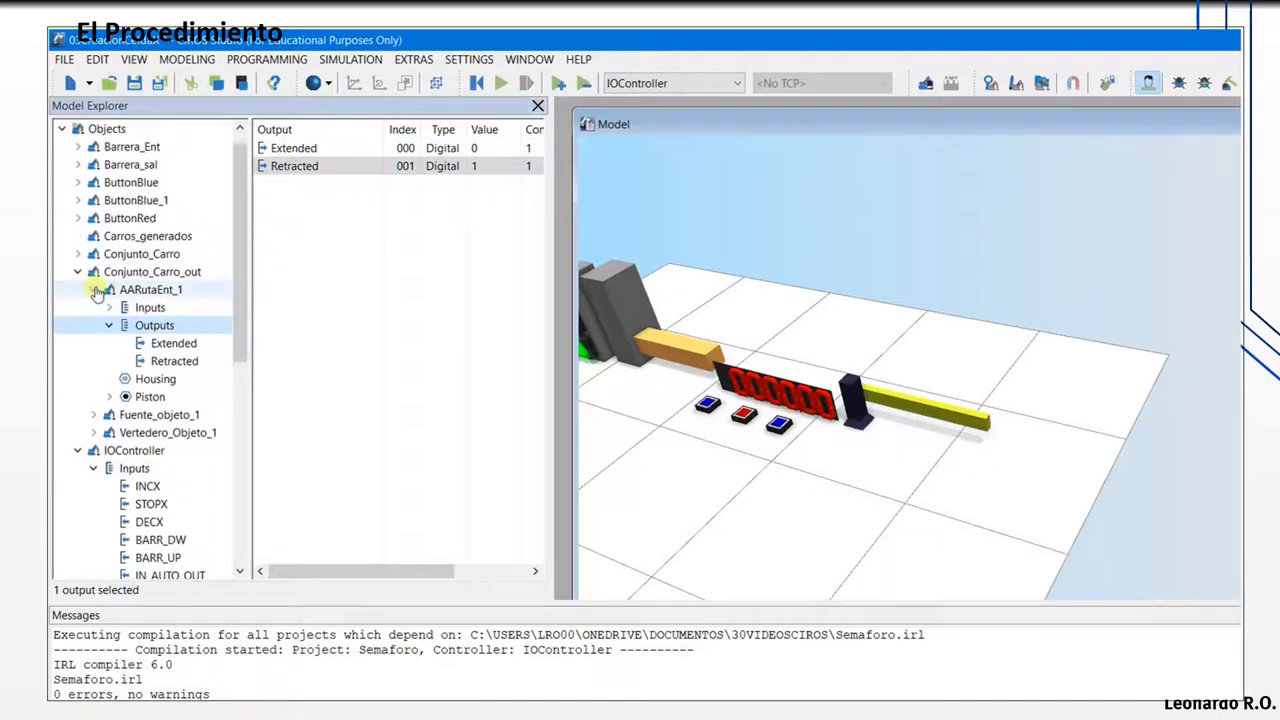
# Step: Rename the IOController's inactive digital output 010 as OUT_RUTA2
pyautogui.click(98, 451)
pyautogui.click(95, 469)
pyautogui.click(139, 486)
pyautogui.doubleClick(306, 331)
pyautogui.write('OUT_RUTA_')
pyautogui.press('BackSpace')
pyautogui.write('2')
# Step: Rename the IOController's inactive digital outputs 011 and 012 as OUT_GENERAR2 and OUT_ELIMINAR2
pyautogui.rightClick(298, 346)
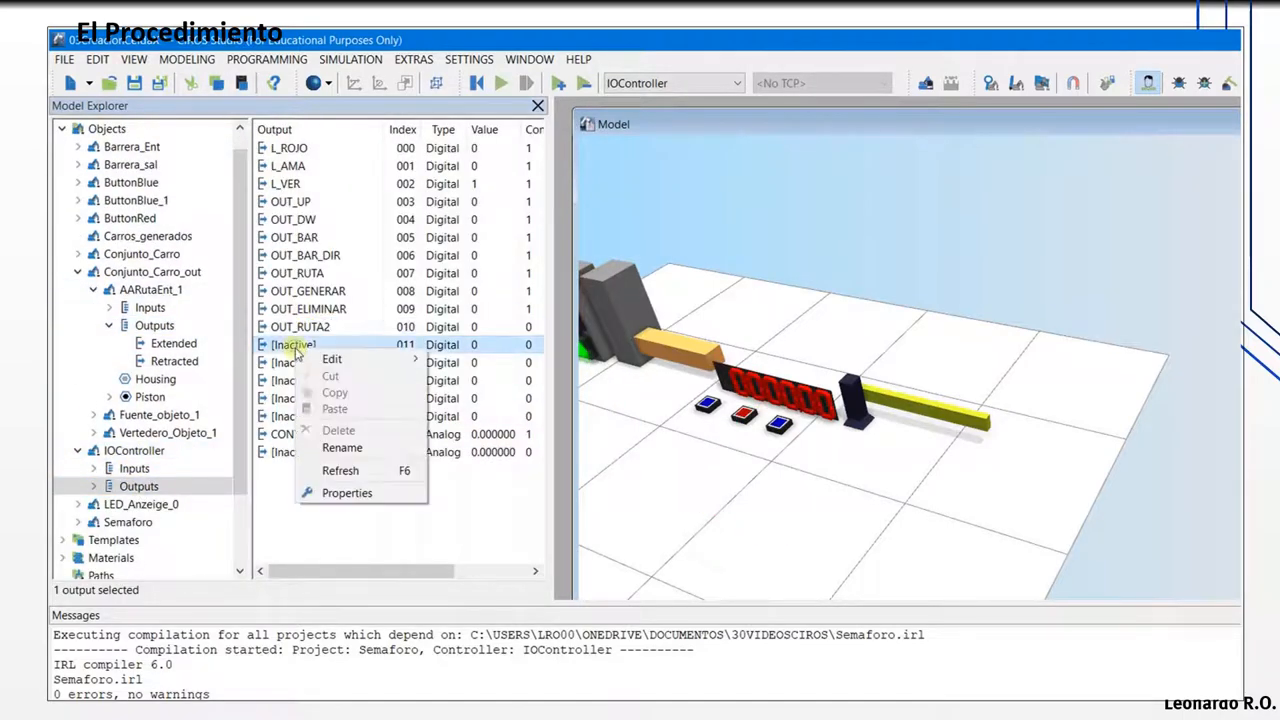
pyautogui.doubleClick(279, 350)
pyautogui.rightClick(282, 348)
pyautogui.press('Escape')
pyautogui.write('OUT_GENERAR2')
pyautogui.click(297, 362)
pyautogui.rightClick(297, 362)
pyautogui.click(352, 461)
pyautogui.write('OUT_ELIMINAR2')
pyautogui.click(360, 479)
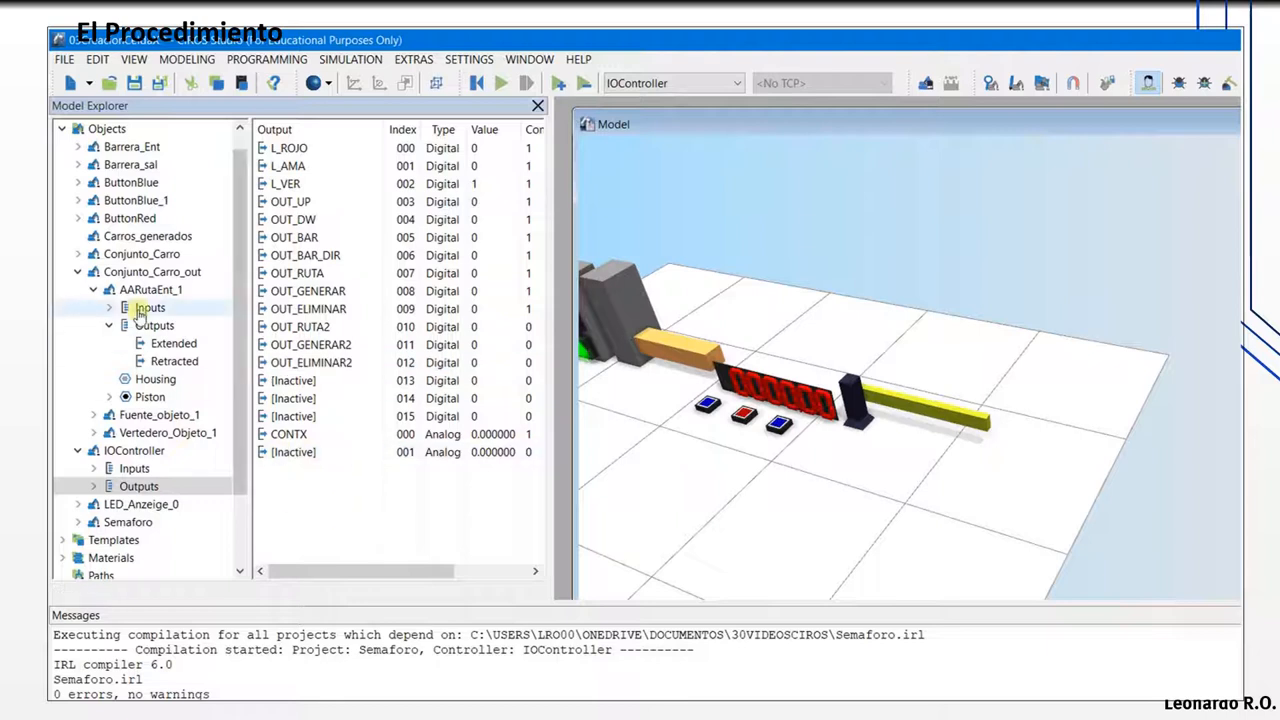
# Step: Connect the controller output OUT_RUTA2 to the Extend input of AARutaEnt_1 and collapse that object
pyautogui.click(109, 326)
pyautogui.click(109, 308)
pyautogui.click(109, 308)
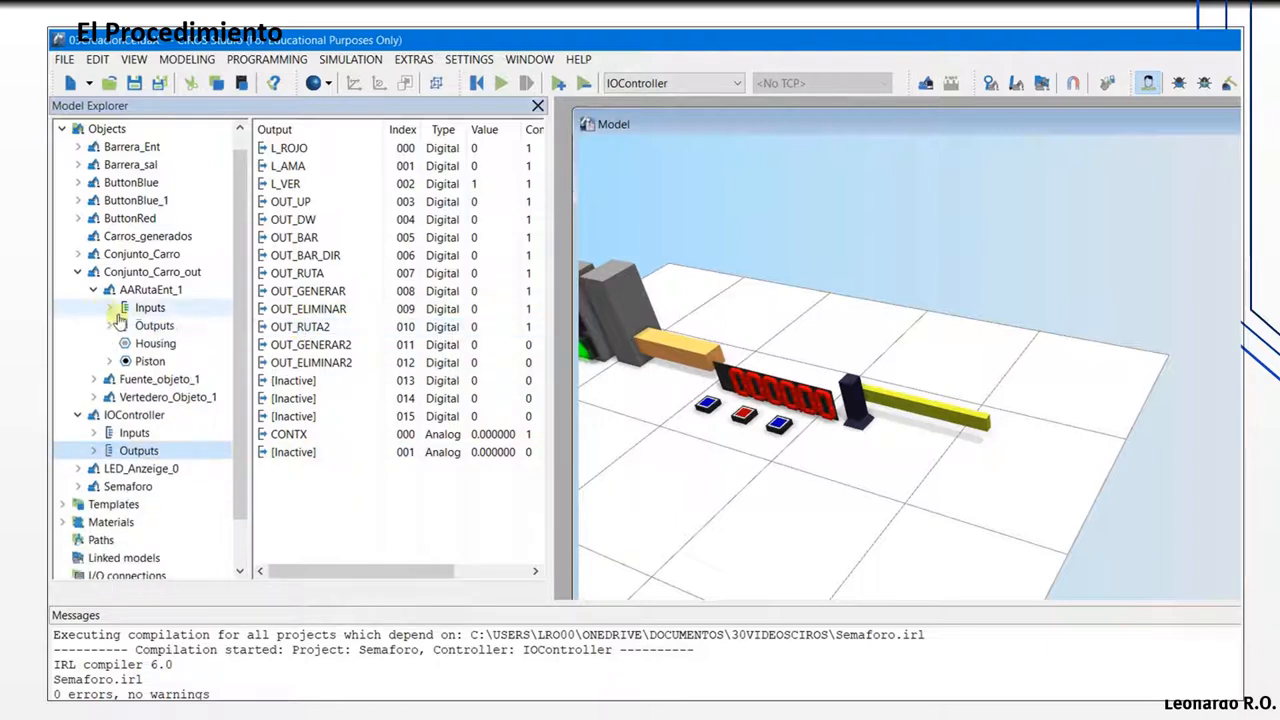
pyautogui.click(94, 290)
# Step: Connect the controller output OUT_GENERAR to the input of Fuente_objeto_1 in Conjunto_Carro_out
pyautogui.click(77, 362)
pyautogui.click(94, 326)
pyautogui.click(77, 397)
pyautogui.click(138, 433)
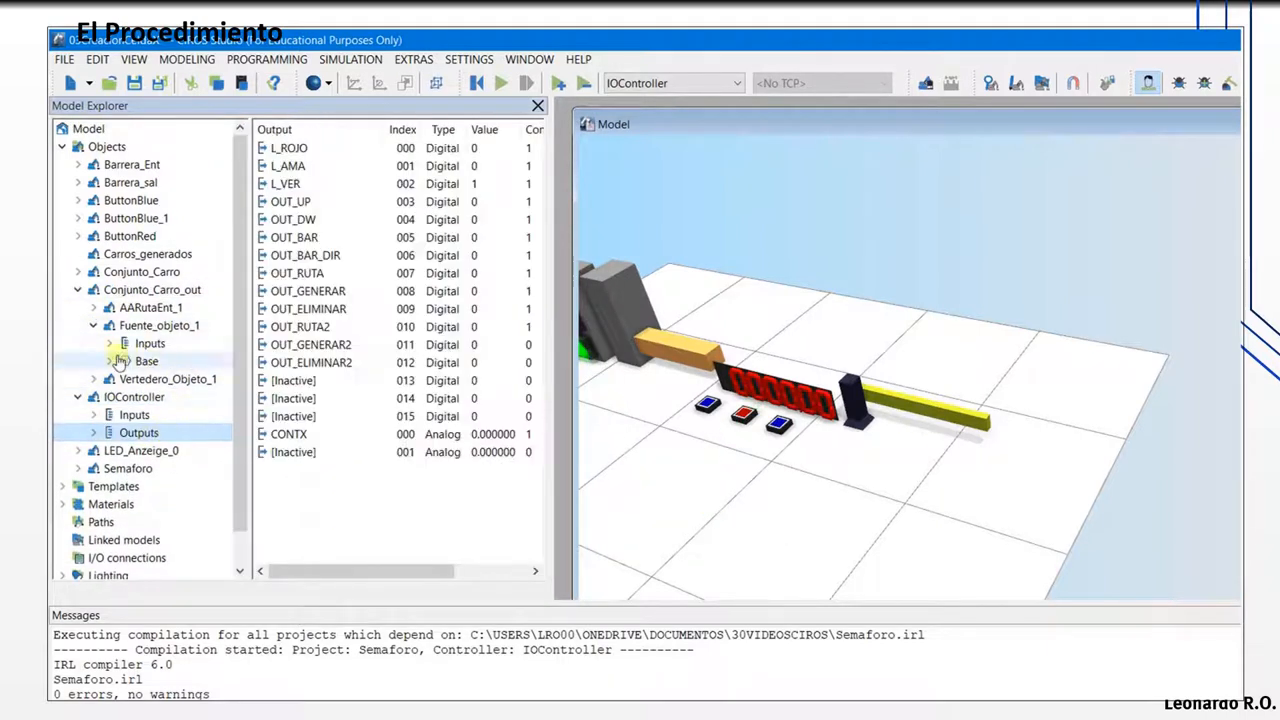
pyautogui.click(109, 344)
pyautogui.moveTo(288, 292); pyautogui.dragTo(200, 362)
pyautogui.click(109, 344)
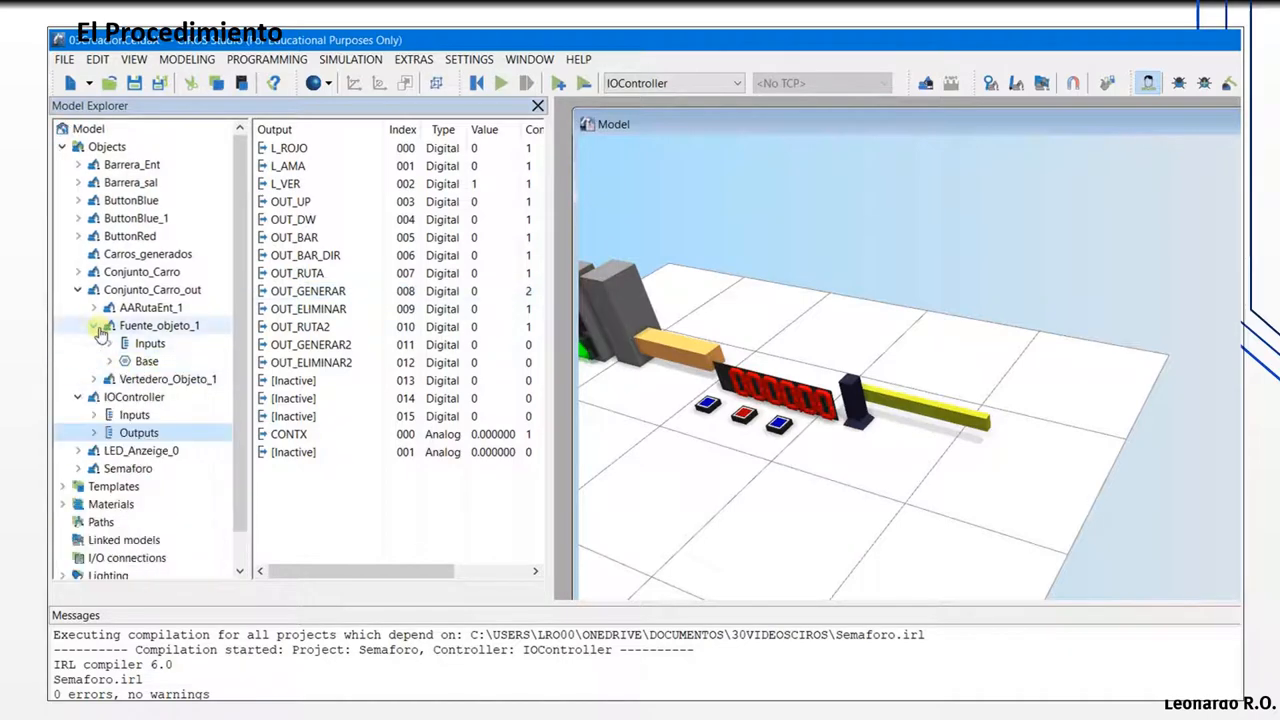
# Step: Connect the controller output OUT_ELIMINAR2 to the input of Vertedero_Objeto_1 in Conjunto_Carro_out and collapse the expanded objects
pyautogui.click(94, 326)
pyautogui.click(94, 344)
pyautogui.click(109, 361)
pyautogui.moveTo(294, 364); pyautogui.dragTo(201, 383)
pyautogui.click(94, 344)
pyautogui.click(78, 290)
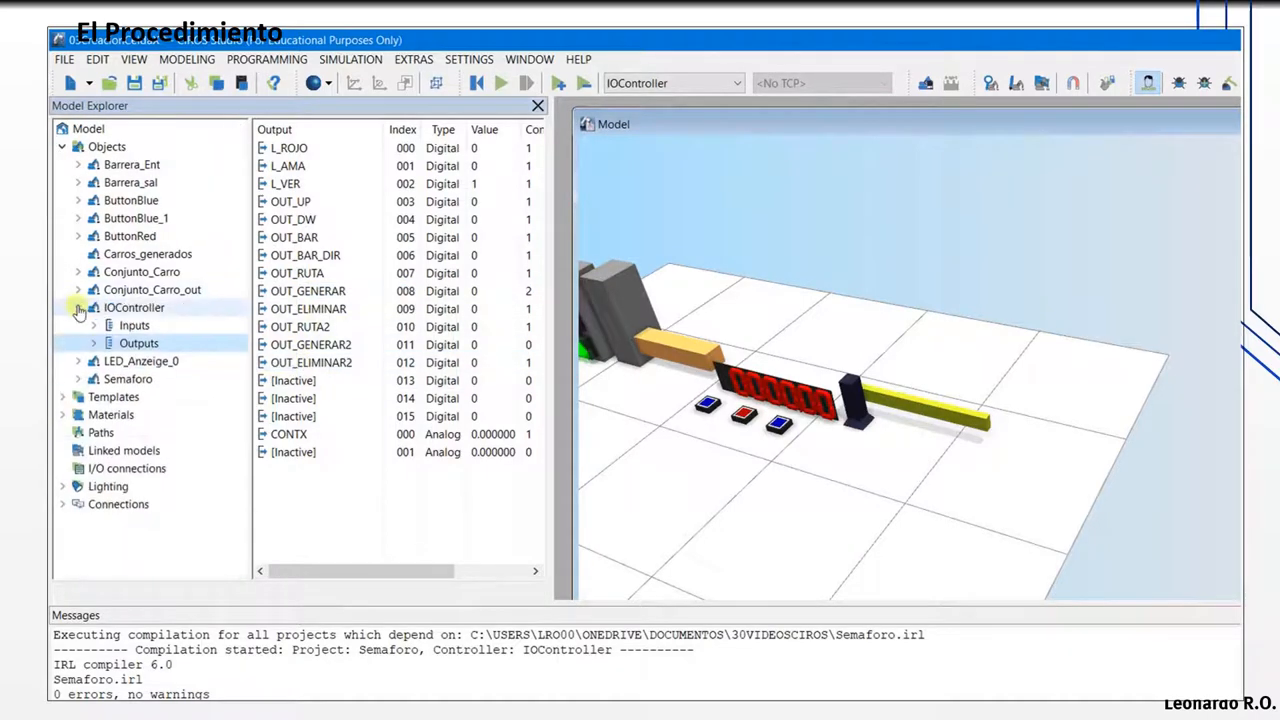
pyautogui.click(78, 308)
# Step: Bring the Semaforo.irl program in front of the model view and list the IOController's inputs beside it
pyautogui.moveTo(643, 125); pyautogui.dragTo(677, 206)
pyautogui.click(690, 126)
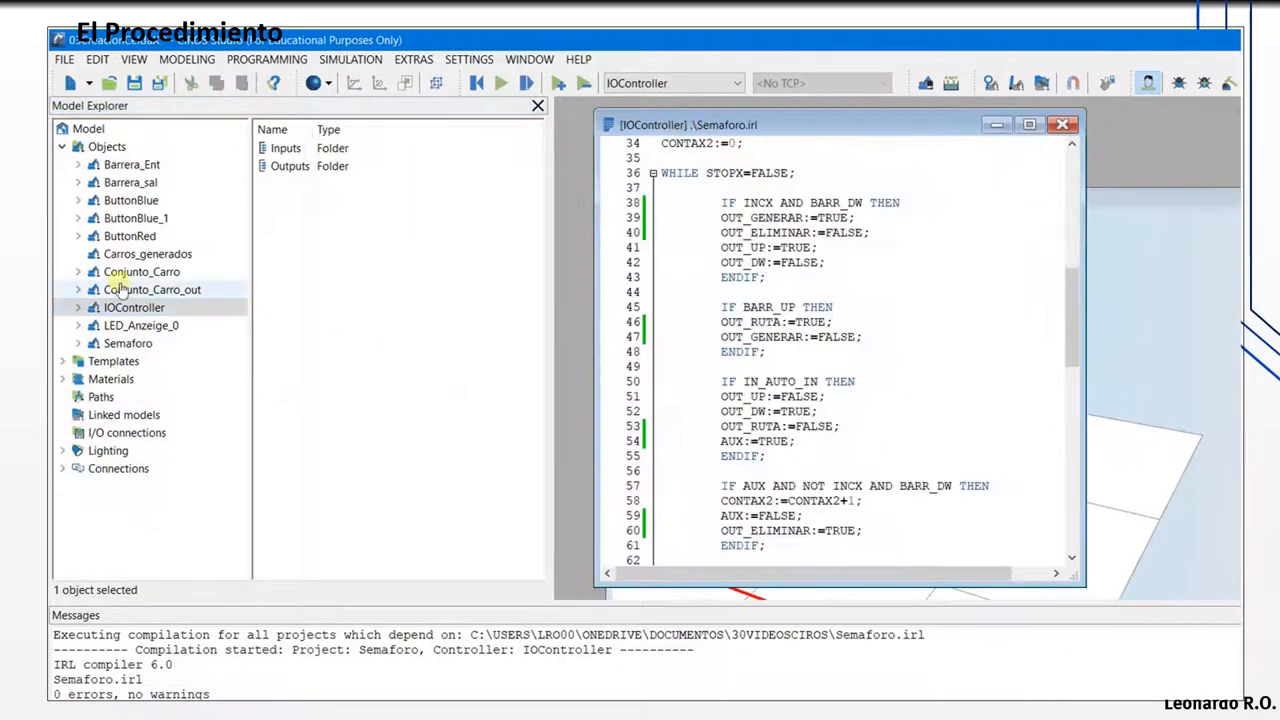
pyautogui.click(78, 308)
pyautogui.click(133, 326)
# Step: Declare the Boolean inputs IN_AUTO_OUT2 AT 7 and IN_AUTO_IN2 AT 8 below IN_AUTO_IN, based on a copy of its declaration
pyautogui.click(690, 283)
pyautogui.scroll(11, 690, 283)
pyautogui.moveTo(721, 294); pyautogui.dragTo(1038, 295)
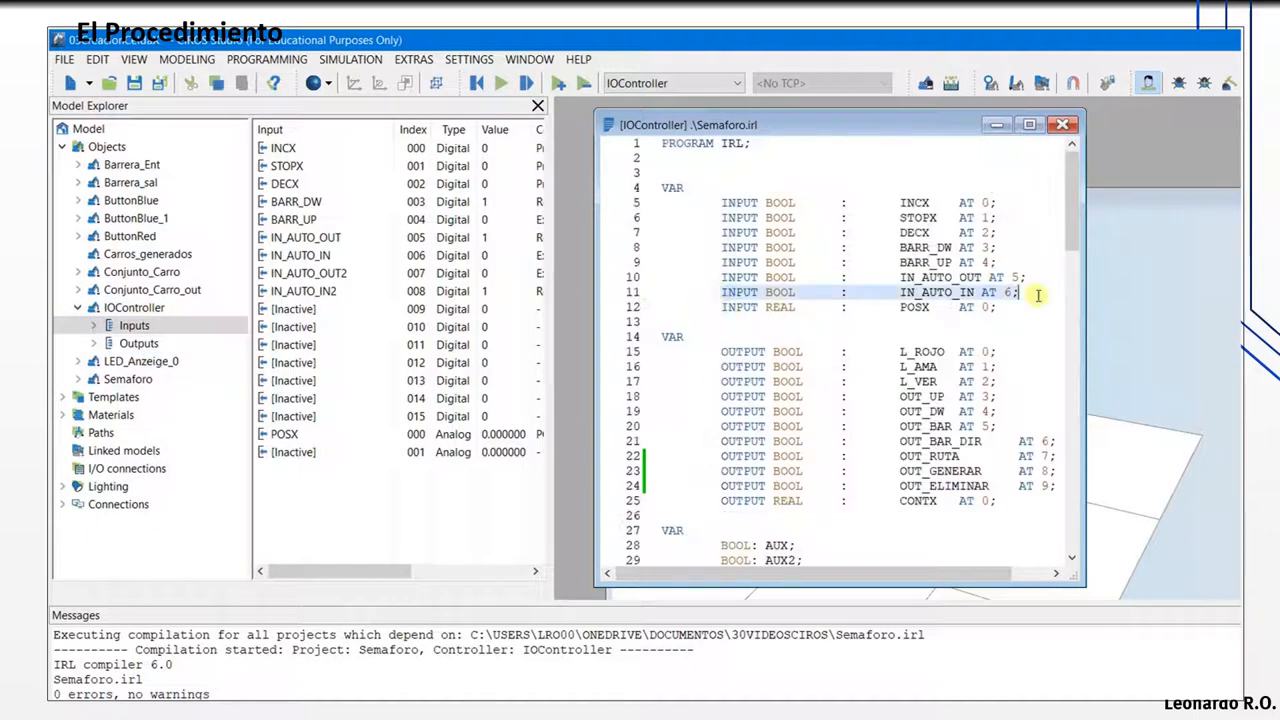
pyautogui.hotkey('ctrl', 'c')
pyautogui.click(1038, 296)
pyautogui.press('Return')
pyautogui.hotkey('ctrl', 'v')
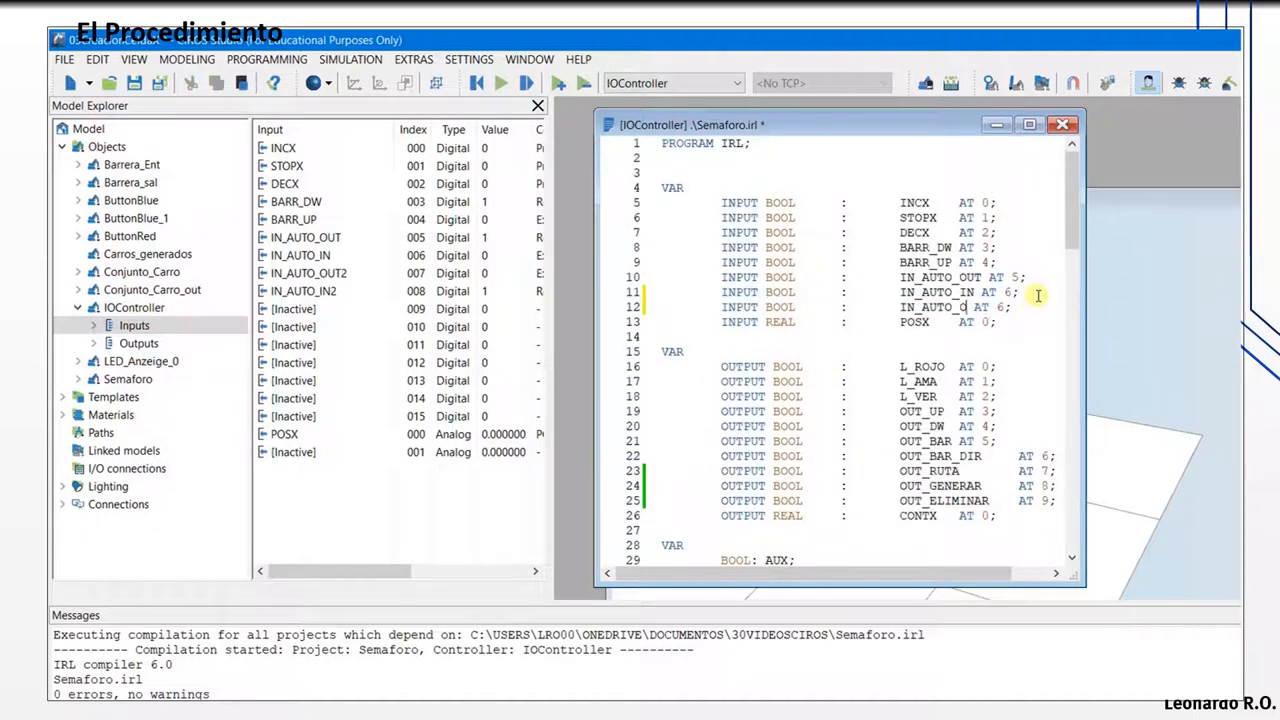
pyautogui.write('2')
pyautogui.press('End')
pyautogui.write('7;')
pyautogui.press('Return')
pyautogui.hotkey('ctrl', 'v')
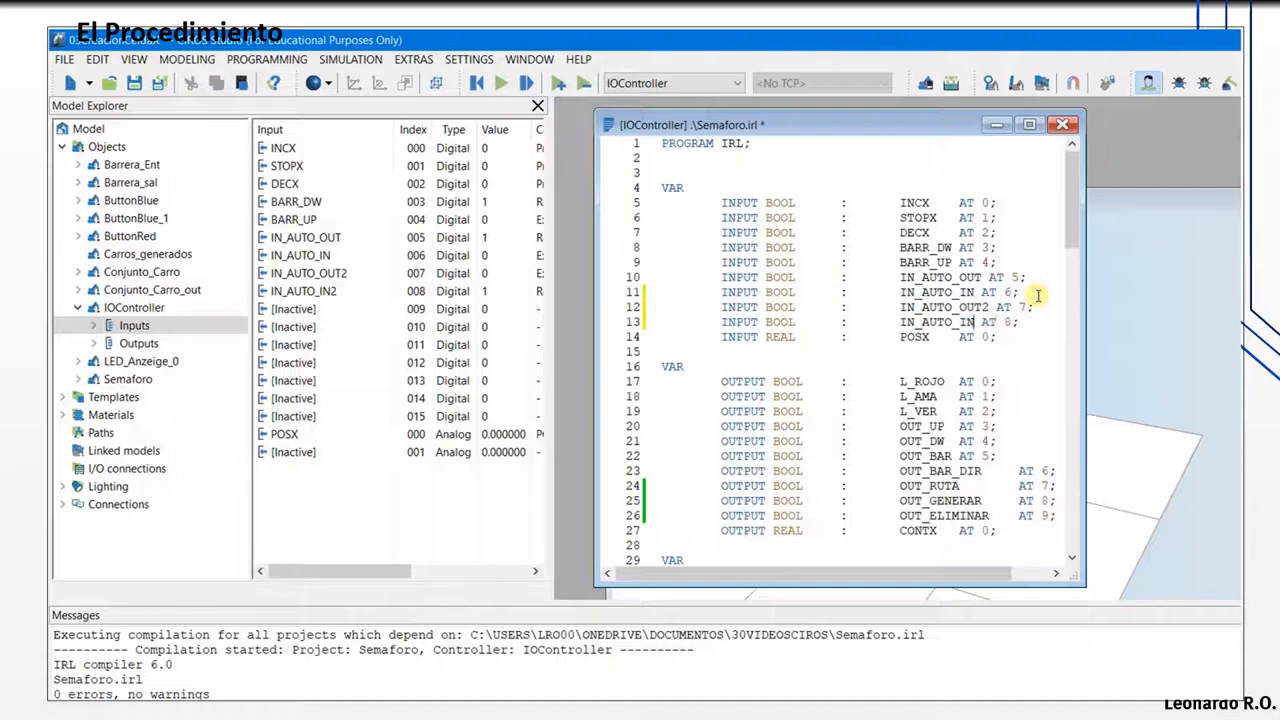
# Step: Declare the Boolean output OUT_RUTA2 AT 10 below OUT_ELIMINAR from a copy of OUT_RUTA, checking the IOController's outputs
pyautogui.scroll(-3, 898, 340)
pyautogui.click(714, 352)
pyautogui.hotkey('shift', 'End')
pyautogui.hotkey('ctrl', 'c')
pyautogui.press('Down')
pyautogui.press('Down')
pyautogui.press('Return')
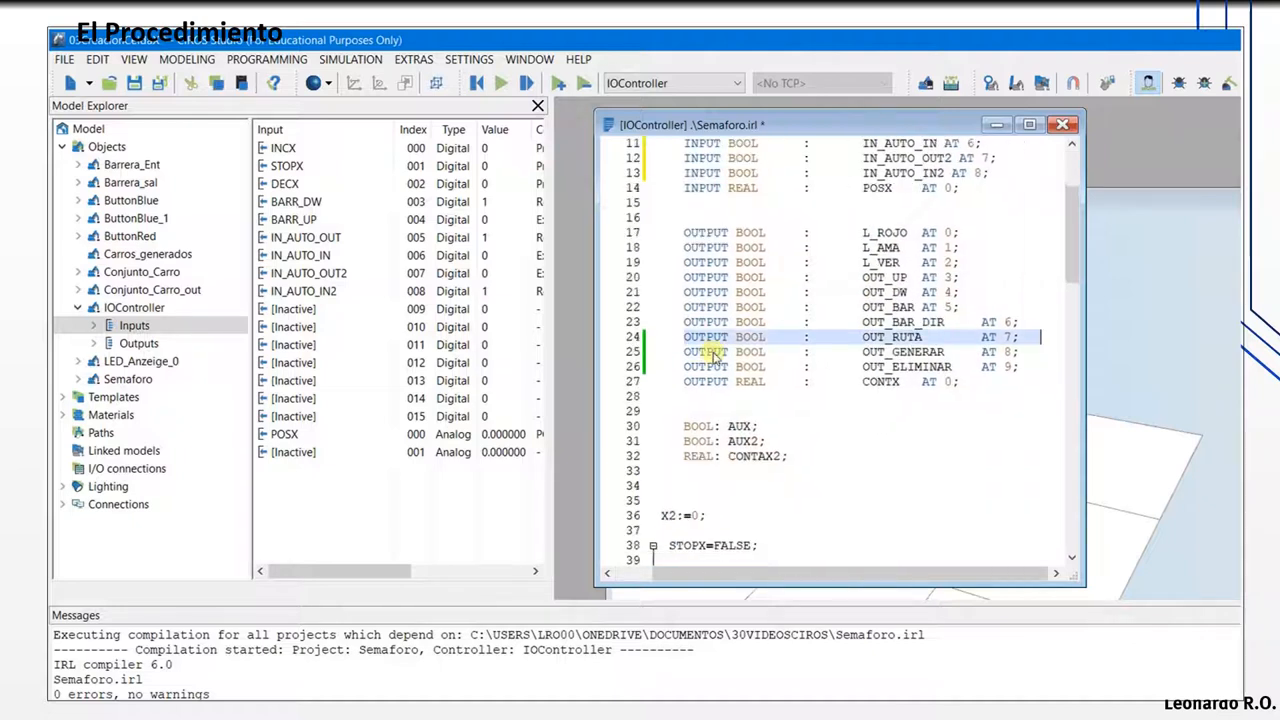
pyautogui.hotkey('ctrl', 'v')
pyautogui.hotkey('ctrl', 'Left')
pyautogui.hotkey('ctrl', 'Left')
pyautogui.hotkey('ctrl', 'Left')
pyautogui.hotkey('ctrl', 'Left')
pyautogui.hotkey('ctrl', 'Right')
pyautogui.press('Left')
pyautogui.write('2')
pyautogui.click(142, 344)
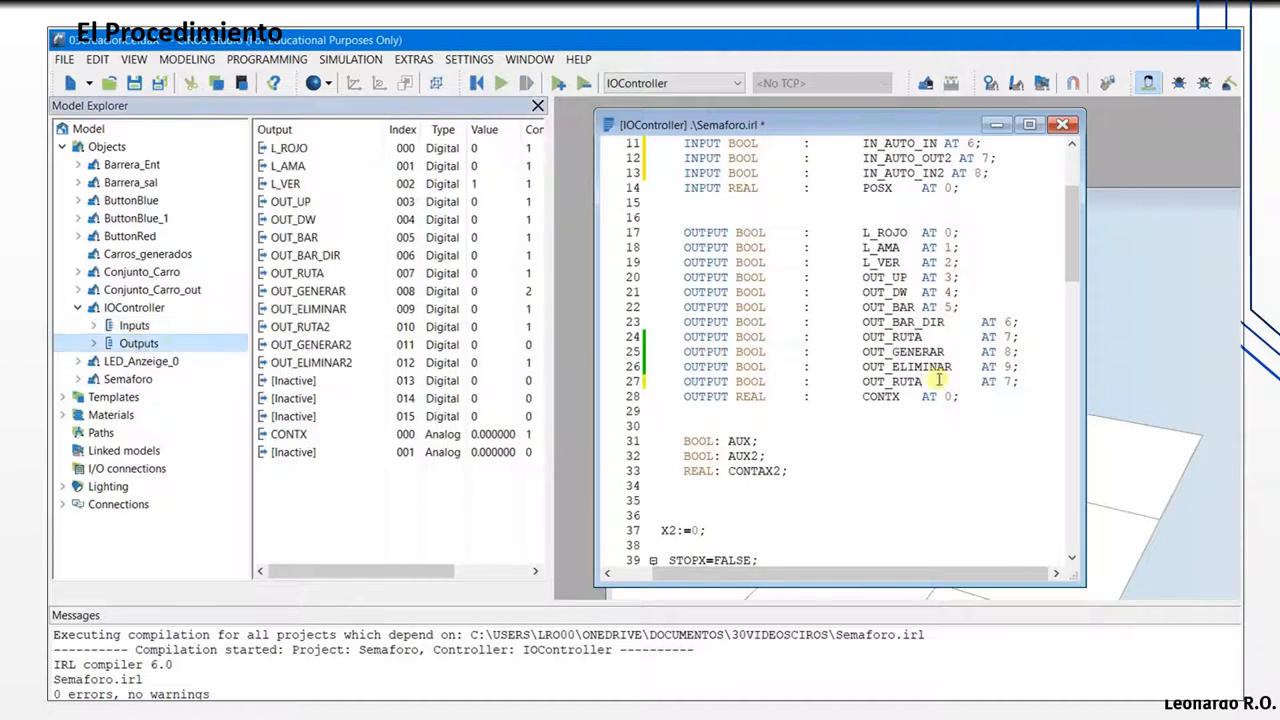
# Step: Declare the Boolean output OUT_GENERAR2 AT 11 below OUT_RUTA2 from a copy of the OUT_GENERAR declaration
pyautogui.press('Up')
pyautogui.press('Up')
pyautogui.hotkey('shift', 'Home')
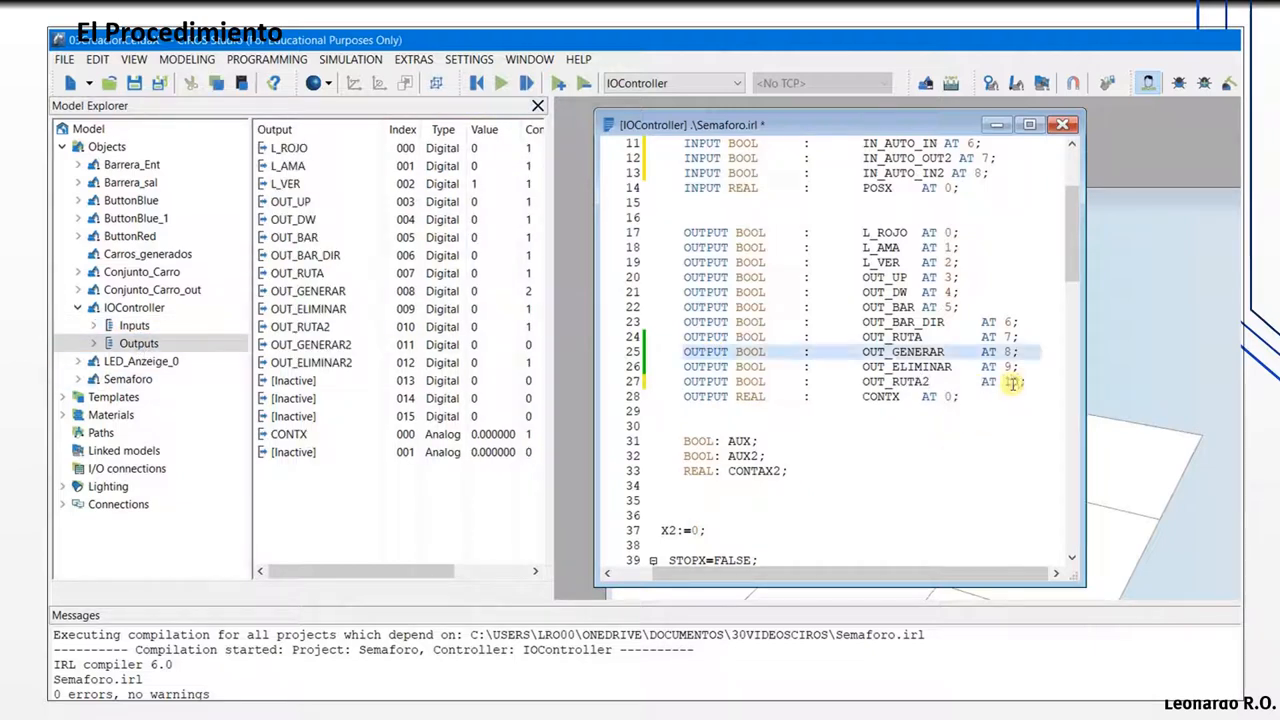
pyautogui.hotkey('ctrl', 'c')
pyautogui.hotkey('ctrl', 'Down')
pyautogui.press('Down')
pyautogui.press('Down')
pyautogui.press('End')
pyautogui.press('Return')
pyautogui.hotkey('ctrl', 'v')
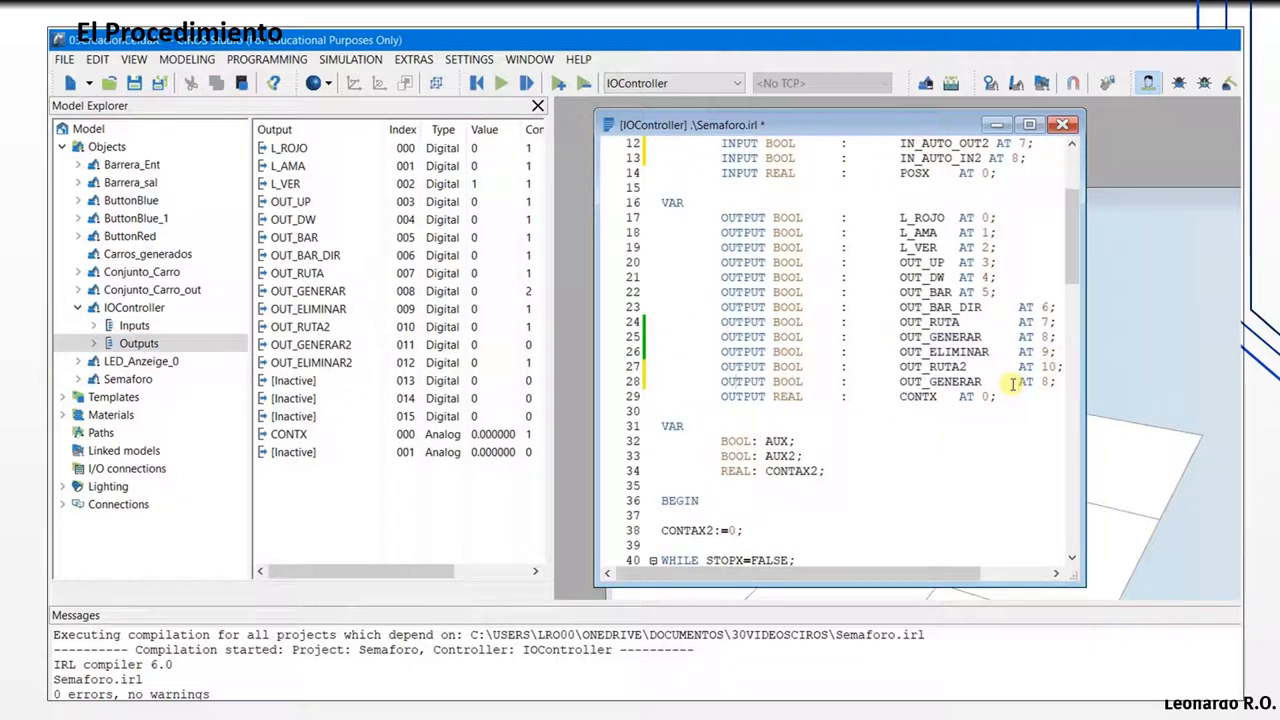
pyautogui.write('2')
pyautogui.press('End')
# Step: Declare the Boolean output OUT_ELIMINAR2 AT 12 below OUT_GENERAR2 and remove the spare blank line
pyautogui.press('Return')
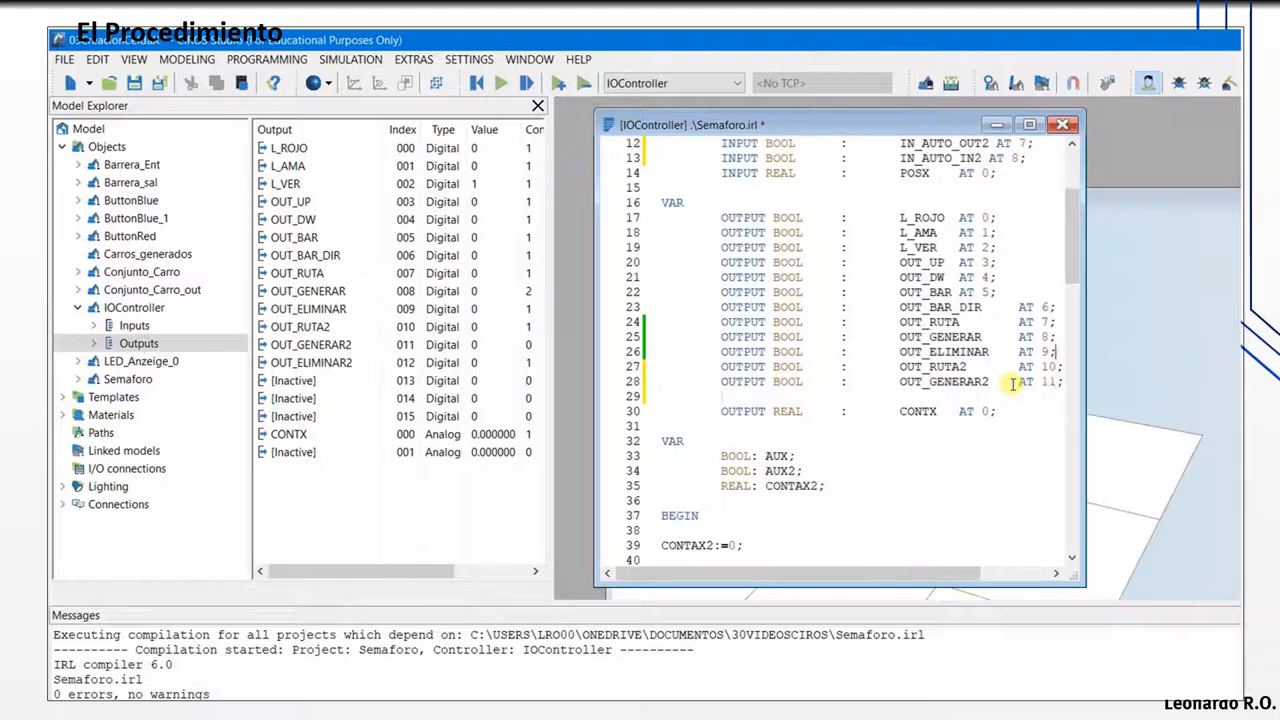
pyautogui.scroll(-20, 873, 437)
pyautogui.scroll(20, 873, 437)
pyautogui.scroll(-2, 873, 437)
pyautogui.click(1058, 412)
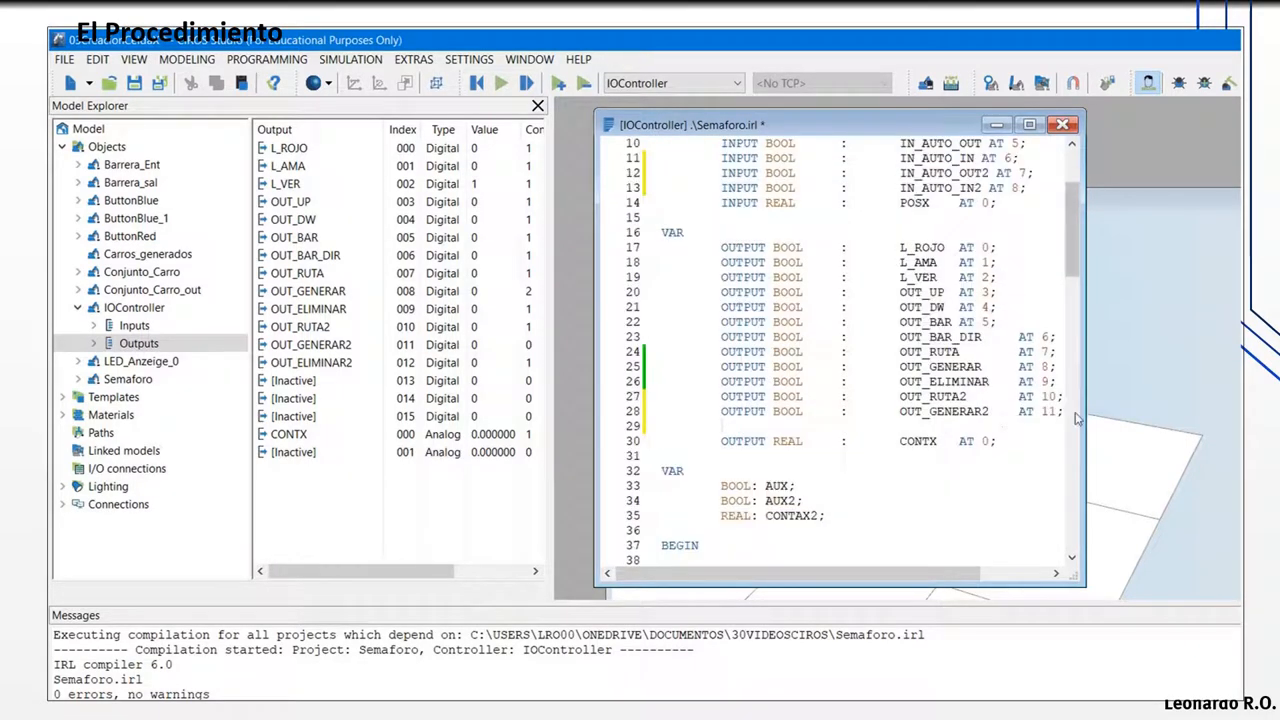
pyautogui.press('Up')
pyautogui.press('Up')
pyautogui.hotkey('shift', 'Home')
pyautogui.hotkey('ctrl', 'c')
pyautogui.press('Down')
pyautogui.press('Down')
pyautogui.press('End')
pyautogui.press('Return')
pyautogui.hotkey('ctrl', 'v')
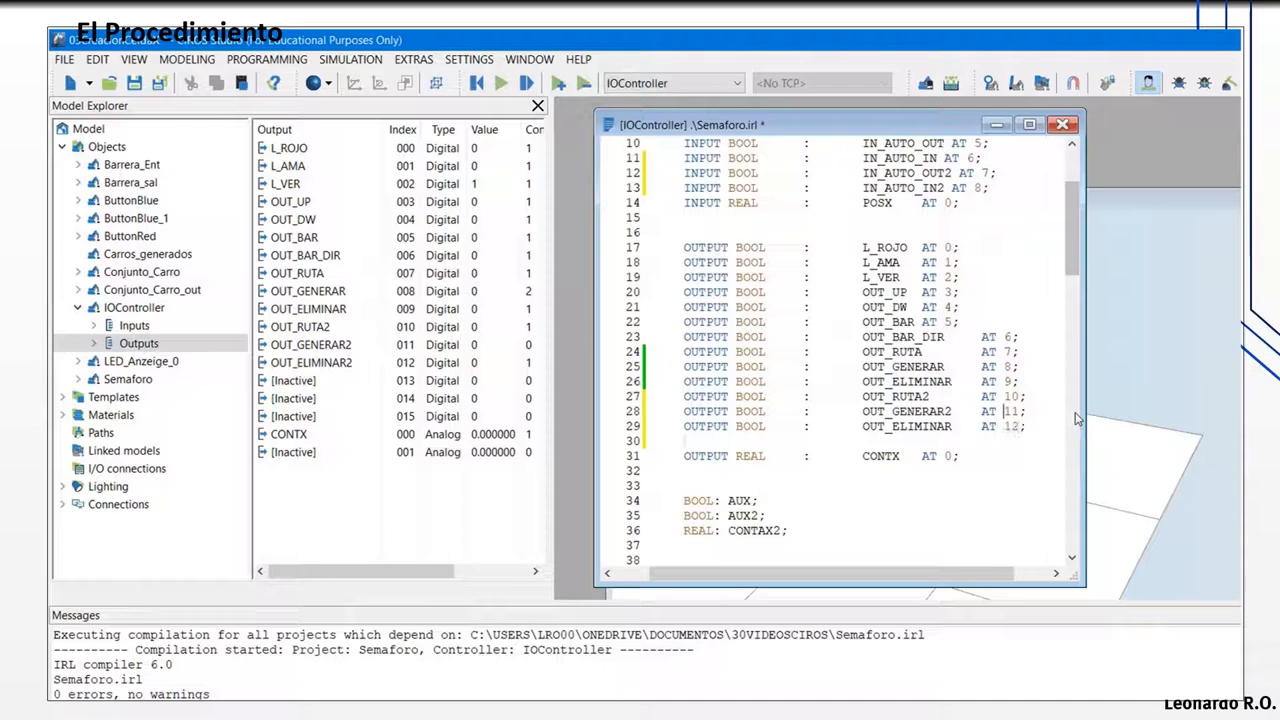
pyautogui.write('2')
pyautogui.press('Down')
pyautogui.press('BackSpace')
# Step: Add OUT_GENERAR2:=TRUE; as the first statement of the IF DECX AND POSX<5 block
pyautogui.scroll(-8, 801, 432)
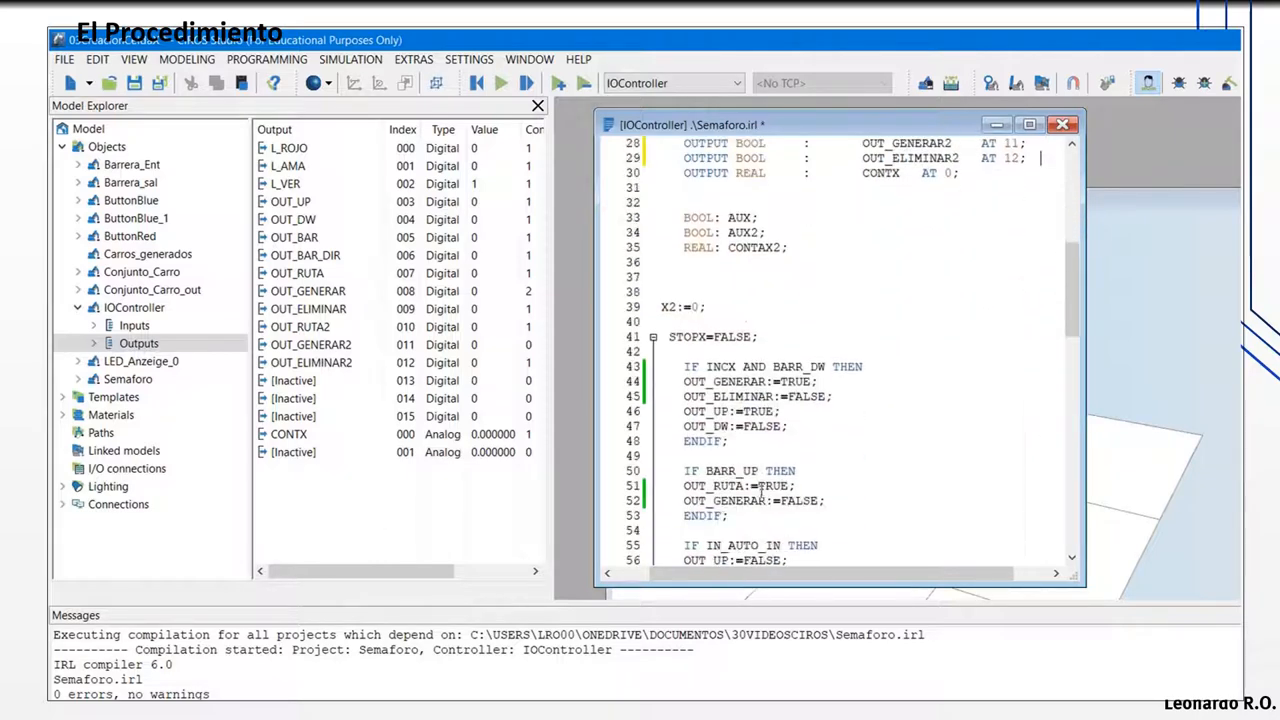
pyautogui.scroll(-4, 801, 432)
pyautogui.scroll(-2, 800, 381)
pyautogui.scroll(3, 853, 406)
pyautogui.scroll(-2, 853, 437)
pyautogui.scroll(5, 840, 458)
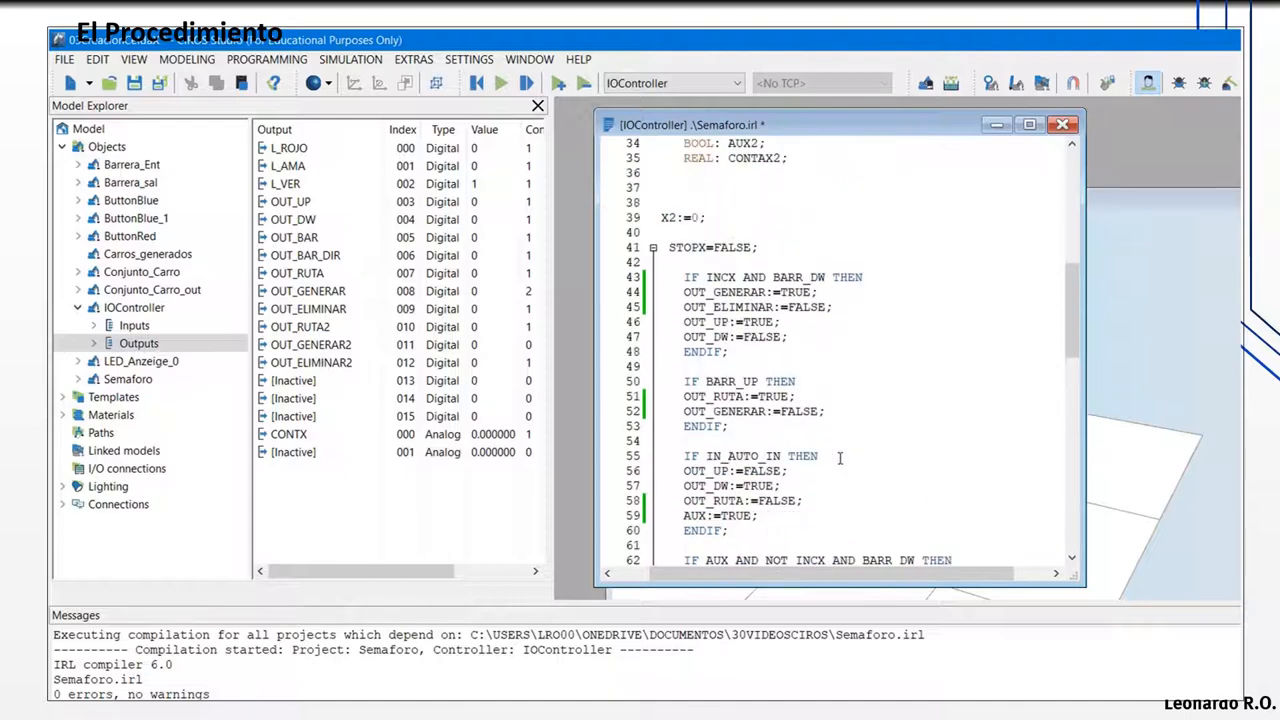
pyautogui.scroll(-4, 840, 458)
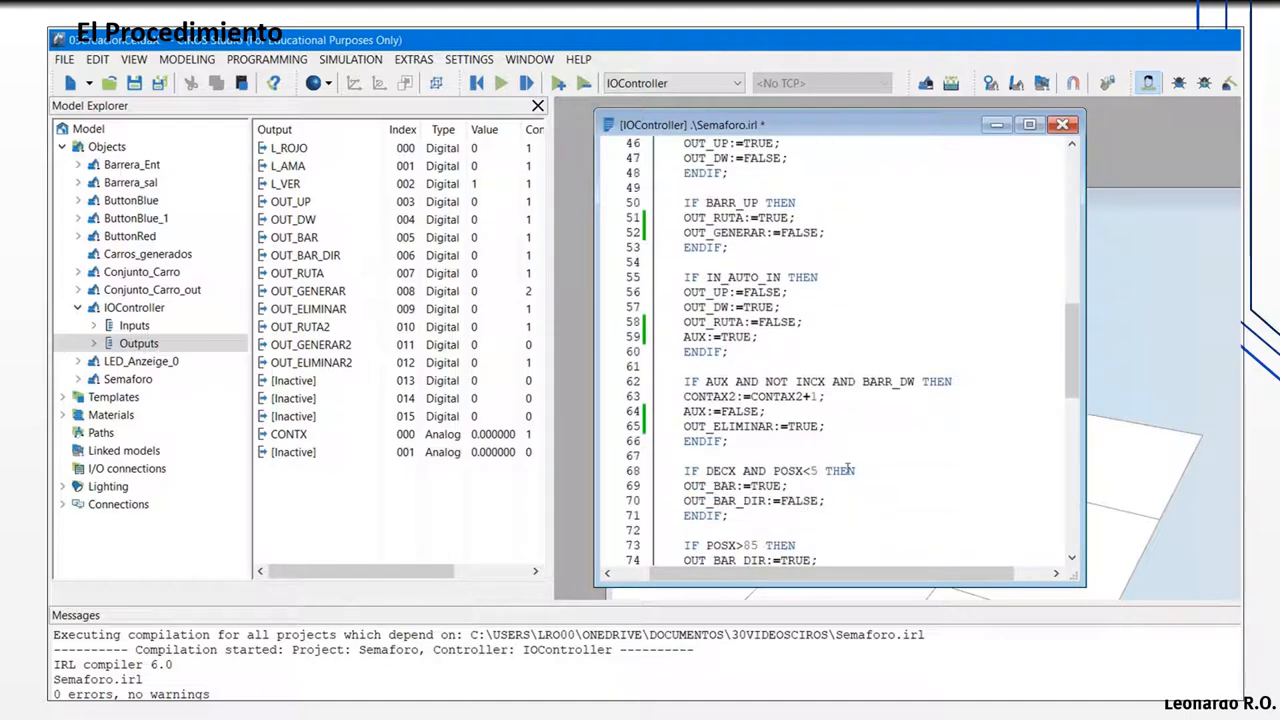
pyautogui.click(859, 470)
pyautogui.press('Return')
pyautogui.write('OUT_GENERAR2:=T')
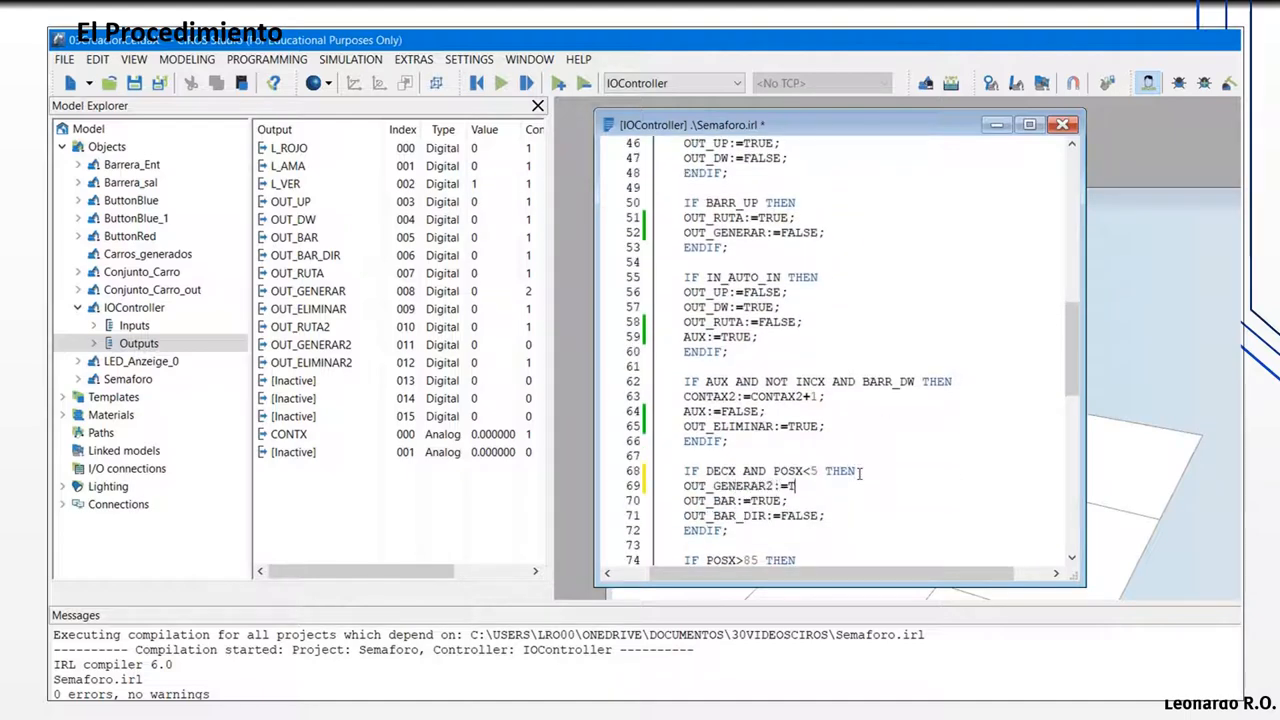
# Step: Add OUT_GENERAR2:=FALSE; as the first statement of the IF POSX>85 block
pyautogui.scroll(4, 815, 403)
pyautogui.scroll(-8, 793, 318)
pyautogui.click(812, 380)
pyautogui.press('Return')
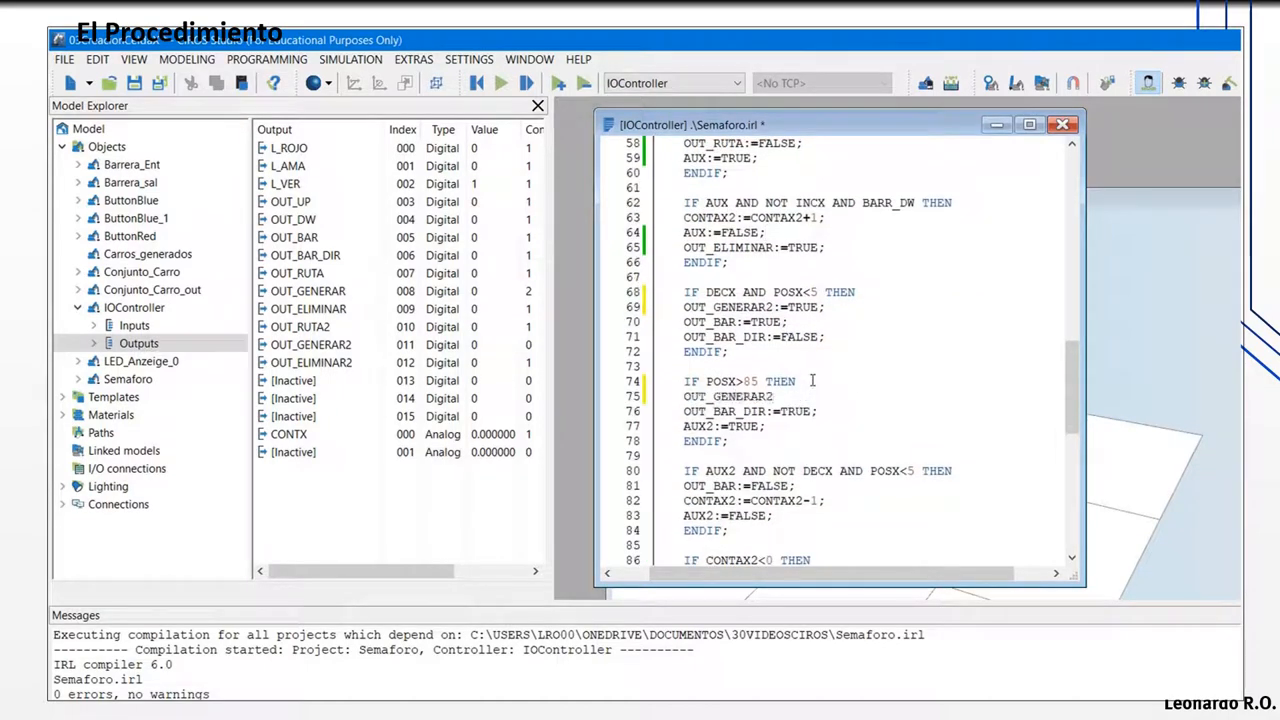
# Step: Review the entry-side logic and add OUT_RUTA2:=TRUE; below OUT_GENERAR2:=FALSE; in the IF POSX>85 block
pyautogui.scroll(6, 805, 430)
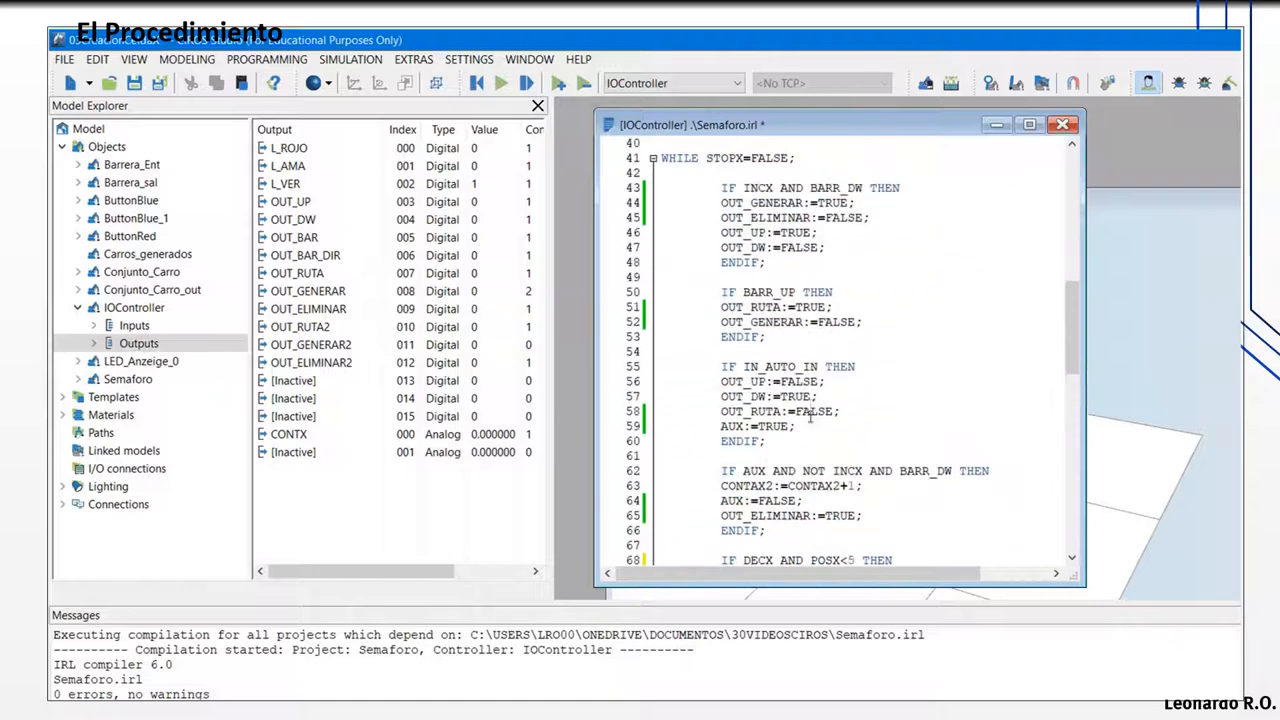
pyautogui.scroll(-1, 843, 302)
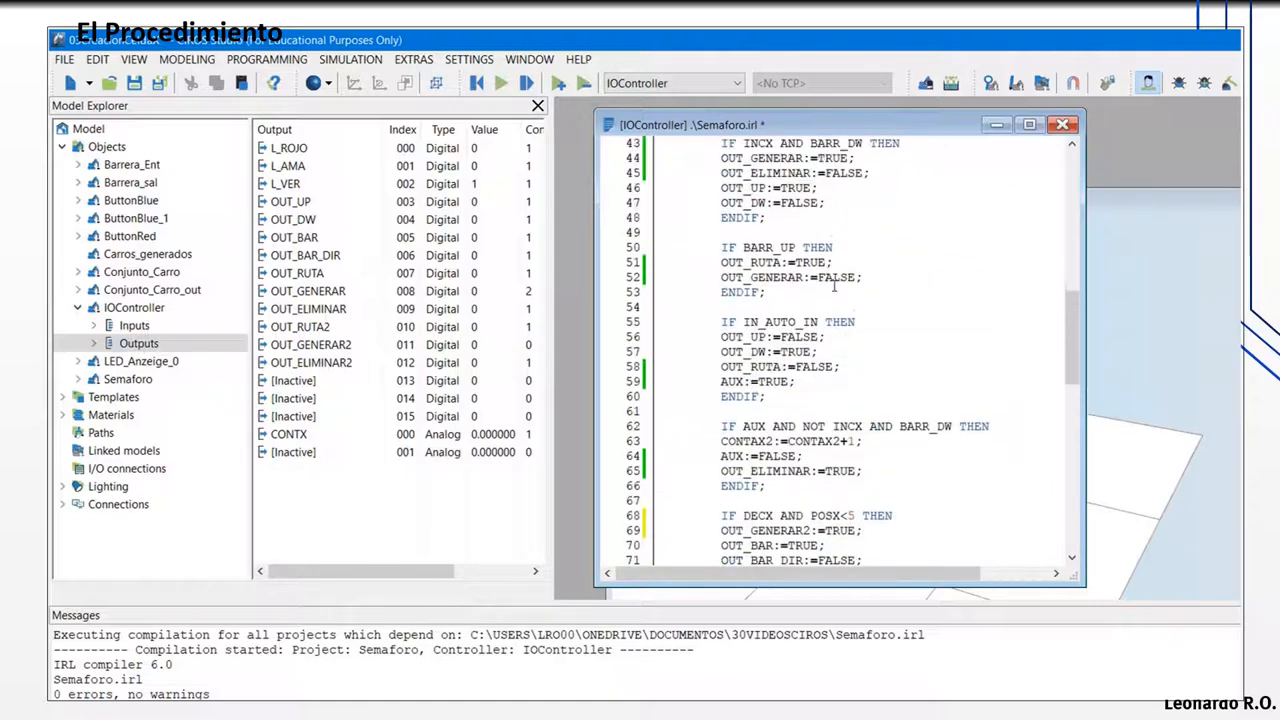
pyautogui.scroll(-7, 867, 289)
pyautogui.scroll(1, 864, 346)
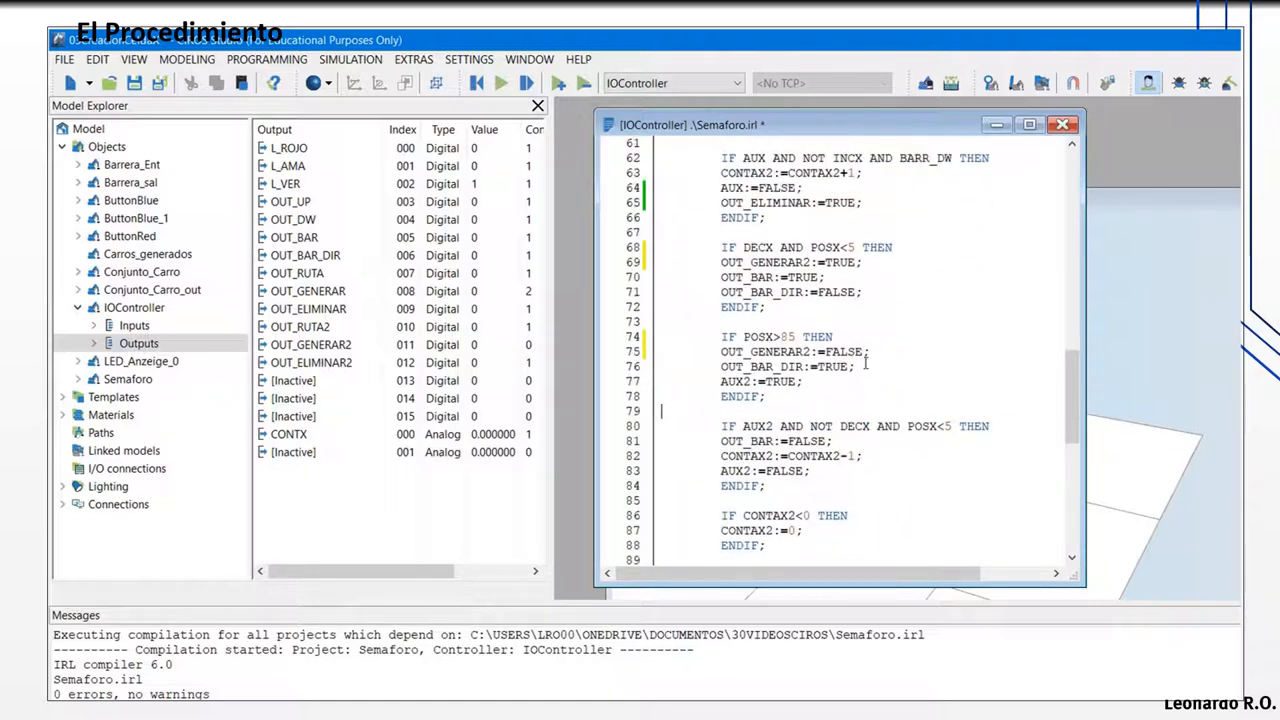
pyautogui.scroll(5, 909, 351)
pyautogui.scroll(-5, 909, 351)
pyautogui.press('Return')
pyautogui.write('OUT_RUTA2:=TRUE;')
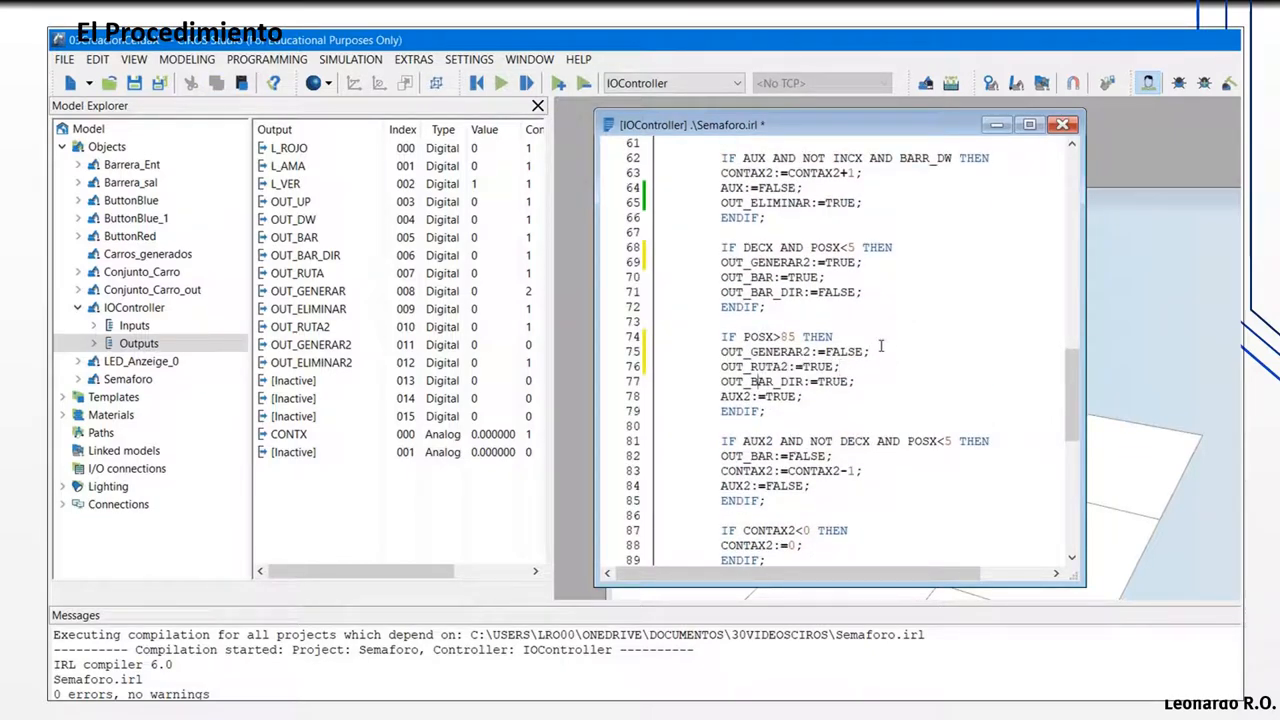
# Step: Move the OUT_BAR_DIR:=TRUE; and AUX2:=TRUE; statements out of the IF POSX>85 block to below its ENDIF
pyautogui.scroll(20, 881, 346)
pyautogui.scroll(-15, 760, 492)
pyautogui.scroll(-3, 760, 492)
pyautogui.moveTo(704, 477); pyautogui.dragTo(867, 486)
pyautogui.hotkey('ctrl', 'x')
pyautogui.press('BackSpace')
pyautogui.press('Down')
pyautogui.press('Return')
pyautogui.press('Return')
pyautogui.hotkey('ctrl', 'v')
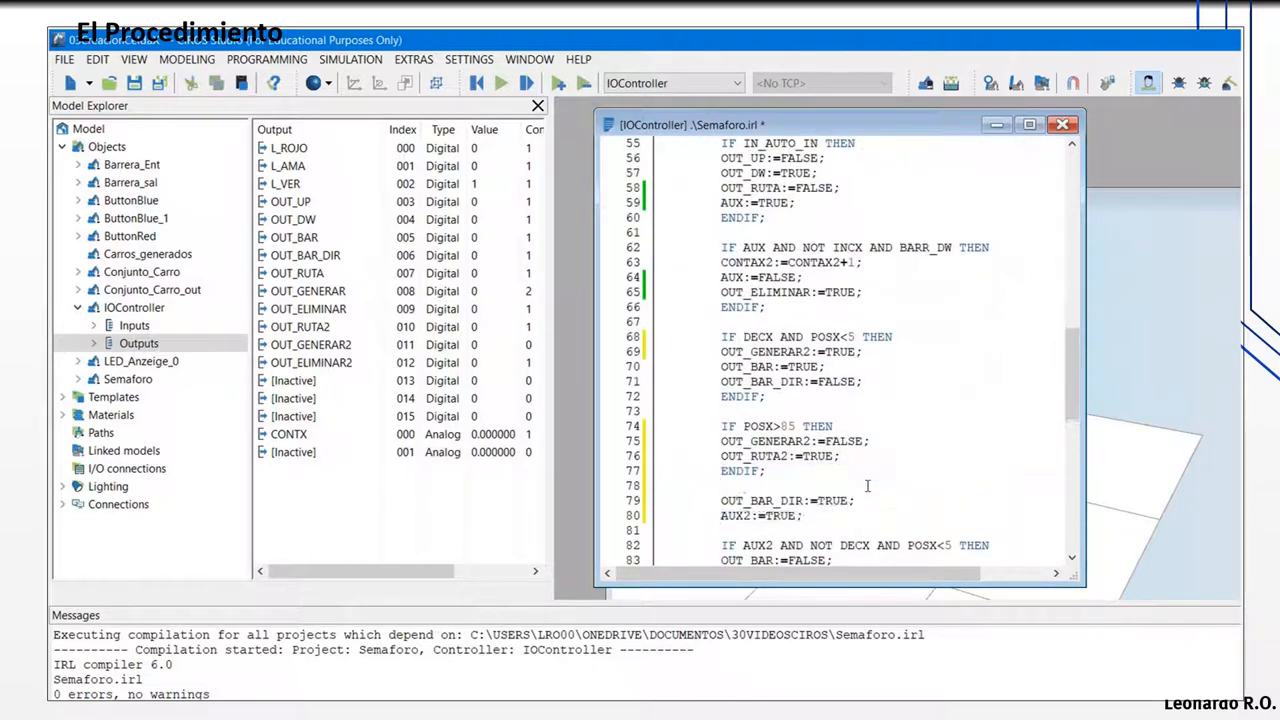
# Step: Insert the condition IF IN_AUTO_OUT2 THEN above the separated OUT_BAR_DIR:=TRUE; statement, checking the name in the IOController's inputs
pyautogui.scroll(5, 819, 452)
pyautogui.scroll(-9, 821, 447)
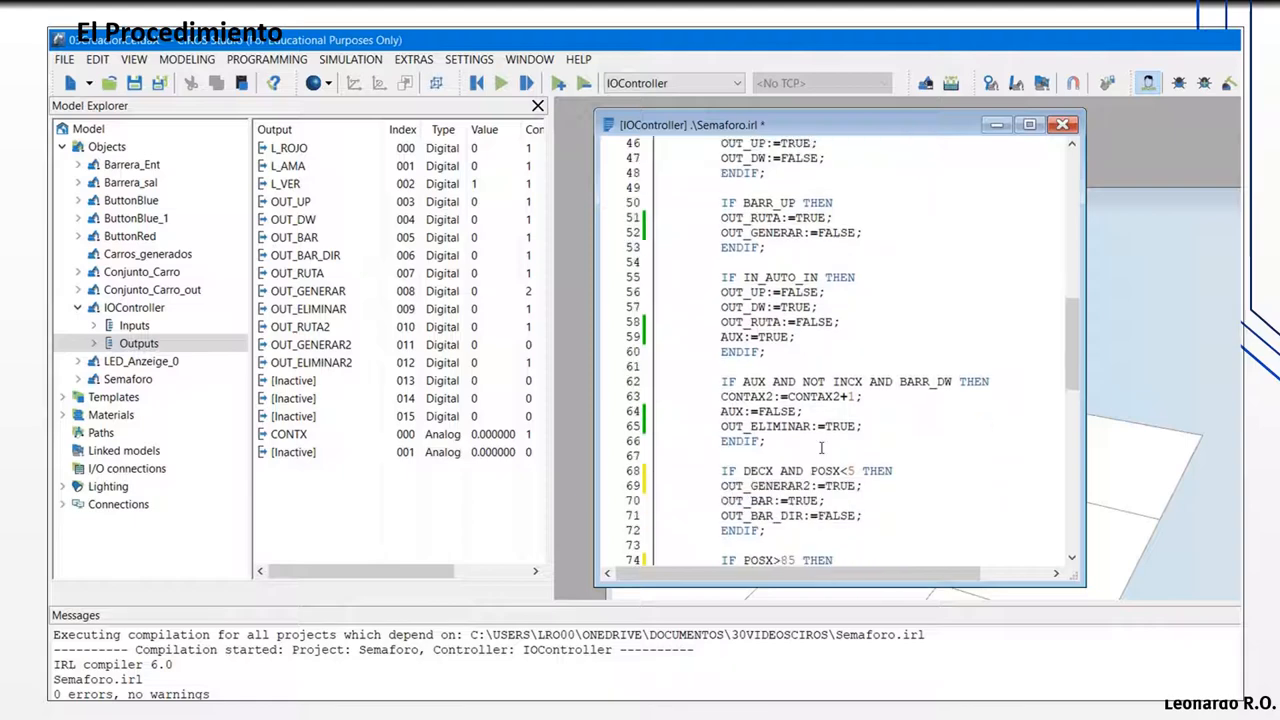
pyautogui.click(735, 308)
pyautogui.press('Return')
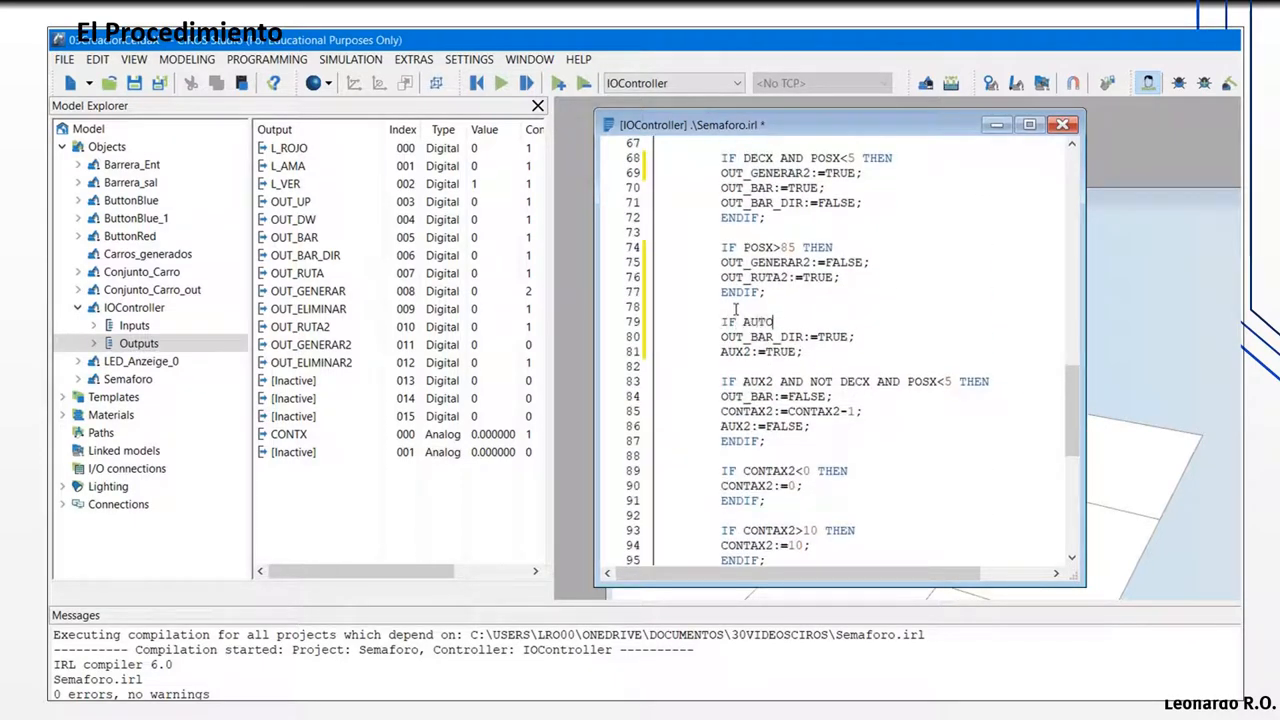
pyautogui.click(134, 325)
pyautogui.click(779, 321)
pyautogui.write('IF IN_AUTO_OUT2 THEN')
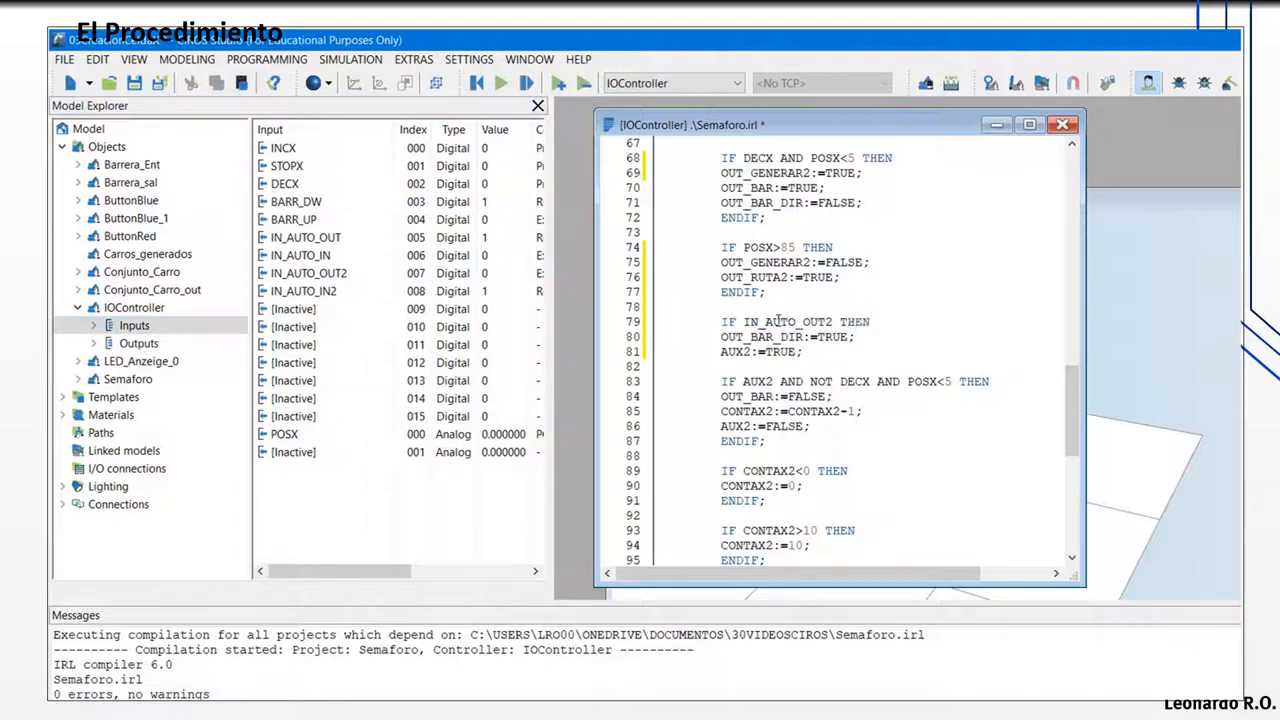
# Step: Add OUT_RUTA2:=FALSE; after AUX2:=TRUE; and close the IF IN_AUTO_OUT2 block with ENDIF;
pyautogui.scroll(5, 779, 320)
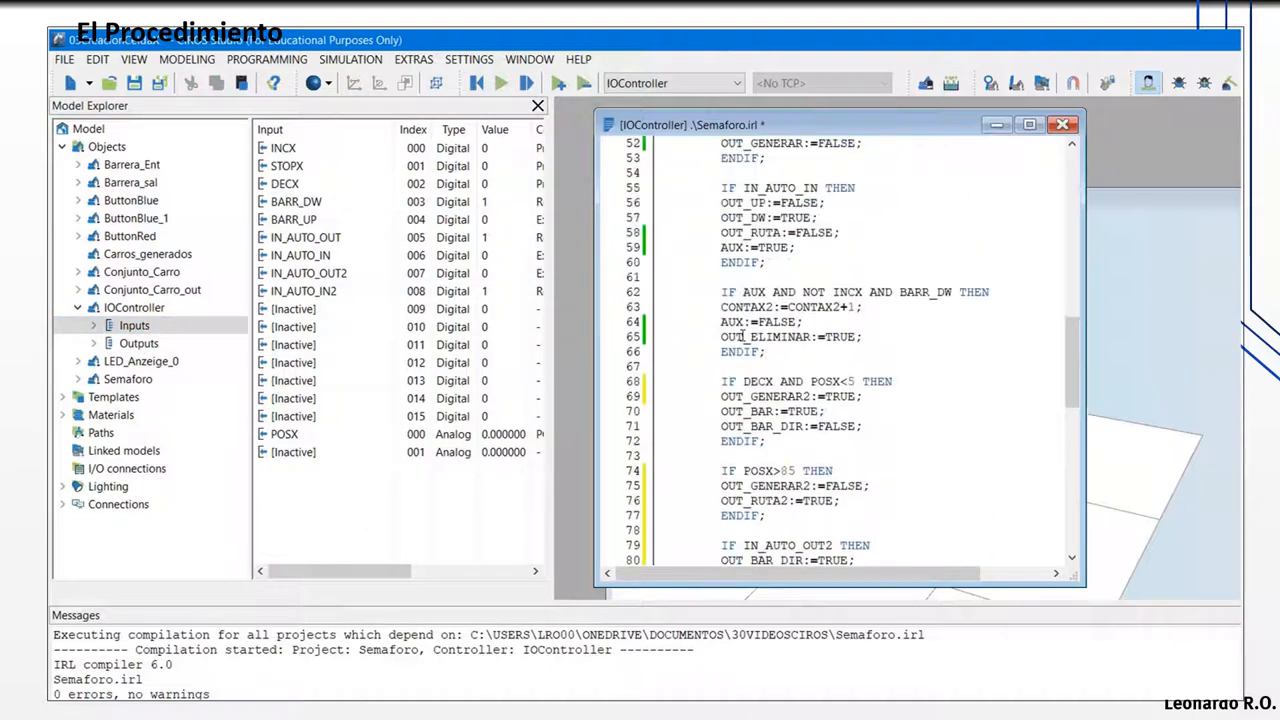
pyautogui.scroll(-5, 796, 361)
pyautogui.press('Return')
pyautogui.write('OUT')
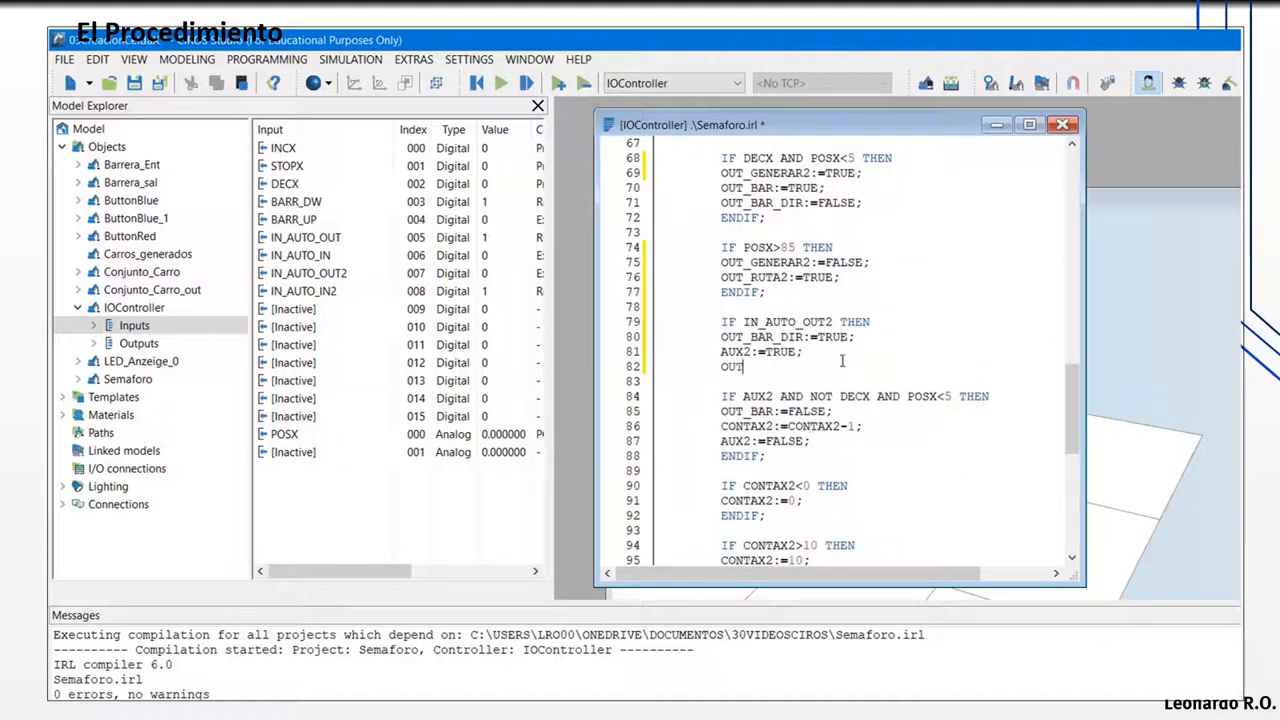
pyautogui.write('_RUTA2:=FALSE;')
pyautogui.scroll(4, 836, 360)
pyautogui.scroll(-2, 837, 362)
pyautogui.write('END')
# Step: Add OUT_ELIMINAR2:=TRUE; after AUX2:=FALSE; in the IF AUX2 AND NOT DECX AND POSX<5 block
pyautogui.click(848, 450)
pyautogui.scroll(3, 848, 450)
pyautogui.scroll(-4, 848, 450)
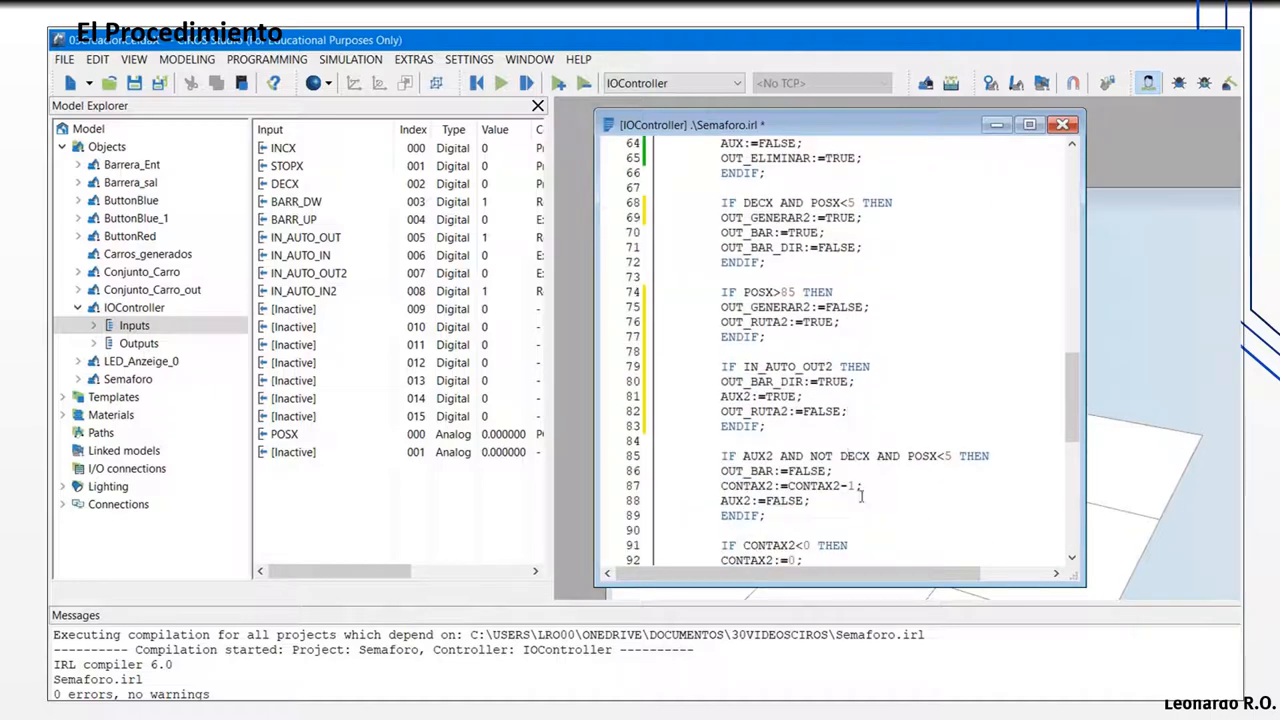
pyautogui.scroll(3, 859, 486)
pyautogui.scroll(-5, 873, 431)
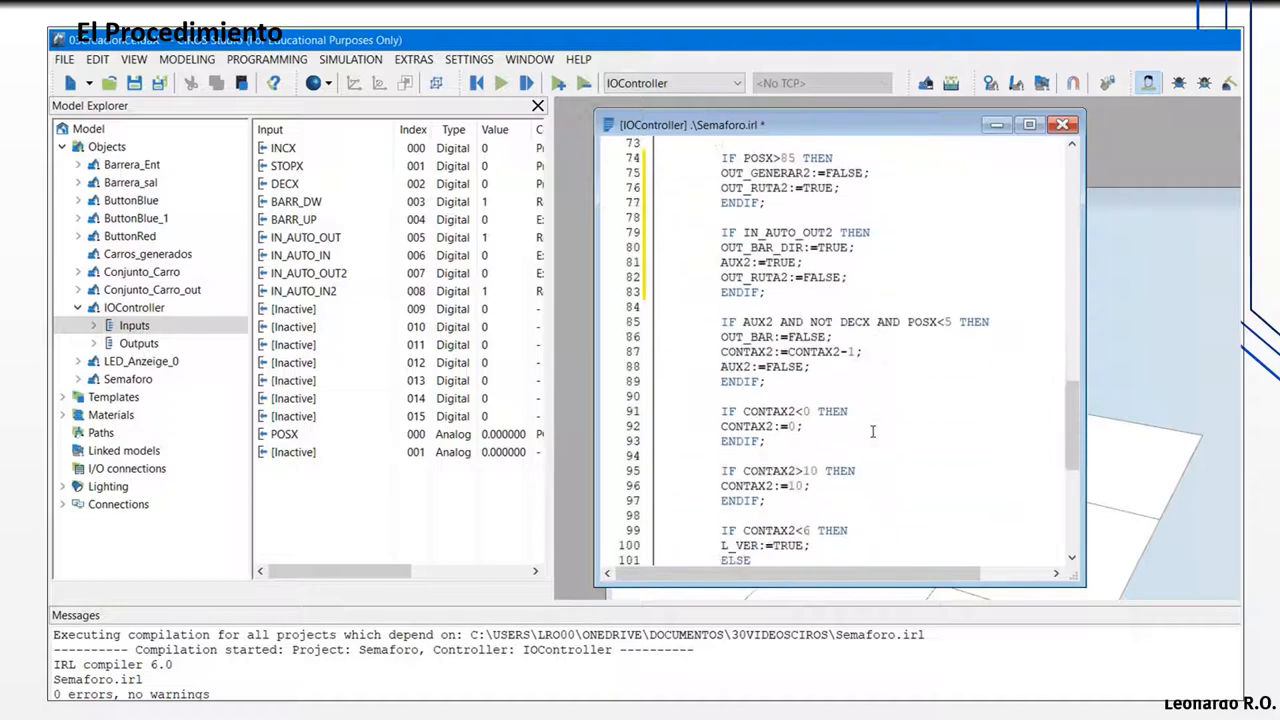
pyautogui.scroll(2, 825, 411)
pyautogui.scroll(-3, 825, 411)
pyautogui.click(824, 366)
pyautogui.press('Return')
pyautogui.write('OUT_ELIMINAR2:=TRUE;')
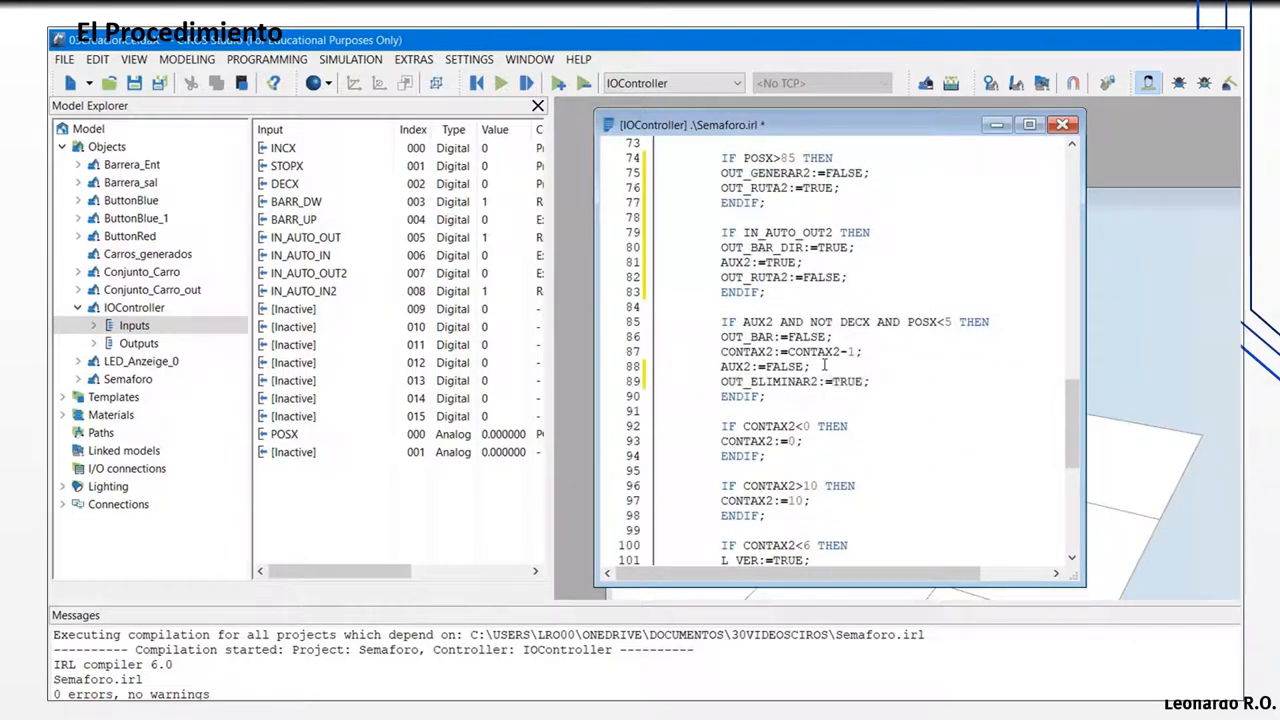
# Step: Add OUT_ELIMINAR2:=FALSE; at the start of the IF DECX AND POSX<5 block
pyautogui.scroll(4, 824, 366)
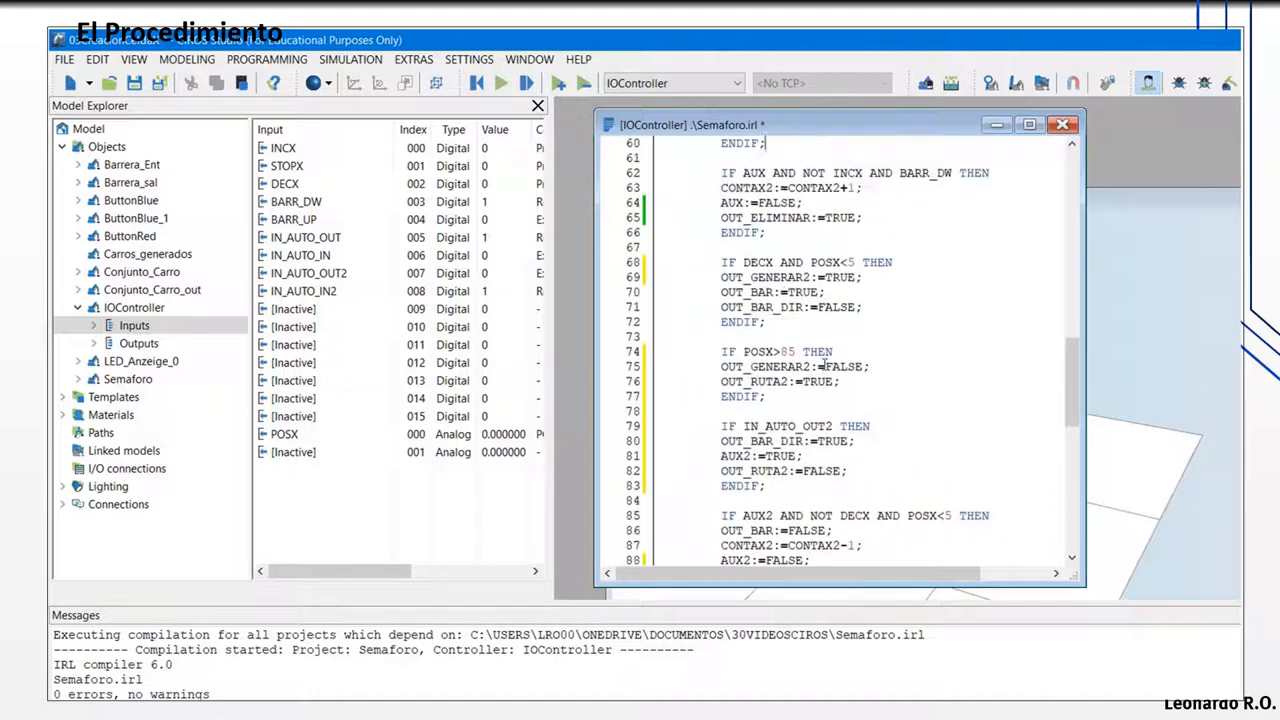
pyautogui.press('End')
pyautogui.press('Return')
pyautogui.write('OUT_ELIMINAR2:=T')
# Step: Cancel saving the model's current object positions, save the edited Semaforo.irl program and compile it
pyautogui.hotkey('ctrl', 's')
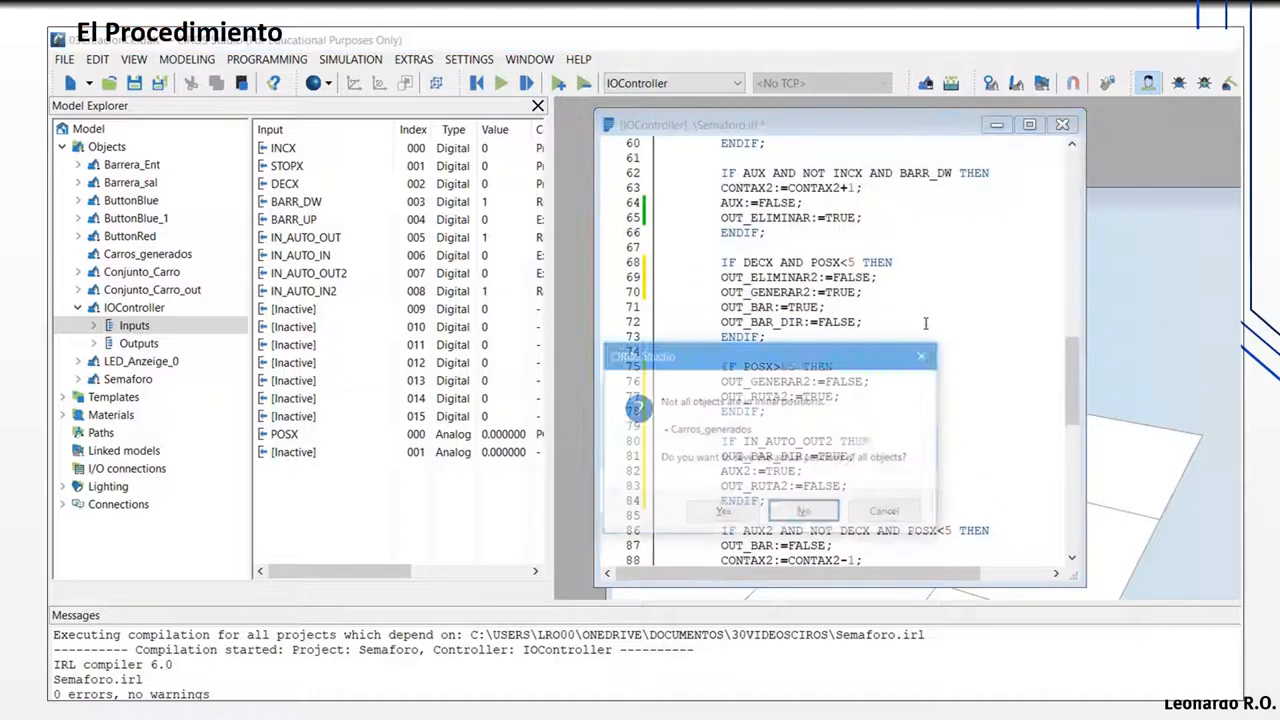
pyautogui.click(886, 511)
pyautogui.click(160, 84)
pyautogui.click(267, 60)
pyautogui.click(302, 83)
# Step: Bring the model view forward, start the simulation and narrow the Model Explorer to enlarge the 3D view
pyautogui.click(1125, 265)
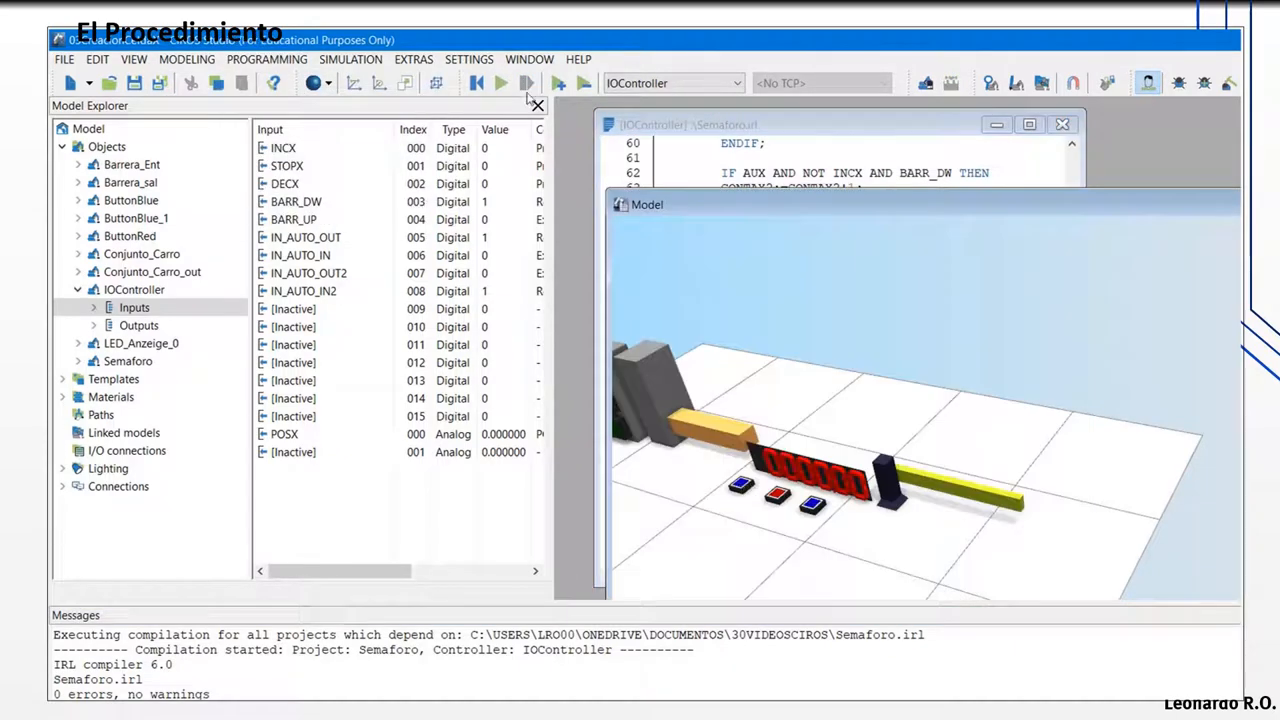
pyautogui.click(501, 83)
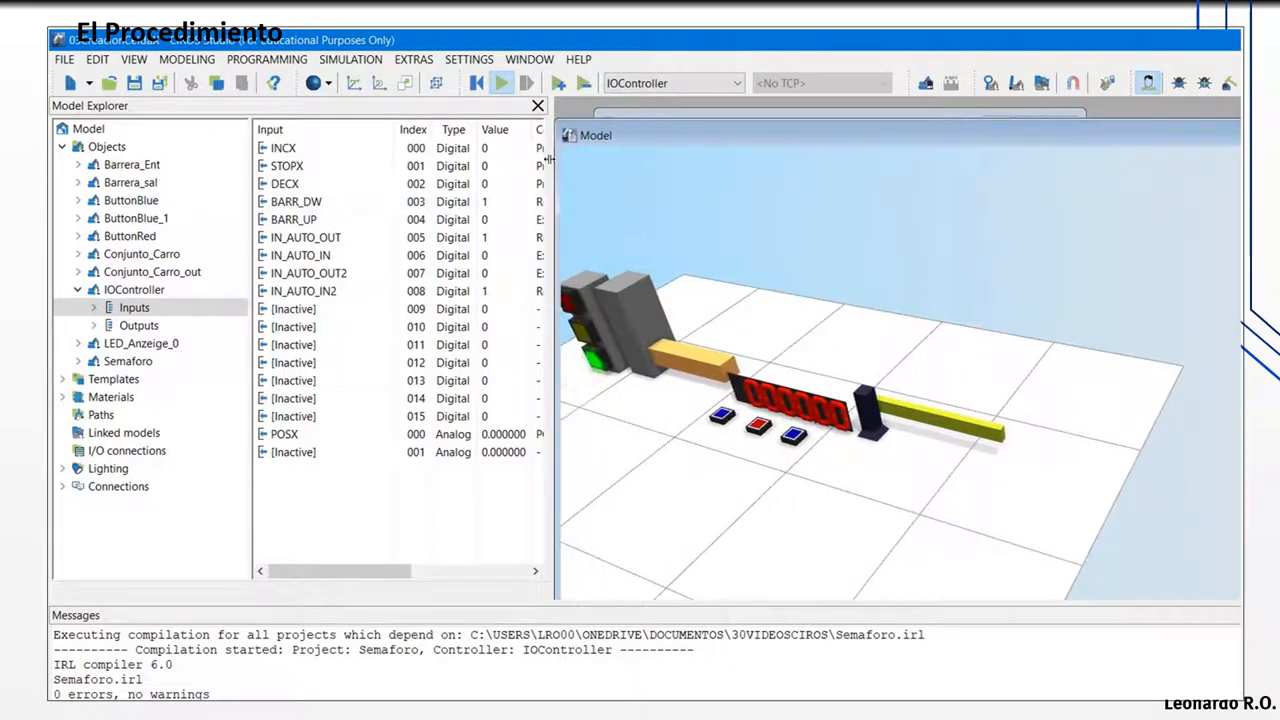
pyautogui.moveTo(549, 160); pyautogui.dragTo(336, 160)
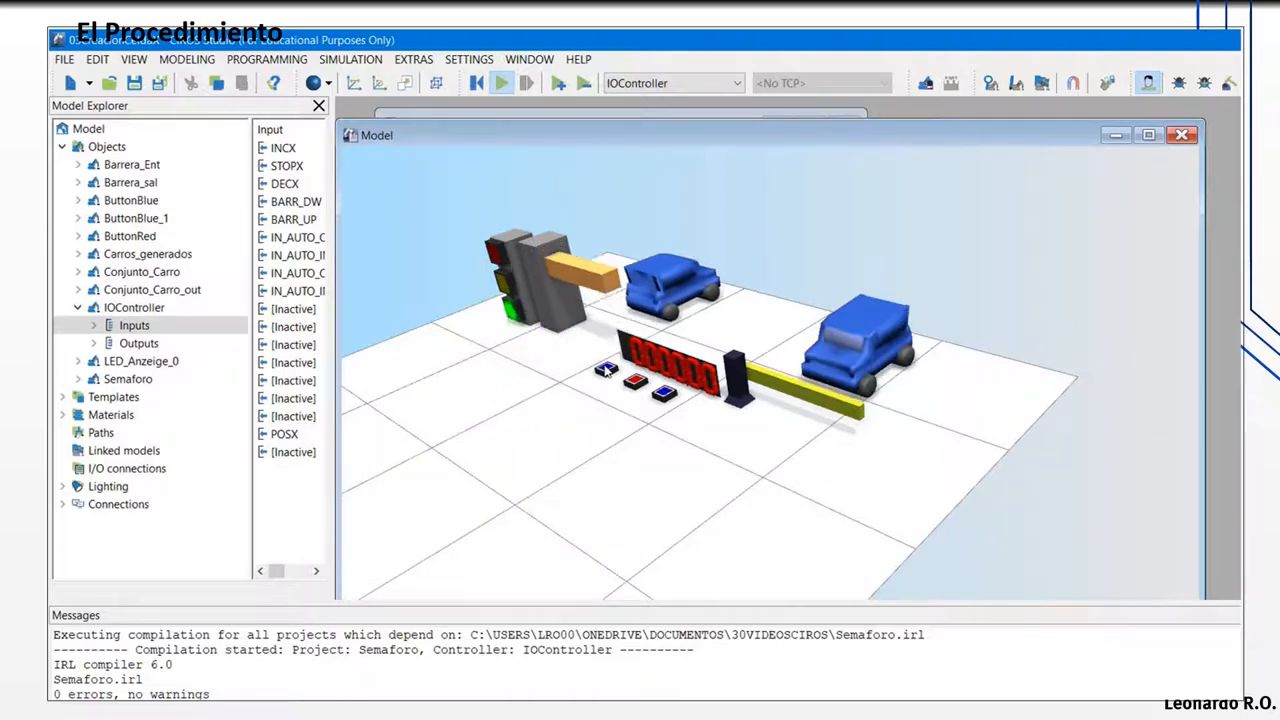
# Step: Trigger the exit car in the simulation and add OUT_BAR:=FALSE; at the start of the IF POSX>85 block
pyautogui.click(665, 394)
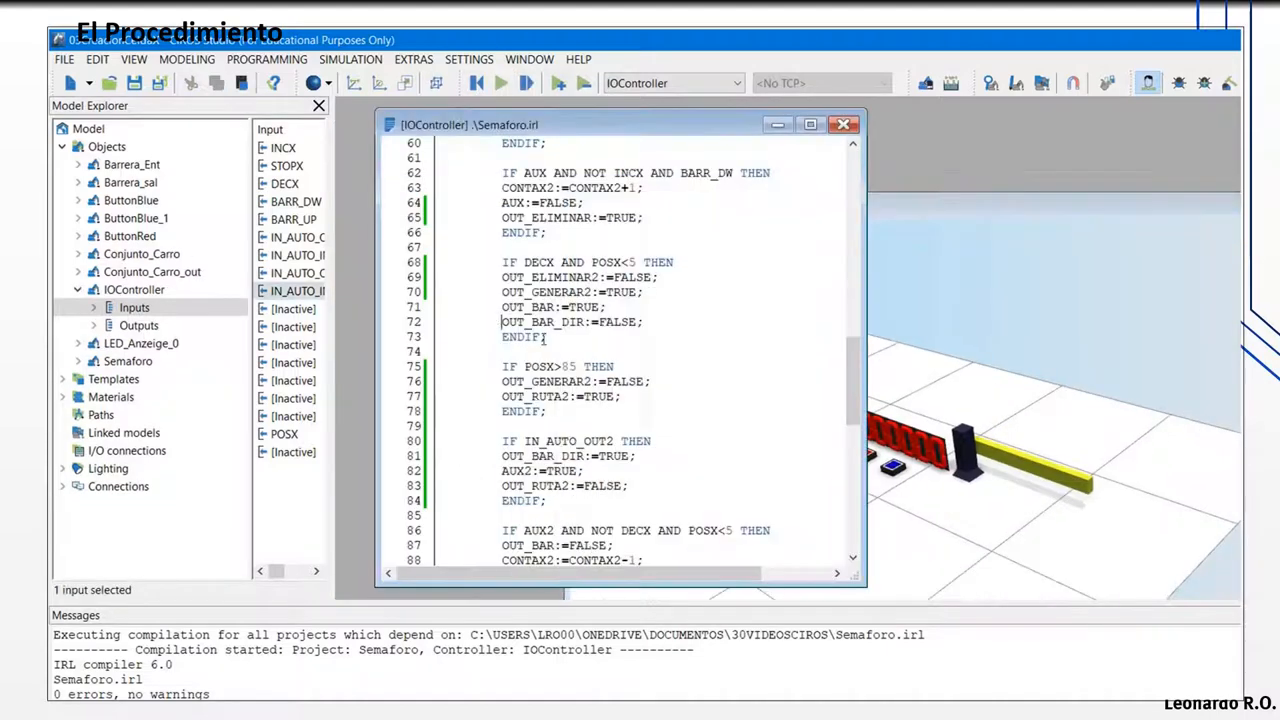
pyautogui.scroll(-1, 544, 337)
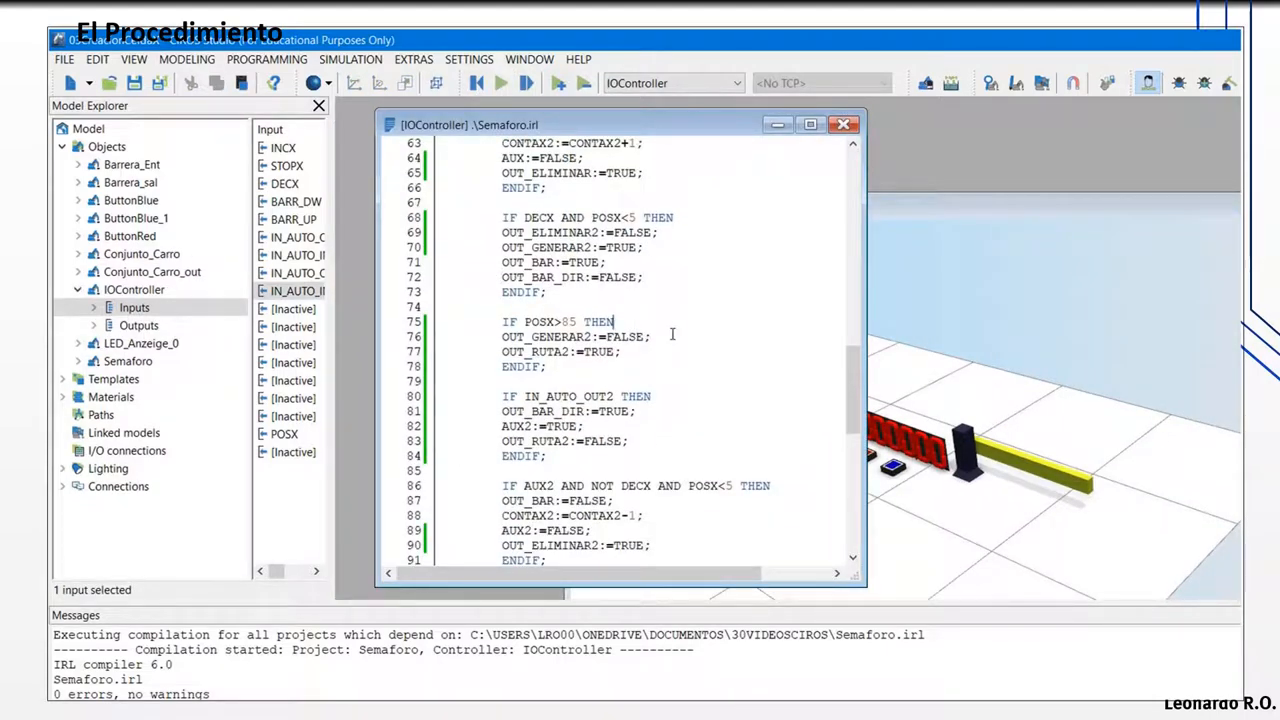
pyautogui.press('Return')
pyautogui.write('OUT_BAR:=FALSE;')
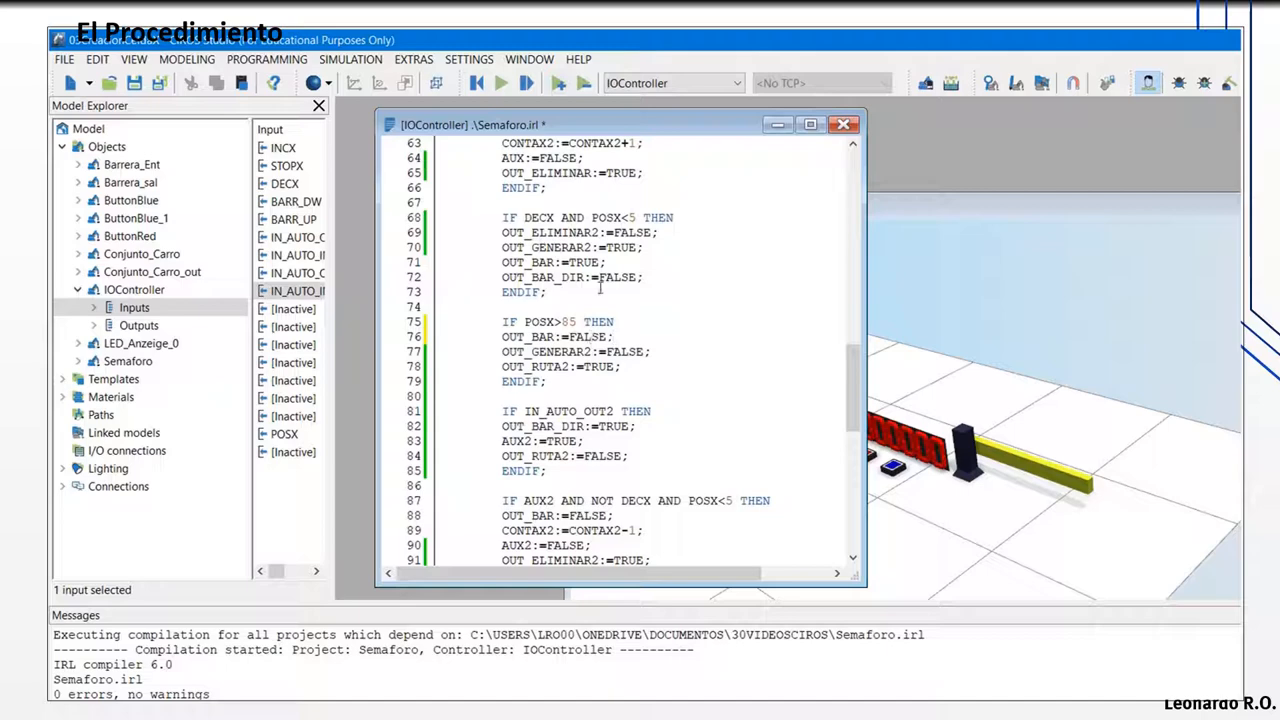
# Step: Widen the Model Explorer and check the connected output of GenerateTemplate0 in Conjunto_Carro's Fuente_objeto
pyautogui.scroll(9, 600, 287)
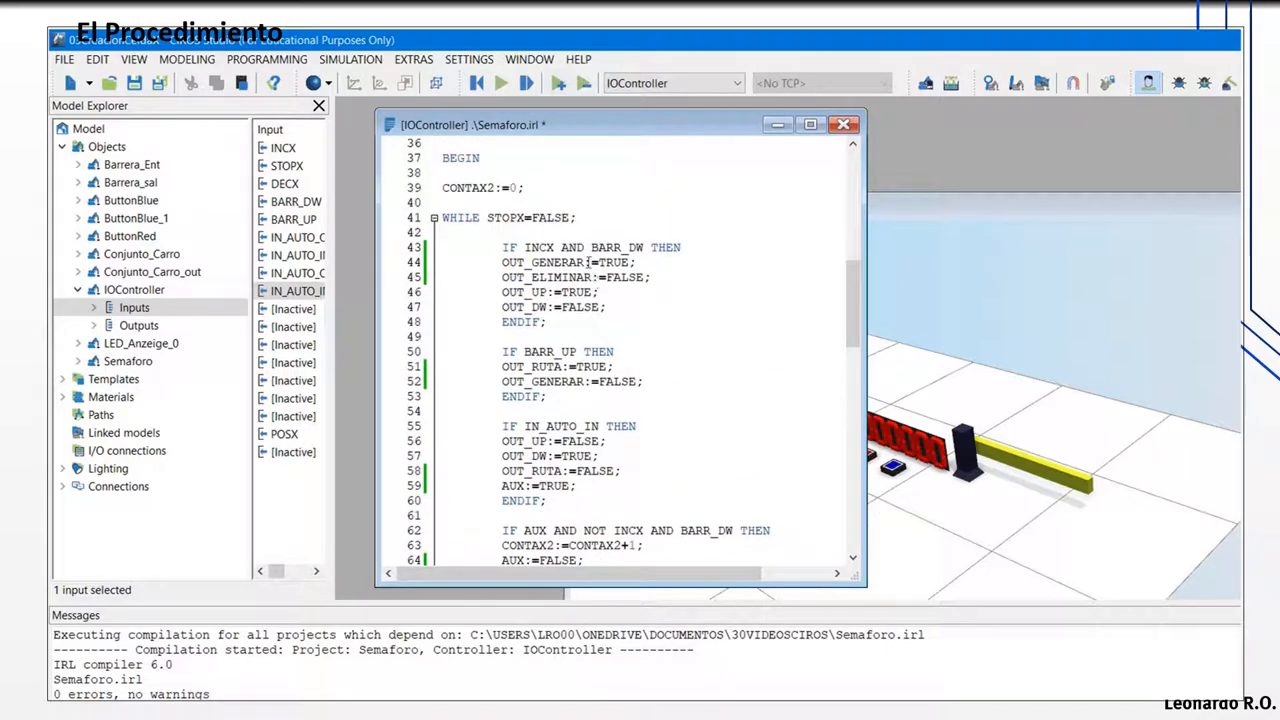
pyautogui.scroll(-4, 592, 313)
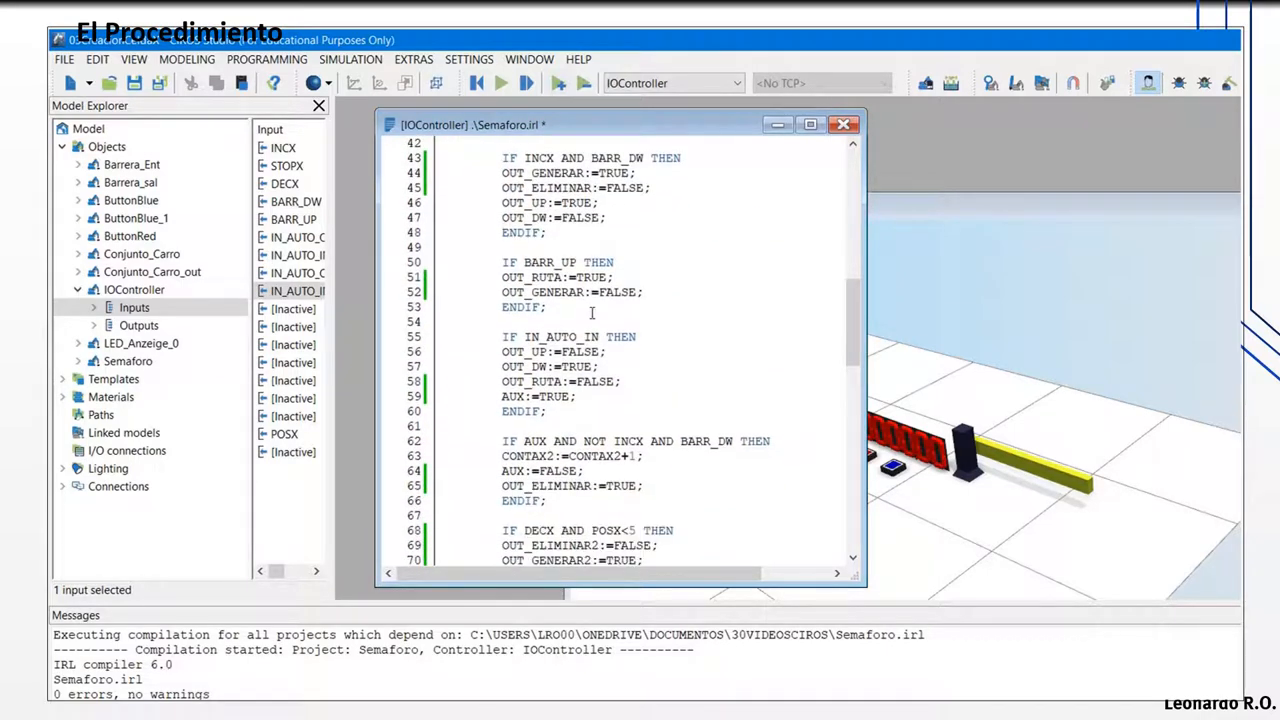
pyautogui.click(78, 254)
pyautogui.moveTo(448, 132); pyautogui.dragTo(692, 132)
pyautogui.click(107, 290)
pyautogui.click(94, 290)
pyautogui.click(148, 308)
pyautogui.moveTo(328, 297); pyautogui.dragTo(508, 297)
pyautogui.click(109, 308)
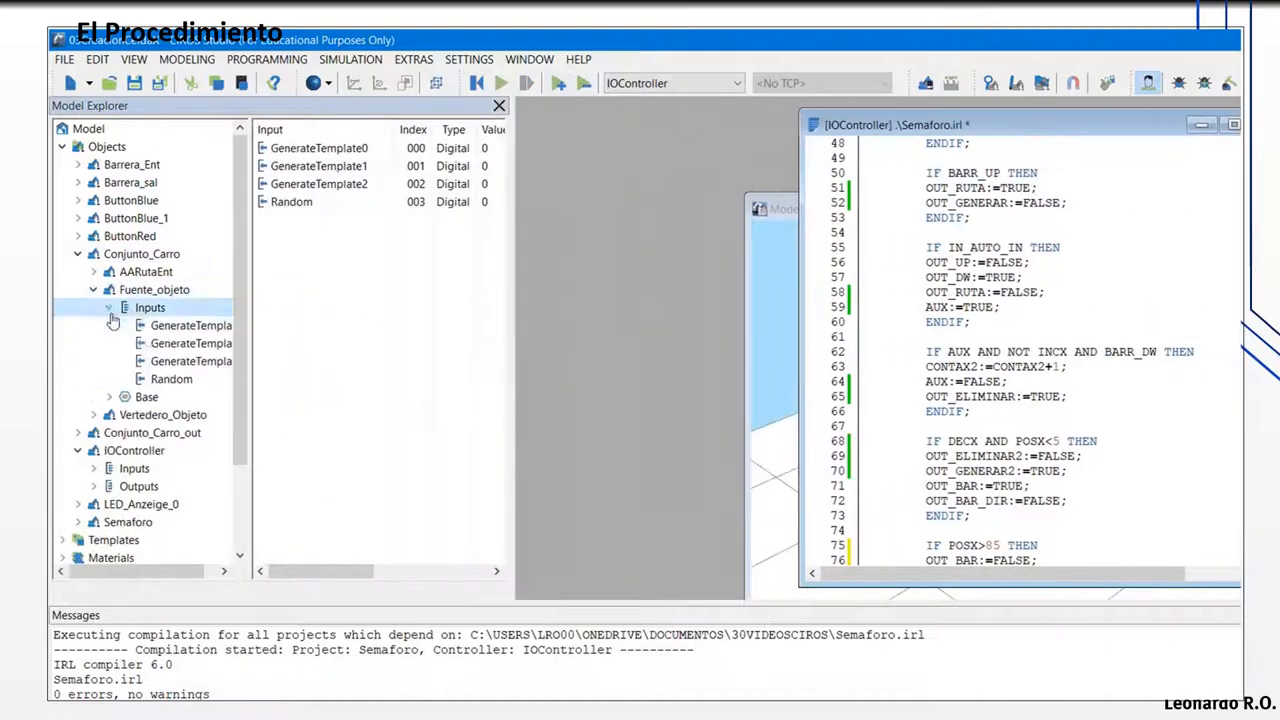
pyautogui.click(191, 326)
pyautogui.click(315, 219)
pyautogui.moveTo(250, 330); pyautogui.dragTo(205, 327)
pyautogui.click(139, 486)
pyautogui.click(205, 327)
# Step: Add OUT_BAR:=TRUE; after OUT_BAR_DIR:=TRUE; in the IF IN_AUTO_OUT2 block of Semaforo.irl
pyautogui.moveTo(943, 125); pyautogui.dragTo(665, 116)
pyautogui.scroll(-4, 776, 461)
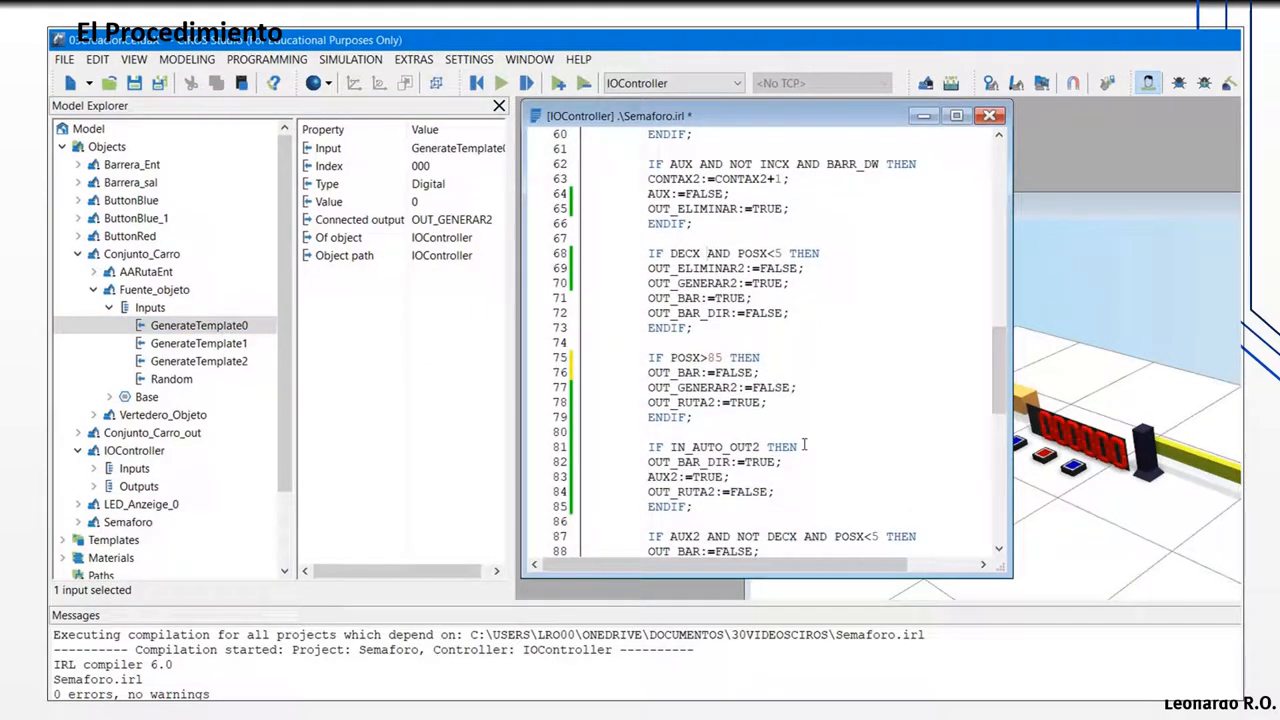
pyautogui.click(804, 447)
pyautogui.press('Return')
pyautogui.write('O')
pyautogui.press('BackSpace')
pyautogui.press('BackSpace')
pyautogui.press('Down')
pyautogui.press('Return')
pyautogui.write('OUT_BAR:=')
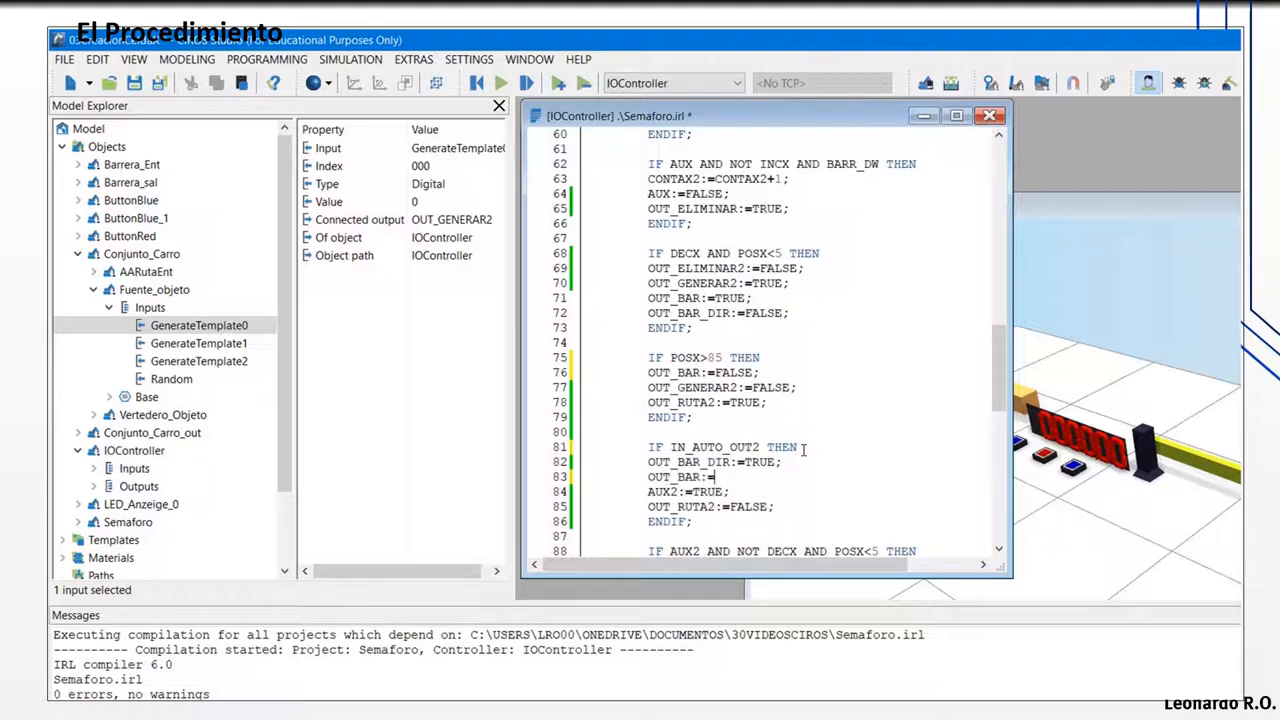
# Step: Save the edited Semaforo.irl program, bring the model view forward and start the simulation
pyautogui.scroll(-3, 781, 496)
pyautogui.doubleClick(1094, 208)
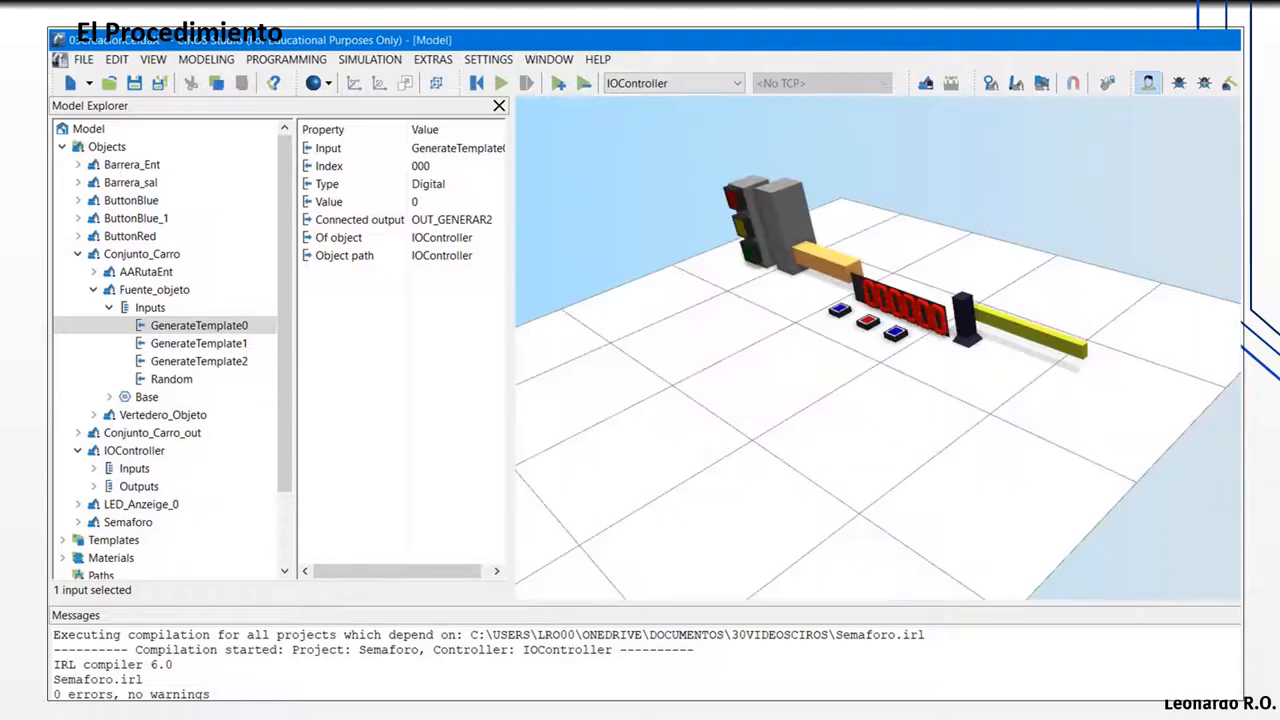
pyautogui.hotkey('ctrl', 's')
pyautogui.click(1073, 203)
pyautogui.click(501, 83)
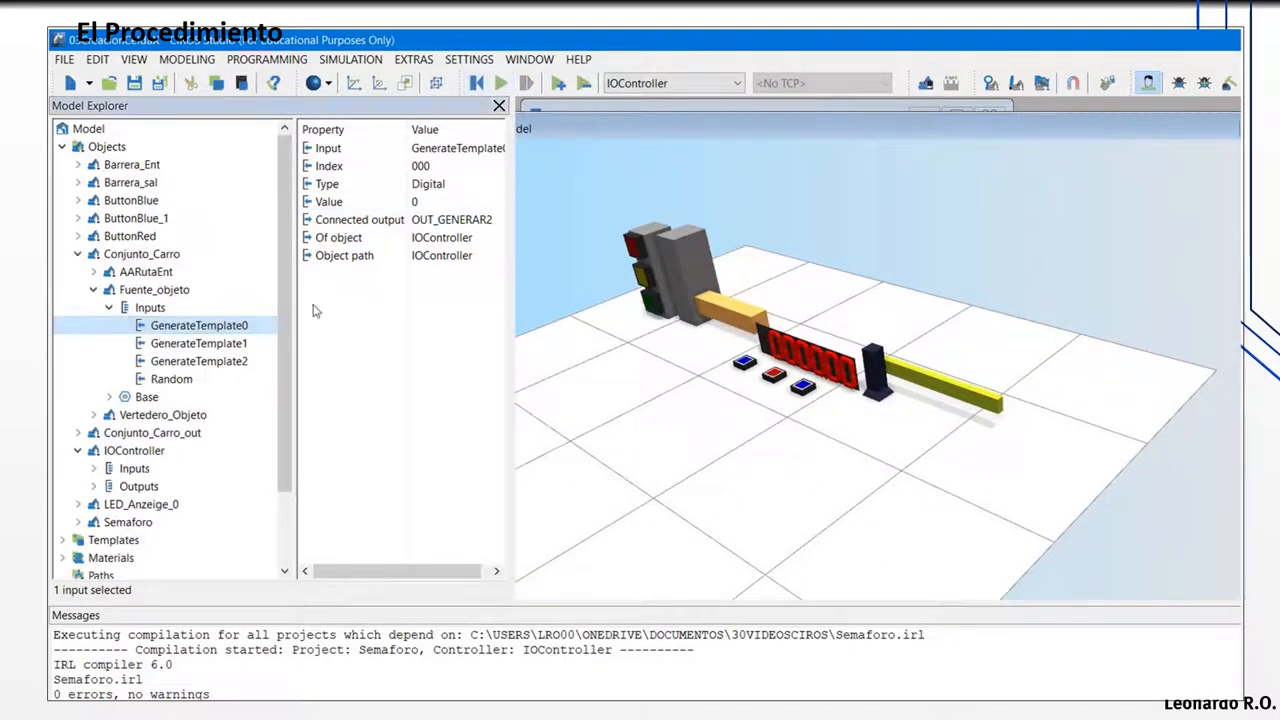
# Step: Connect the IOController output OUT_GENERAR to GenerateTemplate0 of Fuente_objeto and collapse the Conjunto_Carro set
pyautogui.click(125, 486)
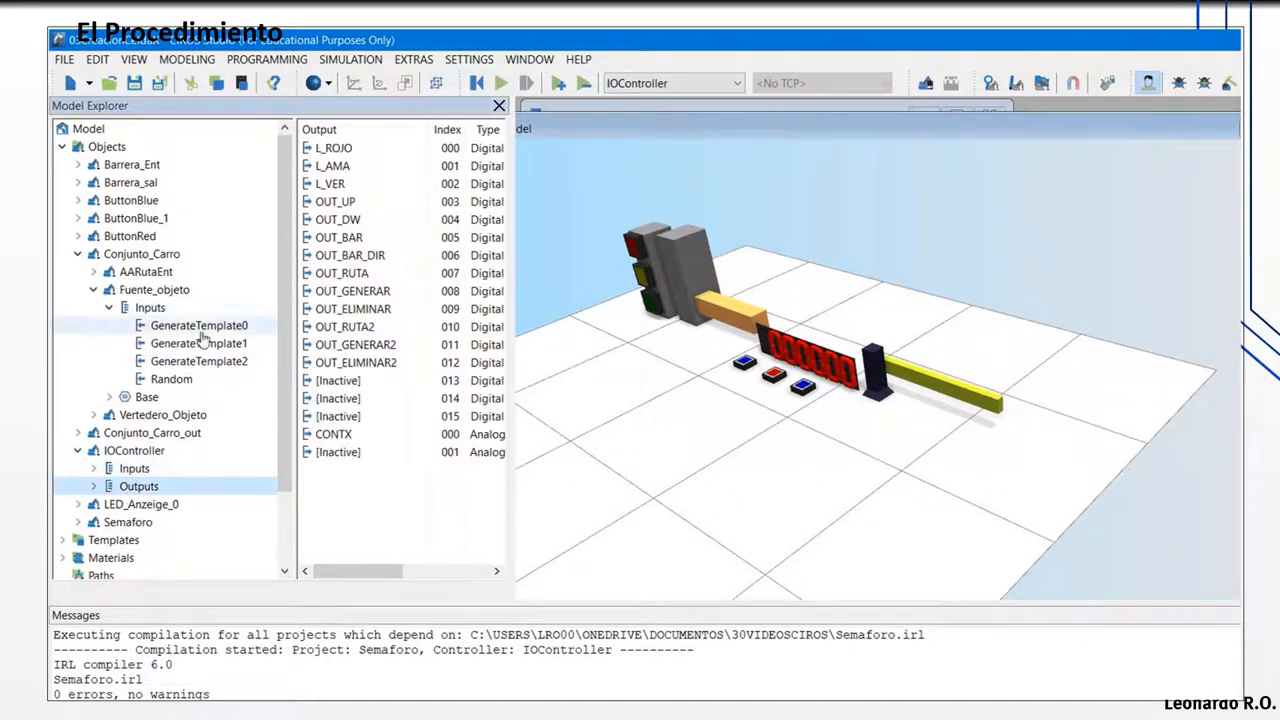
pyautogui.click(93, 289)
pyautogui.click(78, 254)
# Step: Connect the IOController output OUT_GENERAR2 to GenerateTemplate0 of Fuente_objeto_1 in Conjunto_Carro_out
pyautogui.click(78, 272)
pyautogui.doubleClick(137, 307)
pyautogui.doubleClick(122, 327)
pyautogui.click(180, 343)
pyautogui.click(130, 486)
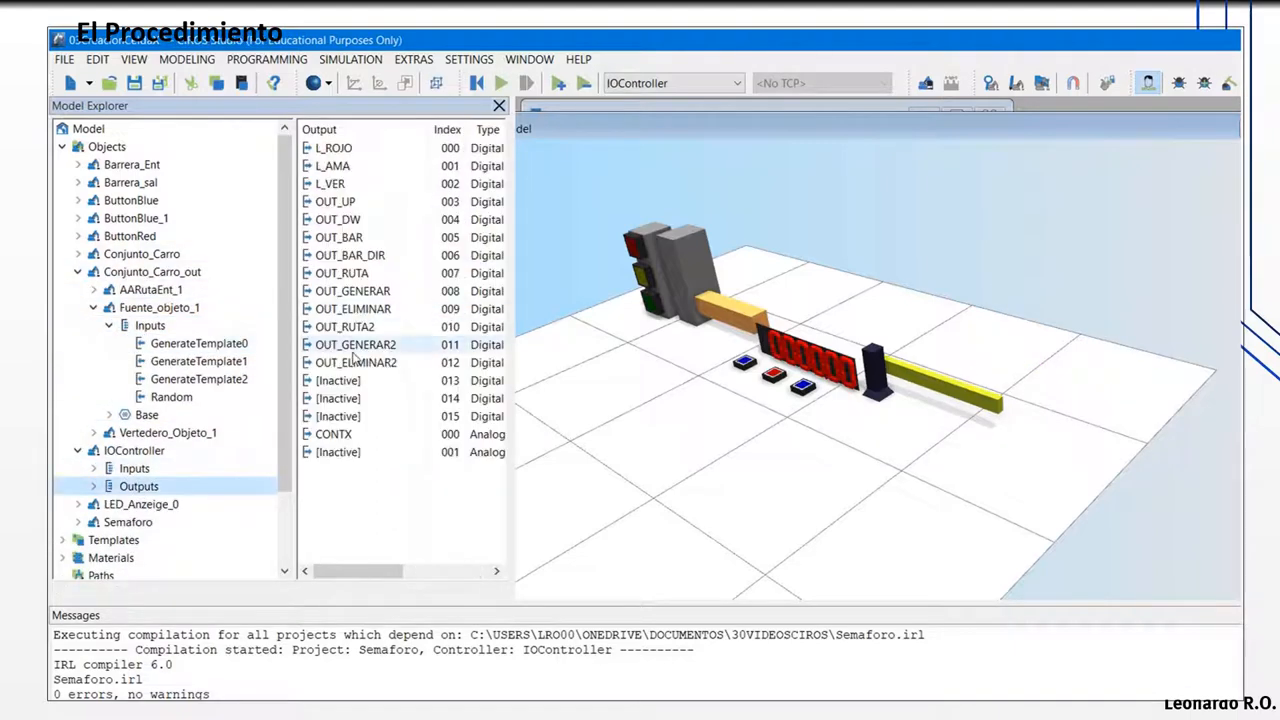
pyautogui.click(78, 272)
# Step: Run the simulation, trigger the entry car and the exit car with the two blue model buttons, and reset it
pyautogui.click(503, 87)
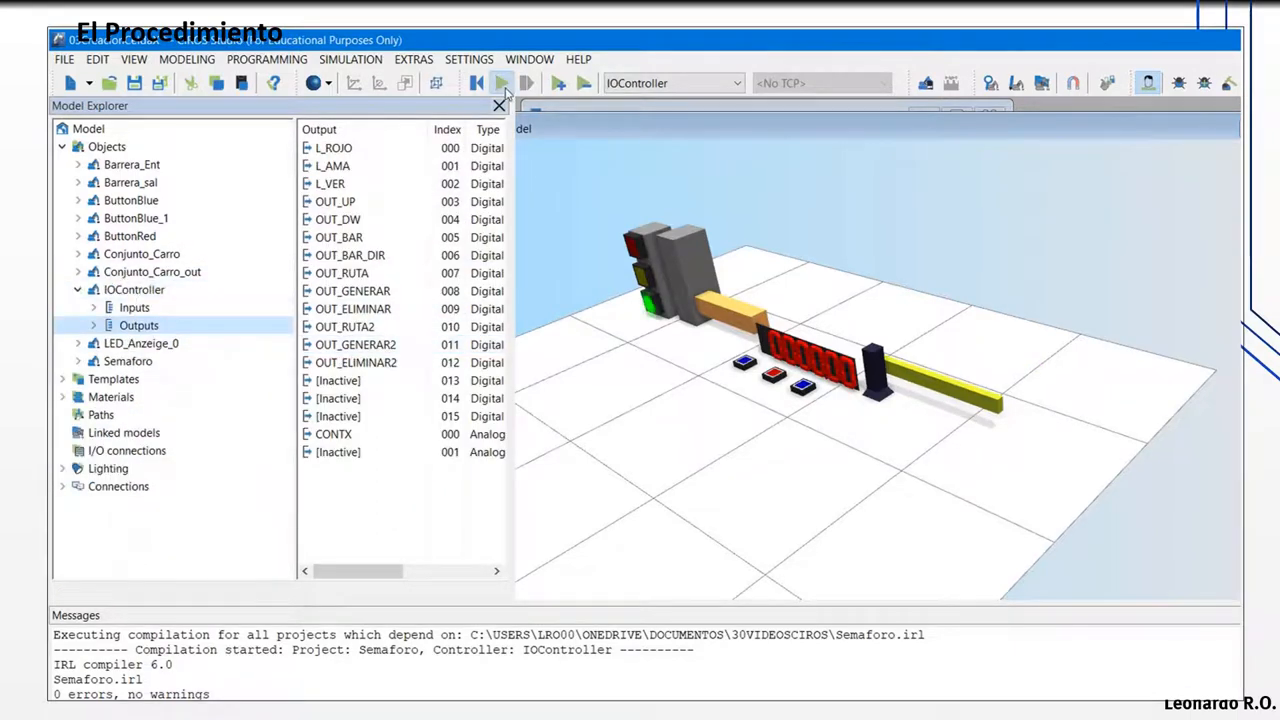
pyautogui.click(743, 363)
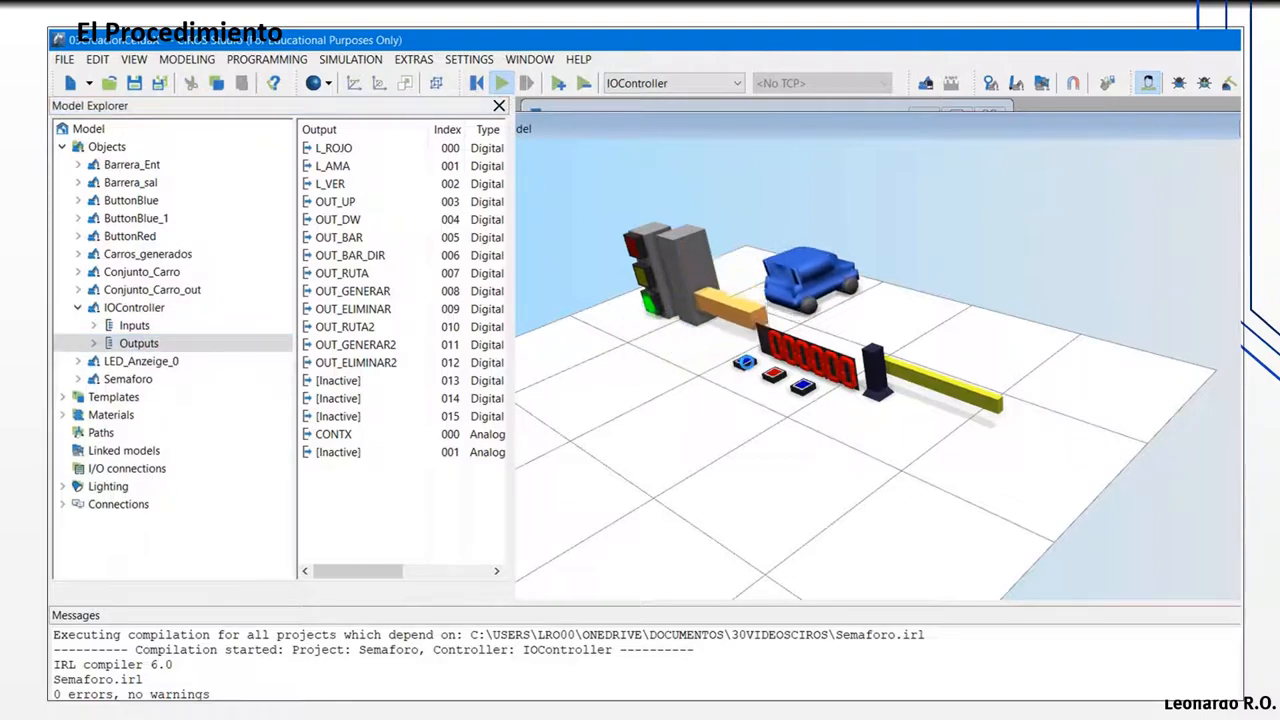
pyautogui.click(801, 387)
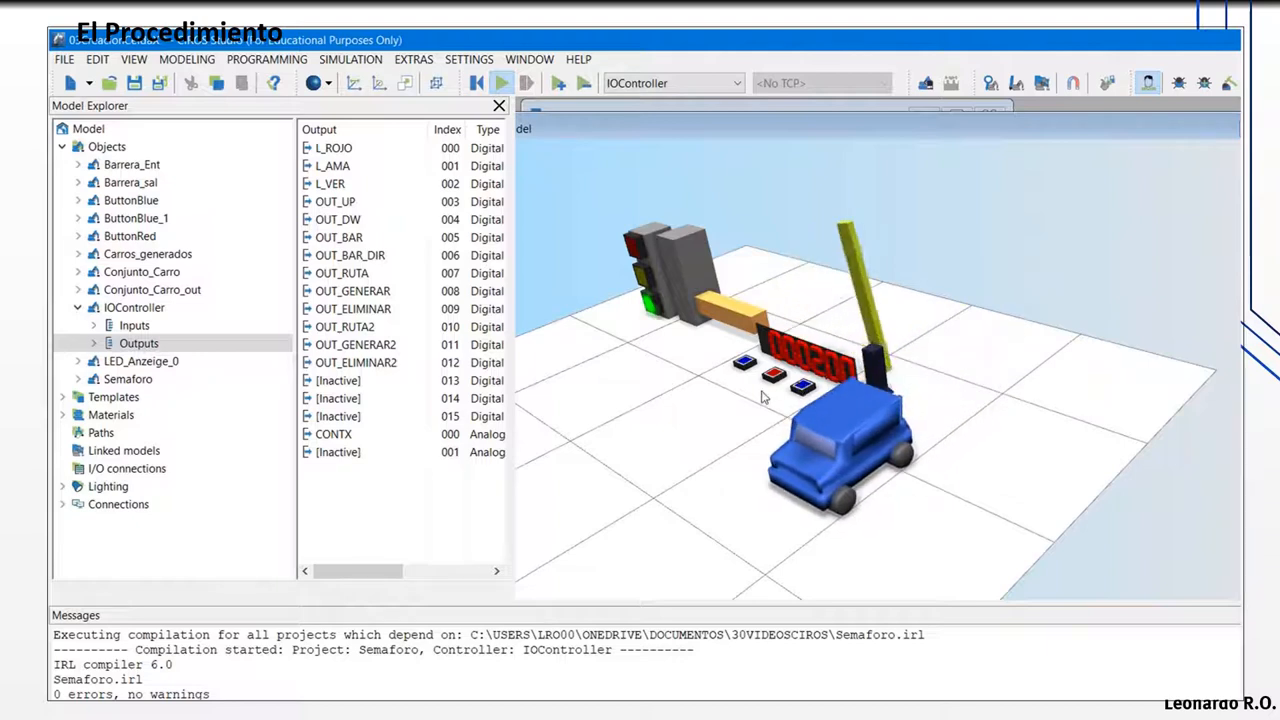
pyautogui.click(477, 84)
# Step: Review the exit-side barrier logic in Semaforo.irl alongside the MOTOR and DIR_MOTOR inputs of Barrera_sal
pyautogui.click(609, 110)
pyautogui.scroll(-1, 787, 440)
pyautogui.scroll(-6, 787, 440)
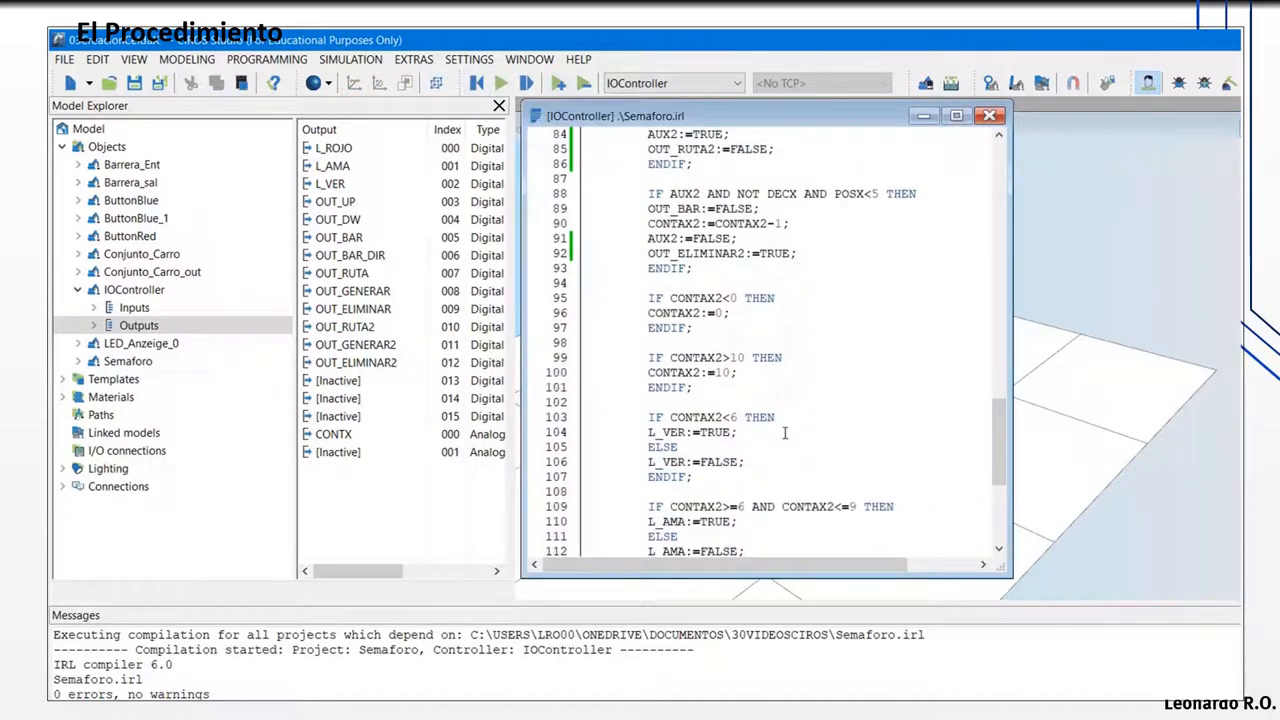
pyautogui.scroll(9, 785, 433)
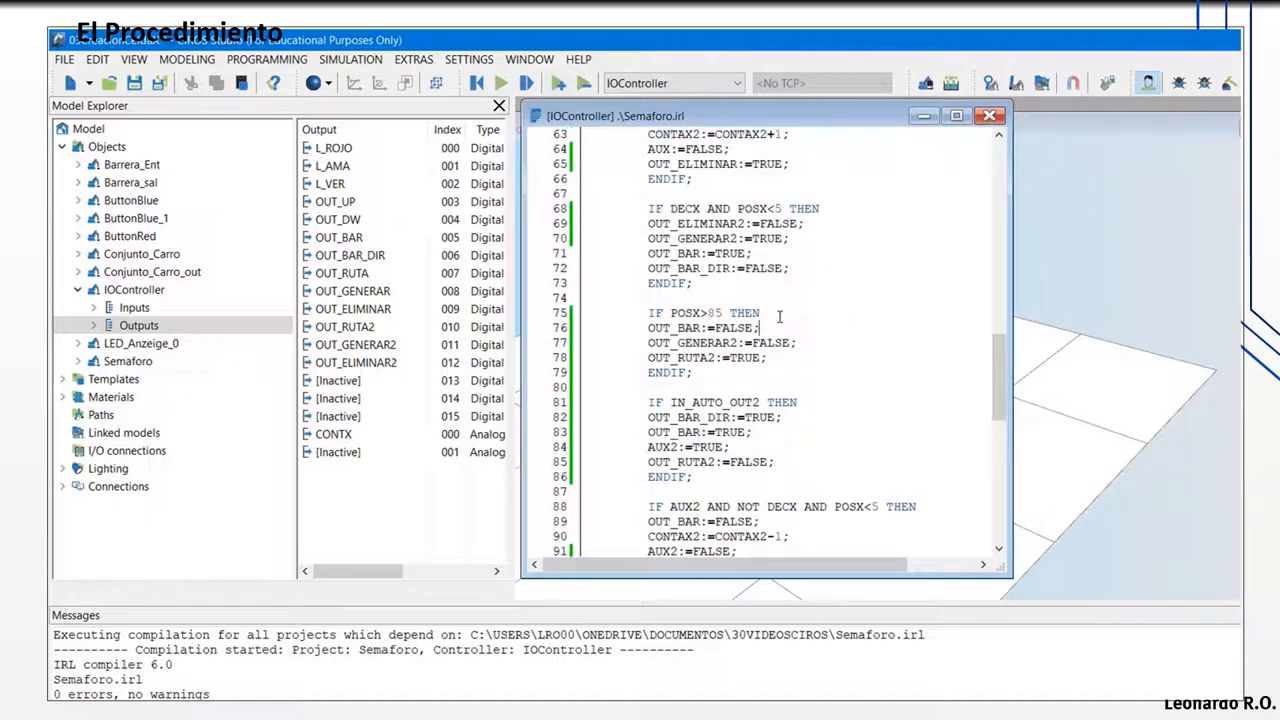
pyautogui.click(134, 200)
pyautogui.moveTo(294, 214); pyautogui.dragTo(251, 214)
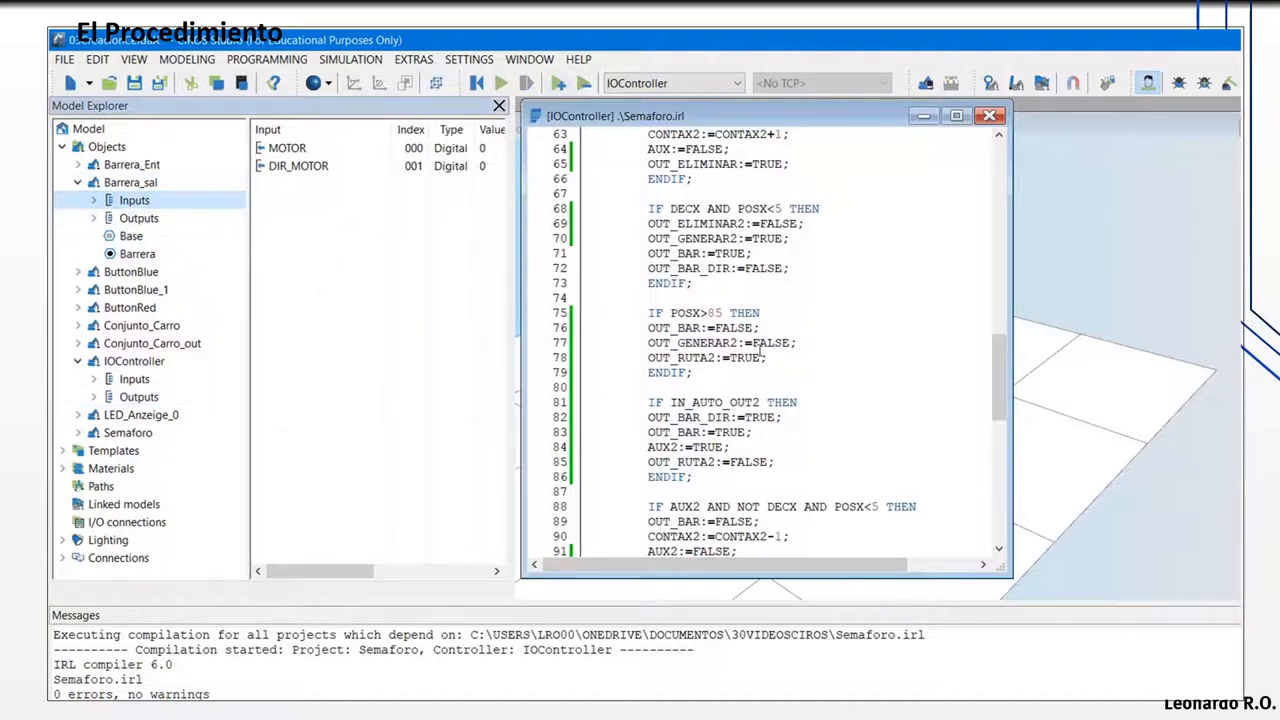
pyautogui.scroll(-2, 812, 347)
pyautogui.scroll(1, 768, 312)
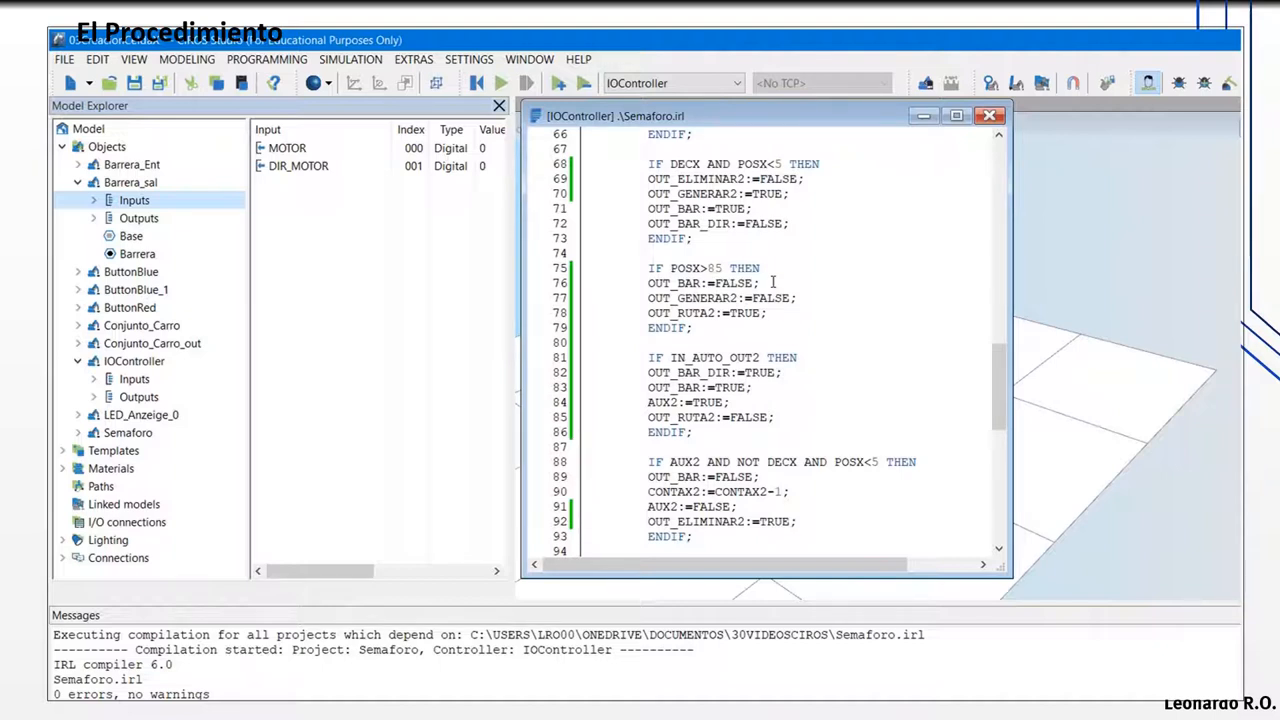
pyautogui.scroll(-1, 790, 300)
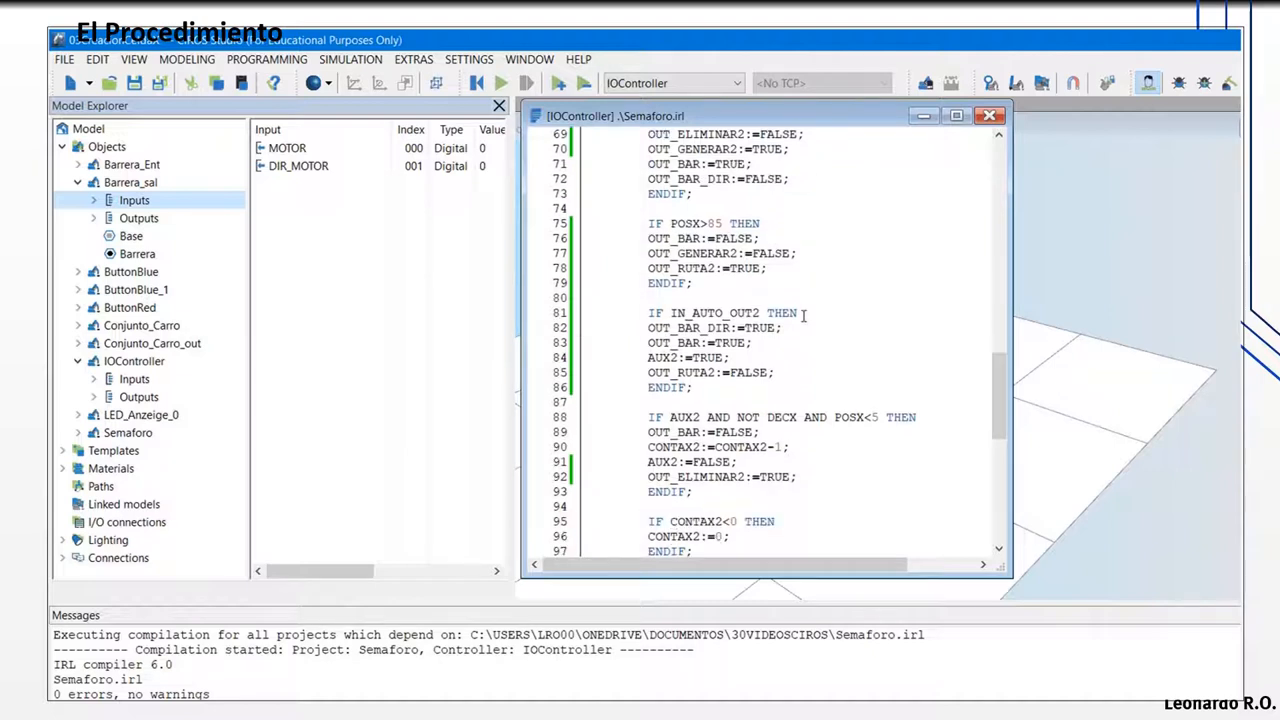
pyautogui.scroll(3, 760, 342)
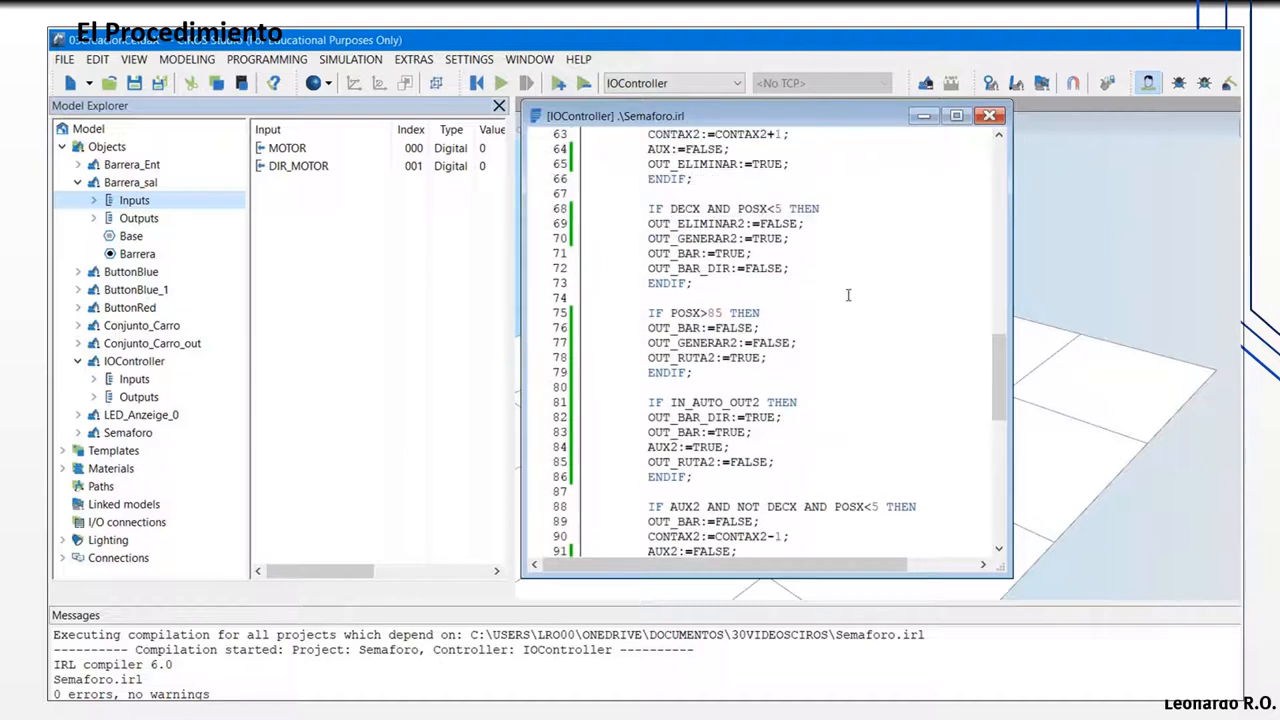
pyautogui.scroll(-1, 770, 310)
pyautogui.scroll(-1, 805, 388)
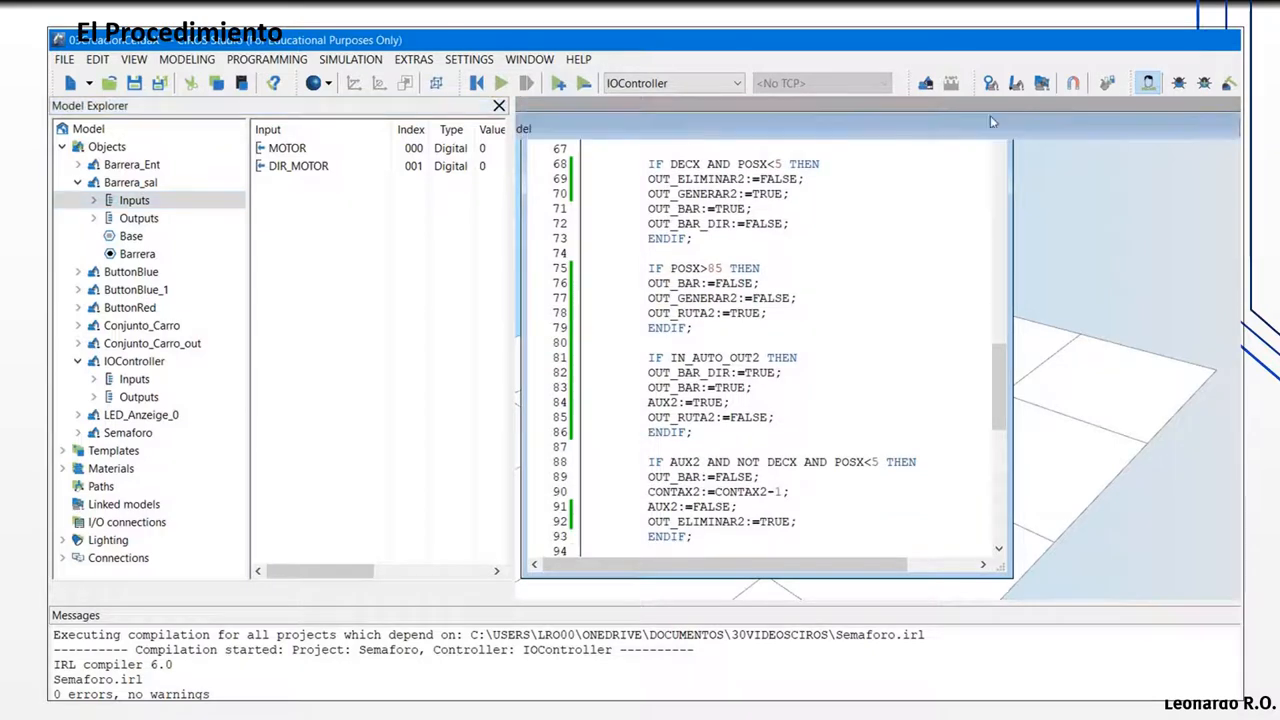
# Step: Close the program window and open the I/O monitor for the active controller, widened to show its signal values
pyautogui.click(989, 115)
pyautogui.click(469, 59)
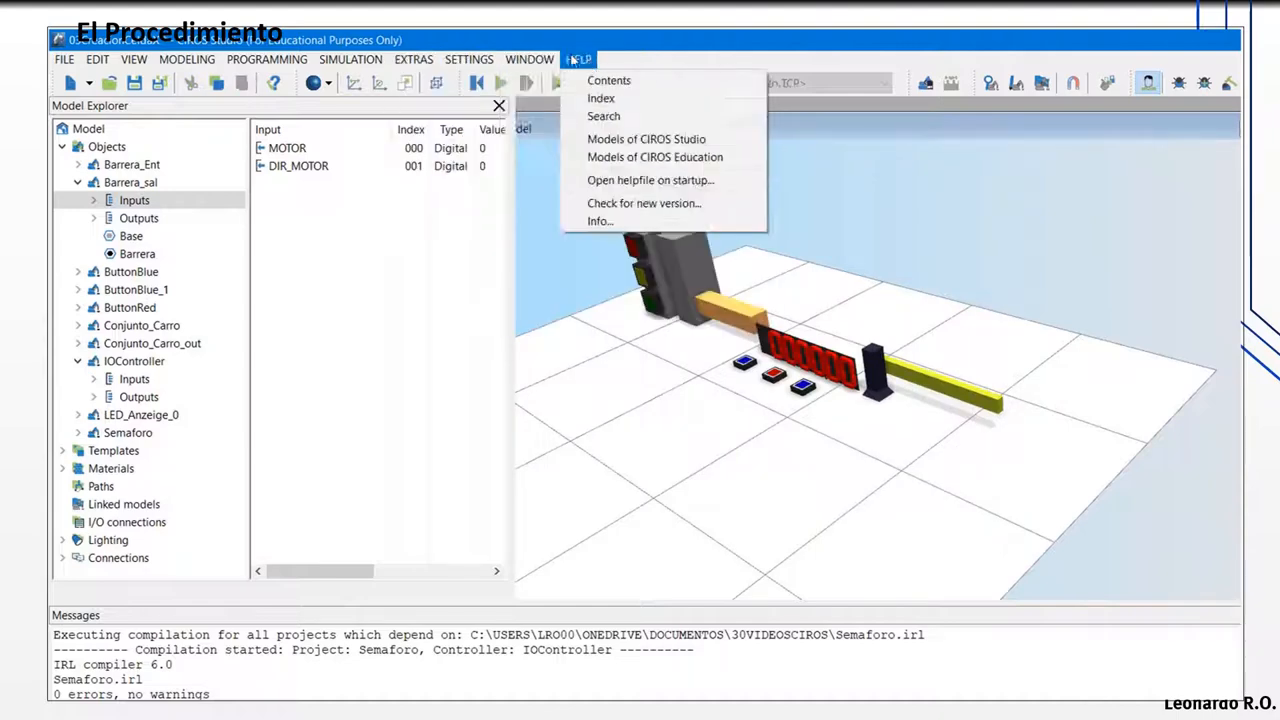
pyautogui.moveTo(740, 80)
pyautogui.click(850, 144)
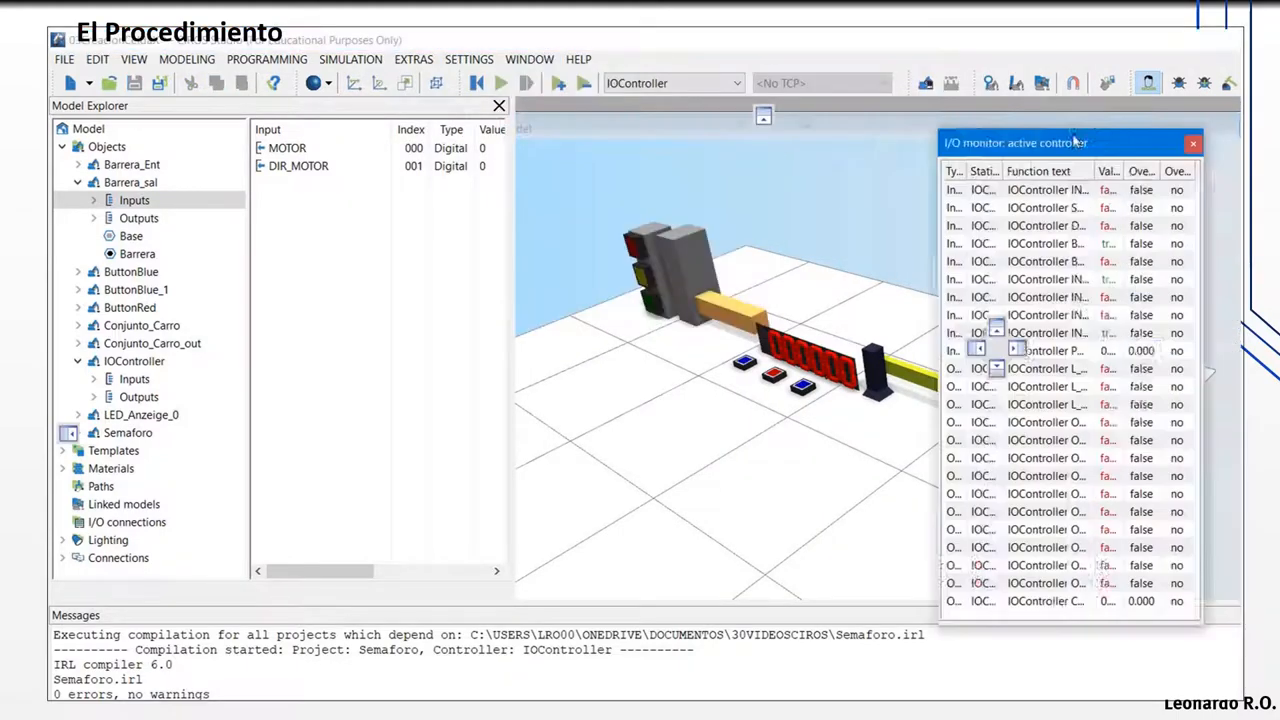
pyautogui.moveTo(231, 320); pyautogui.dragTo(82, 320)
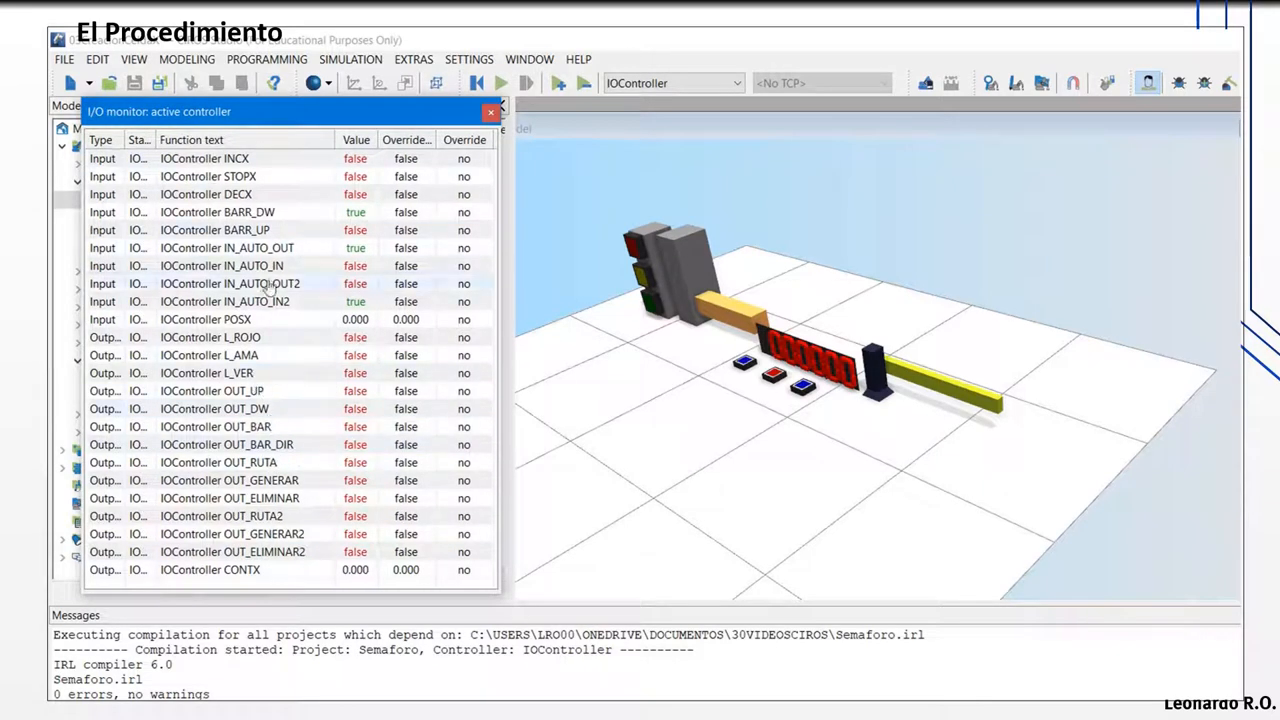
# Step: Run the simulation while watching OUT_BAR in the I/O monitor, reset it and close the monitor
pyautogui.click(294, 429)
pyautogui.click(501, 84)
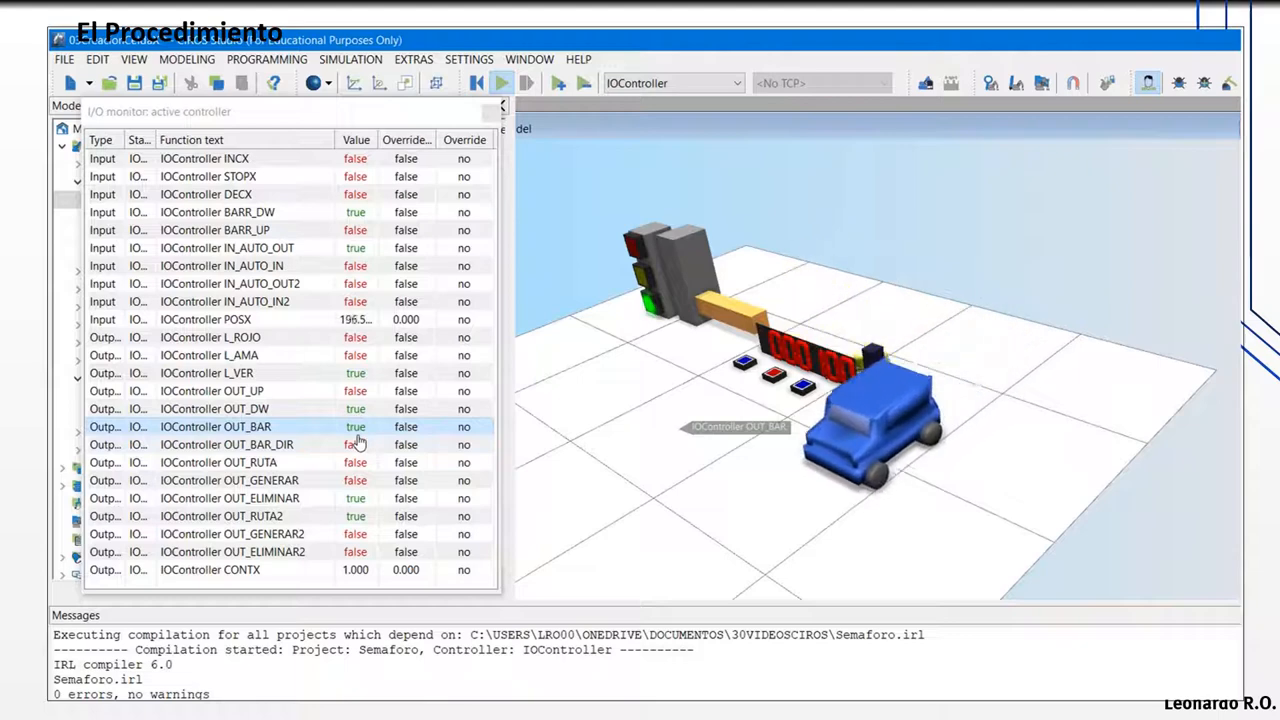
pyautogui.click(477, 84)
pyautogui.moveTo(424, 114); pyautogui.dragTo(1041, 152)
pyautogui.click(1106, 152)
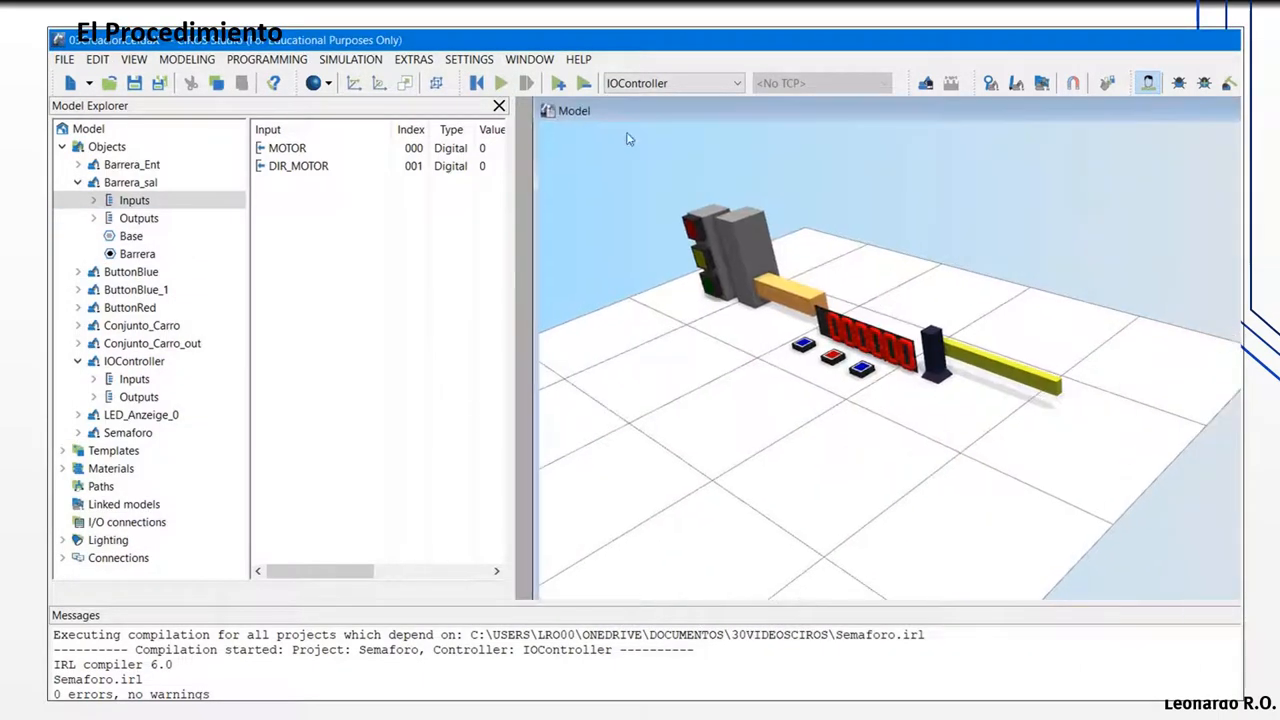
# Step: Hide the Model Explorer, reposition the model window and open Project Management over it
pyautogui.click(499, 106)
pyautogui.moveTo(725, 113); pyautogui.dragTo(752, 119)
pyautogui.click(272, 60)
pyautogui.click(300, 212)
pyautogui.moveTo(1090, 616); pyautogui.dragTo(320, 403)
# Step: Open the main program Semaforo.irl from the Semaforo project's files and close Project Management
pyautogui.click(239, 448)
pyautogui.click(300, 466)
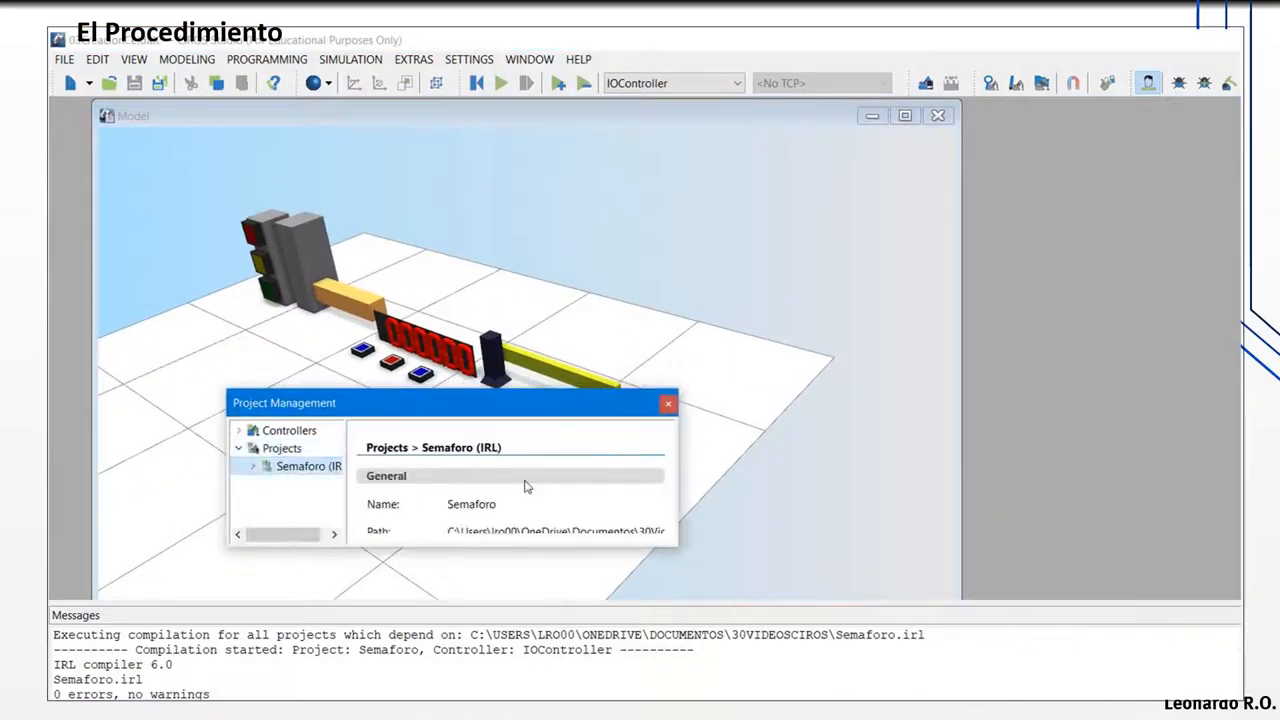
pyautogui.click(252, 466)
pyautogui.click(301, 484)
pyautogui.moveTo(592, 547); pyautogui.dragTo(590, 627)
pyautogui.doubleClick(545, 546)
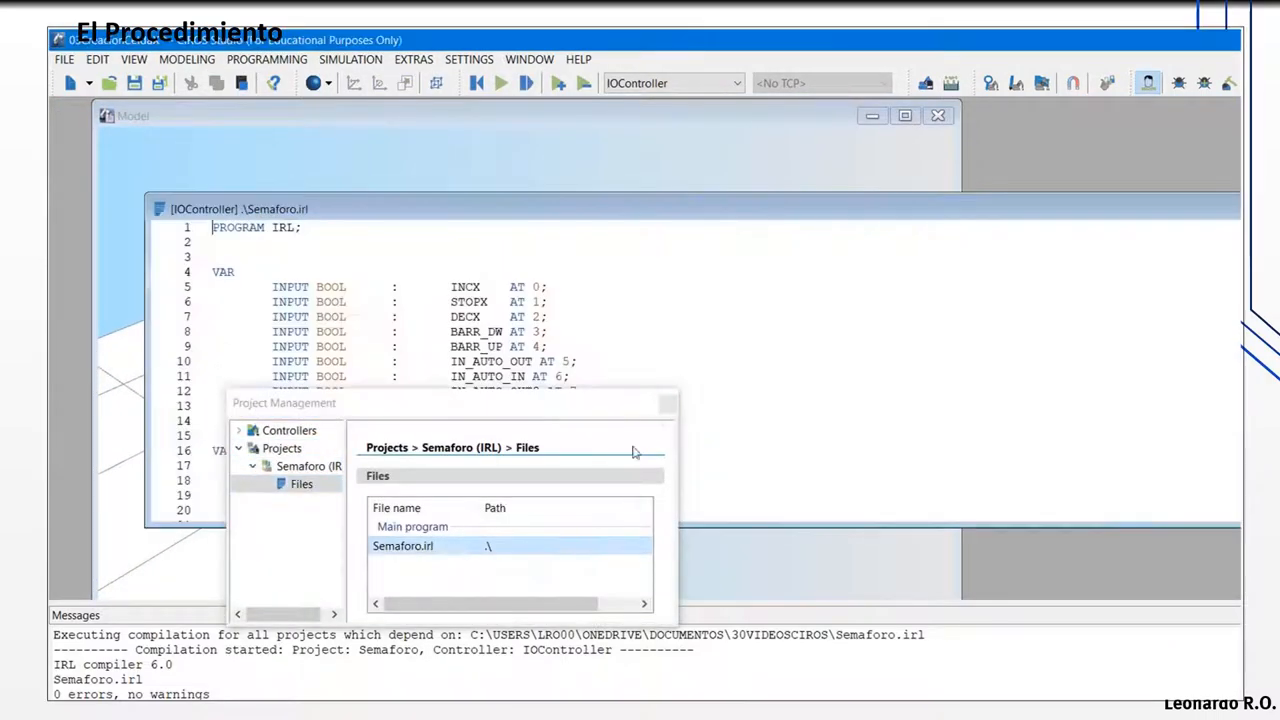
pyautogui.click(668, 404)
# Step: Resize the program window, go to the control logic, compile Semaforo.irl and run the simulation
pyautogui.moveTo(148, 336); pyautogui.dragTo(520, 344)
pyautogui.scroll(-6, 678, 411)
pyautogui.scroll(-16, 678, 411)
pyautogui.click(622, 406)
pyautogui.click(501, 83)
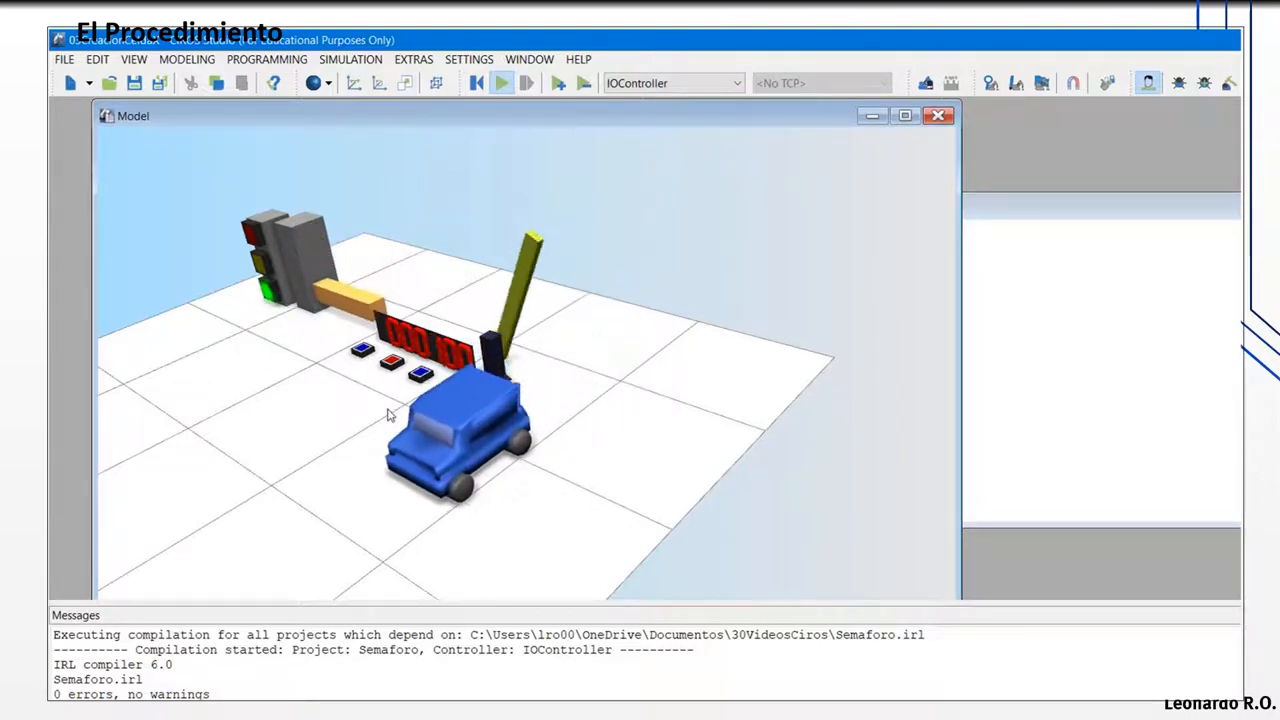
# Step: Show the Model Explorer again and inspect the Barrera_sal, ButtonBlue and Conjunto_Carro objects
pyautogui.scroll(2, 391, 414)
pyautogui.keyDown('ctrl'); pyautogui.moveTo(444, 367); pyautogui.dragTo(527, 386); pyautogui.keyUp('ctrl')
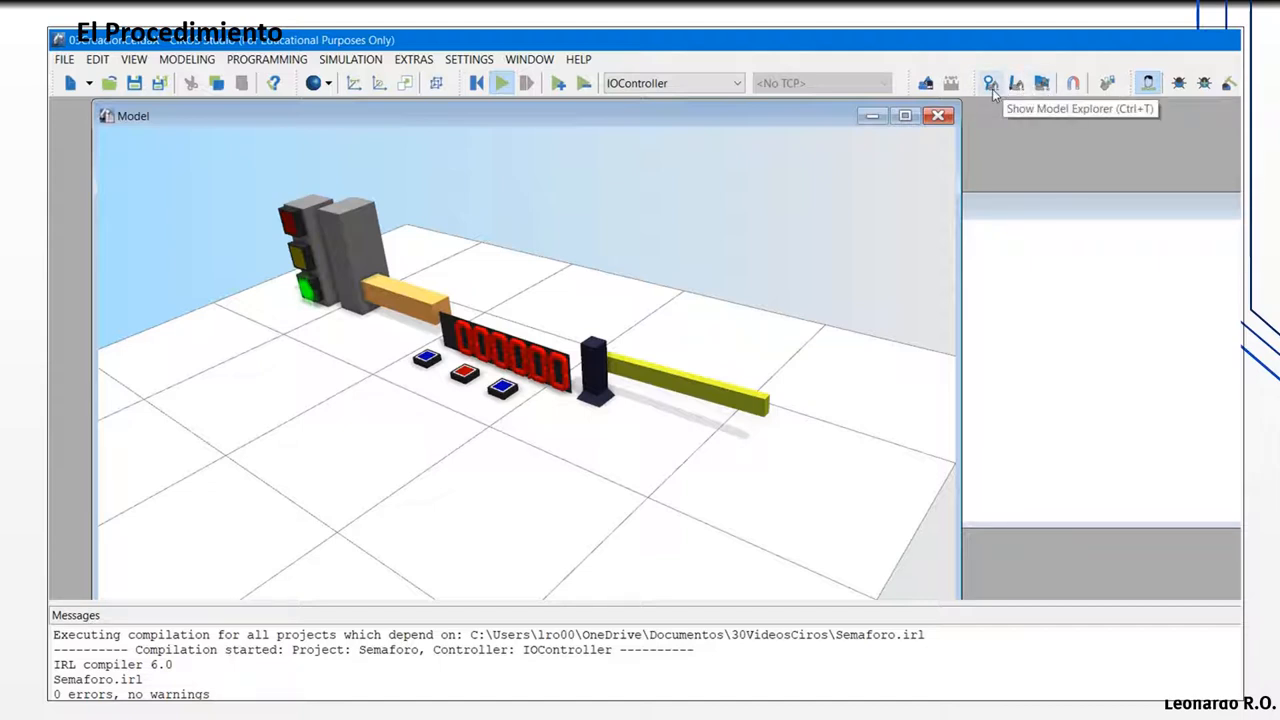
pyautogui.click(992, 88)
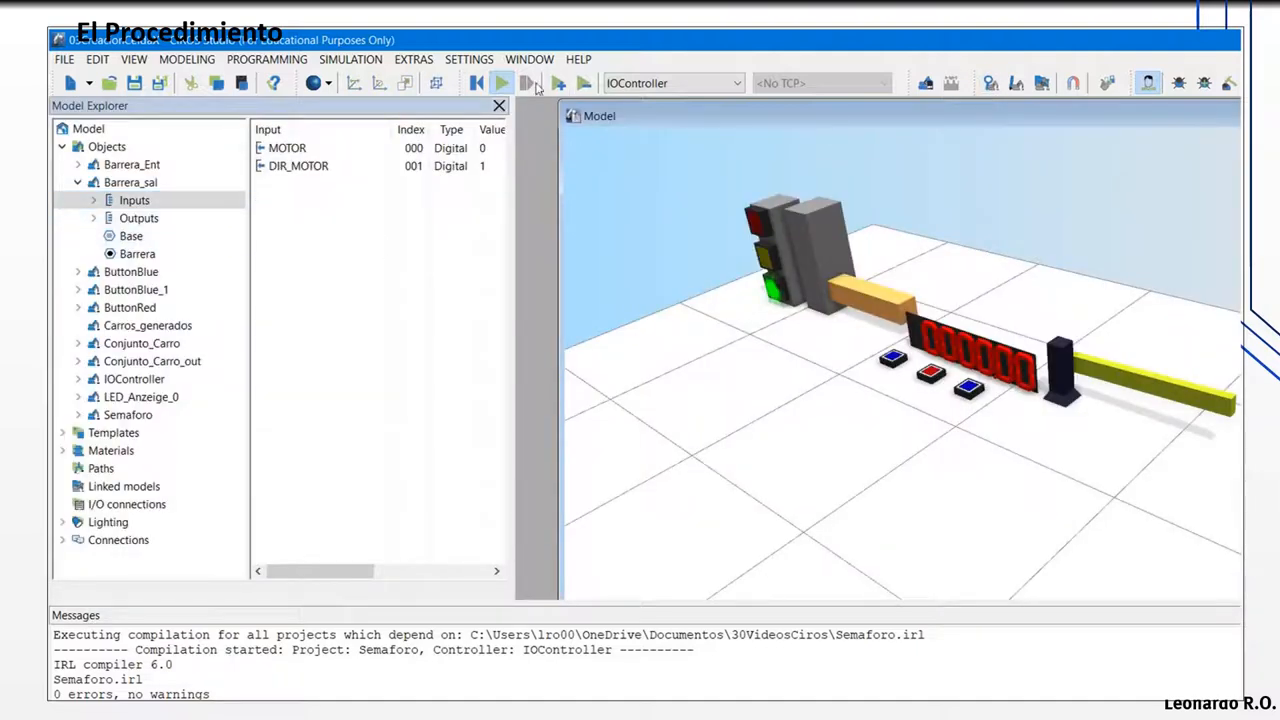
pyautogui.click(79, 183)
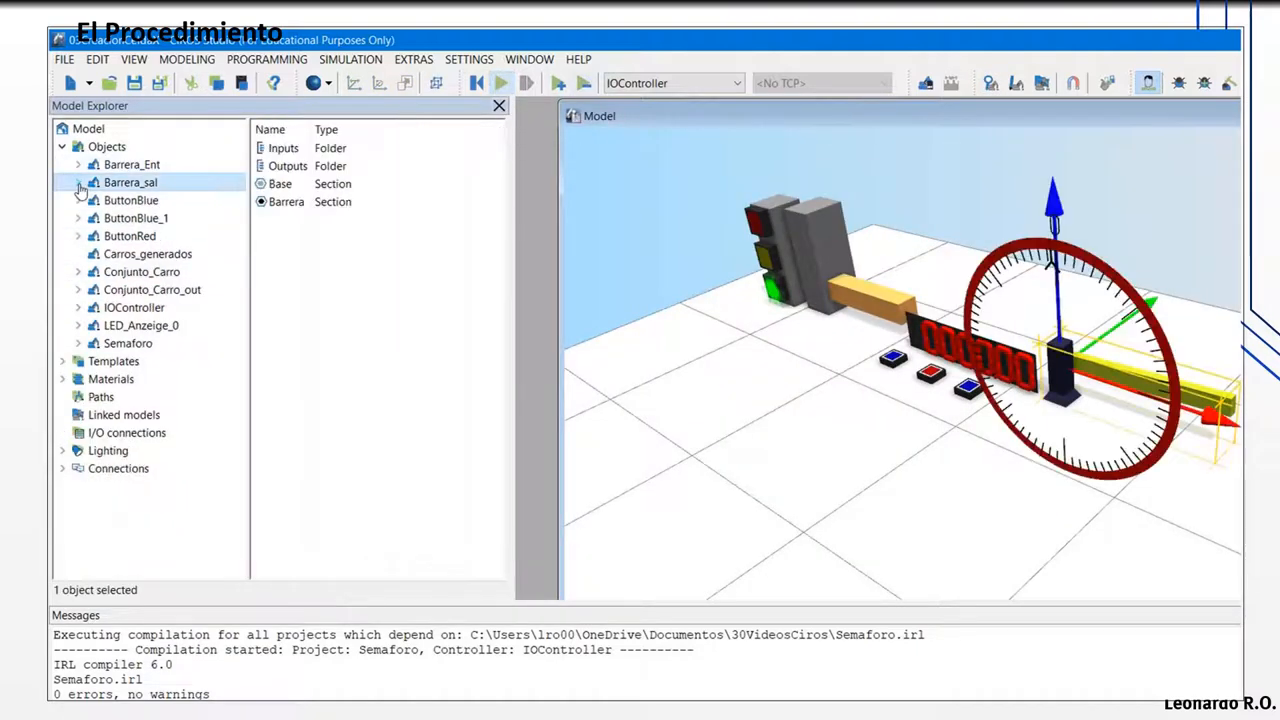
pyautogui.click(140, 204)
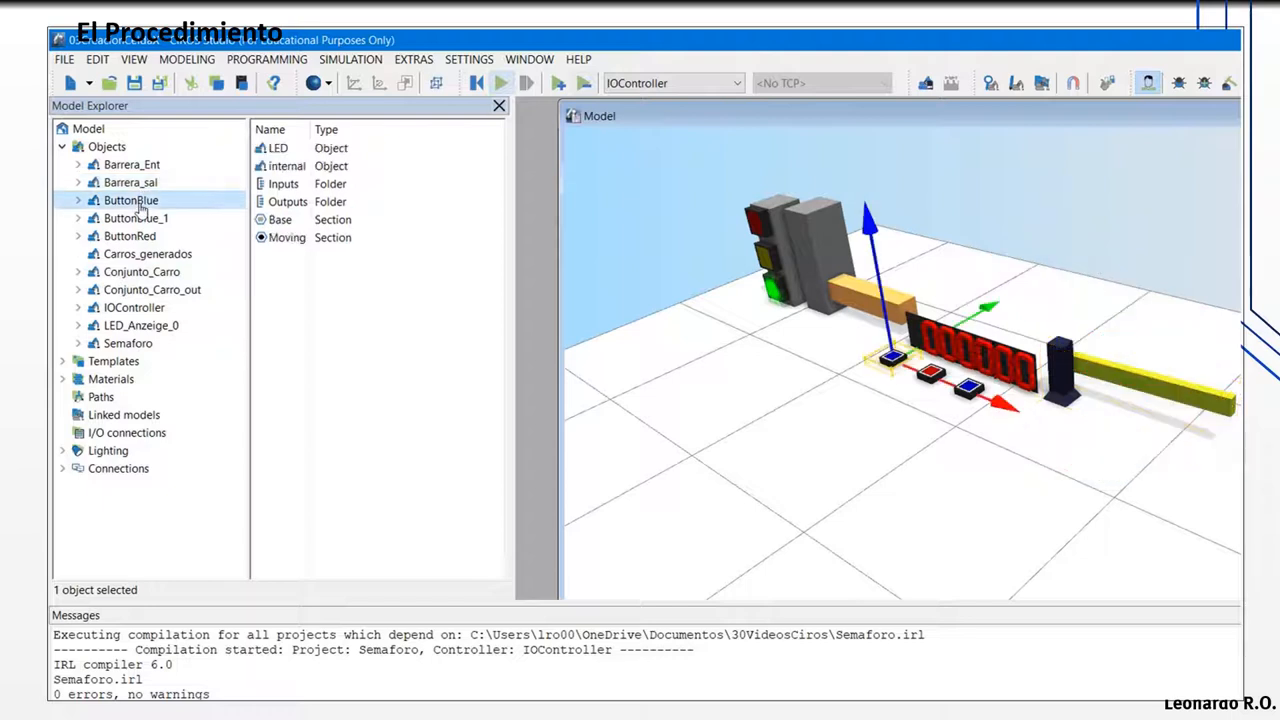
pyautogui.click(147, 273)
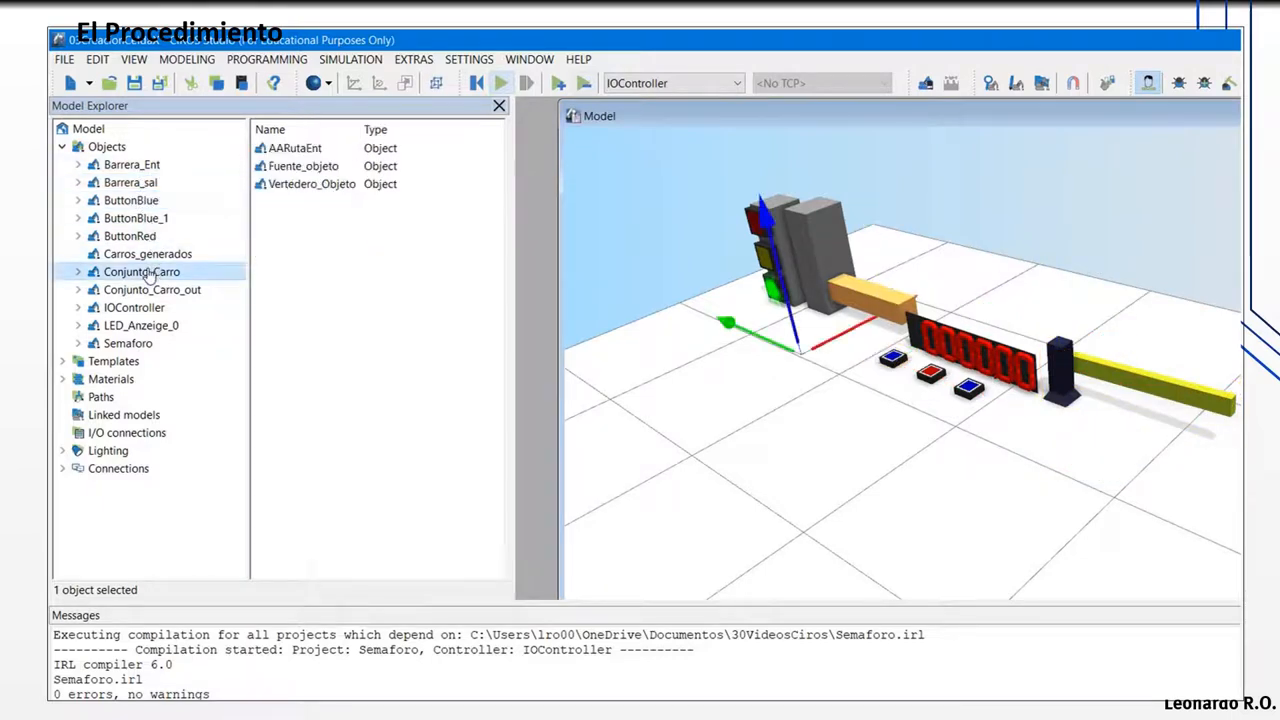
# Step: Examine the components of Conjunto_Carro_out and the IOController's input and output lists
pyautogui.click(155, 291)
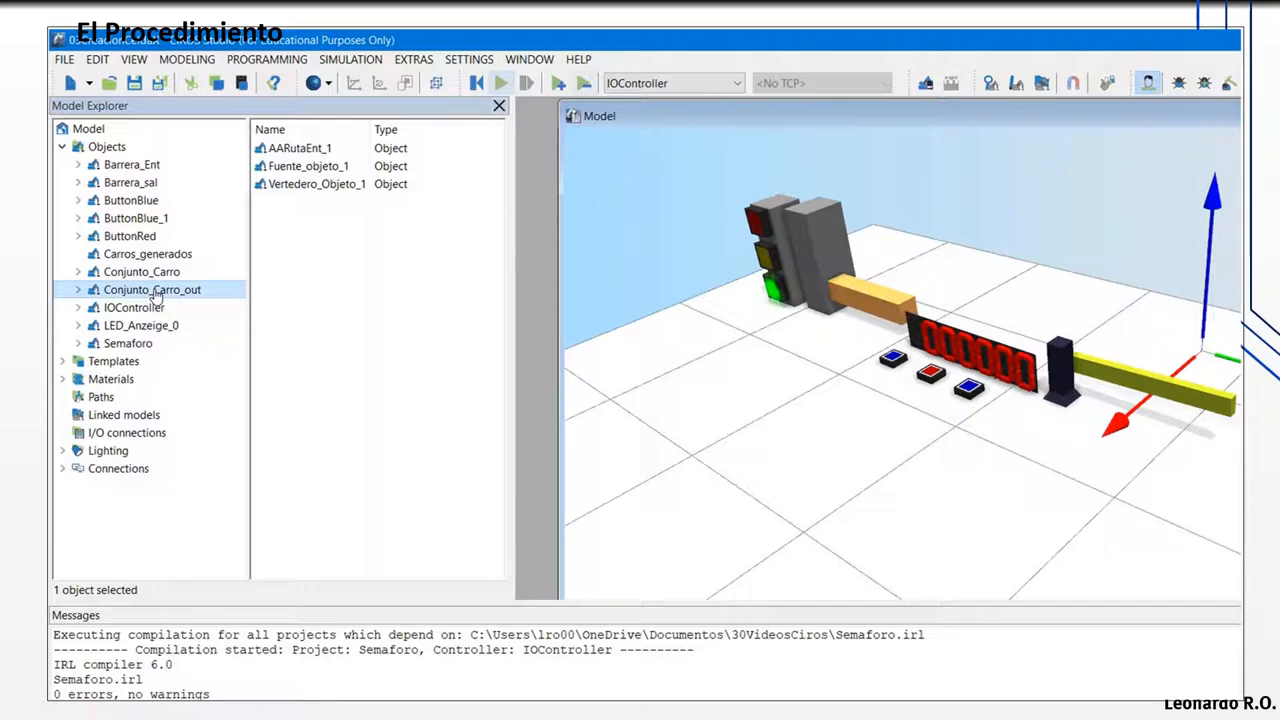
pyautogui.click(78, 290)
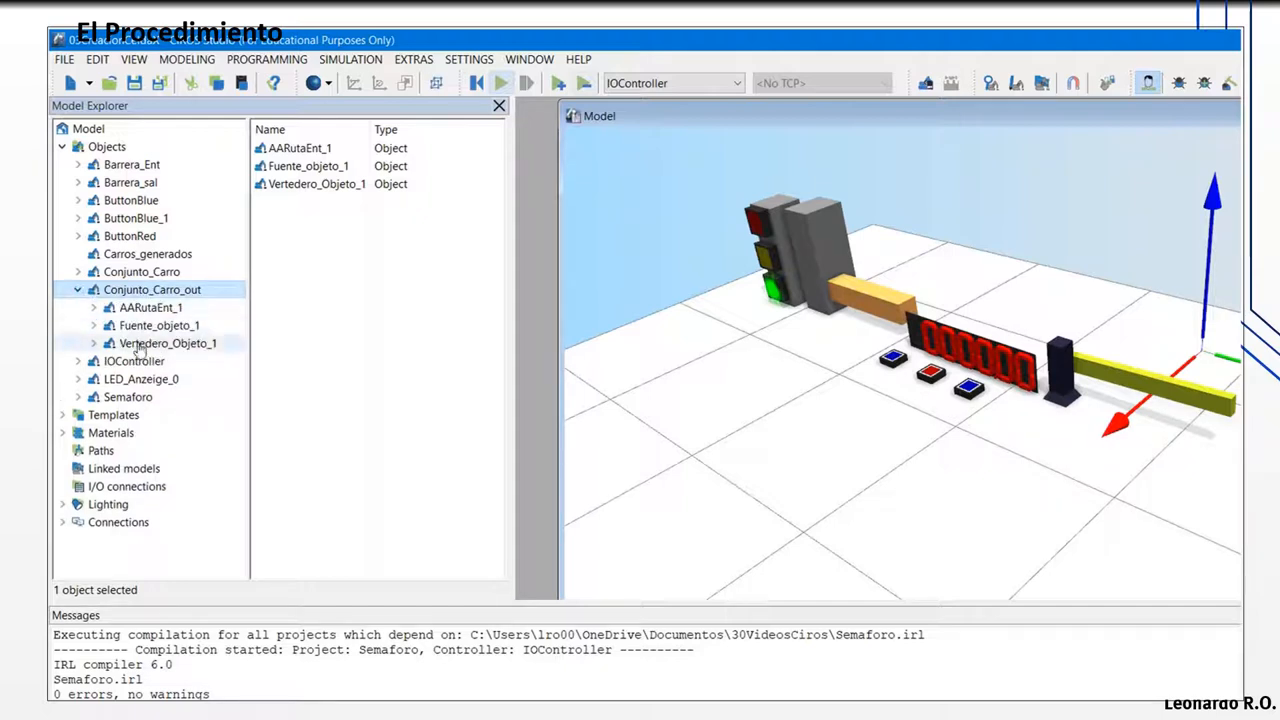
pyautogui.click(78, 290)
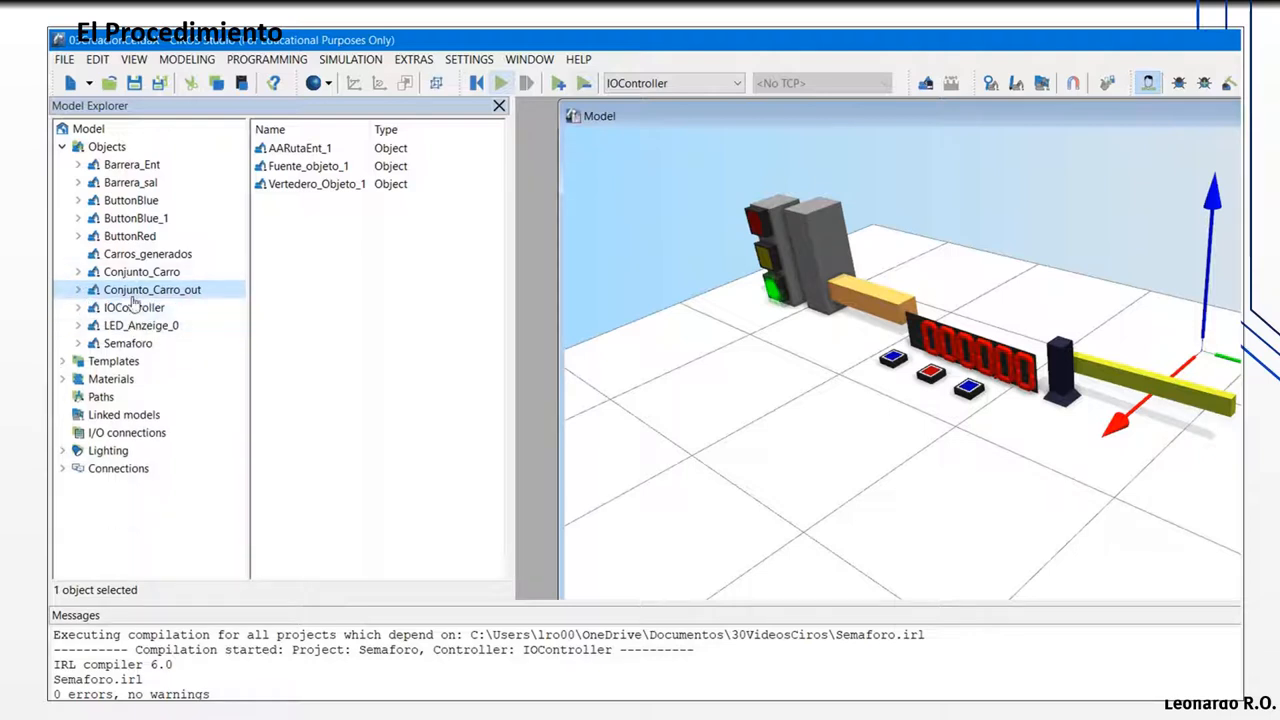
pyautogui.click(78, 307)
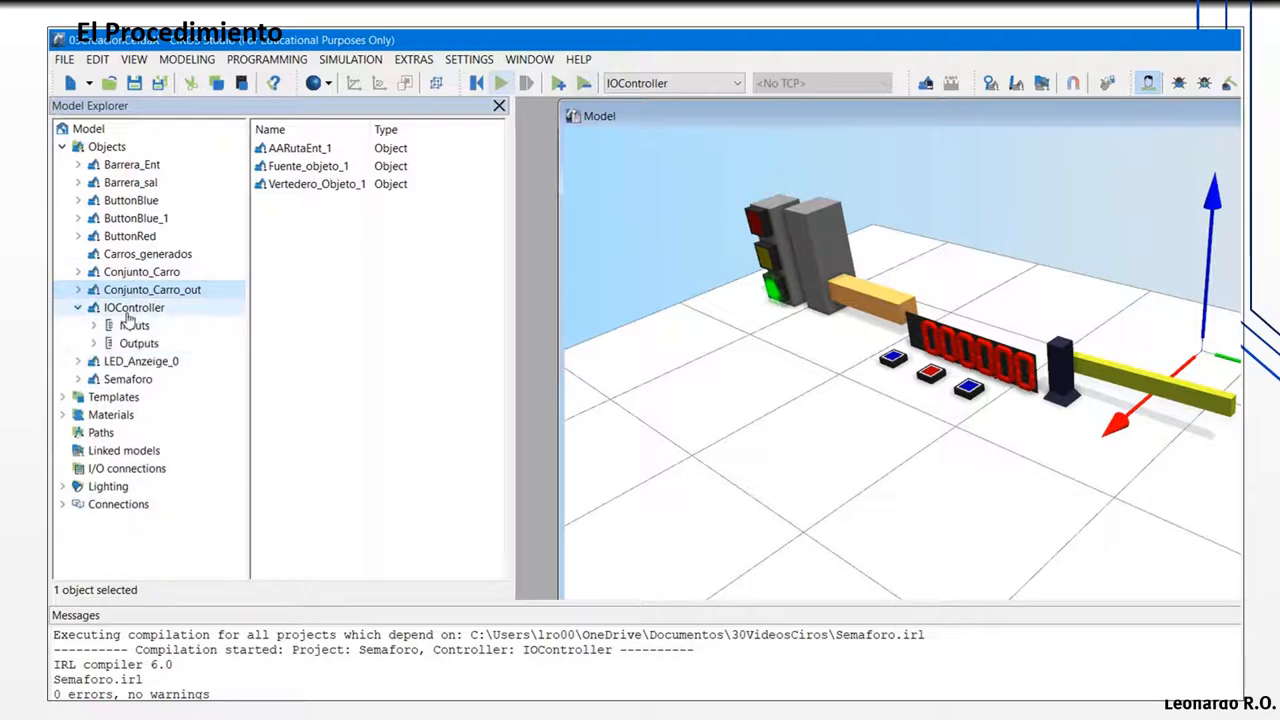
pyautogui.click(130, 308)
pyautogui.click(134, 325)
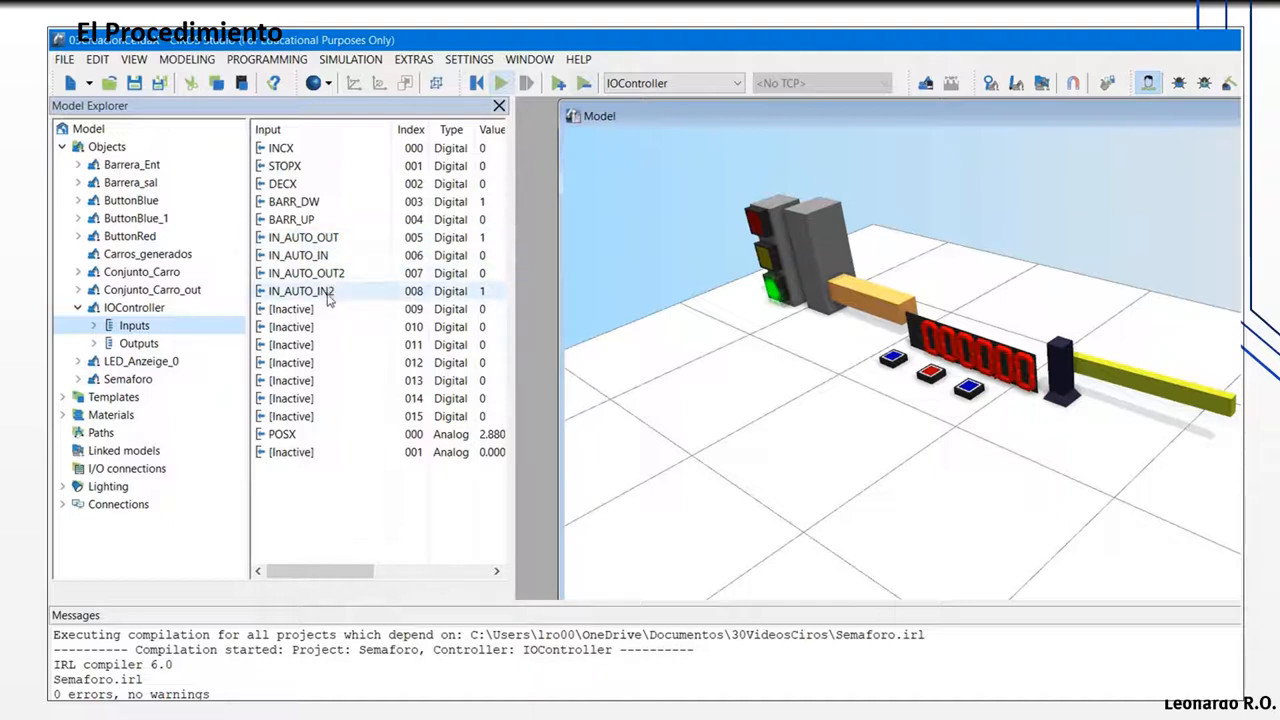
pyautogui.click(137, 343)
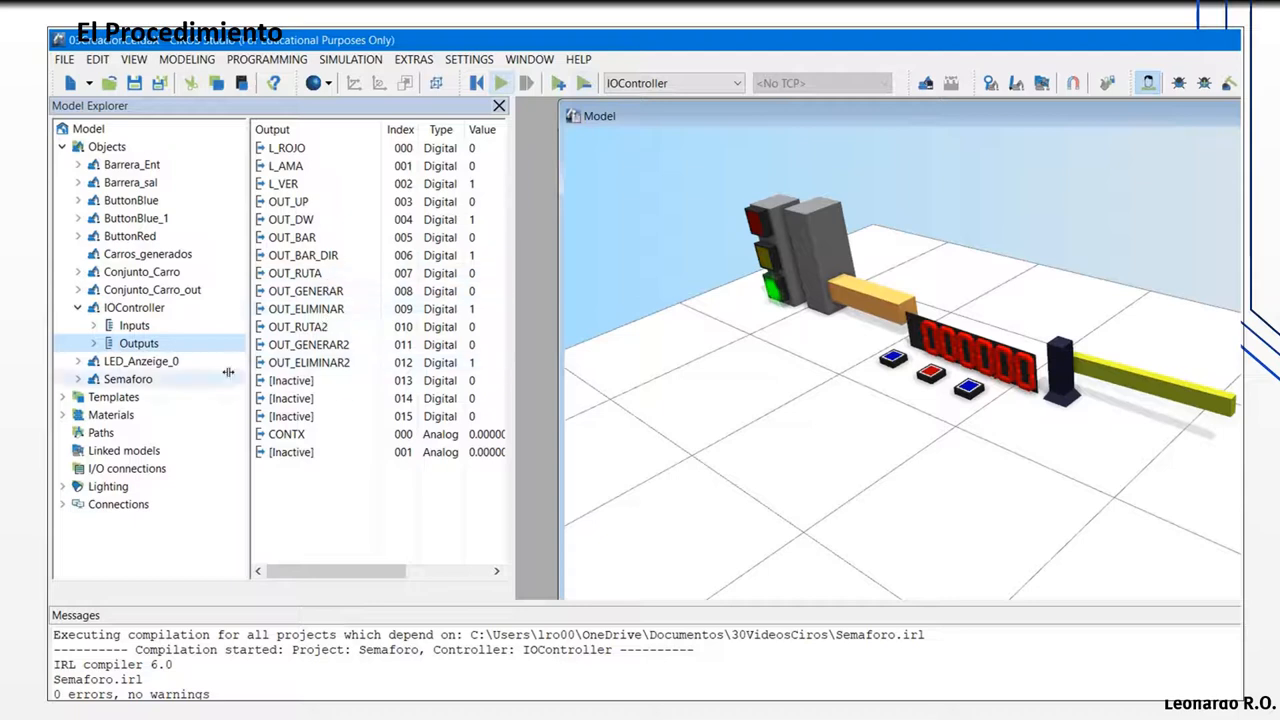
pyautogui.click(78, 307)
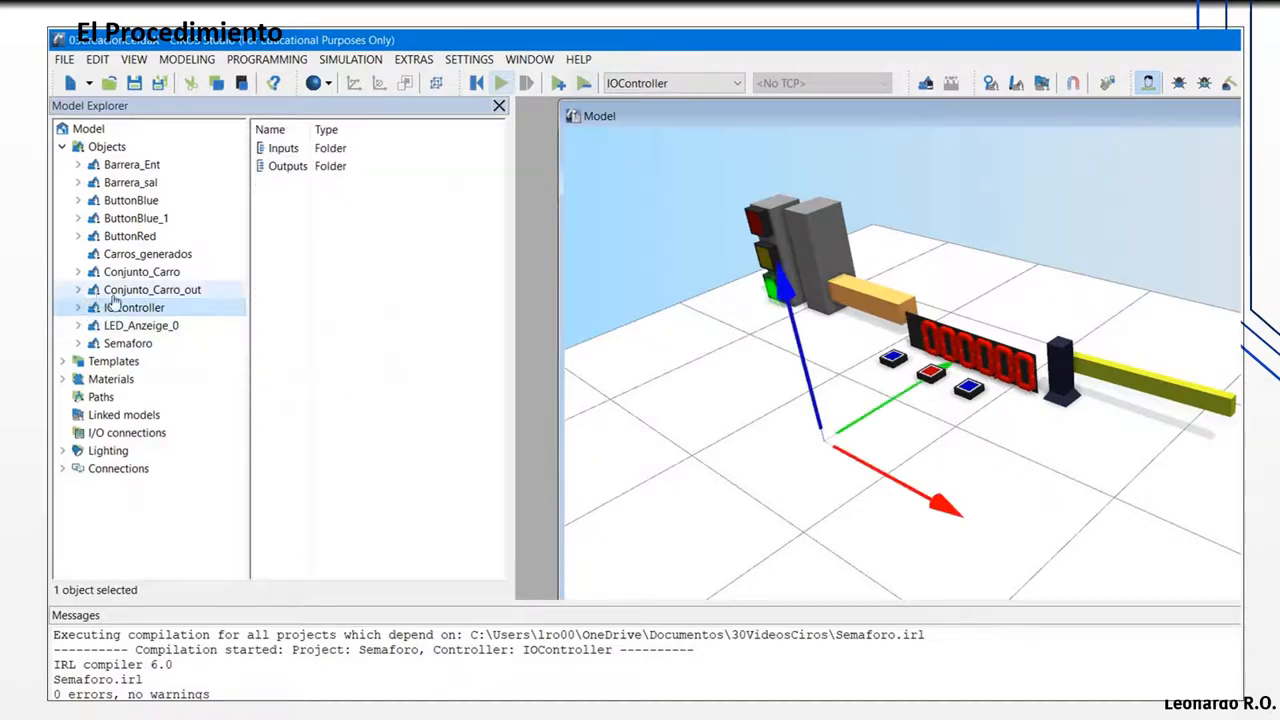
# Step: Inspect the GenerateTemplate inputs of Fuente_objeto_1 in Conjunto_Carro_out, then collapse the object again
pyautogui.click(78, 289)
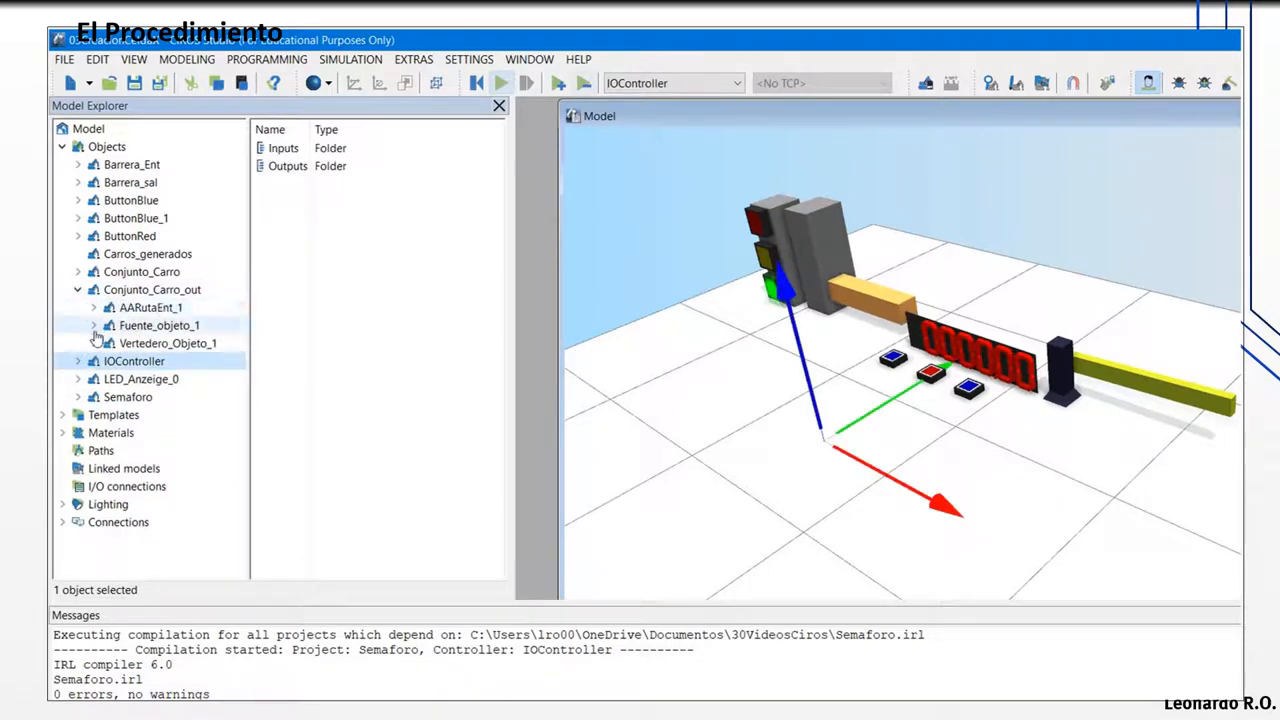
pyautogui.click(94, 327)
pyautogui.click(122, 344)
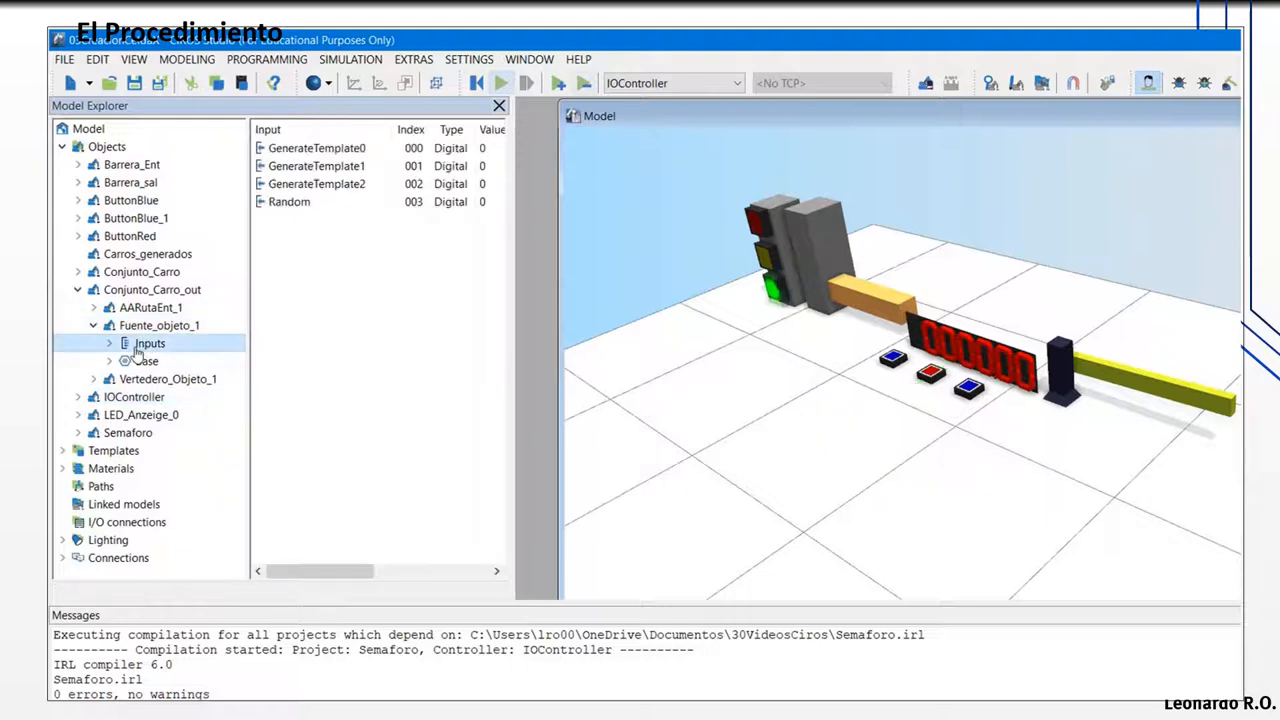
pyautogui.click(111, 344)
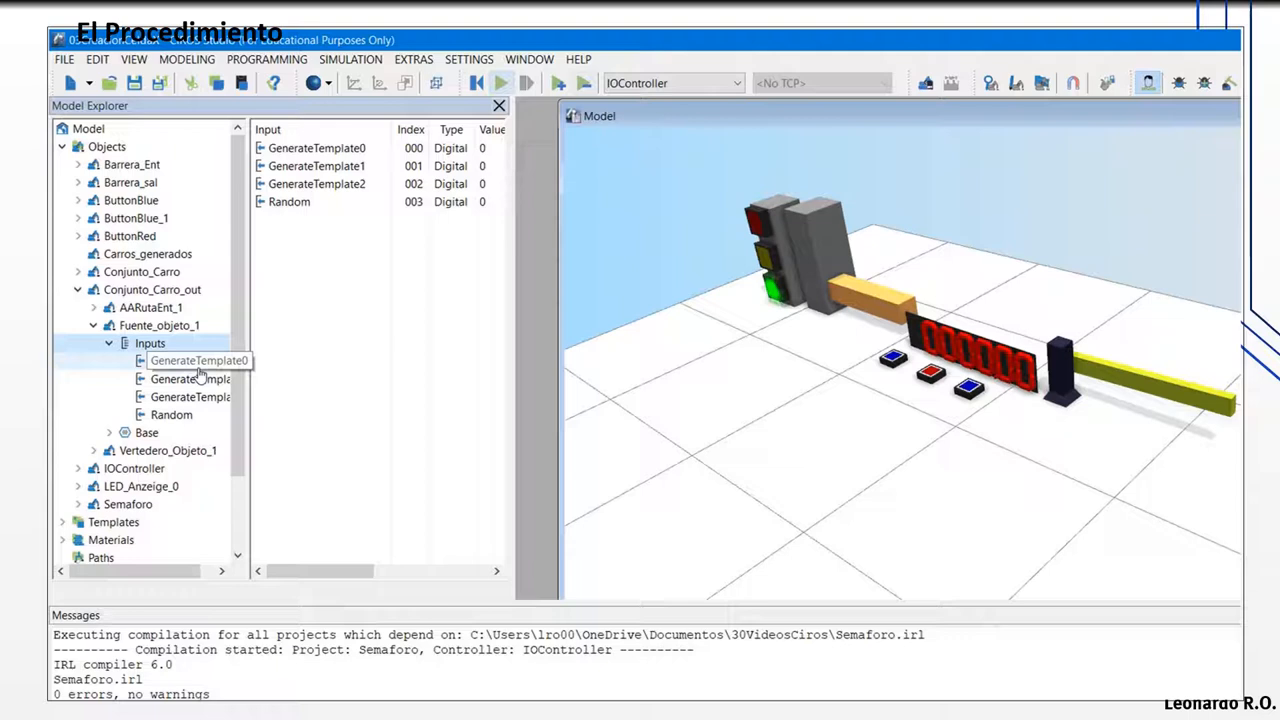
pyautogui.click(95, 328)
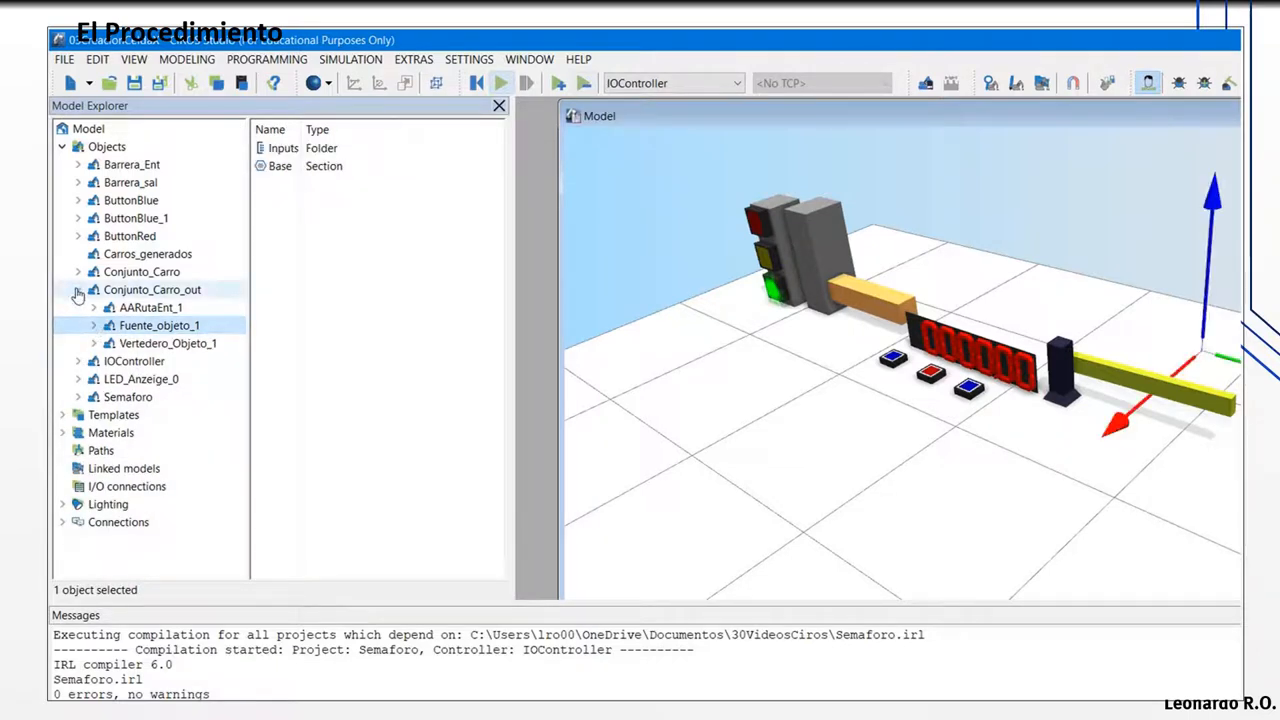
pyautogui.click(78, 291)
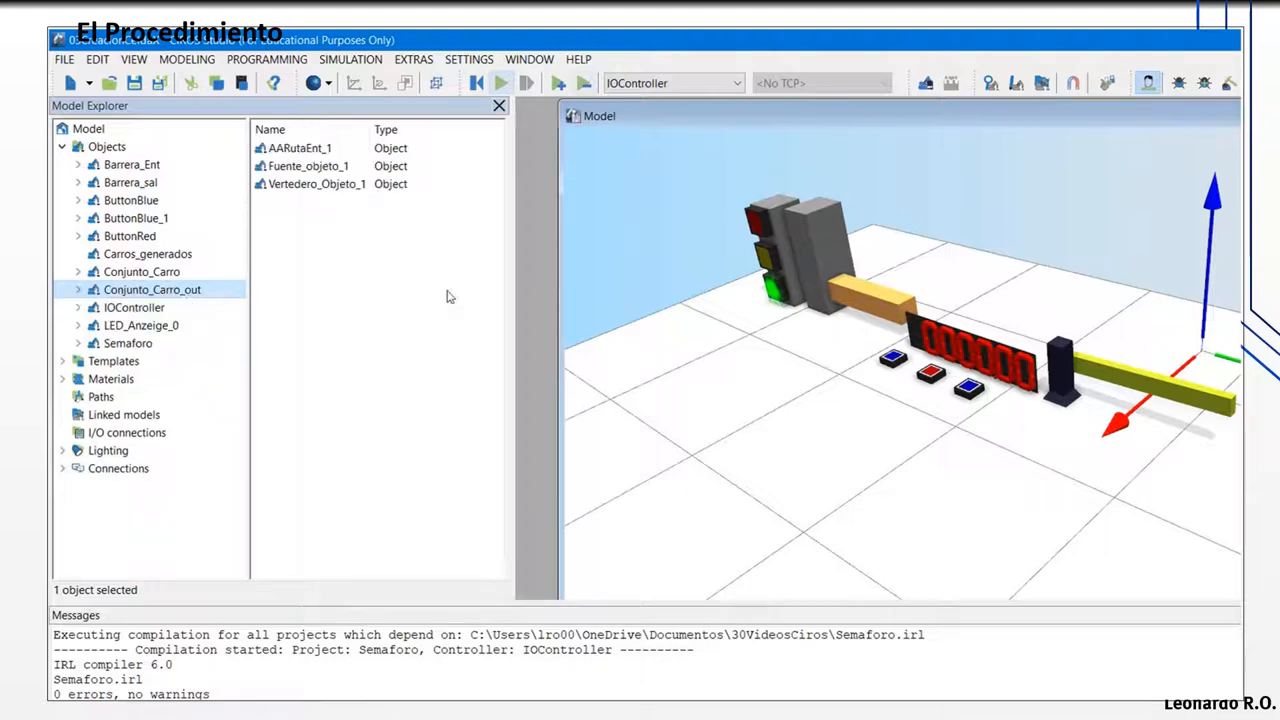
# Step: Bring up Semaforo.irl at the start of its WHILE loop, narrowing the Model Explorer and making the program window taller
pyautogui.hotkey('ctrl', 'Tab')
pyautogui.moveTo(1110, 209); pyautogui.dragTo(660, 192)
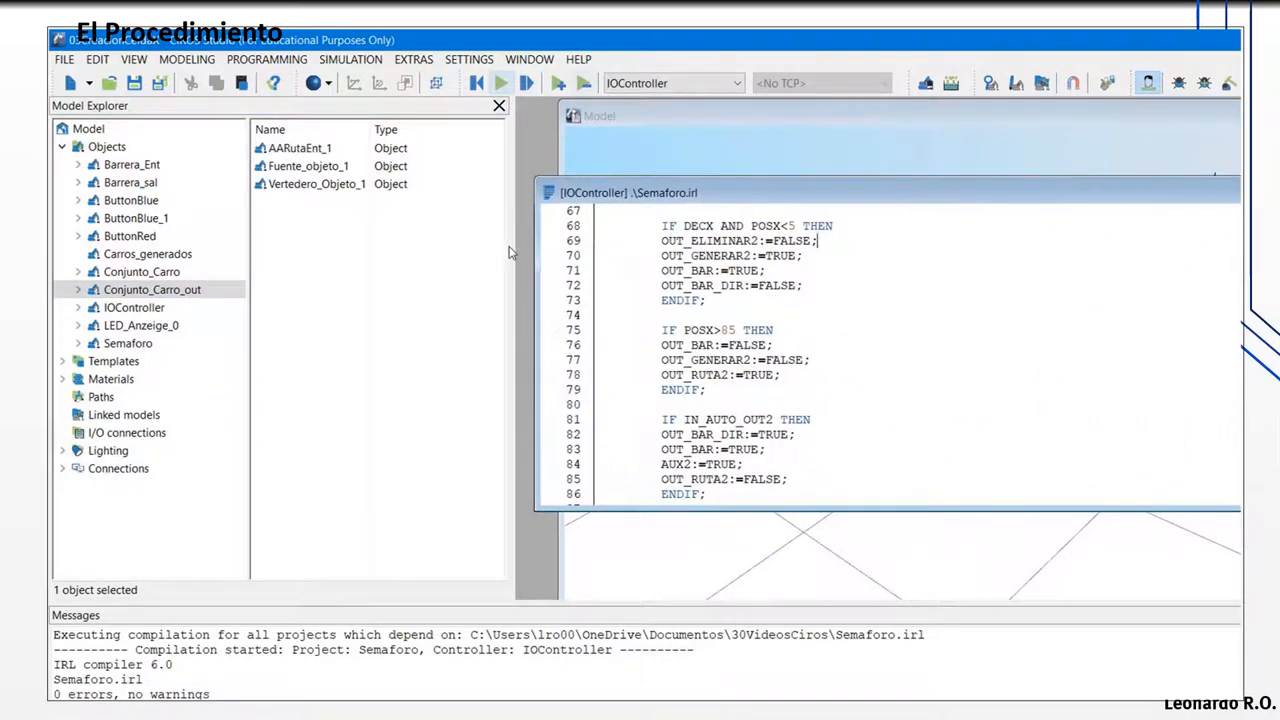
pyautogui.moveTo(510, 252); pyautogui.dragTo(341, 250)
pyautogui.scroll(7, 633, 352)
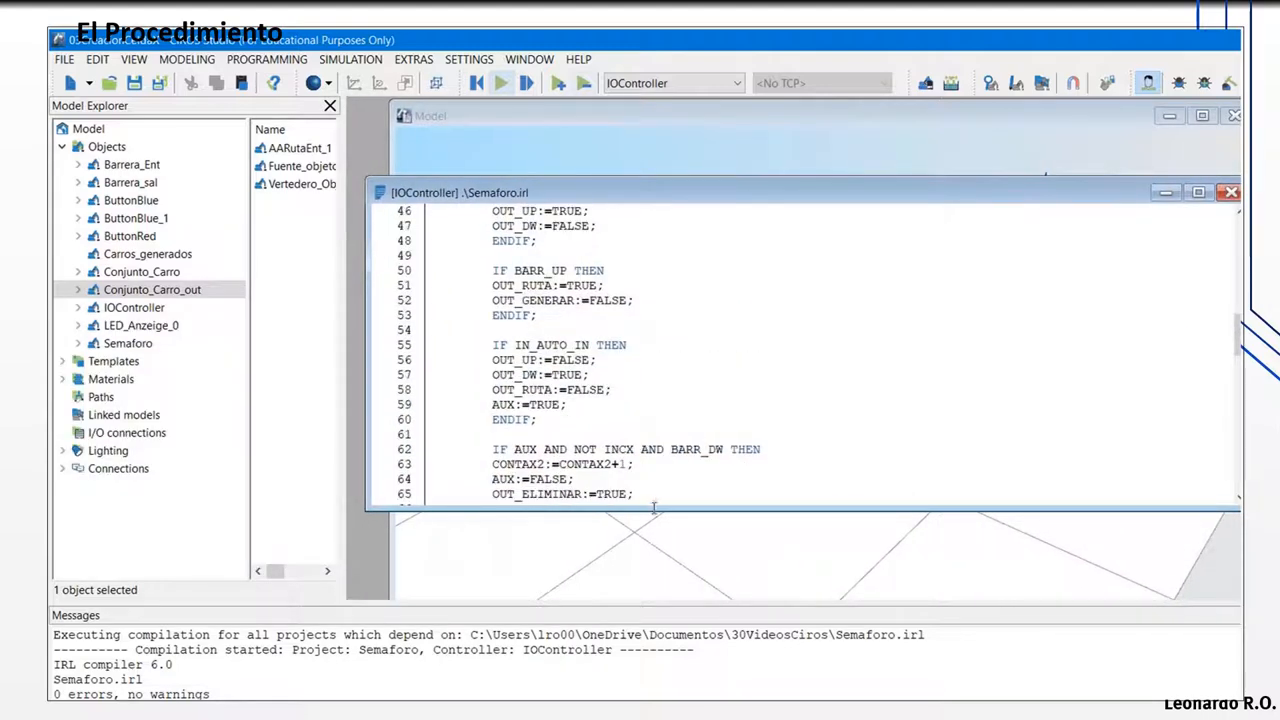
pyautogui.moveTo(654, 507); pyautogui.dragTo(654, 598)
pyautogui.scroll(5, 645, 450)
pyautogui.scroll(-2, 618, 393)
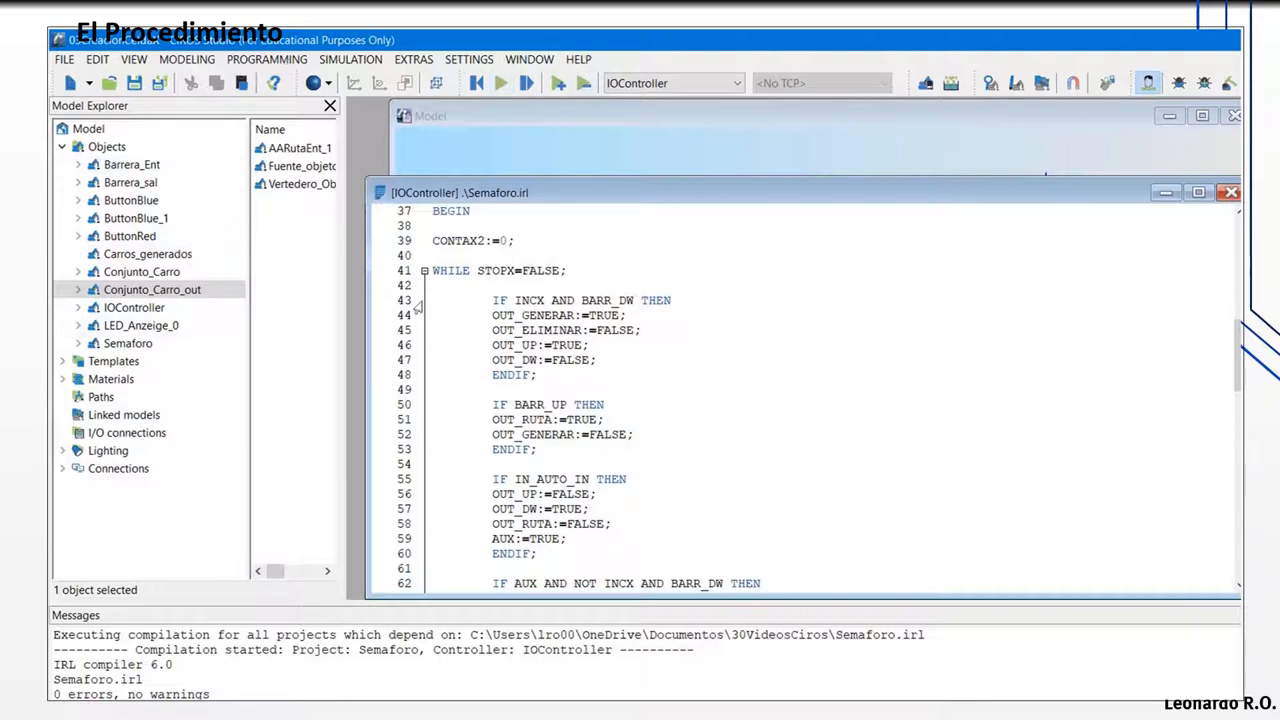
# Step: Review the control logic in Semaforo.irl from the INCX entry condition through the POSX>85 and IN_AUTO_OUT2 exit conditions
pyautogui.moveTo(490, 315); pyautogui.dragTo(626, 315)
pyautogui.click(597, 361)
pyautogui.moveTo(491, 300); pyautogui.dragTo(537, 374)
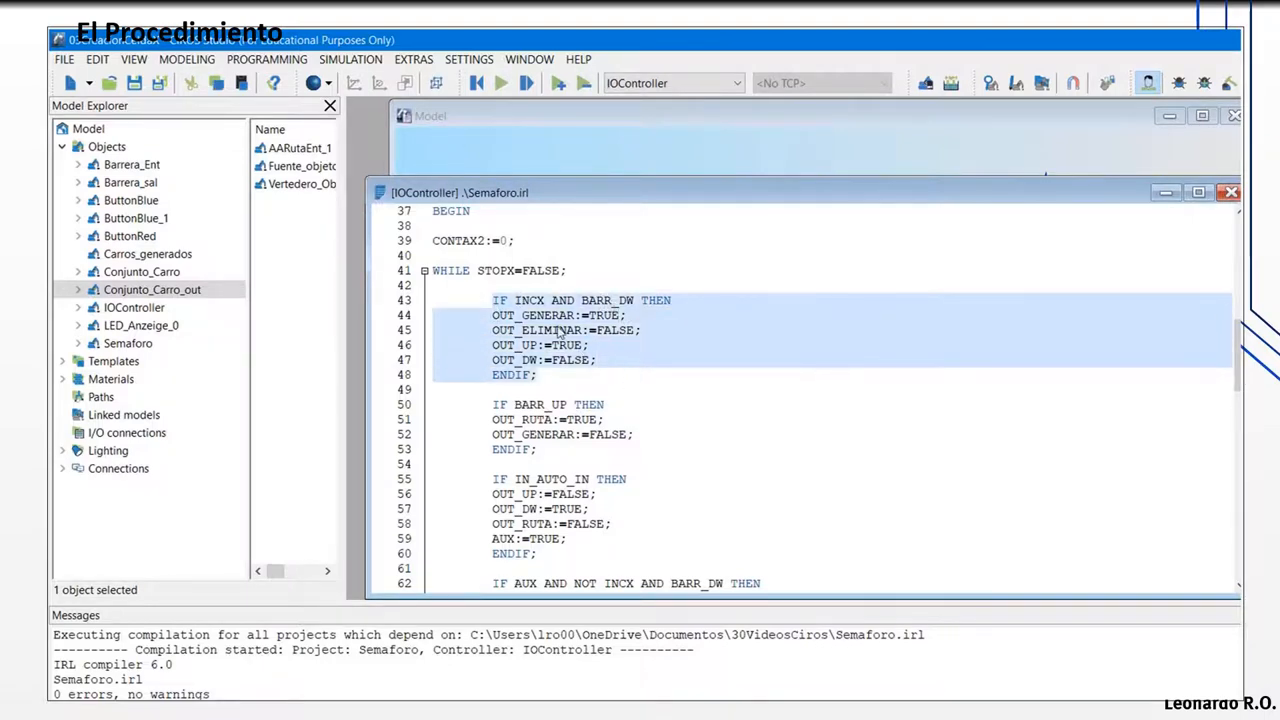
pyautogui.scroll(-1, 526, 314)
pyautogui.scroll(-4, 524, 372)
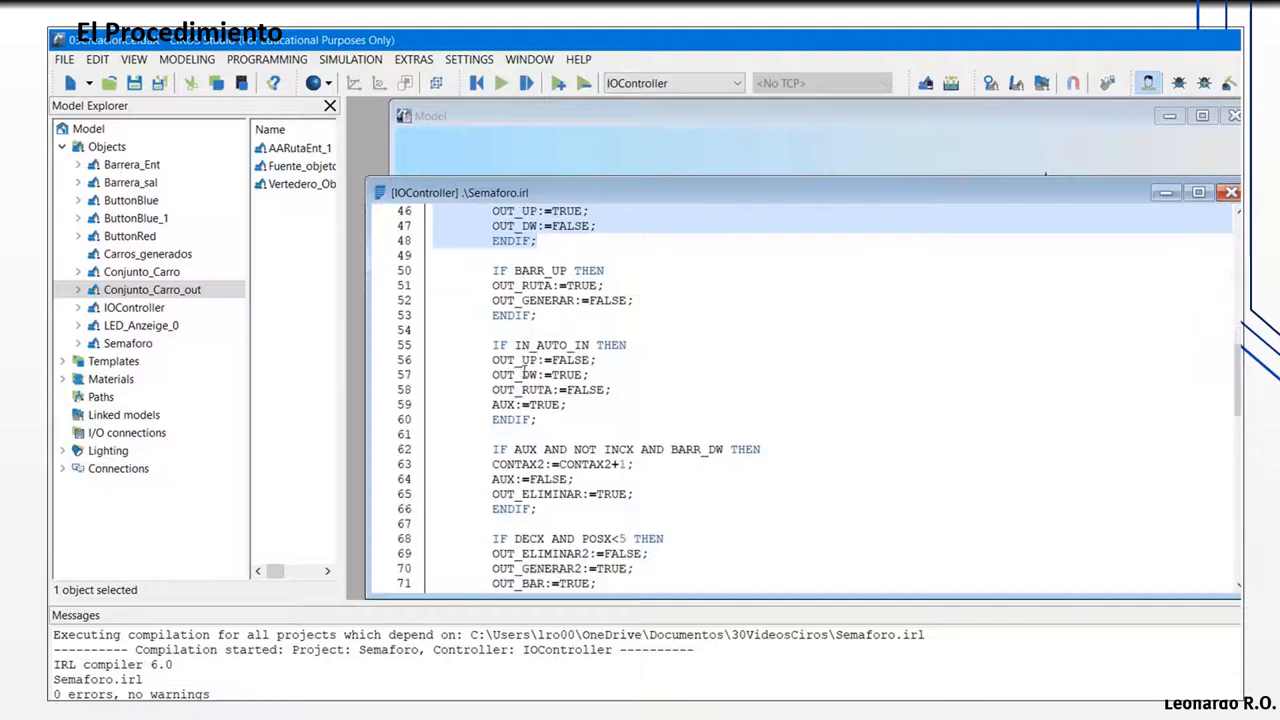
pyautogui.scroll(-4, 533, 388)
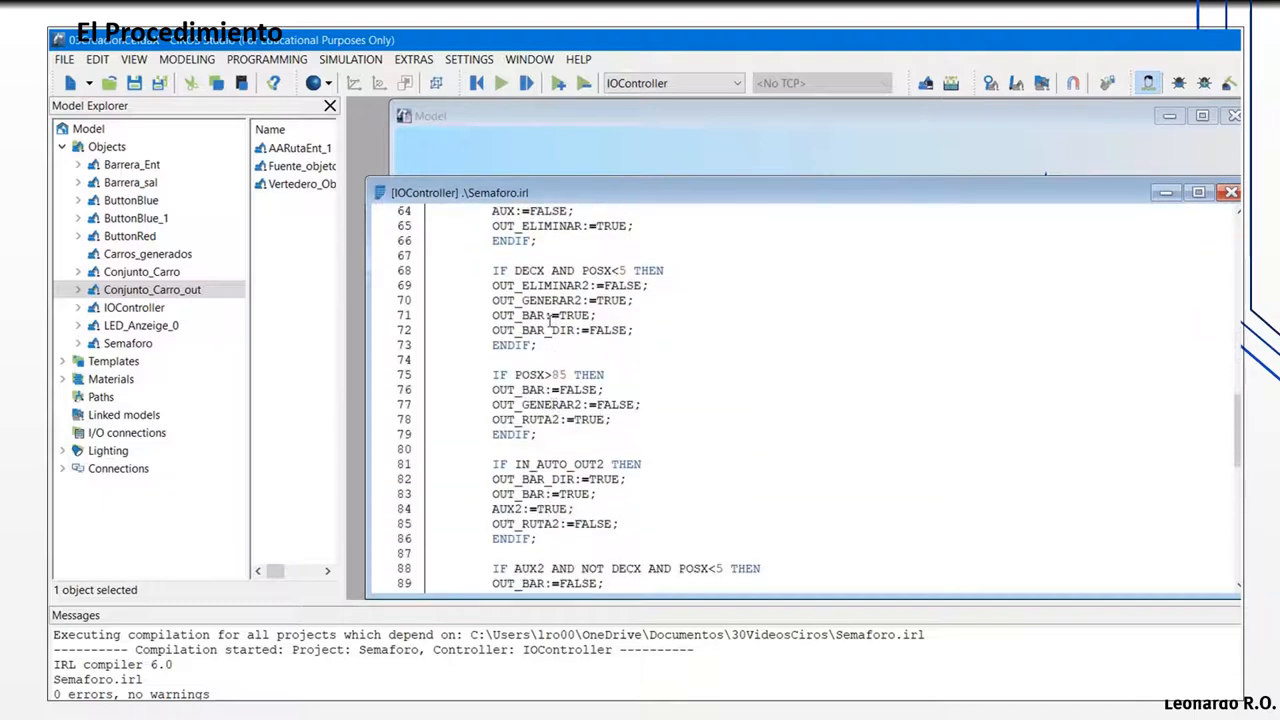
pyautogui.scroll(-1, 525, 345)
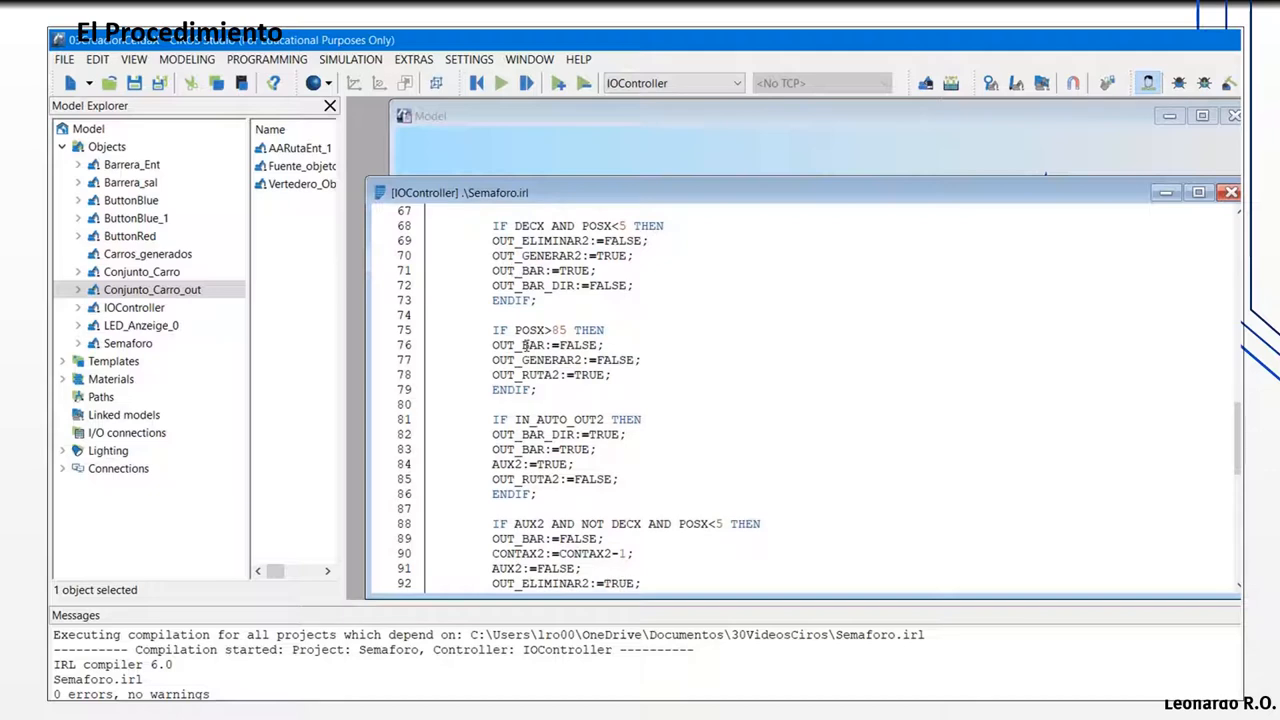
pyautogui.moveTo(486, 328); pyautogui.dragTo(620, 329)
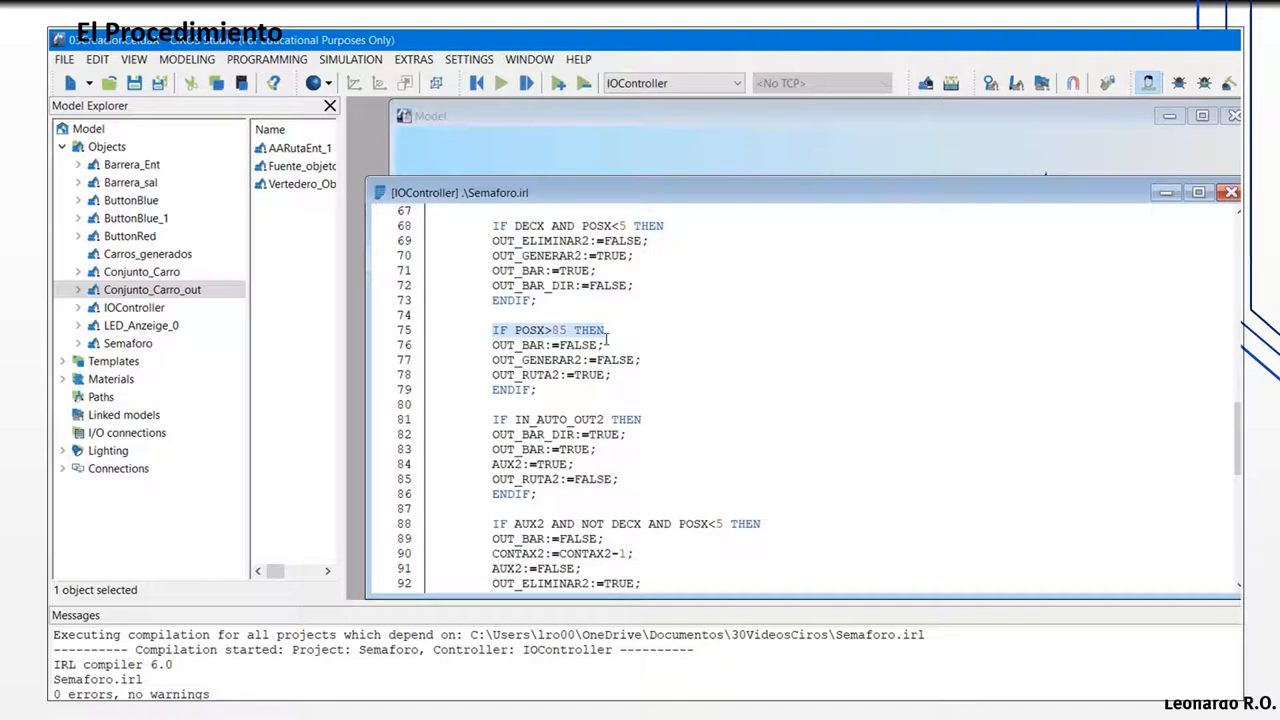
pyautogui.moveTo(615, 344)
pyautogui.mouseDown()
pyautogui.moveTo(480, 344)
pyautogui.moveTo(616, 343)
pyautogui.mouseUp()
pyautogui.click(490, 374)
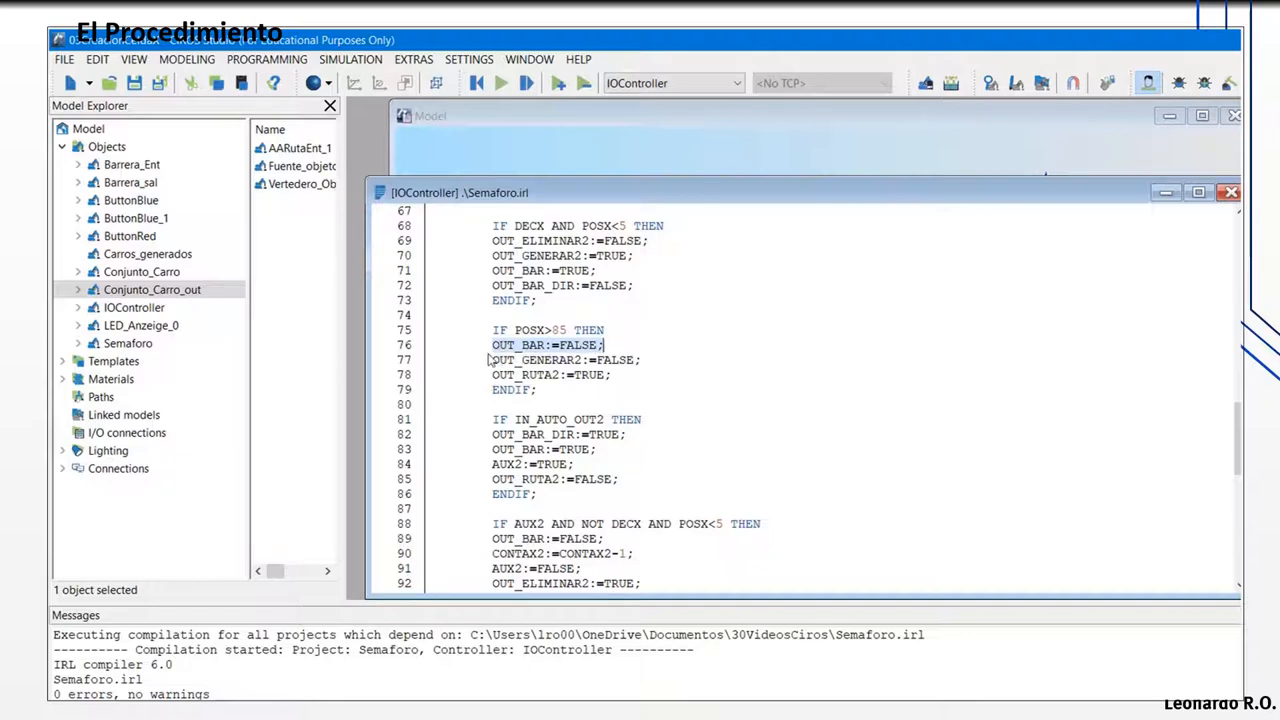
pyautogui.click(530, 420)
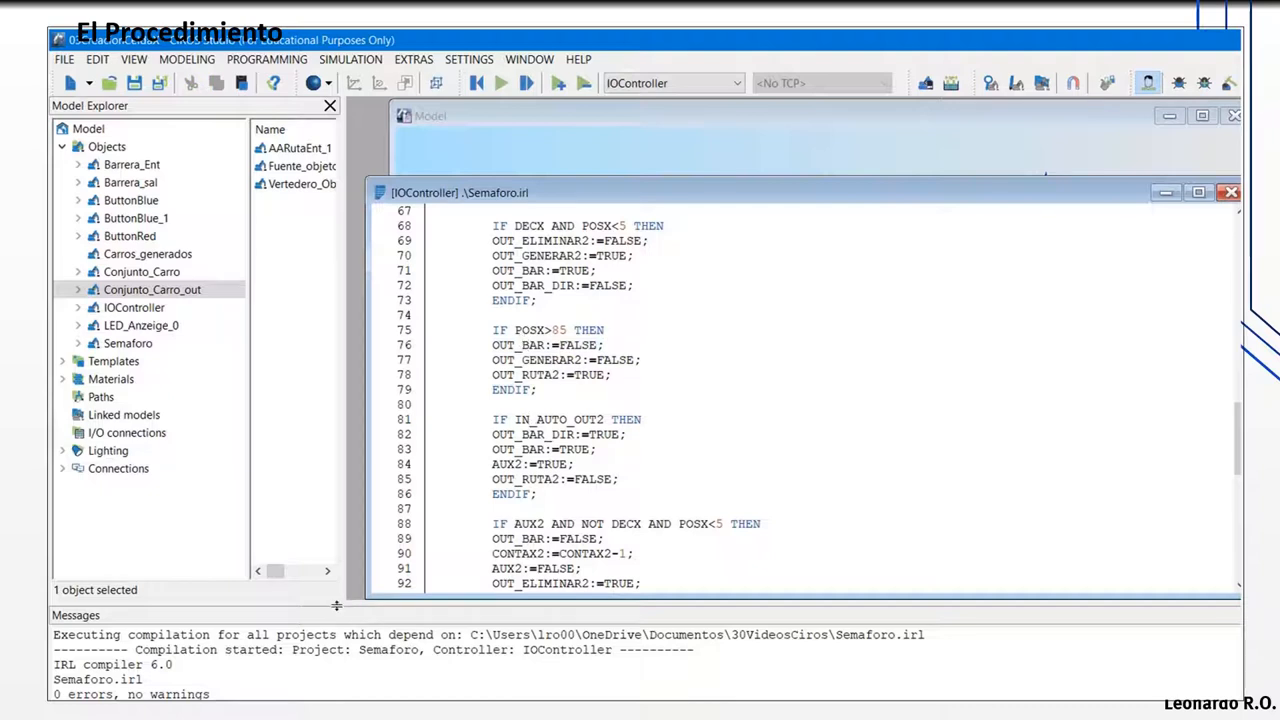
# Step: Resize the Messages area so the complete compilation report can be read
pyautogui.moveTo(337, 600); pyautogui.dragTo(337, 596)
pyautogui.moveTo(281, 560); pyautogui.dragTo(281, 320)
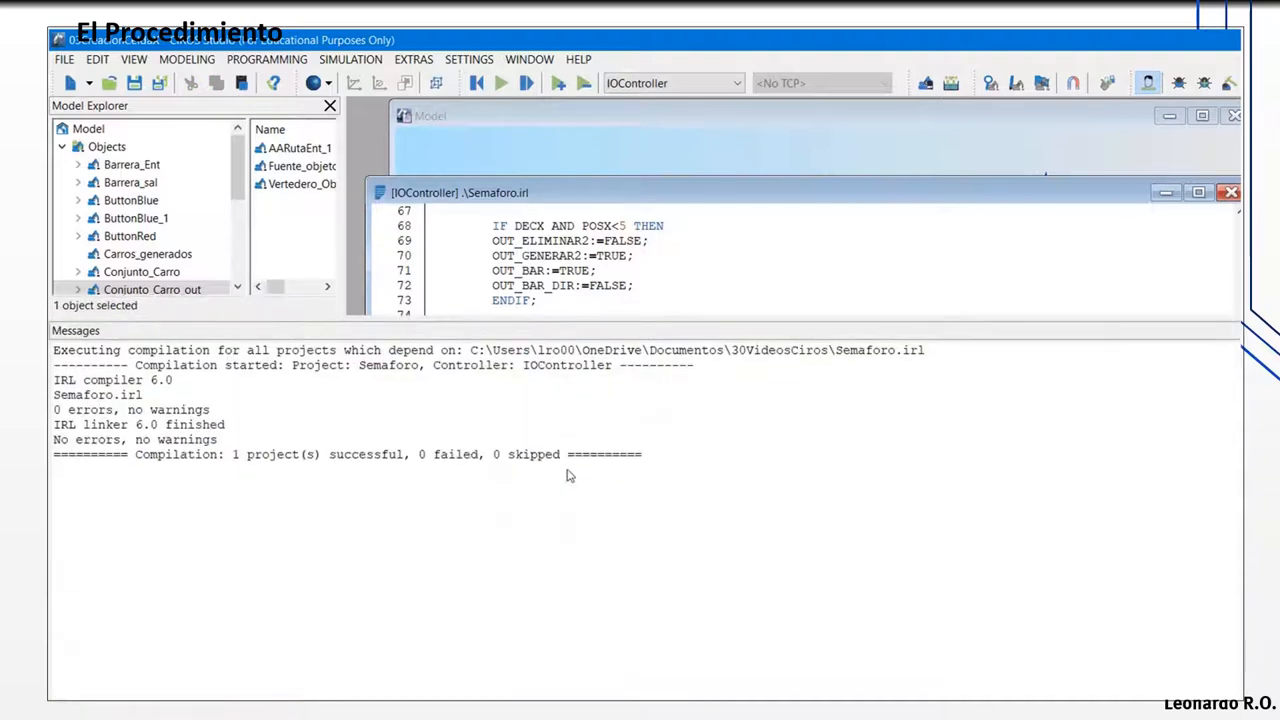
pyautogui.moveTo(372, 324); pyautogui.dragTo(372, 548)
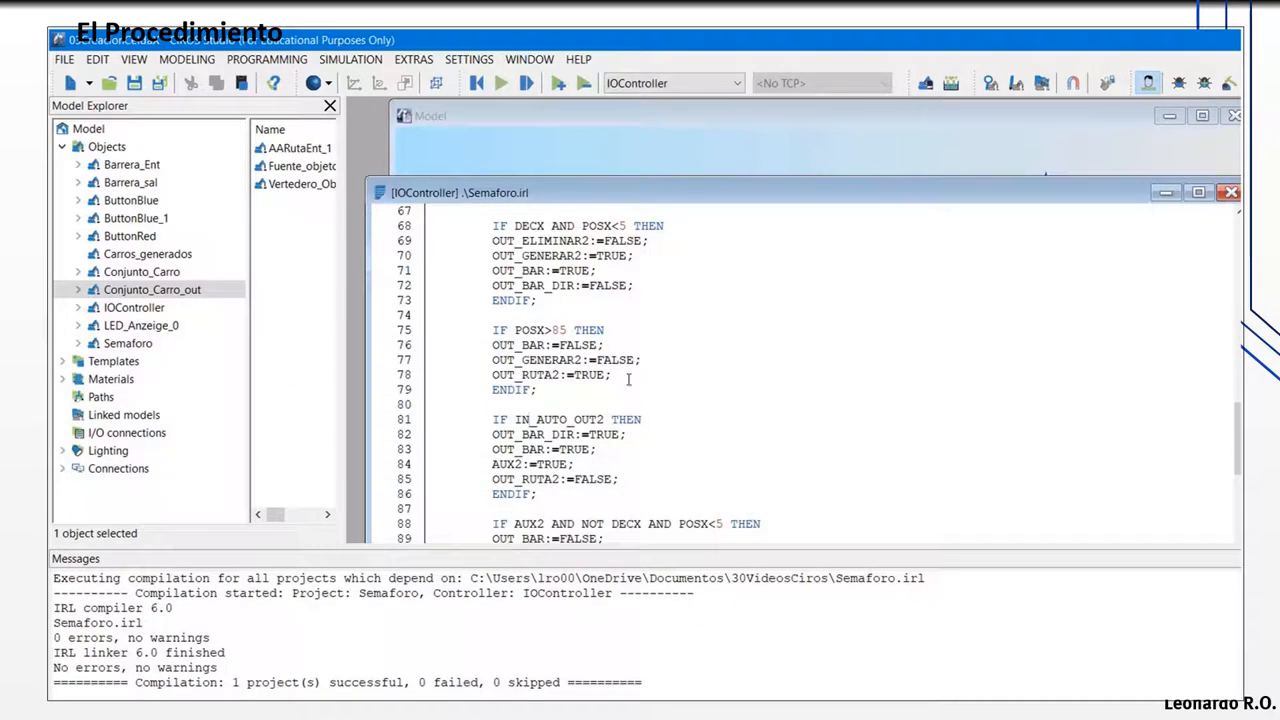
# Step: Bring the model forward, start the simulation and operate the blue button nearest the traffic light to test car entry
pyautogui.click(487, 134)
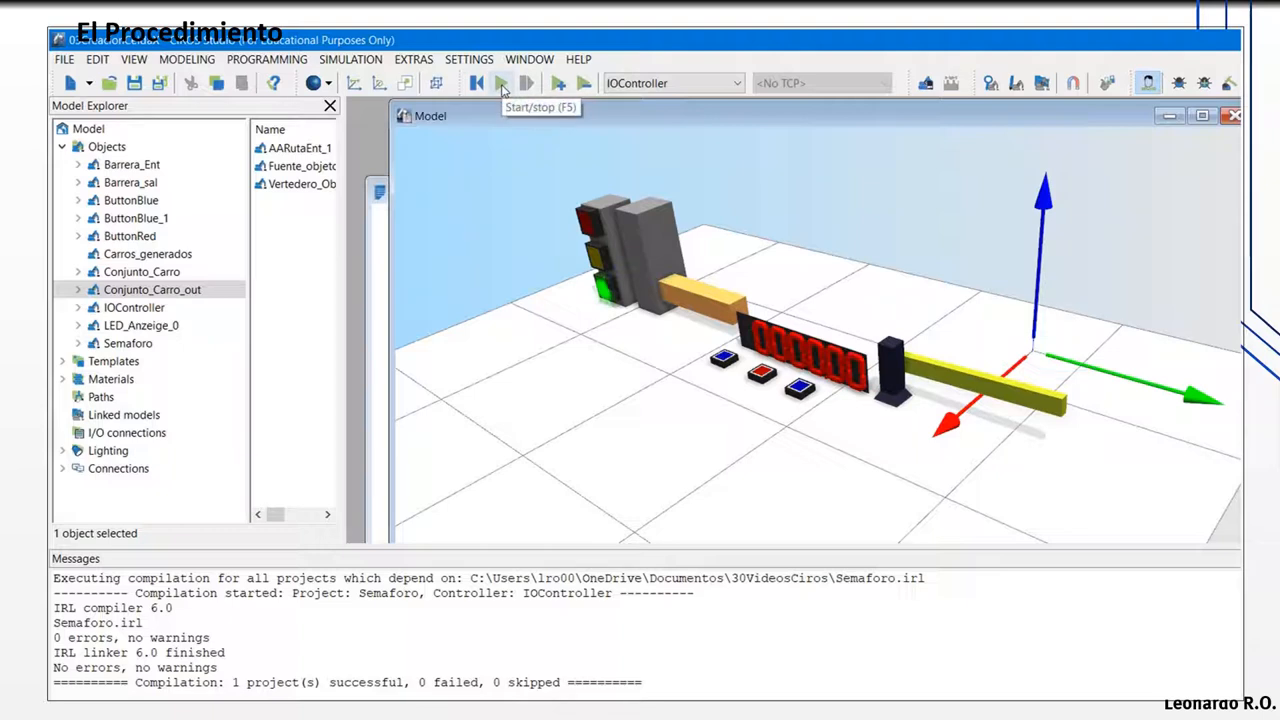
pyautogui.click(502, 84)
pyautogui.click(108, 146)
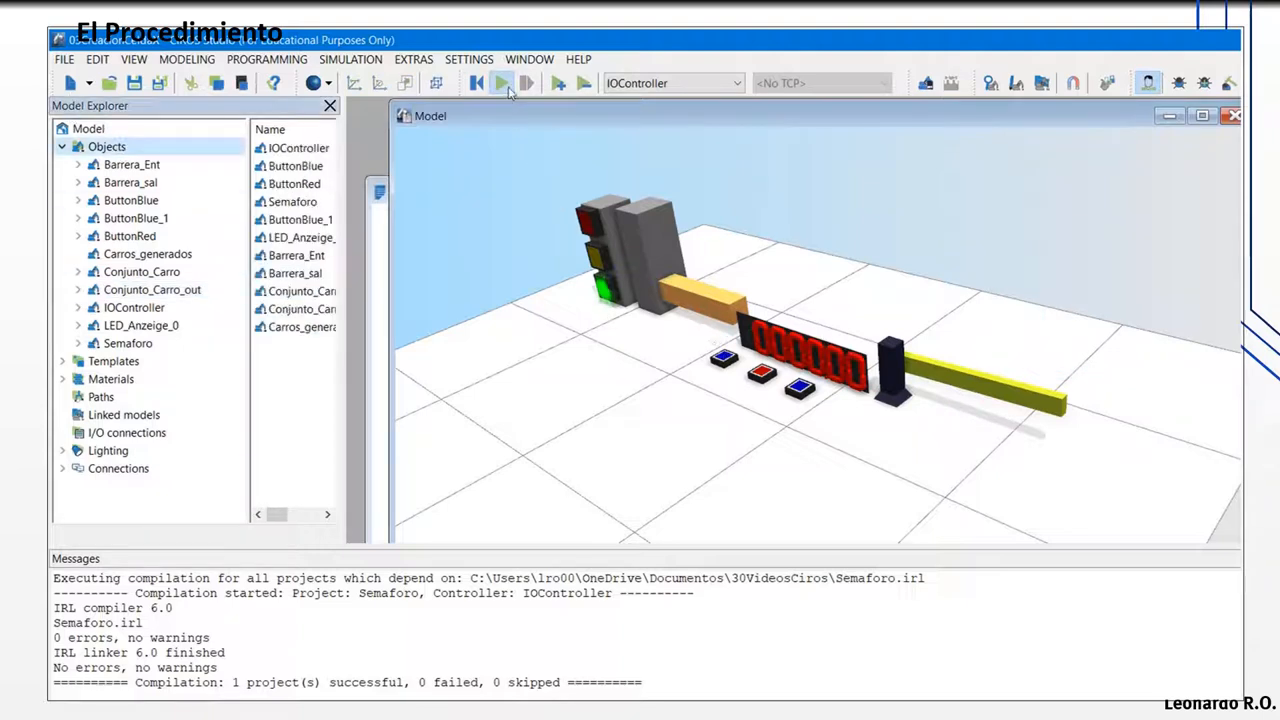
pyautogui.click(726, 360)
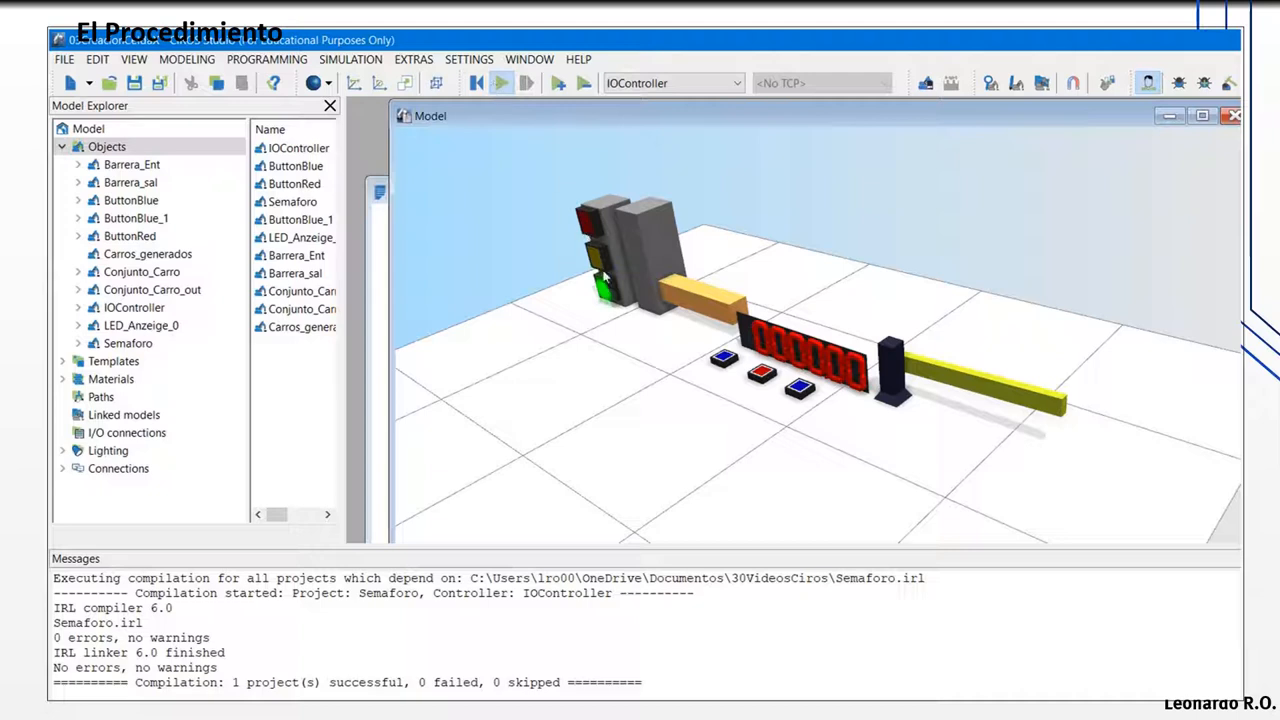
pyautogui.click(727, 362)
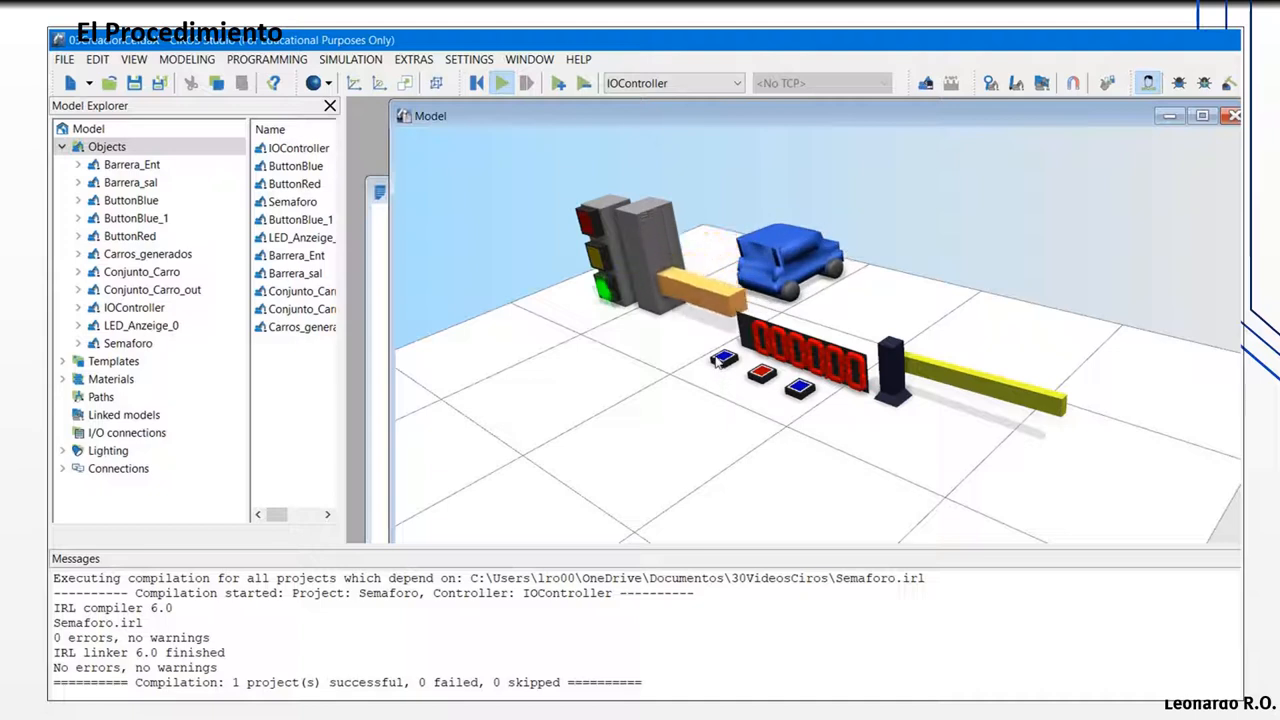
pyautogui.click(722, 362)
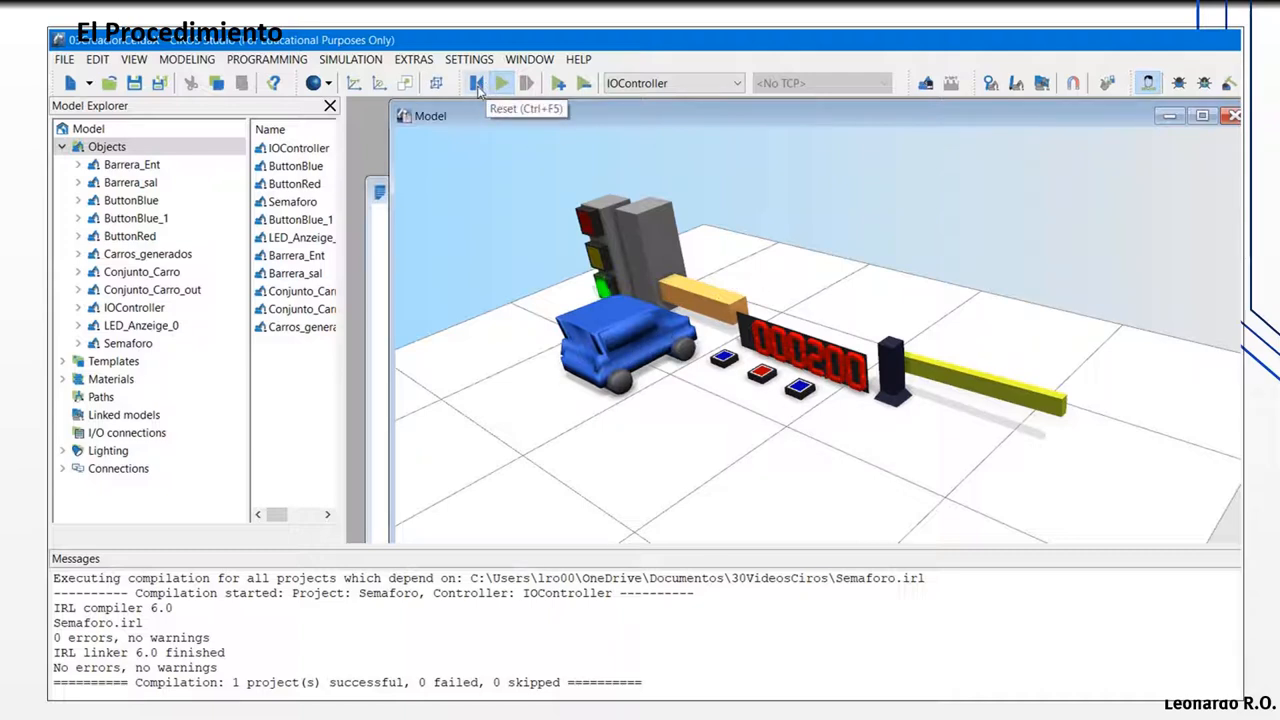
# Step: Compare the entry and exit conditions in Semaforo.irl with the running model, going back to the INCX block
pyautogui.click(380, 198)
pyautogui.click(740, 330)
pyautogui.scroll(4, 585, 316)
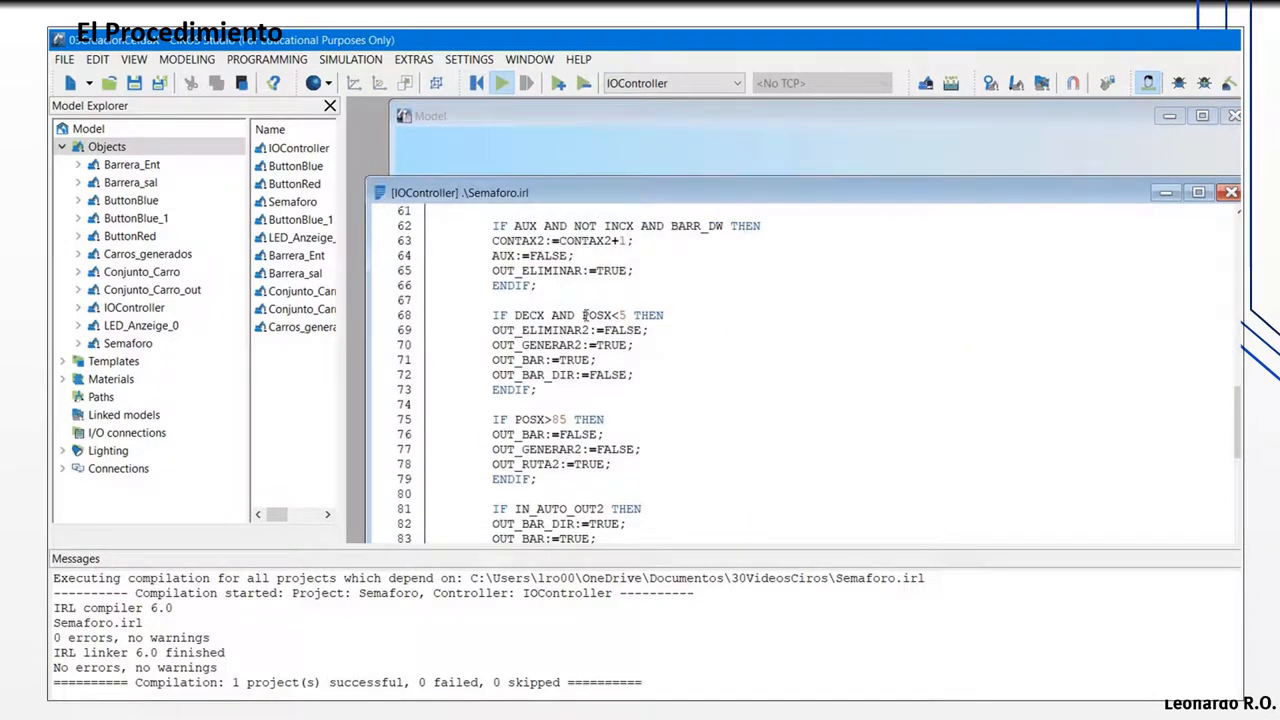
pyautogui.scroll(-3, 628, 347)
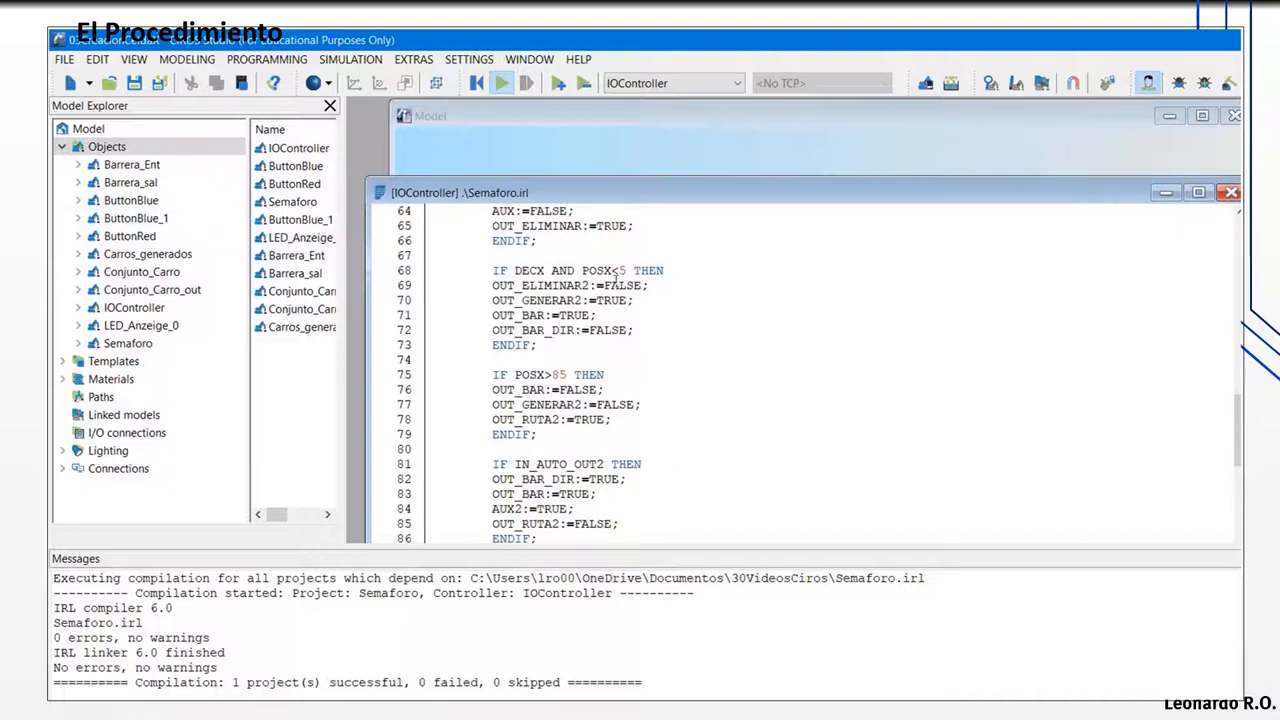
pyautogui.scroll(2, 535, 272)
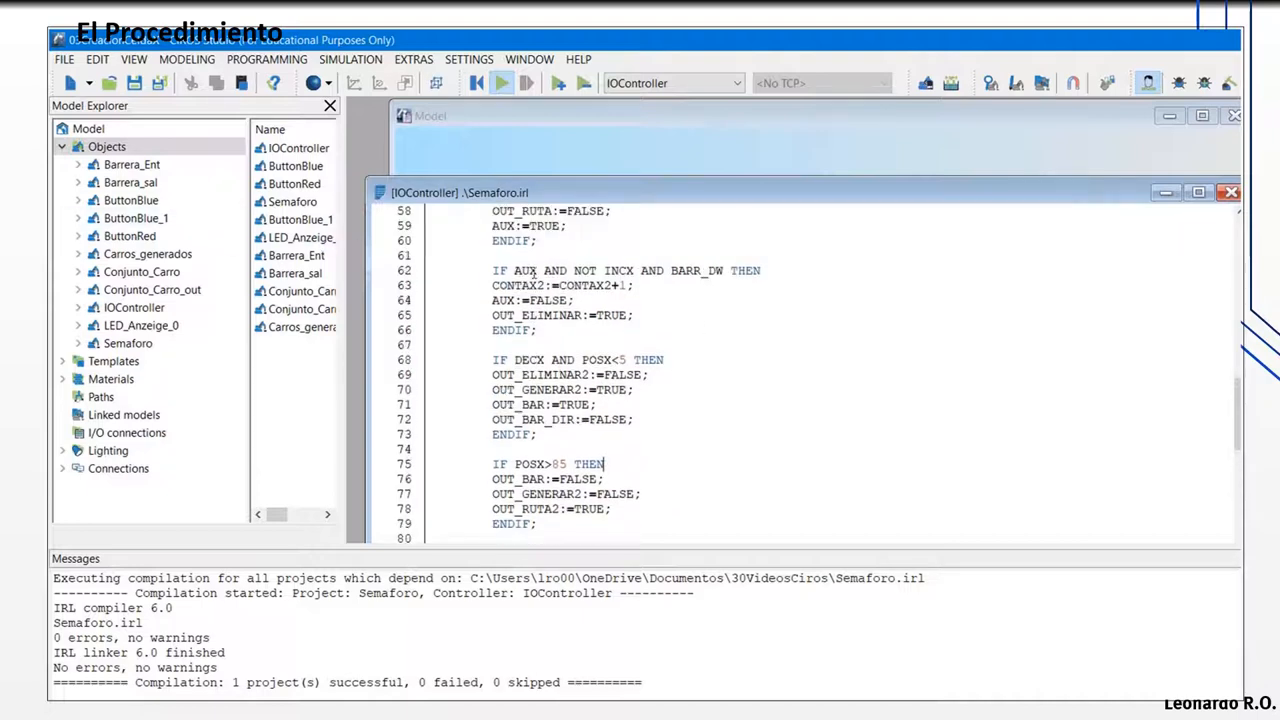
pyautogui.scroll(2, 535, 272)
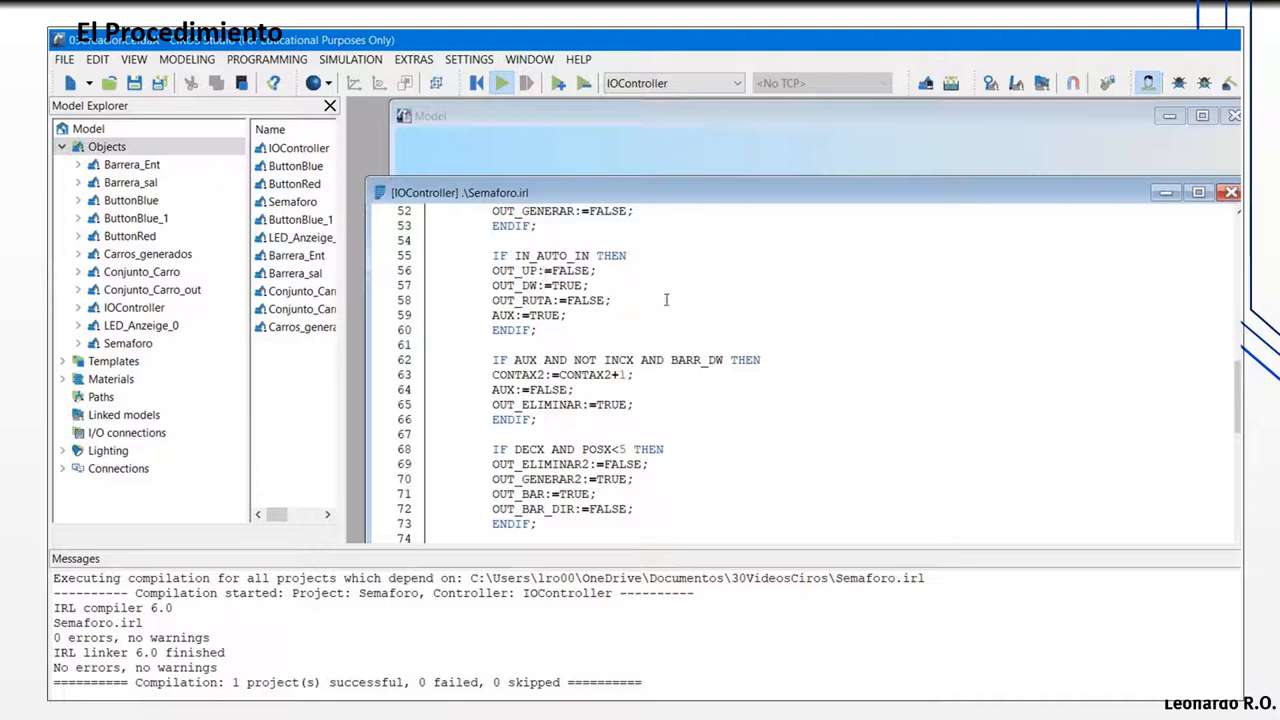
pyautogui.click(606, 158)
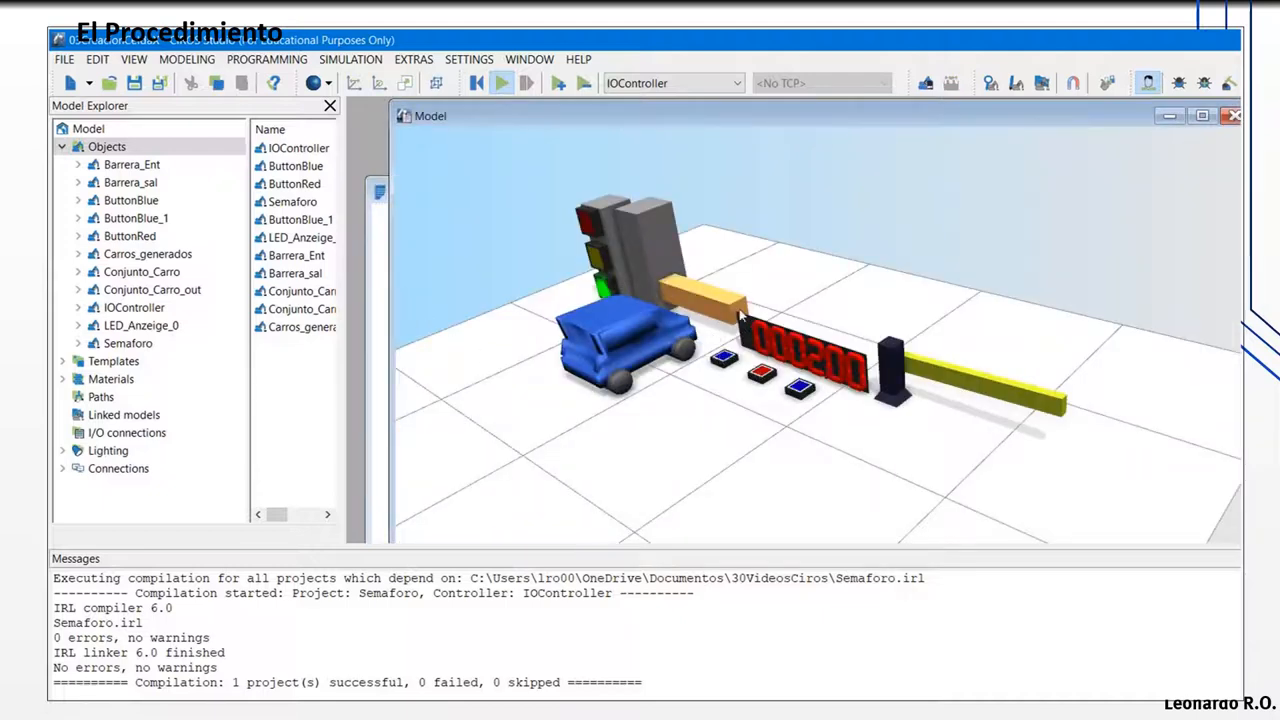
pyautogui.click(380, 311)
pyautogui.scroll(5, 684, 347)
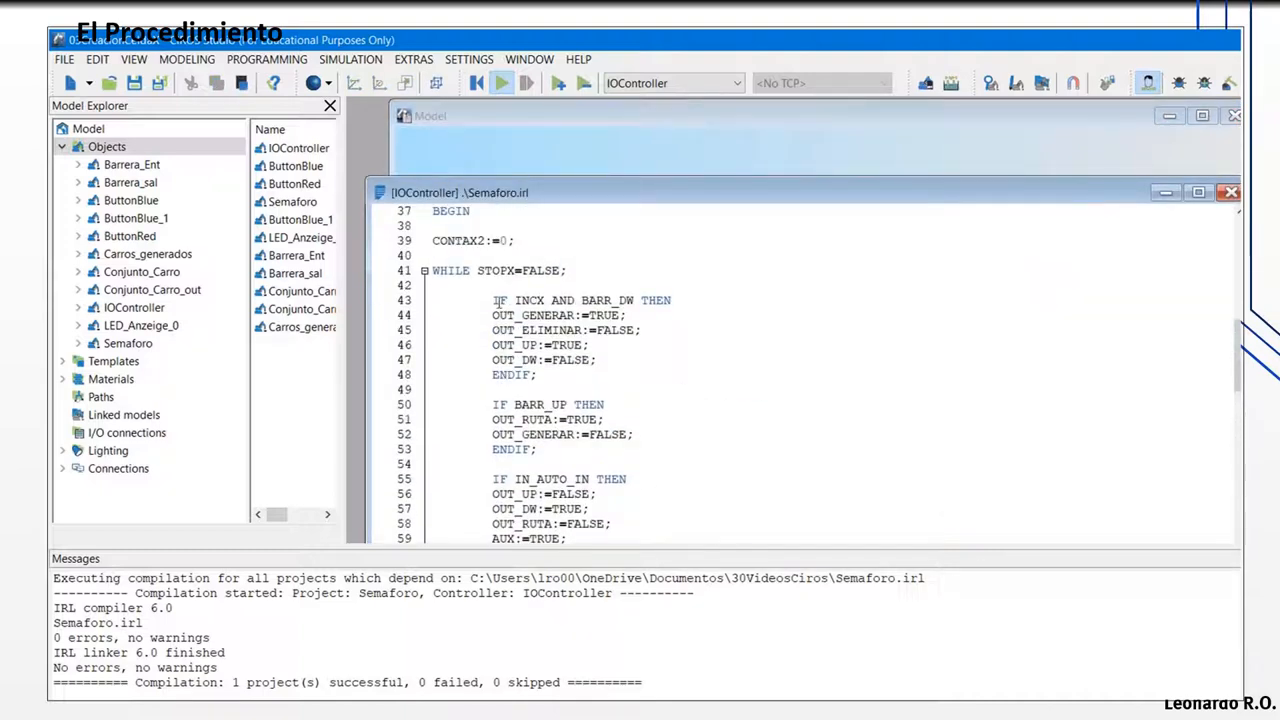
# Step: Examine the IF INCX AND BARR_DW THEN entry condition in Semaforo.irl and bring the model back to the front
pyautogui.moveTo(493, 300); pyautogui.dragTo(619, 300)
pyautogui.click(633, 300)
pyautogui.click(594, 160)
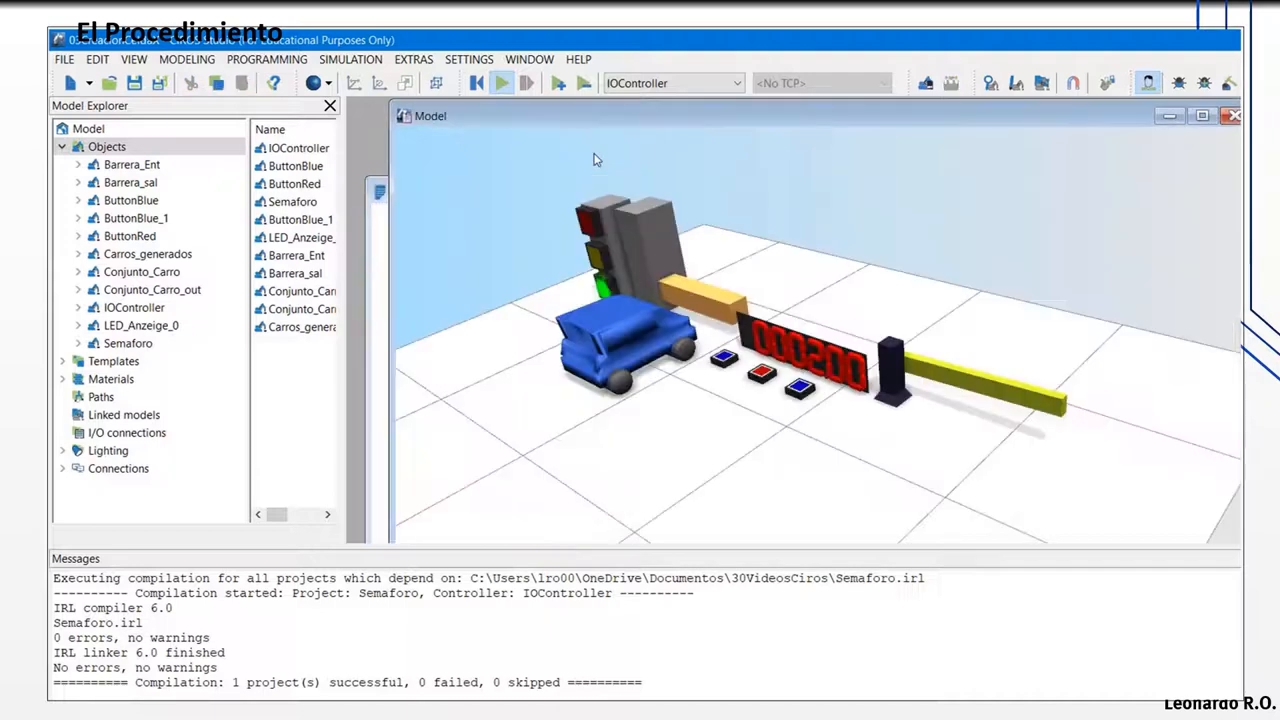
# Step: Reset and restart the simulation, and let three cars enter with the blue button nearest the traffic light
pyautogui.click(476, 83)
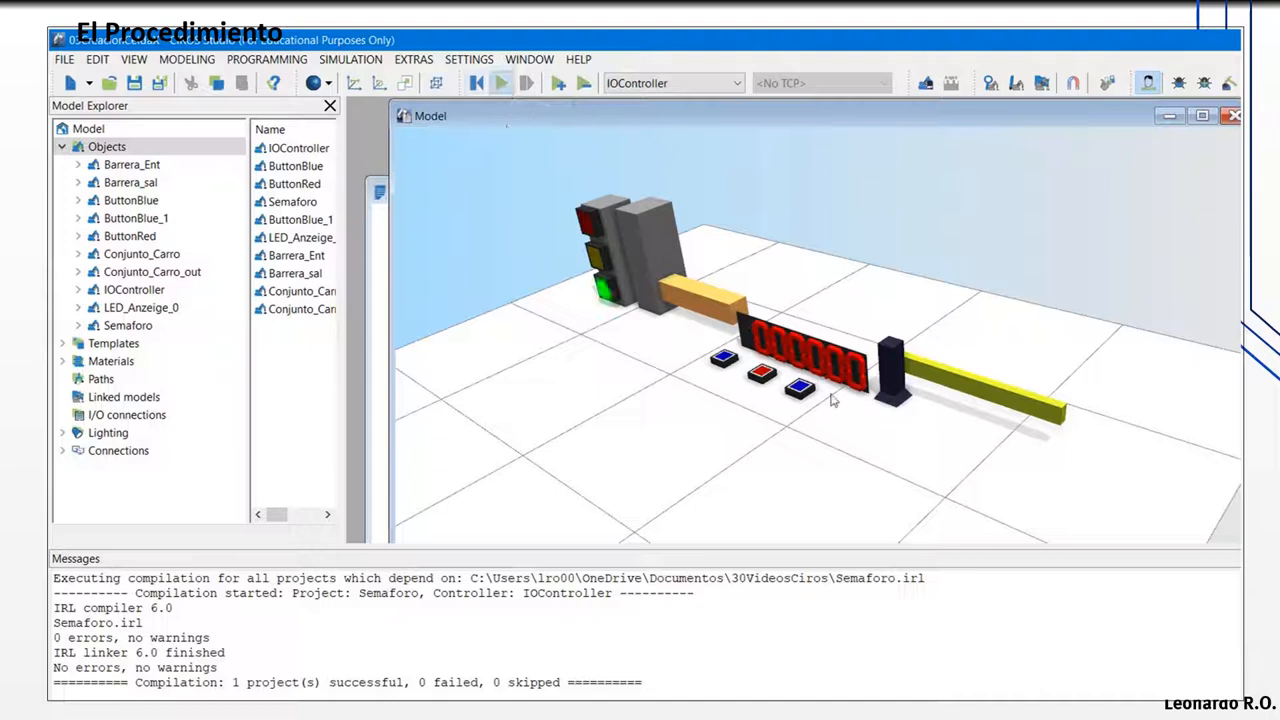
pyautogui.click(720, 359)
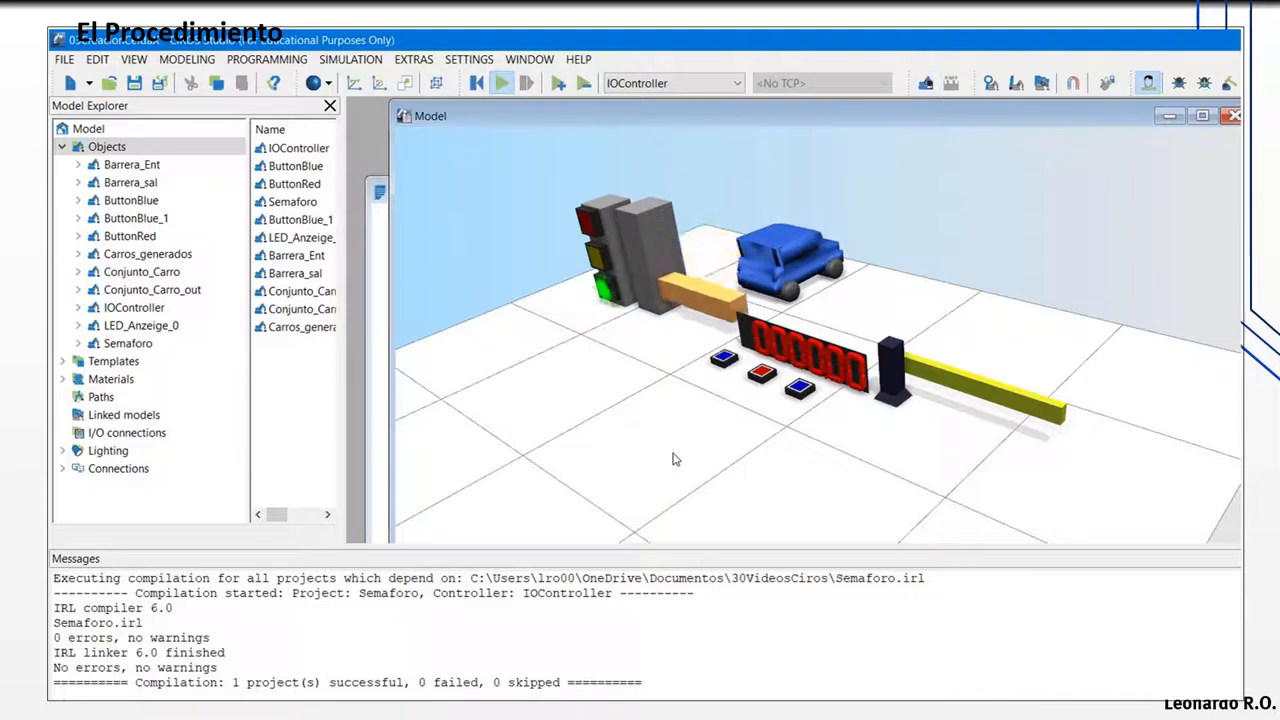
pyautogui.click(723, 359)
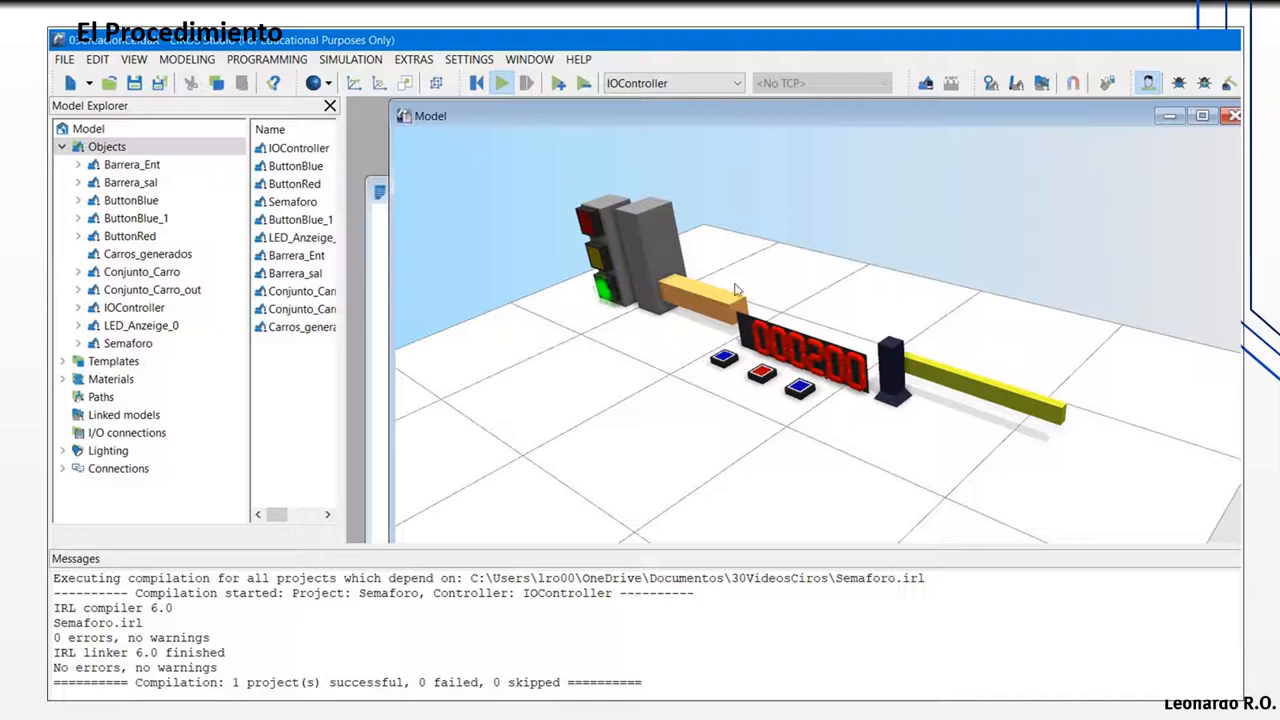
pyautogui.click(722, 360)
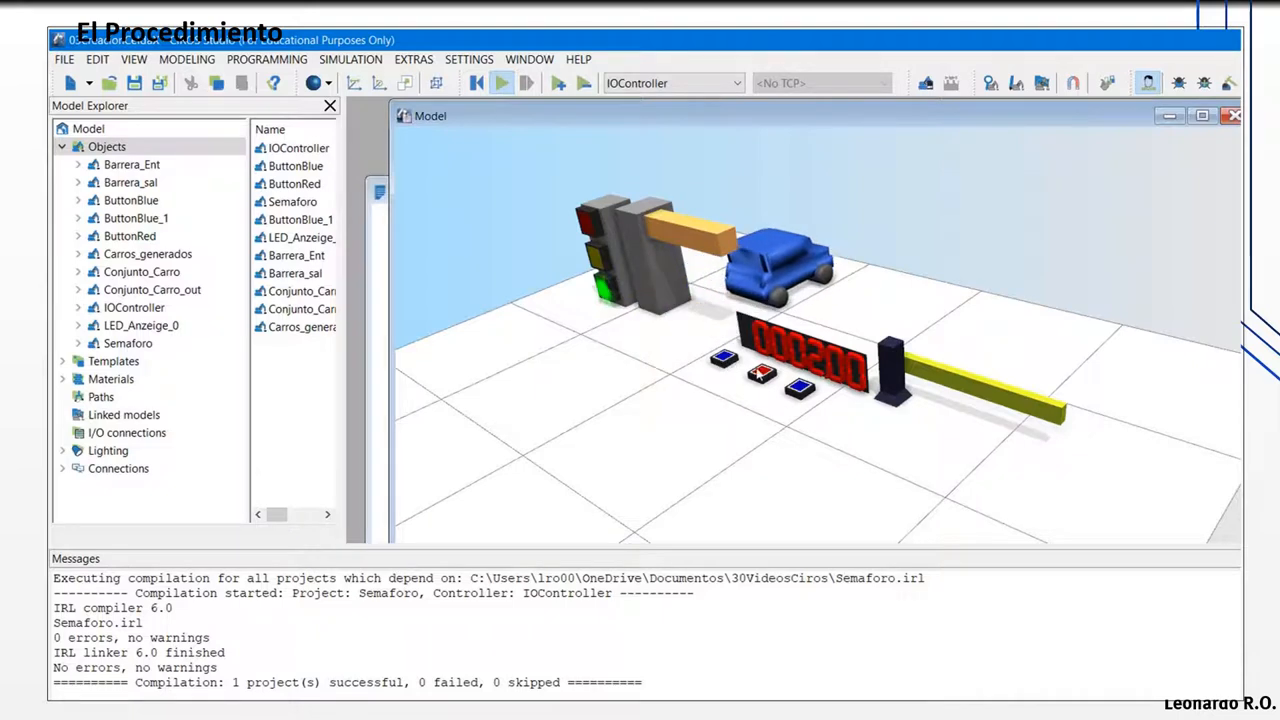
# Step: Test car exits with the blue button nearest the yellow barrier until the parking is empty, and reset the simulation
pyautogui.click(800, 390)
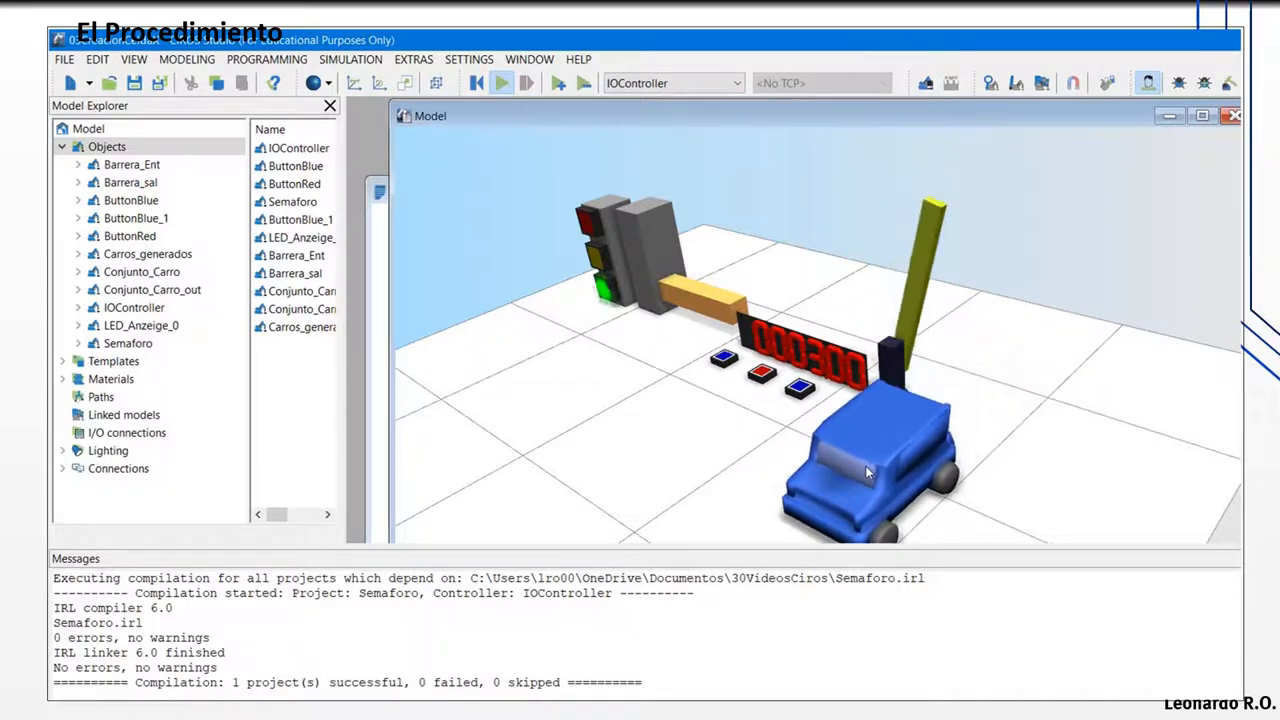
pyautogui.click(801, 393)
pyautogui.scroll(-2, 801, 396)
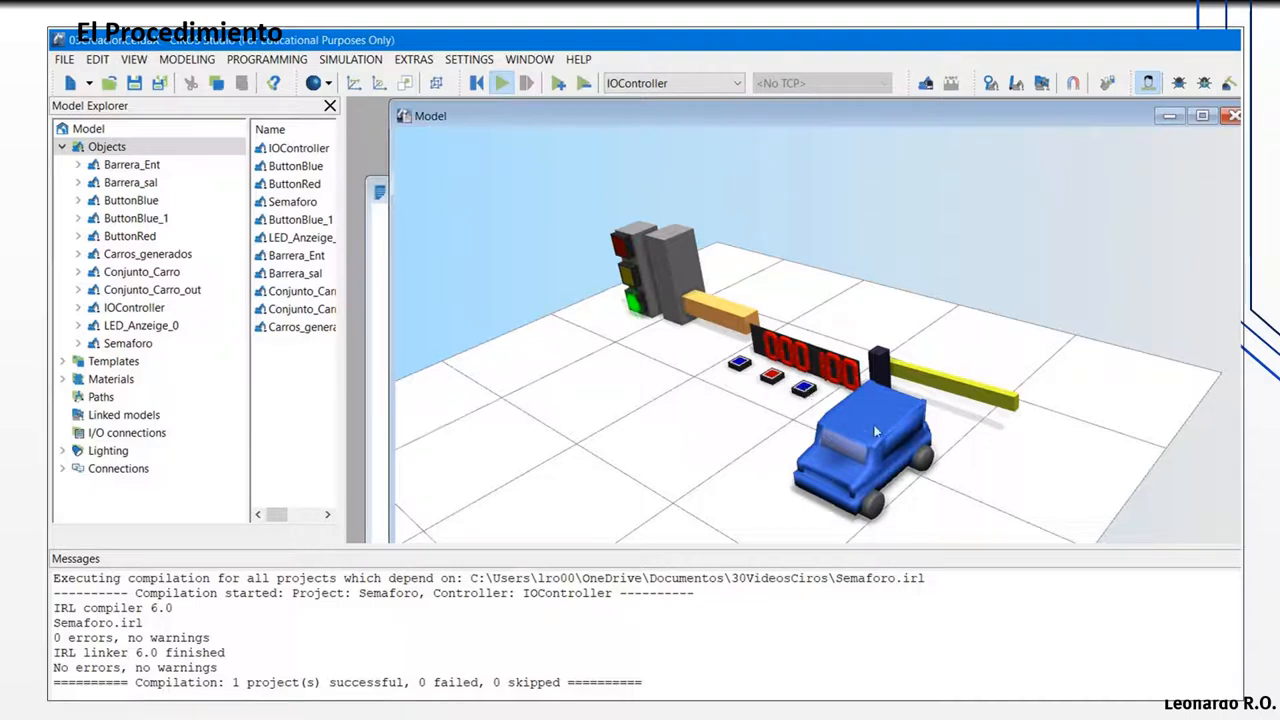
pyautogui.moveTo(831, 481); pyautogui.dragTo(755, 457, button='middle')
pyautogui.scroll(3, 755, 457)
pyautogui.moveTo(659, 458); pyautogui.dragTo(734, 470, button='middle')
pyautogui.scroll(2, 763, 465)
pyautogui.scroll(-2, 718, 455)
pyautogui.scroll(-1, 720, 459)
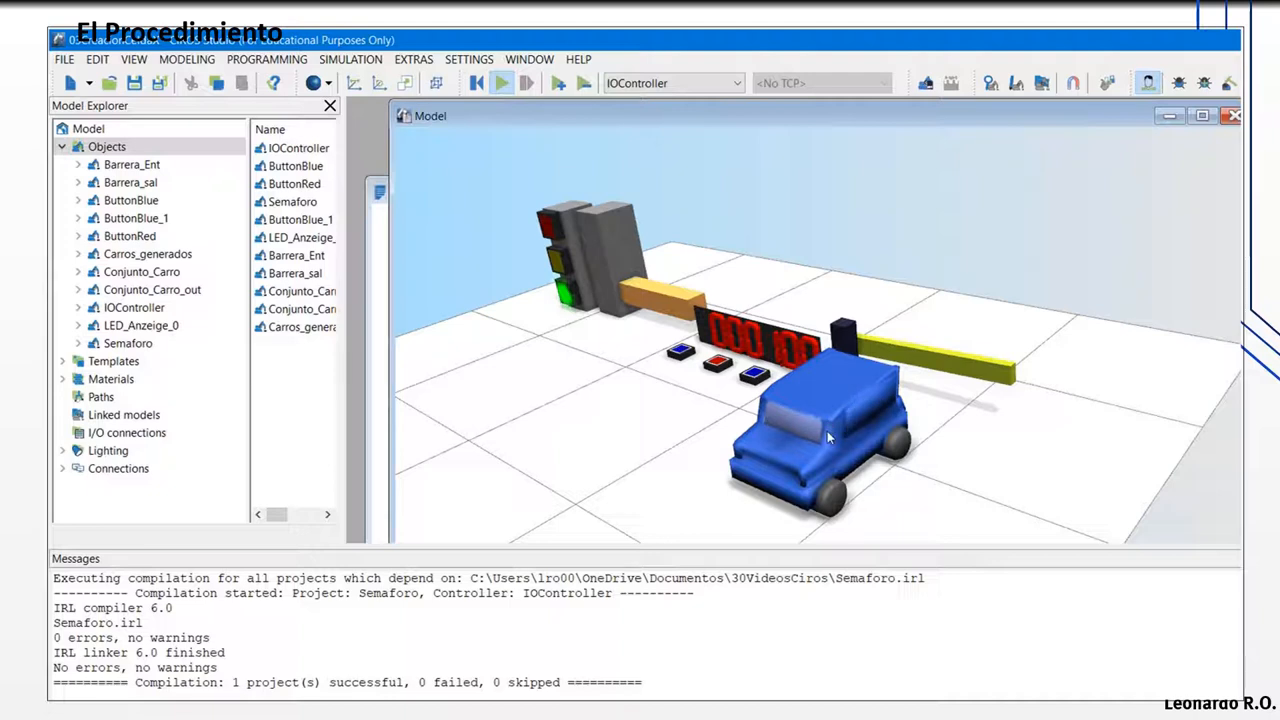
pyautogui.click(755, 378)
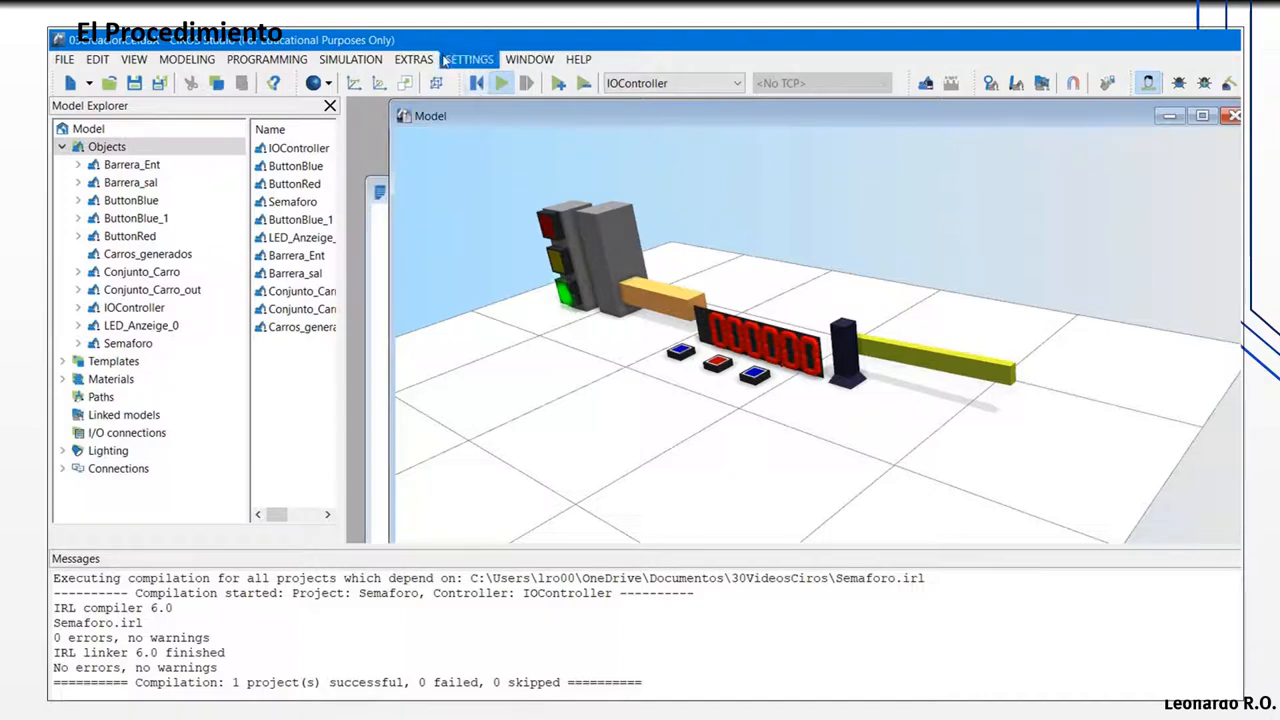
pyautogui.click(477, 83)
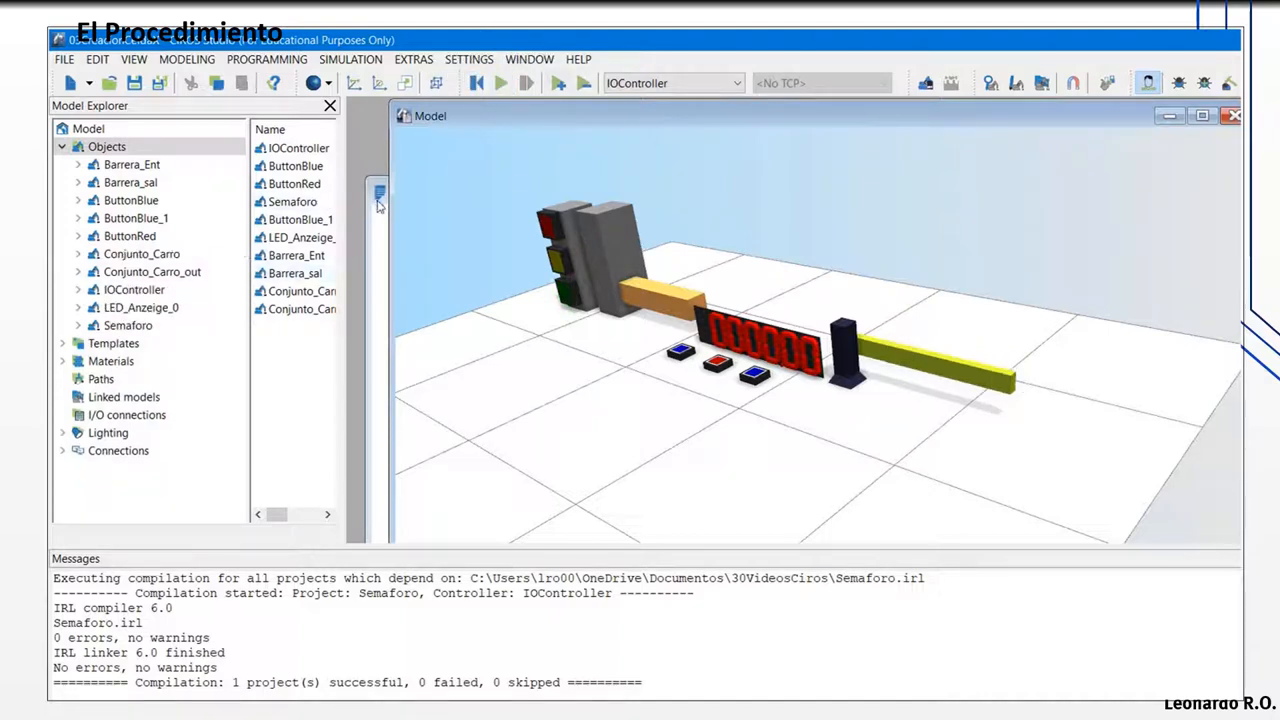
# Step: Widen the Model Explorer and expand Conjunto_Carro_out down to the contents of Vertedero_Objeto_1
pyautogui.moveTo(344, 195); pyautogui.dragTo(458, 190)
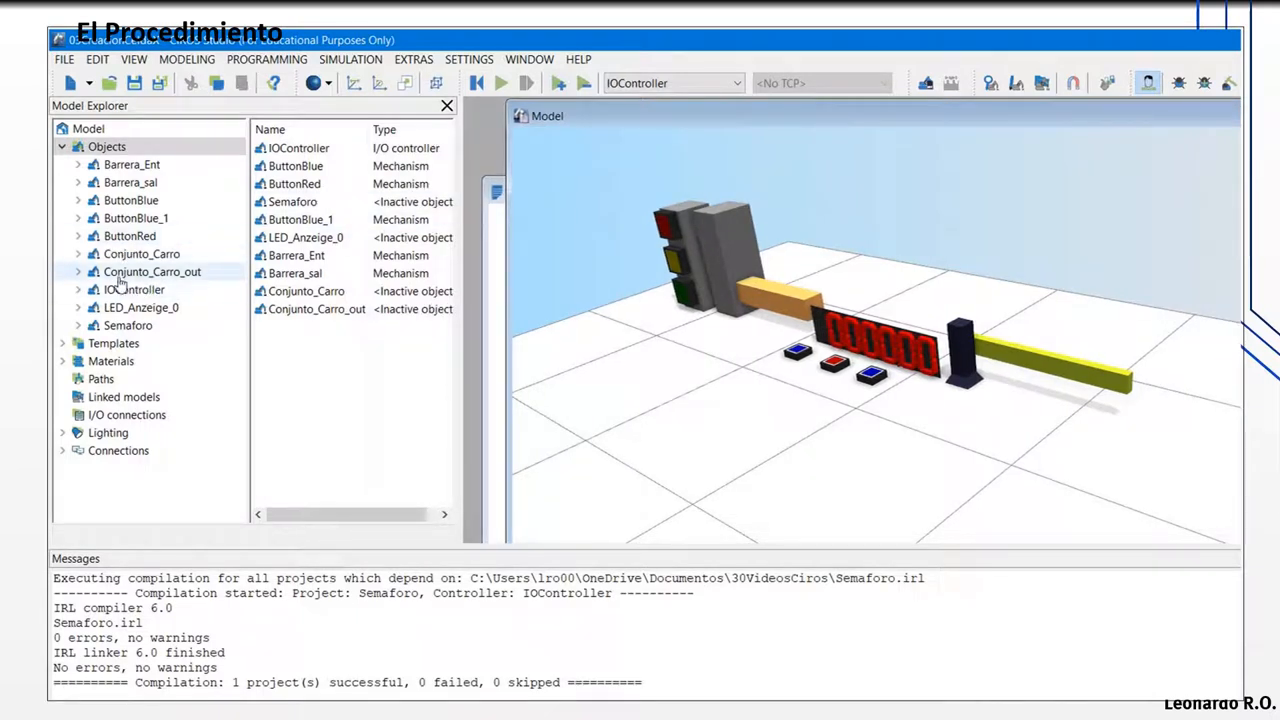
pyautogui.click(78, 272)
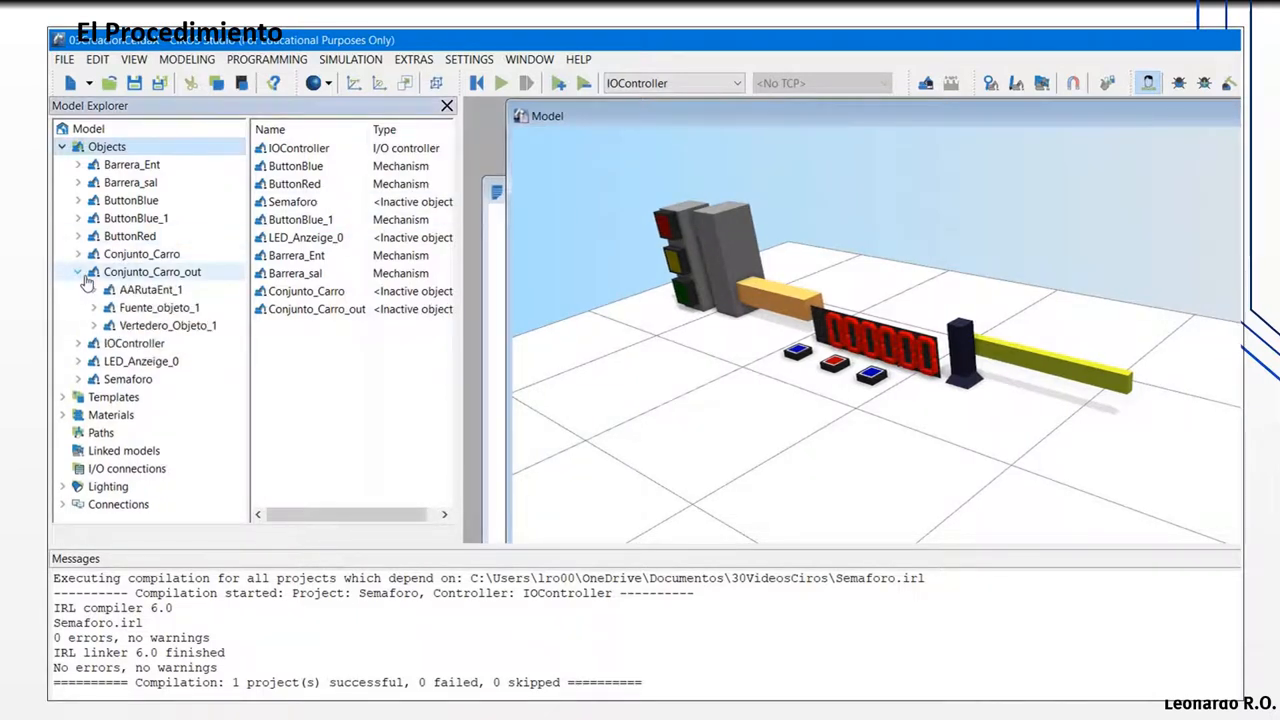
pyautogui.click(157, 329)
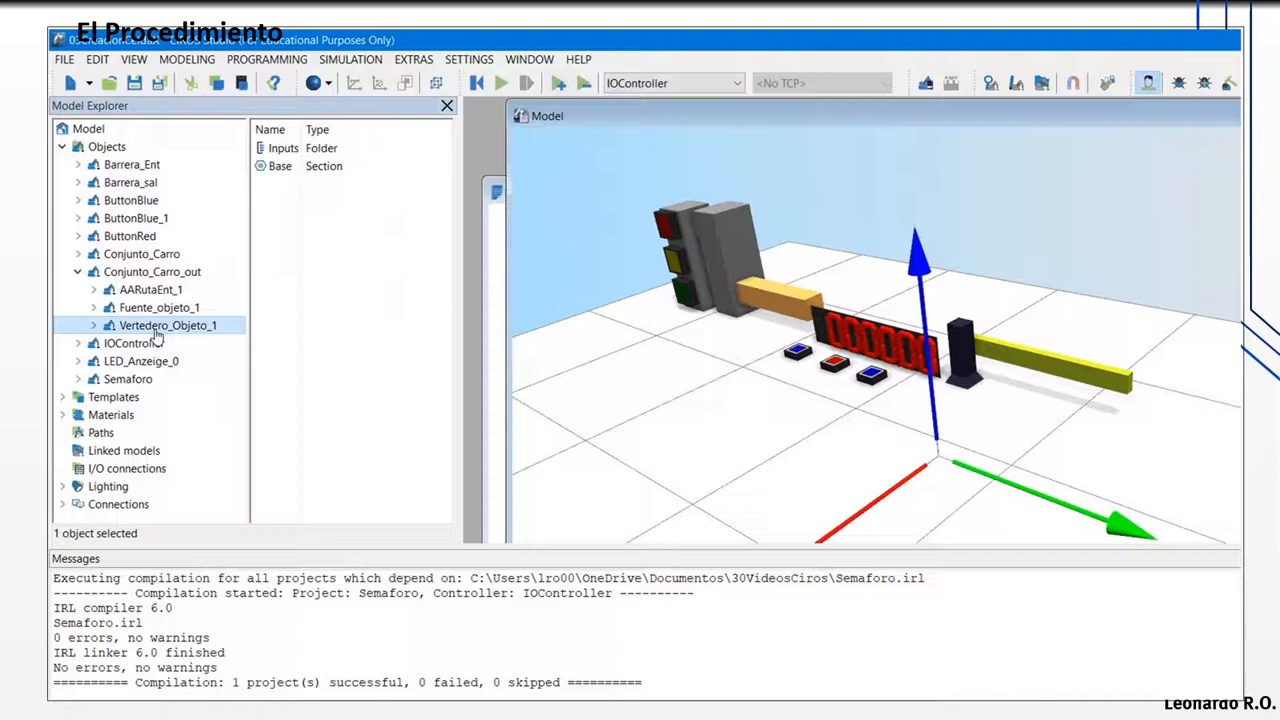
pyautogui.doubleClick(157, 332)
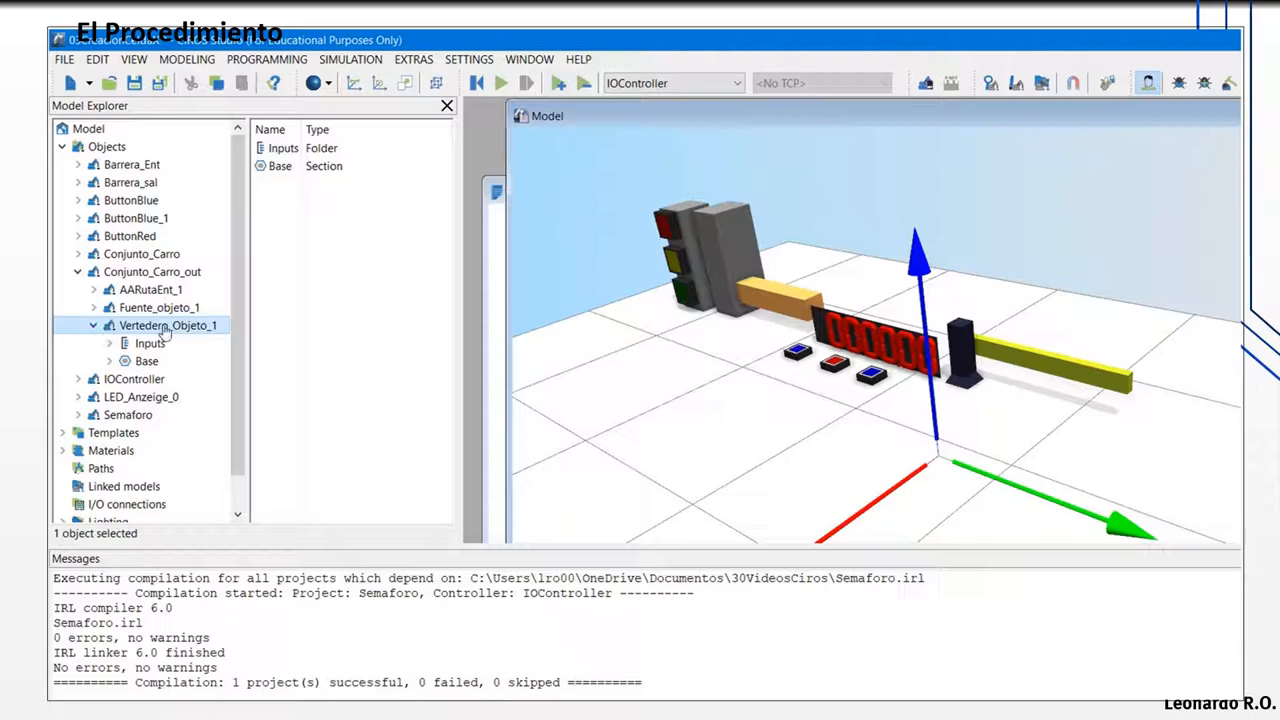
pyautogui.click(93, 325)
pyautogui.click(93, 325)
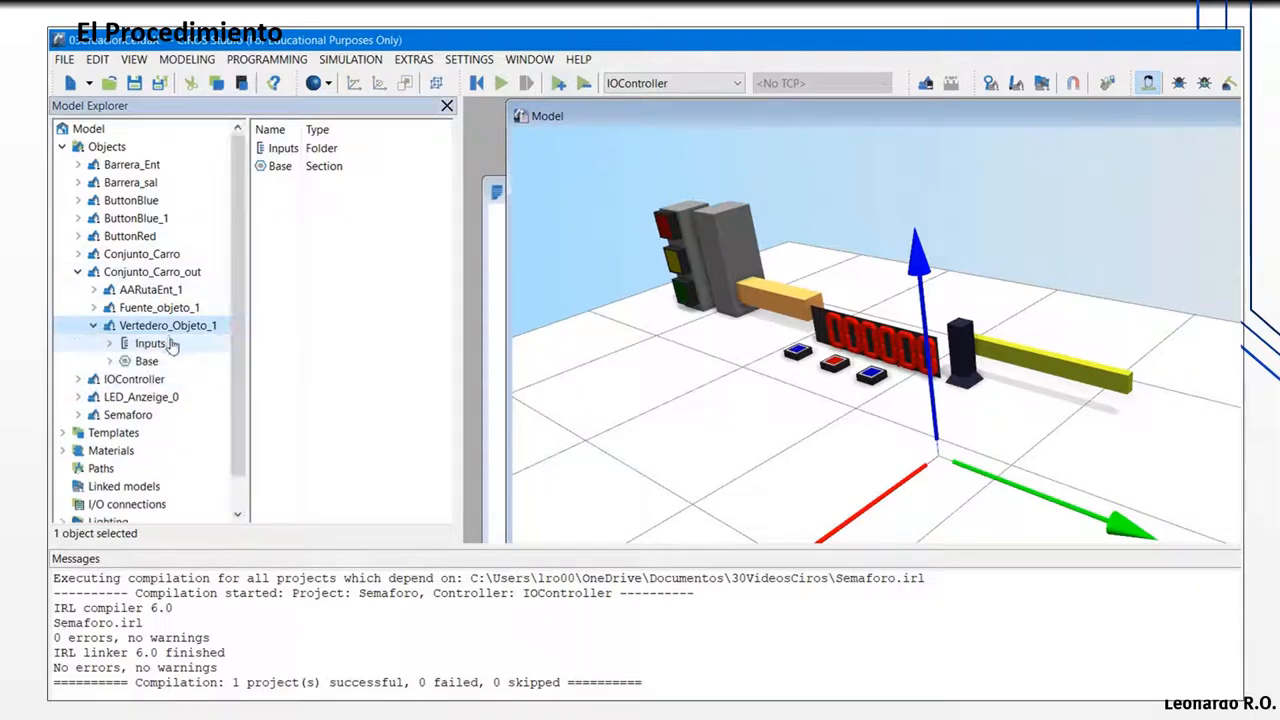
pyautogui.rightClick(158, 328)
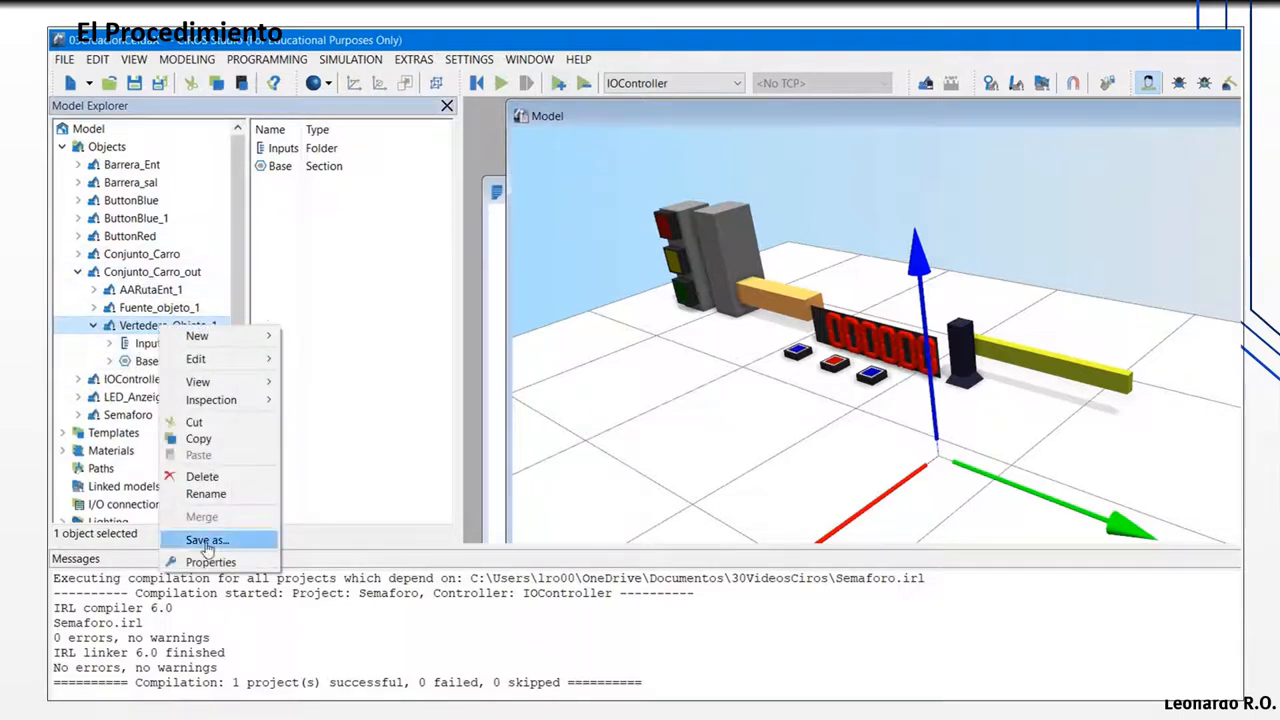
pyautogui.click(129, 348)
# Step: Inspect the three ObjectSink gripper points under the Base section of Vertedero_Objeto_1, and collapse that section again
pyautogui.click(109, 361)
pyautogui.click(150, 384)
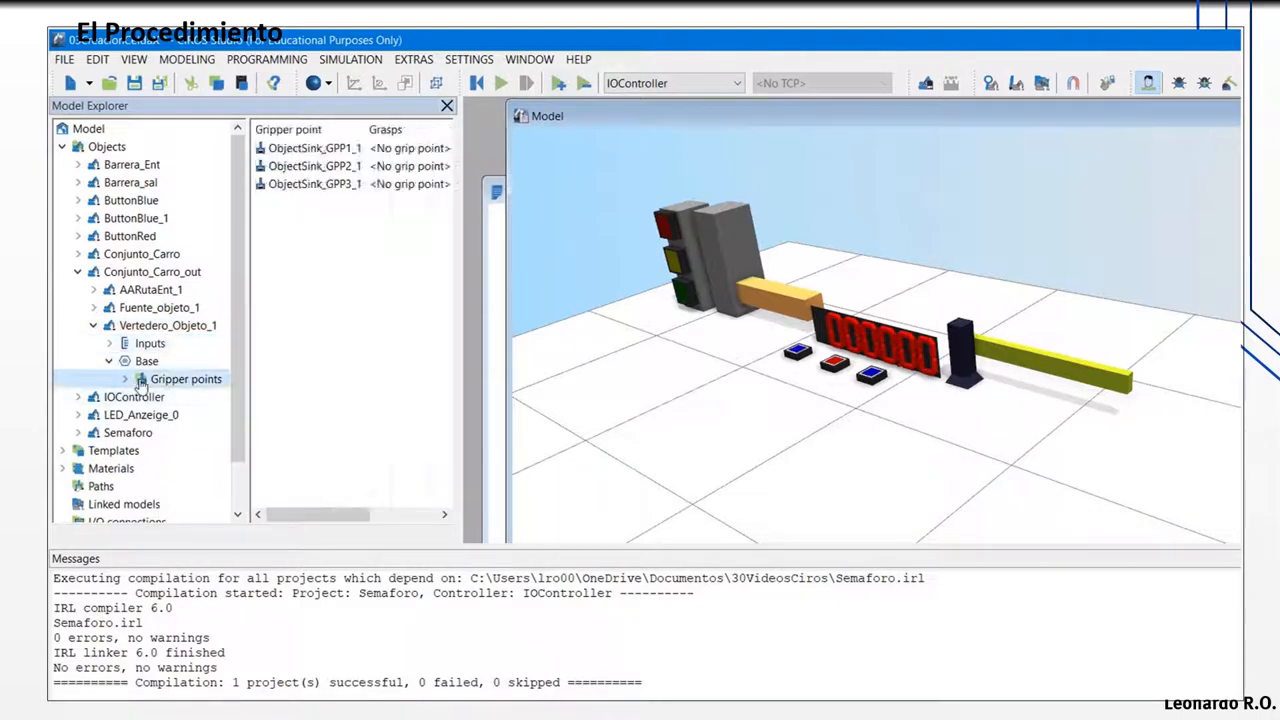
pyautogui.click(125, 380)
pyautogui.click(193, 397)
pyautogui.click(193, 414)
pyautogui.click(198, 432)
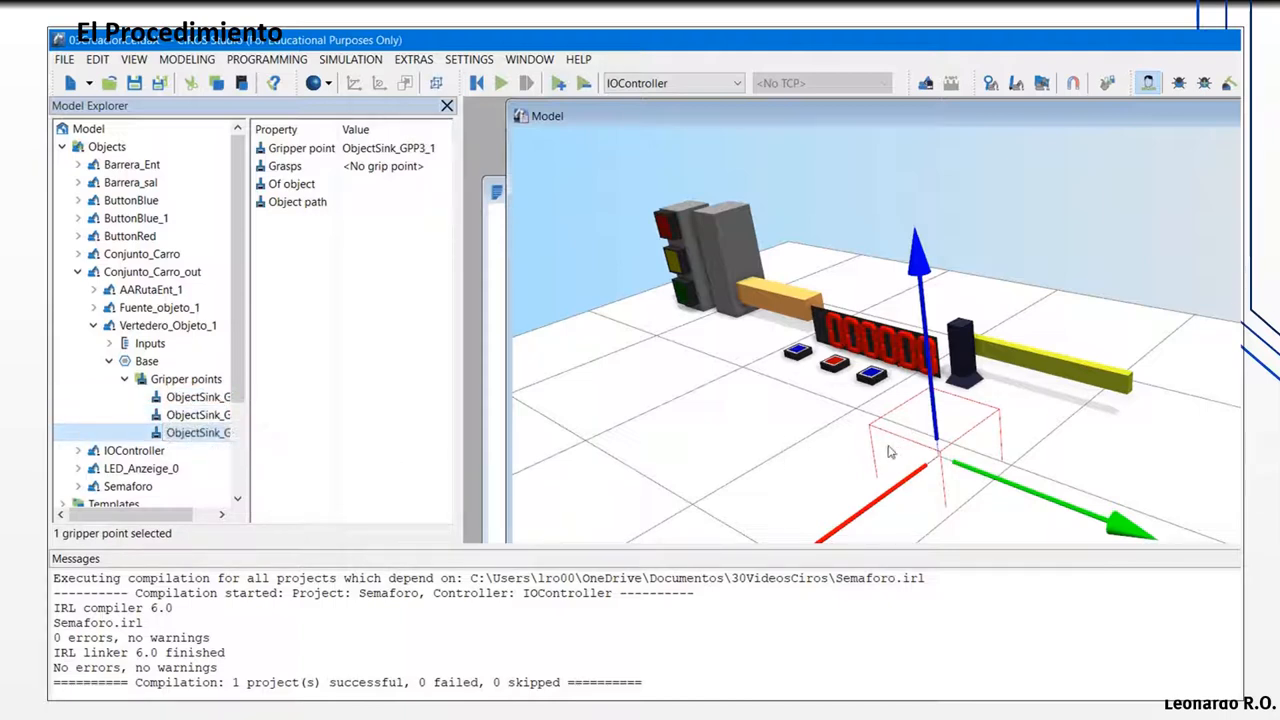
pyautogui.click(190, 414)
pyautogui.click(189, 400)
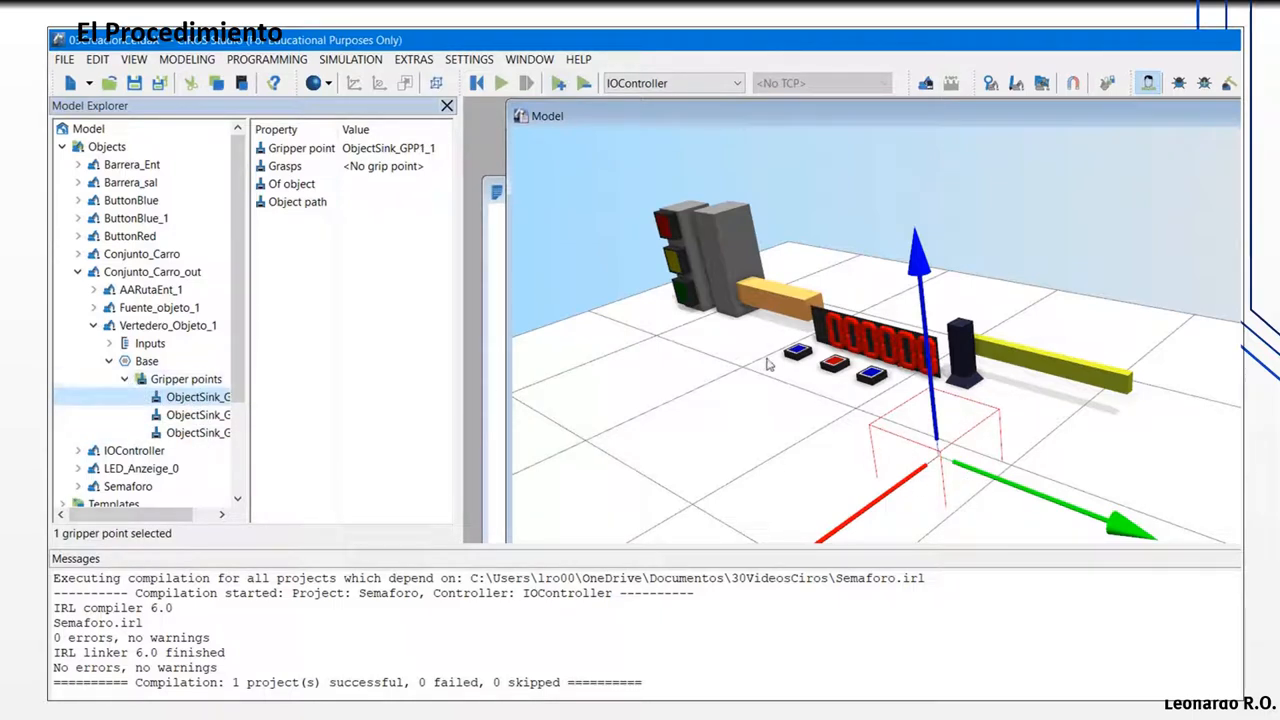
pyautogui.click(126, 381)
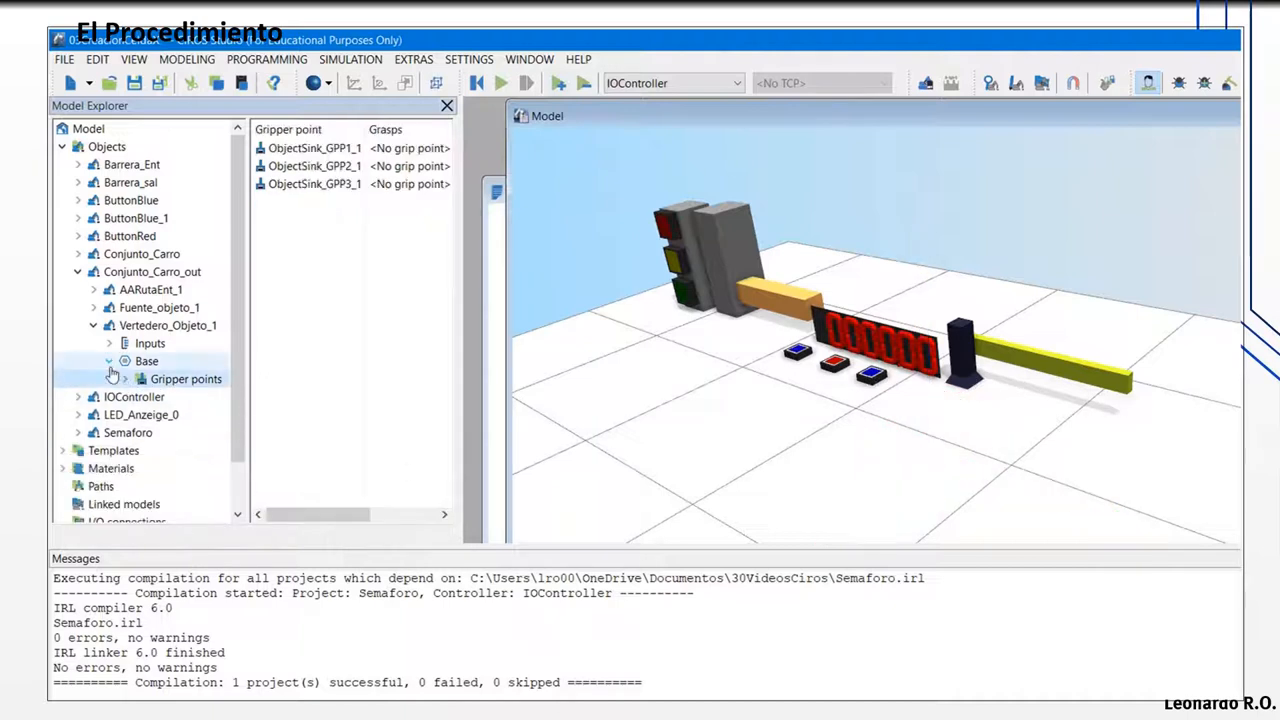
pyautogui.click(110, 362)
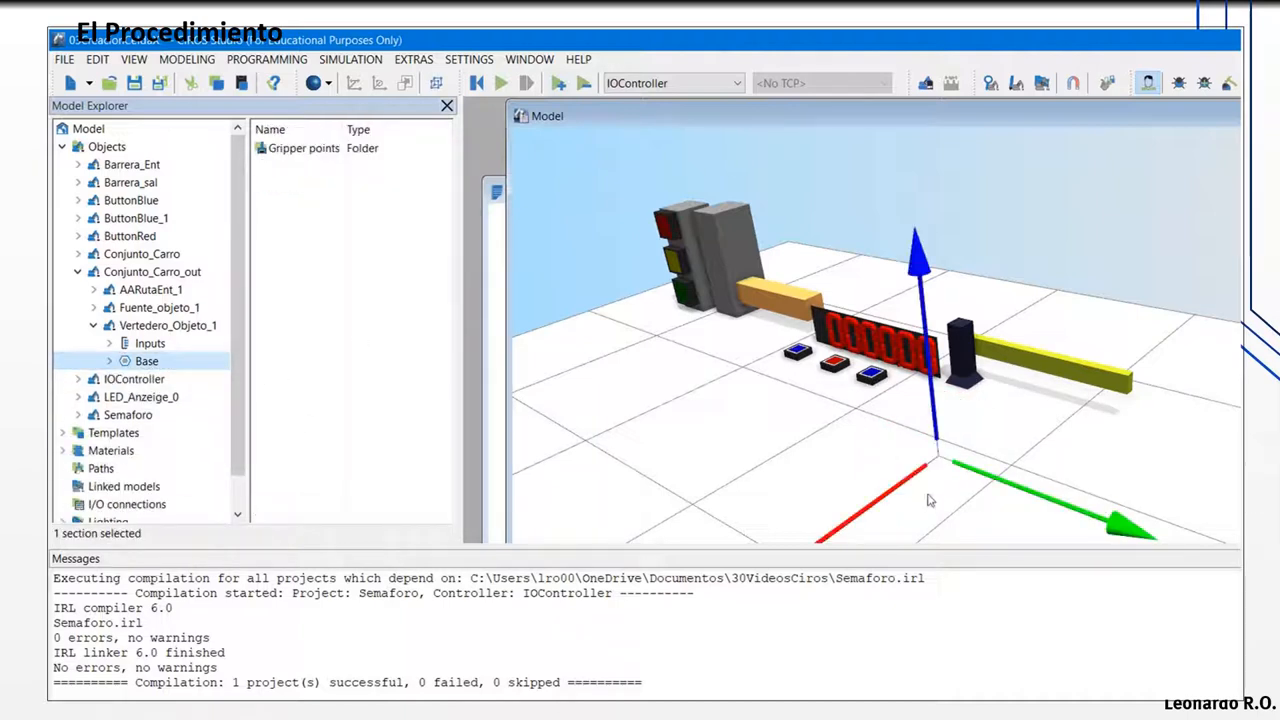
# Step: Review the Object sink properties of Vertedero_Objeto_1 and close them without changes
pyautogui.click(165, 330)
pyautogui.rightClick(165, 330)
pyautogui.click(230, 557)
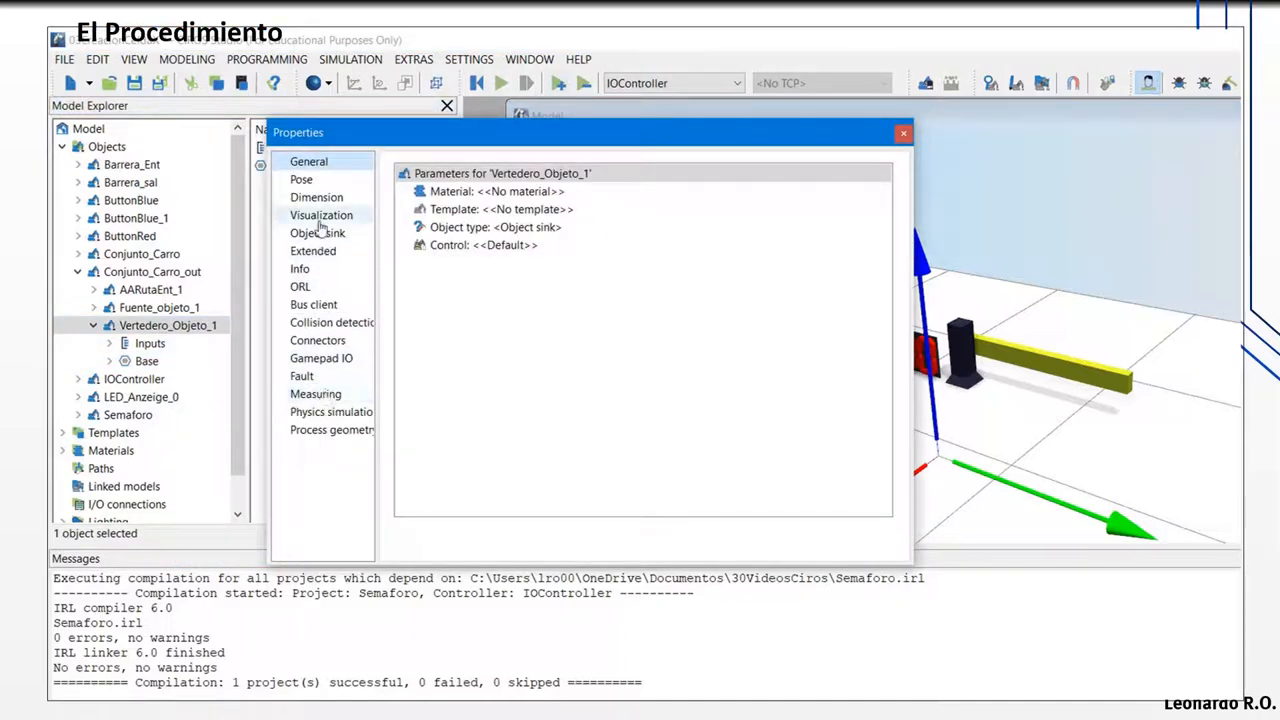
pyautogui.click(318, 234)
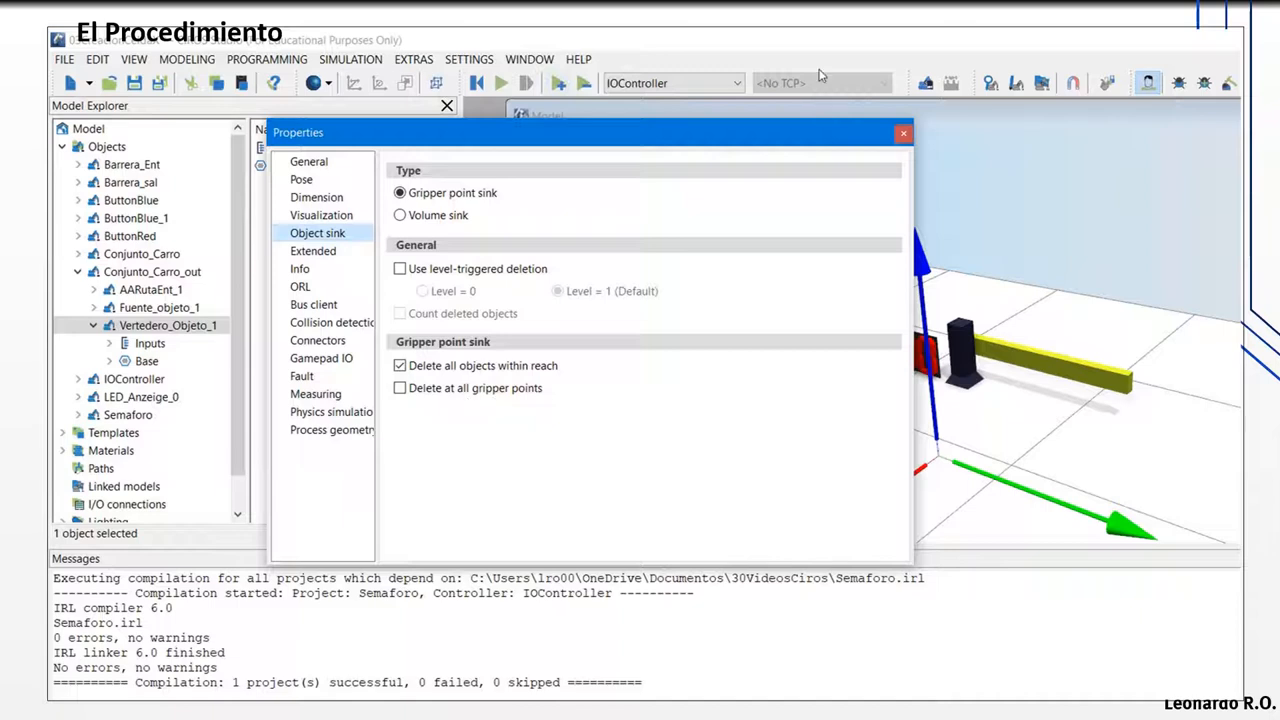
pyautogui.click(903, 134)
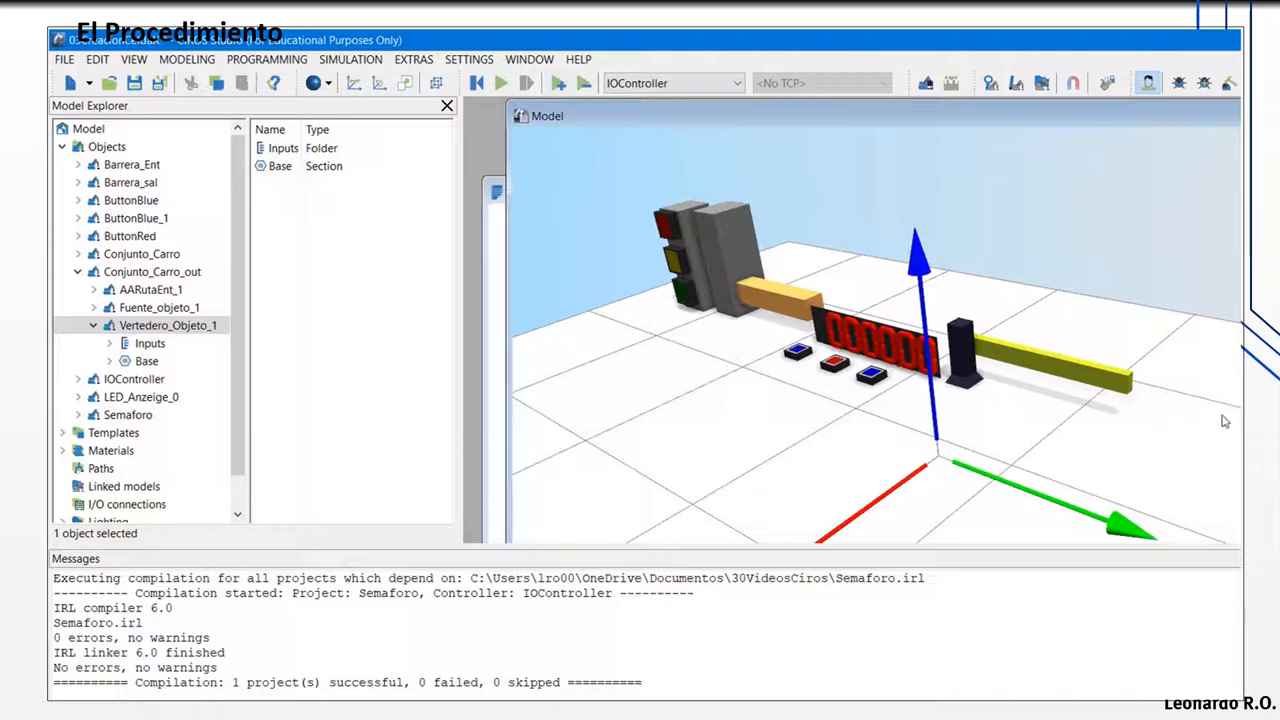
# Step: Reposition the Model window, start the simulation, and test one car entry and one car exit with the two blue buttons
pyautogui.moveTo(593, 120); pyautogui.dragTo(593, 120)
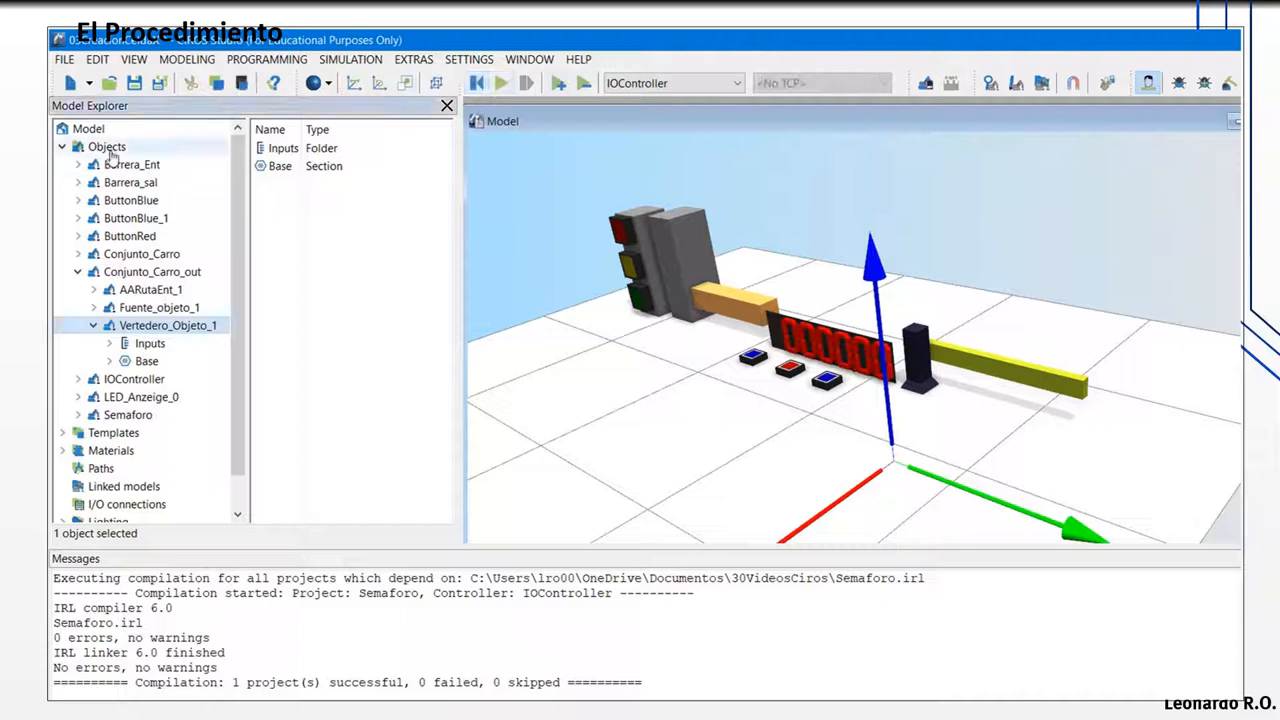
pyautogui.click(111, 153)
pyautogui.click(500, 84)
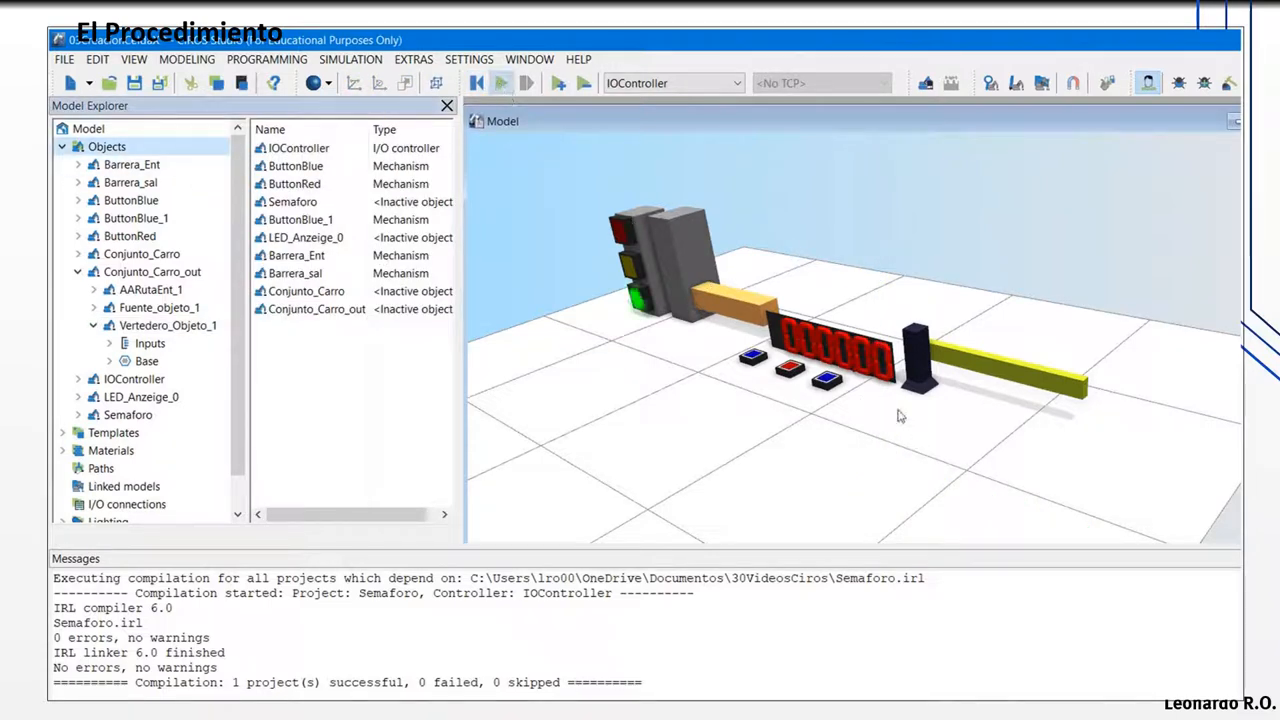
pyautogui.click(755, 358)
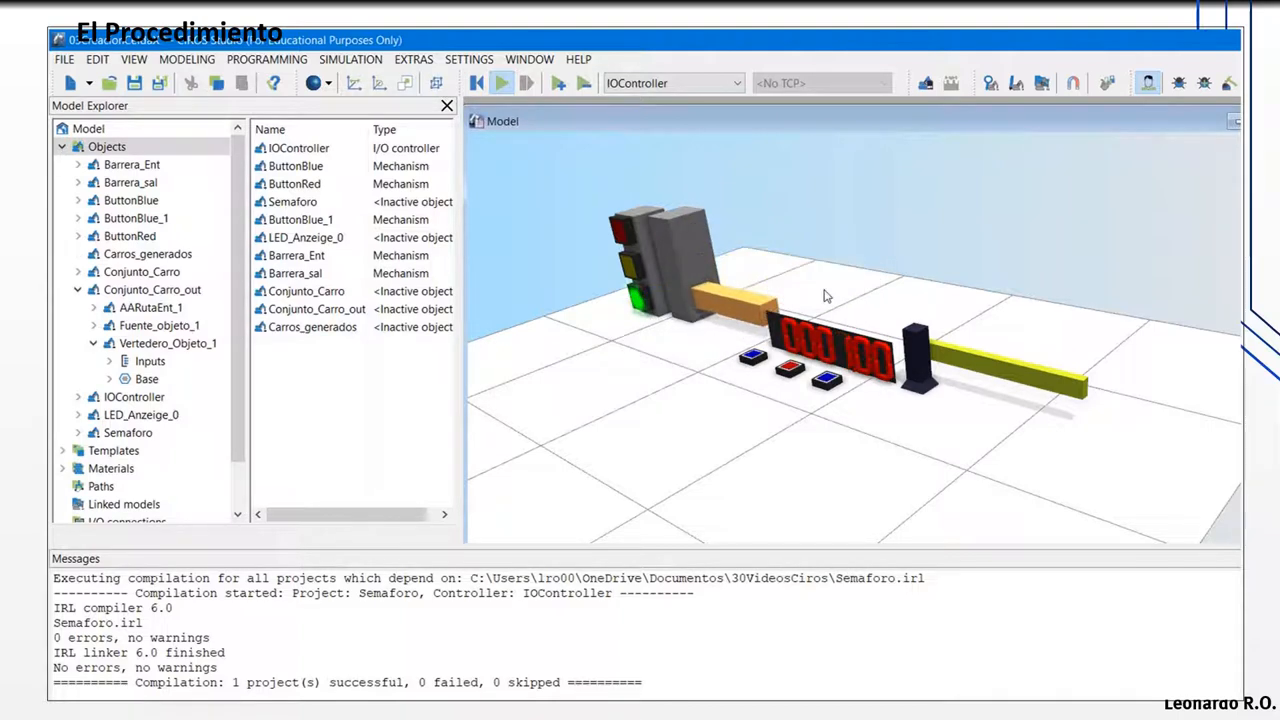
pyautogui.click(832, 380)
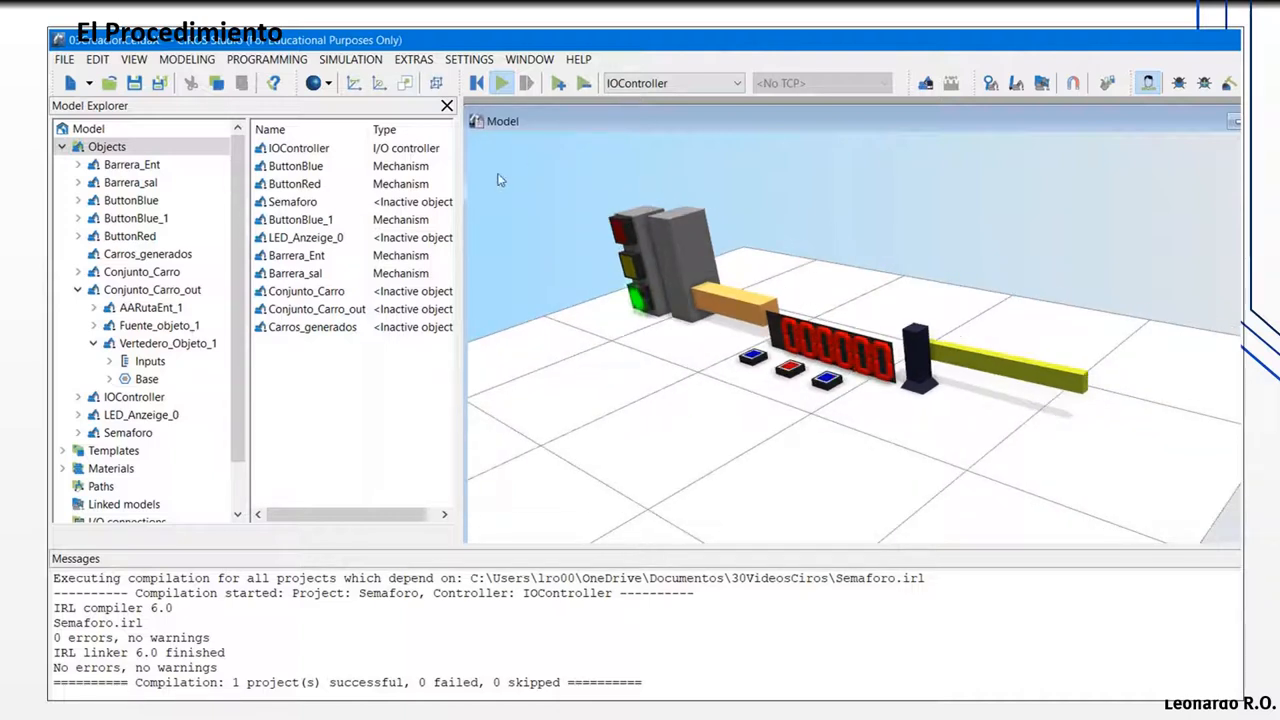
# Step: View the parking model from a lower angle and reset the simulation
pyautogui.moveTo(714, 287); pyautogui.dragTo(630, 328, button='middle')
pyautogui.moveTo(606, 400); pyautogui.dragTo(789, 422, button='middle')
pyautogui.moveTo(614, 288); pyautogui.dragTo(668, 290, button='middle')
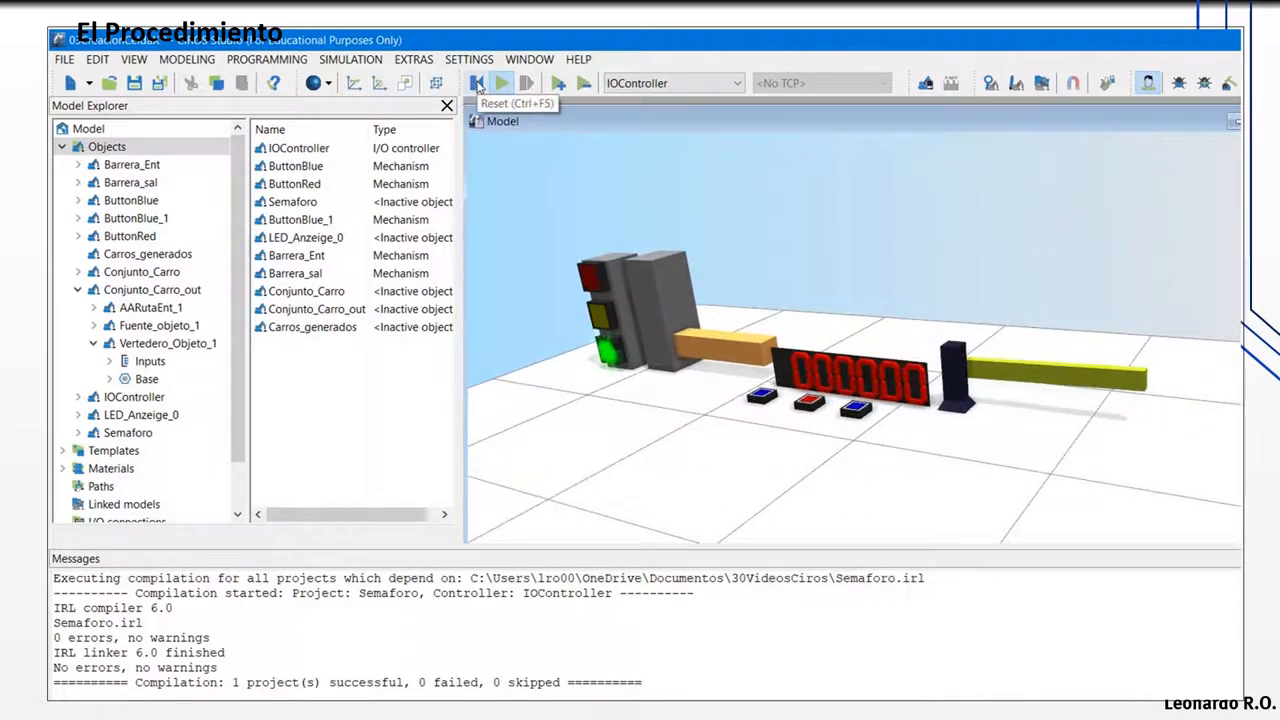
pyautogui.click(477, 84)
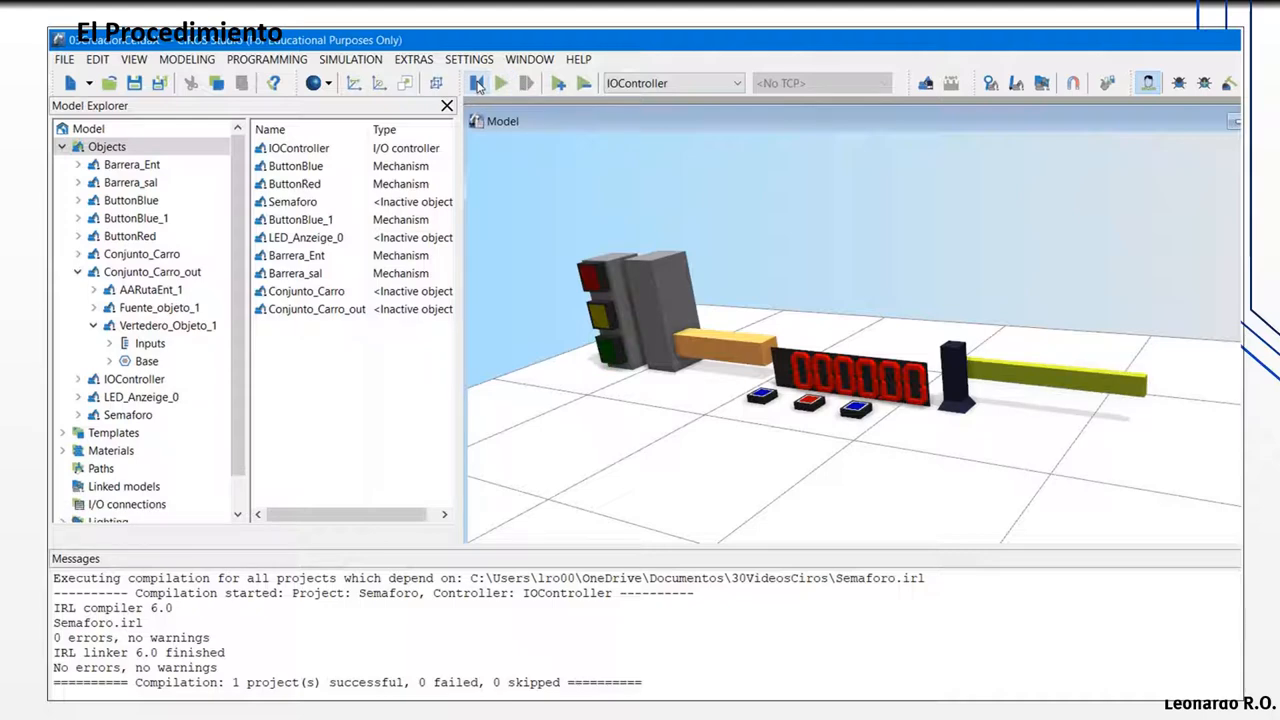